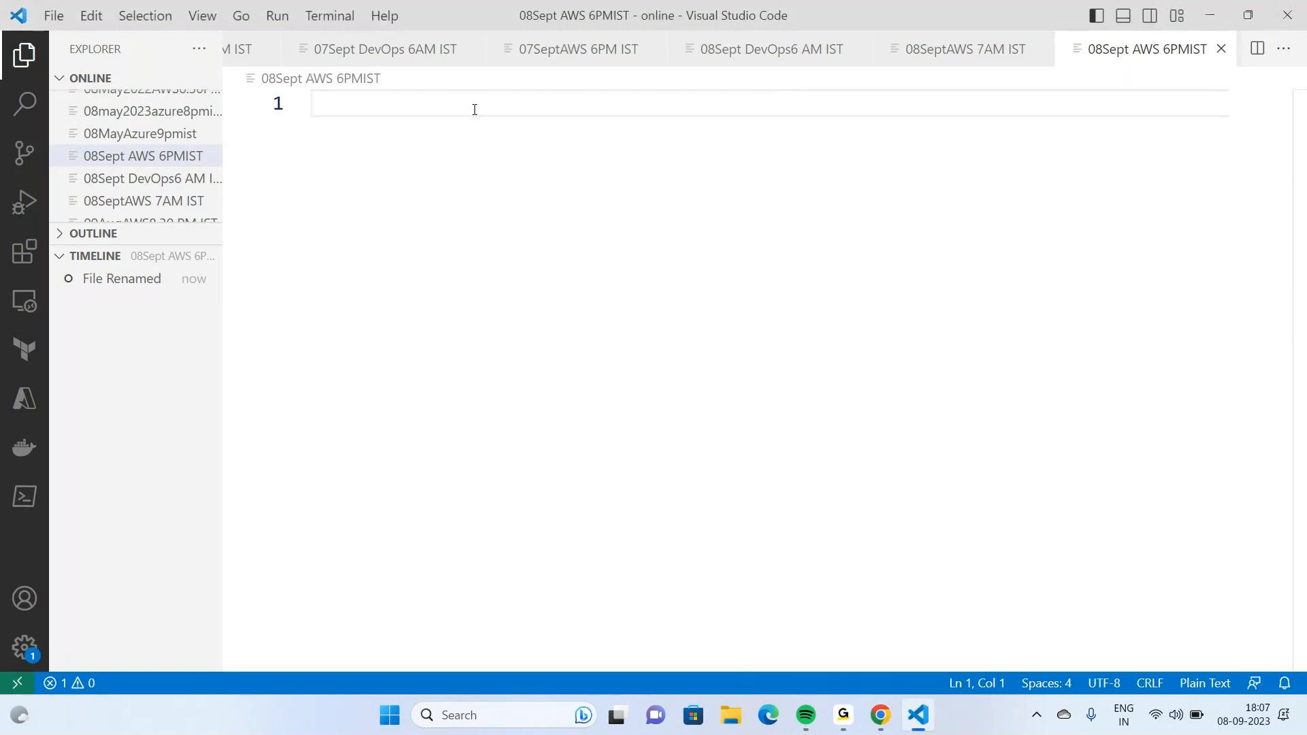
Type 'today our activity is' and item '1)to Launch a windows 2019/22 vm', fixing typos
{"action": "type", "text": "today our activity is"}
{"action": "key", "text": "Return"}
{"action": "key", "text": "Return"}
{"action": "type", "text": "1)"}
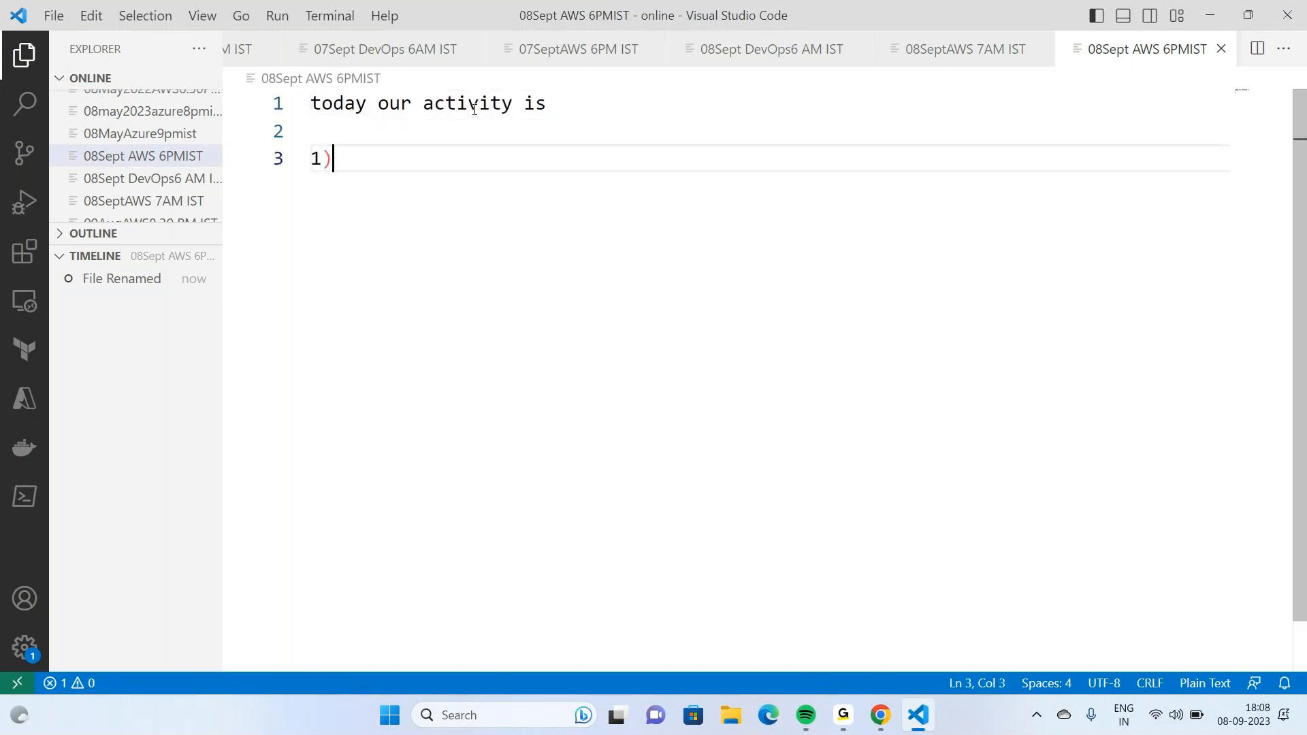
{"action": "type", "text": "to Laun"}
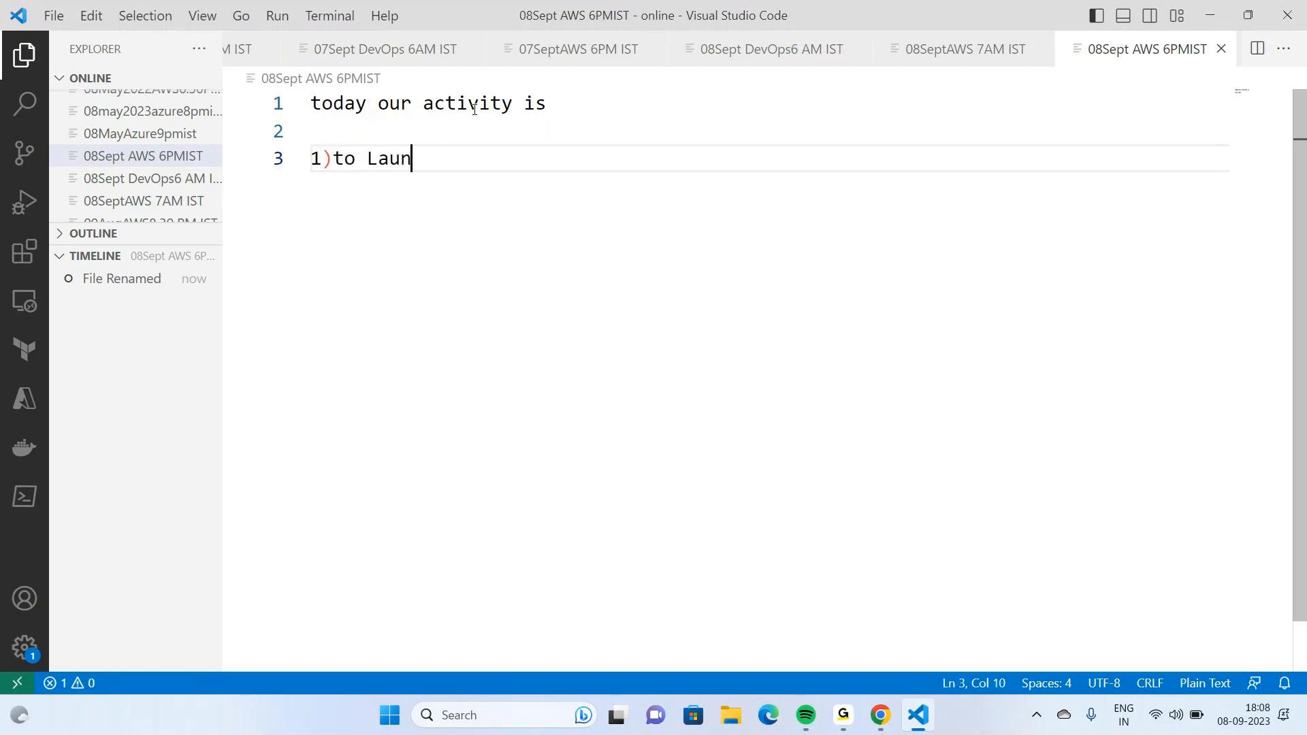
{"action": "type", "text": "ch a widow"}
{"action": "key", "text": "BackSpace"}
{"action": "key", "text": "BackSpace"}
{"action": "key", "text": "BackSpace"}
{"action": "type", "text": "ndo"}
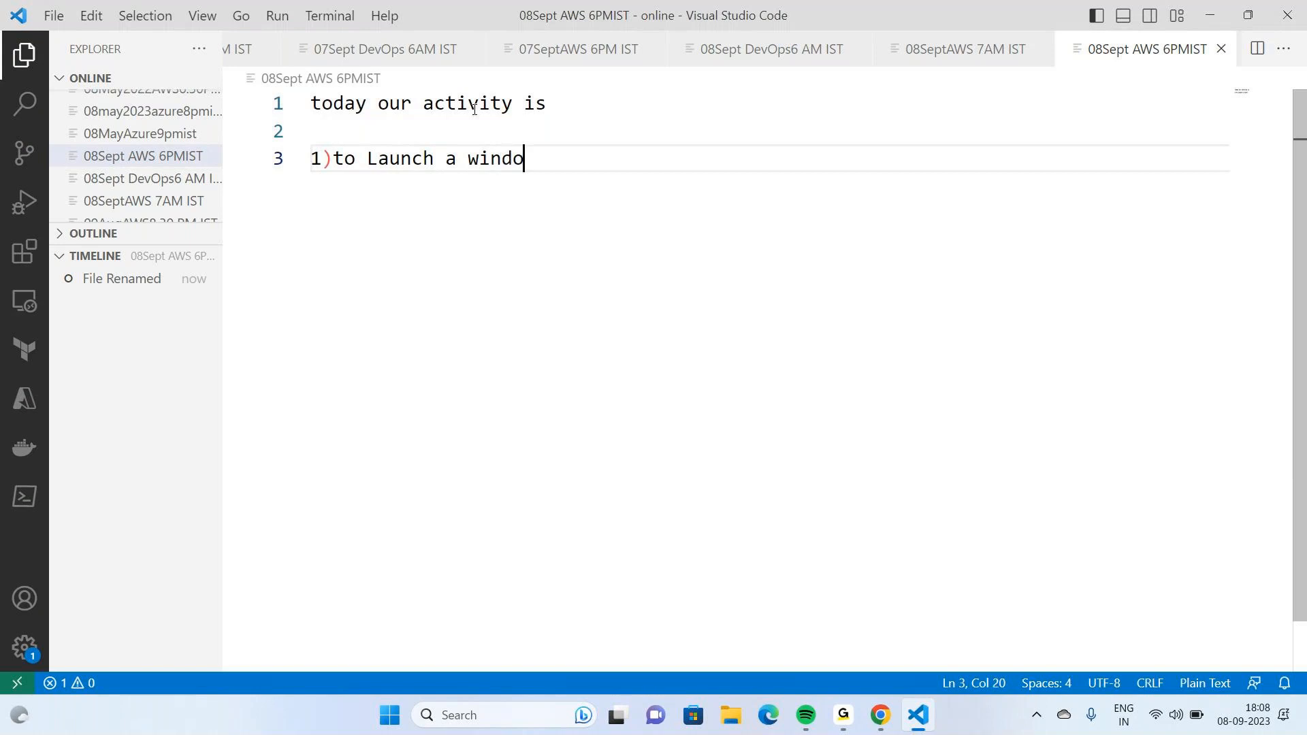
{"action": "type", "text": "ws vm"}
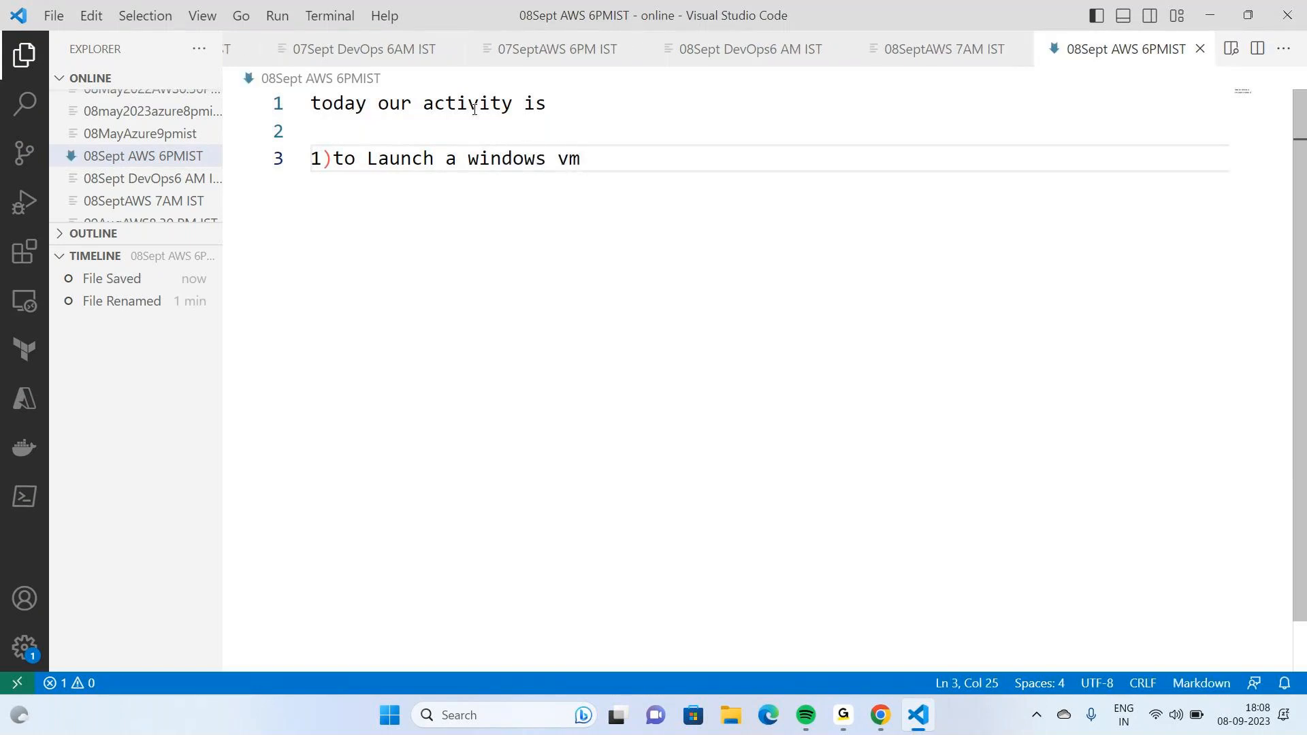
{"action": "key", "text": "BackSpace"}
{"action": "key", "text": "BackSpace"}
{"action": "type", "text": "2019/22 vm"}
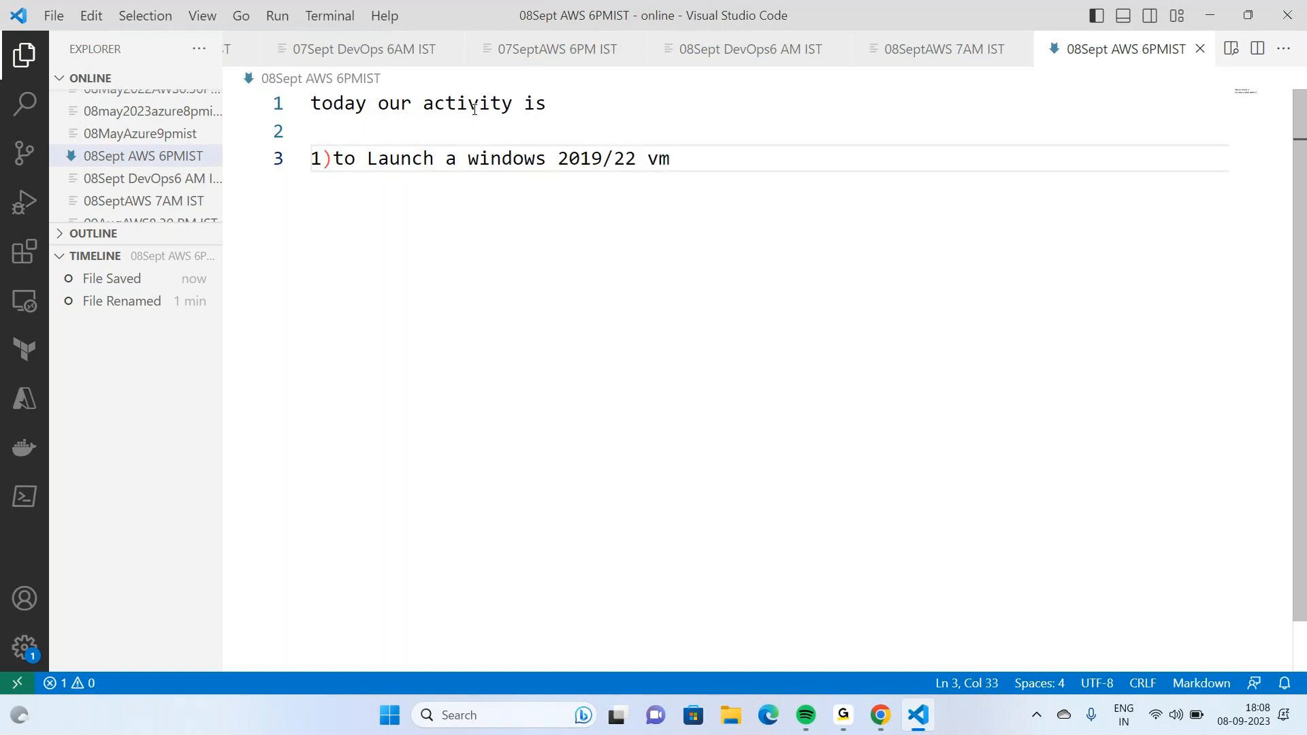
Add items '2)to setup choco' and '3)to change size of the vm'
{"action": "key", "text": "Return"}
{"action": "type", "text": "2)to"}
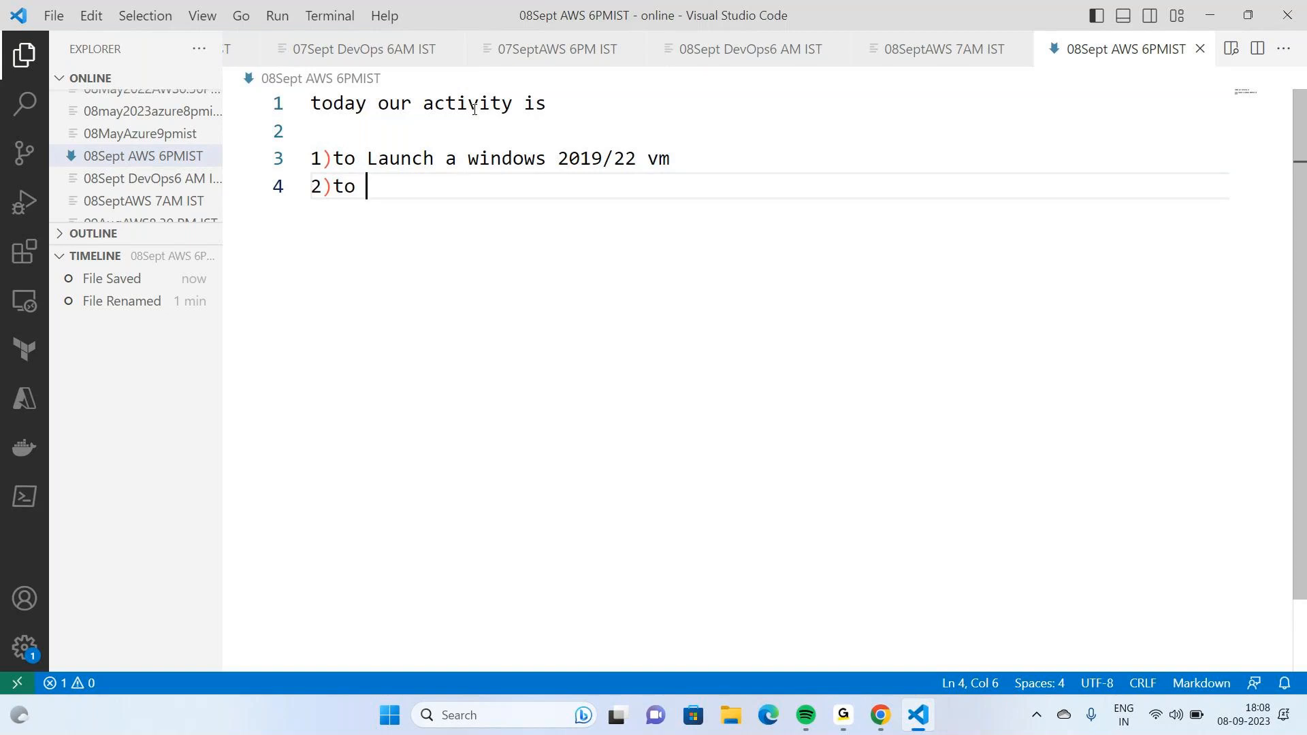
{"action": "type", "text": "setup "}
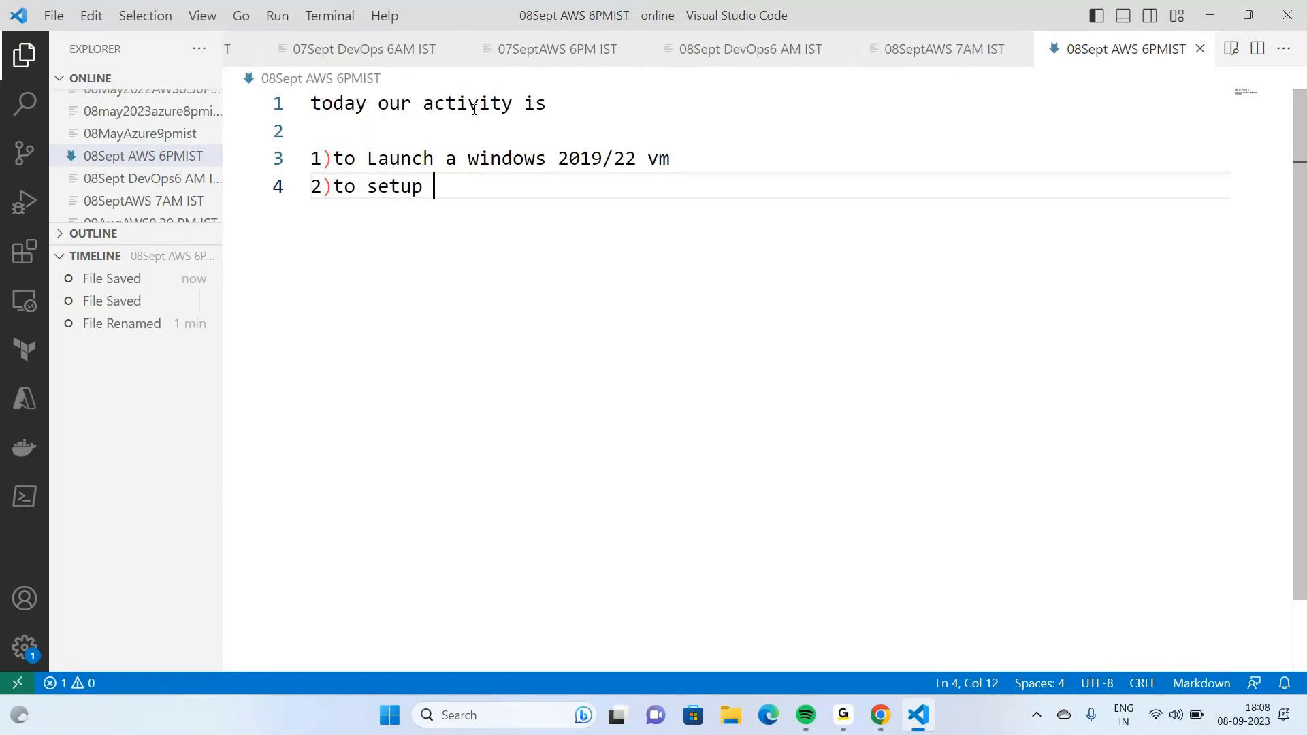
{"action": "type", "text": "choco"}
{"action": "key", "text": "Return"}
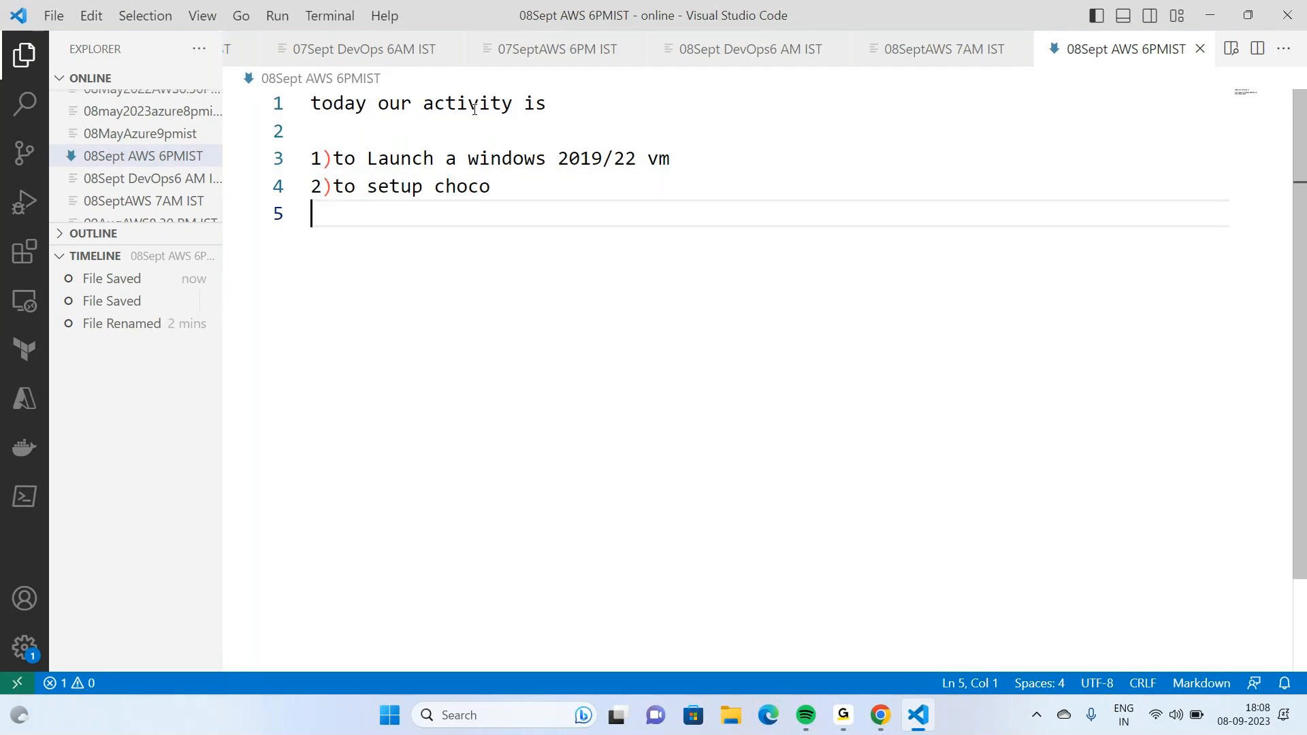
{"action": "type", "text": "3)to inc"}
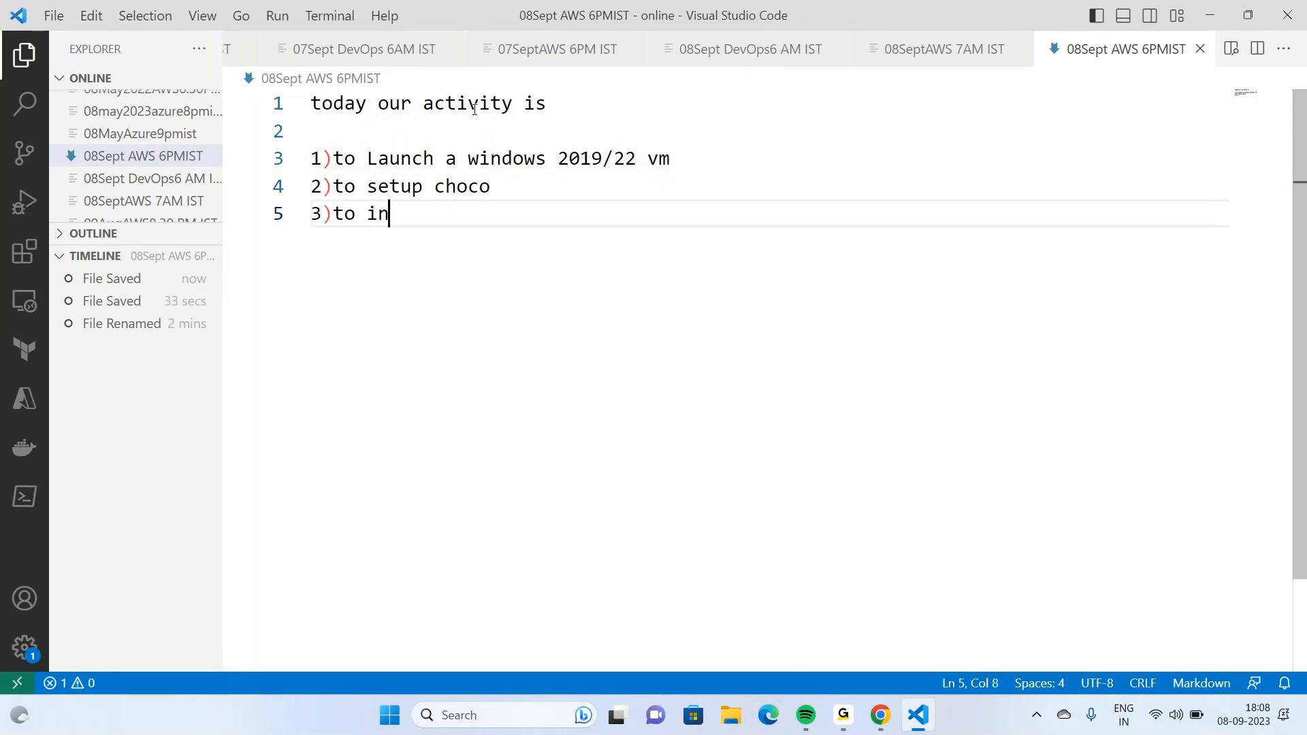
{"action": "key", "text": "BackSpace"}
{"action": "key", "text": "BackSpace"}
{"action": "key", "text": "BackSpace"}
{"action": "type", "text": "change s"}
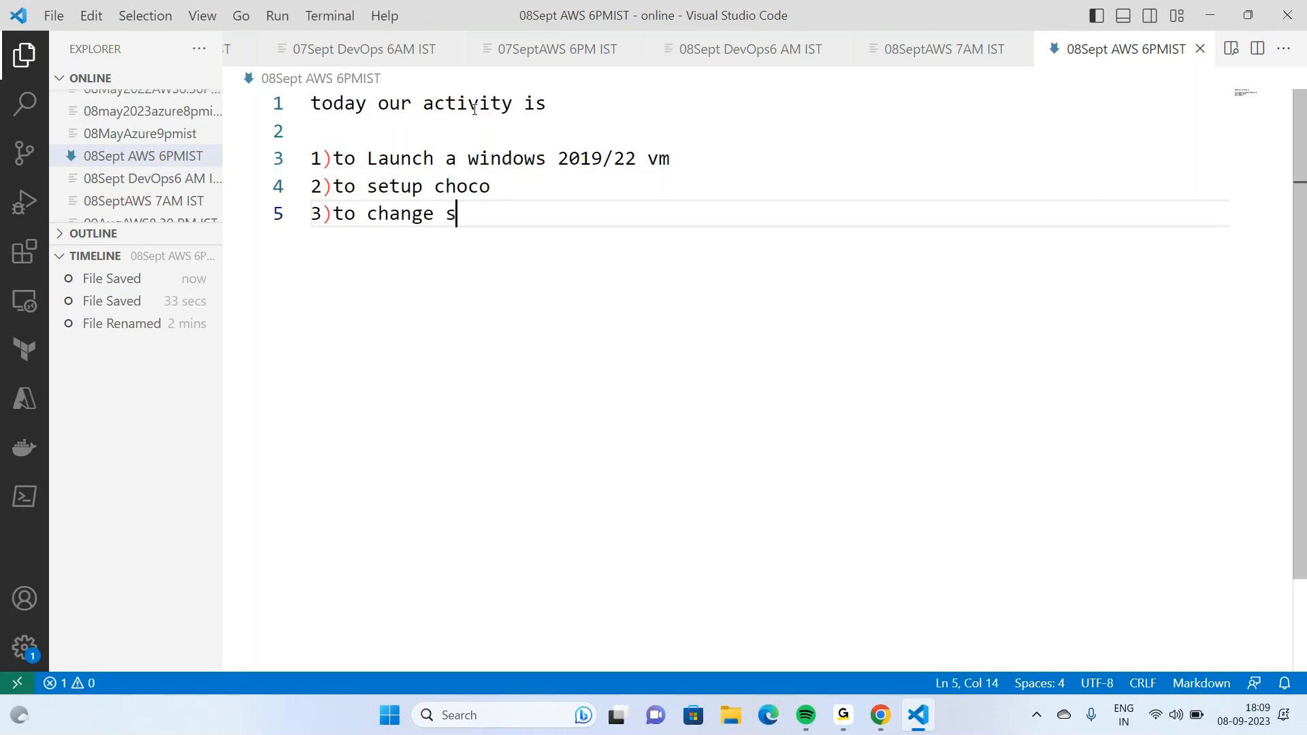
{"action": "type", "text": "ize of tje"}
{"action": "key", "text": "BackSpace"}
{"action": "key", "text": "BackSpace"}
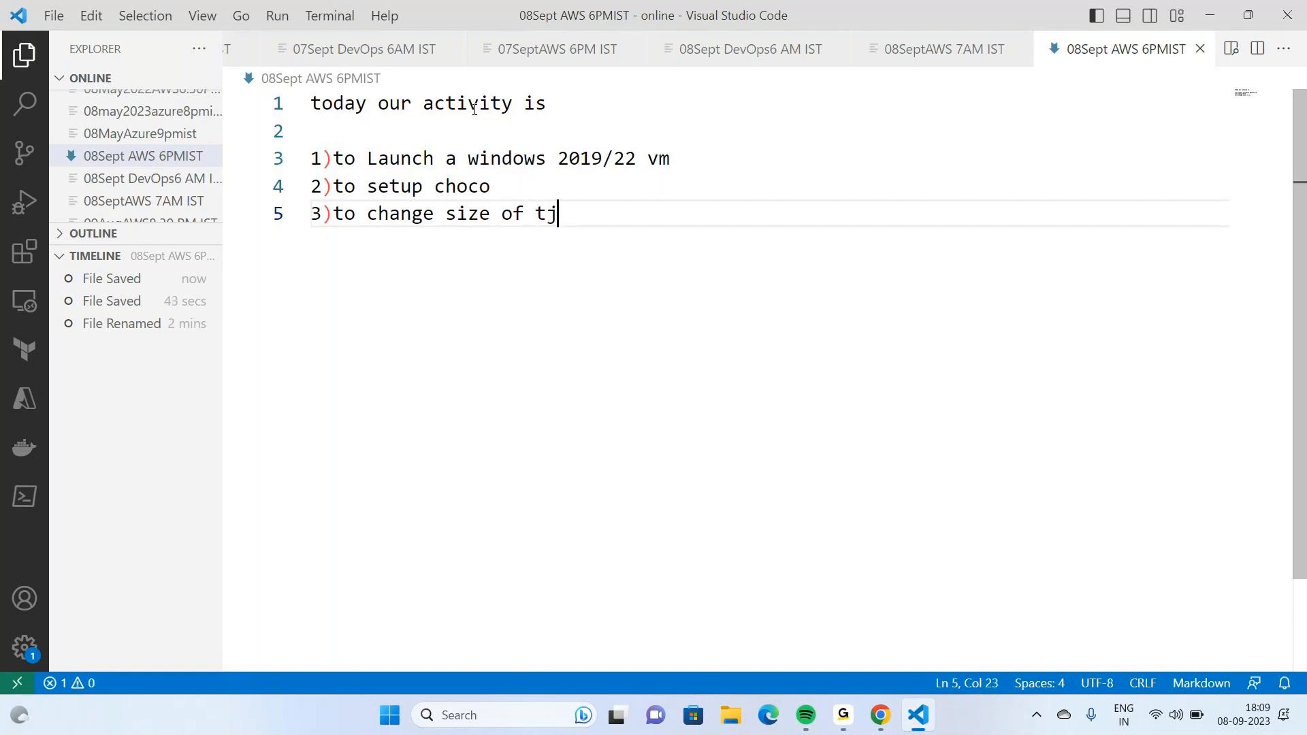
{"action": "type", "text": "he"}
{"action": "type", "text": "vm"}
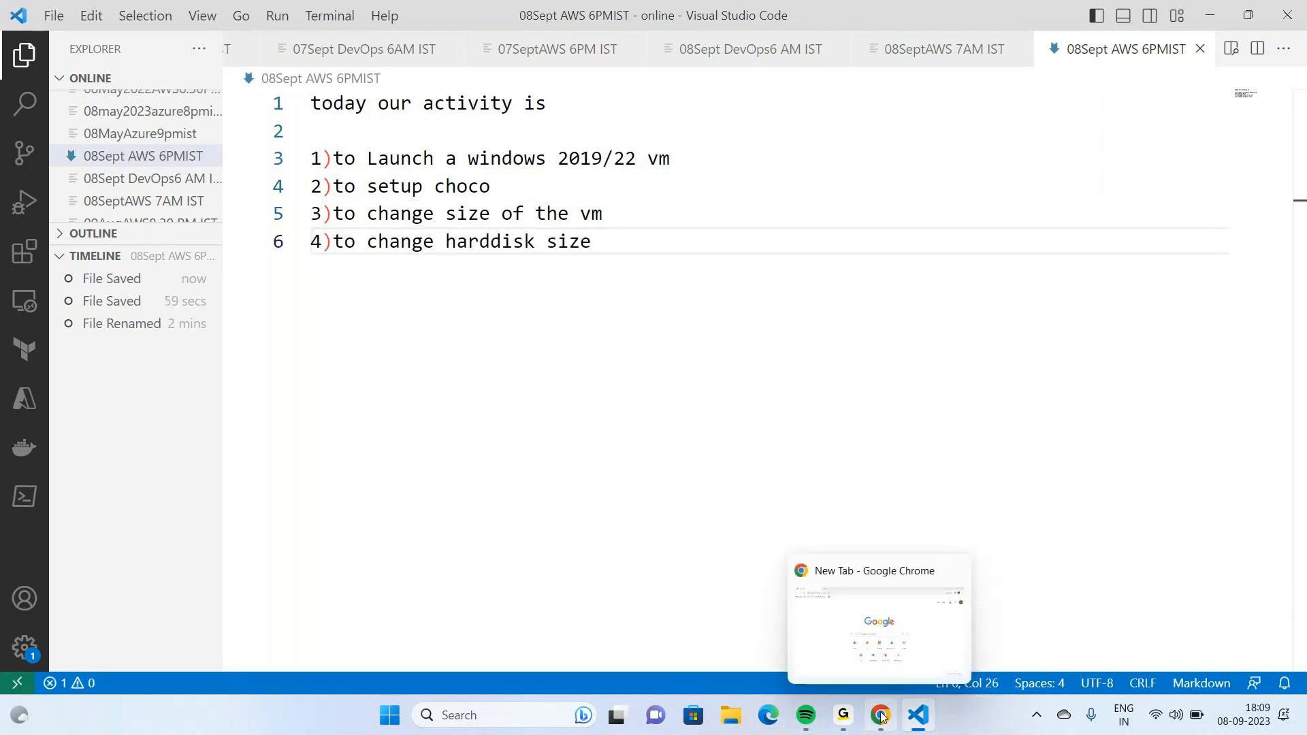
In Chrome, load the AWS console sign-in page at console.aws.amazon.com
{"action": "left_click", "coordinate": [880, 715]}
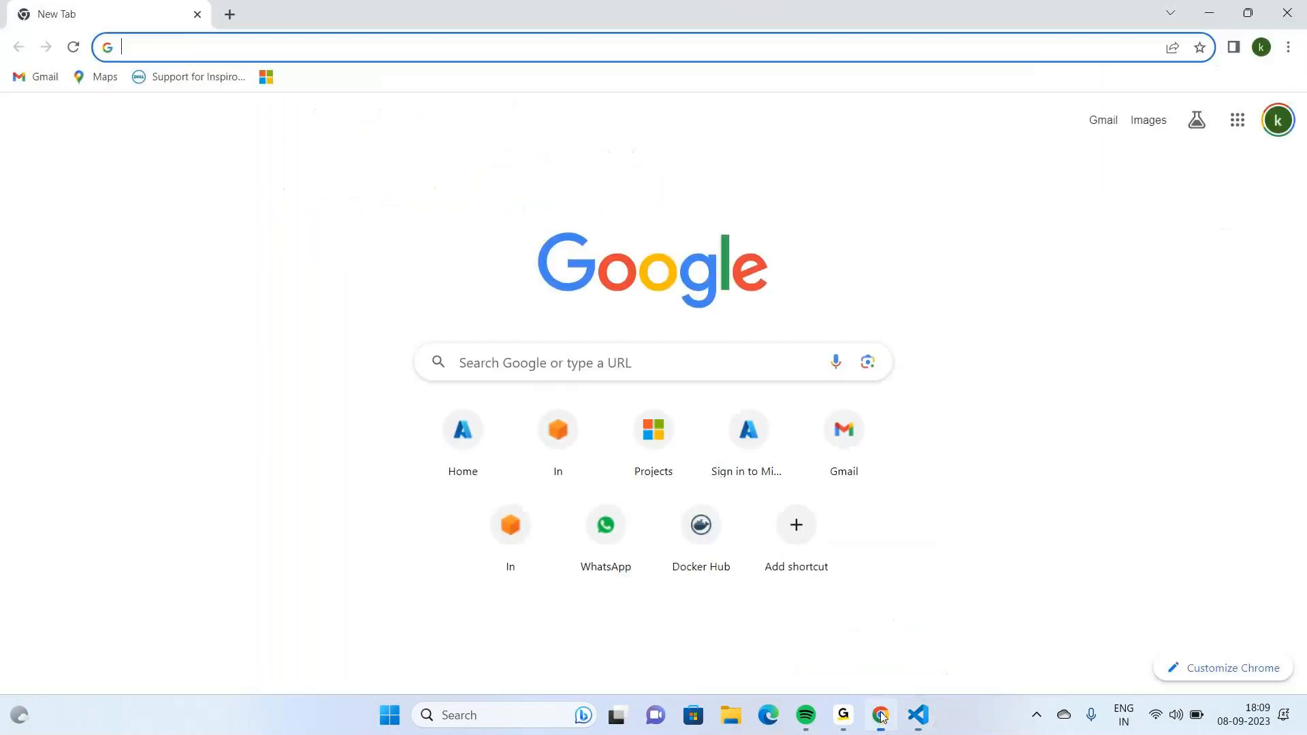
{"action": "left_click", "coordinate": [272, 46]}
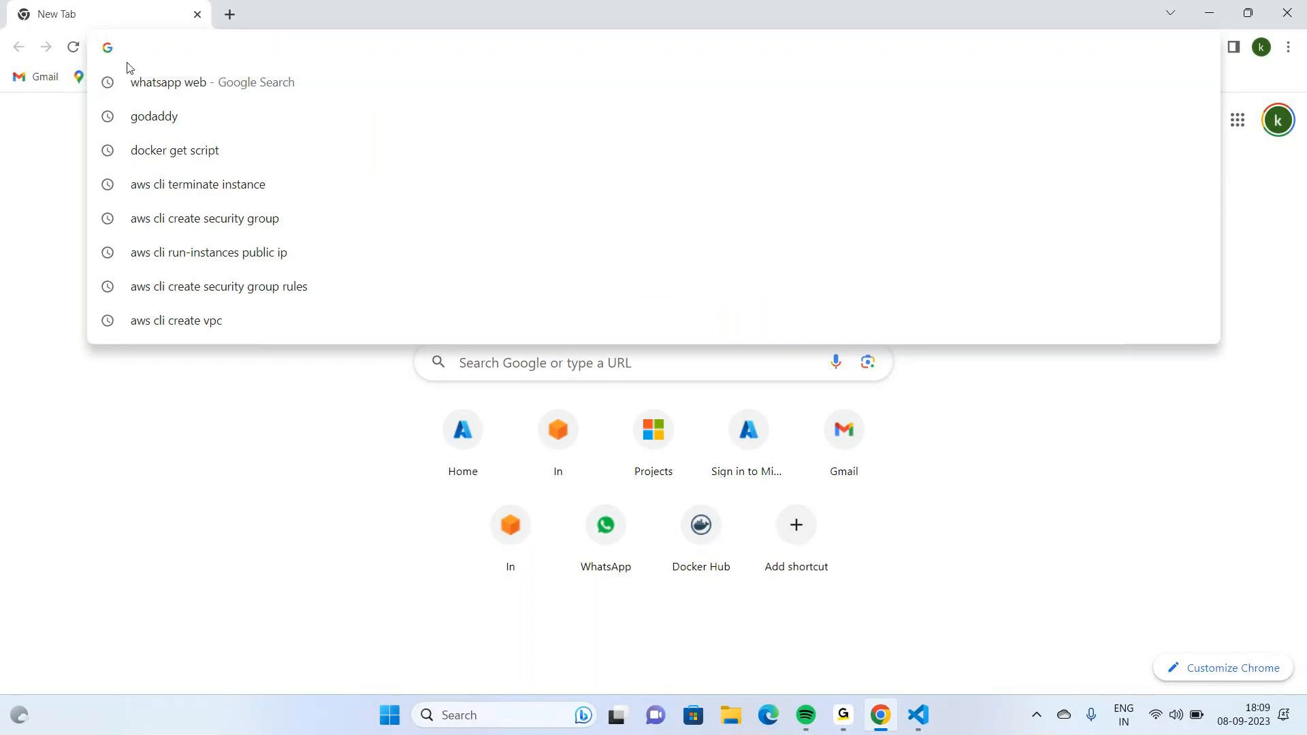
{"action": "type", "text": "console.aws.amazon.com"}
{"action": "key", "text": "Return"}
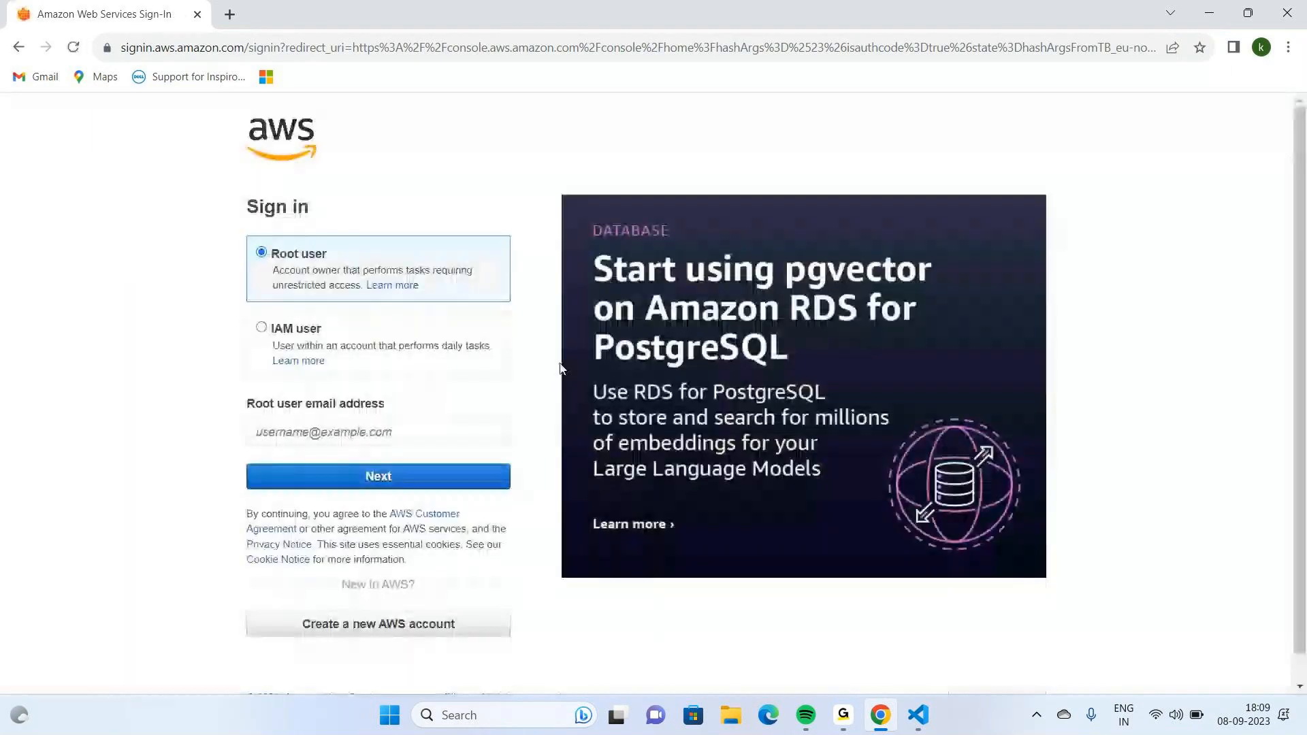
Sign in as root user with the saved e-mail and the account password, retrying once
{"action": "left_click", "coordinate": [381, 432]}
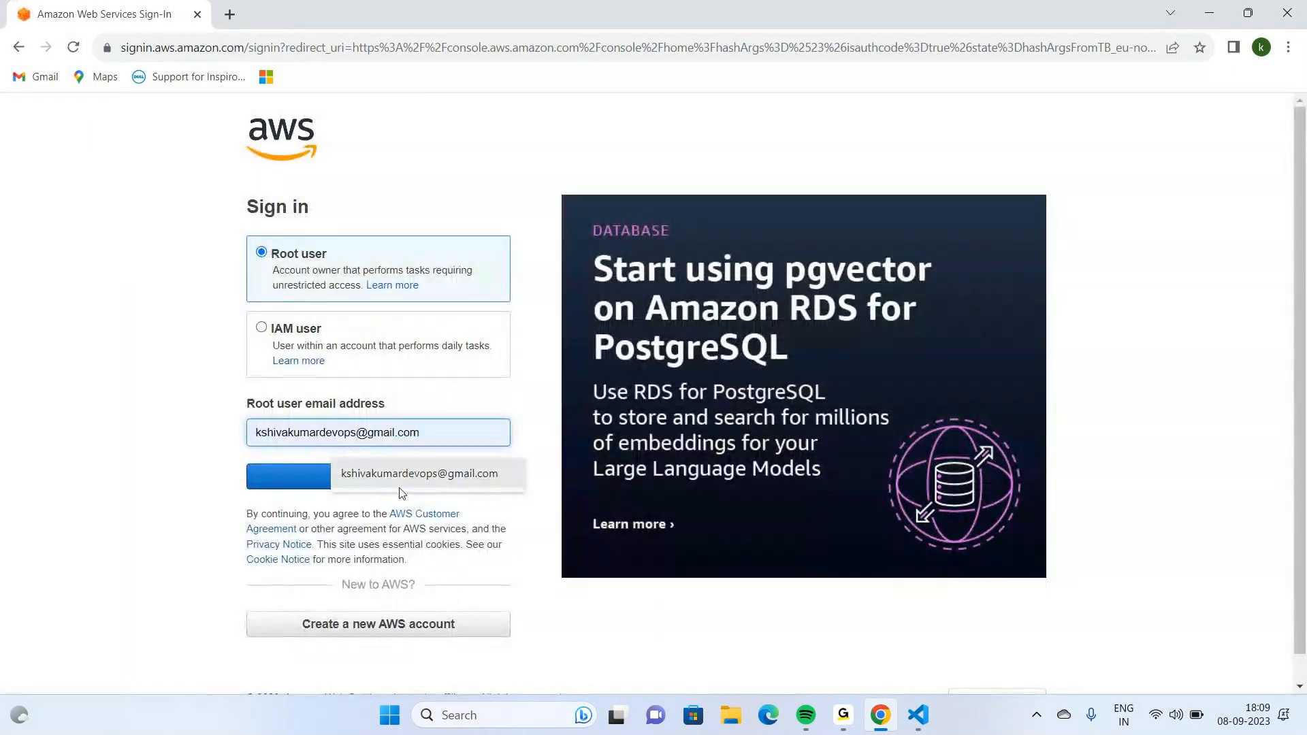
{"action": "left_click", "coordinate": [401, 493]}
{"action": "left_click", "coordinate": [400, 476]}
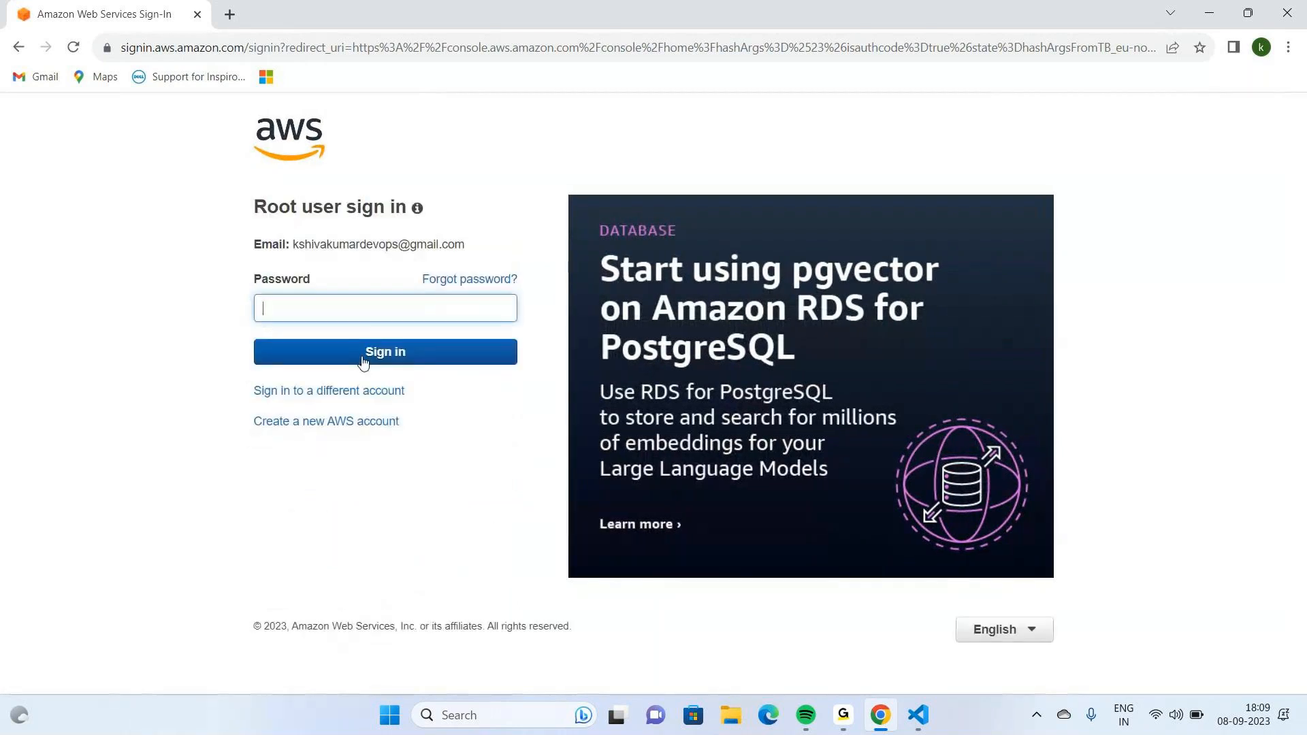
{"action": "type", "text": "•"}
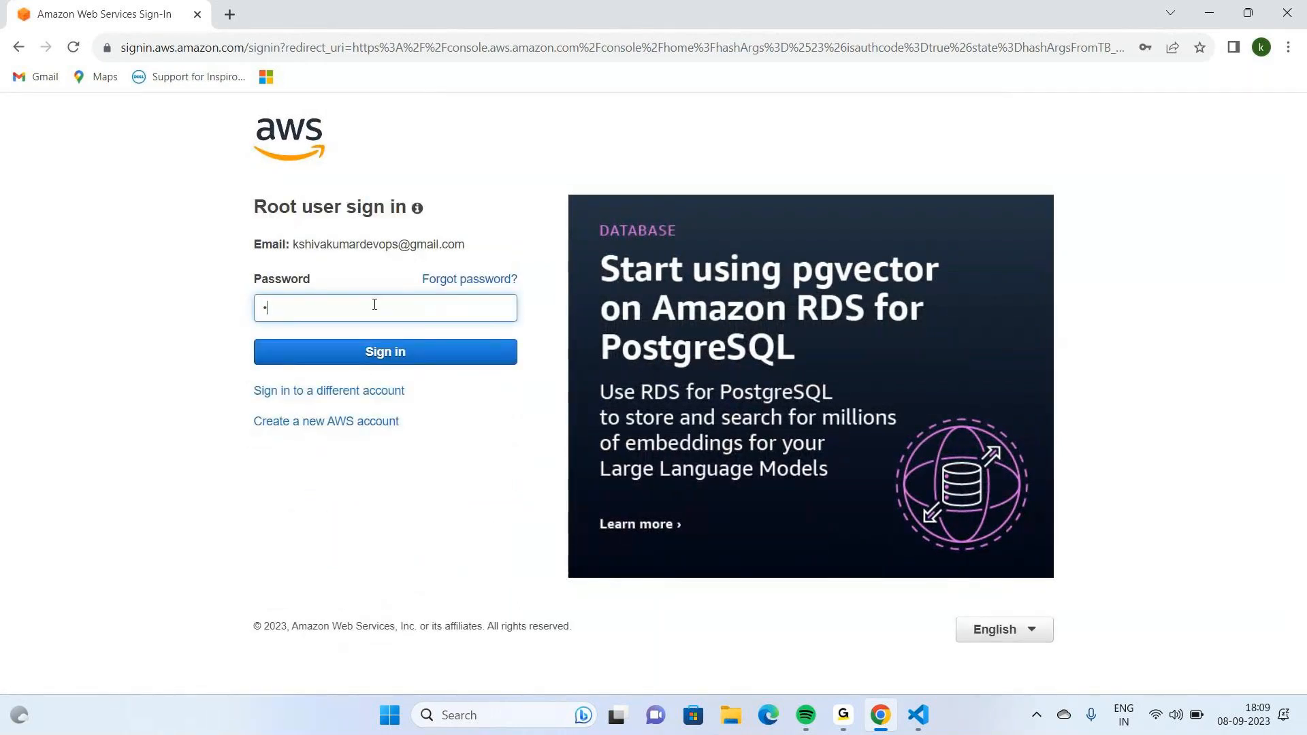
{"action": "type", "text": "••••••••"}
{"action": "key", "text": "Return"}
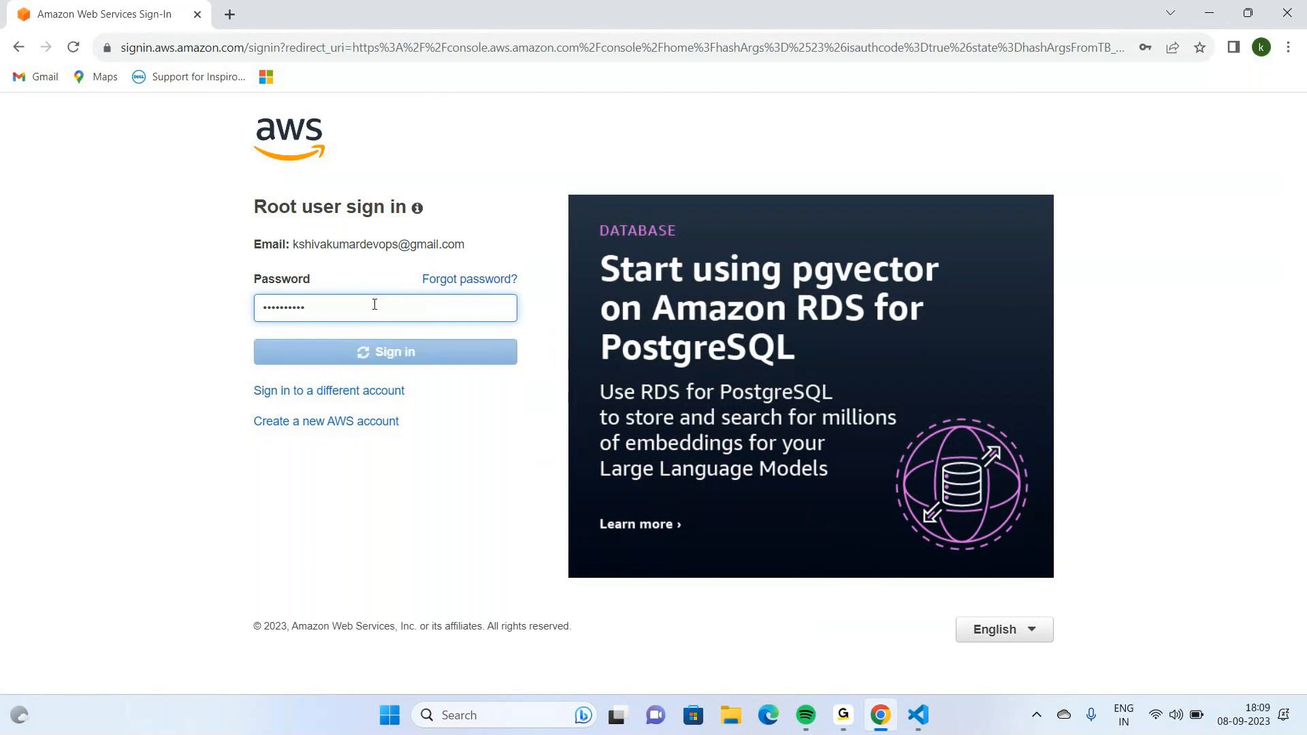
{"action": "type", "text": "•••••••"}
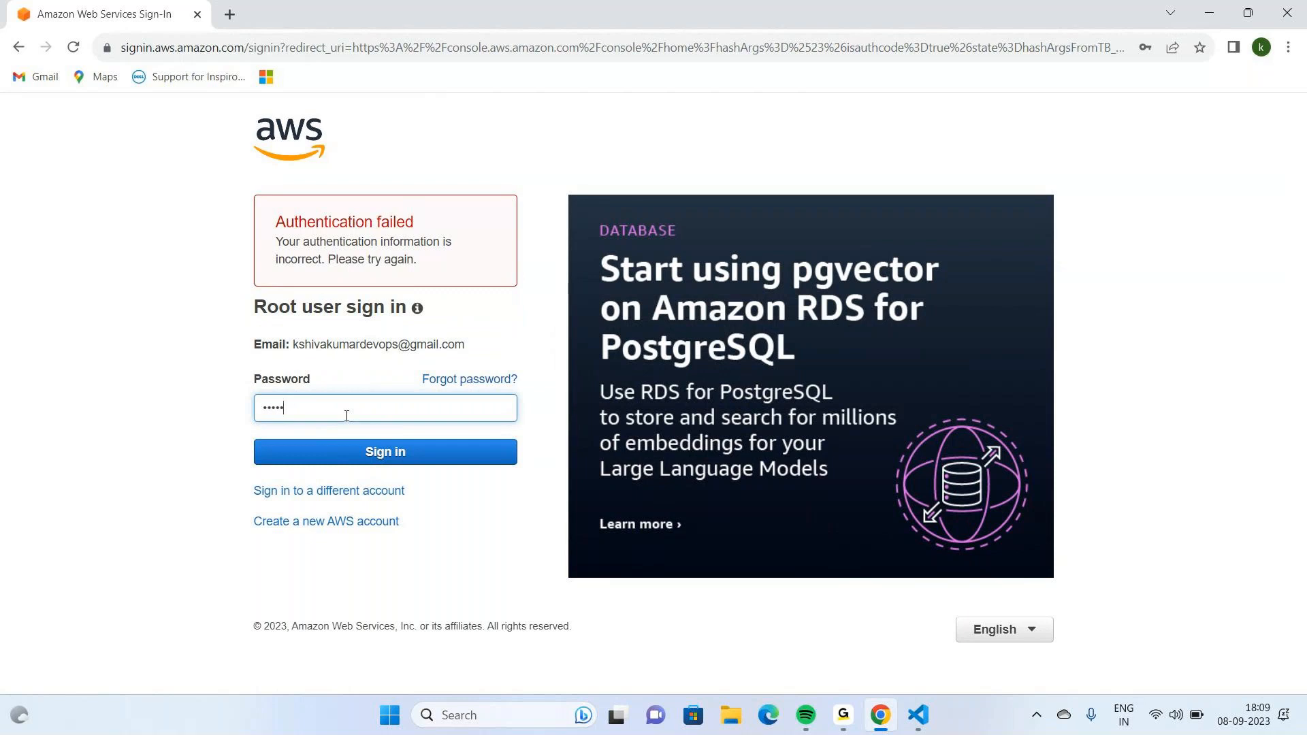
{"action": "type", "text": "••"}
{"action": "key", "text": "Return"}
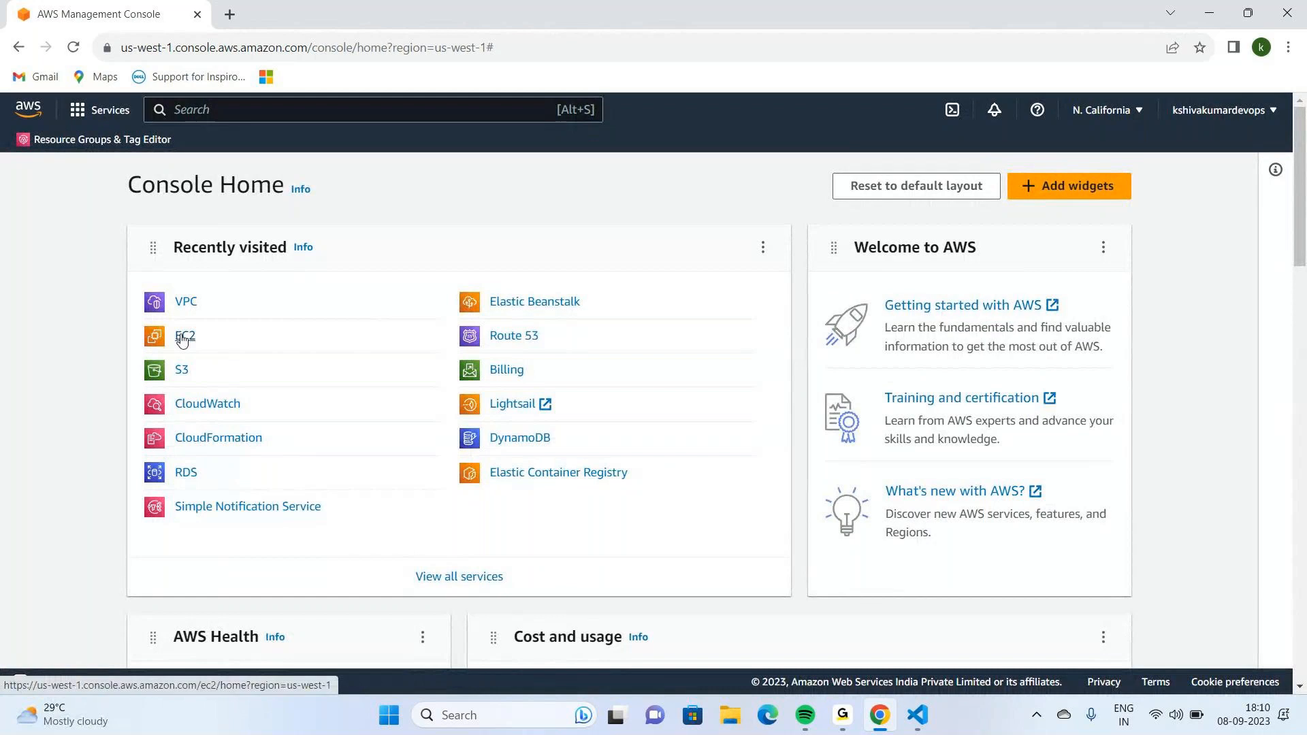
Go from EC2 to the running instances list, then to Launch instances
{"action": "left_click", "coordinate": [182, 338]}
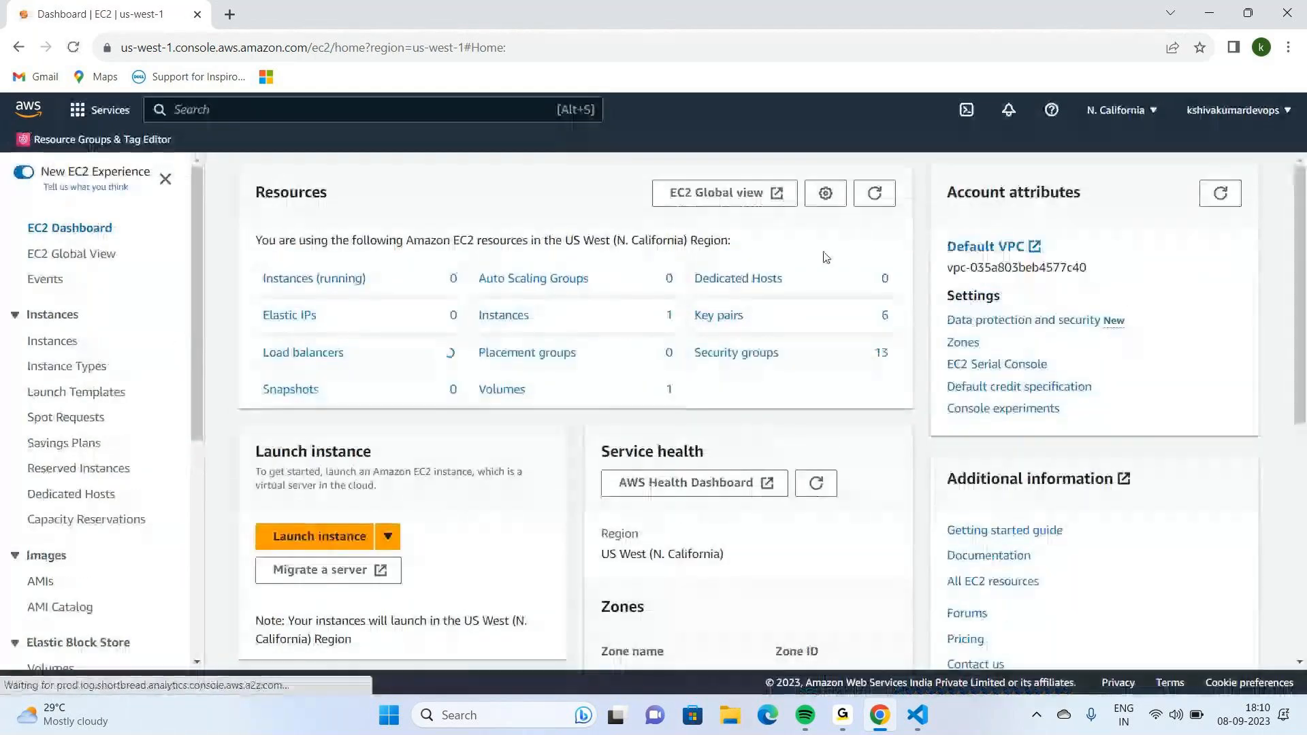
{"action": "left_click", "coordinate": [333, 285]}
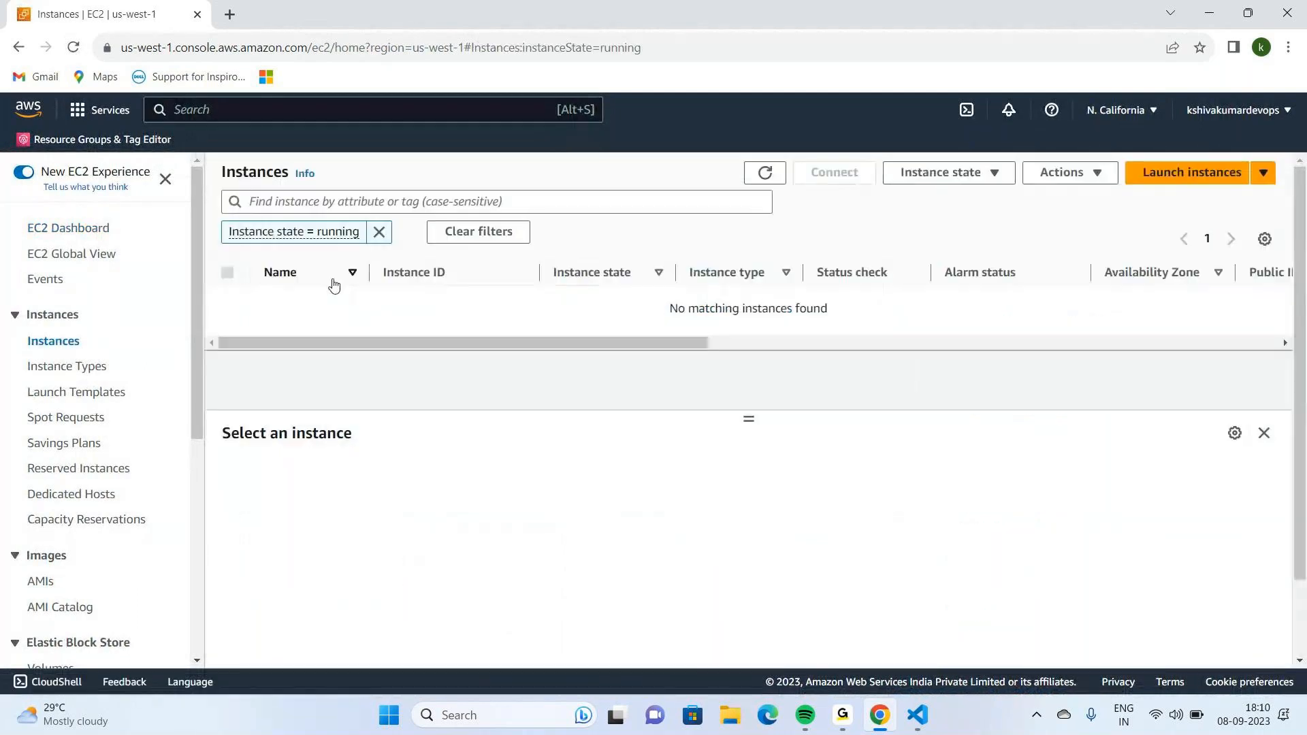
{"action": "left_click", "coordinate": [1175, 172]}
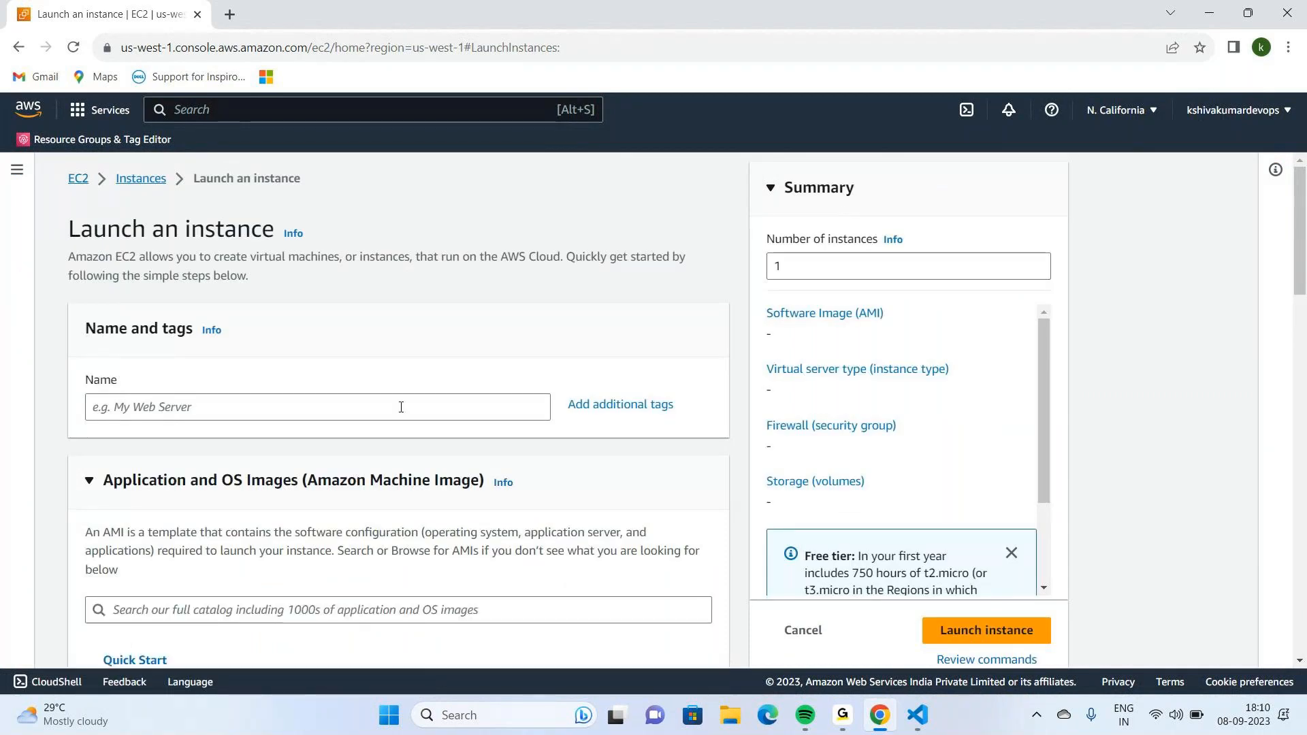
Name the new instance 'windowsvm'
{"action": "left_click", "coordinate": [401, 402]}
{"action": "type", "text": "wi"}
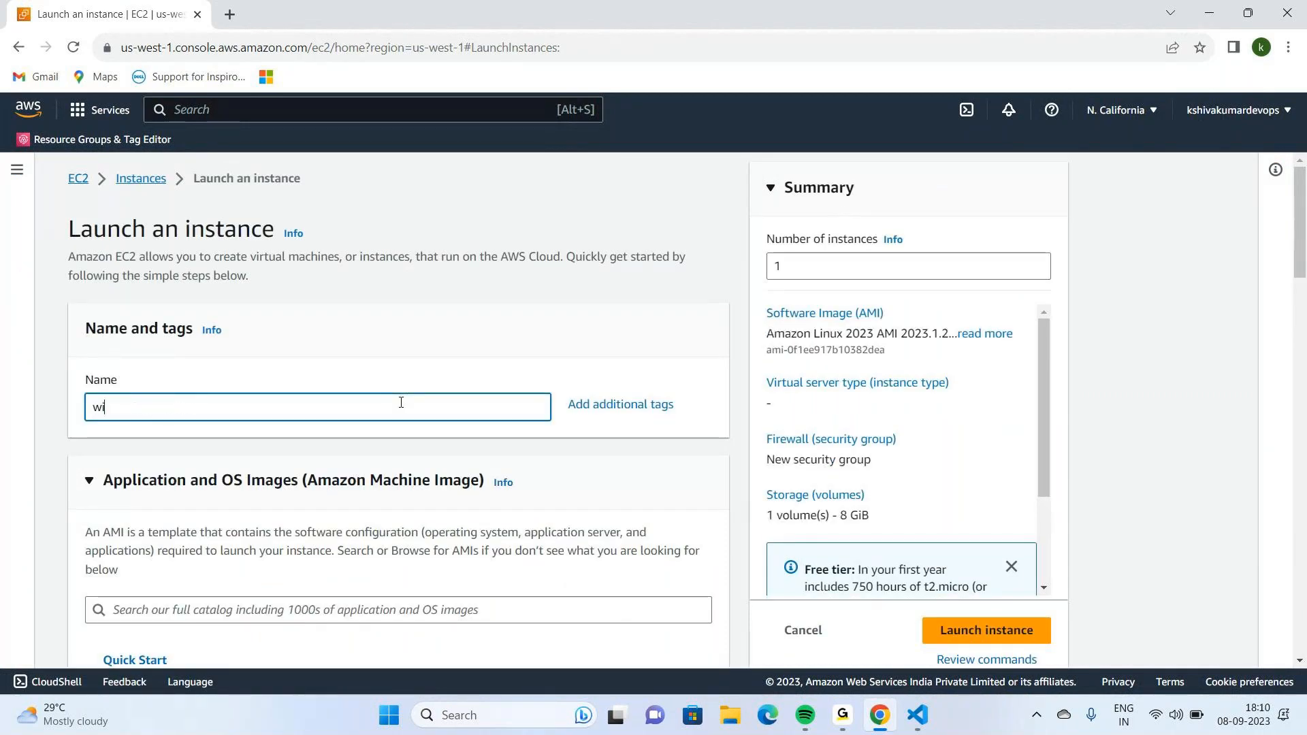
{"action": "type", "text": "ndowsvm"}
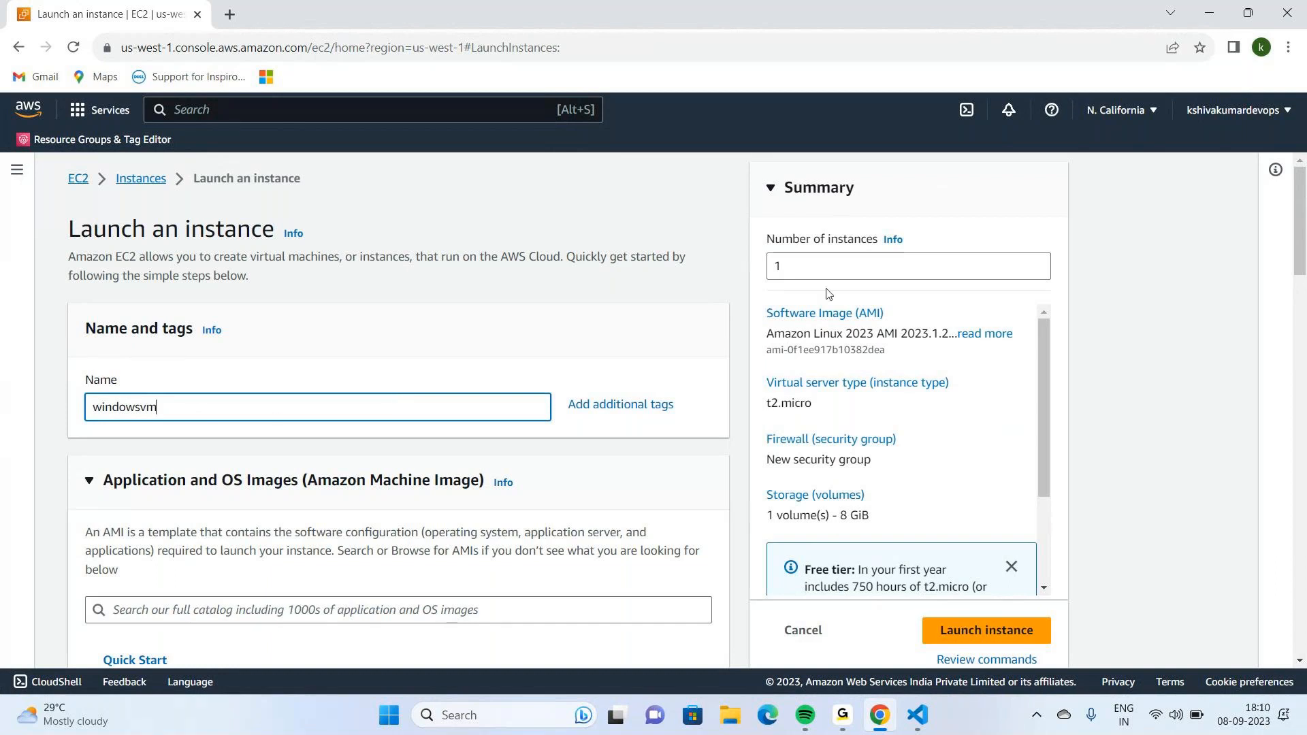
{"action": "scroll", "coordinate": [730, 297], "scroll_direction": "down", "scroll_amount": 5}
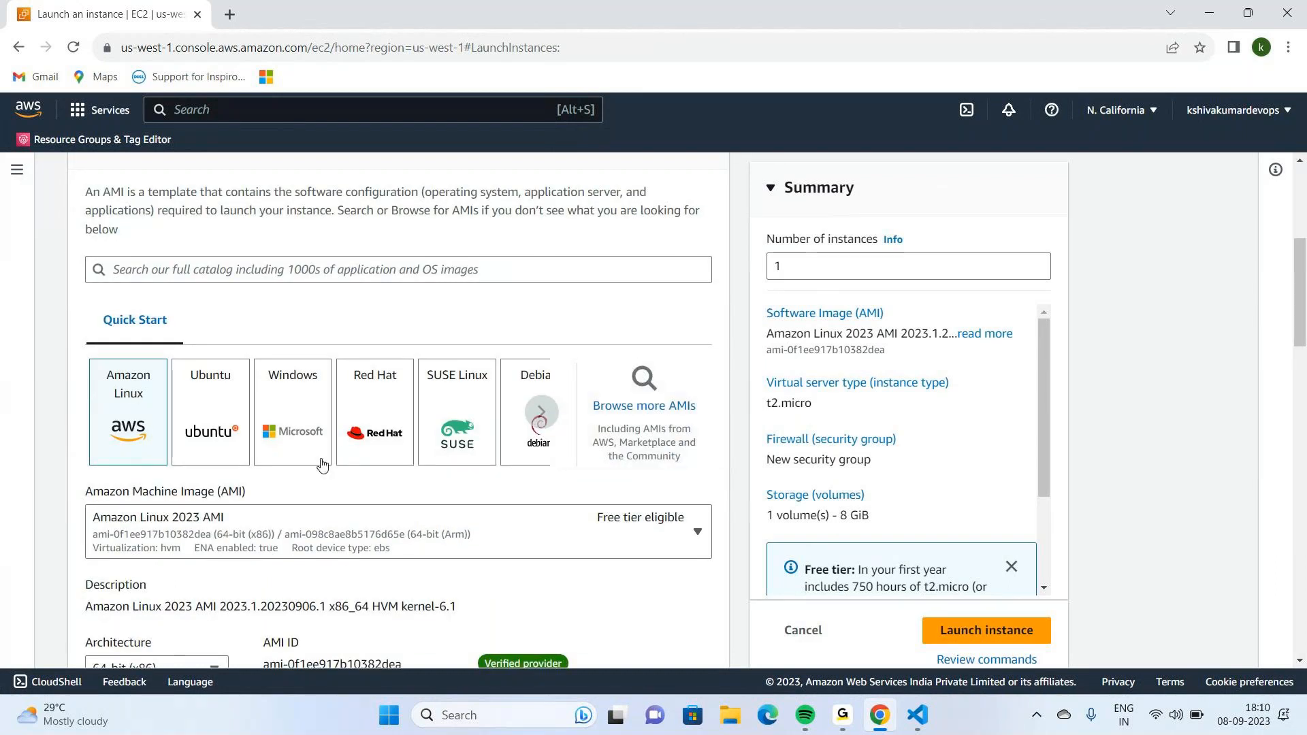
Choose Windows with the Microsoft Windows Server 2022 Base AMI
{"action": "left_click", "coordinate": [291, 407]}
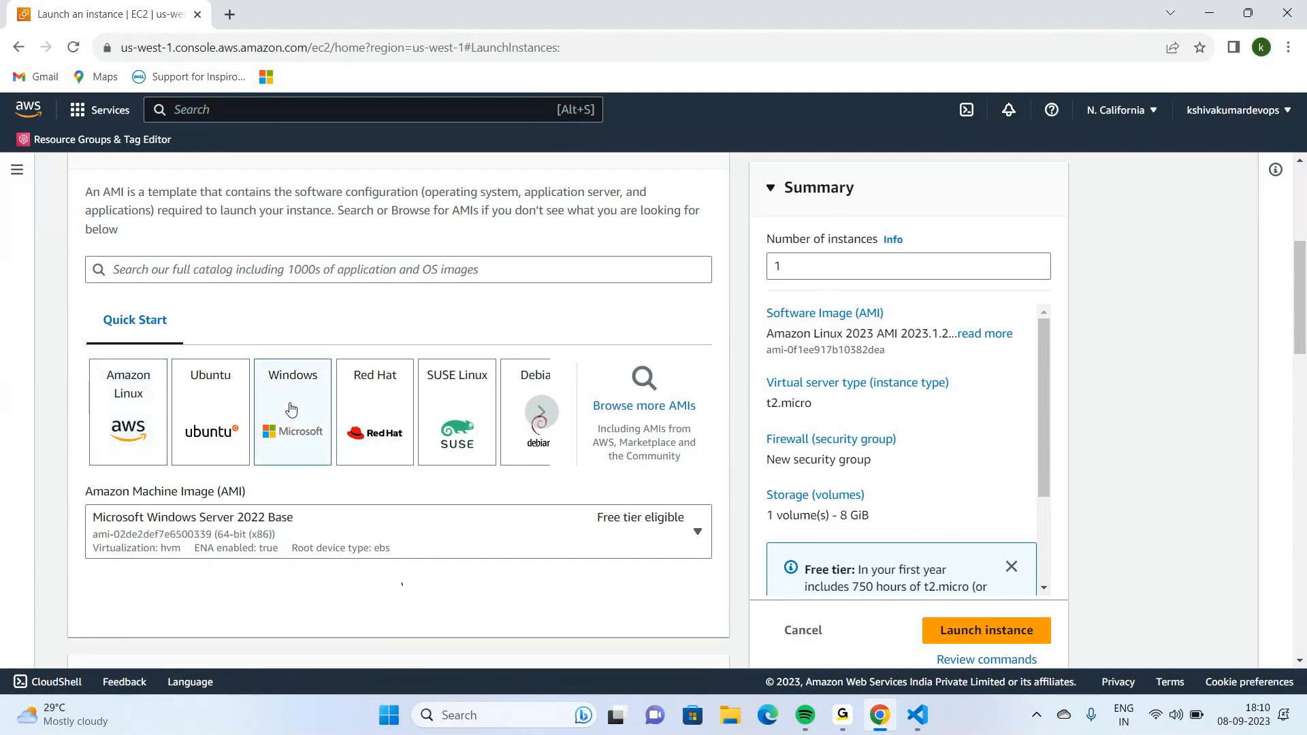
{"action": "left_click", "coordinate": [697, 538]}
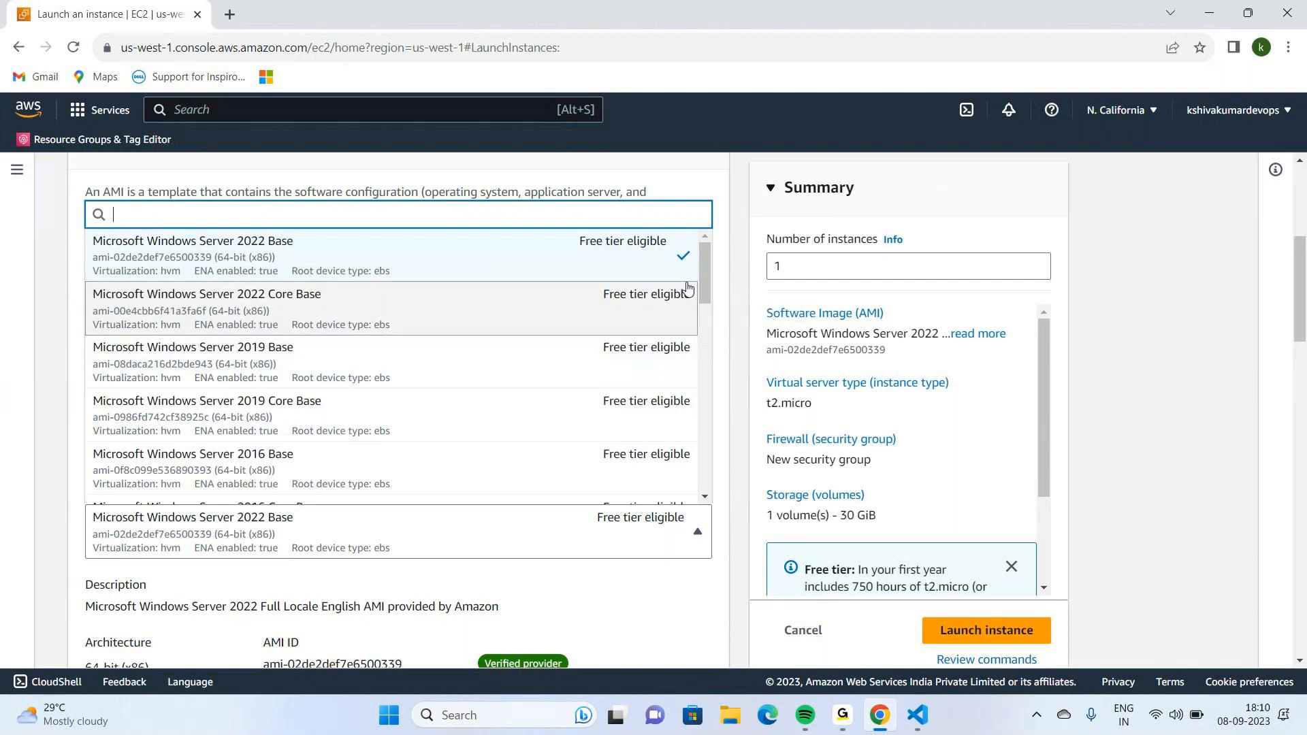
{"action": "left_click", "coordinate": [280, 254]}
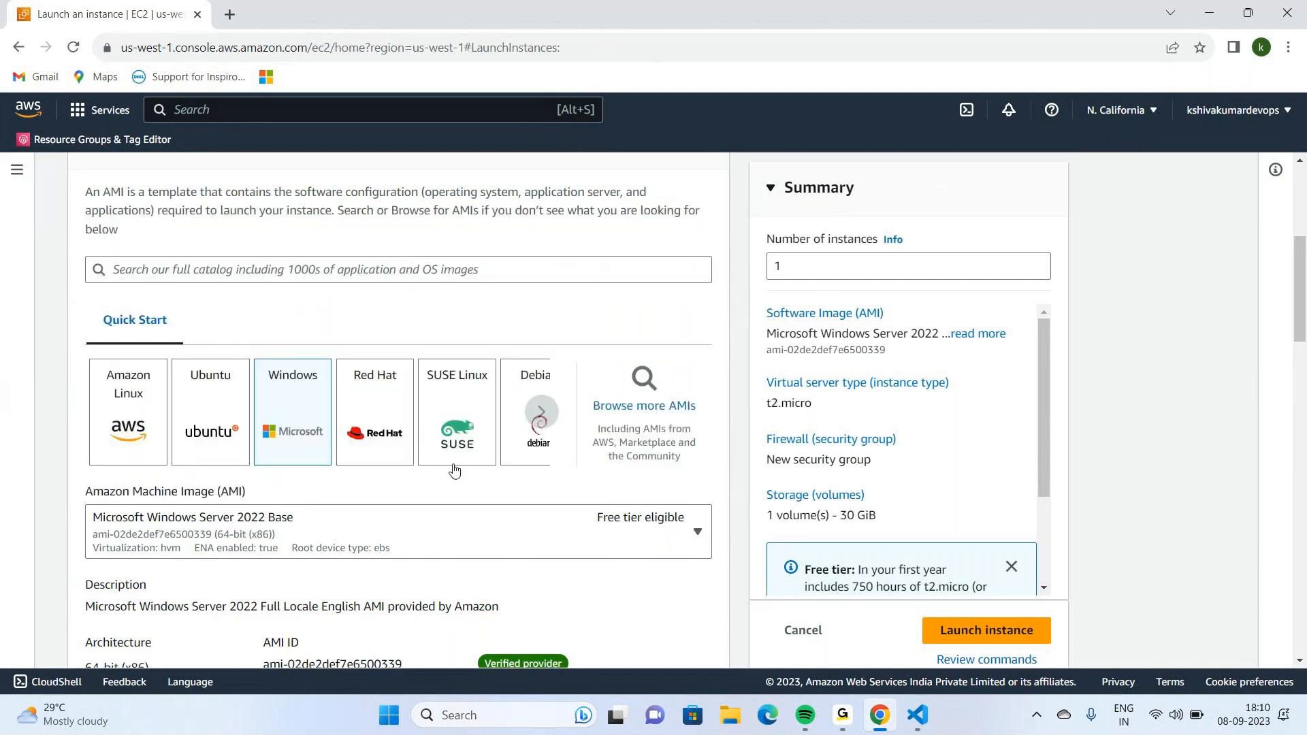
{"action": "scroll", "coordinate": [454, 469], "scroll_direction": "down", "scroll_amount": 3}
{"action": "scroll", "coordinate": [454, 469], "scroll_direction": "down", "scroll_amount": 3}
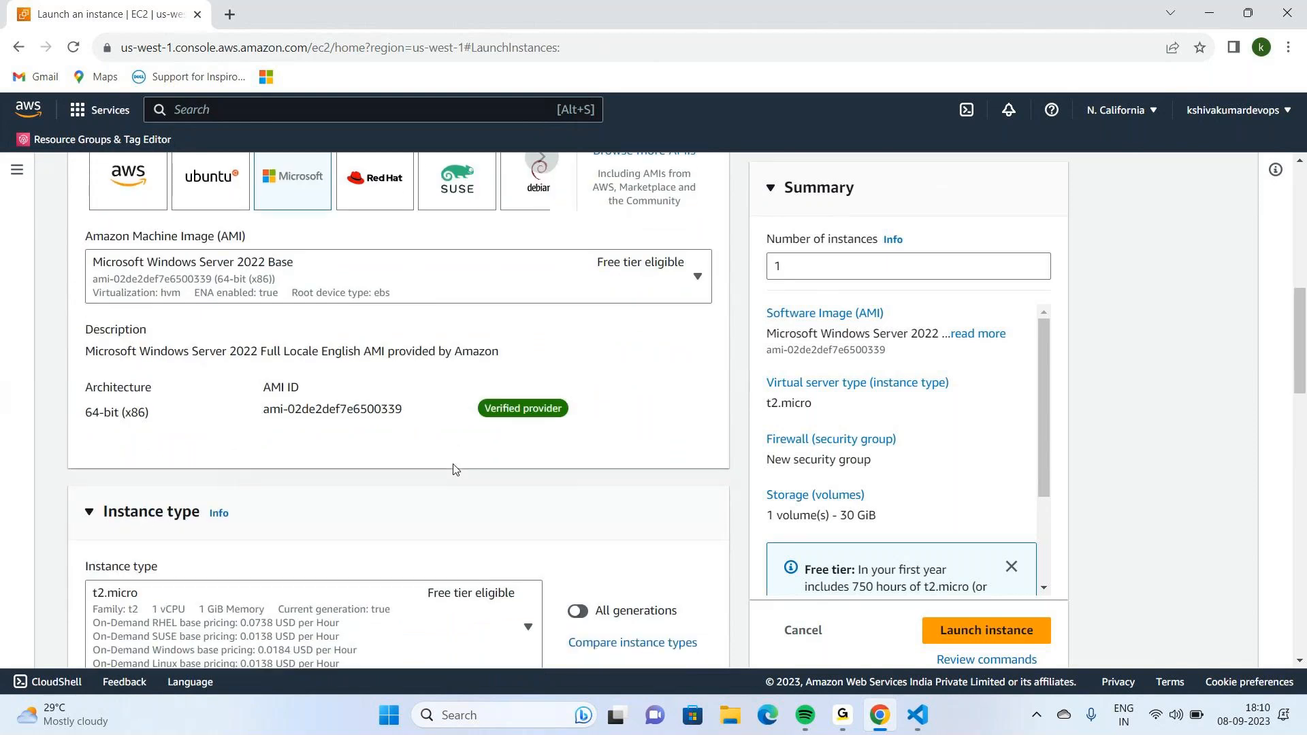
{"action": "scroll", "coordinate": [455, 470], "scroll_direction": "down", "scroll_amount": 1}
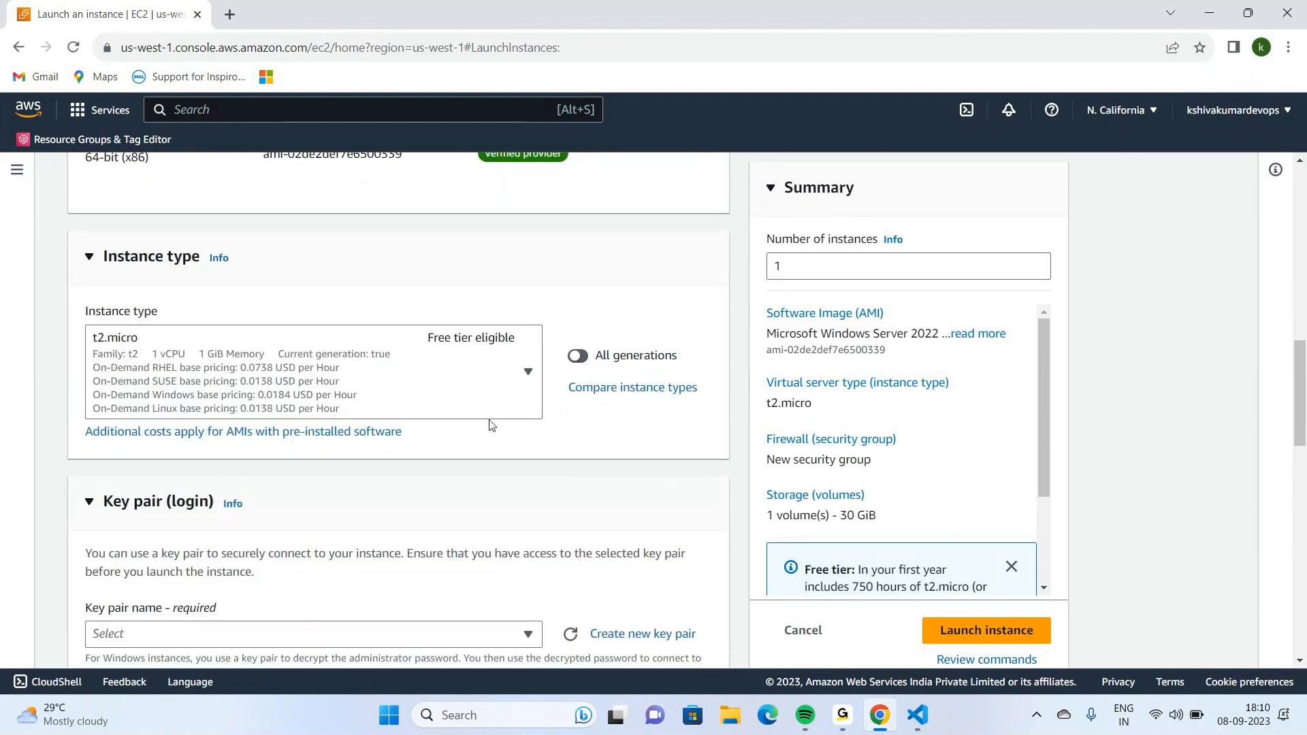
Search 't2.la' in the instance type list and select t2.large
{"action": "left_click", "coordinate": [532, 374]}
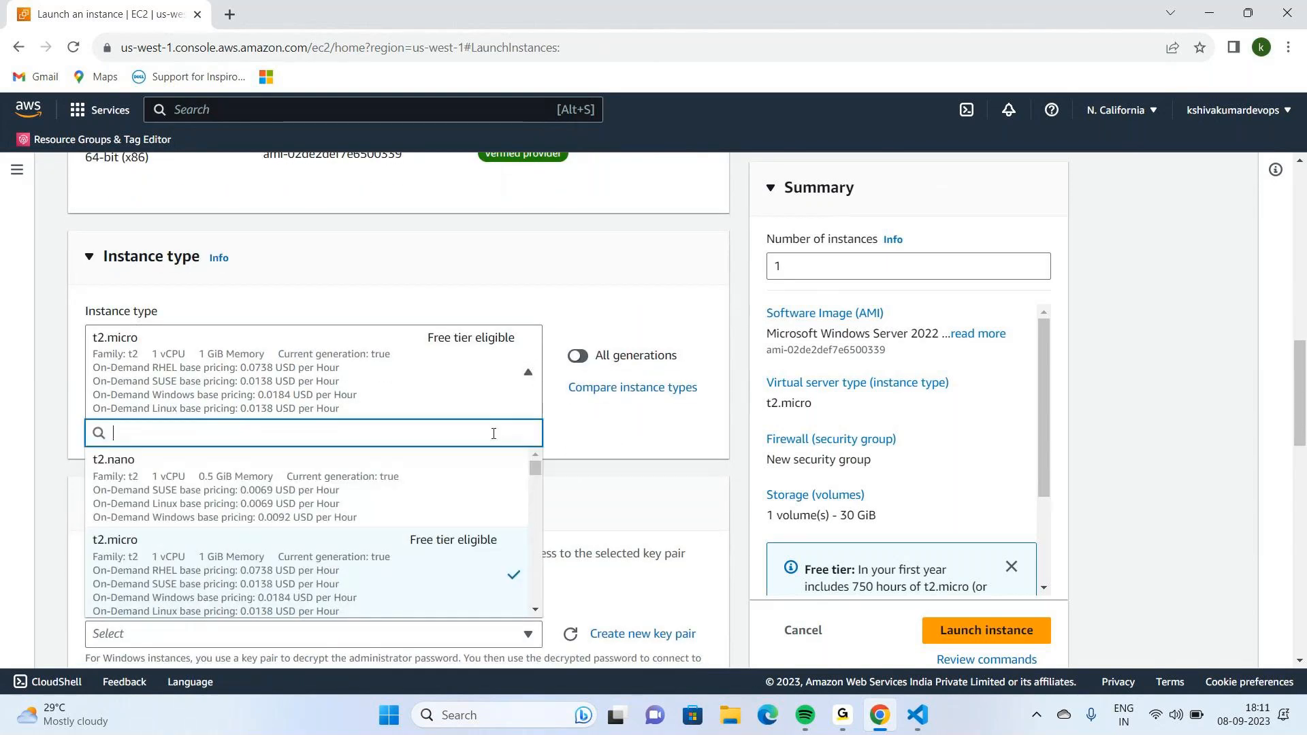
{"action": "type", "text": "t2.la"}
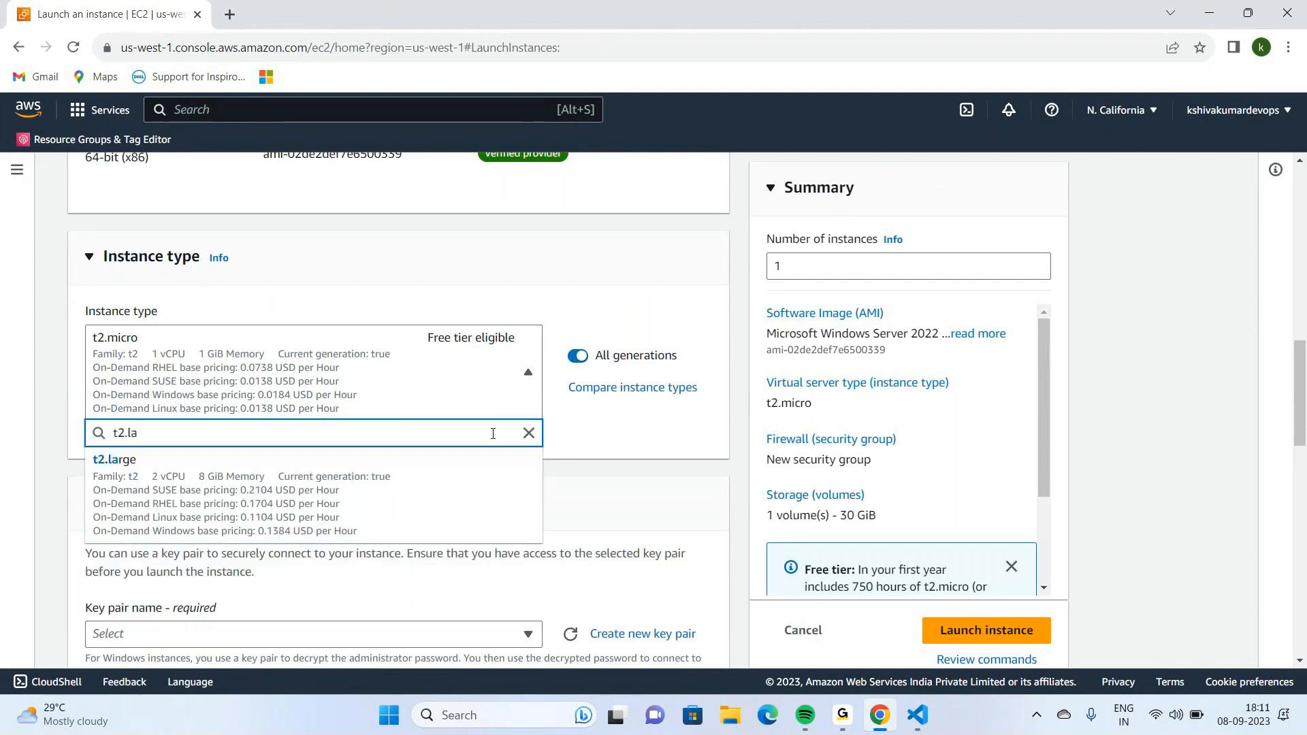
{"action": "left_click", "coordinate": [351, 480]}
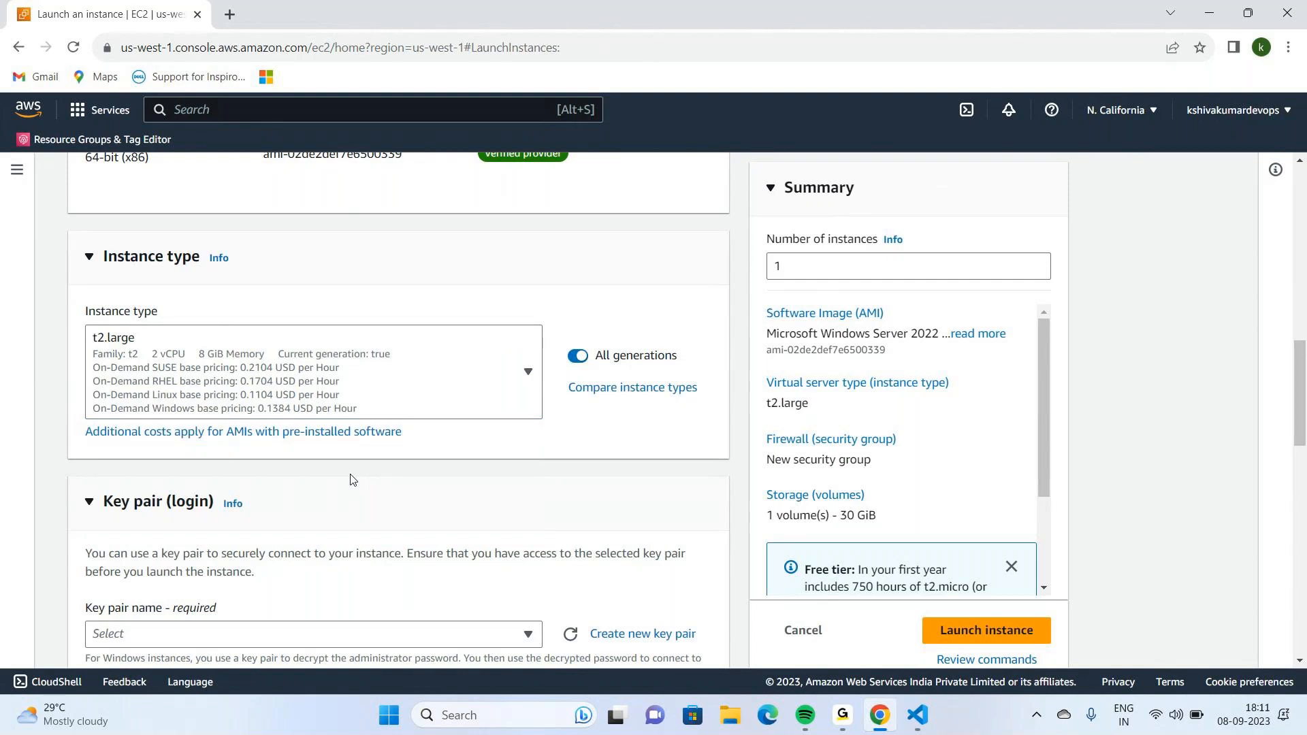
{"action": "scroll", "coordinate": [352, 476], "scroll_direction": "down", "scroll_amount": 1}
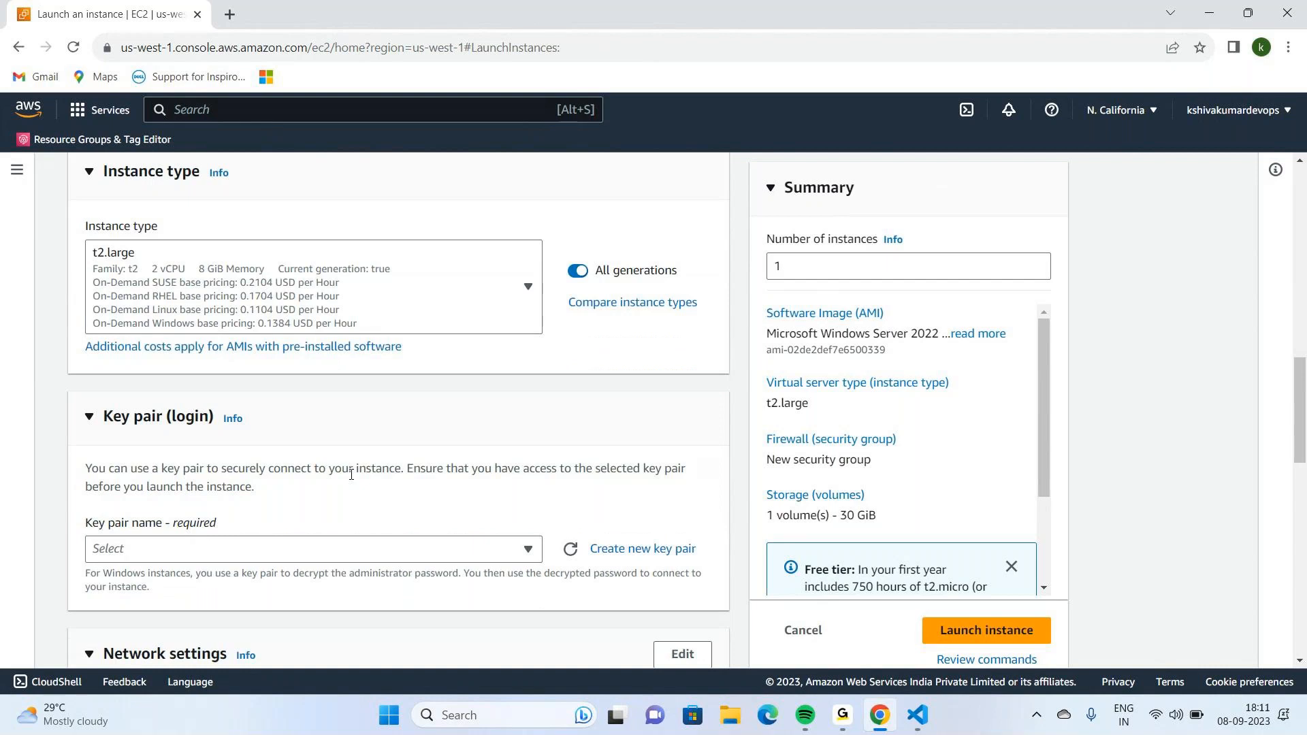
{"action": "scroll", "coordinate": [352, 475], "scroll_direction": "down", "scroll_amount": 2}
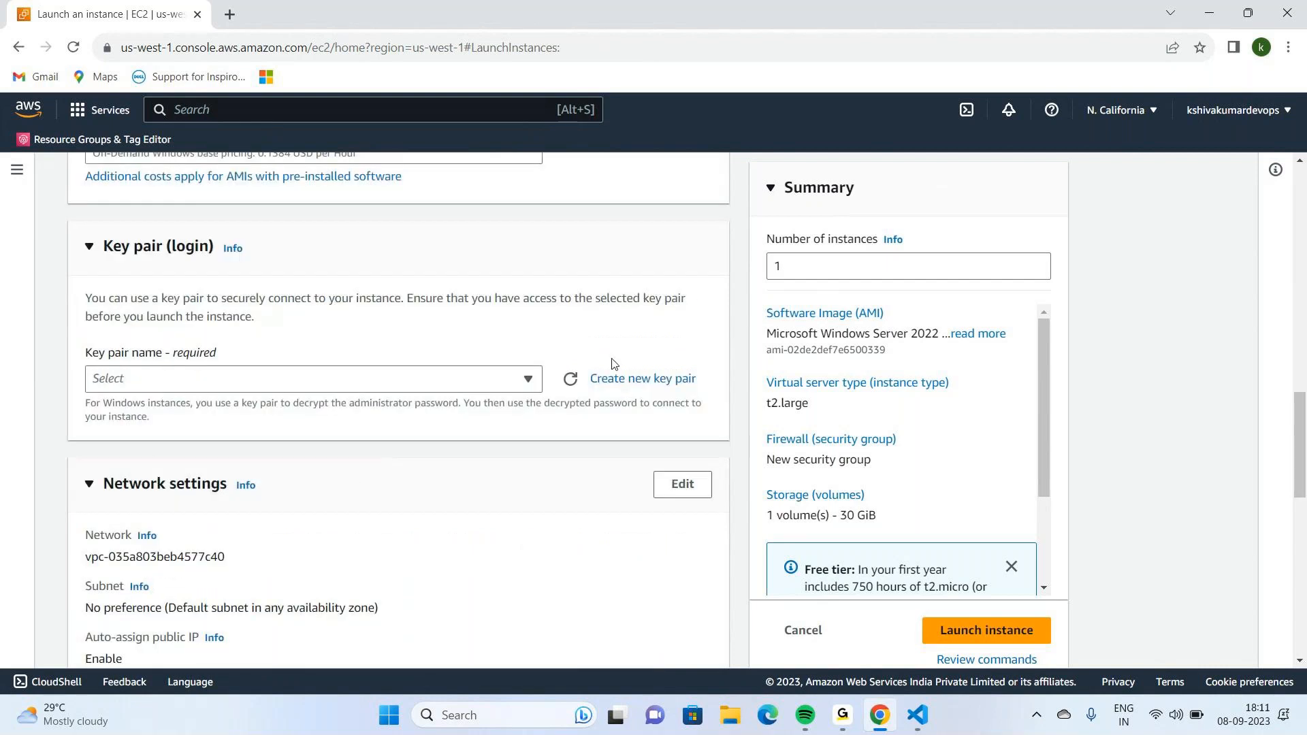
Select 07septdocker as the key pair name
{"action": "left_click", "coordinate": [530, 379]}
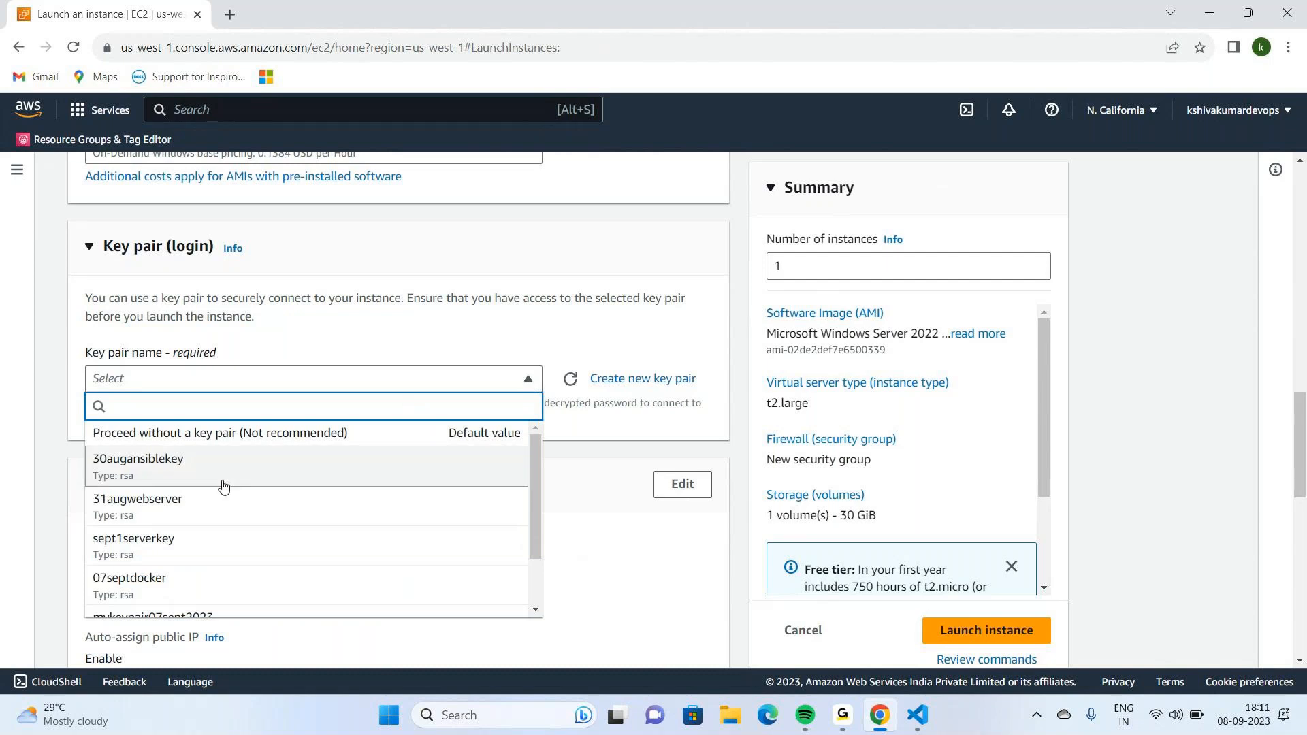
{"action": "scroll", "coordinate": [213, 562], "scroll_direction": "down", "scroll_amount": 1}
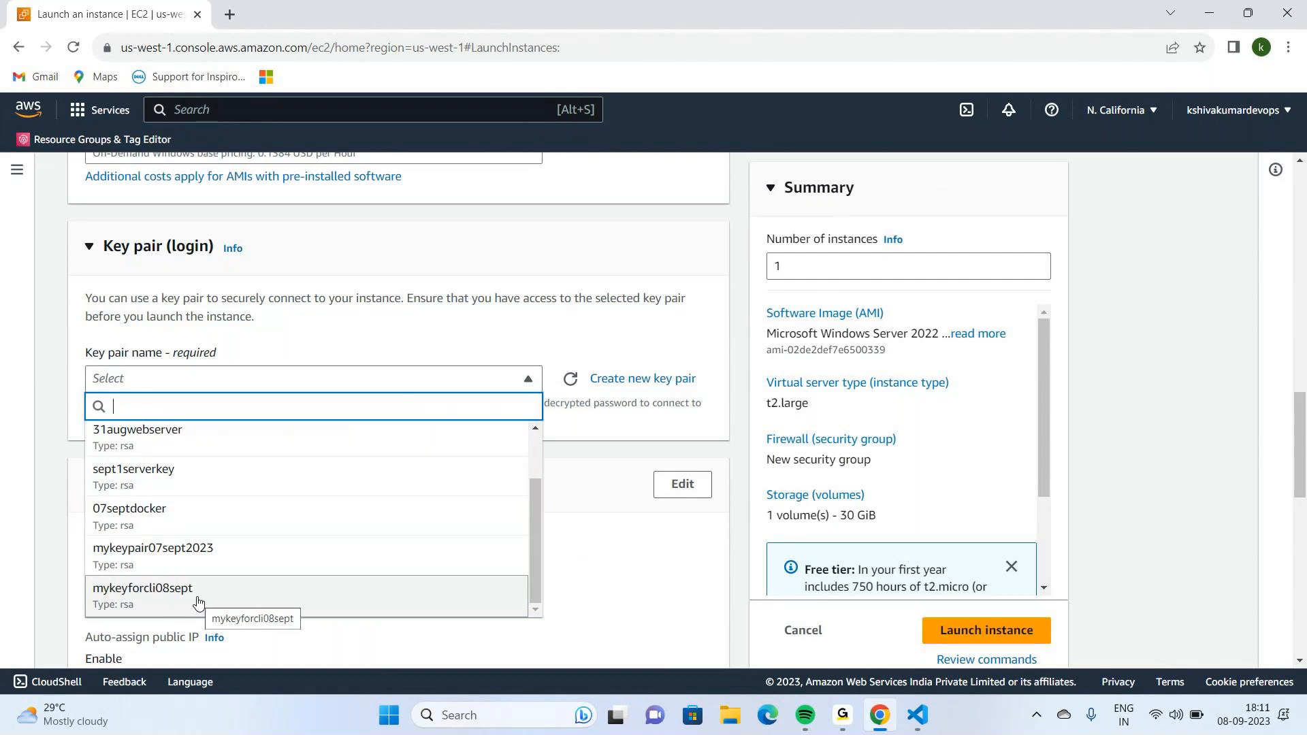
{"action": "left_click", "coordinate": [190, 515]}
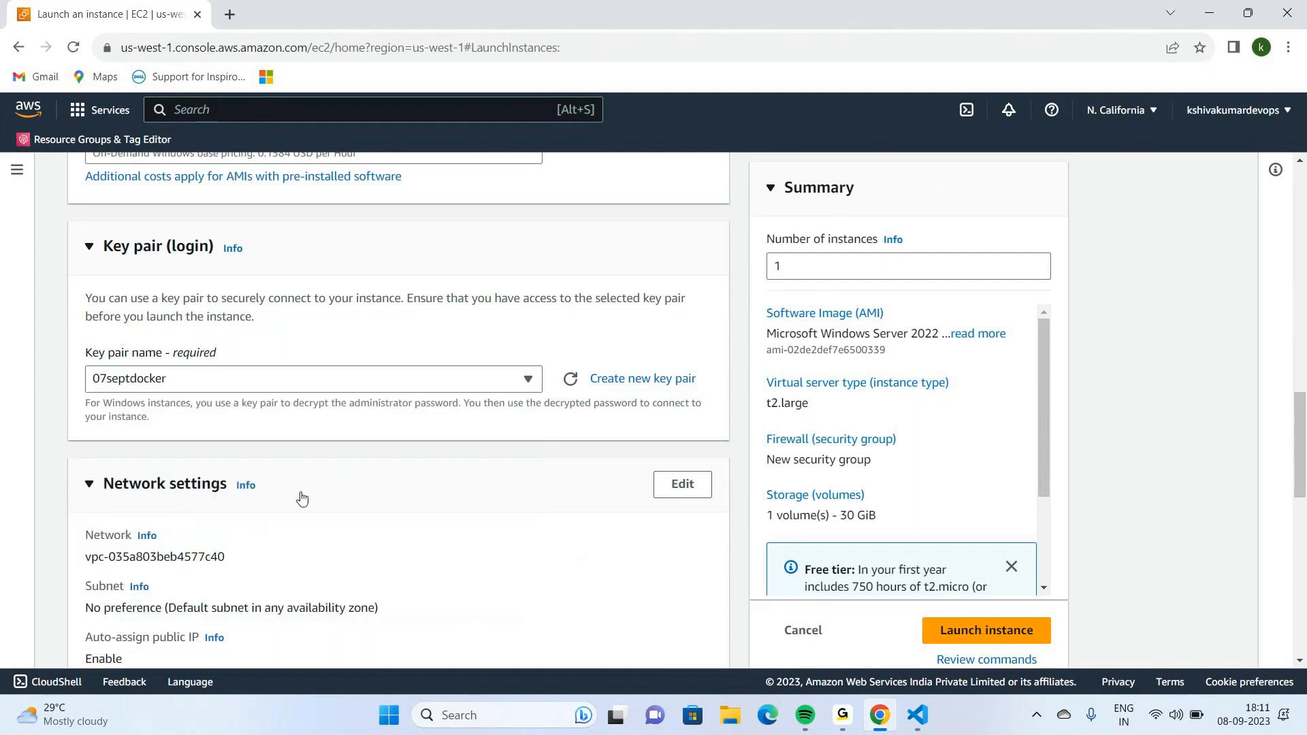
{"action": "scroll", "coordinate": [302, 499], "scroll_direction": "down", "scroll_amount": 5}
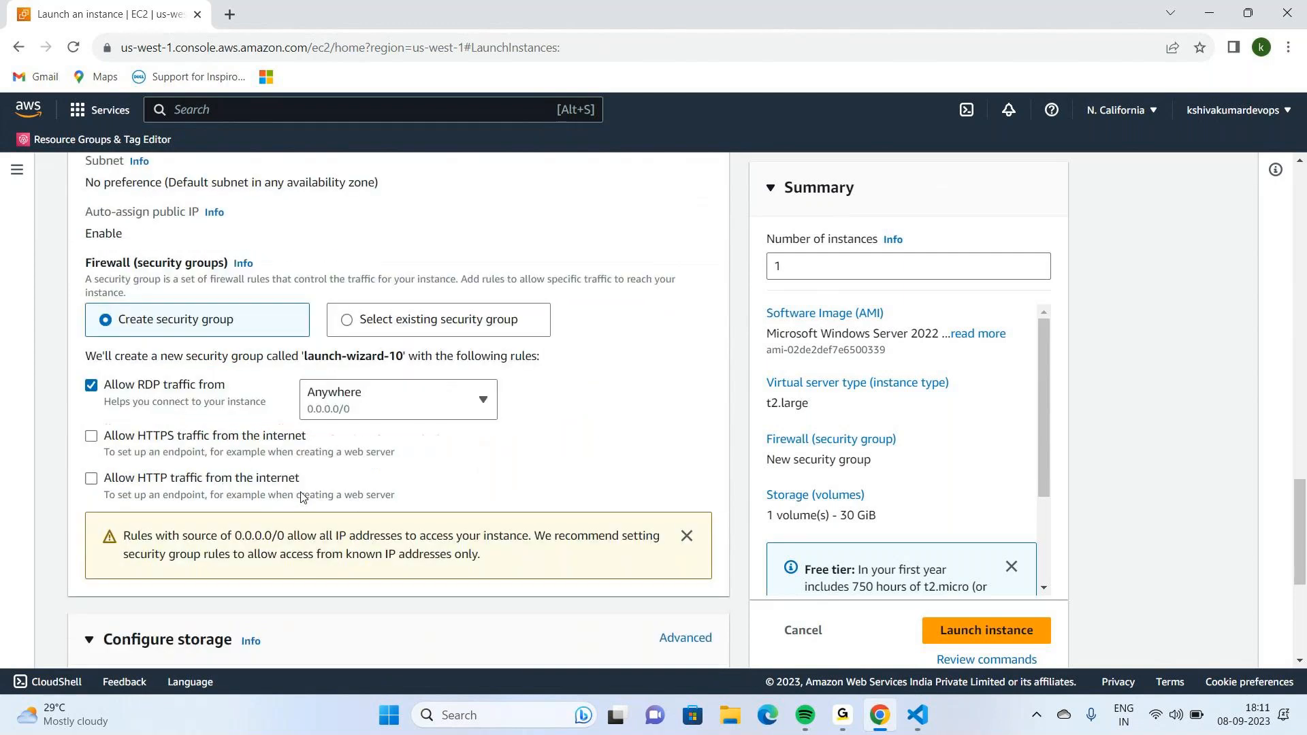
Tick Allow HTTP traffic from the internet, then launch the windowsvm t2.large instance
{"action": "scroll", "coordinate": [300, 497], "scroll_direction": "down", "scroll_amount": 1}
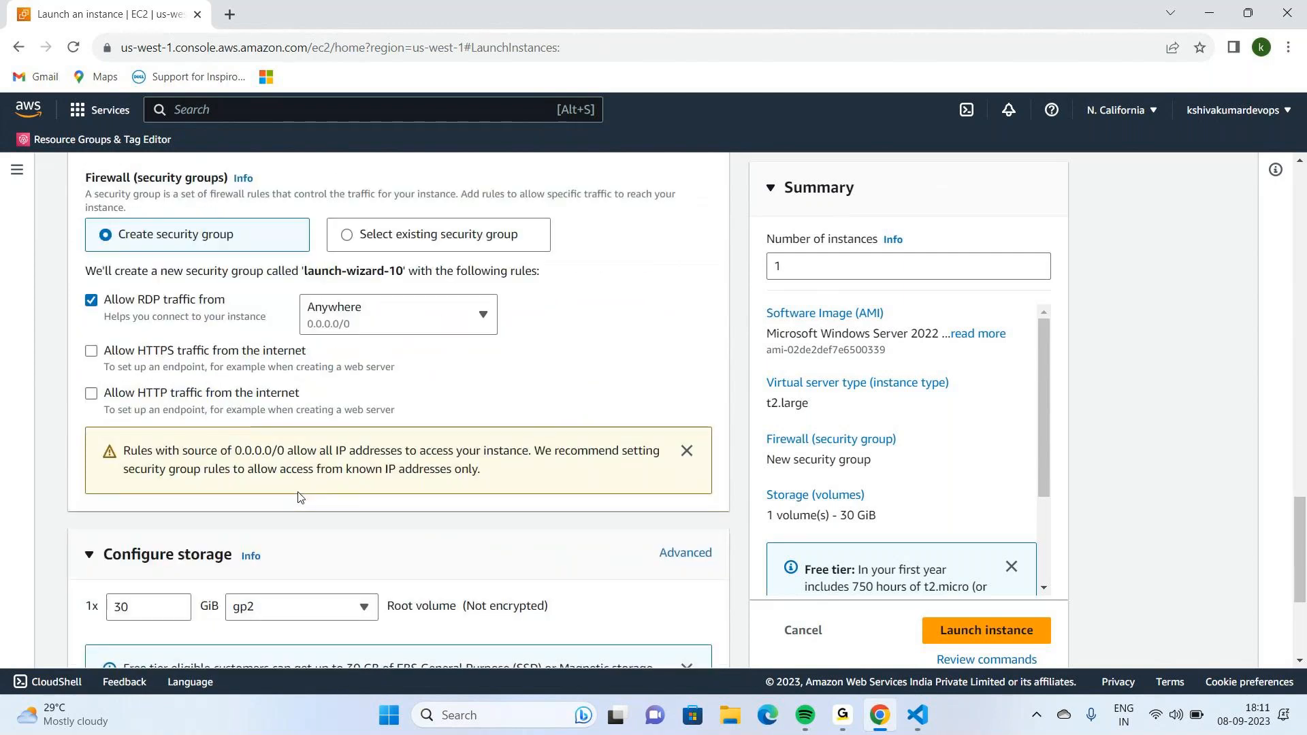
{"action": "scroll", "coordinate": [297, 497], "scroll_direction": "up", "scroll_amount": 6}
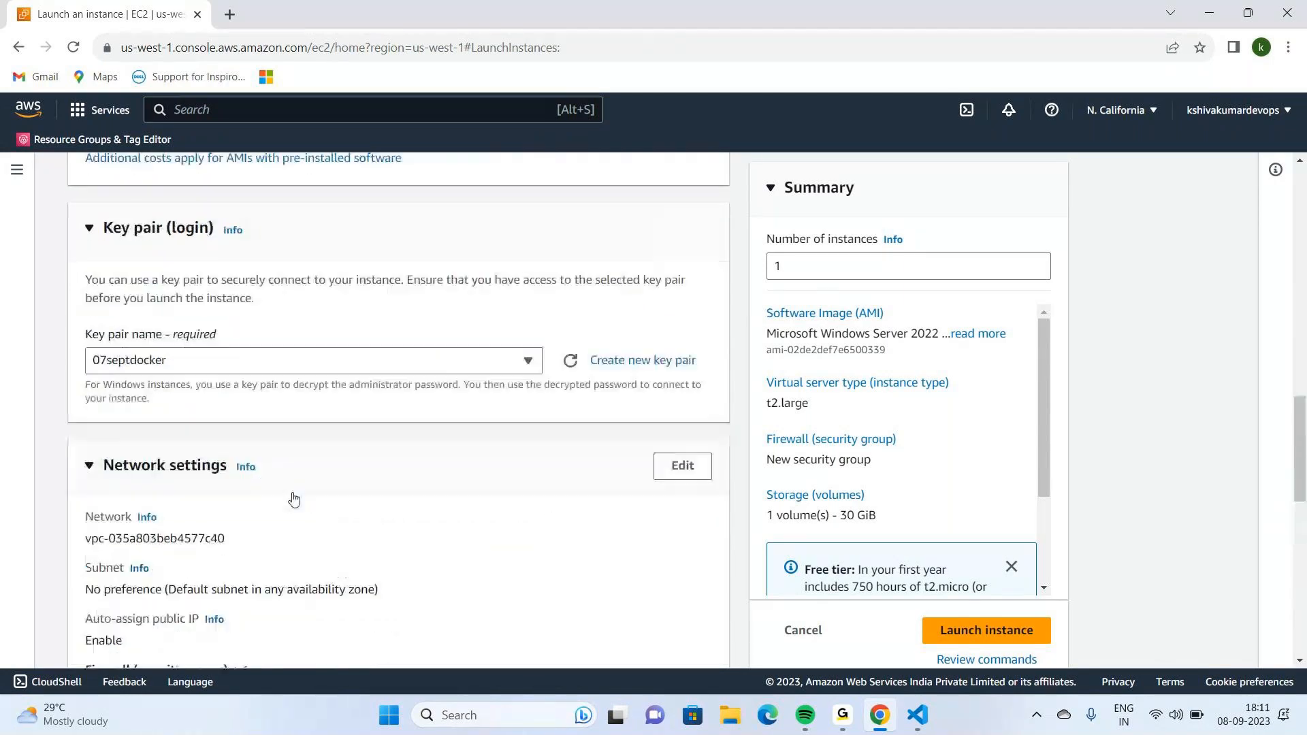
{"action": "scroll", "coordinate": [612, 513], "scroll_direction": "down", "scroll_amount": 3}
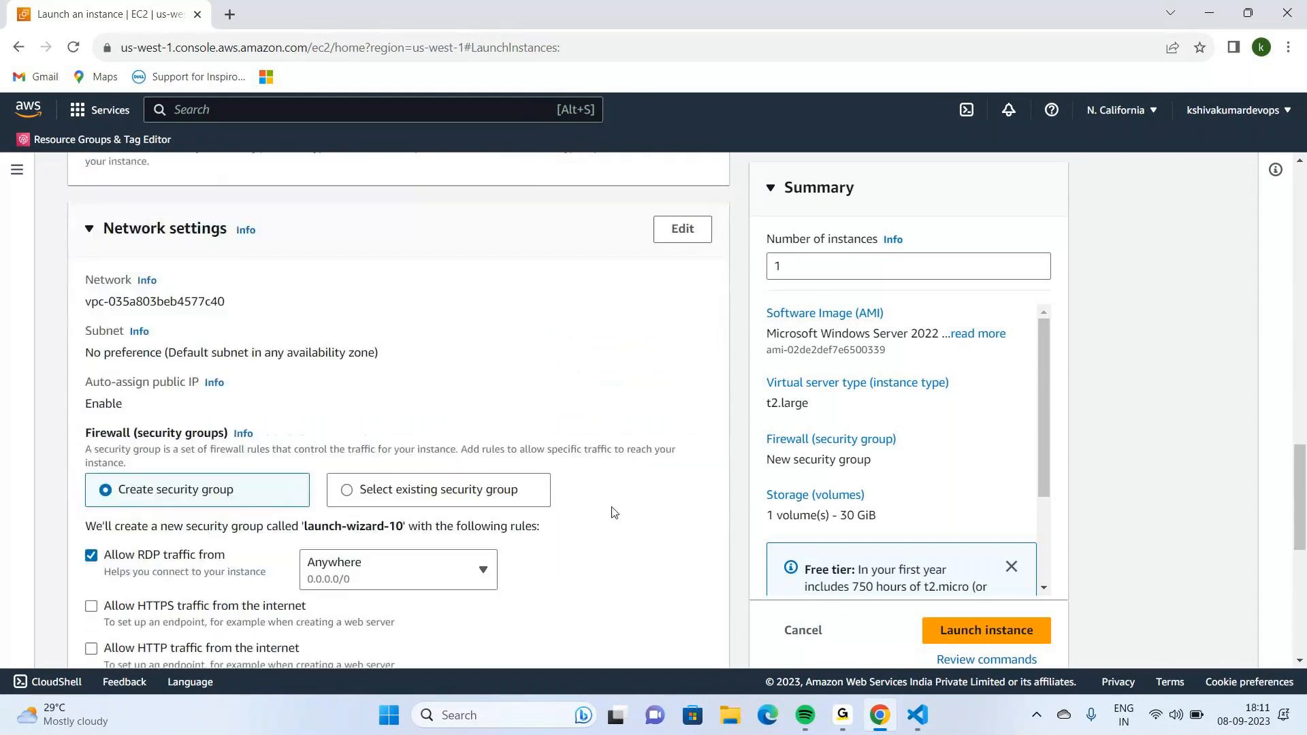
{"action": "scroll", "coordinate": [252, 584], "scroll_direction": "down", "scroll_amount": 1}
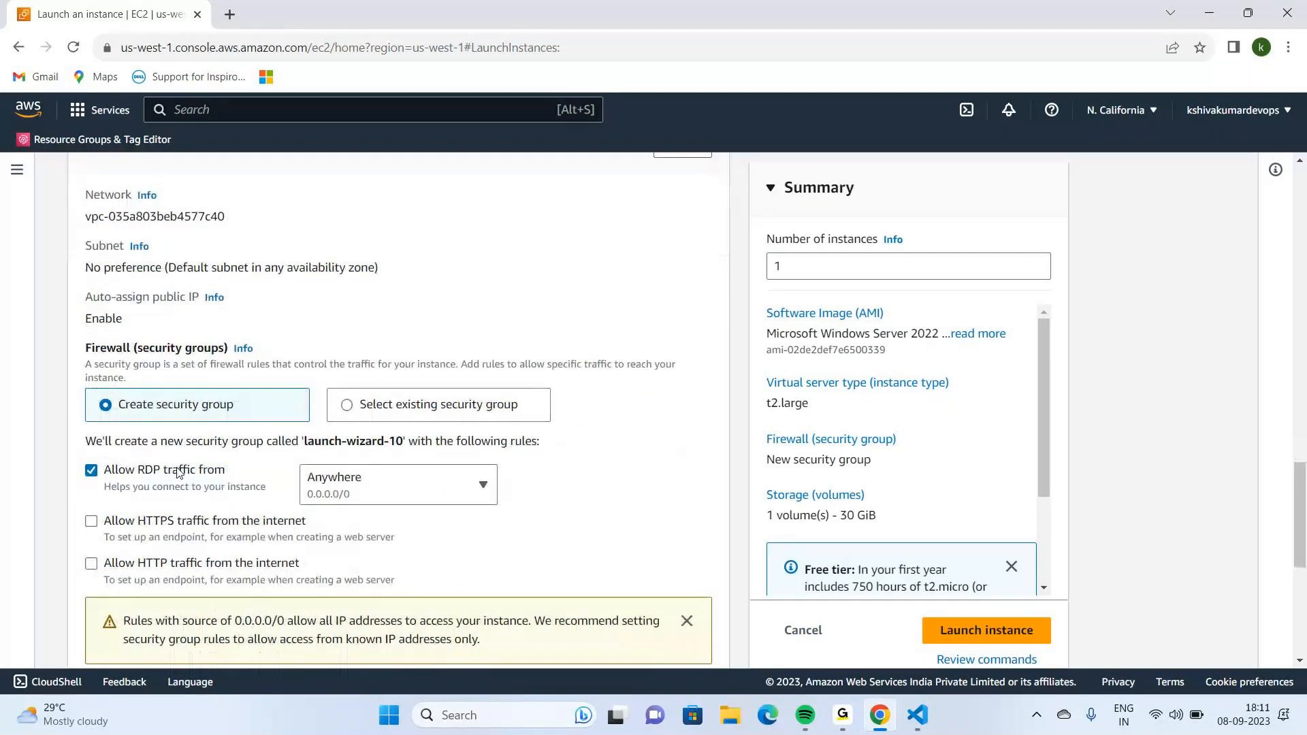
{"action": "left_click", "coordinate": [94, 567]}
{"action": "scroll", "coordinate": [320, 548], "scroll_direction": "down", "scroll_amount": 5}
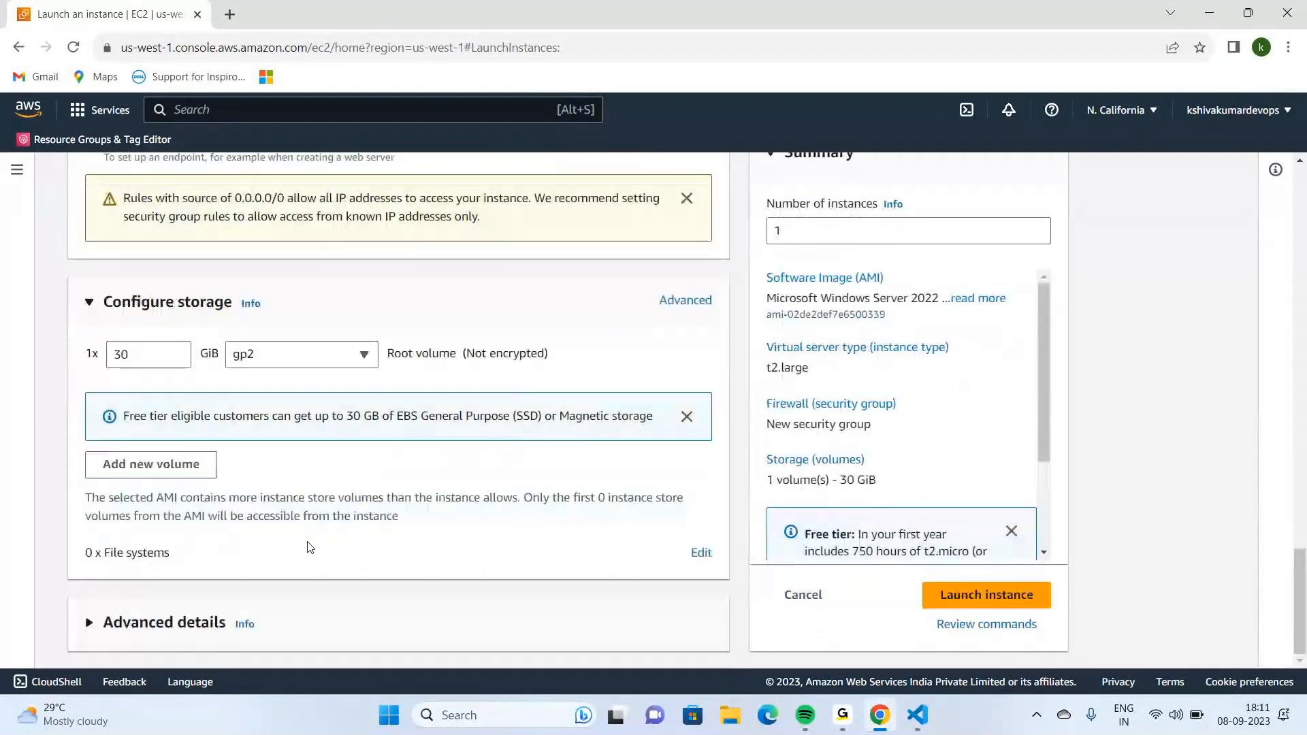
{"action": "left_click", "coordinate": [991, 596]}
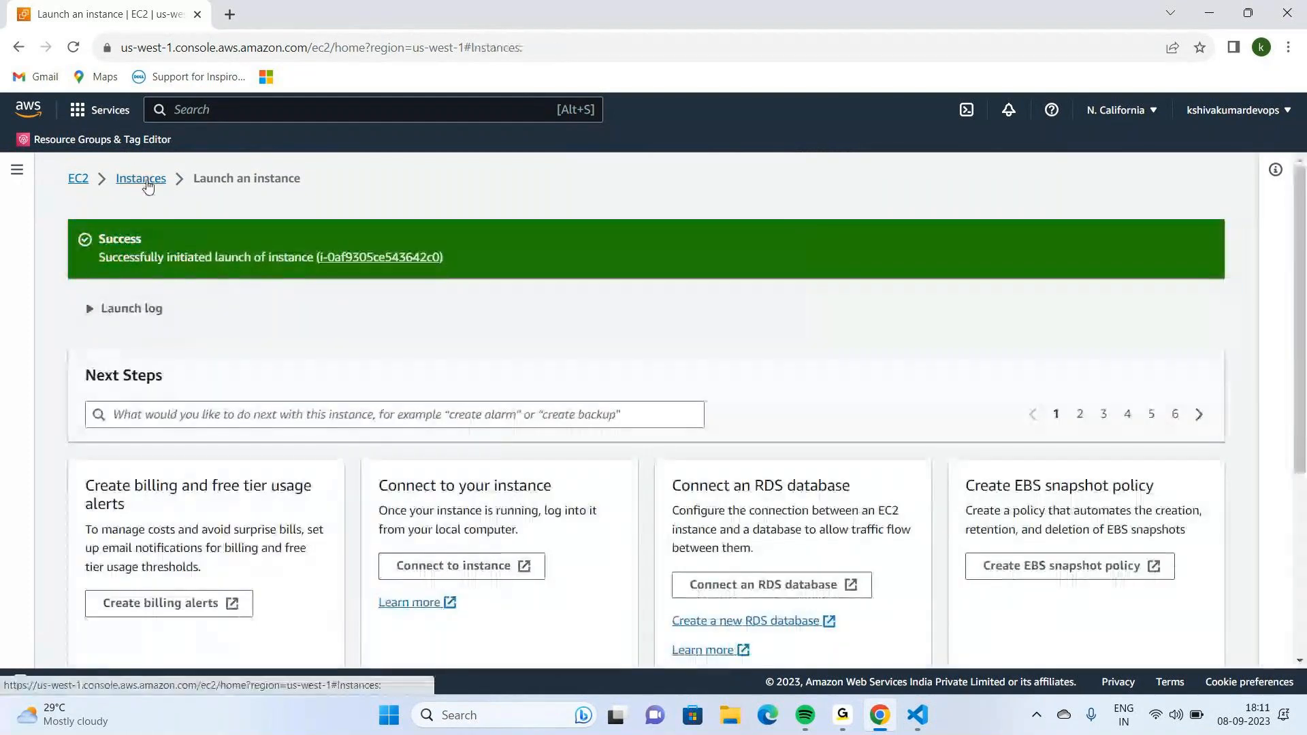
Go to the Instances list and start building an Instance state filter
{"action": "left_click", "coordinate": [148, 179]}
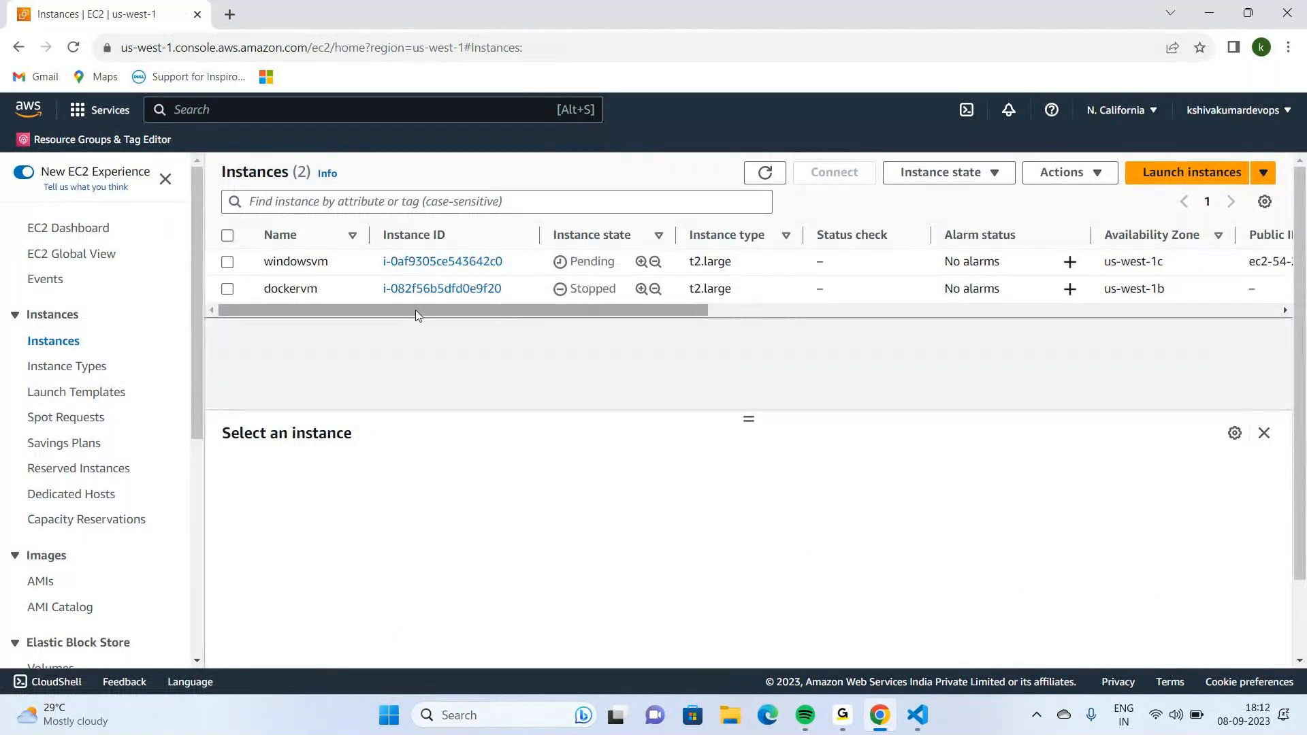
{"action": "left_click", "coordinate": [605, 202]}
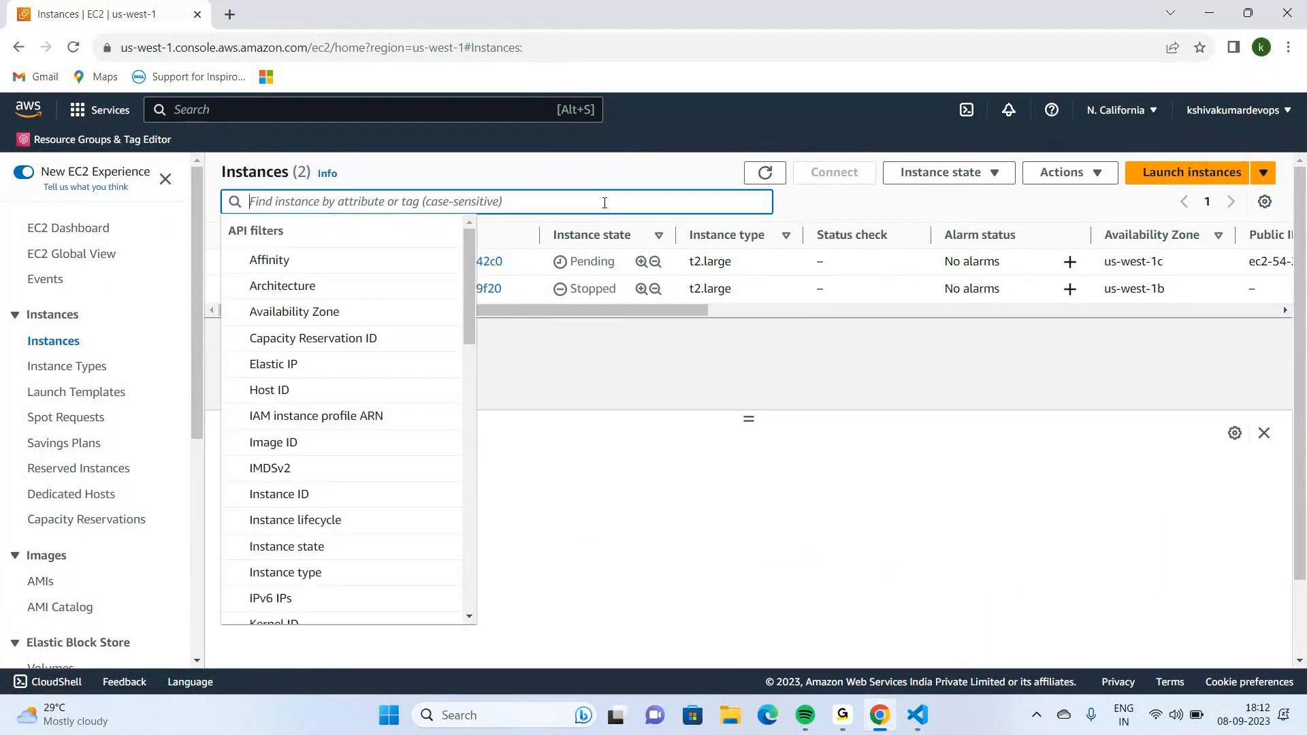
{"action": "left_click", "coordinate": [361, 547]}
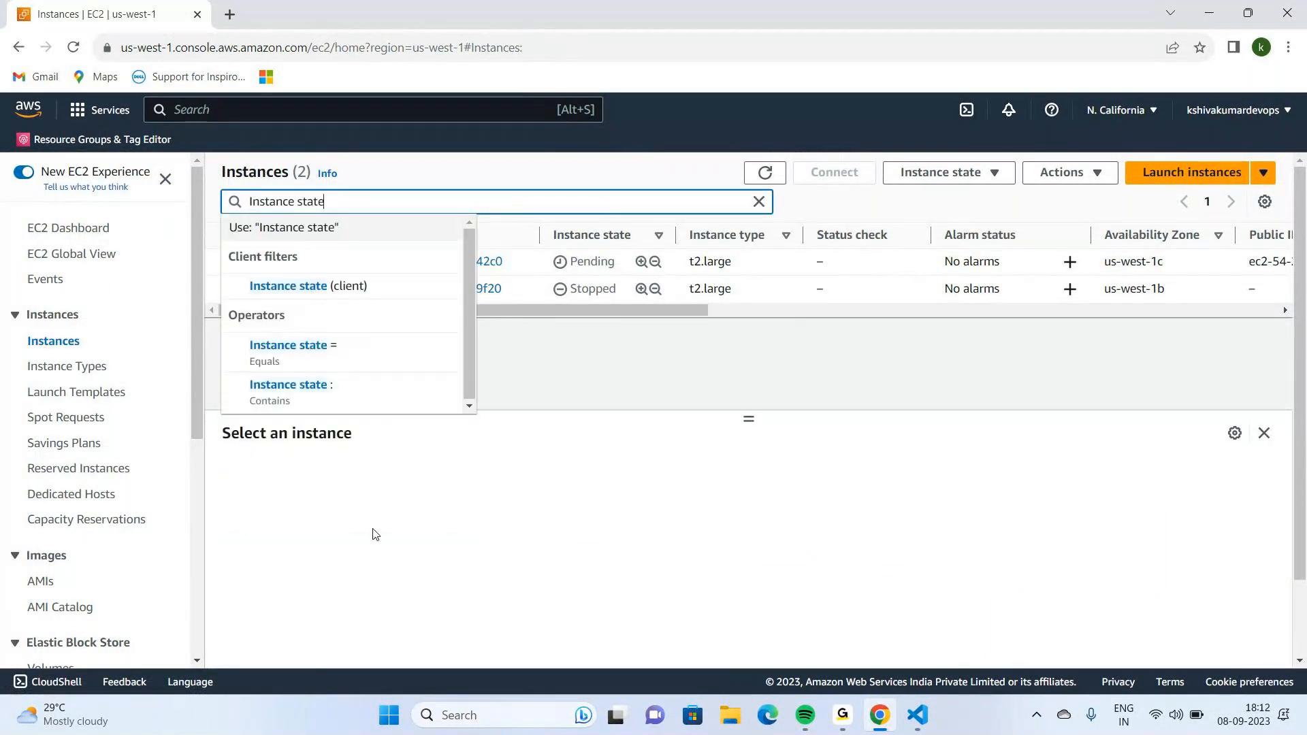
{"action": "left_click", "coordinate": [390, 297]}
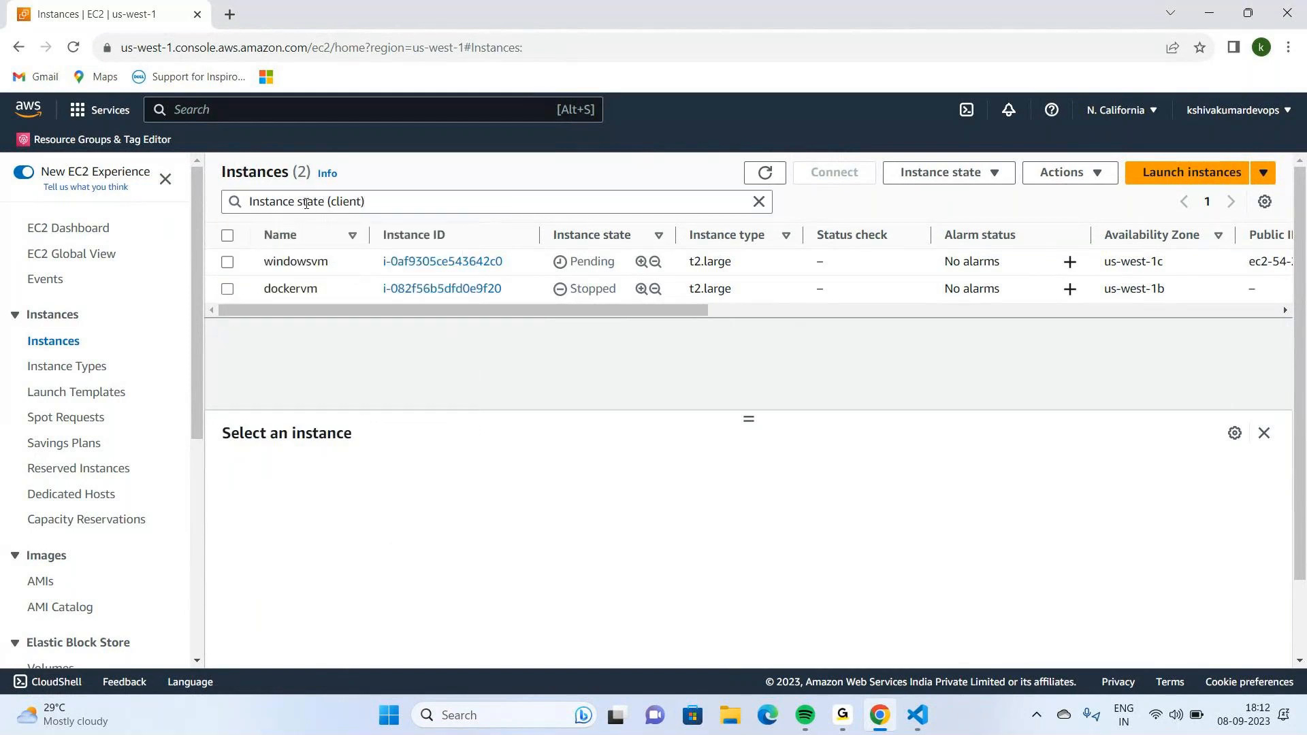
{"action": "left_click", "coordinate": [374, 202]}
{"action": "left_click", "coordinate": [441, 204]}
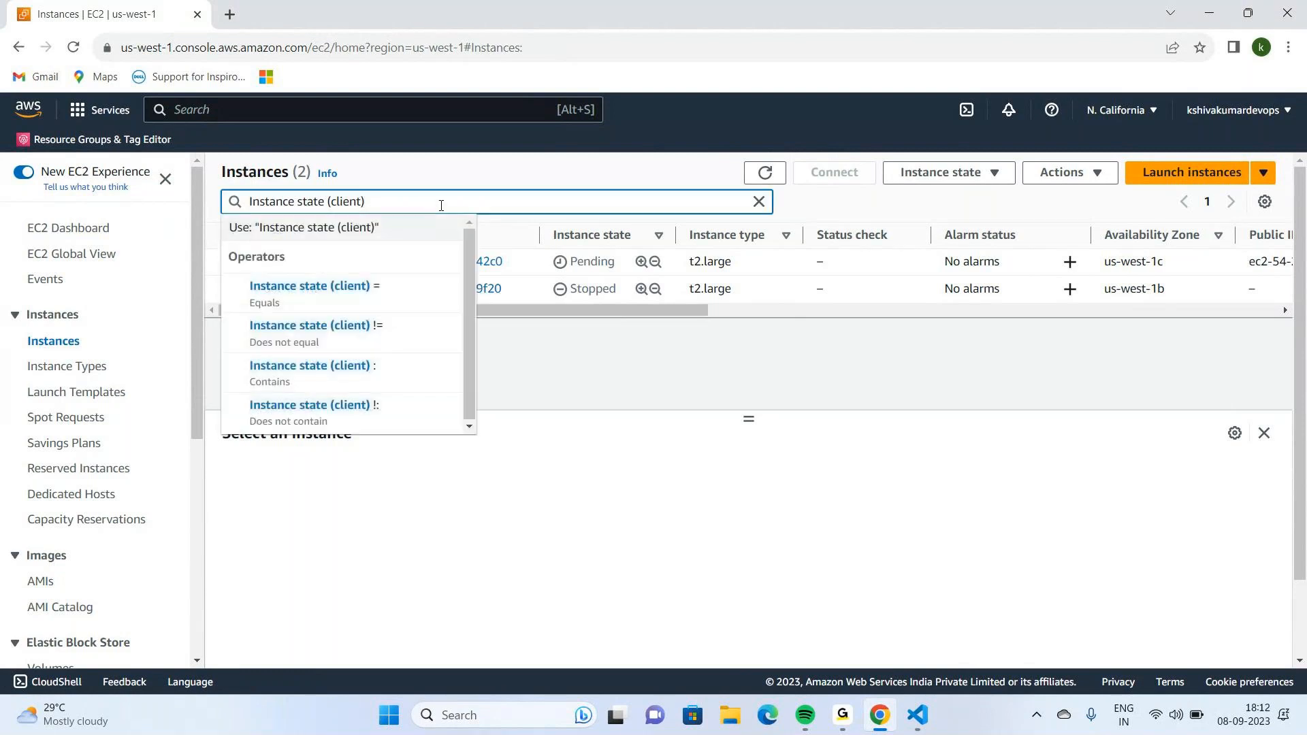
{"action": "key", "text": "BackSpace"}
{"action": "key", "text": "BackSpace"}
{"action": "key", "text": "BackSpace"}
{"action": "key", "text": "BackSpace"}
{"action": "key", "text": "BackSpace"}
{"action": "key", "text": "BackSpace"}
{"action": "key", "text": "BackSpace"}
{"action": "key", "text": "BackSpace"}
{"action": "key", "text": "BackSpace"}
{"action": "key", "text": "BackSpace"}
{"action": "key", "text": "BackSpace"}
{"action": "key", "text": "BackSpace"}
{"action": "key", "text": "BackSpace"}
{"action": "key", "text": "BackSpace"}
{"action": "key", "text": "BackSpace"}
{"action": "key", "text": "BackSpace"}
{"action": "key", "text": "BackSpace"}
{"action": "key", "text": "BackSpace"}
{"action": "key", "text": "BackSpace"}
{"action": "key", "text": "BackSpace"}
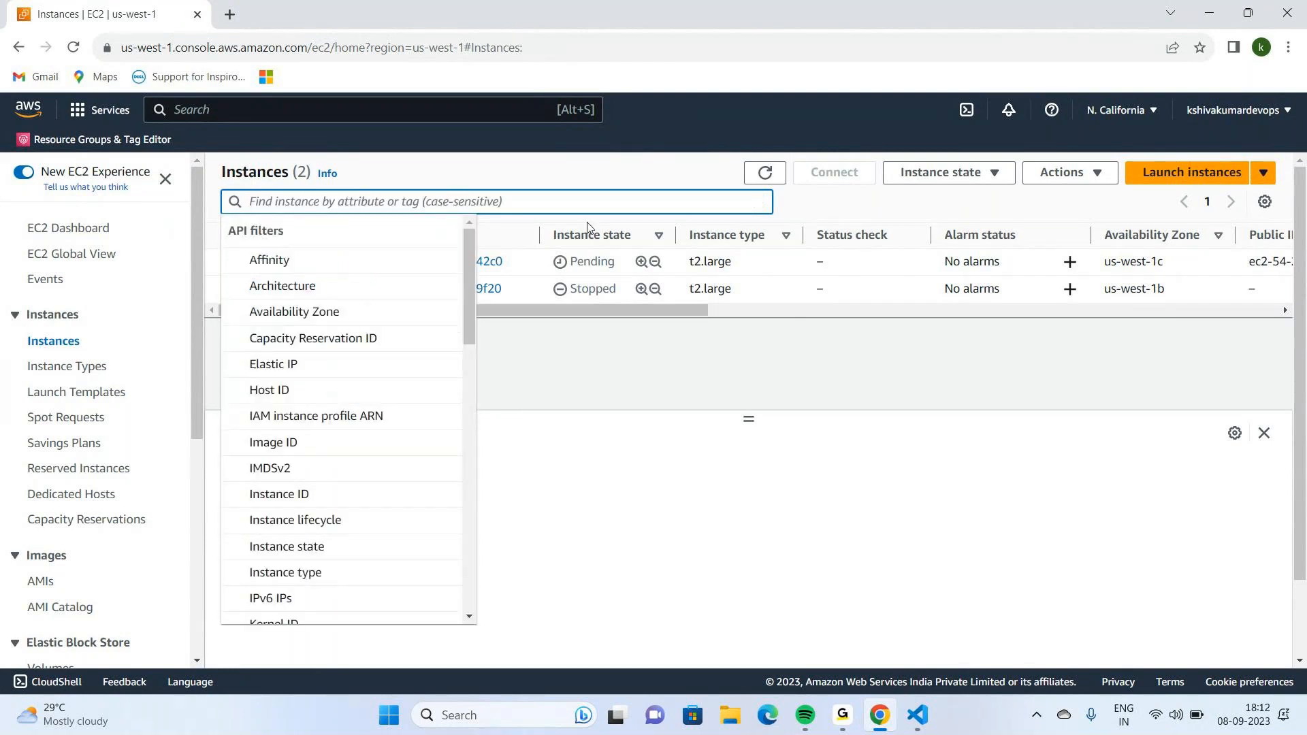
Filter to Instance state = running, refresh, and select windowsvm
{"action": "left_click", "coordinate": [400, 546]}
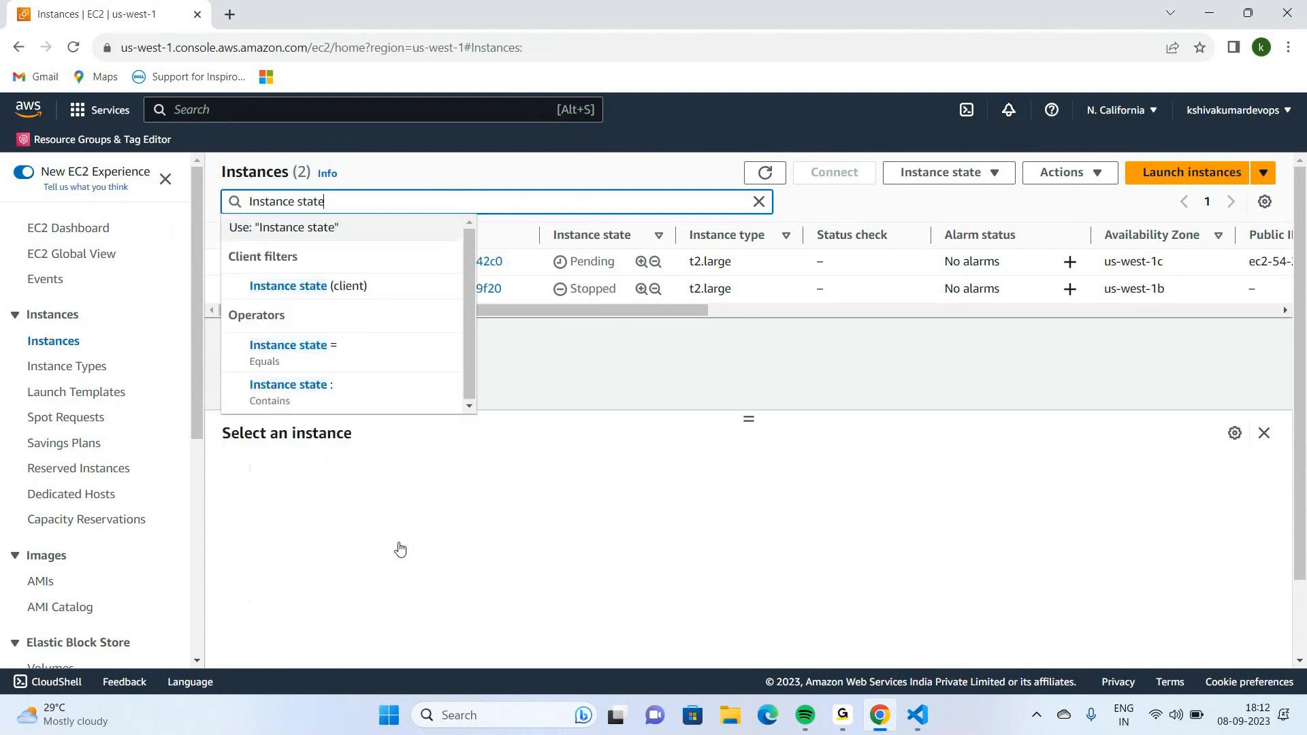
{"action": "left_click", "coordinate": [374, 359]}
{"action": "left_click", "coordinate": [391, 287]}
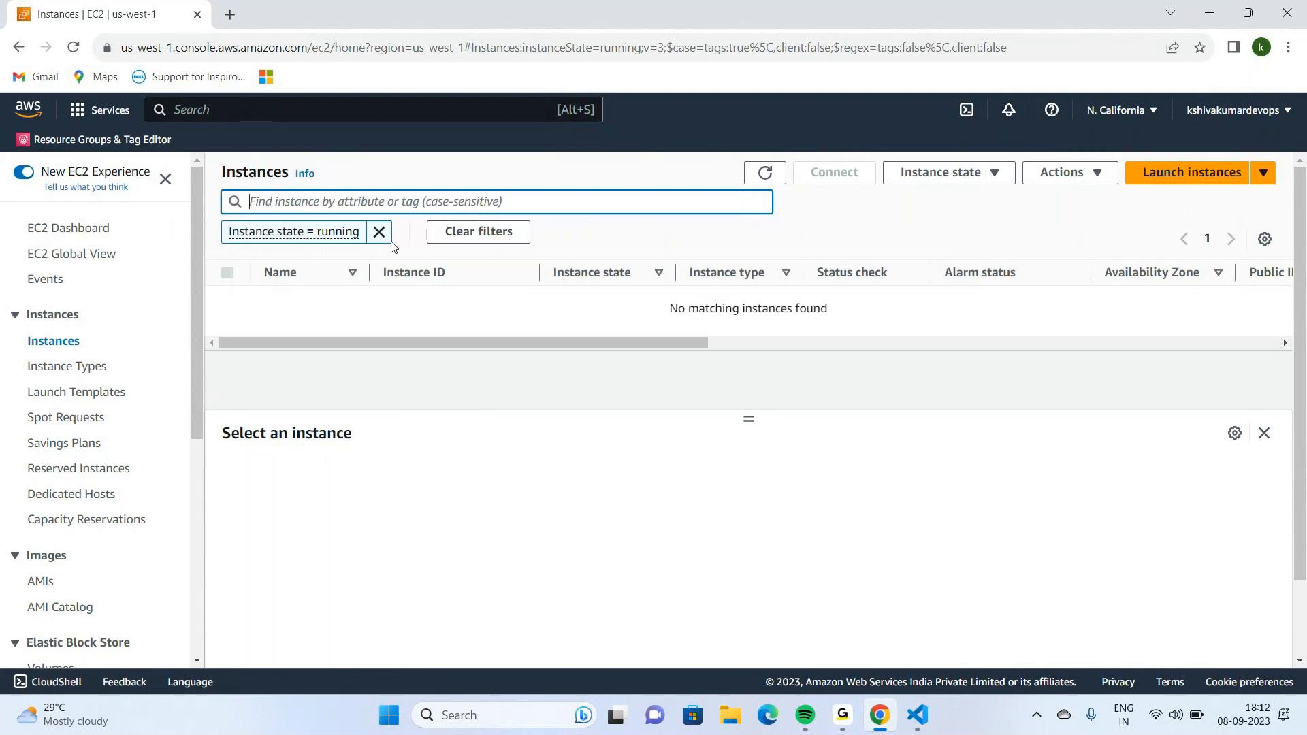
{"action": "left_click", "coordinate": [765, 174]}
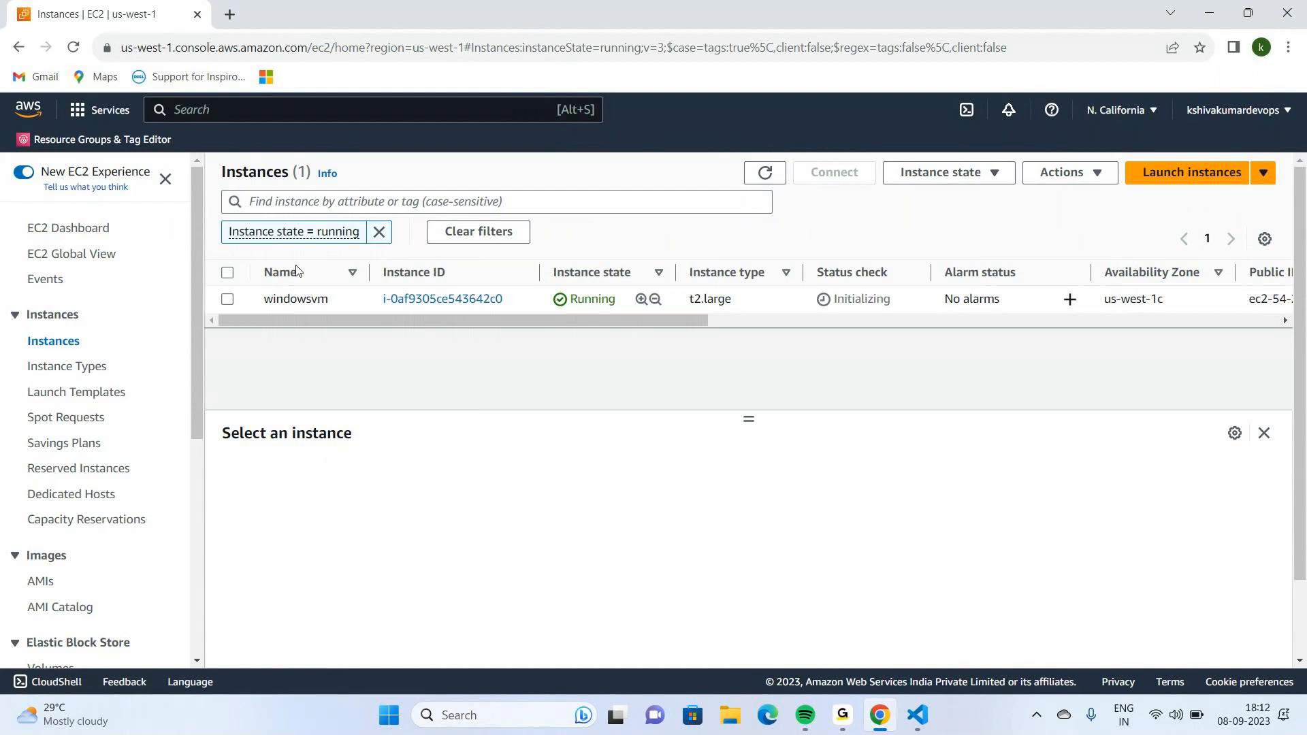
{"action": "left_click", "coordinate": [229, 300]}
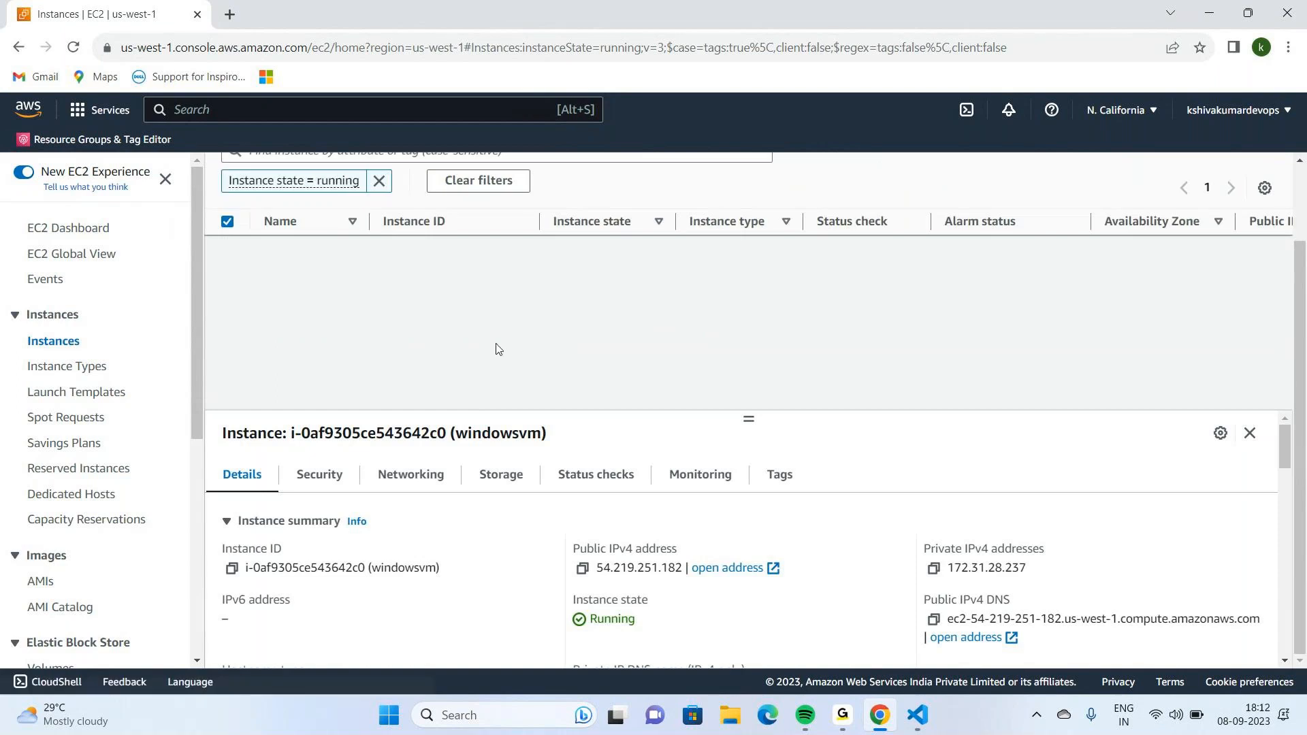
Open the Connect page for the windowsvm instance
{"action": "left_click", "coordinate": [830, 174]}
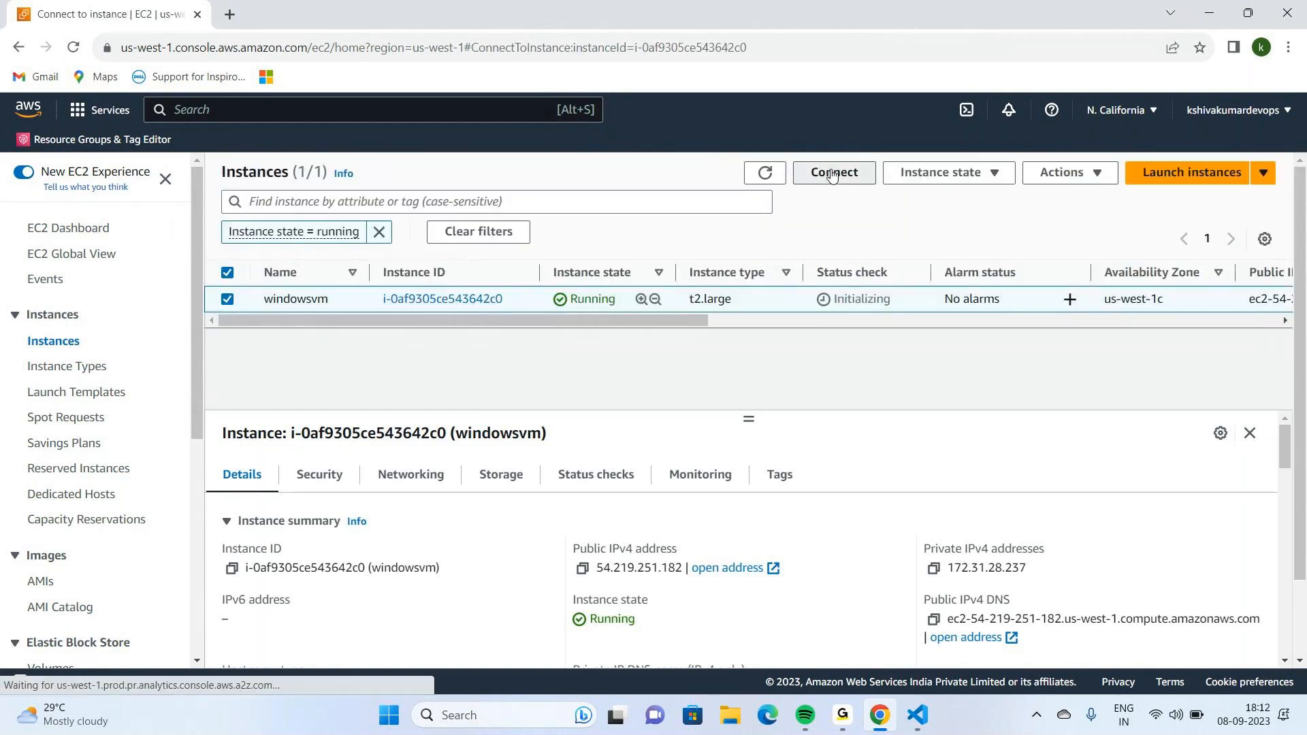
{"action": "scroll", "coordinate": [318, 423], "scroll_direction": "down", "scroll_amount": 2}
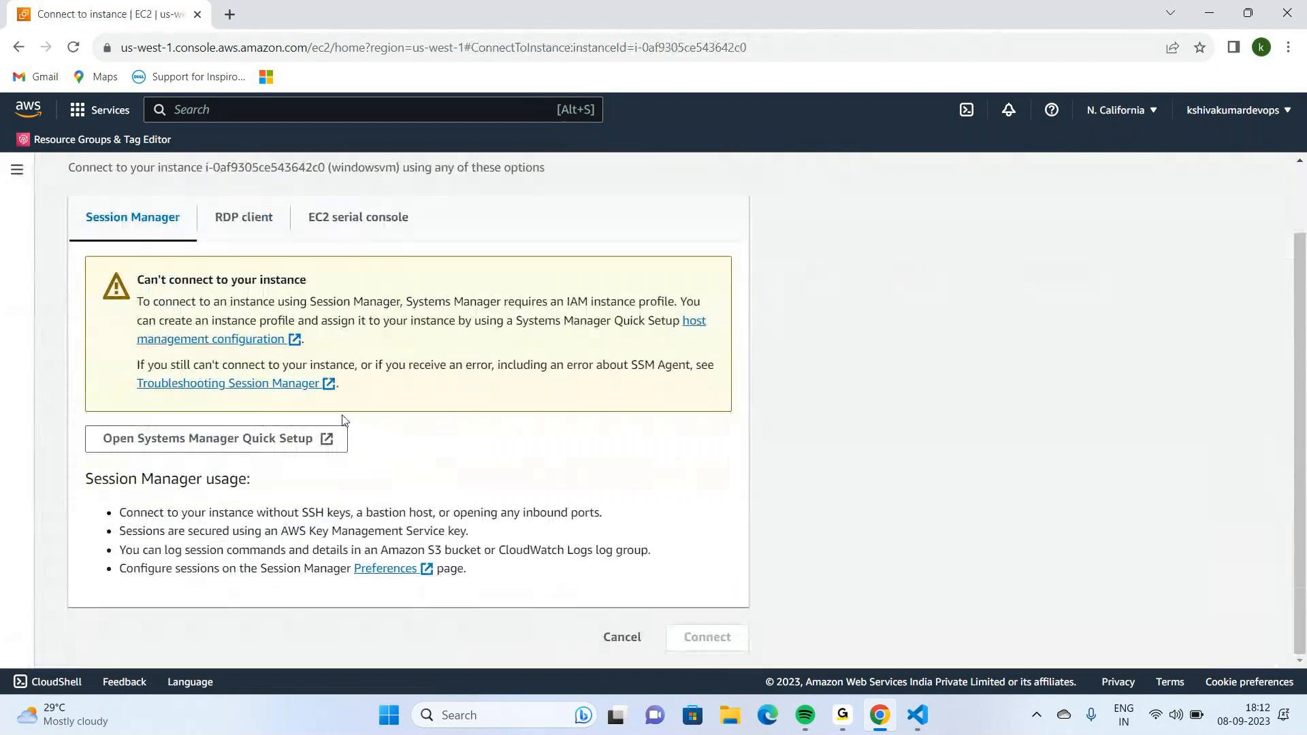
{"action": "scroll", "coordinate": [340, 420], "scroll_direction": "up", "scroll_amount": 2}
{"action": "scroll", "coordinate": [344, 420], "scroll_direction": "down", "scroll_amount": 2}
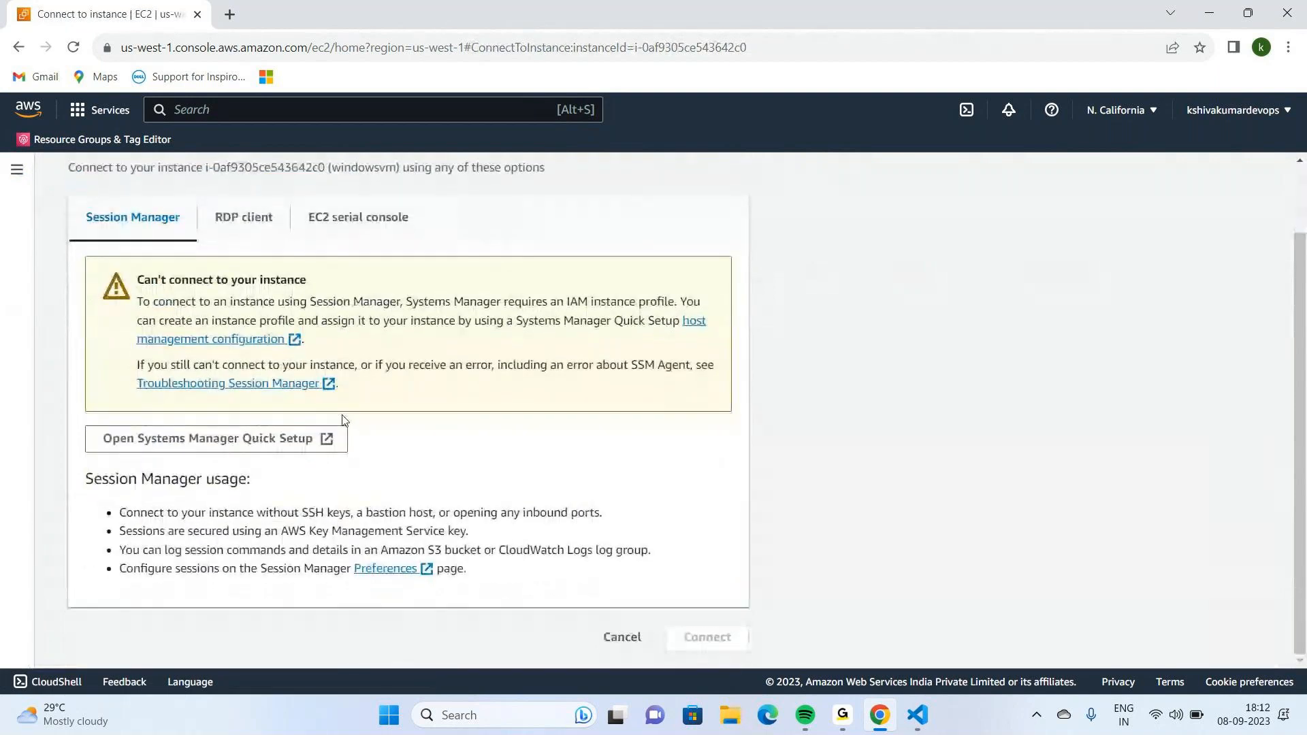
{"action": "scroll", "coordinate": [344, 420], "scroll_direction": "up", "scroll_amount": 2}
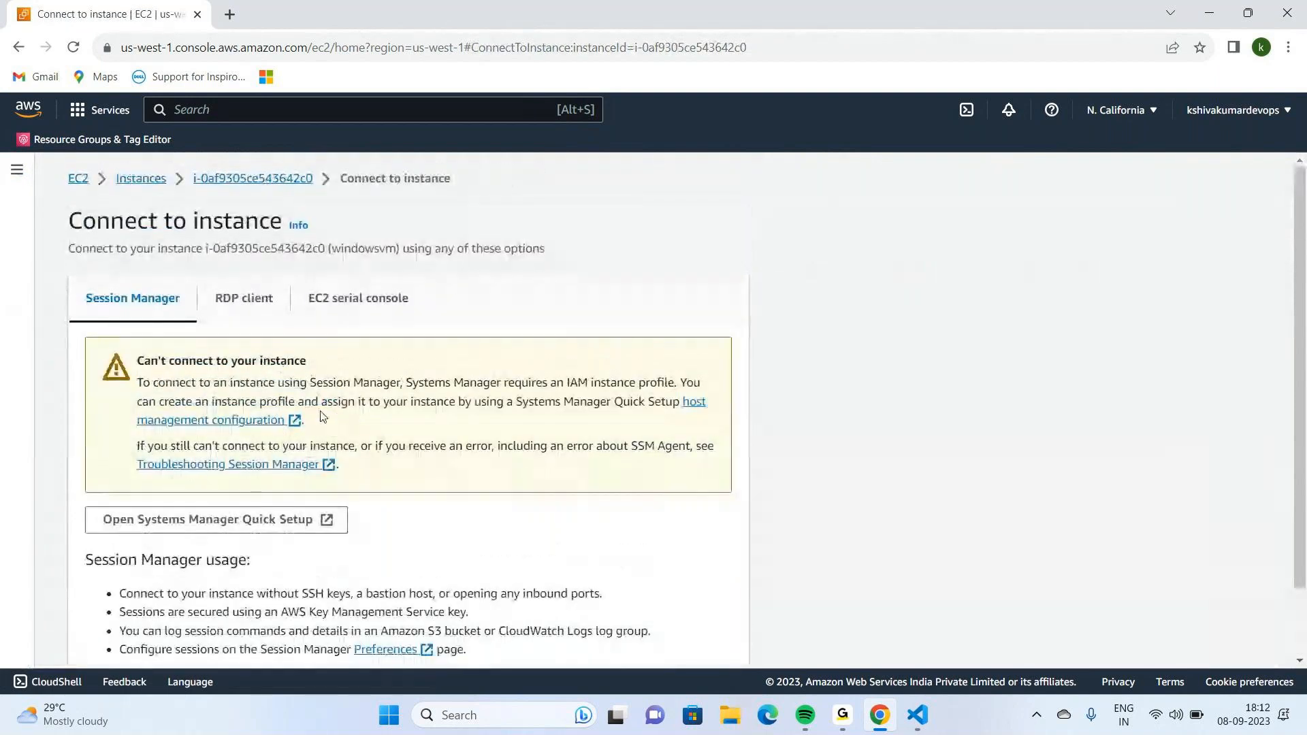
{"action": "scroll", "coordinate": [341, 422], "scroll_direction": "down", "scroll_amount": 2}
{"action": "scroll", "coordinate": [320, 402], "scroll_direction": "up", "scroll_amount": 2}
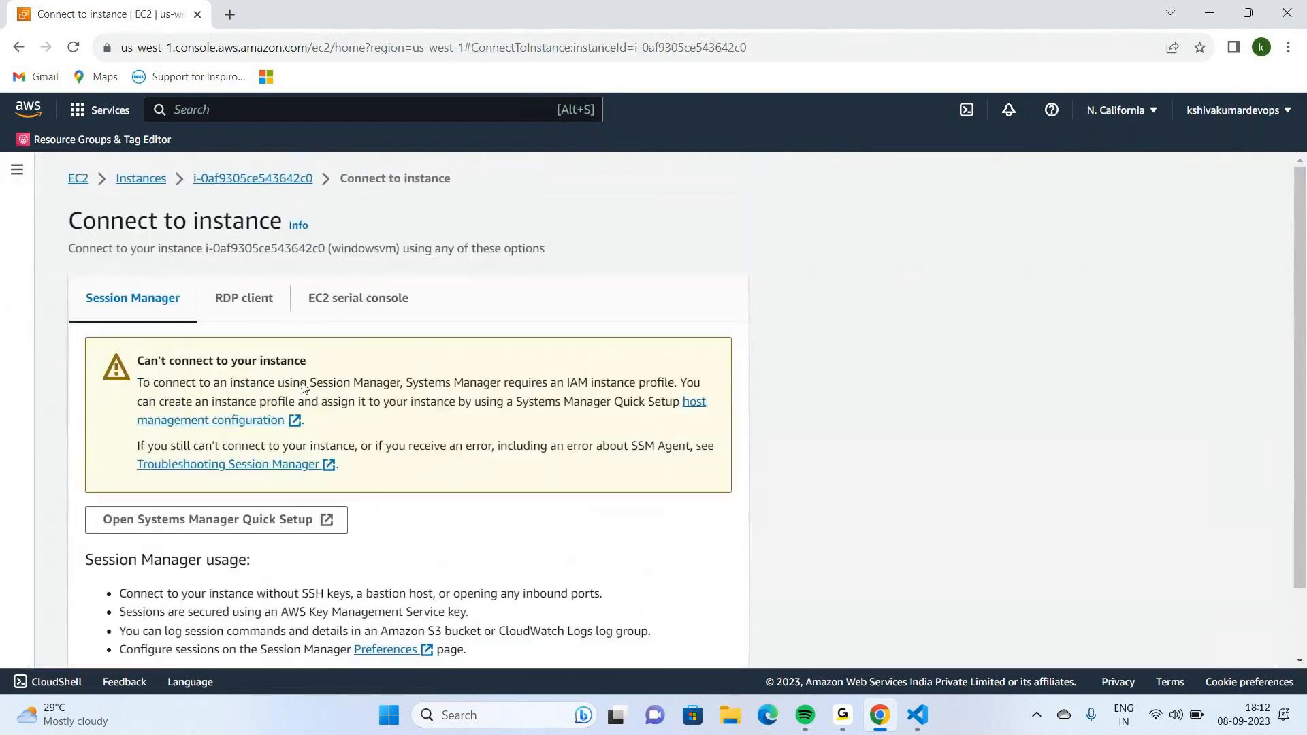
Download the windowsvm remote desktop file from the RDP client tab and choose Get password
{"action": "left_click", "coordinate": [252, 300]}
{"action": "scroll", "coordinate": [252, 300], "scroll_direction": "down", "scroll_amount": 3}
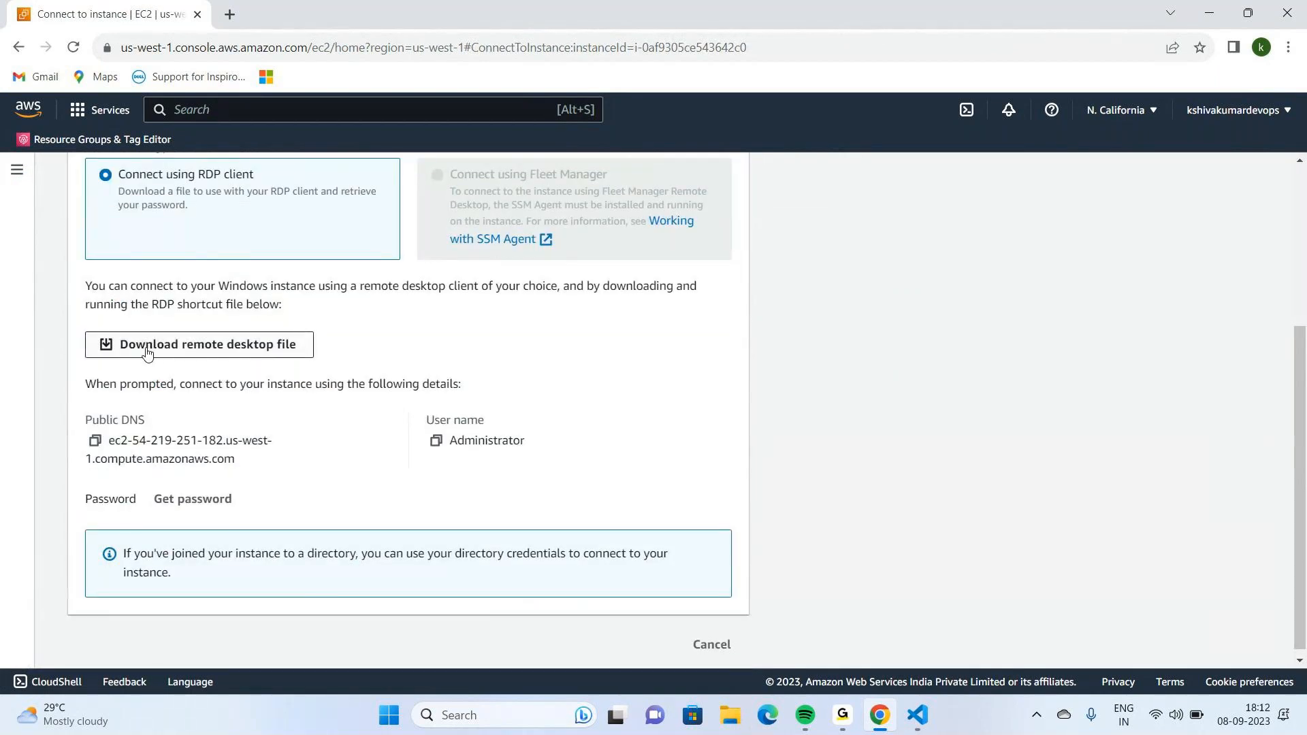
{"action": "scroll", "coordinate": [241, 352], "scroll_direction": "down", "scroll_amount": 1}
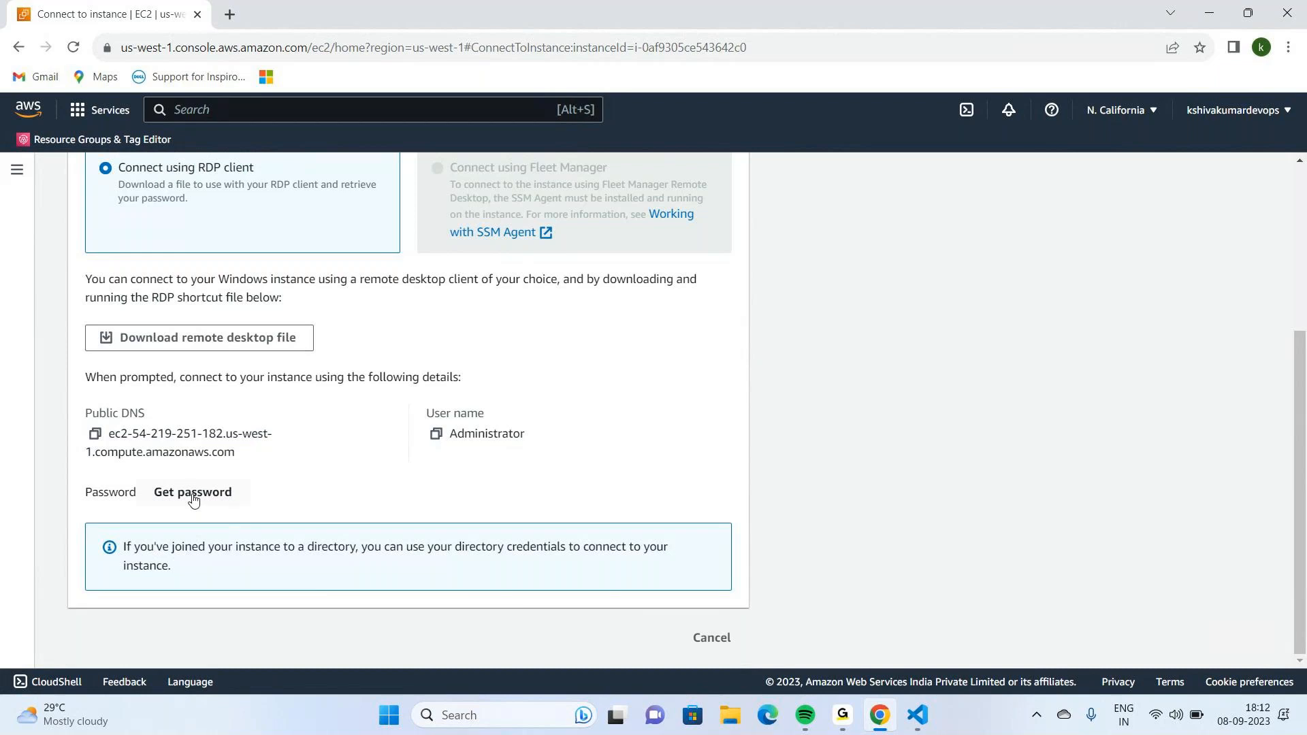
{"action": "left_click", "coordinate": [200, 345]}
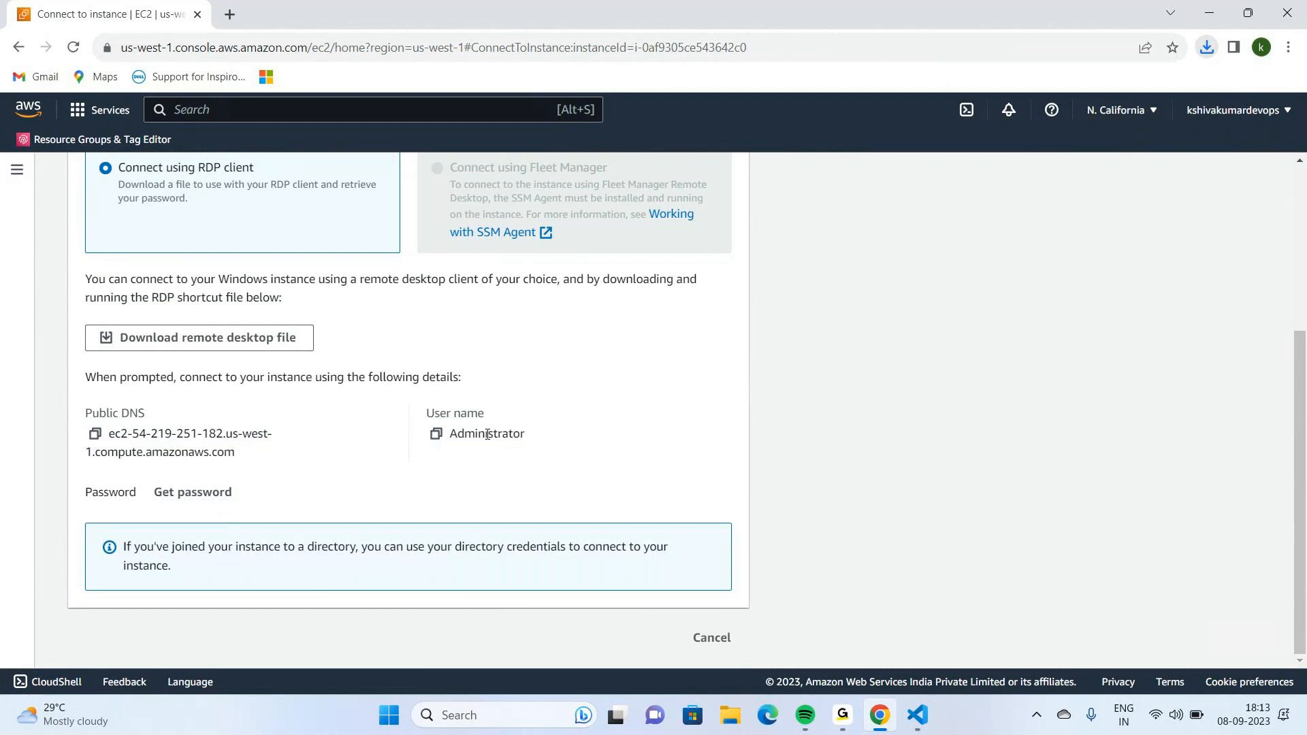
{"action": "left_click", "coordinate": [217, 497]}
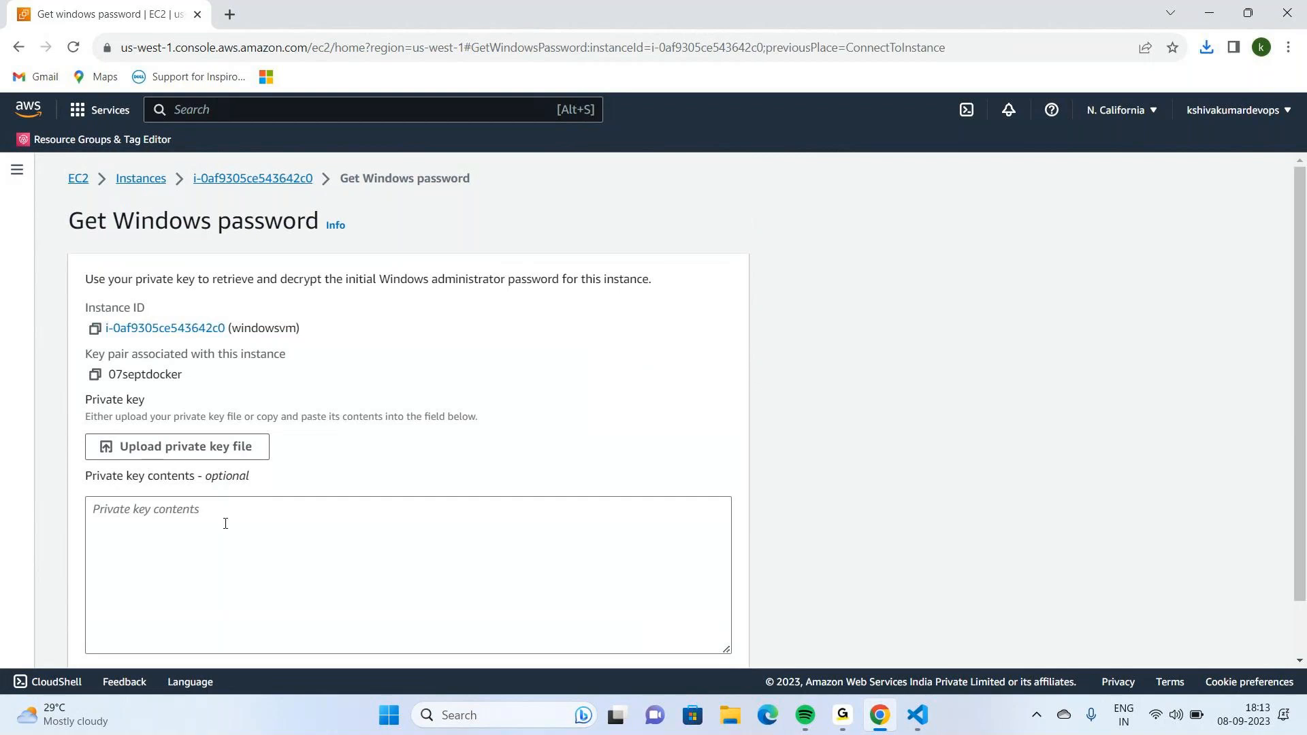
Upload 07septdocker.pem from Downloads and decrypt the administrator password
{"action": "left_click", "coordinate": [184, 450]}
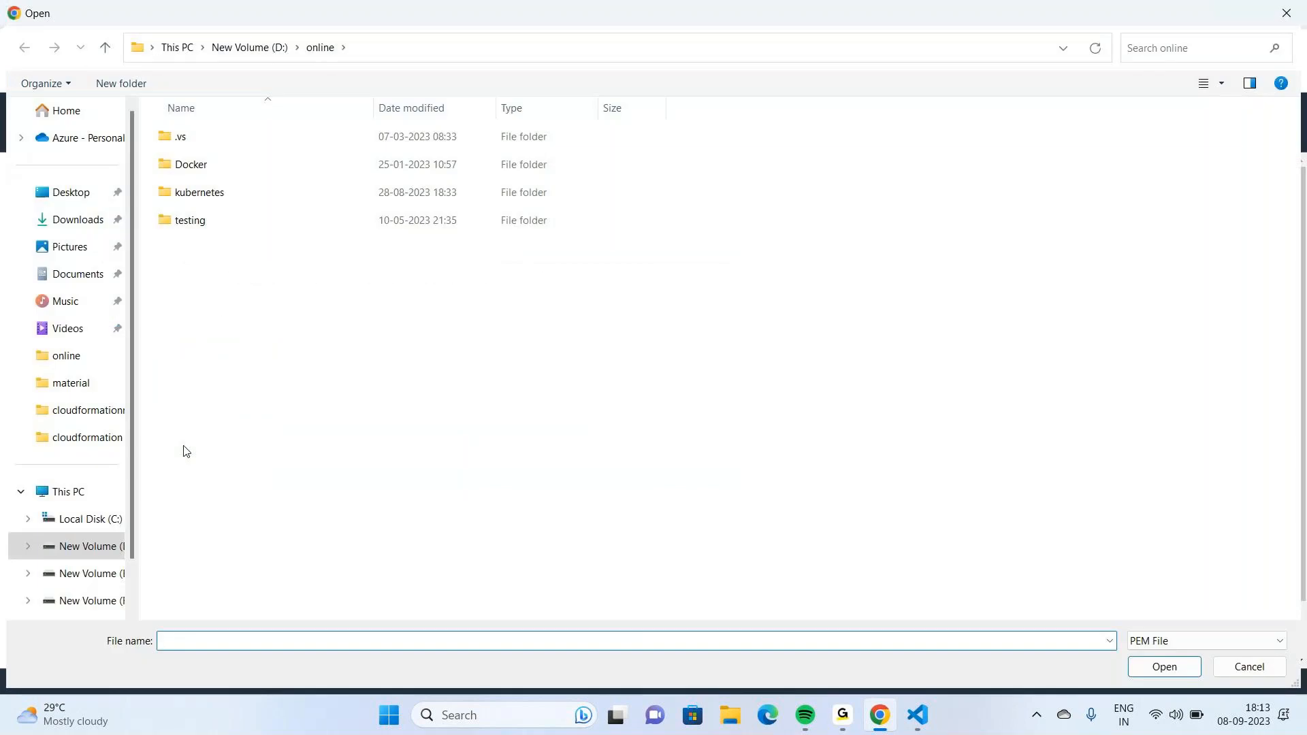
{"action": "left_click", "coordinate": [80, 222]}
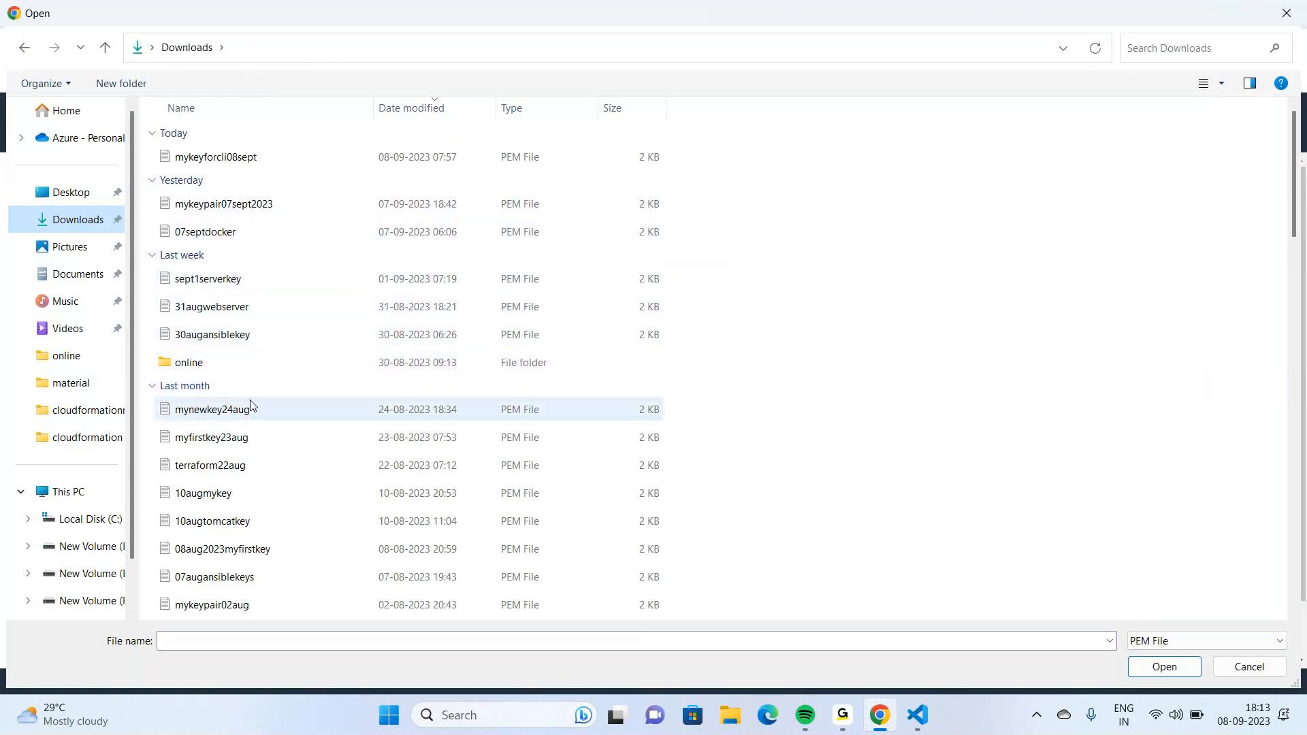
{"action": "left_click", "coordinate": [221, 234]}
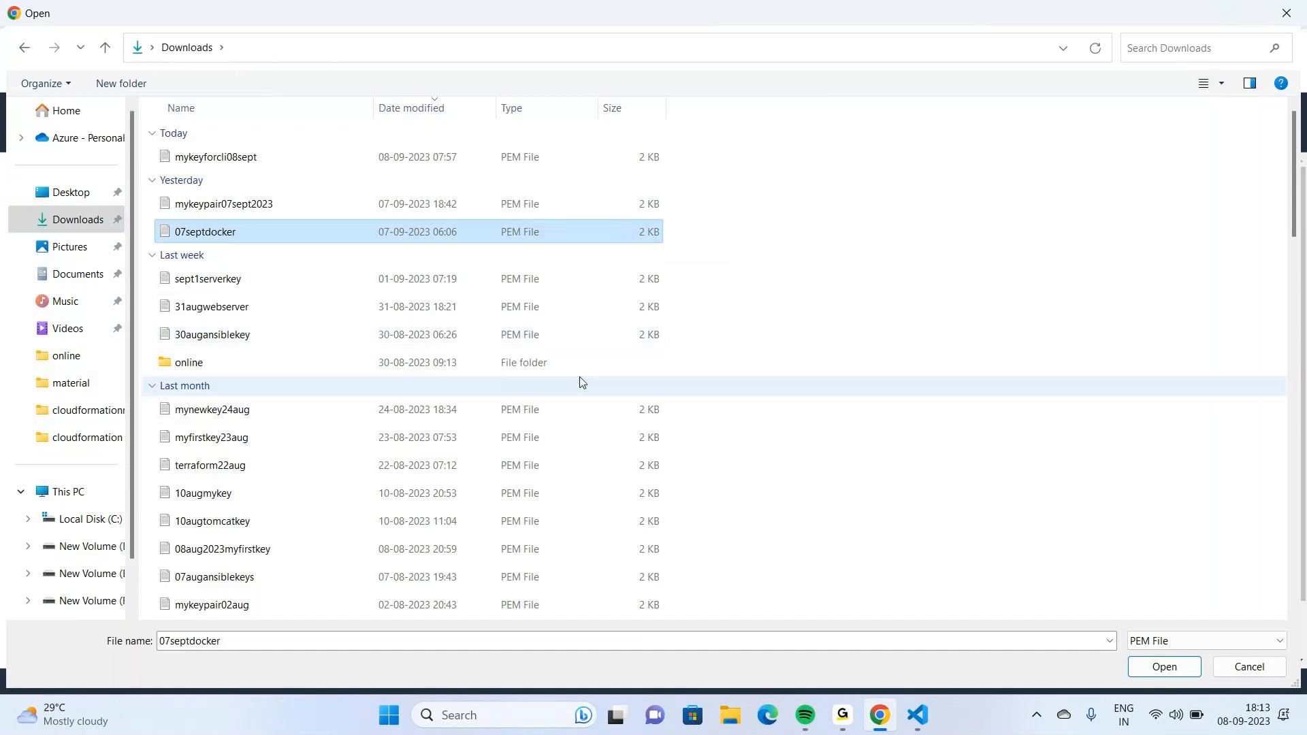
{"action": "left_click", "coordinate": [1164, 669]}
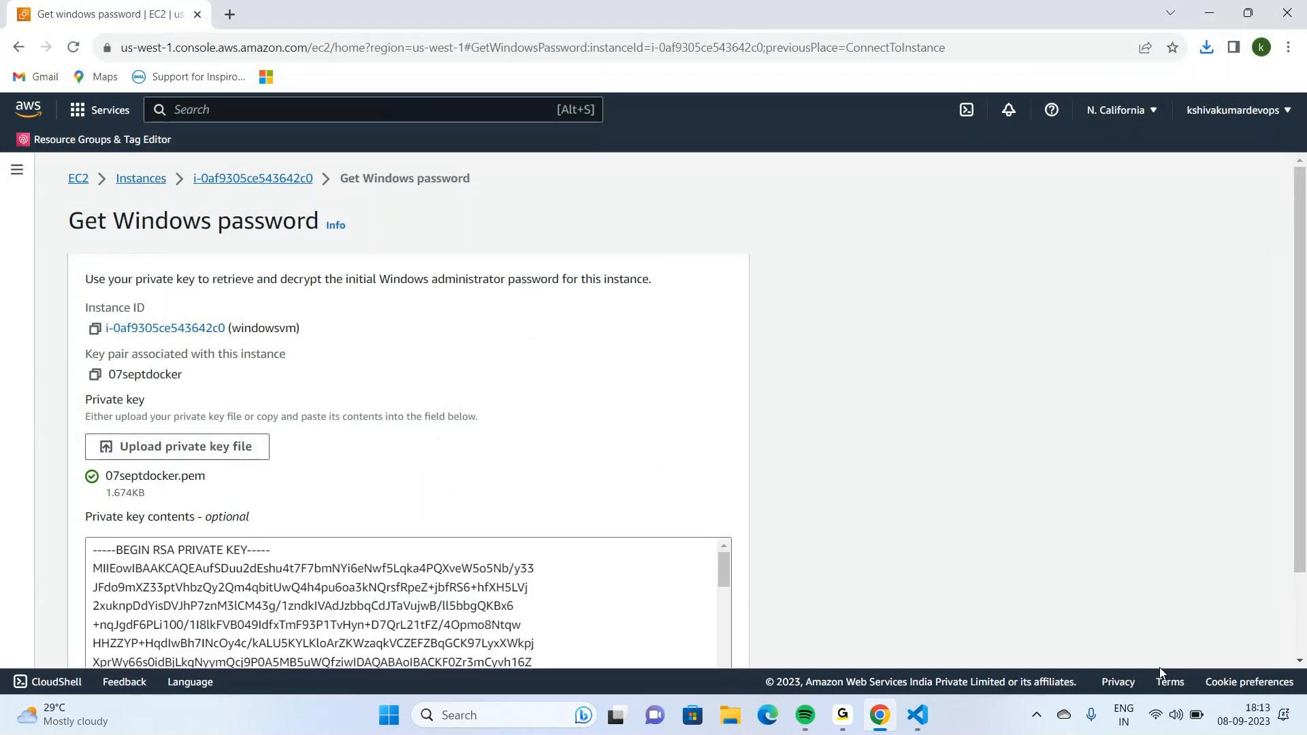
{"action": "scroll", "coordinate": [662, 495], "scroll_direction": "down", "scroll_amount": 1}
{"action": "scroll", "coordinate": [663, 495], "scroll_direction": "down", "scroll_amount": 3}
{"action": "left_click", "coordinate": [711, 634]}
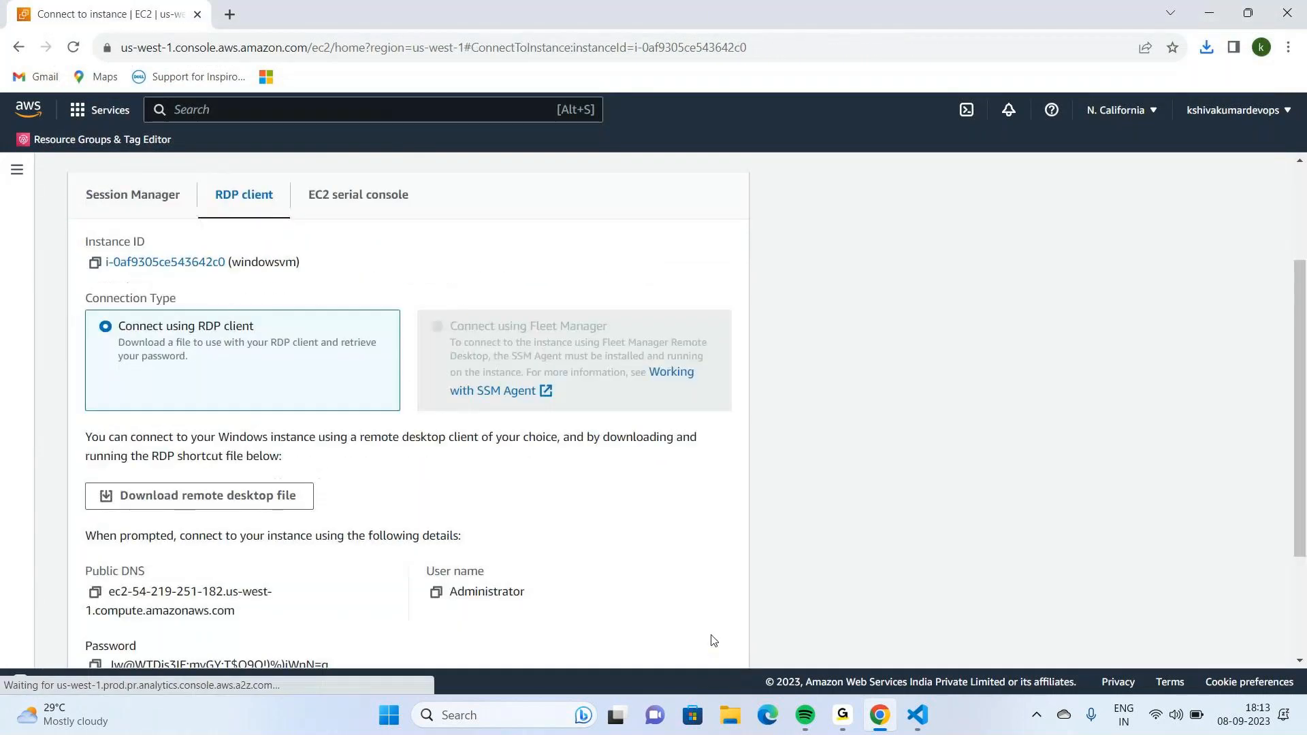
Copy the decrypted password and paste it on a new line in the VS Code notes
{"action": "scroll", "coordinate": [607, 552], "scroll_direction": "down", "scroll_amount": 3}
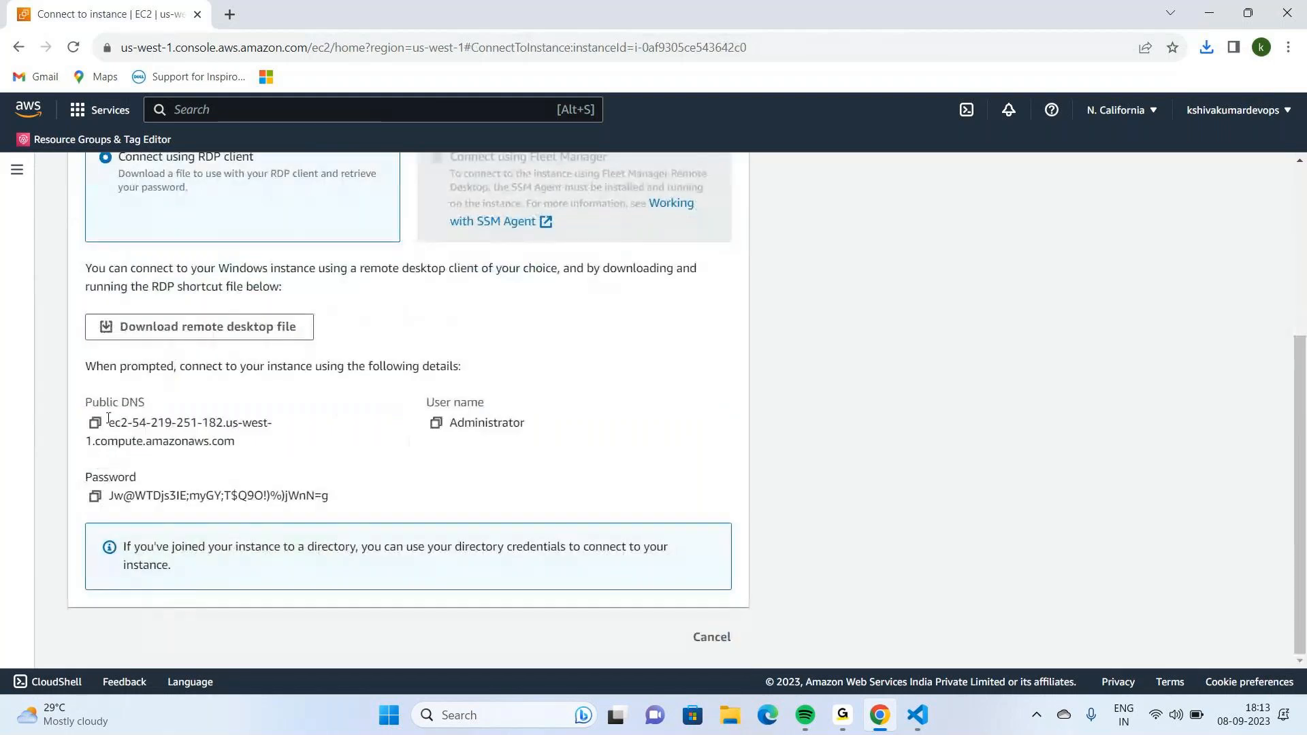
{"action": "left_click", "coordinate": [94, 502]}
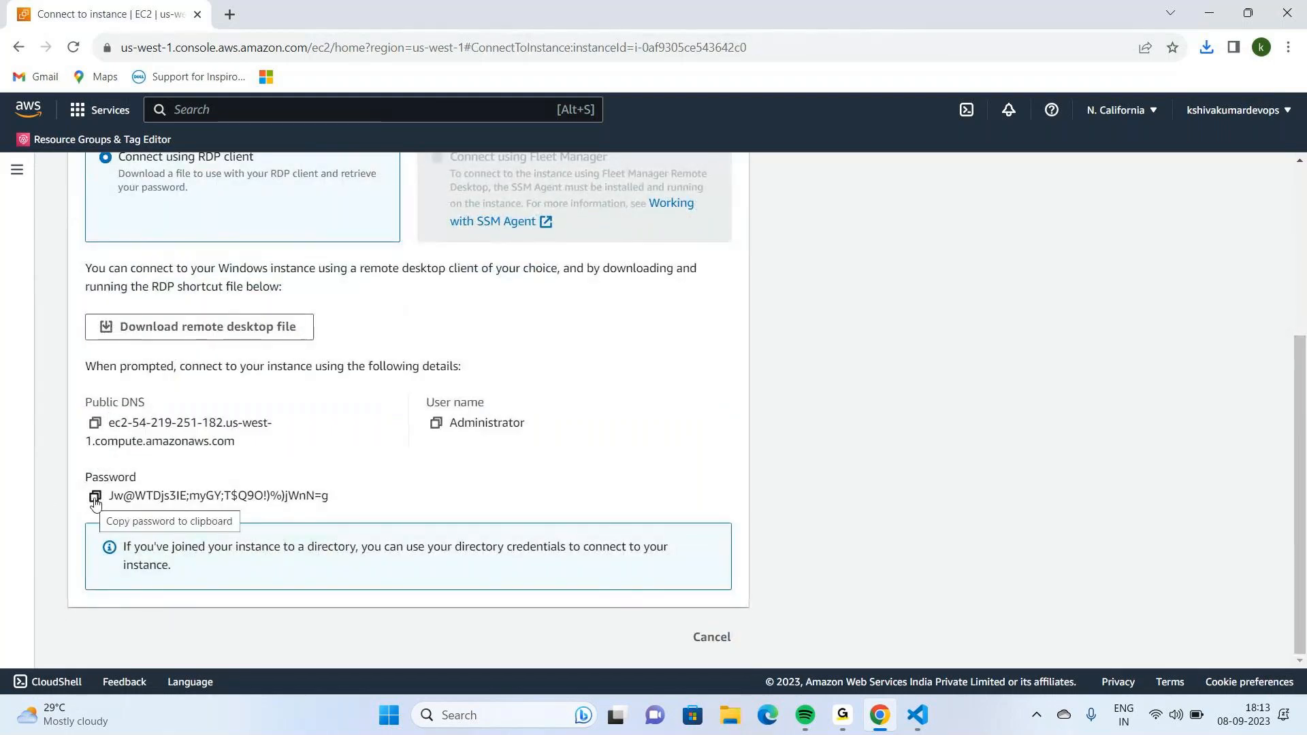
{"action": "left_click", "coordinate": [95, 503]}
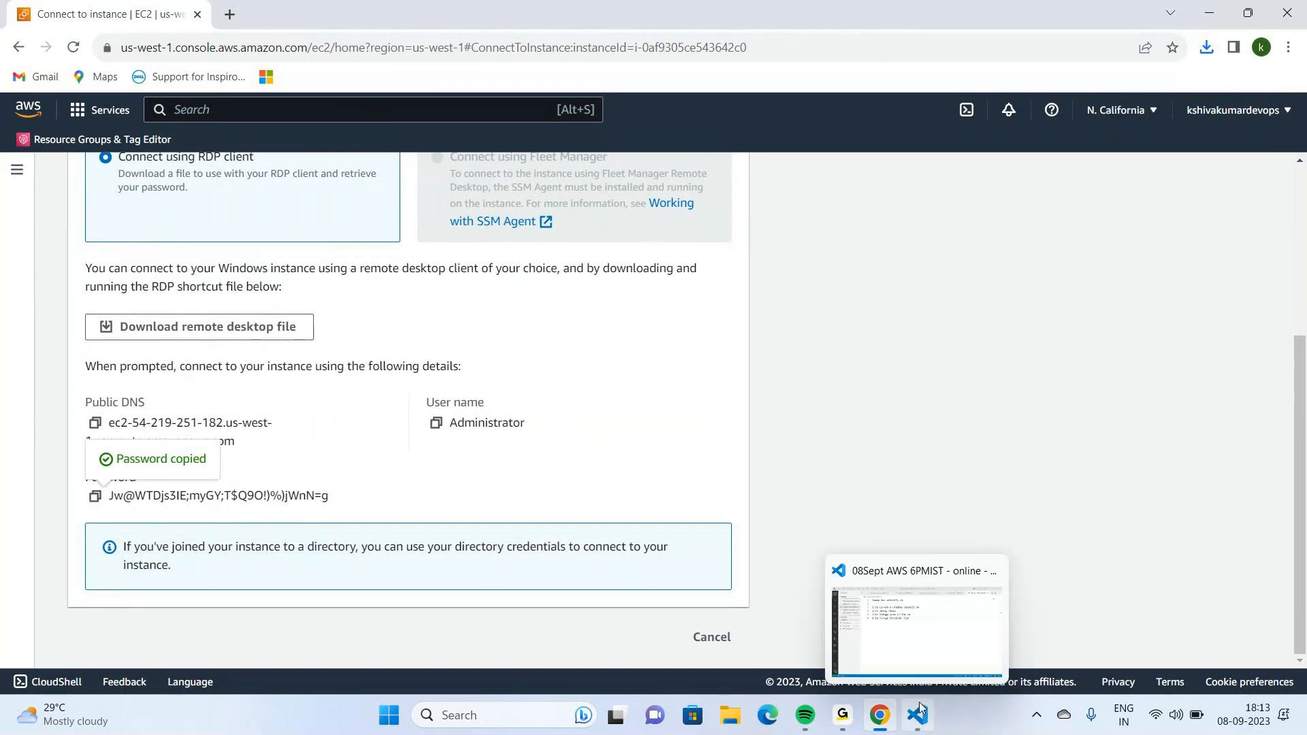
{"action": "left_click", "coordinate": [892, 633]}
{"action": "key", "text": "Return"}
{"action": "key", "text": "Return"}
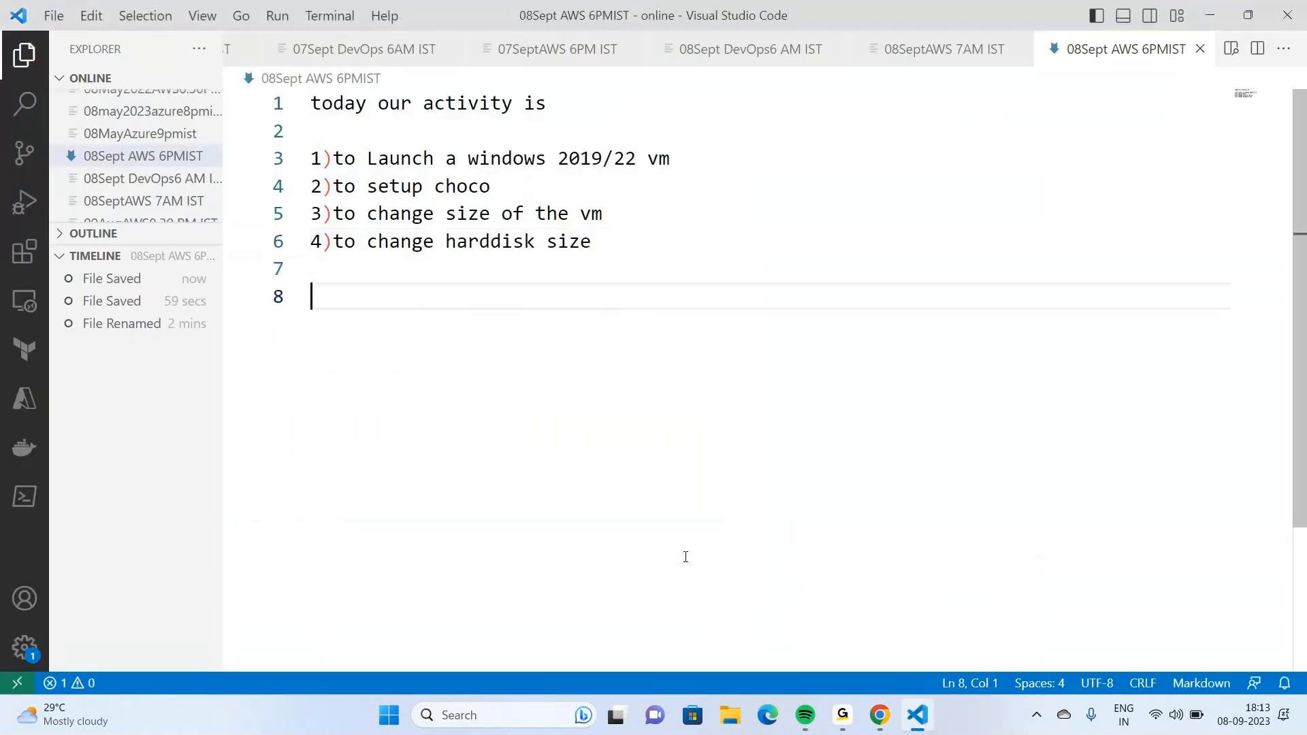
{"action": "key", "text": "ctrl+v"}
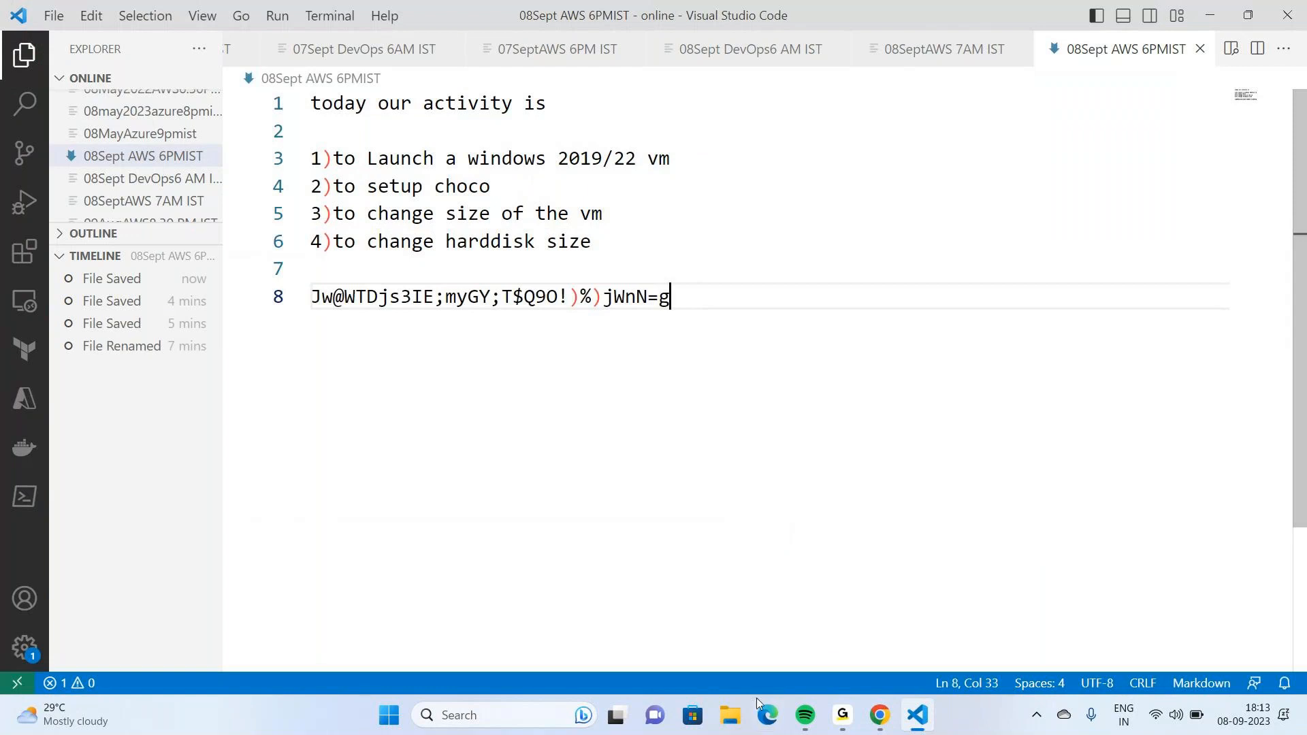
Return to the AWS console's Connect to instance page and scroll through the RDP client details
{"action": "mouse_move", "coordinate": [879, 715]}
{"action": "left_click", "coordinate": [888, 662]}
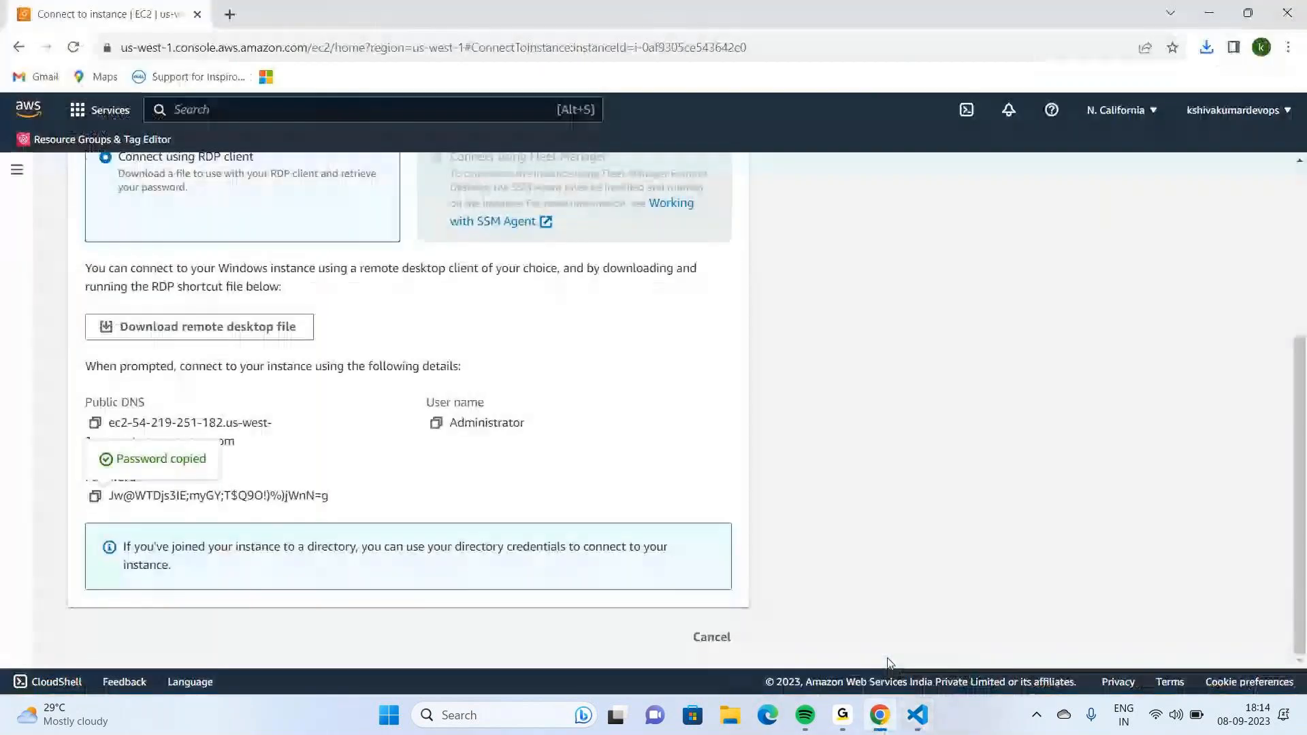
{"action": "scroll", "coordinate": [515, 425], "scroll_direction": "up", "scroll_amount": 3}
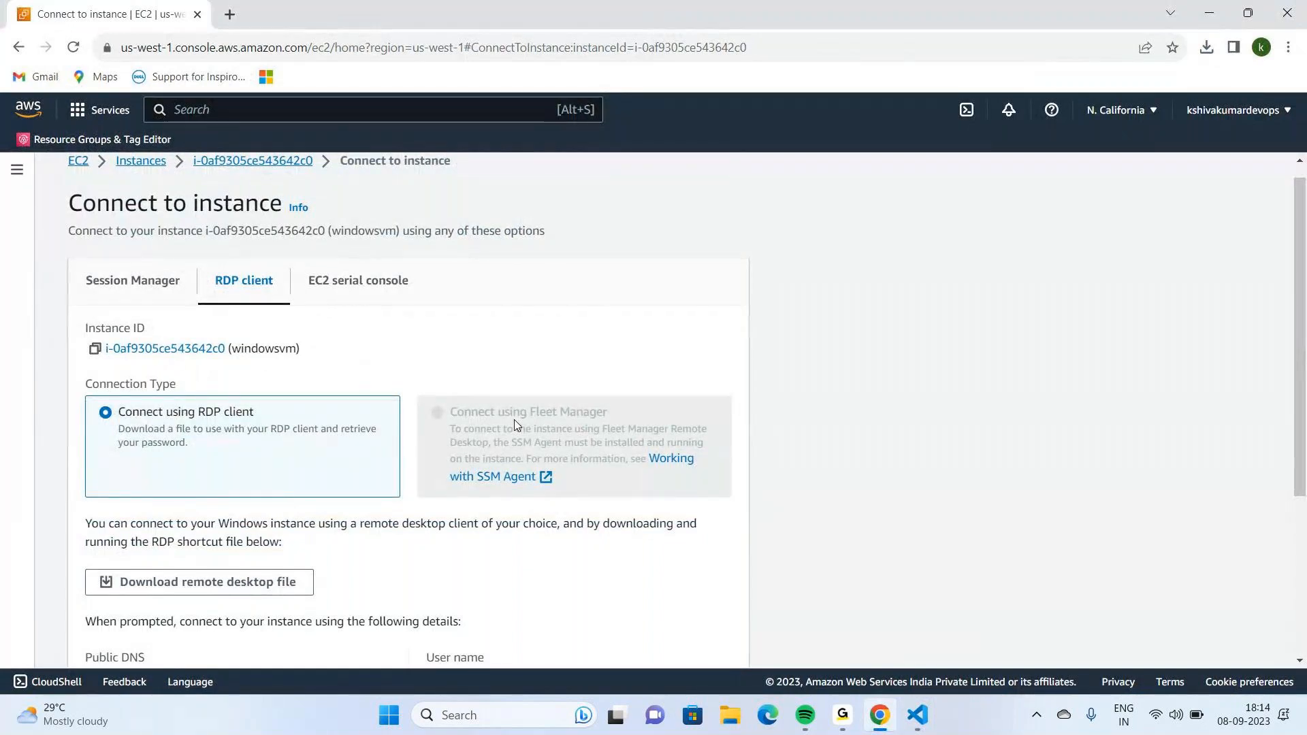
{"action": "scroll", "coordinate": [513, 419], "scroll_direction": "down", "scroll_amount": 3}
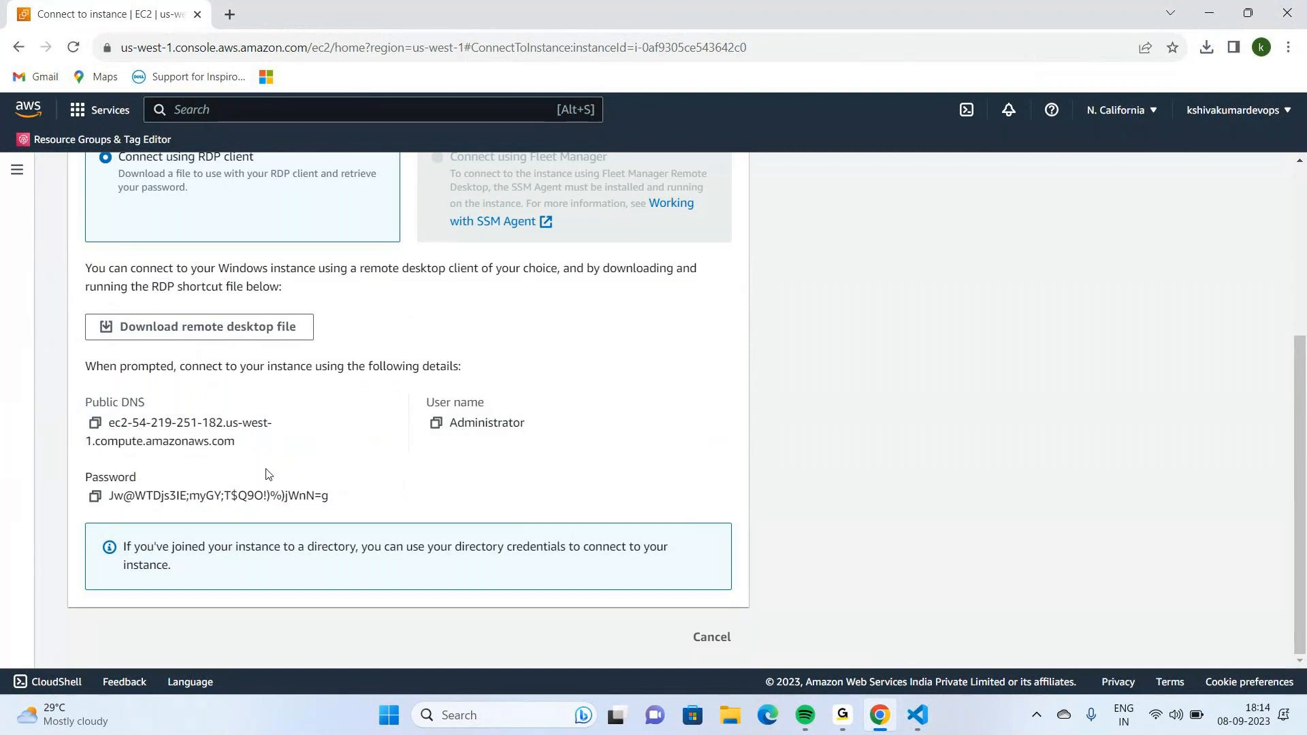
{"action": "scroll", "coordinate": [294, 489], "scroll_direction": "up", "scroll_amount": 4}
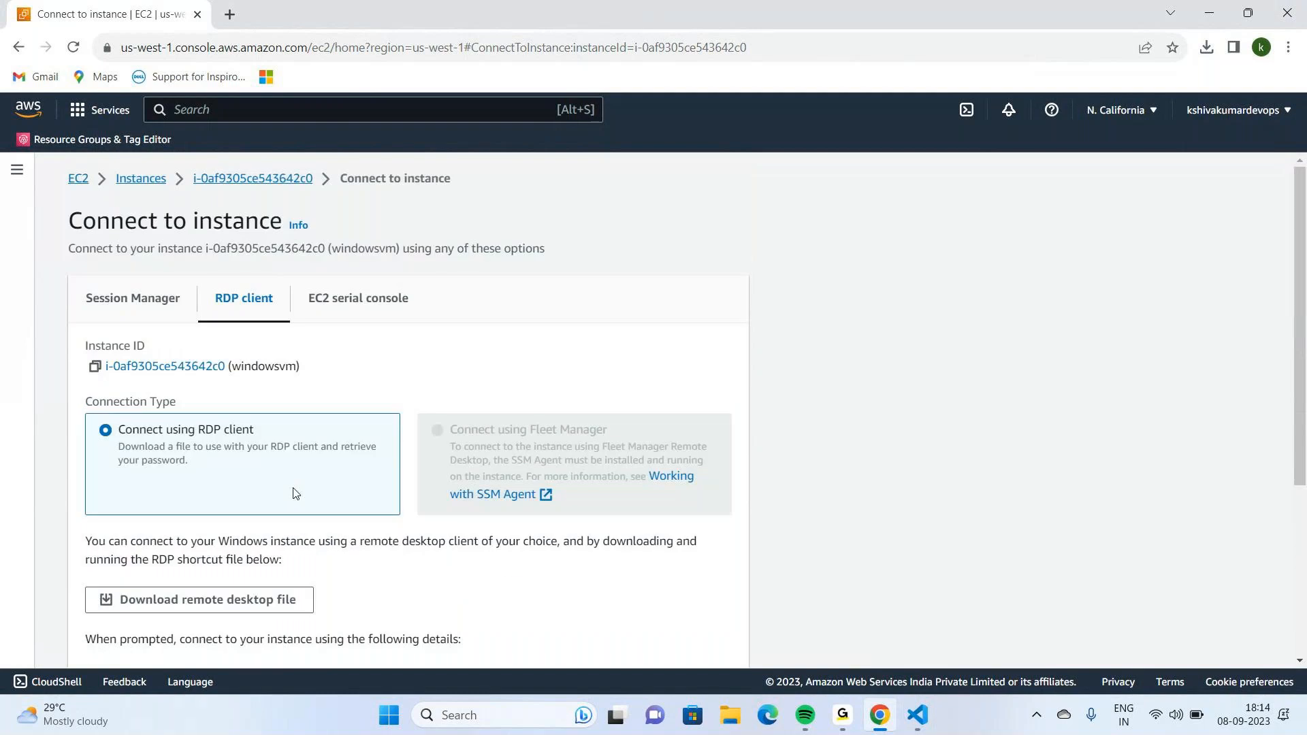
{"action": "scroll", "coordinate": [294, 488], "scroll_direction": "down", "scroll_amount": 5}
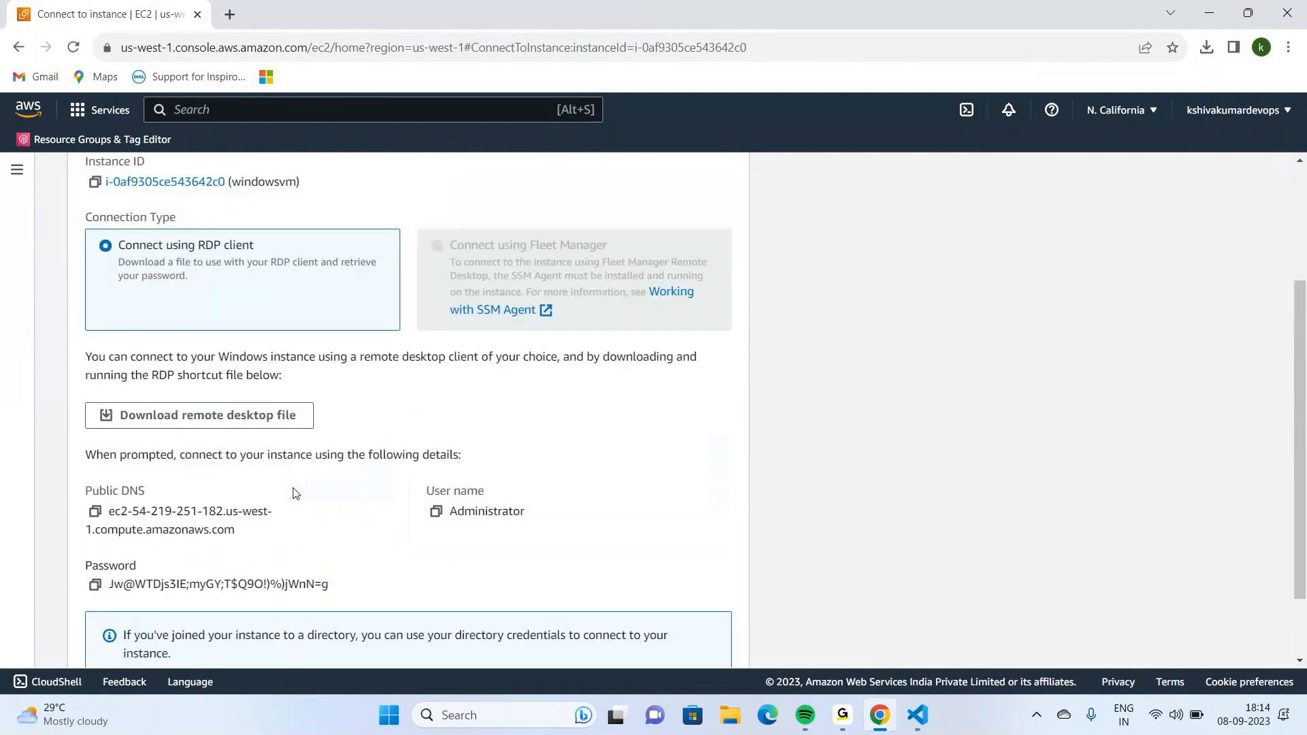
{"action": "scroll", "coordinate": [294, 489], "scroll_direction": "up", "scroll_amount": 5}
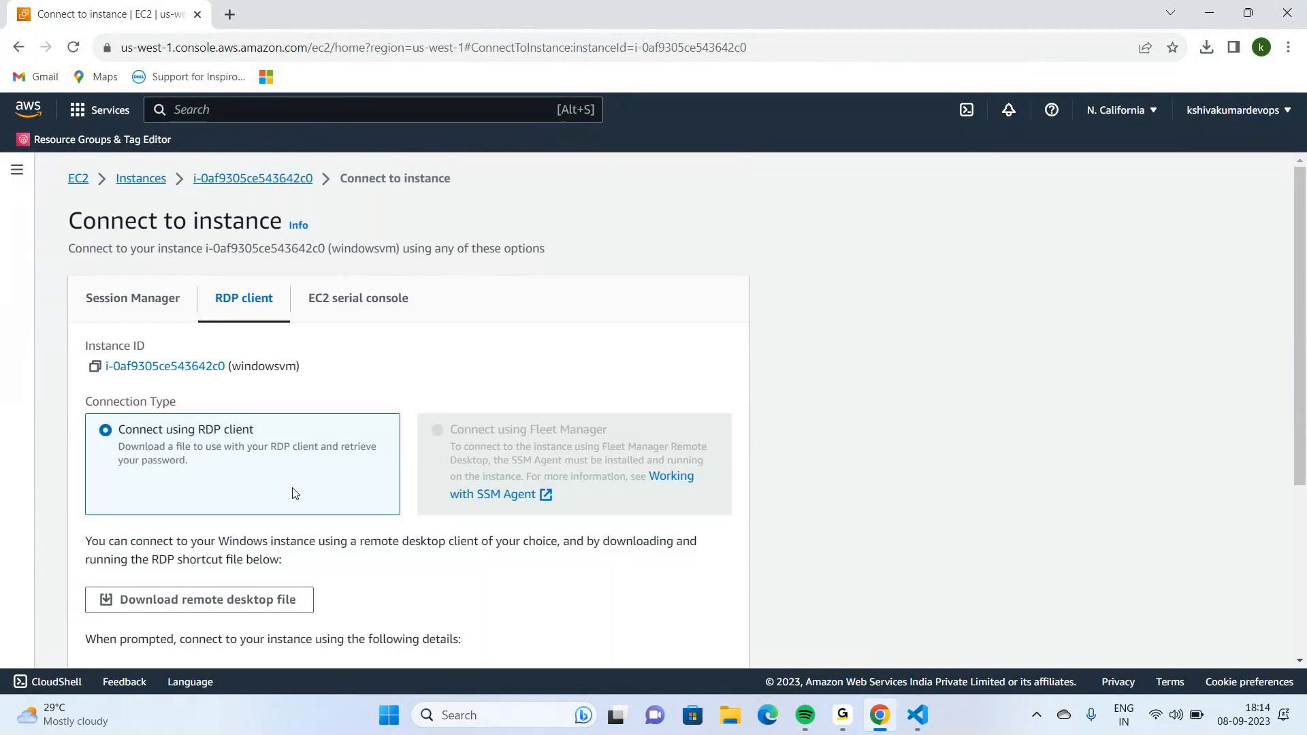
{"action": "scroll", "coordinate": [294, 492], "scroll_direction": "down", "scroll_amount": 1}
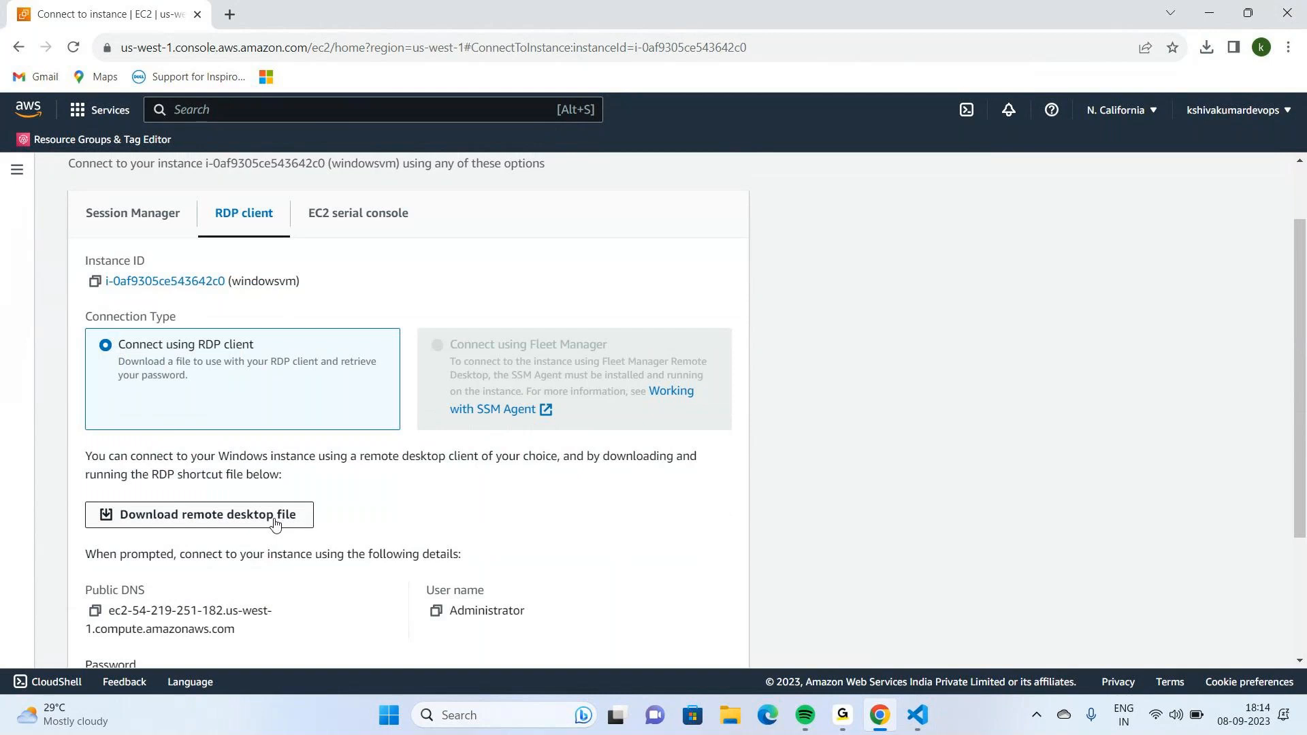
{"action": "scroll", "coordinate": [396, 523], "scroll_direction": "down", "scroll_amount": 1}
{"action": "scroll", "coordinate": [388, 517], "scroll_direction": "down", "scroll_amount": 1}
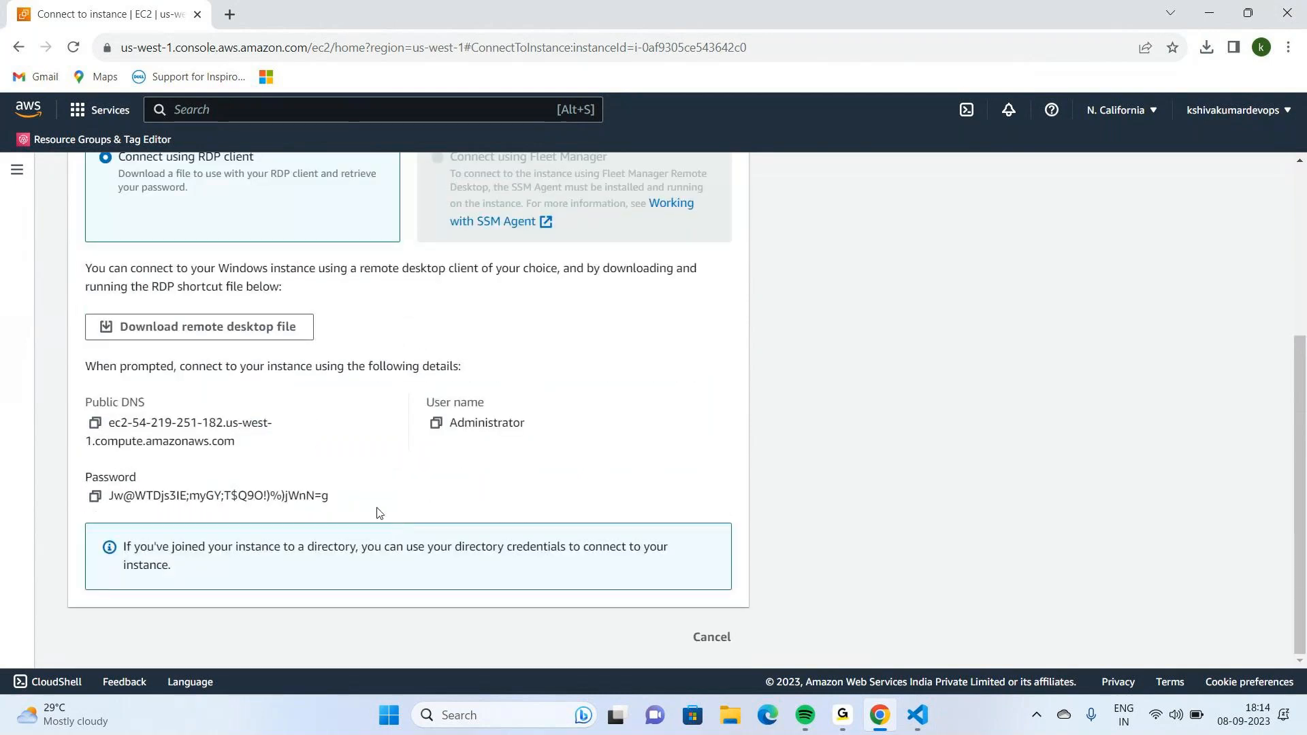
{"action": "scroll", "coordinate": [379, 512], "scroll_direction": "up", "scroll_amount": 4}
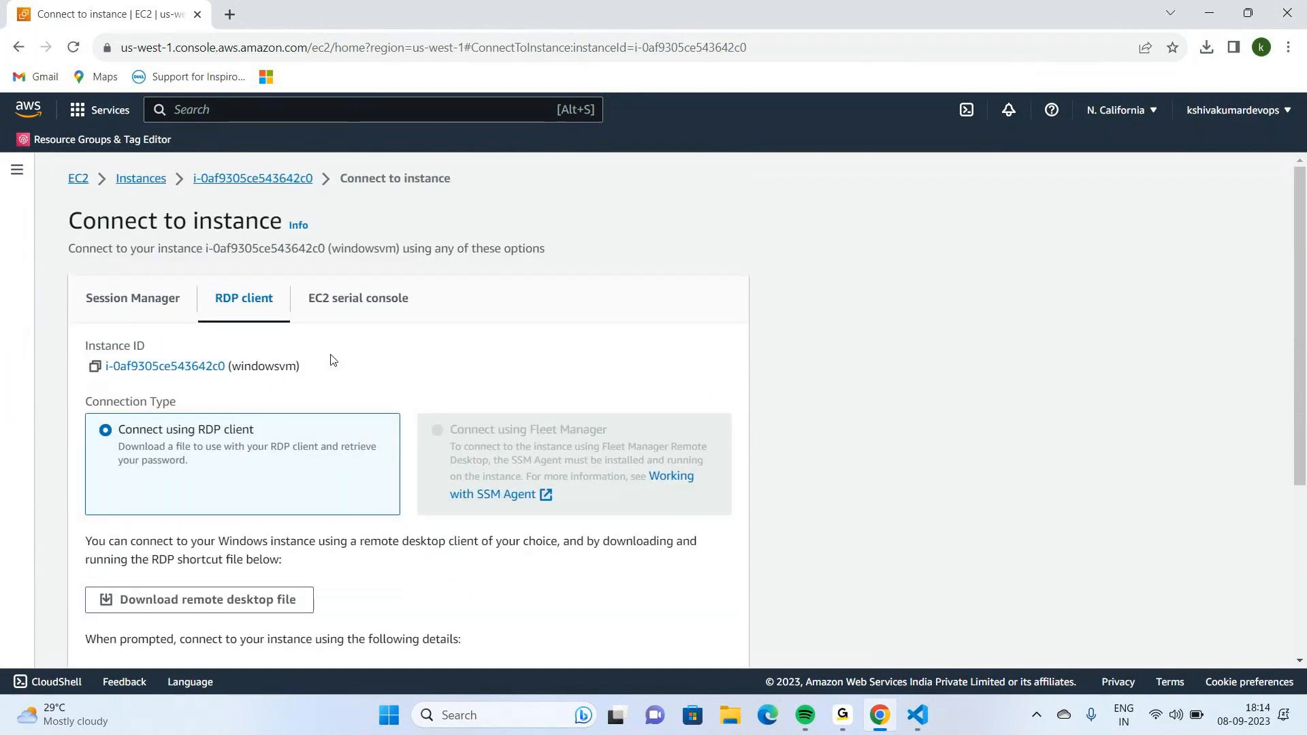
Reopen the windowsvm summary, then go back to Connect and review the RDP client's public DNS and Administrator user
{"action": "left_click", "coordinate": [283, 181]}
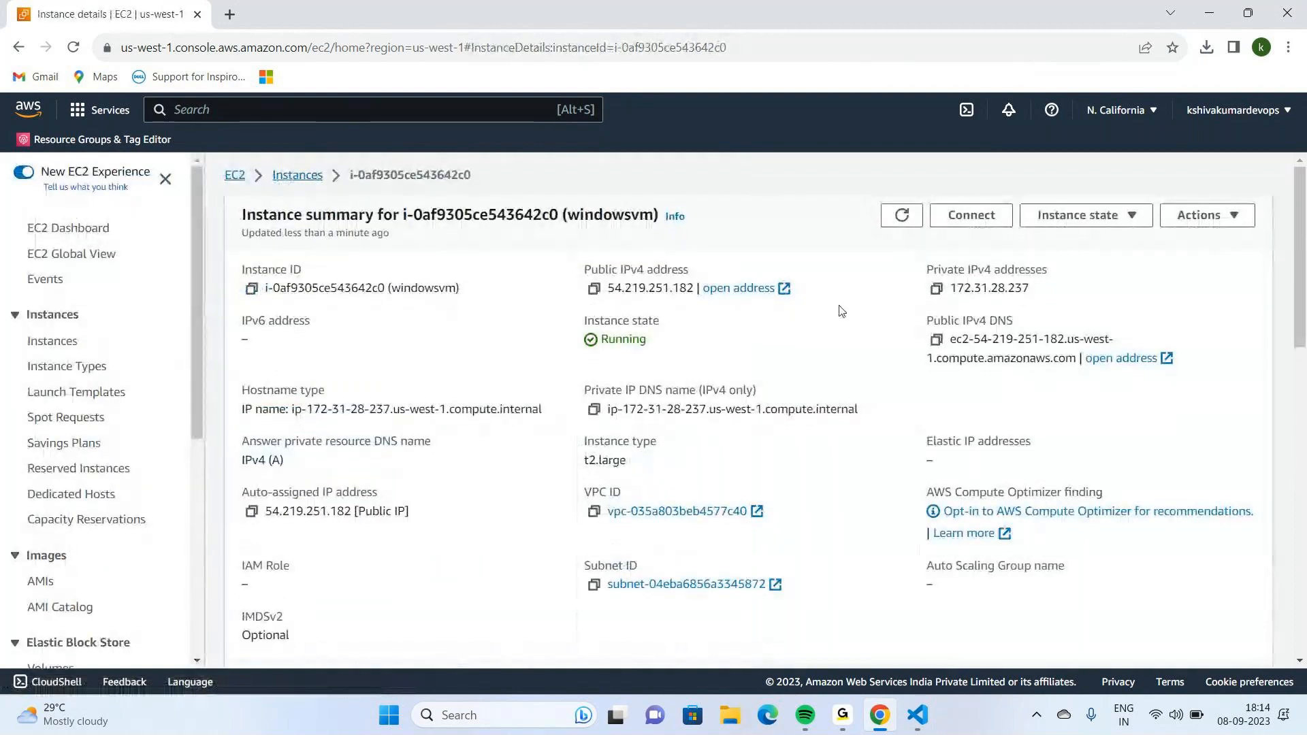
{"action": "left_click", "coordinate": [971, 215]}
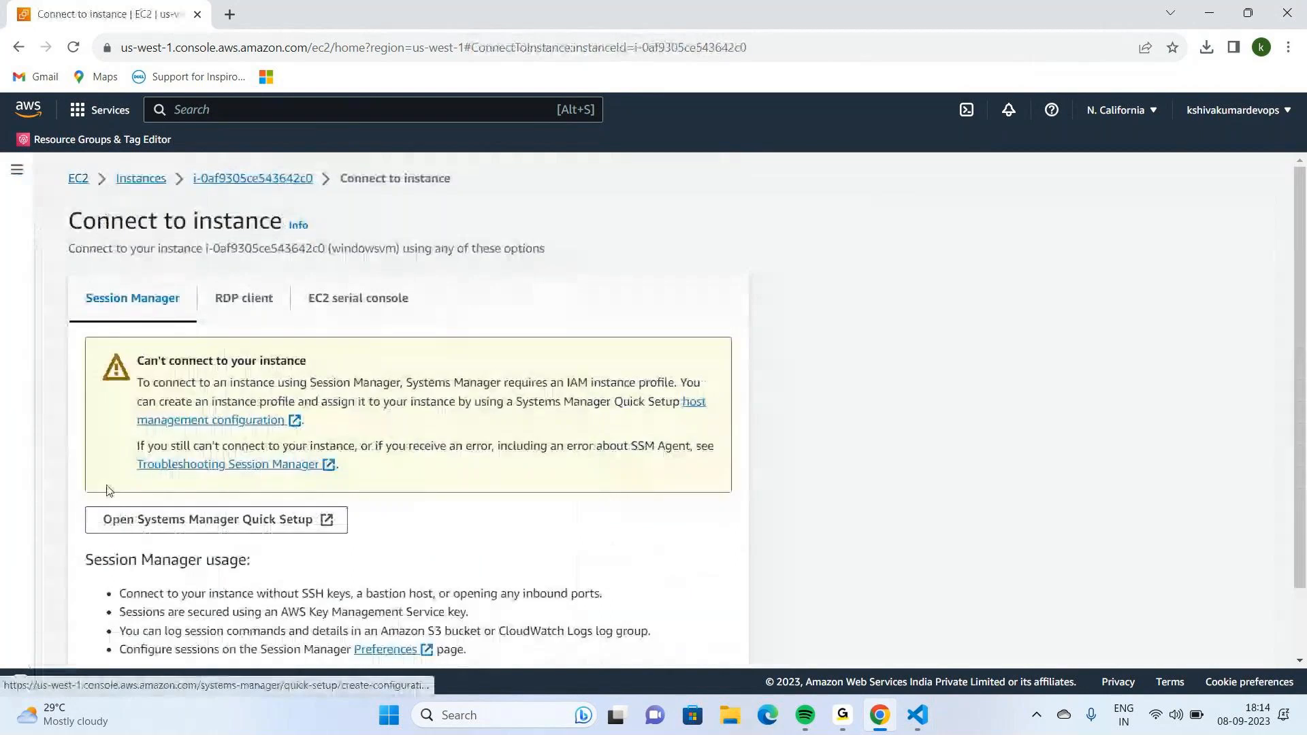
{"action": "scroll", "coordinate": [234, 497], "scroll_direction": "down", "scroll_amount": 1}
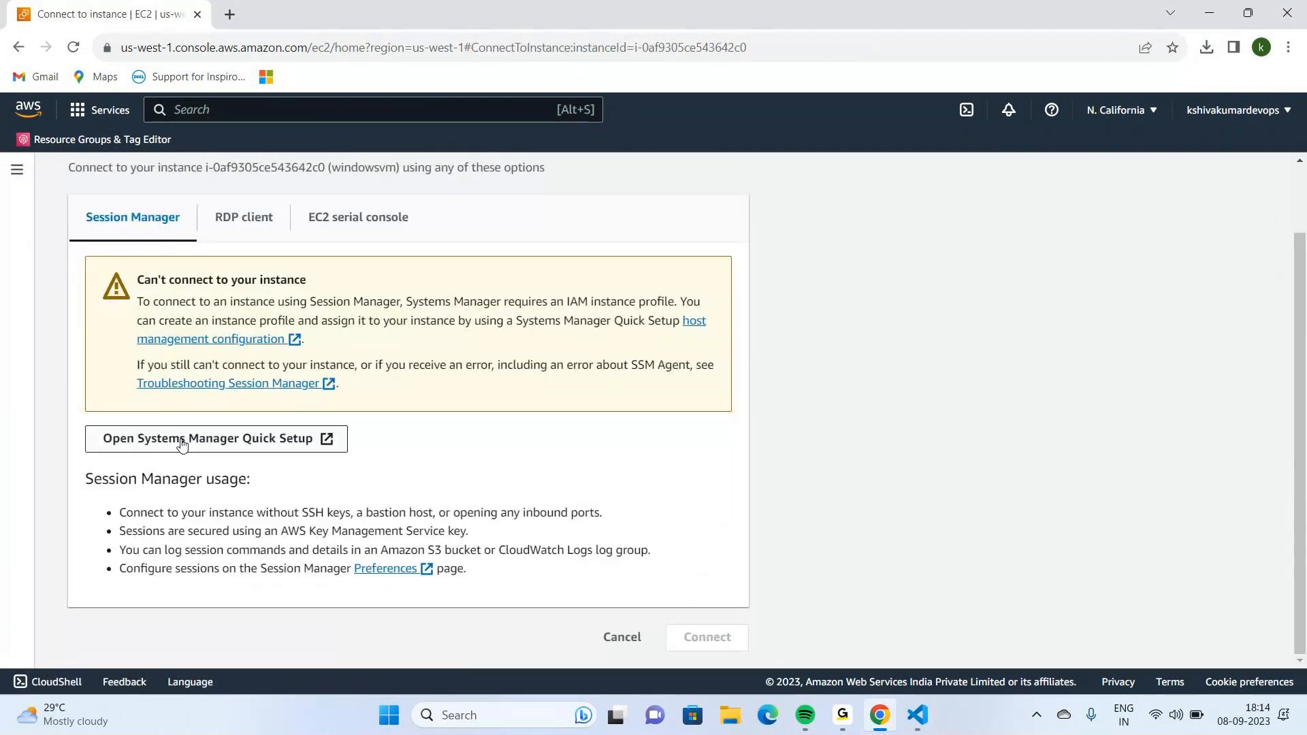
{"action": "left_click", "coordinate": [245, 218]}
{"action": "scroll", "coordinate": [294, 462], "scroll_direction": "down", "scroll_amount": 1}
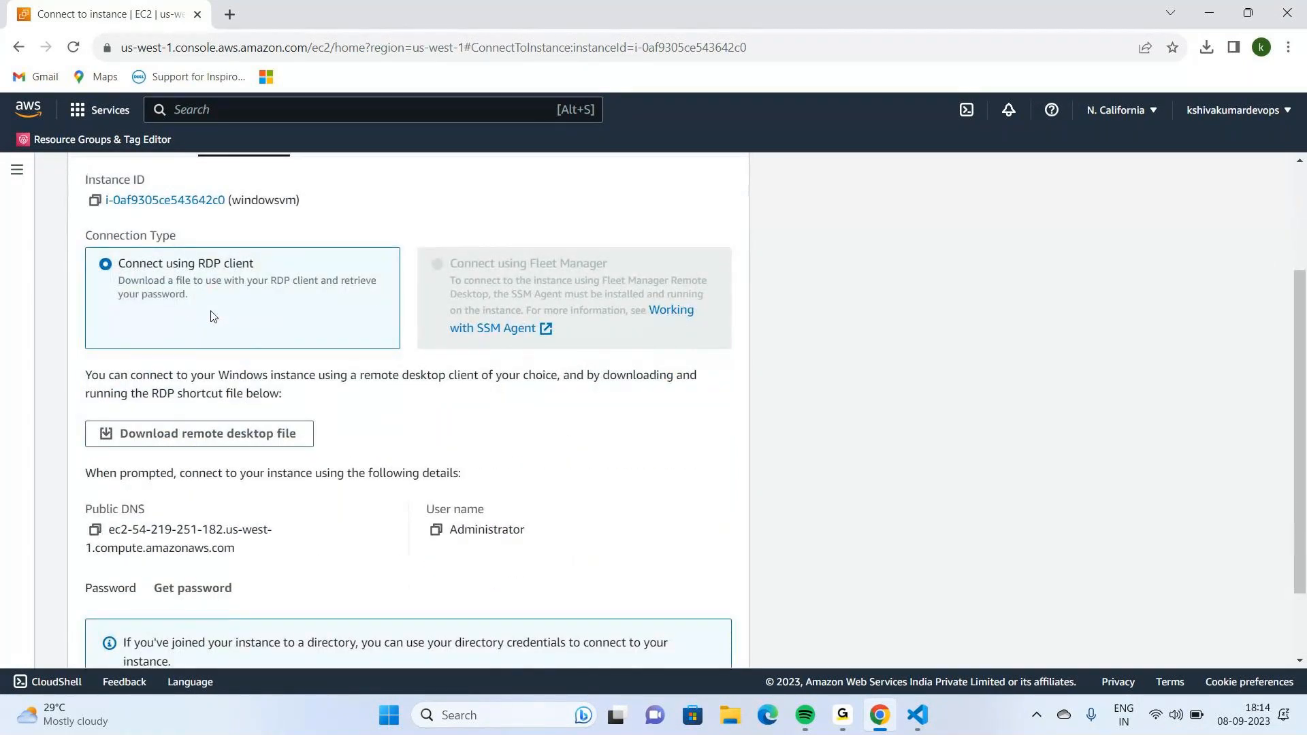
{"action": "scroll", "coordinate": [211, 317], "scroll_direction": "down", "scroll_amount": 1}
{"action": "scroll", "coordinate": [211, 320], "scroll_direction": "up", "scroll_amount": 1}
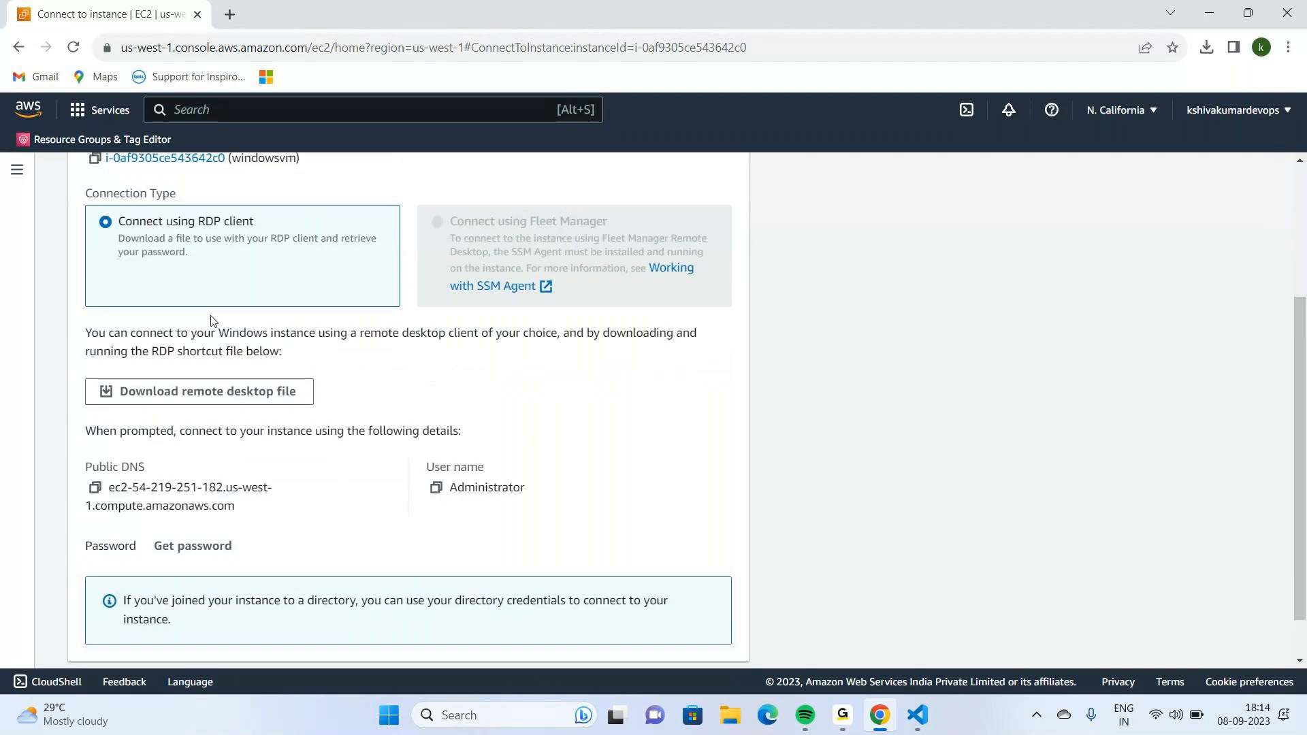
{"action": "scroll", "coordinate": [211, 321], "scroll_direction": "up", "scroll_amount": 3}
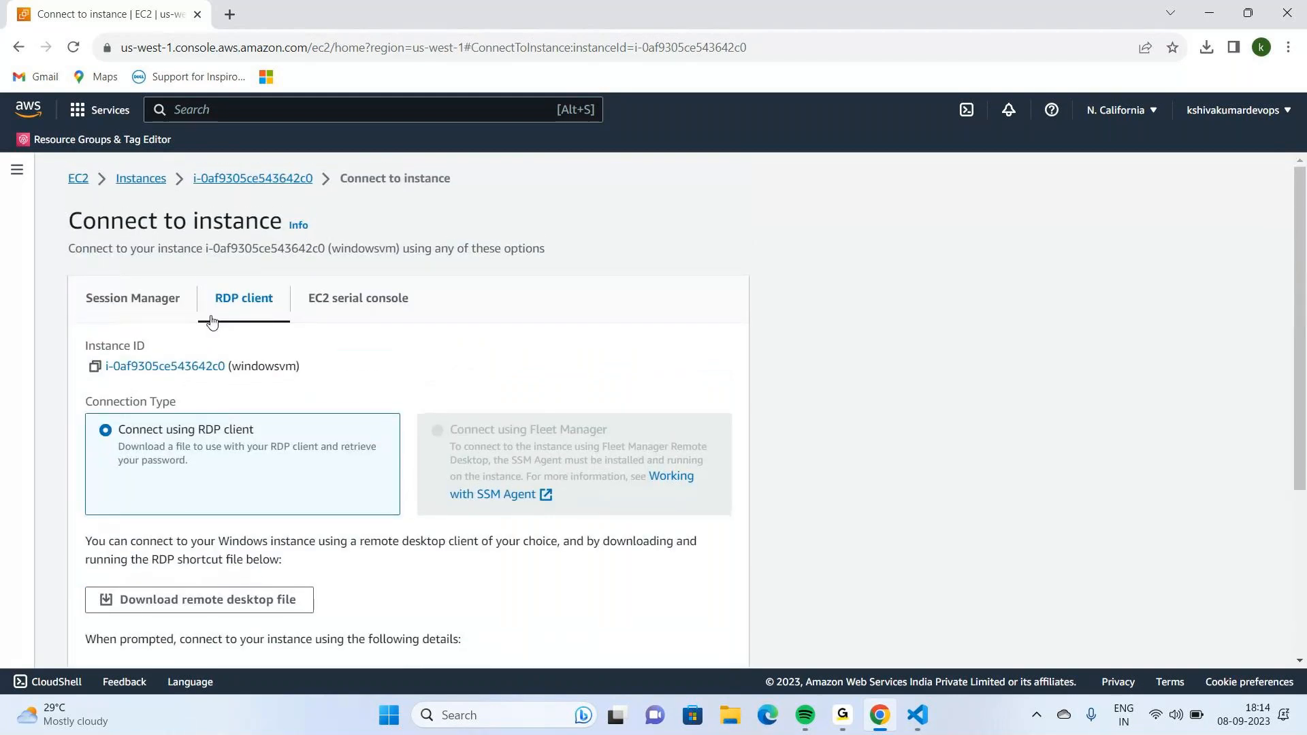
{"action": "scroll", "coordinate": [211, 326], "scroll_direction": "down", "scroll_amount": 3}
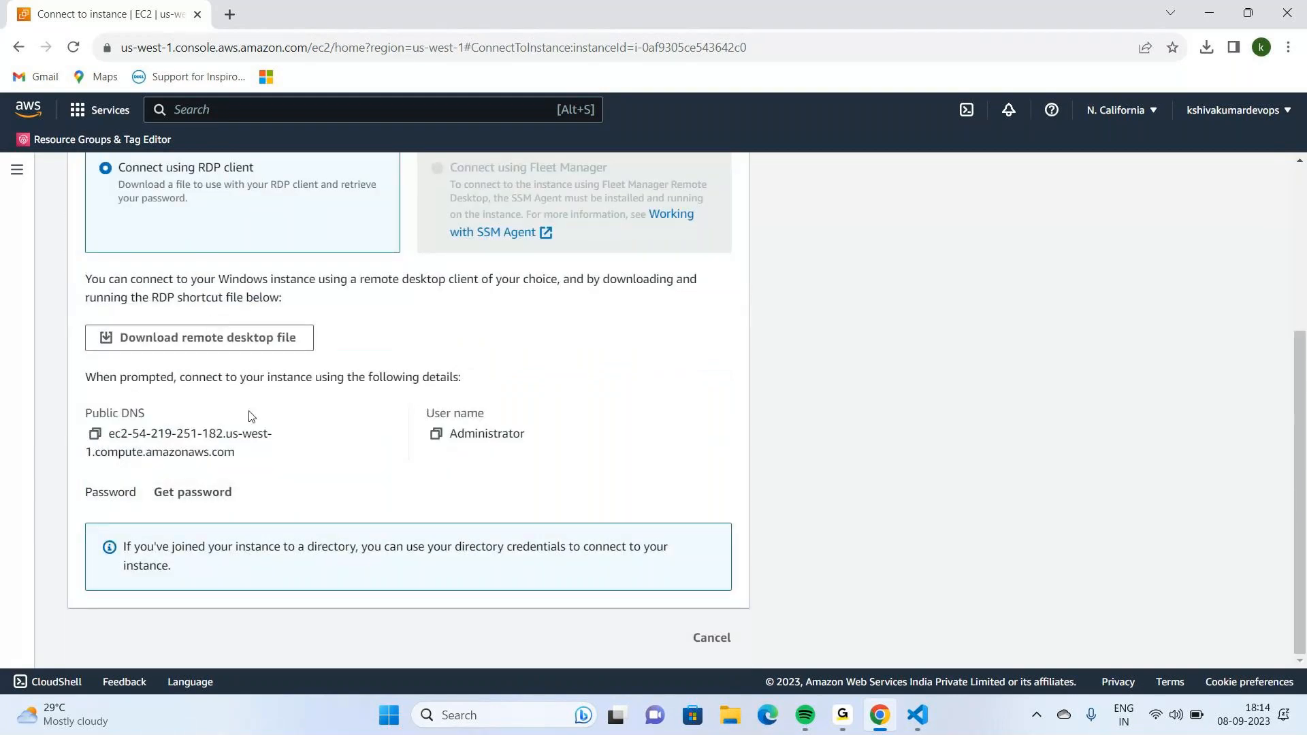
{"action": "scroll", "coordinate": [268, 373], "scroll_direction": "up", "scroll_amount": 3}
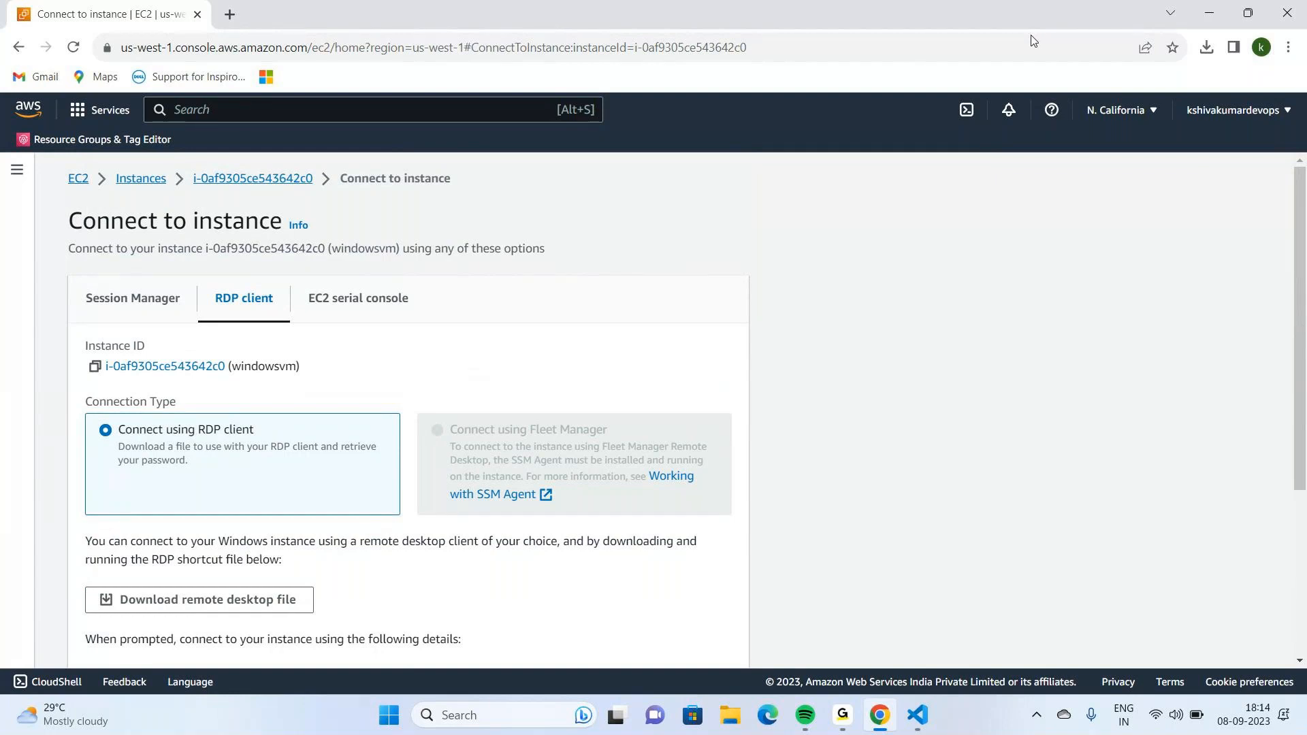
Connect using the windowsvm (1) RDP file in Downloads, accepting the unknown-publisher warning
{"action": "left_click", "coordinate": [732, 720]}
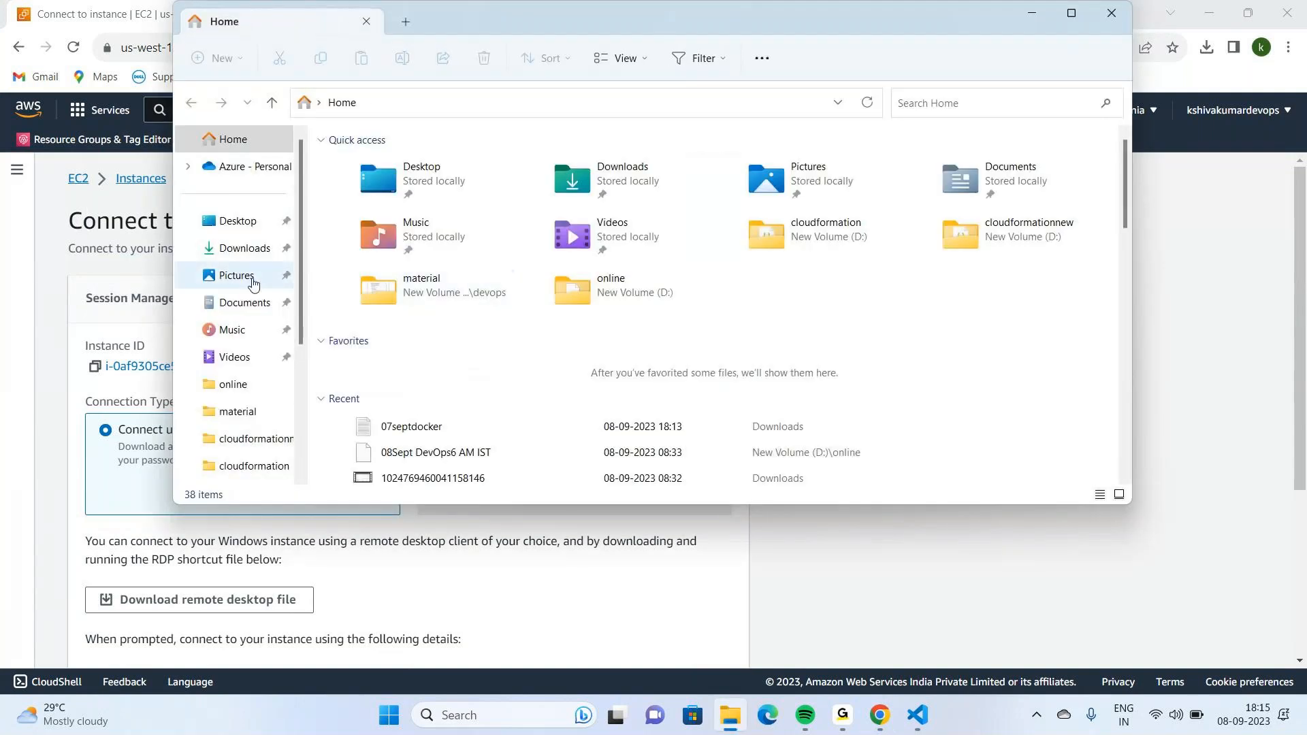
{"action": "left_click", "coordinate": [245, 250]}
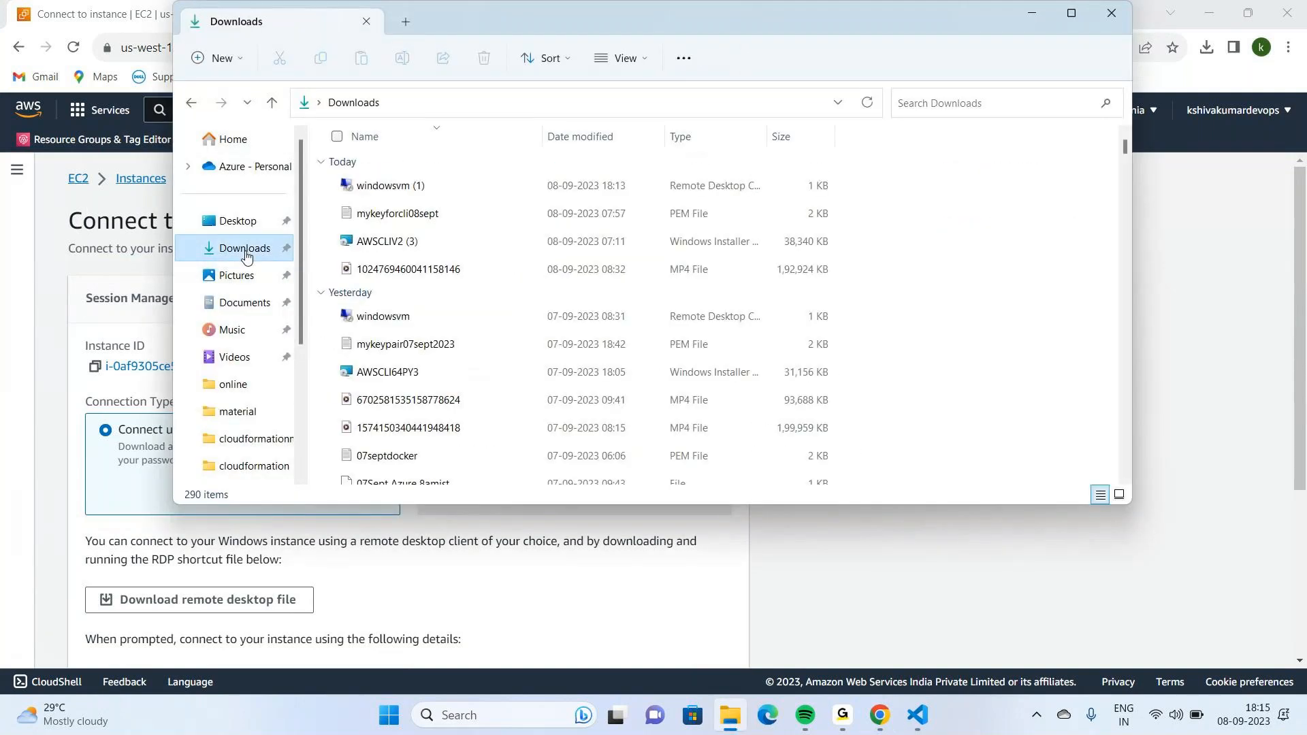
{"action": "left_click", "coordinate": [417, 194]}
{"action": "right_click", "coordinate": [416, 196]}
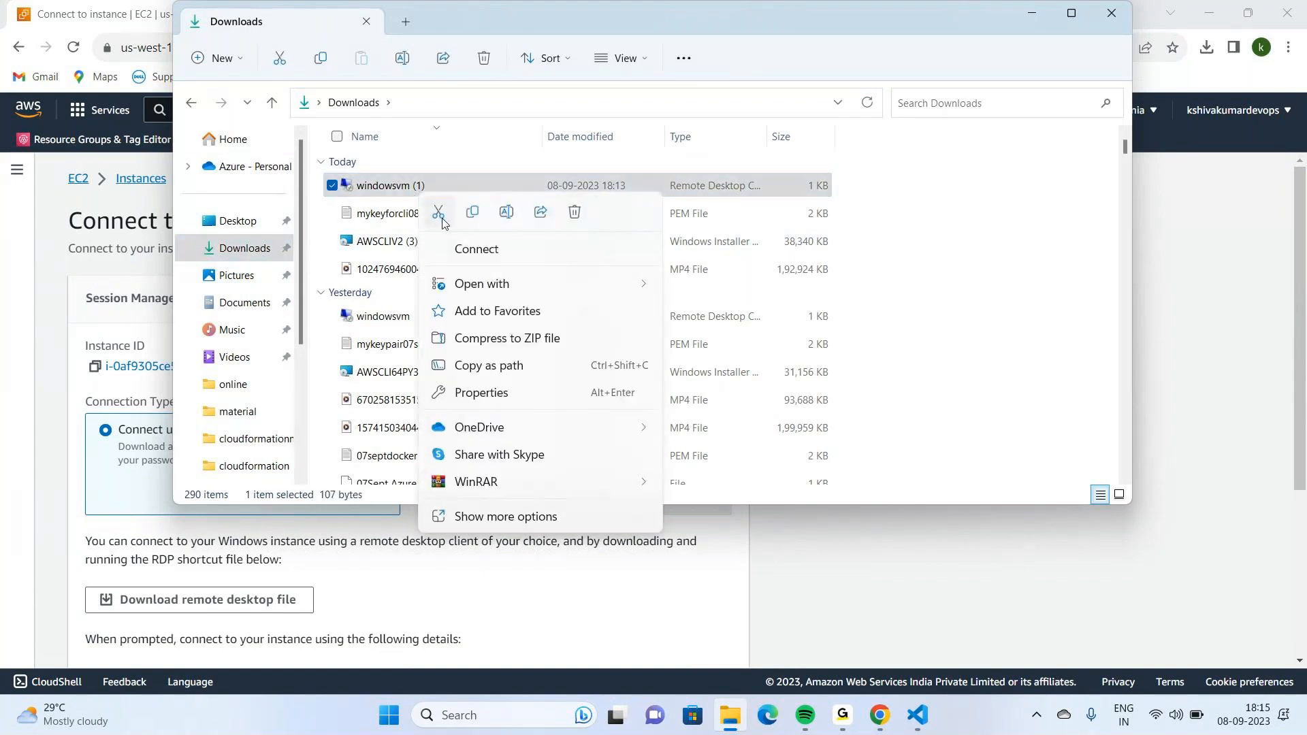
{"action": "mouse_move", "coordinate": [488, 280]}
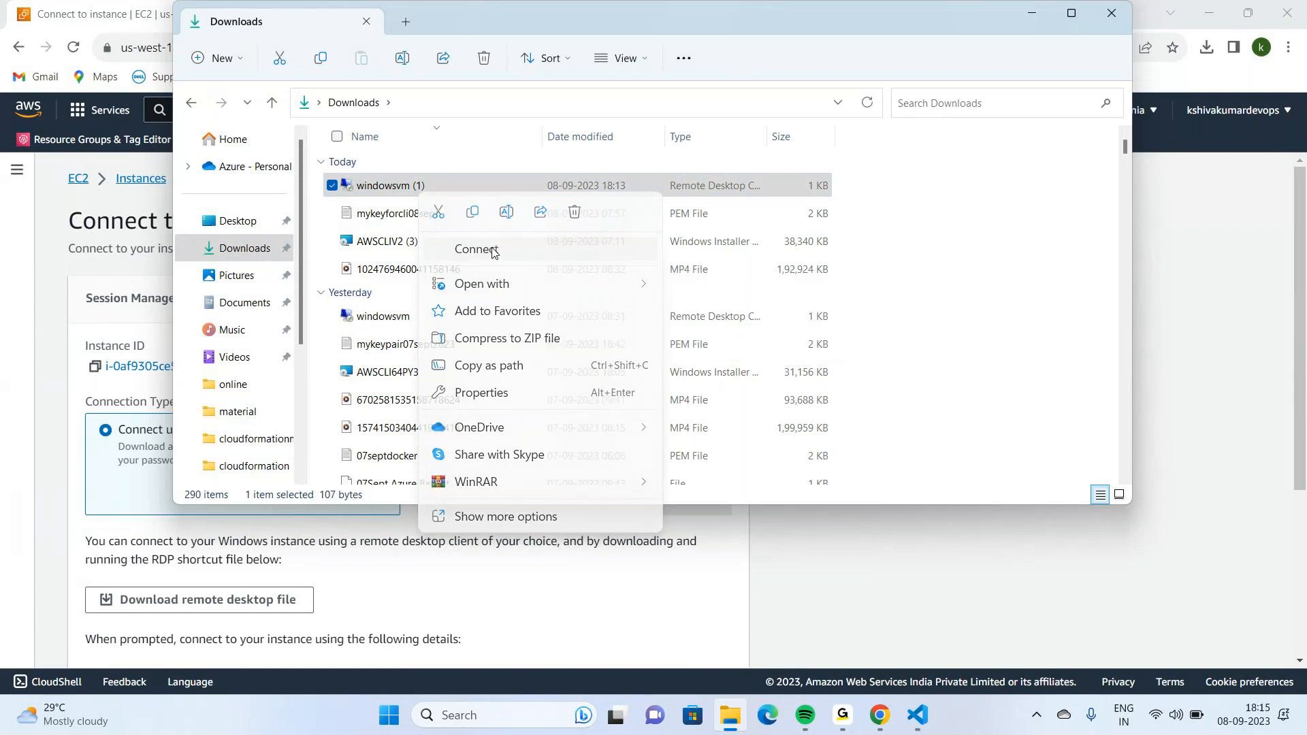
{"action": "left_click", "coordinate": [492, 250]}
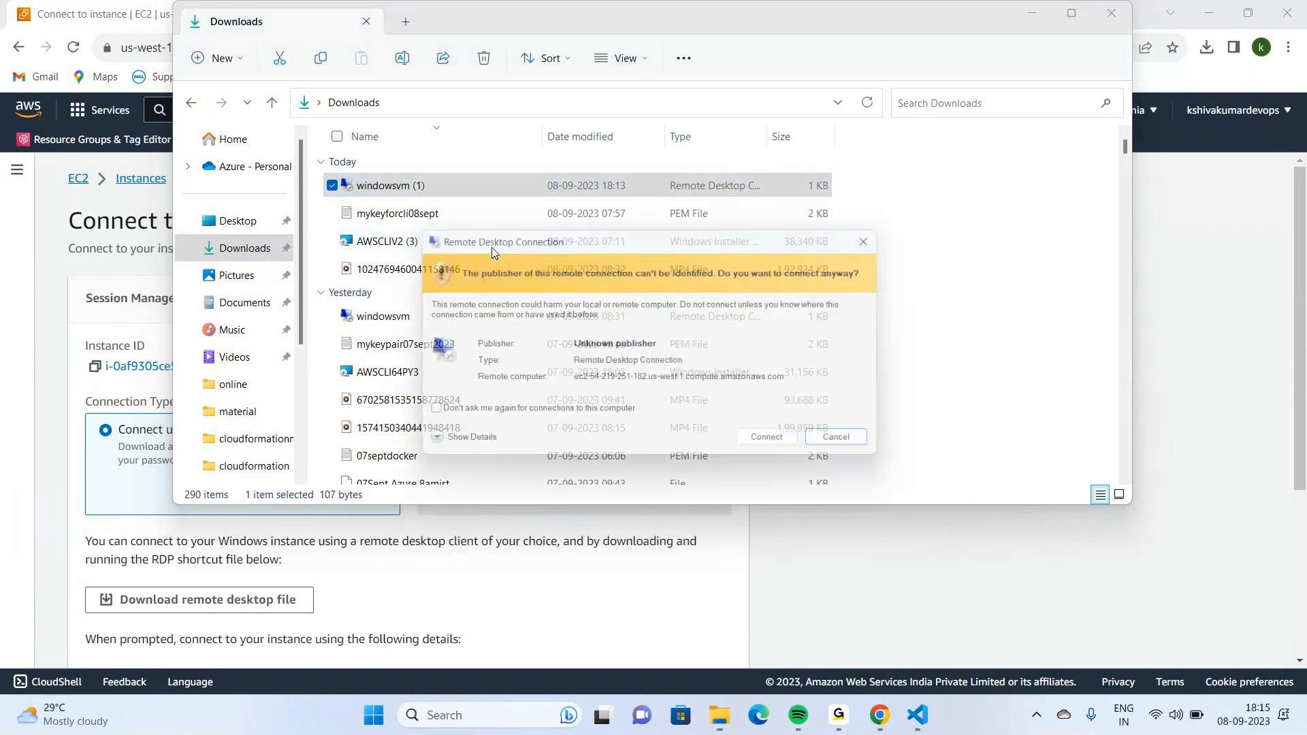
{"action": "left_click", "coordinate": [792, 444]}
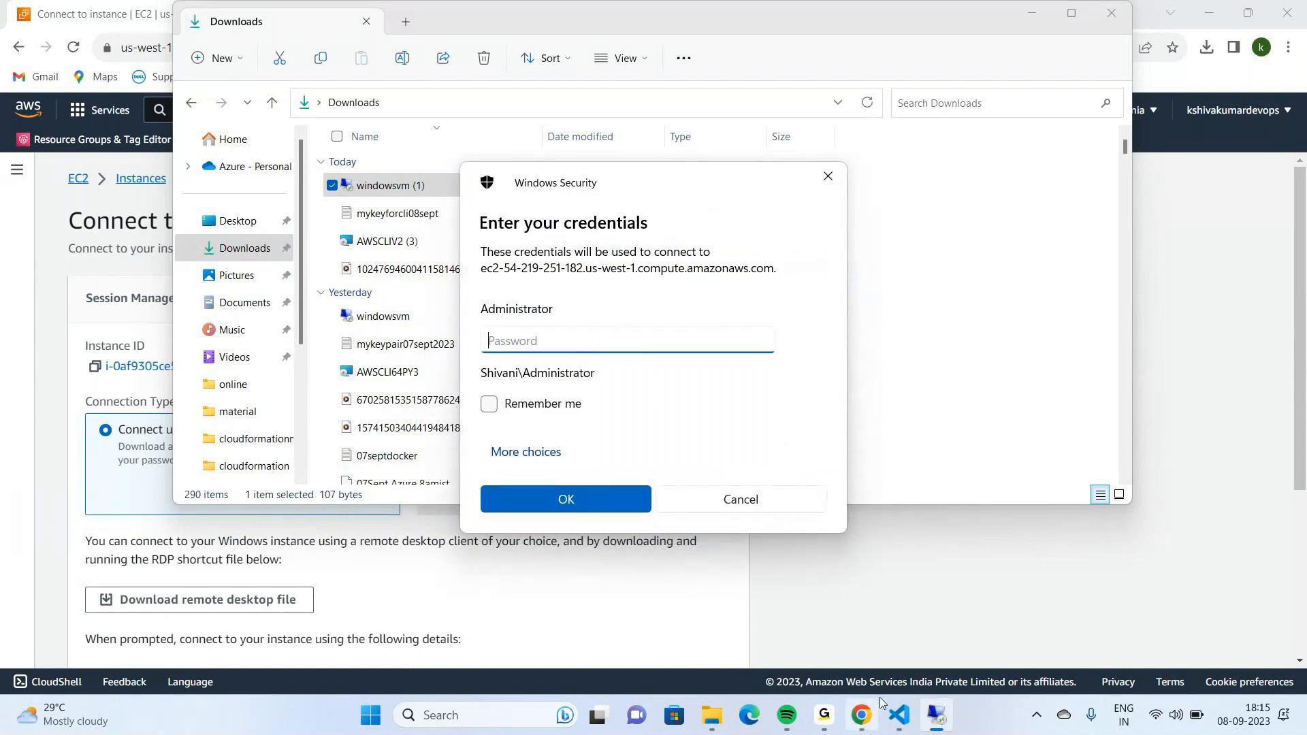
Copy the saved Administrator password from the VS Code notes into the prompt, submit, and accept the certificate warning
{"action": "left_click", "coordinate": [891, 712]}
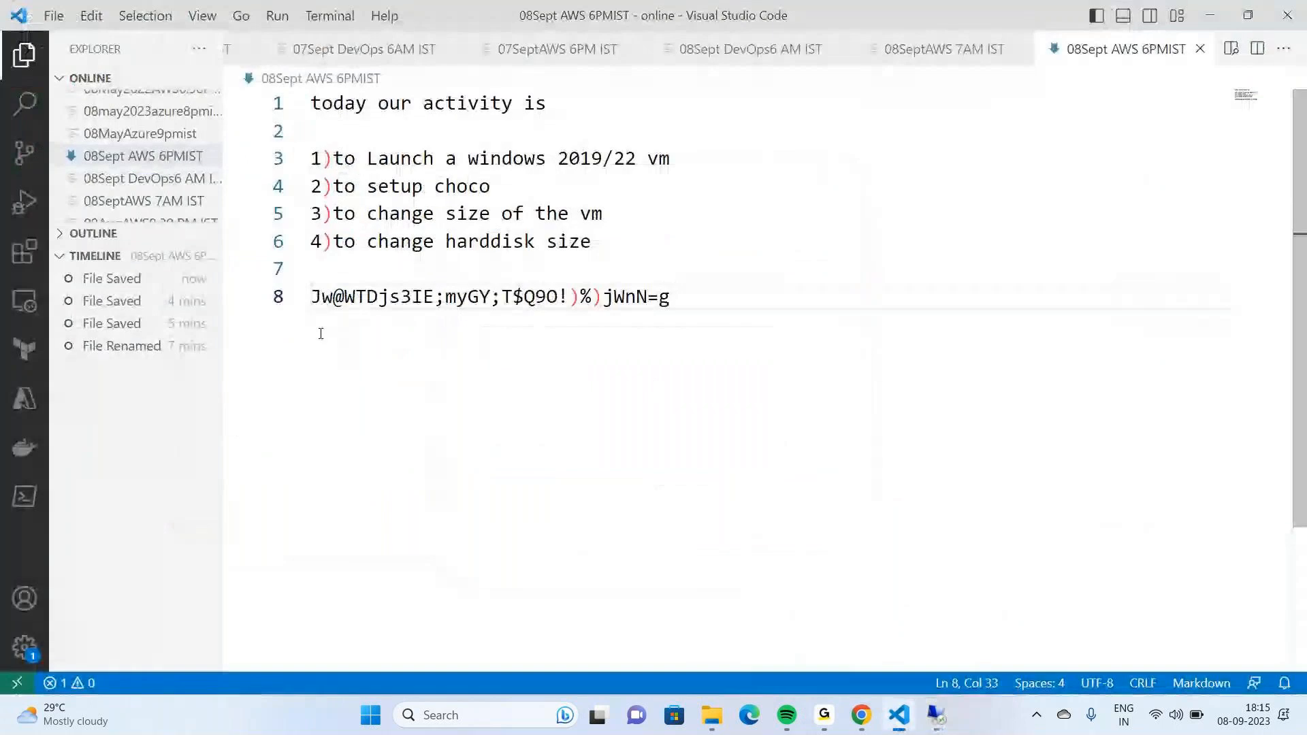
{"action": "triple_click", "coordinate": [312, 305]}
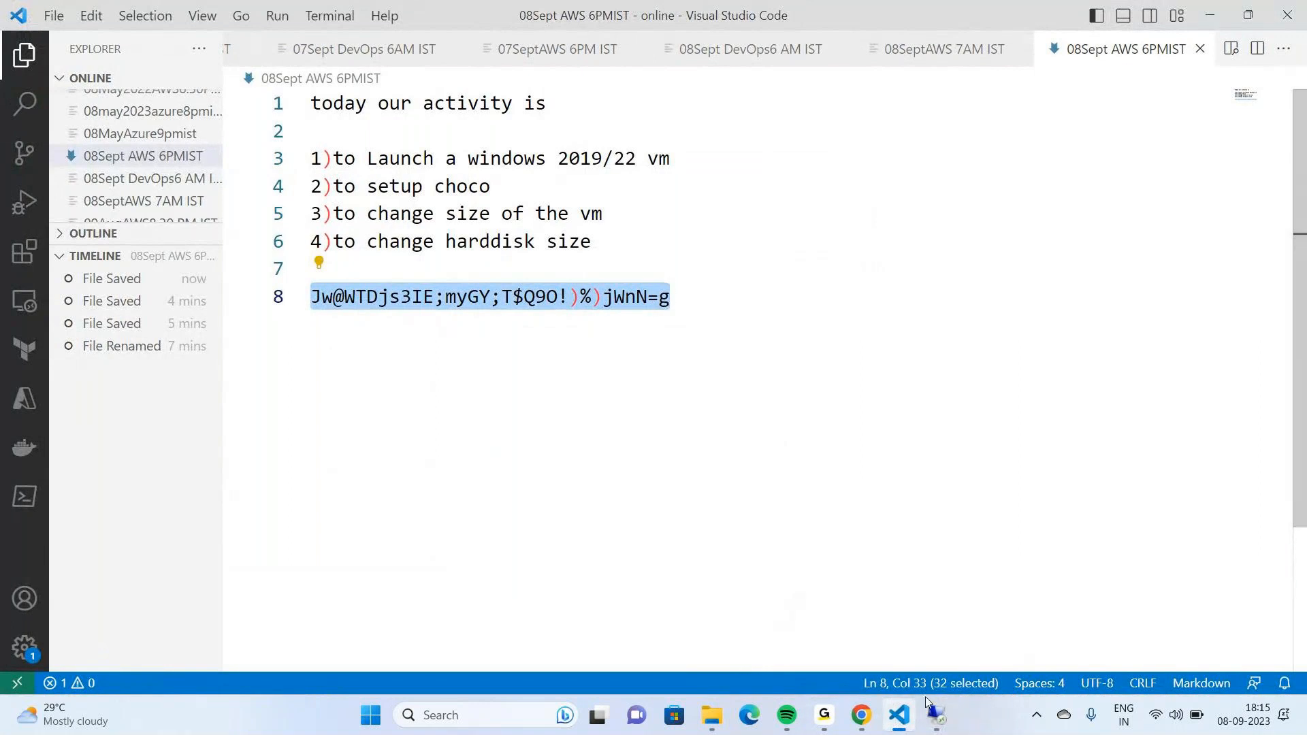
{"action": "mouse_move", "coordinate": [941, 720]}
{"action": "left_click", "coordinate": [913, 631]}
{"action": "key", "text": "ctrl+v"}
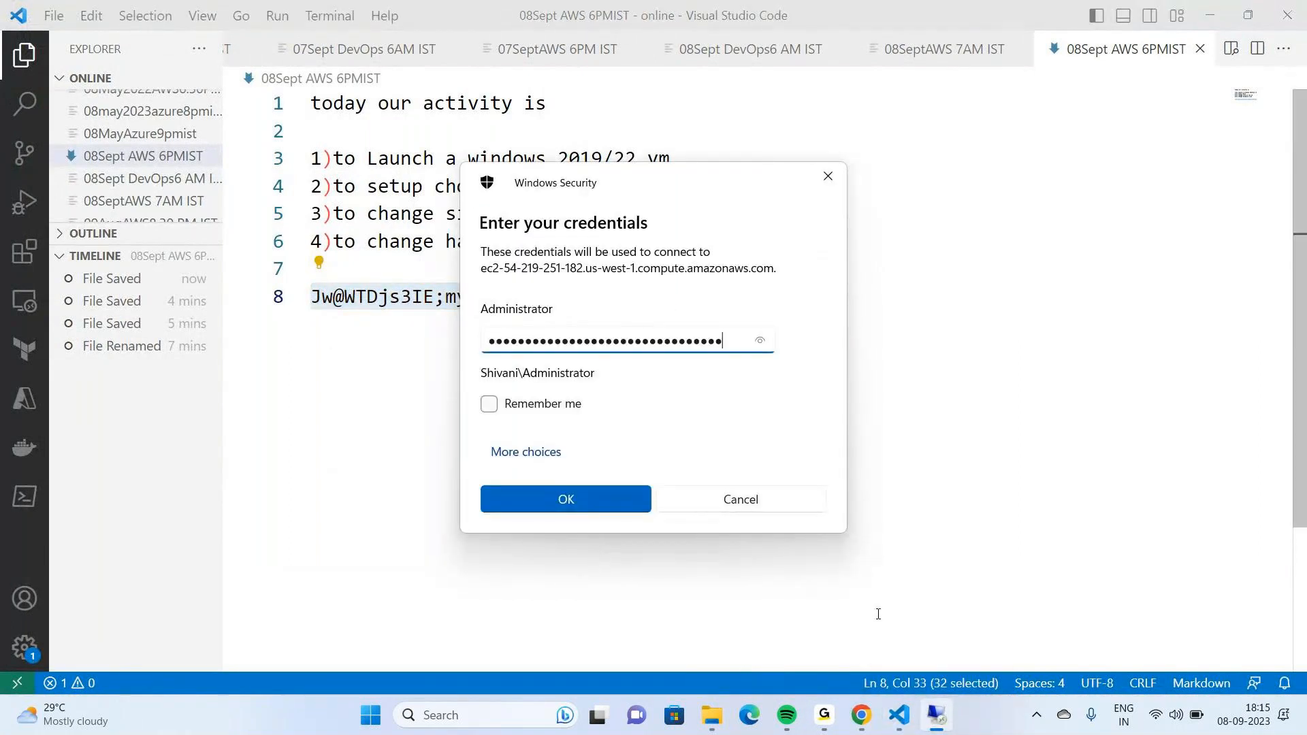
{"action": "left_click", "coordinate": [594, 500]}
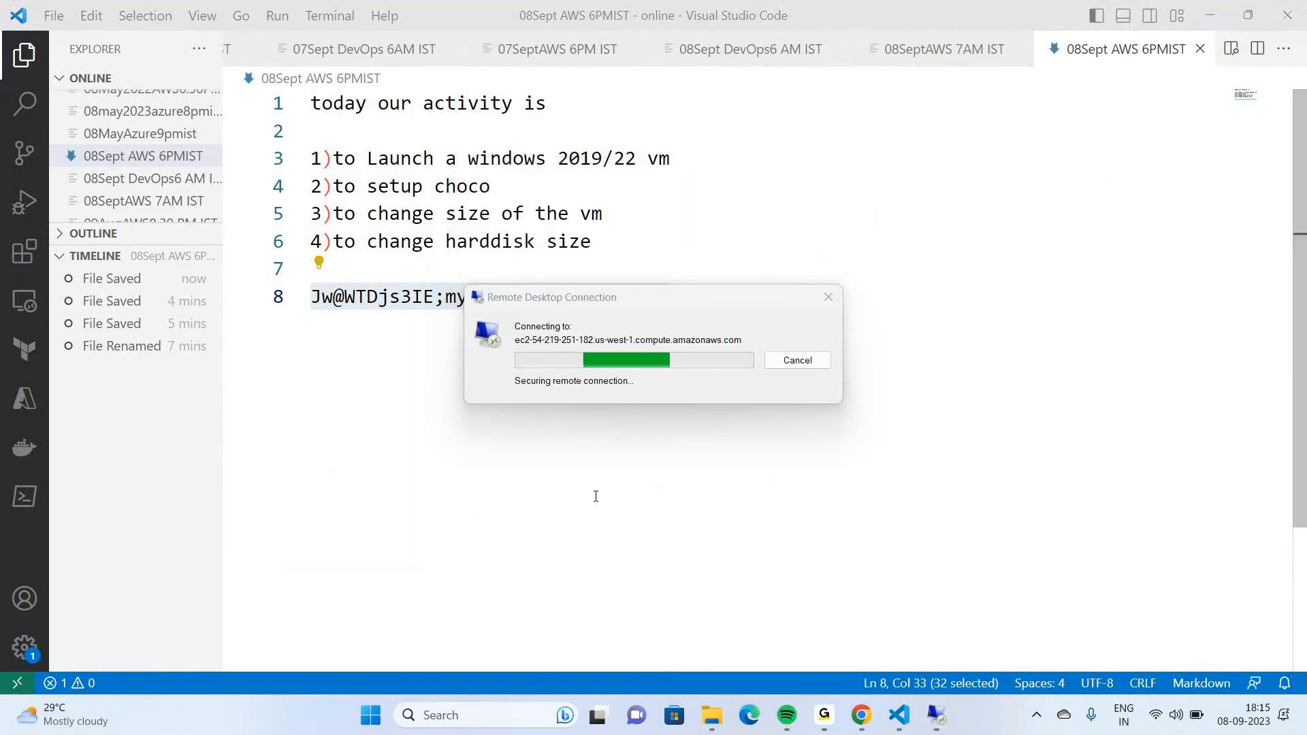
{"action": "left_click", "coordinate": [711, 491]}
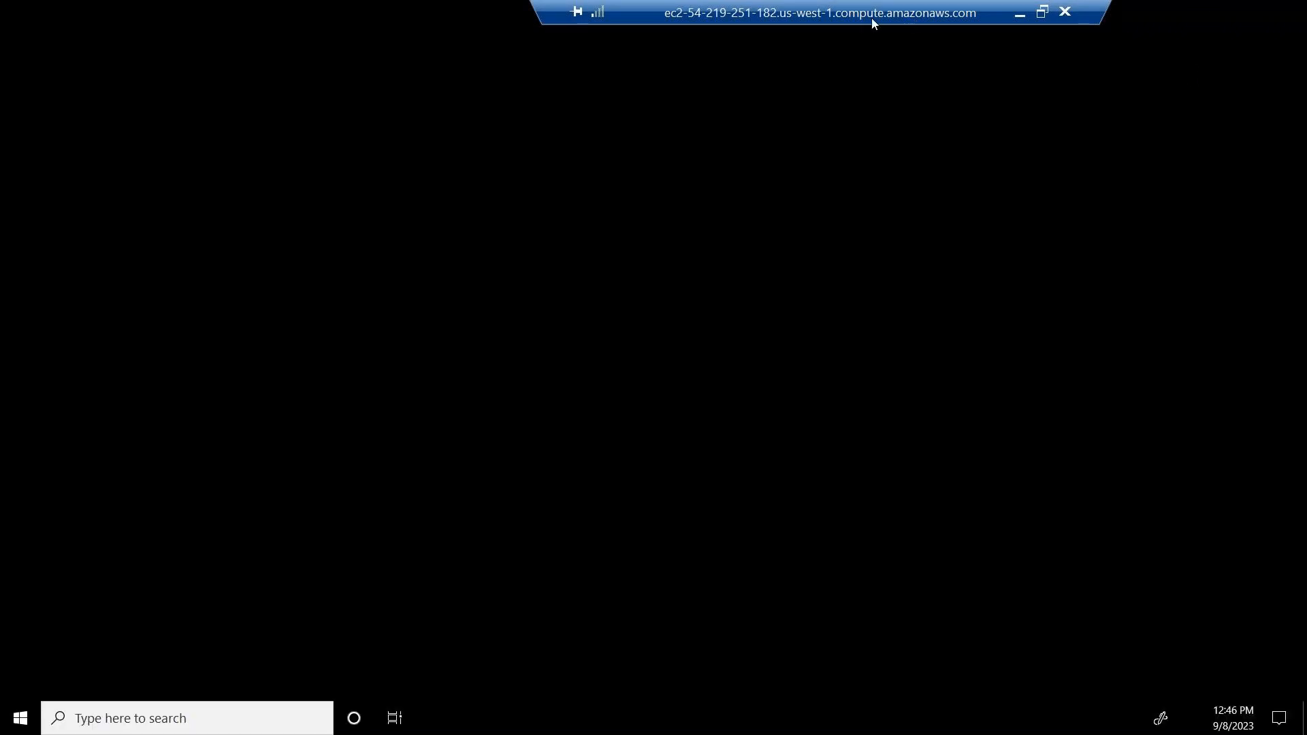
Below line 3 of the VS Code notes, type item 2 'setup IIS(webserver for dot net applications)'
{"action": "left_click", "coordinate": [1019, 14]}
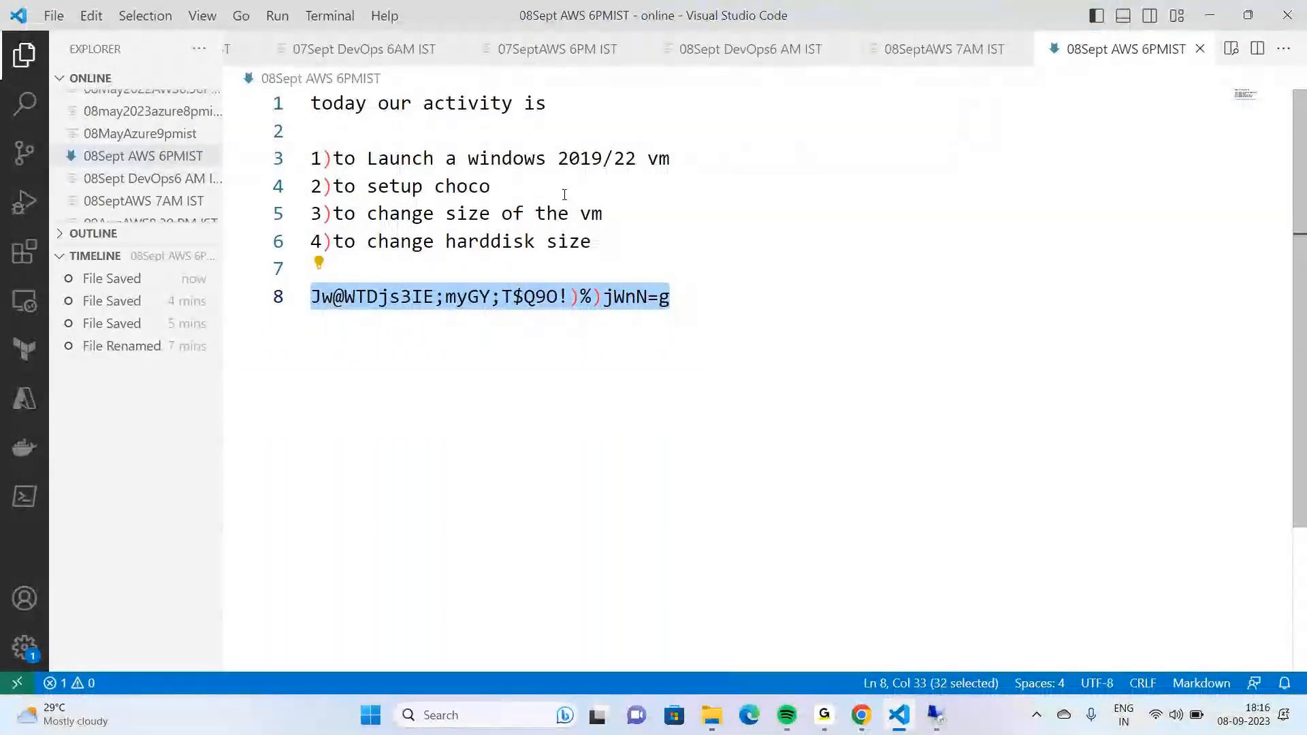
{"action": "left_click", "coordinate": [718, 156]}
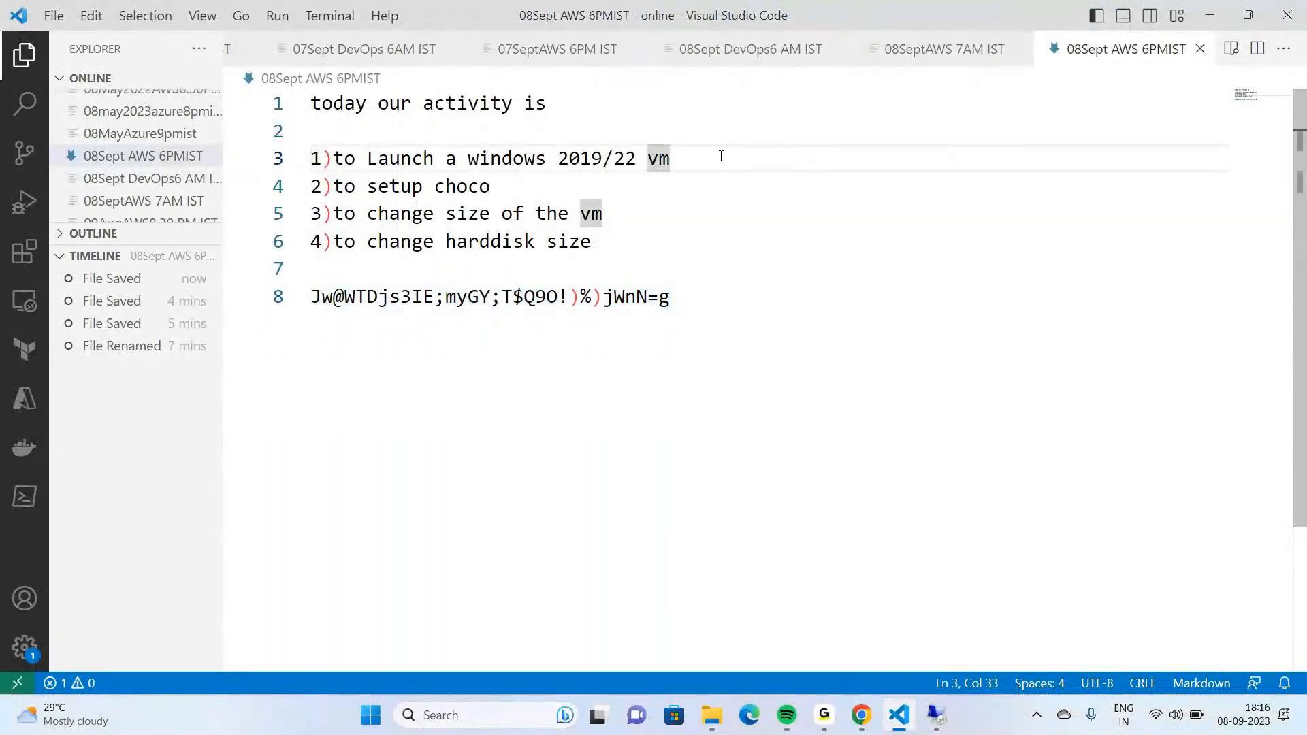
{"action": "key", "text": "Return"}
{"action": "type", "text": "2)"}
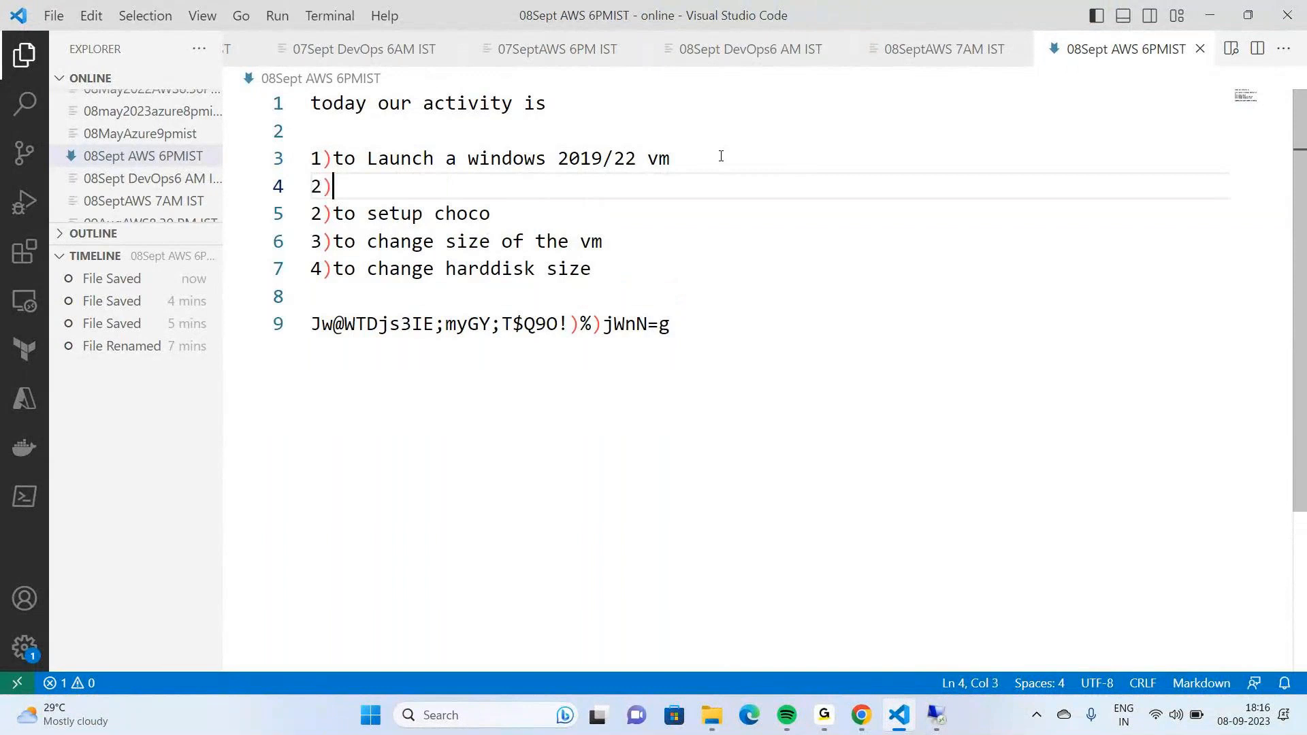
{"action": "type", "text": "setu["}
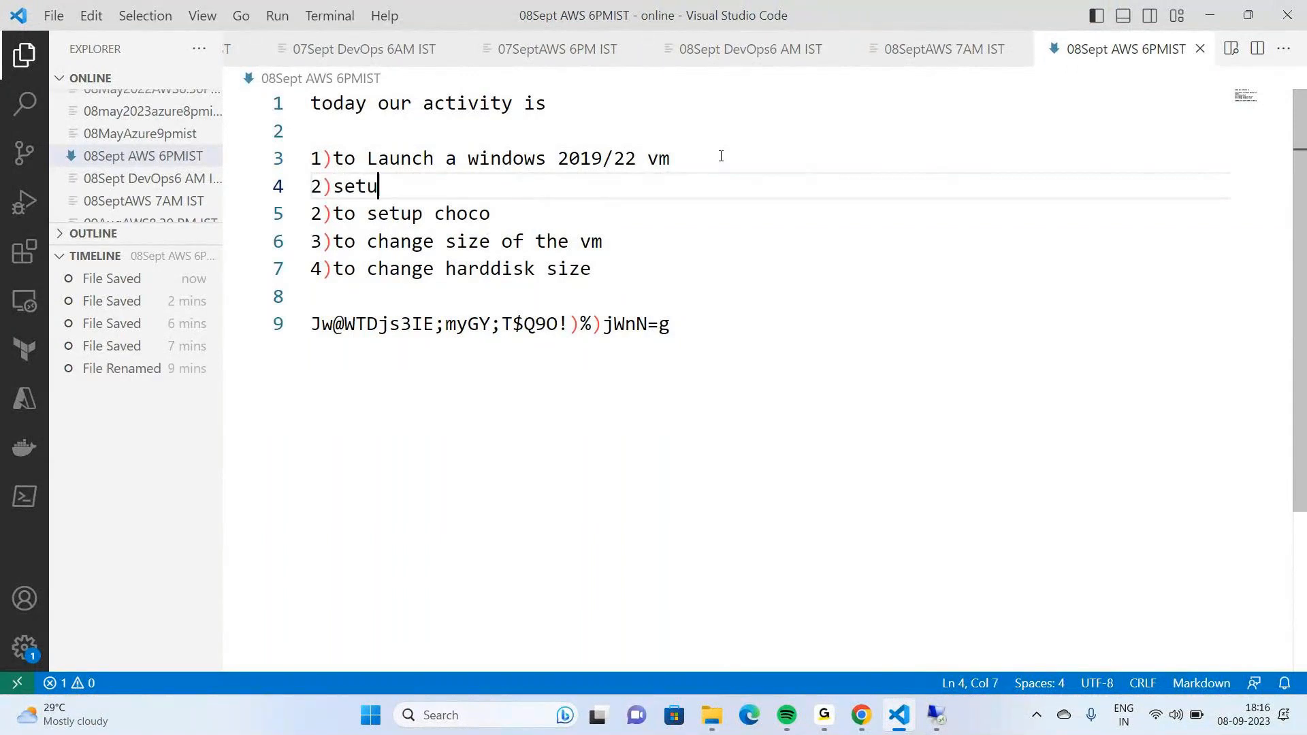
{"action": "key", "text": "BackSpace"}
{"action": "key", "text": "BackSpace"}
{"action": "key", "text": "BackSpace"}
{"action": "type", "text": "p"}
{"action": "key", "text": "Return"}
{"action": "key", "text": "BackSpace"}
{"action": "type", "text": "IIS "}
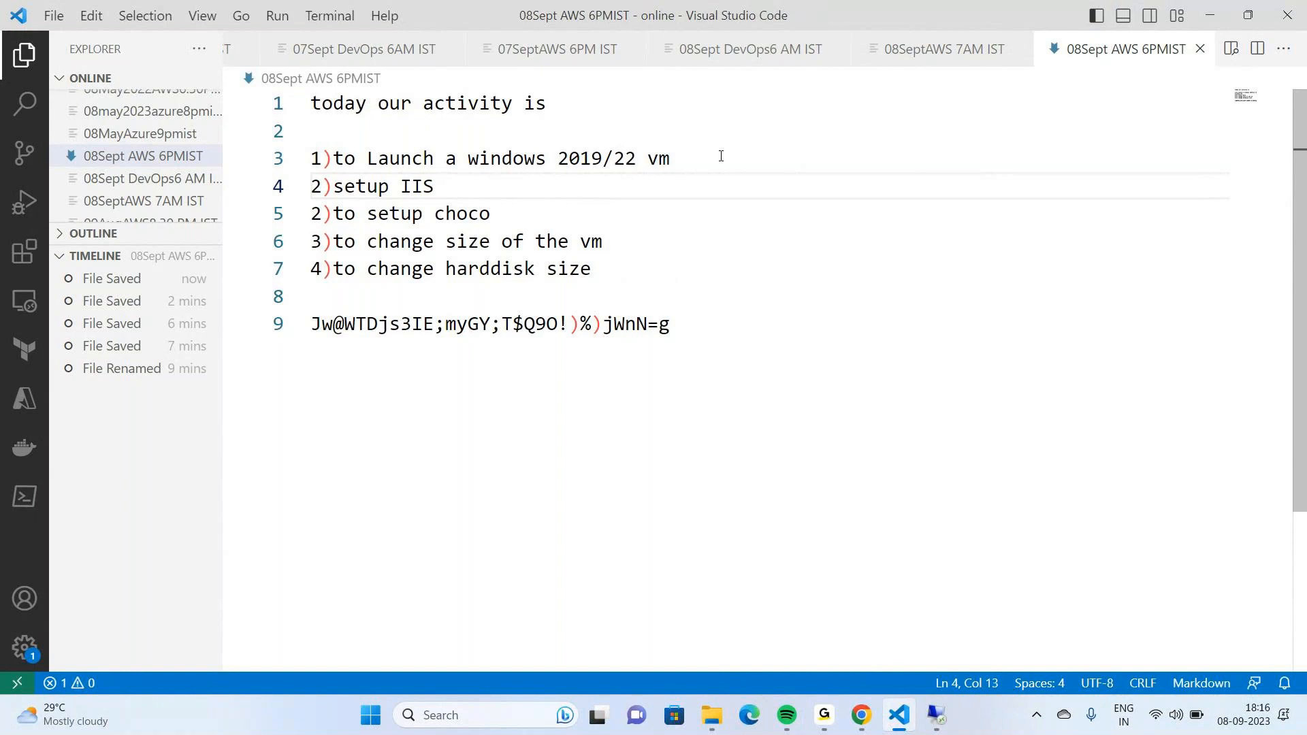
{"action": "type", "text": "we"}
{"action": "key", "text": "BackSpace"}
{"action": "key", "text": "BackSpace"}
{"action": "key", "text": "BackSpace"}
{"action": "type", "text": "(webse"}
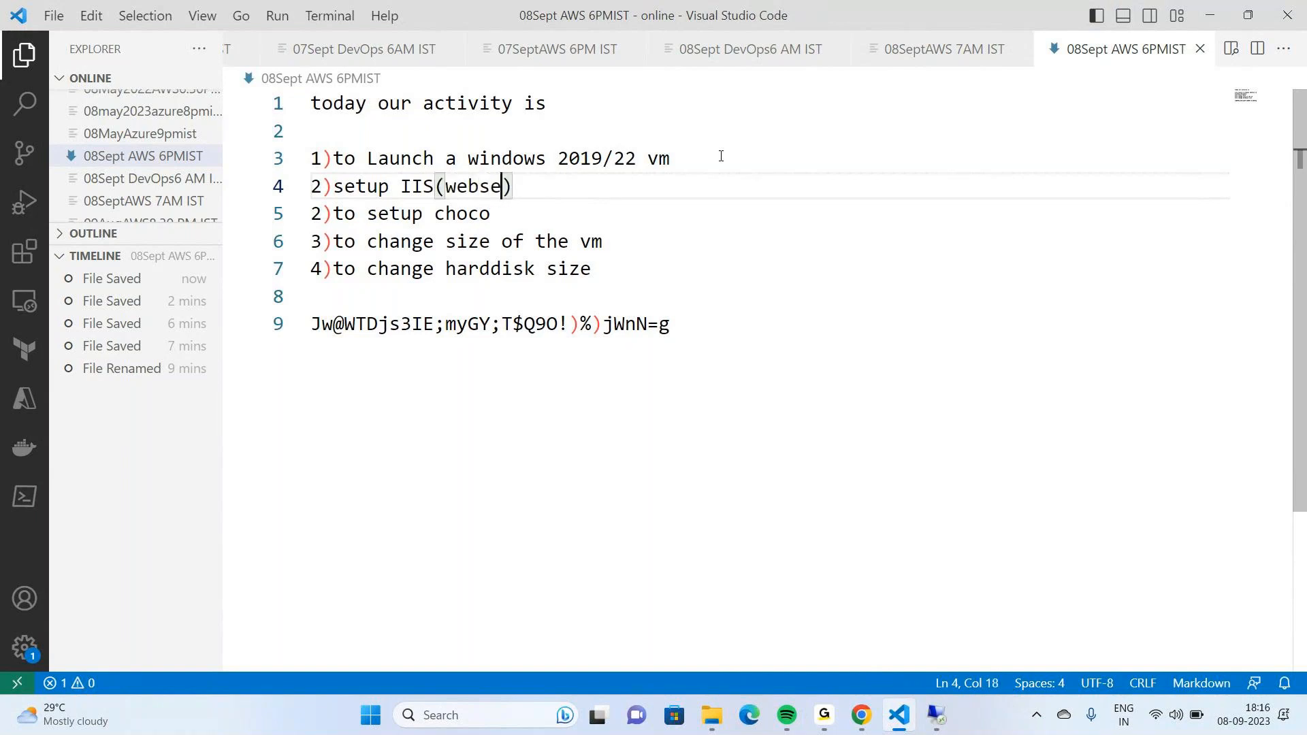
{"action": "type", "text": "rver for dot net applications"}
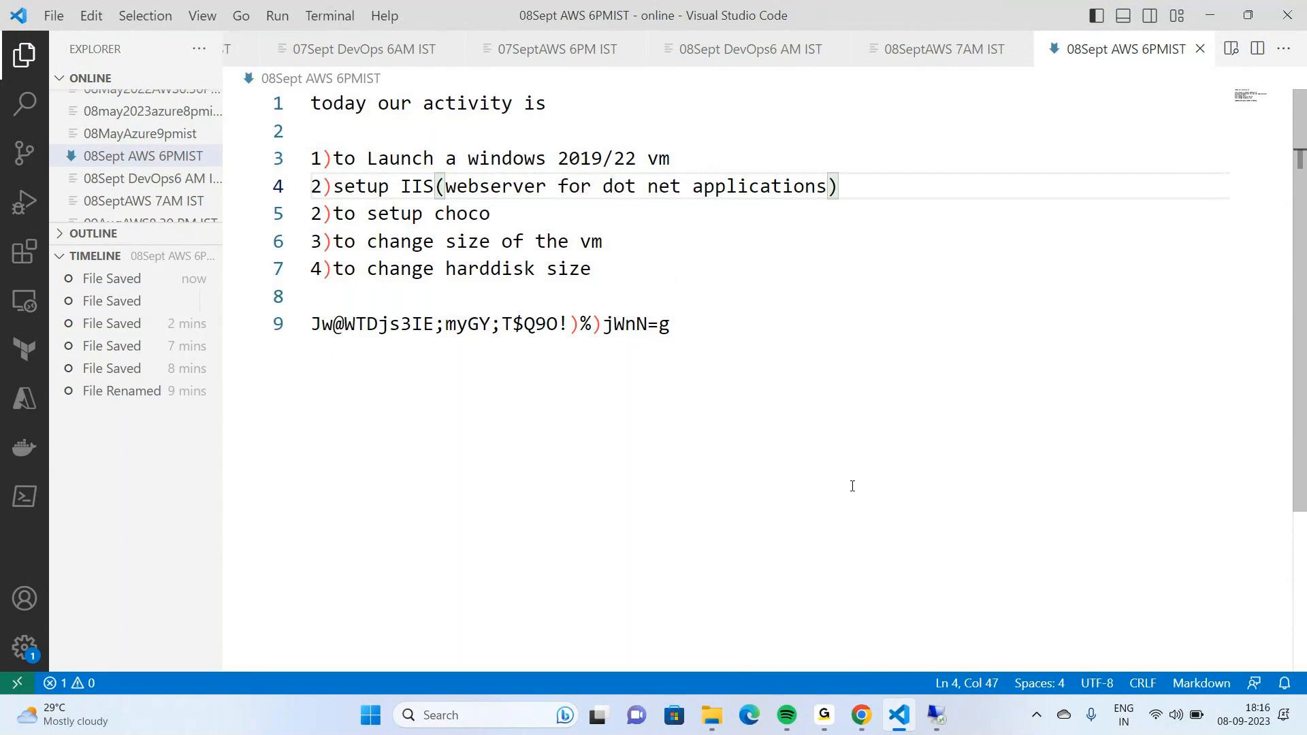
{"action": "mouse_move", "coordinate": [860, 714]}
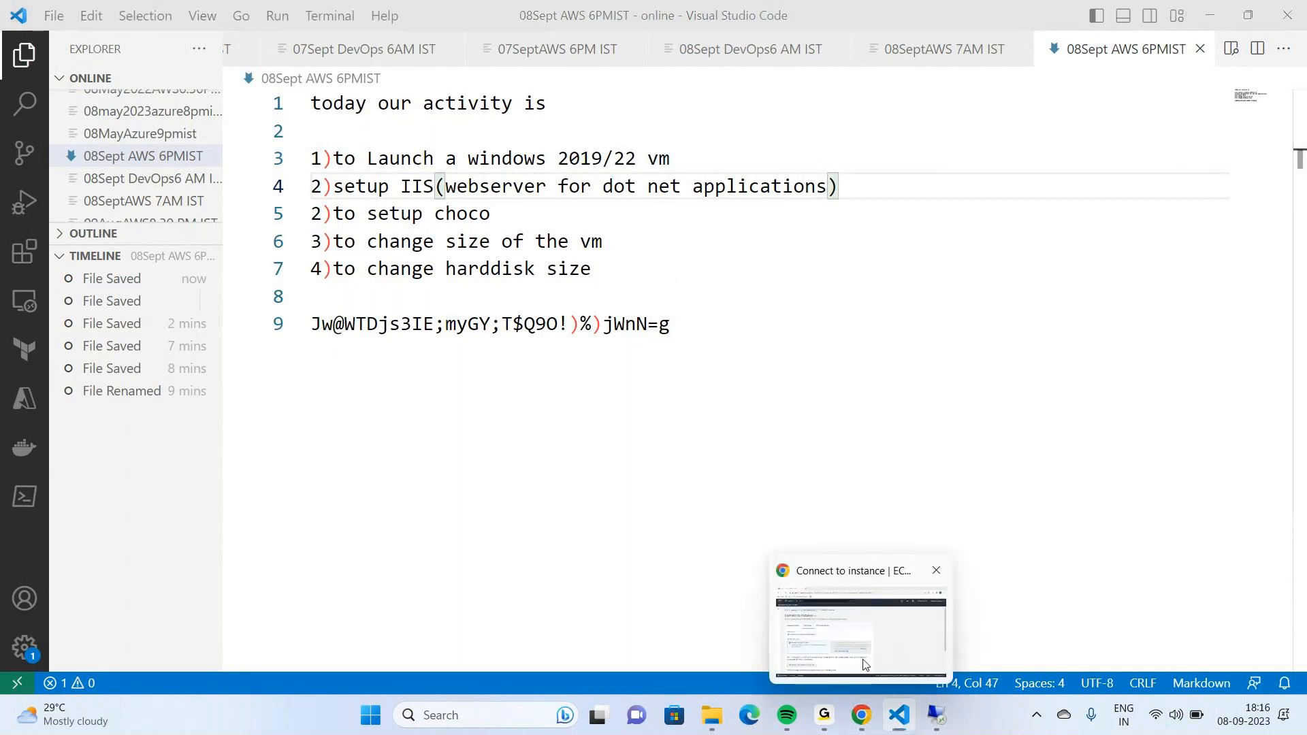
{"action": "left_click", "coordinate": [864, 664]}
Restore the remote session and launch Server Manager from a Windows taskbar search
{"action": "left_click", "coordinate": [935, 709]}
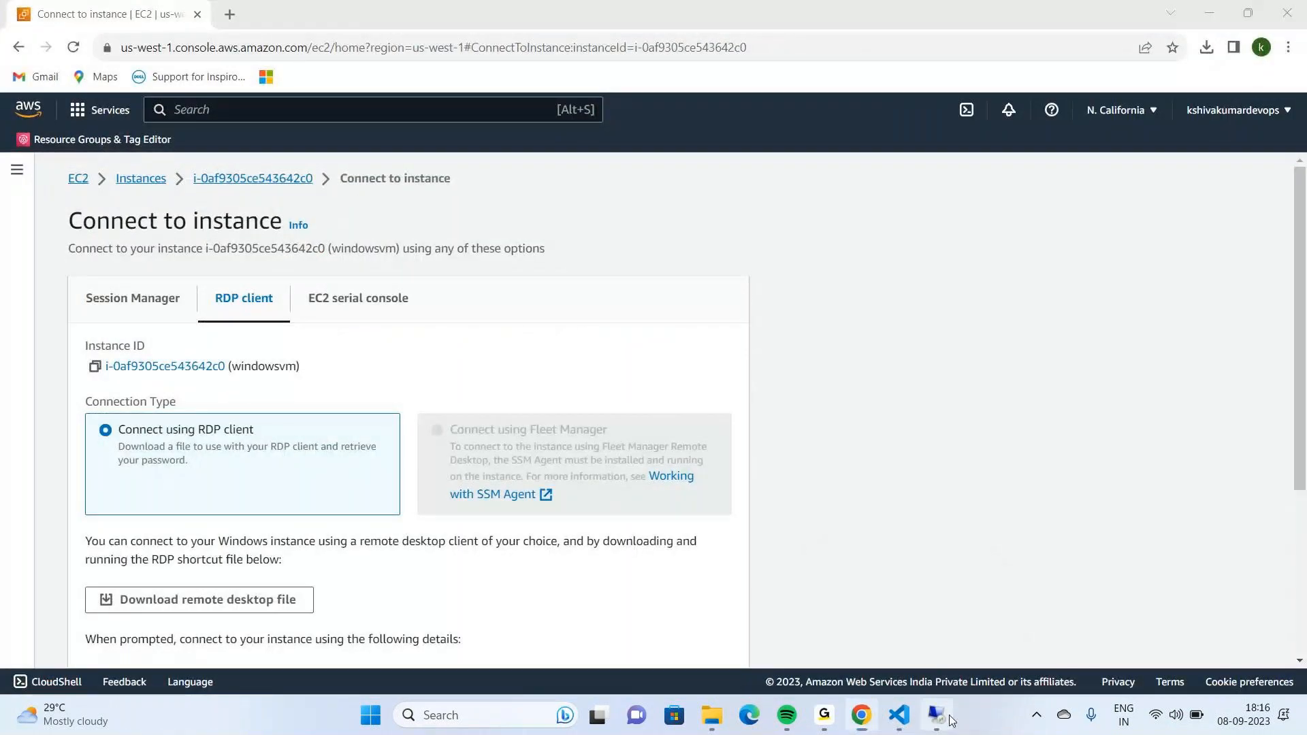
{"action": "left_click_drag", "start_coordinate": [648, 6], "coordinate": [491, 11]}
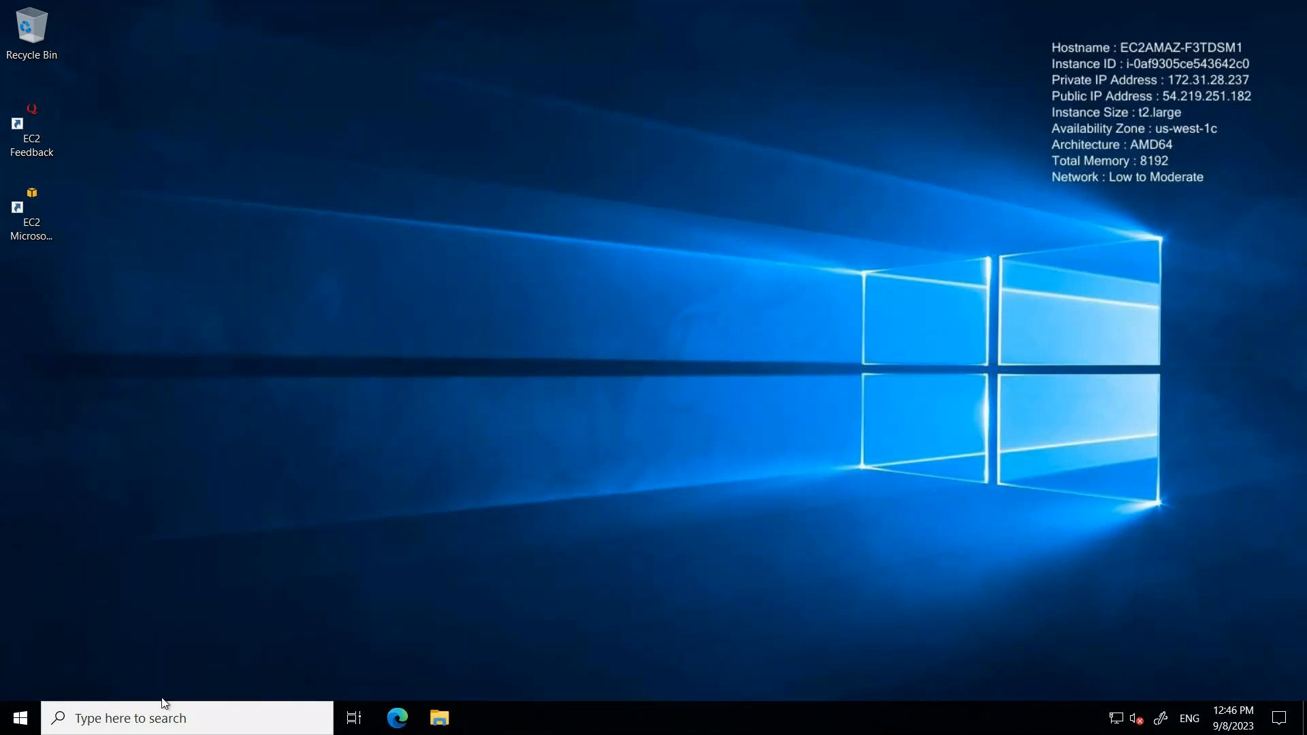
{"action": "left_click", "coordinate": [222, 725]}
{"action": "type", "text": "sess"}
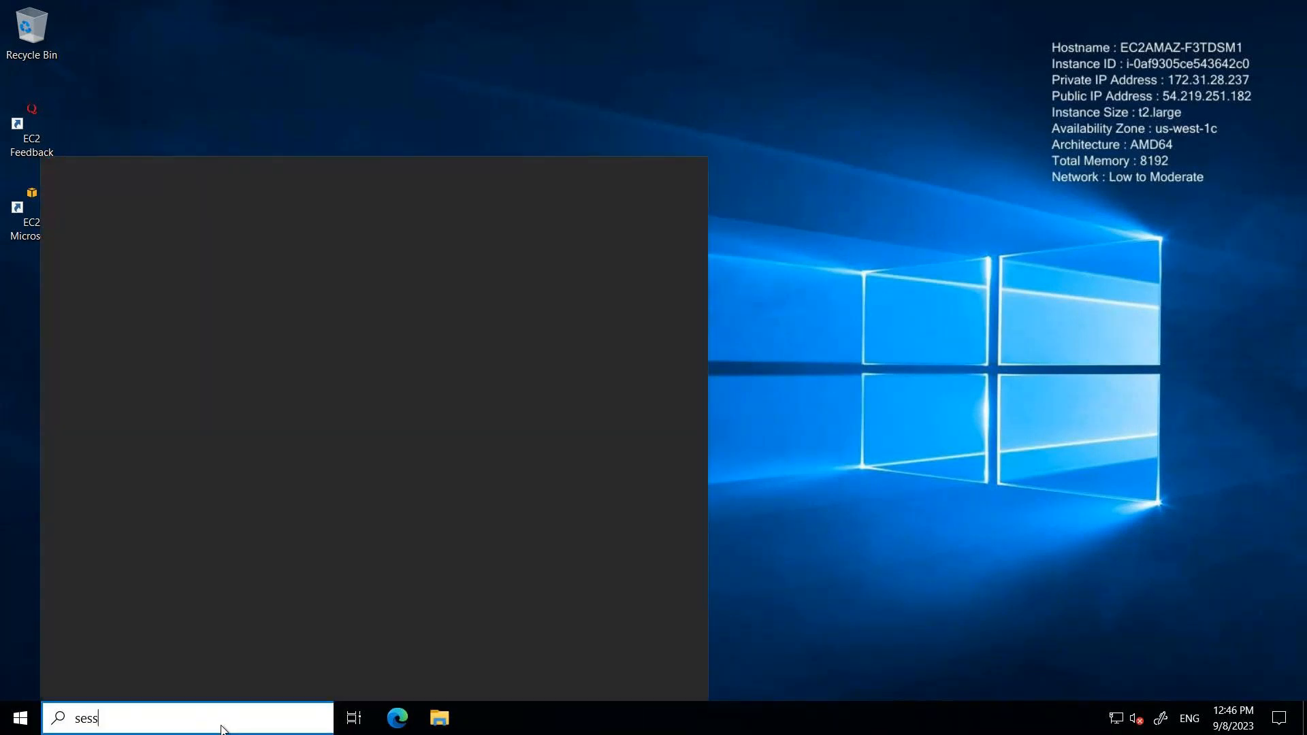
{"action": "type", "text": "ion"}
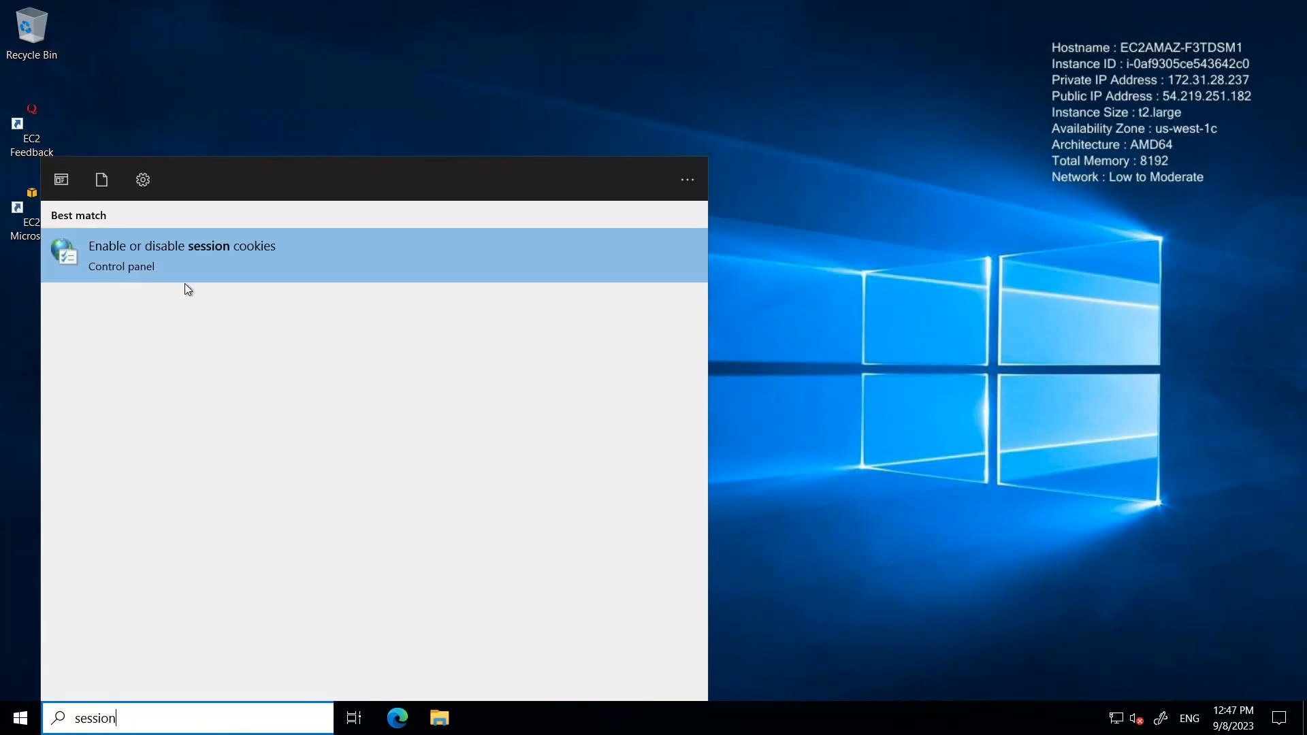
{"action": "key", "text": "BackSpace"}
{"action": "key", "text": "BackSpace"}
{"action": "key", "text": "BackSpace"}
{"action": "key", "text": "BackSpace"}
{"action": "key", "text": "BackSpace"}
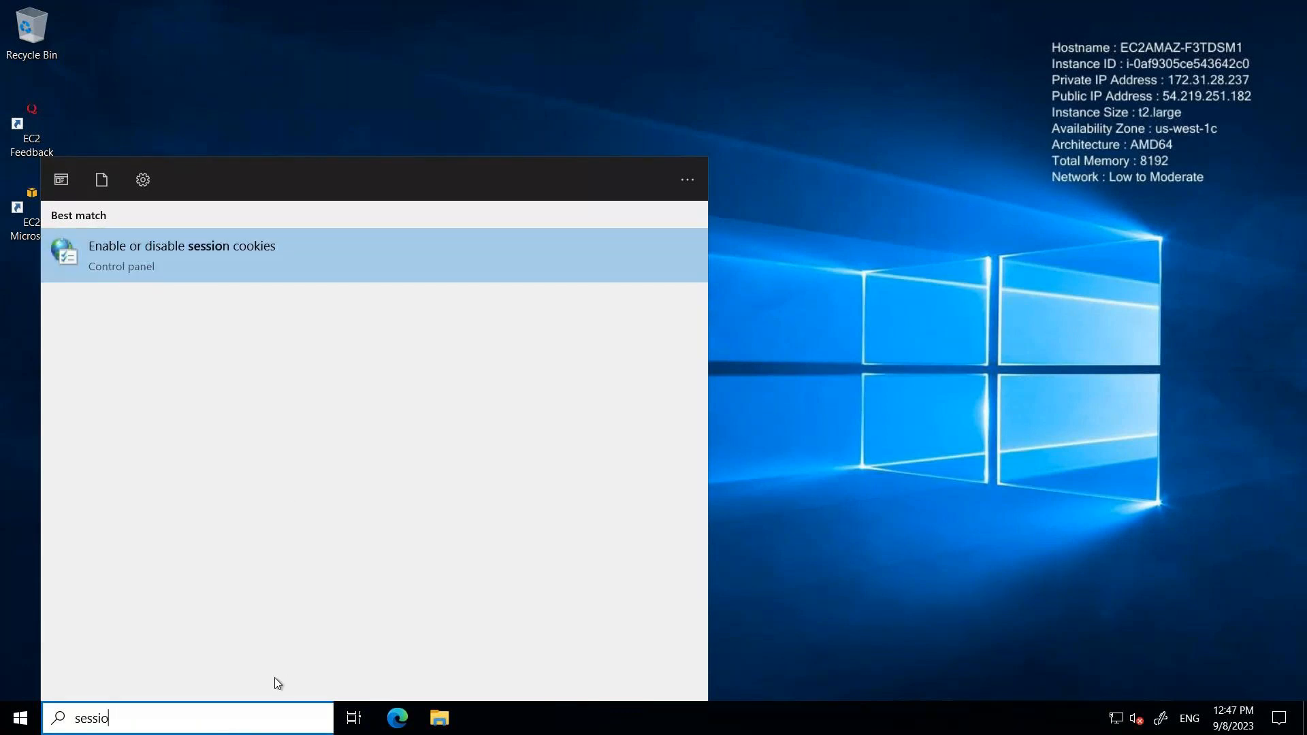
{"action": "type", "text": "r"}
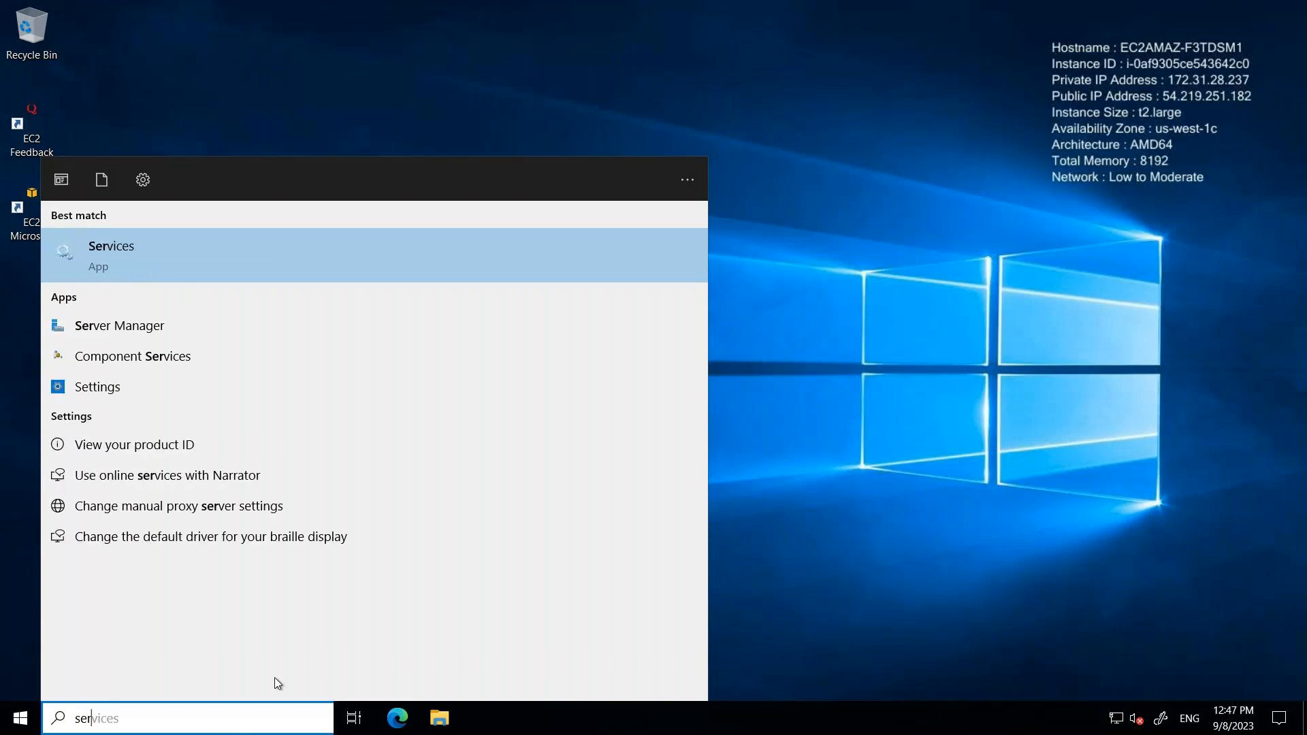
{"action": "left_click", "coordinate": [149, 324]}
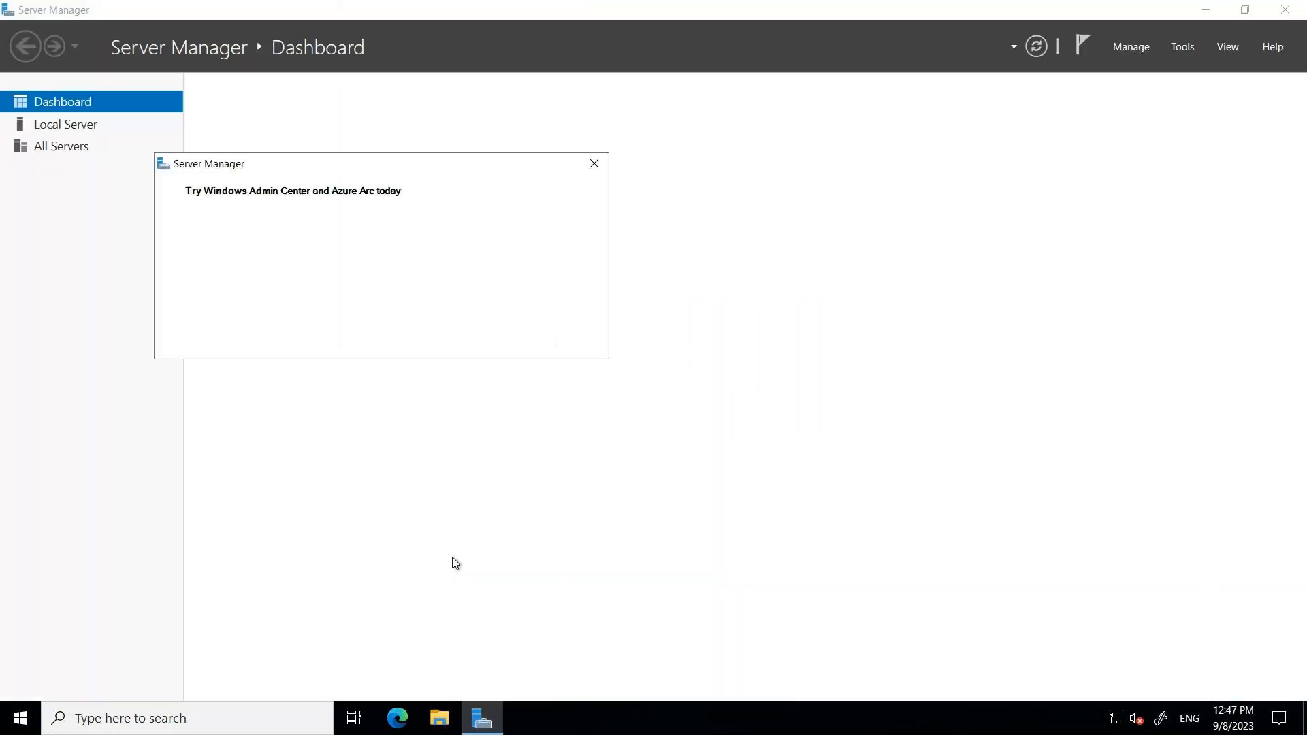
Dismiss the Windows Admin Center and inventory notices and start the Add Roles and Features wizard
{"action": "left_click", "coordinate": [594, 166]}
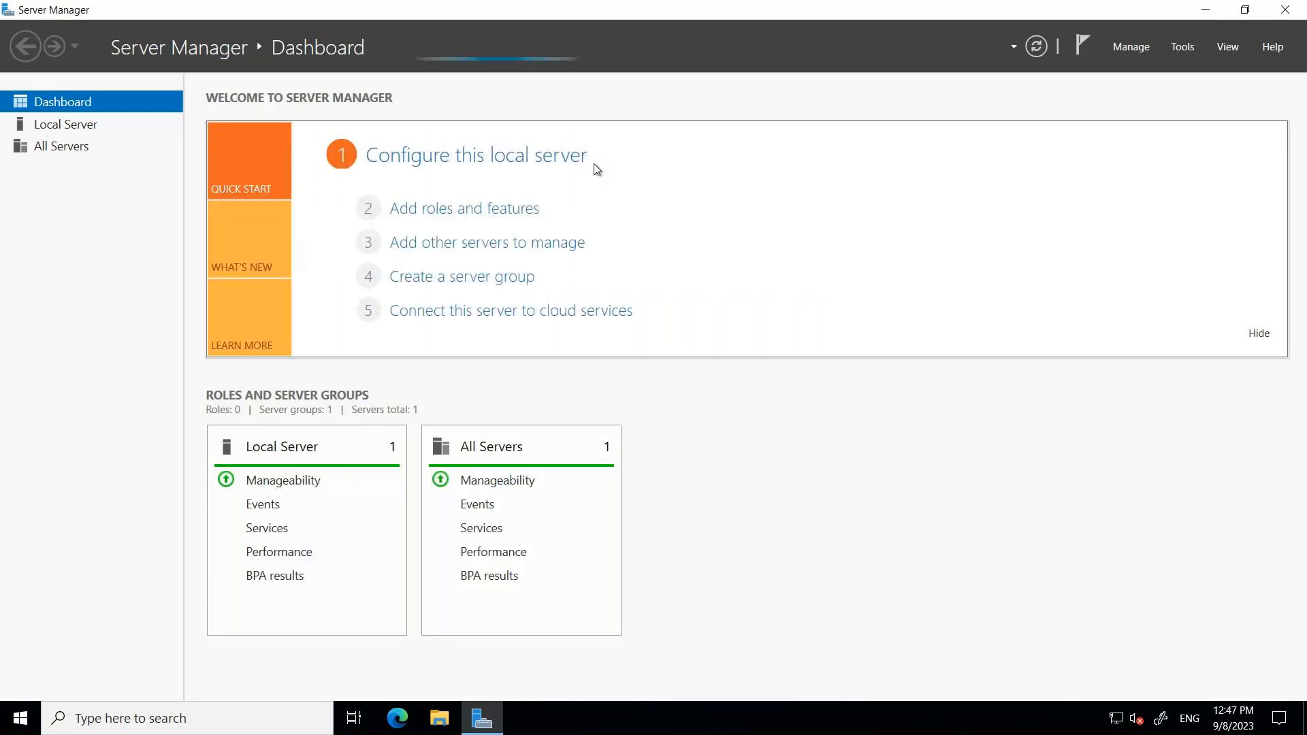
{"action": "left_click", "coordinate": [462, 211]}
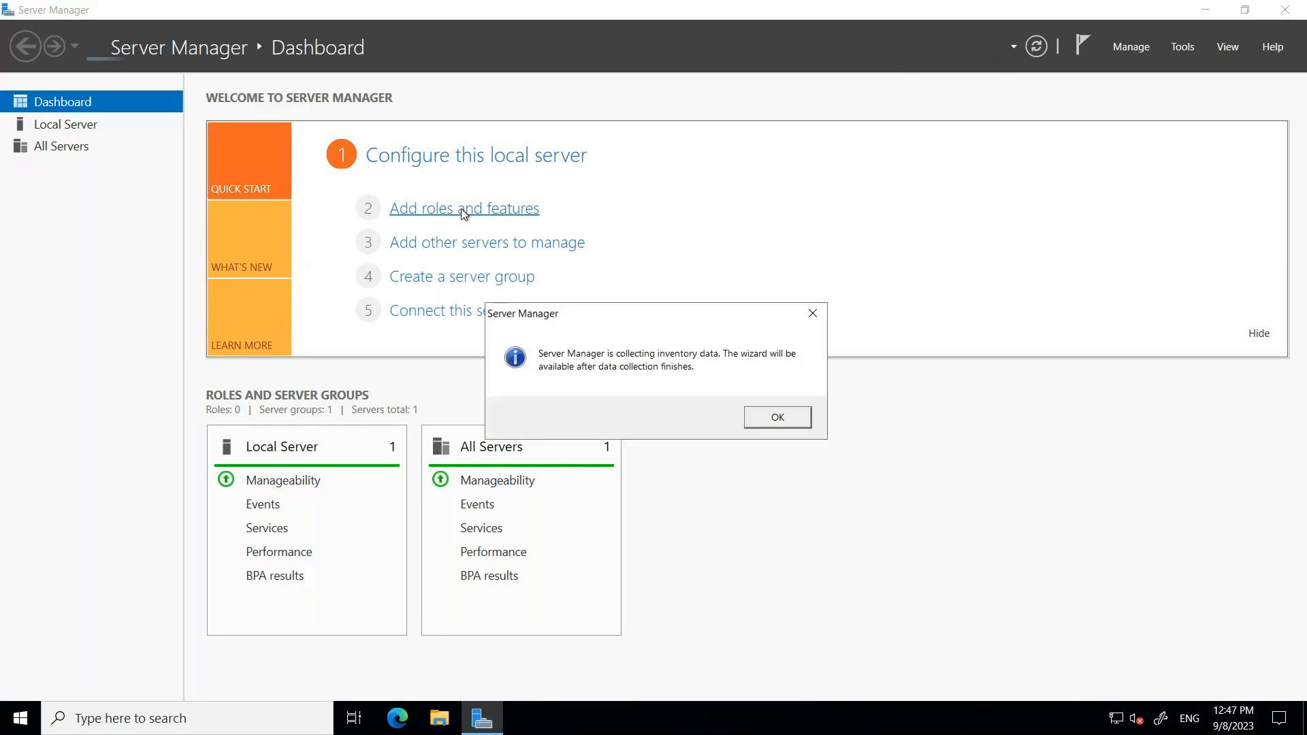
{"action": "left_click", "coordinate": [762, 416]}
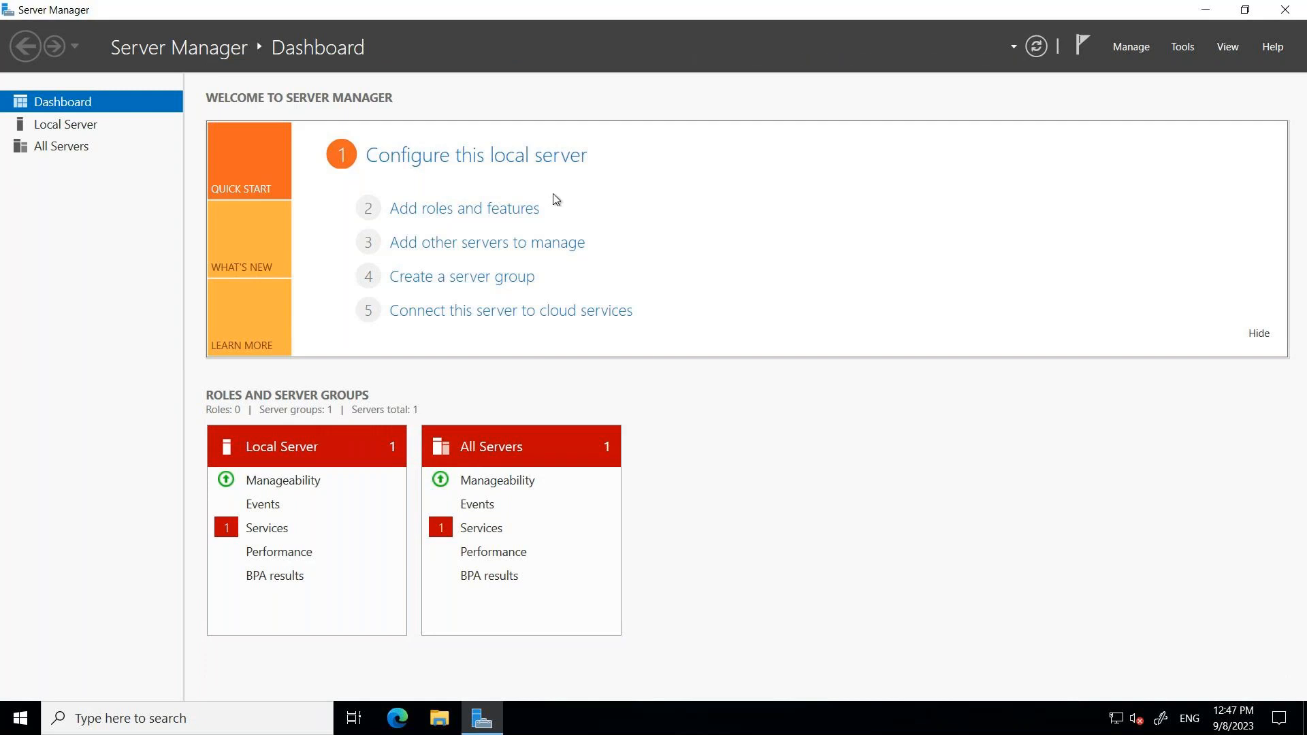
{"action": "left_click", "coordinate": [508, 216]}
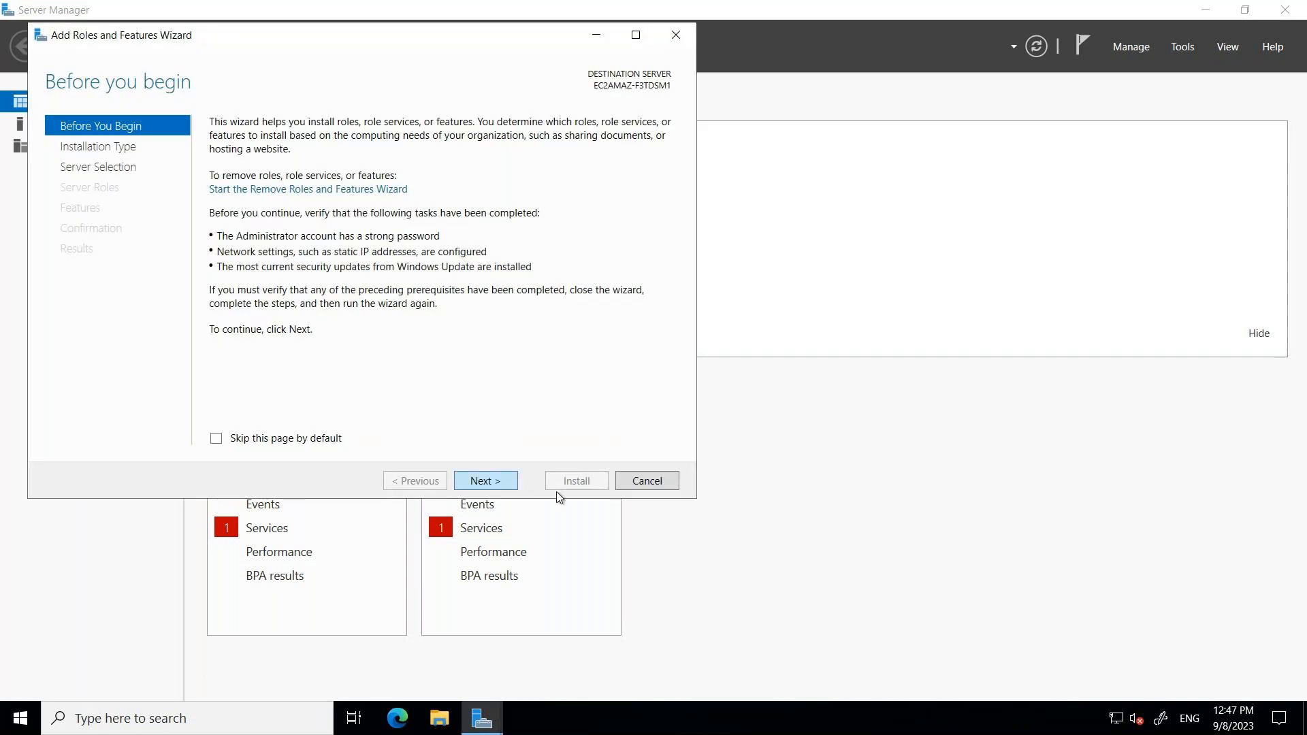
Advance to server roles and check Web Server (IIS) with its management tools
{"action": "left_click", "coordinate": [492, 481]}
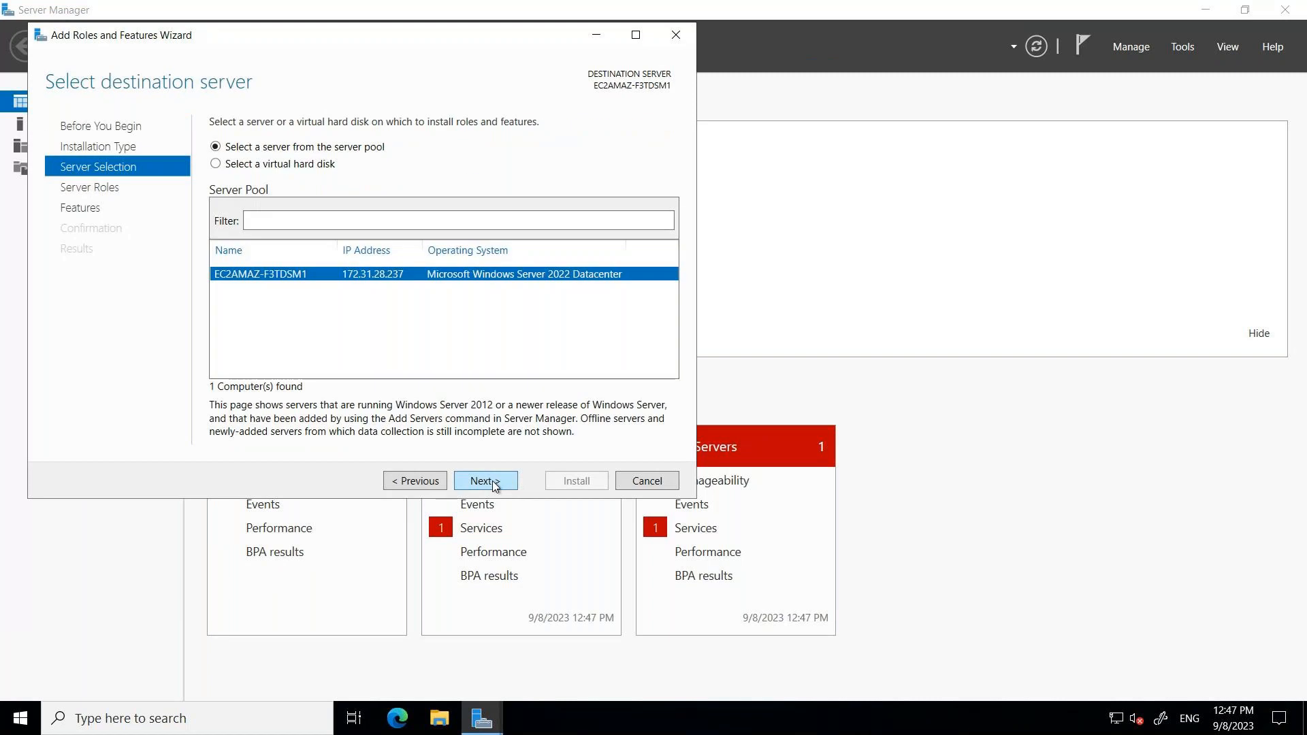
{"action": "left_click", "coordinate": [492, 481]}
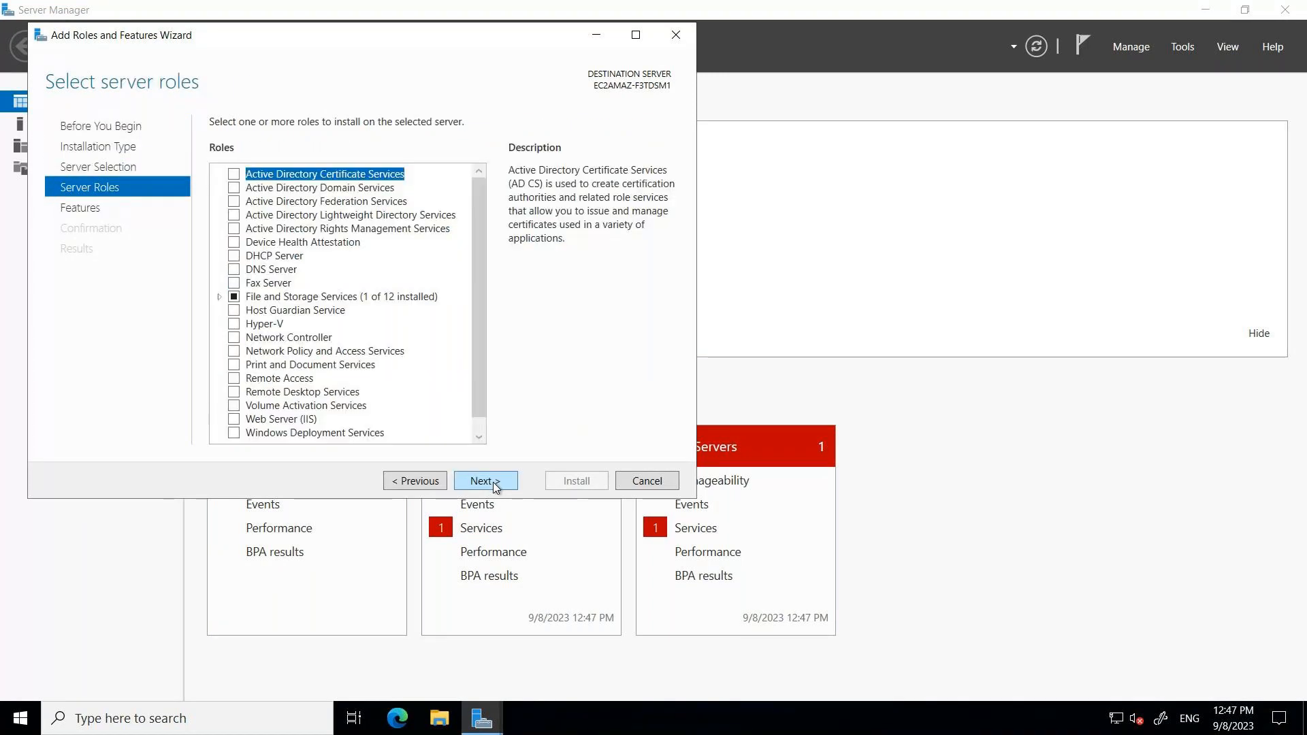
{"action": "scroll", "coordinate": [356, 409], "scroll_direction": "down", "scroll_amount": 1}
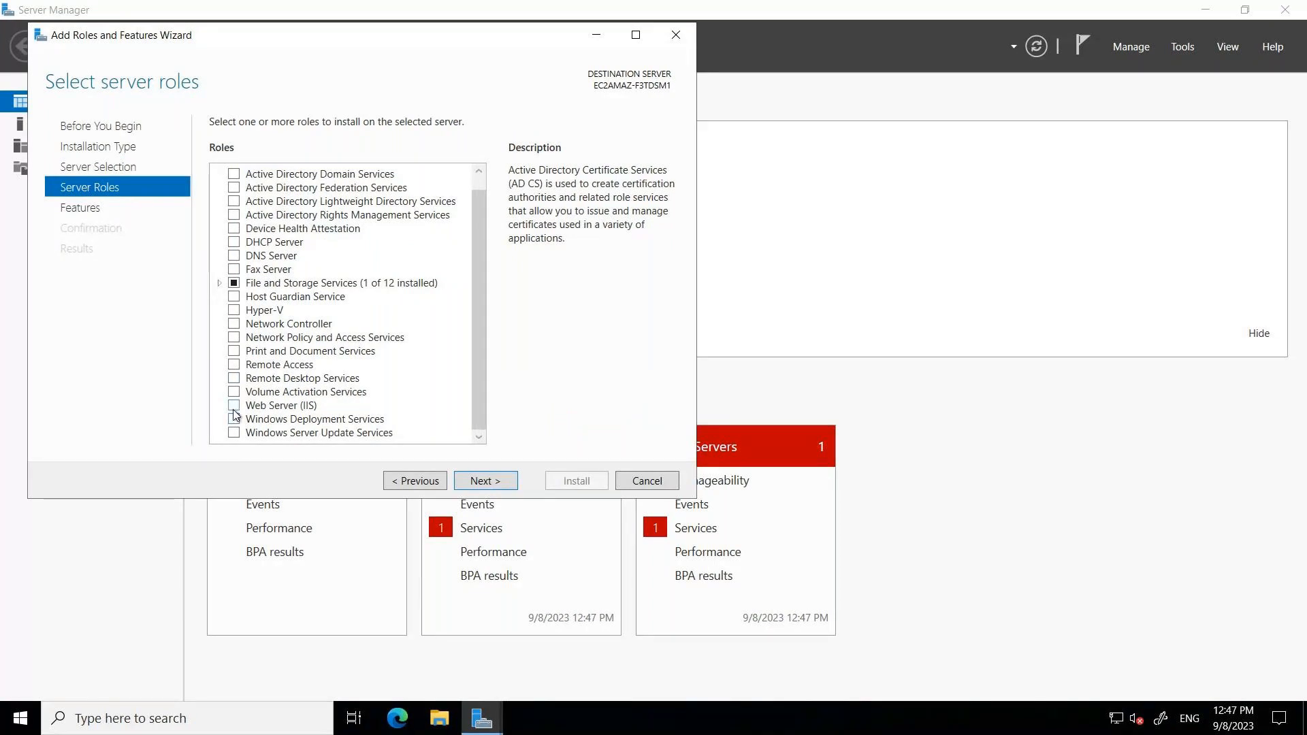
{"action": "left_click", "coordinate": [234, 406]}
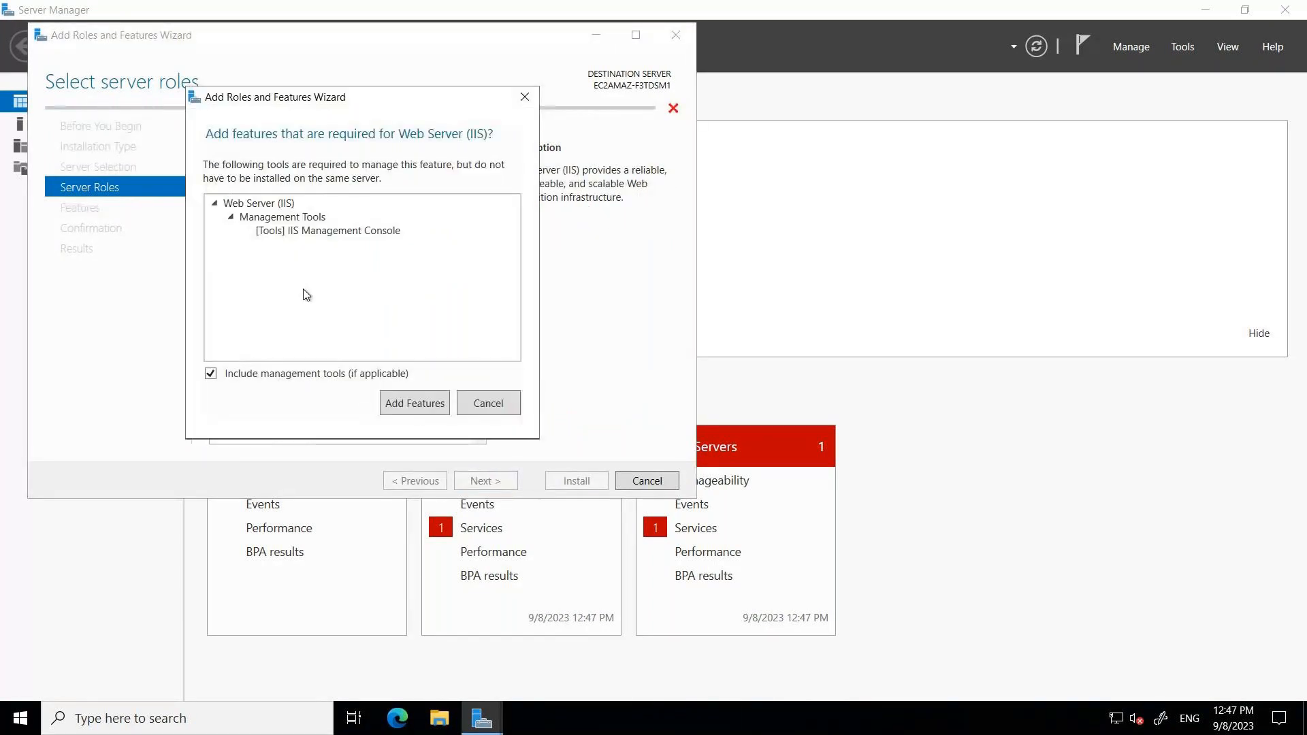
{"action": "left_click", "coordinate": [415, 403]}
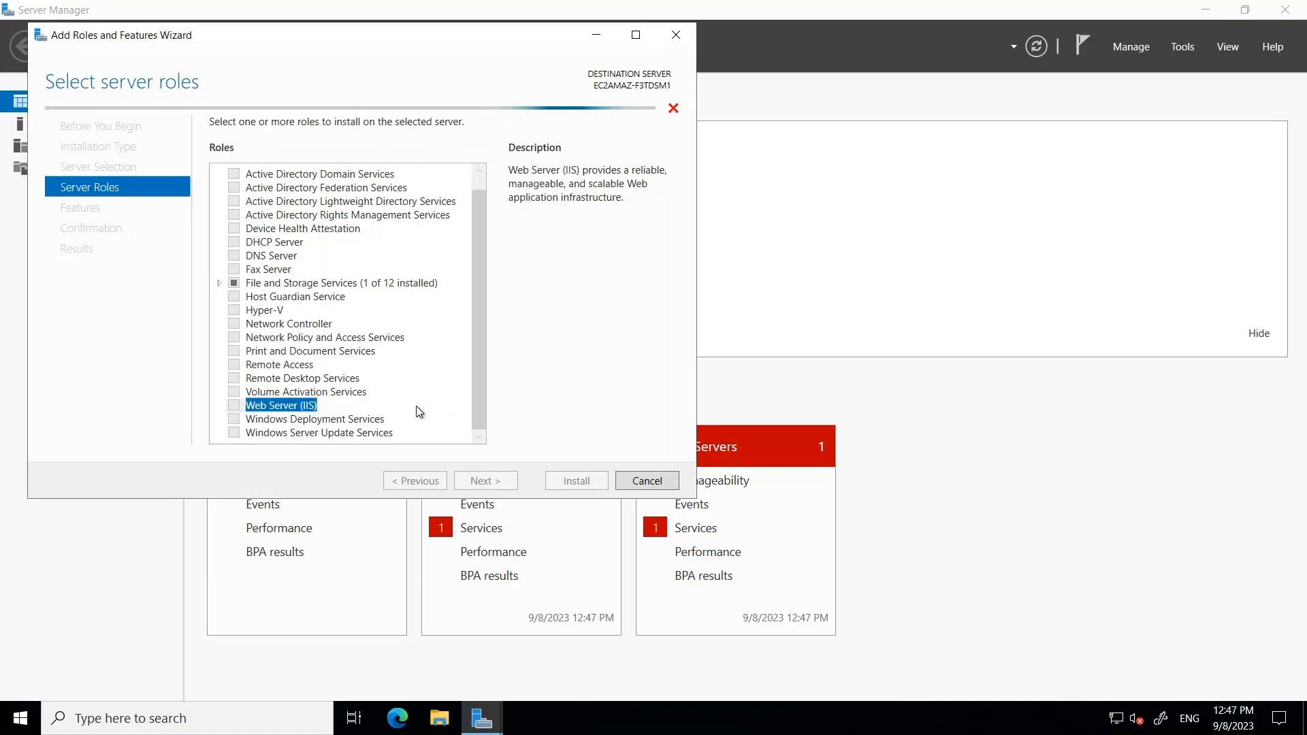
{"action": "left_click", "coordinate": [492, 481]}
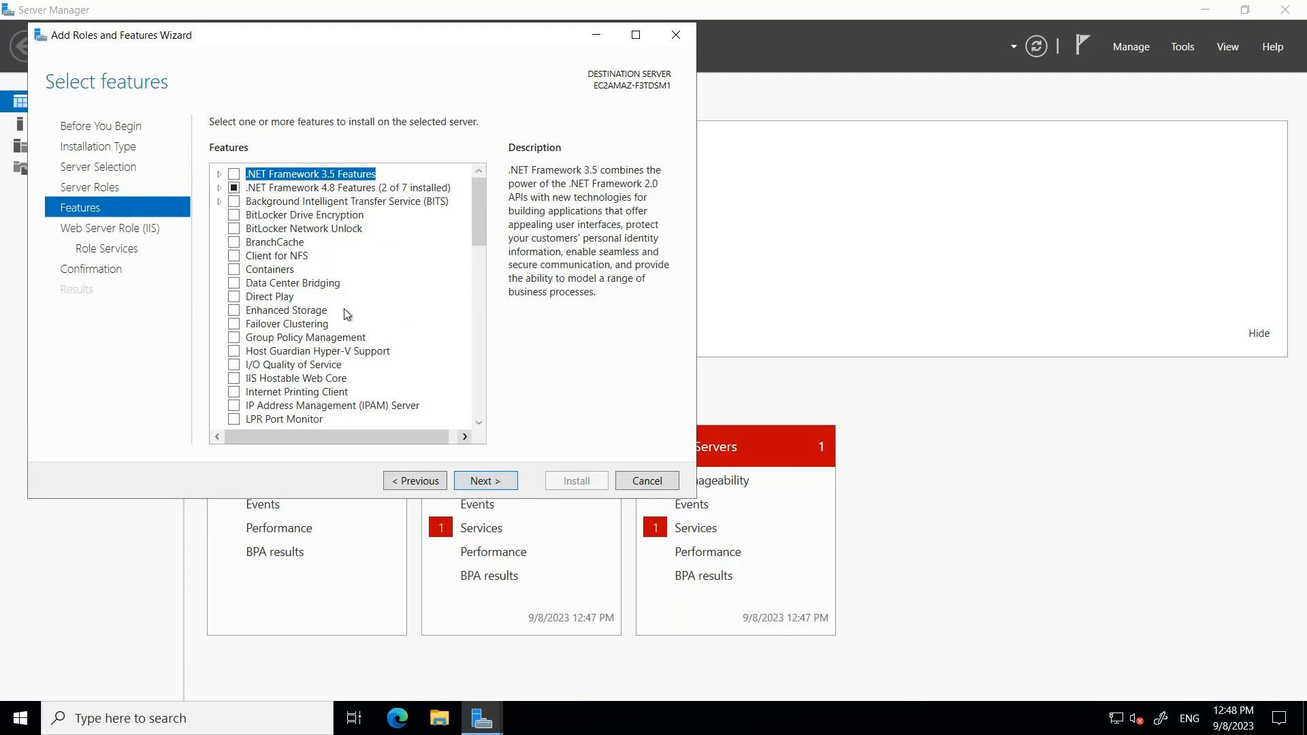
Include .NET Framework 3.5 Features and advance to the IIS role services page
{"action": "left_click", "coordinate": [234, 176]}
{"action": "left_click", "coordinate": [500, 481]}
{"action": "left_click", "coordinate": [495, 483]}
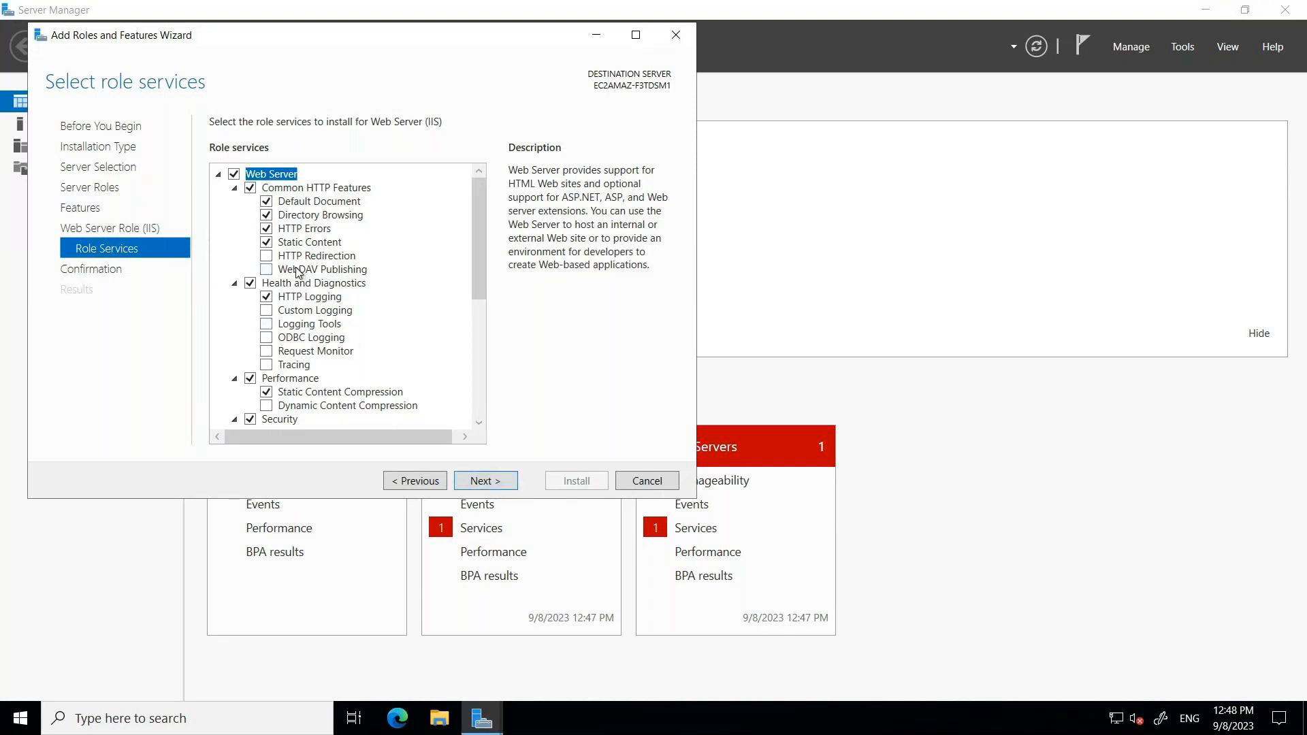
Add HTTP Redirection, WebDAV Publishing, Custom Logging, Logging Tools and ODBC Logging, then start installing
{"action": "left_click", "coordinate": [269, 257]}
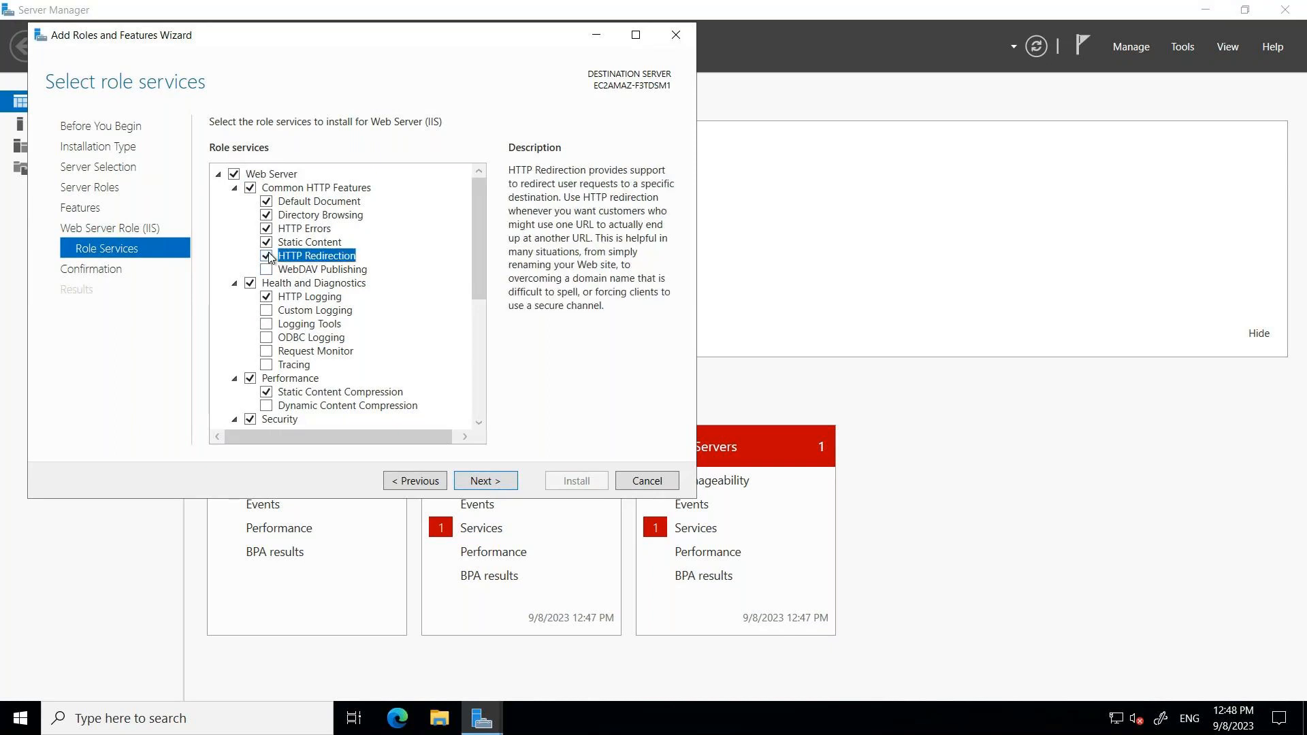
{"action": "left_click", "coordinate": [267, 270]}
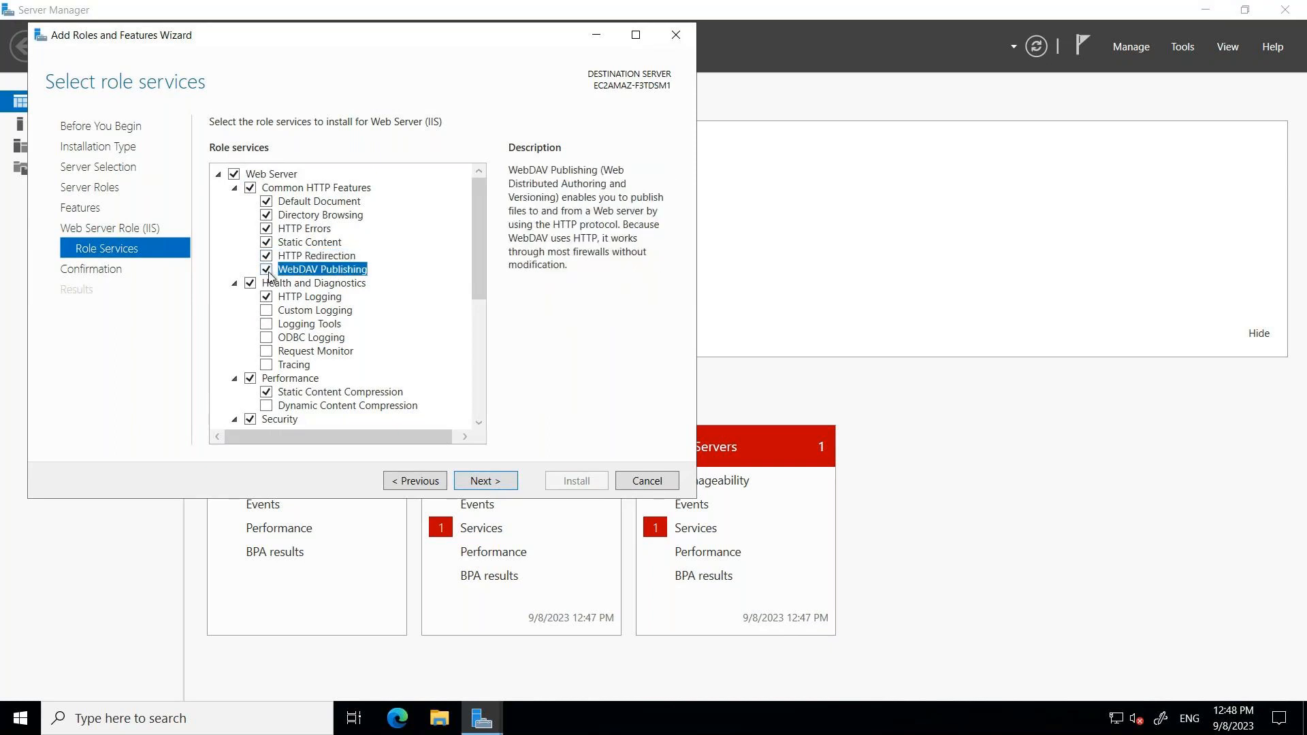
{"action": "left_click", "coordinate": [266, 312]}
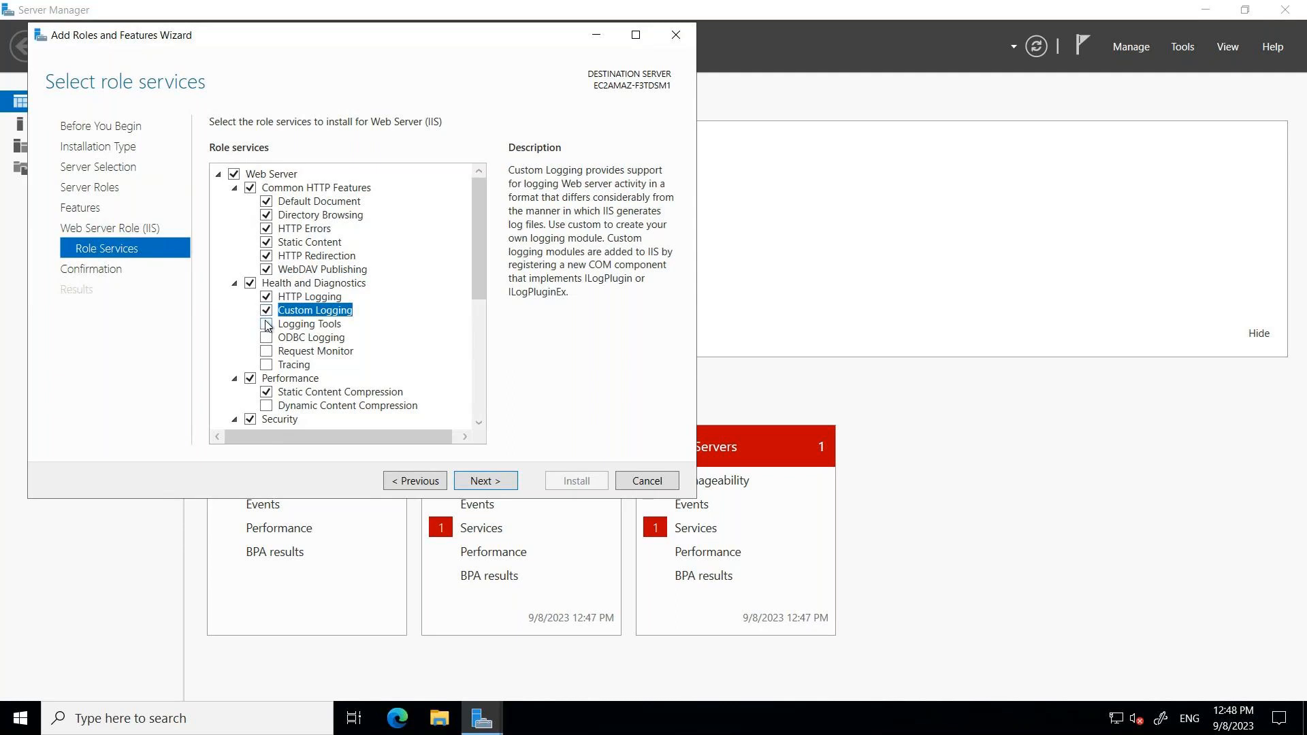
{"action": "left_click", "coordinate": [266, 324]}
{"action": "left_click", "coordinate": [266, 338]}
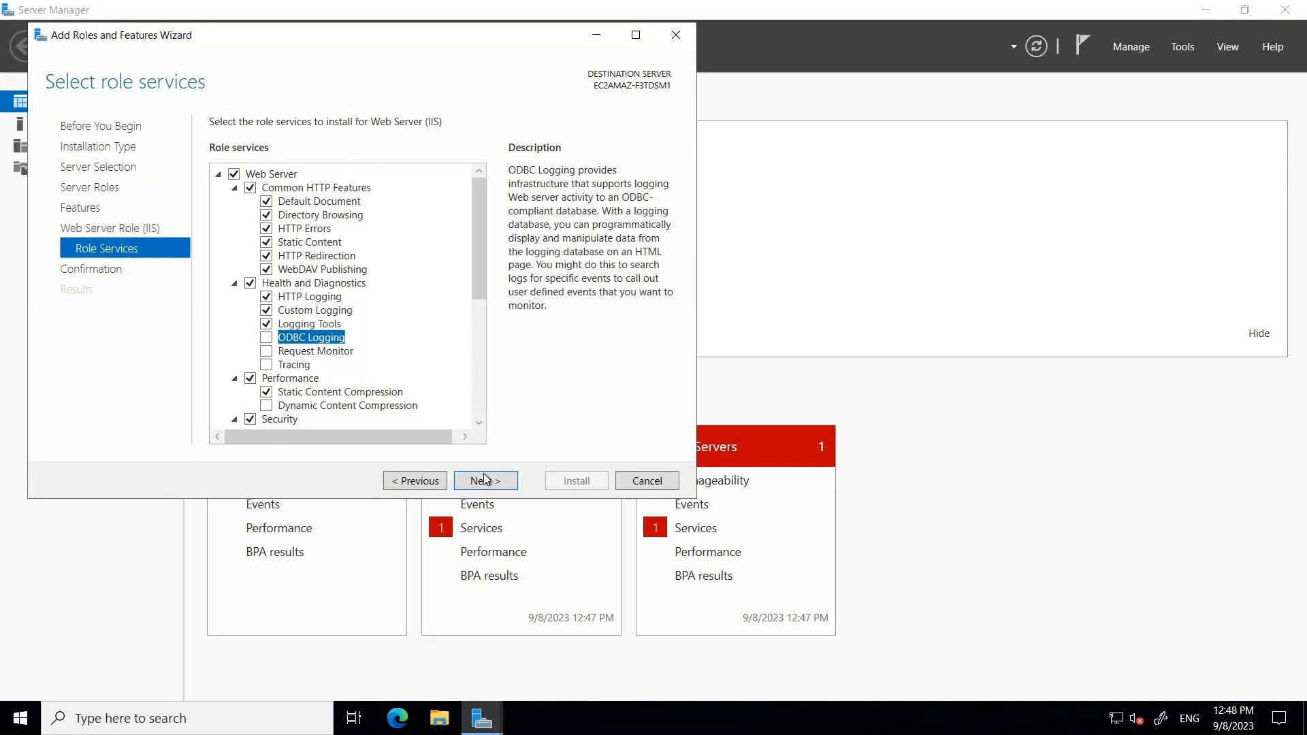
{"action": "left_click", "coordinate": [484, 480]}
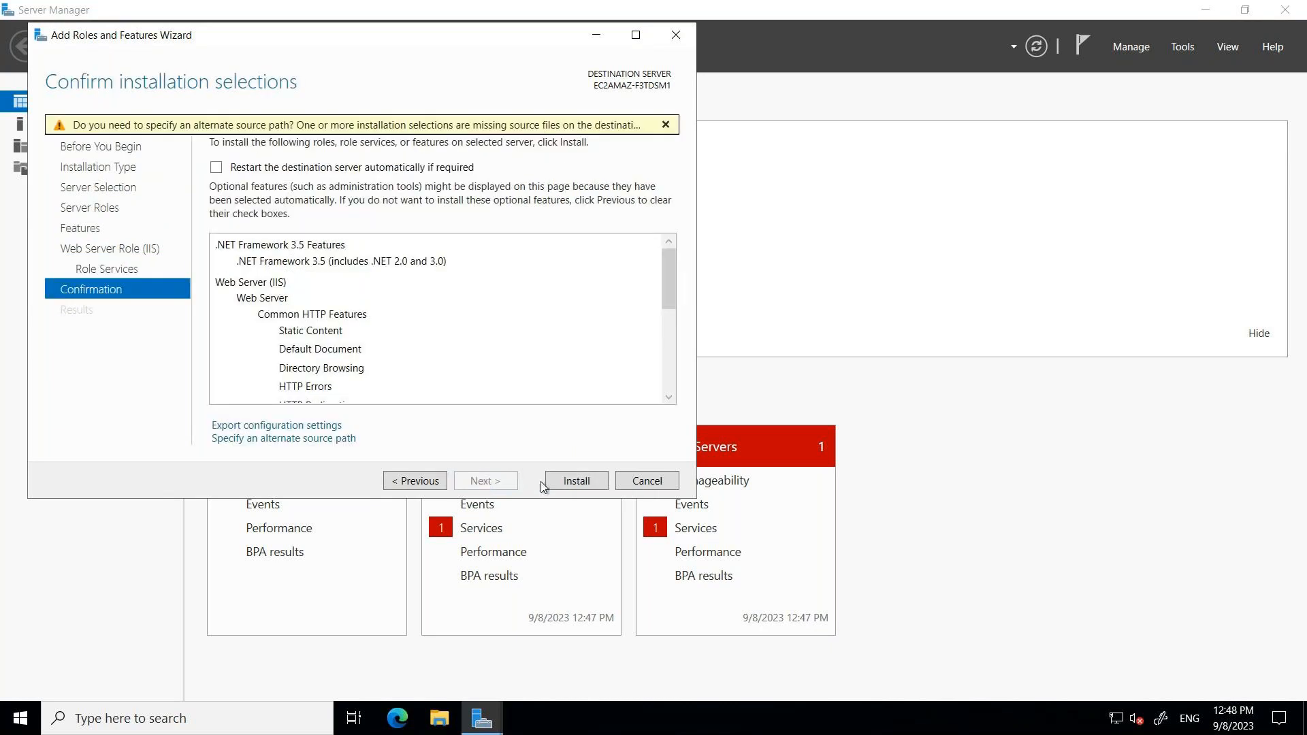
{"action": "left_click", "coordinate": [581, 482]}
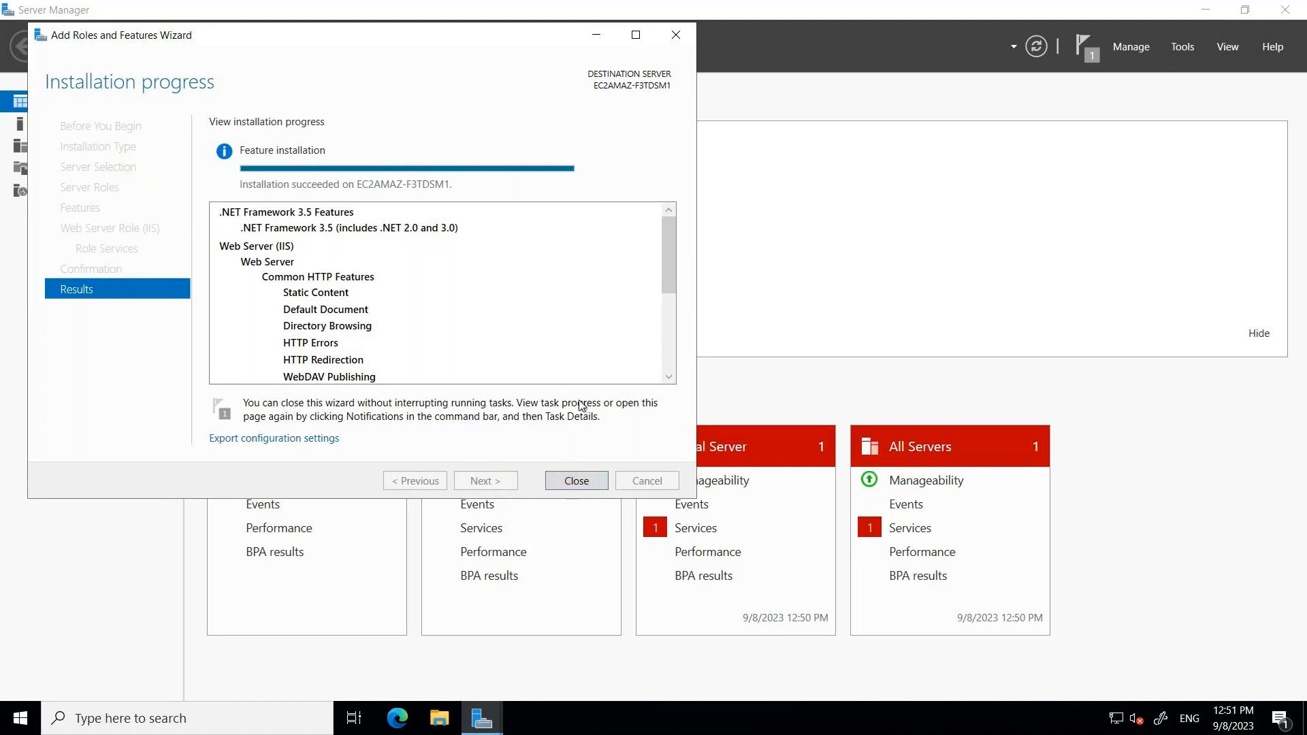
Close the Add Roles and Features wizard after the installation succeeds
{"action": "left_click", "coordinate": [584, 478]}
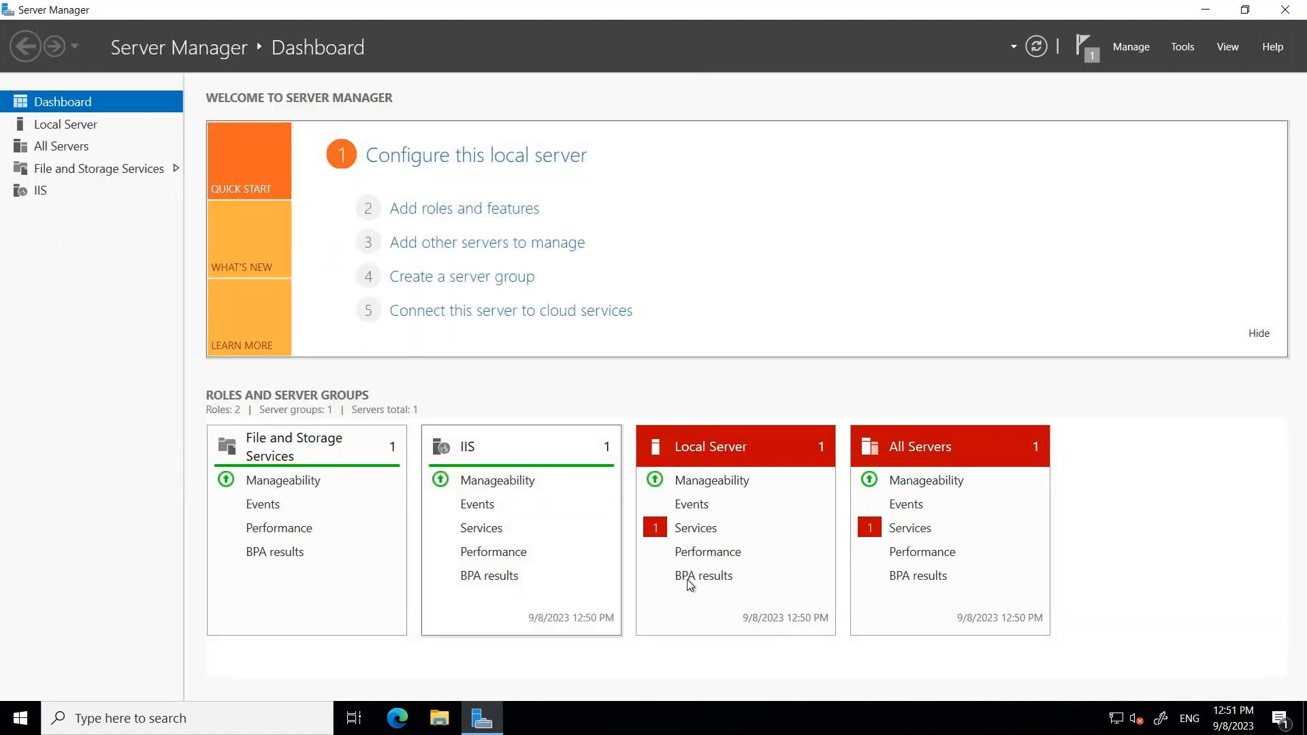
Minimize Server Manager and the Remote Desktop session to return to the local AWS page
{"action": "left_click", "coordinate": [1206, 14]}
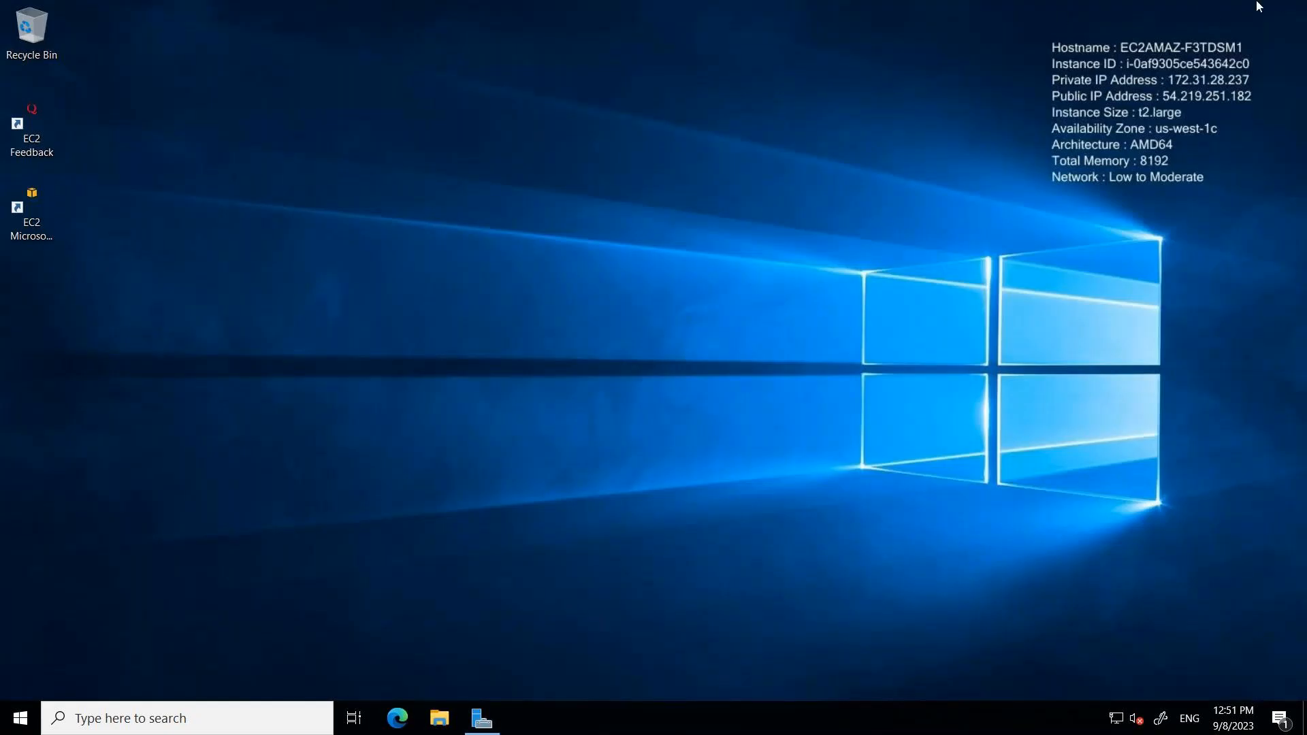
{"action": "mouse_move", "coordinate": [1274, 1]}
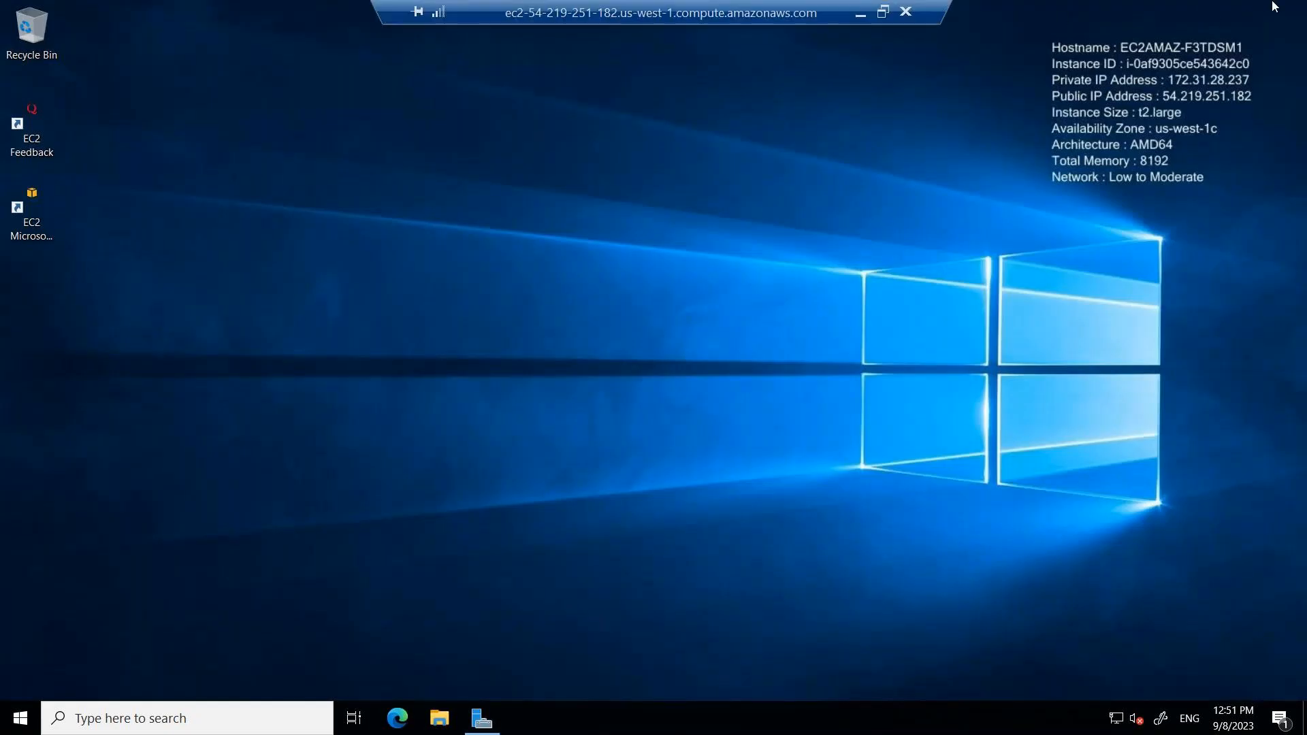
{"action": "left_click", "coordinate": [859, 13]}
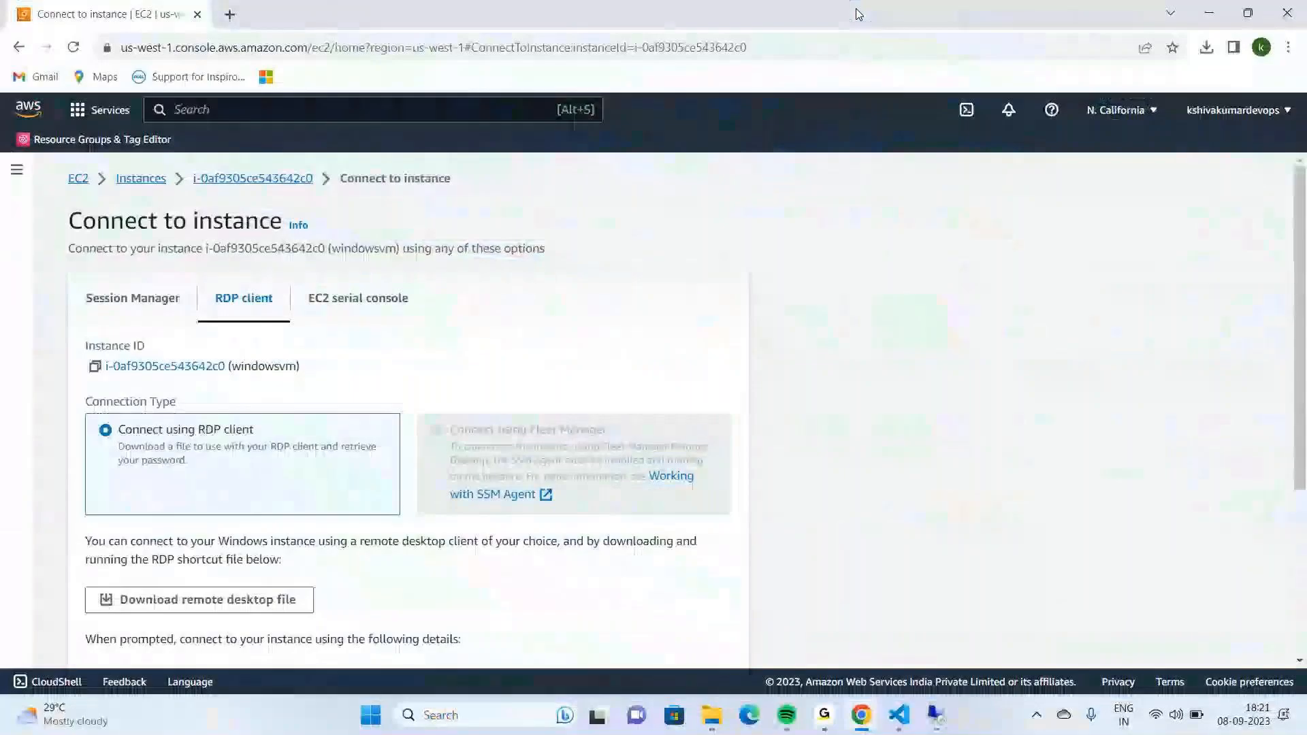
Copy windowsvm's public IPv4 address from its Networking details in the Instances list, then open a new tab
{"action": "left_click", "coordinate": [140, 179]}
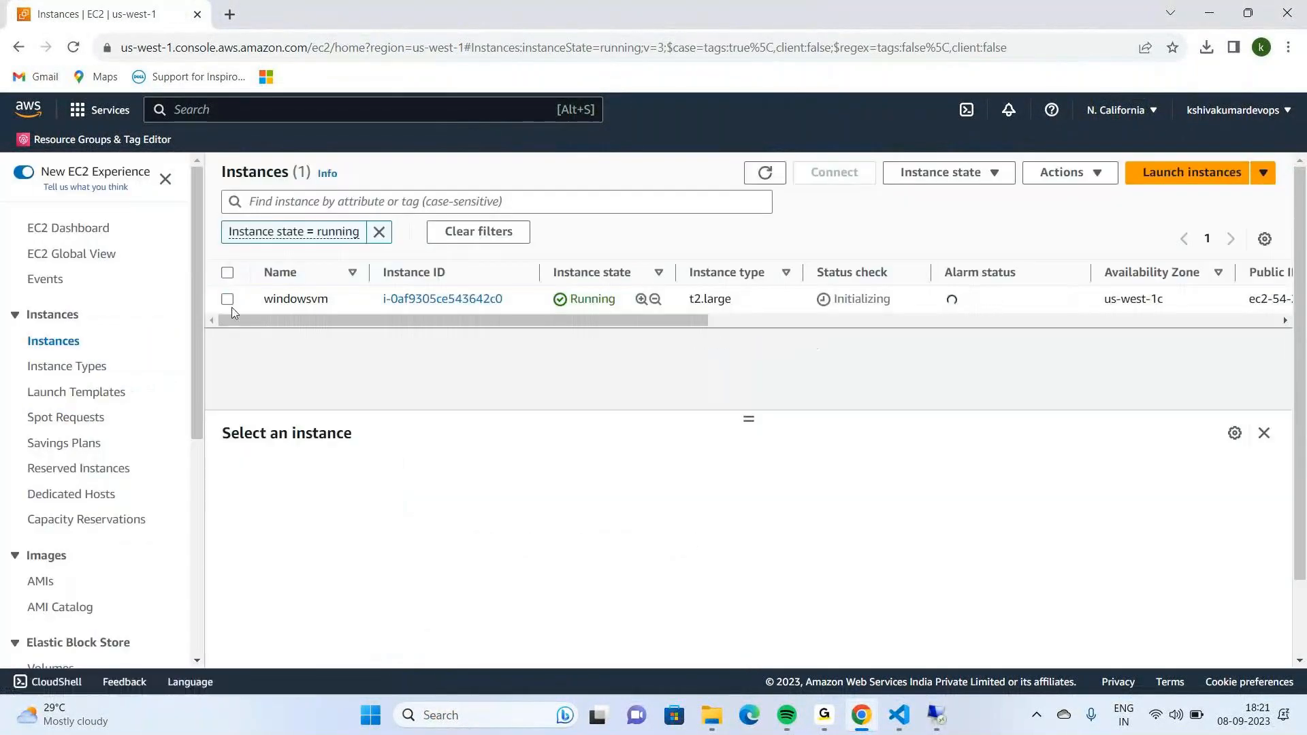
{"action": "left_click", "coordinate": [228, 300]}
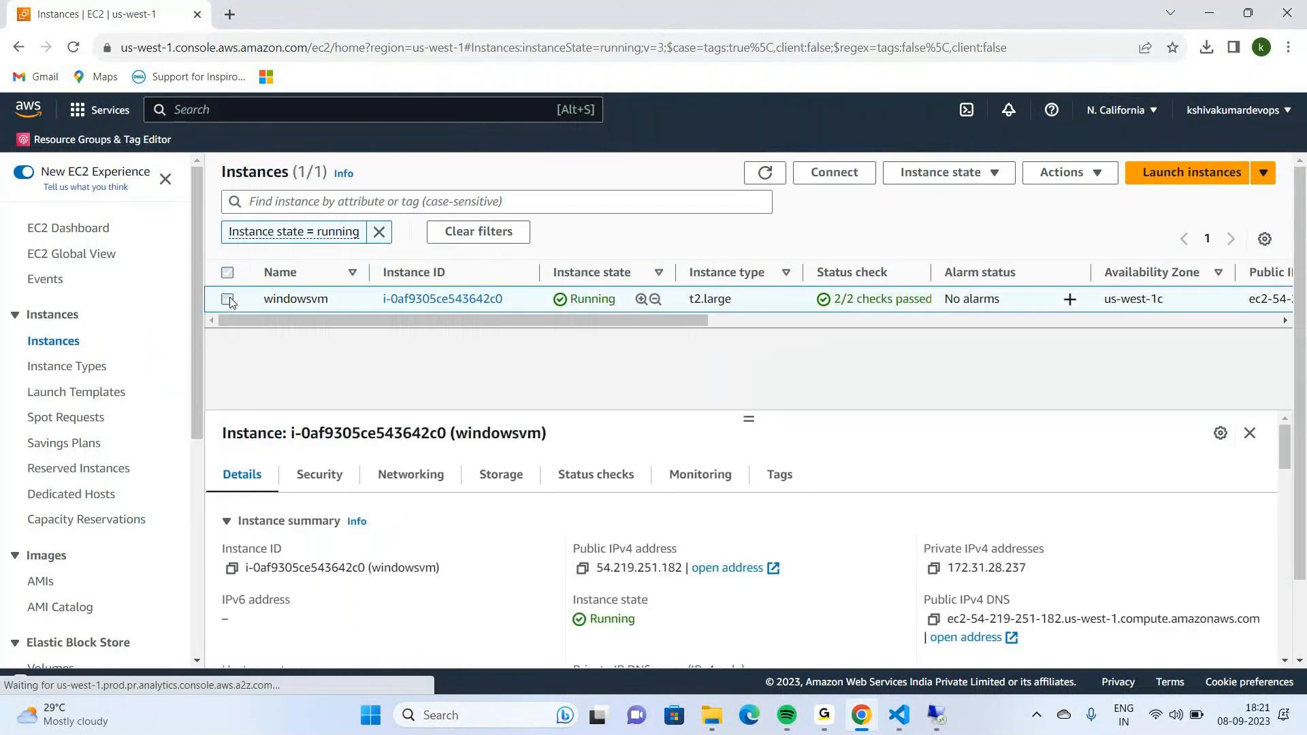
{"action": "left_click", "coordinate": [436, 482]}
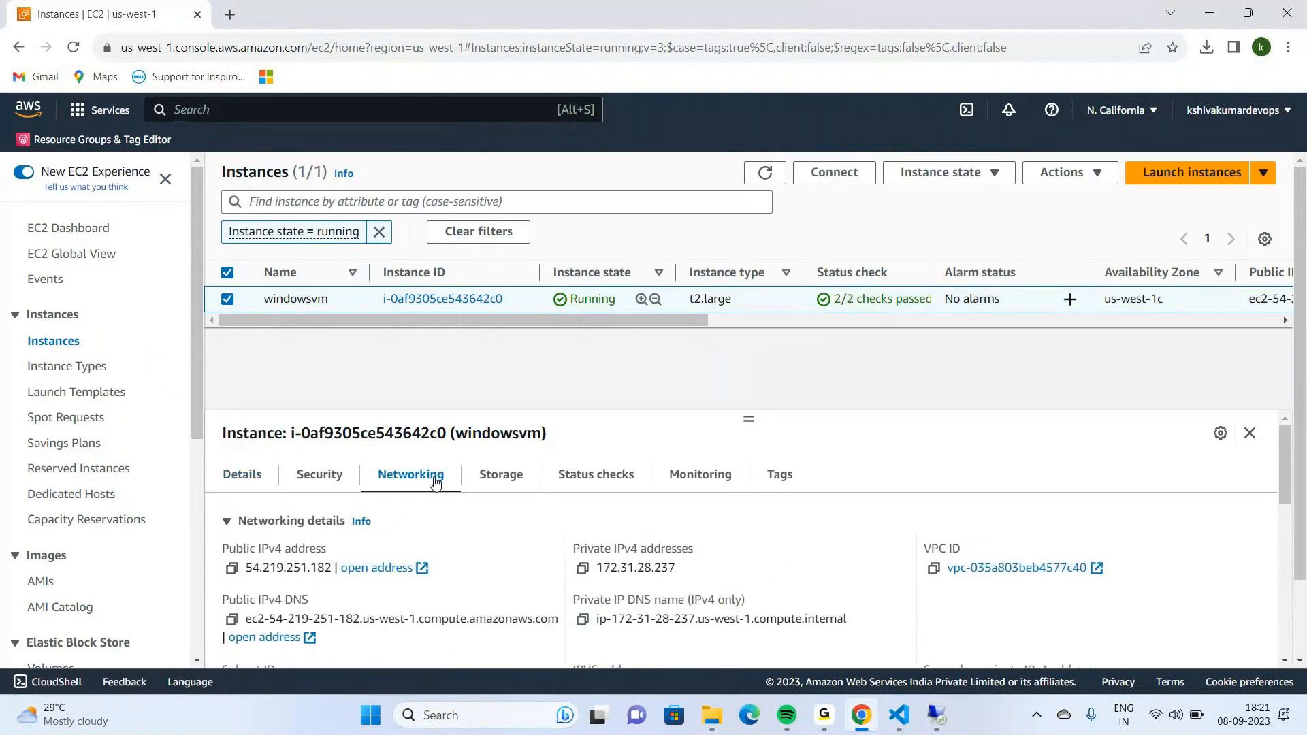
{"action": "left_click", "coordinate": [232, 568]}
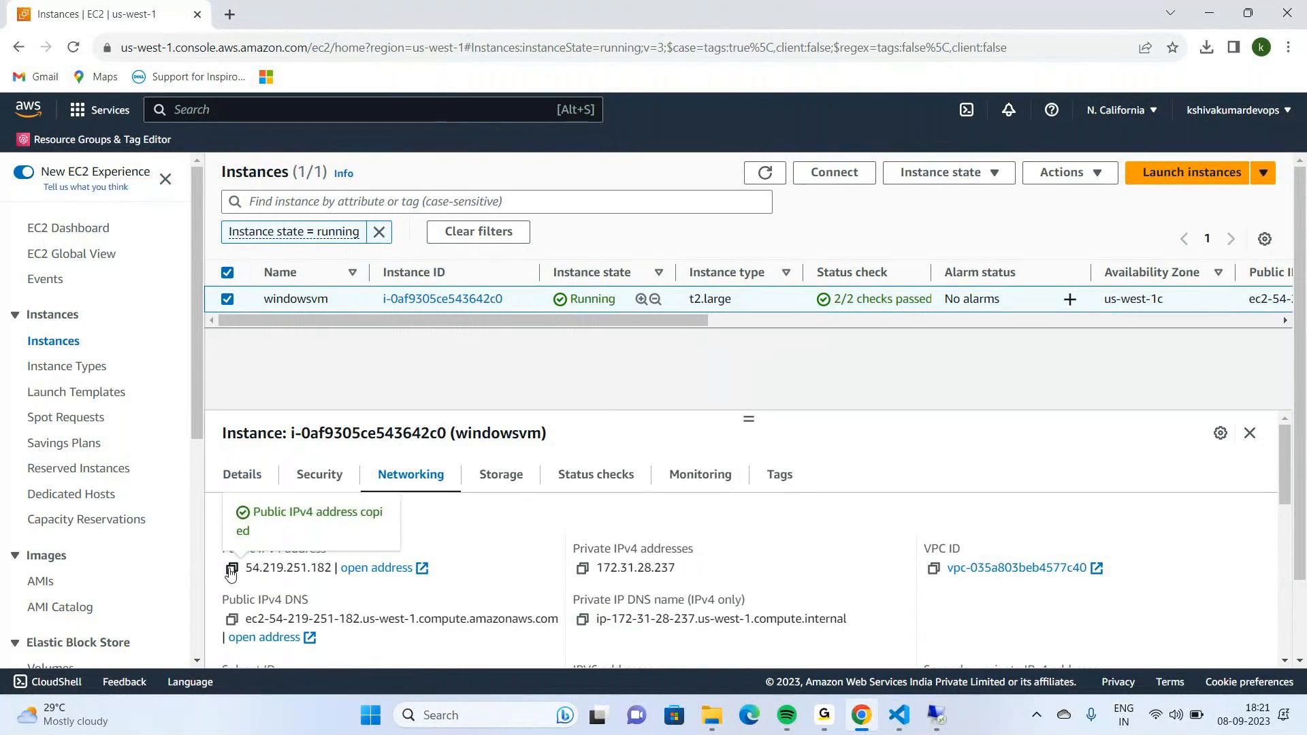
{"action": "left_click", "coordinate": [712, 35]}
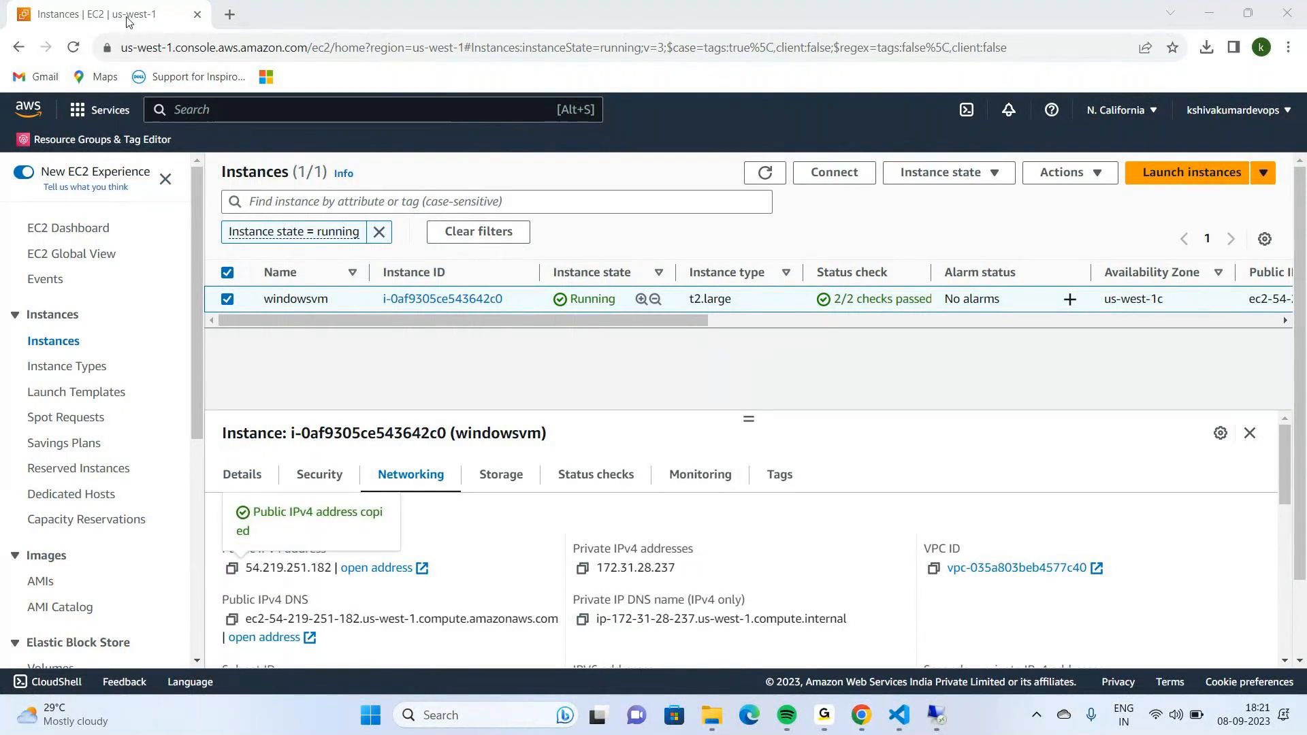
{"action": "left_click", "coordinate": [232, 15]}
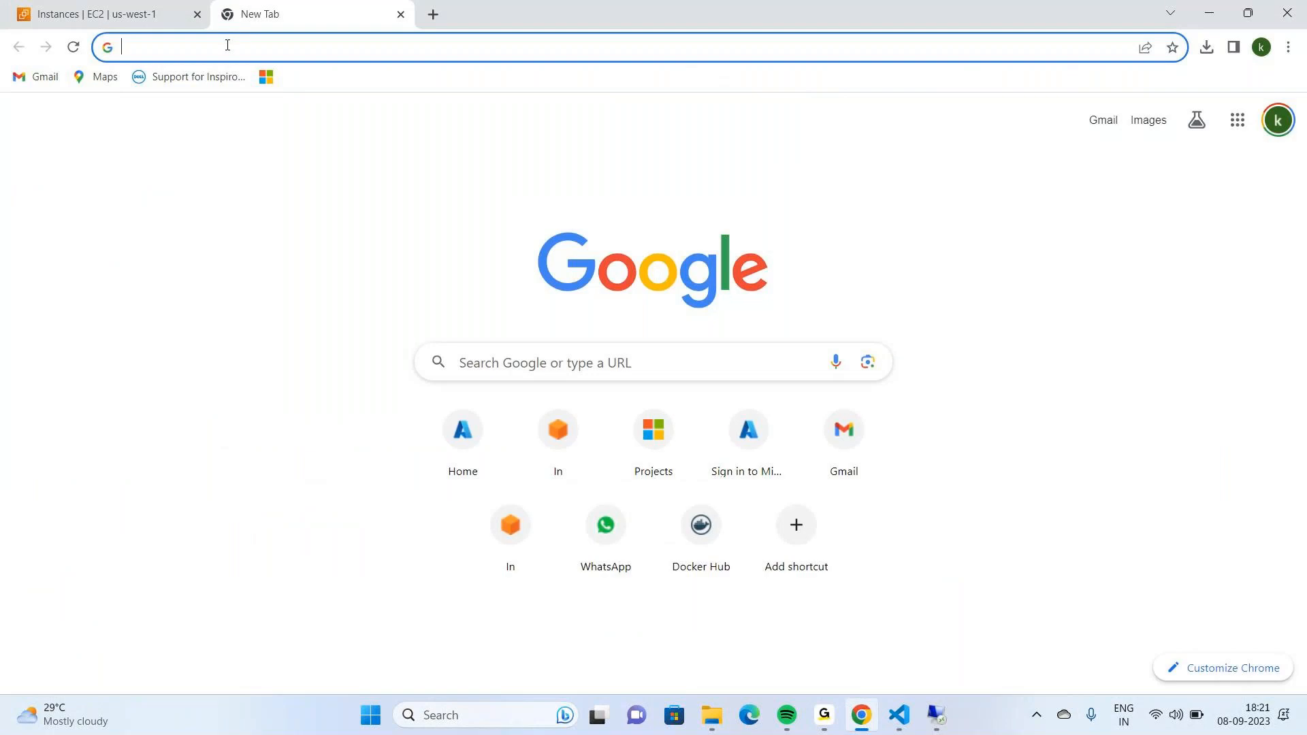
Paste the public IP 54.219.251.182 into Chrome and load the IIS Windows Server welcome page
{"action": "key", "text": "ctrl+v"}
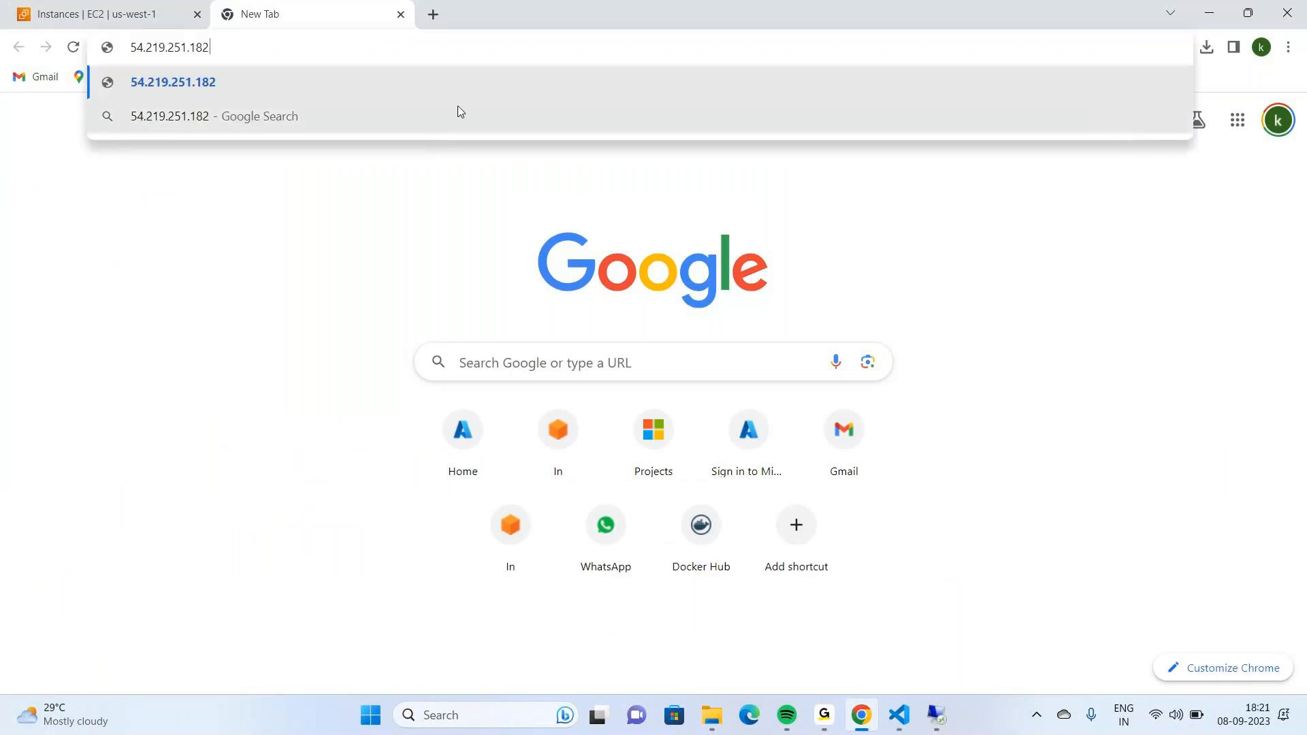
{"action": "key", "text": "Return"}
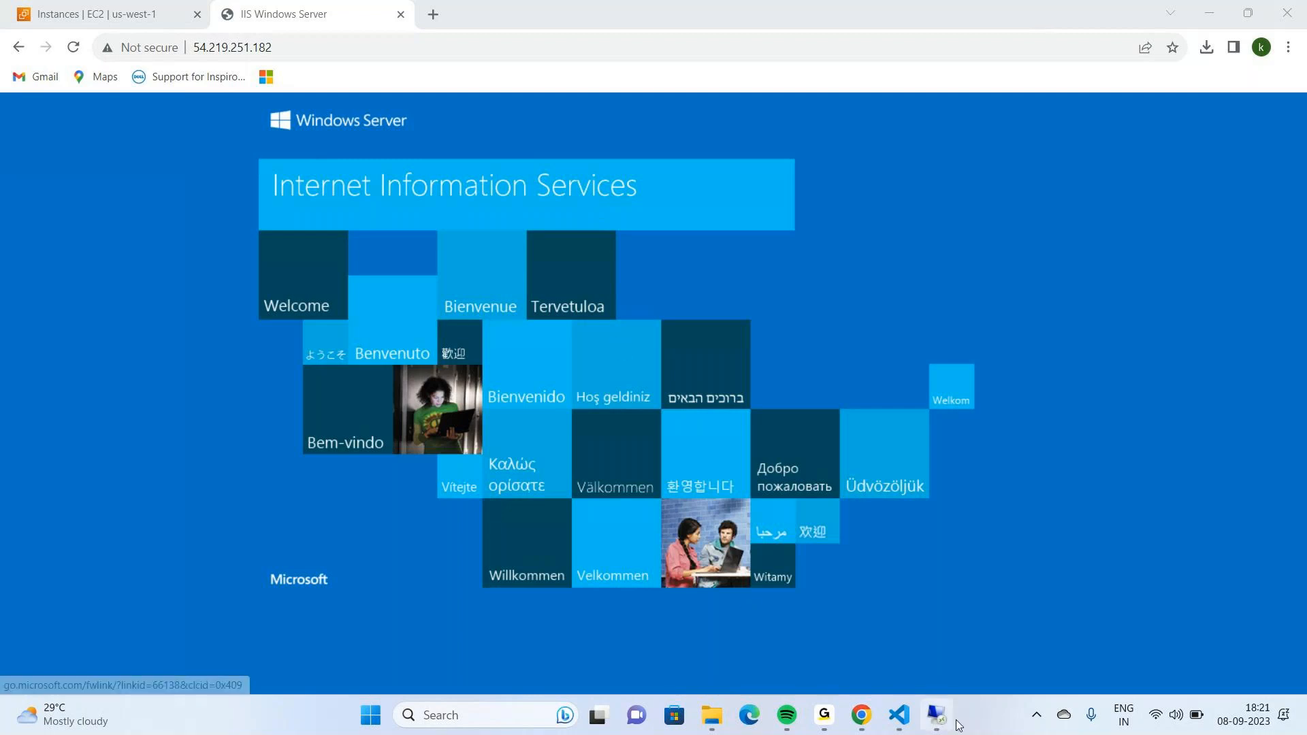
{"action": "mouse_move", "coordinate": [935, 718]}
{"action": "mouse_move", "coordinate": [861, 715]}
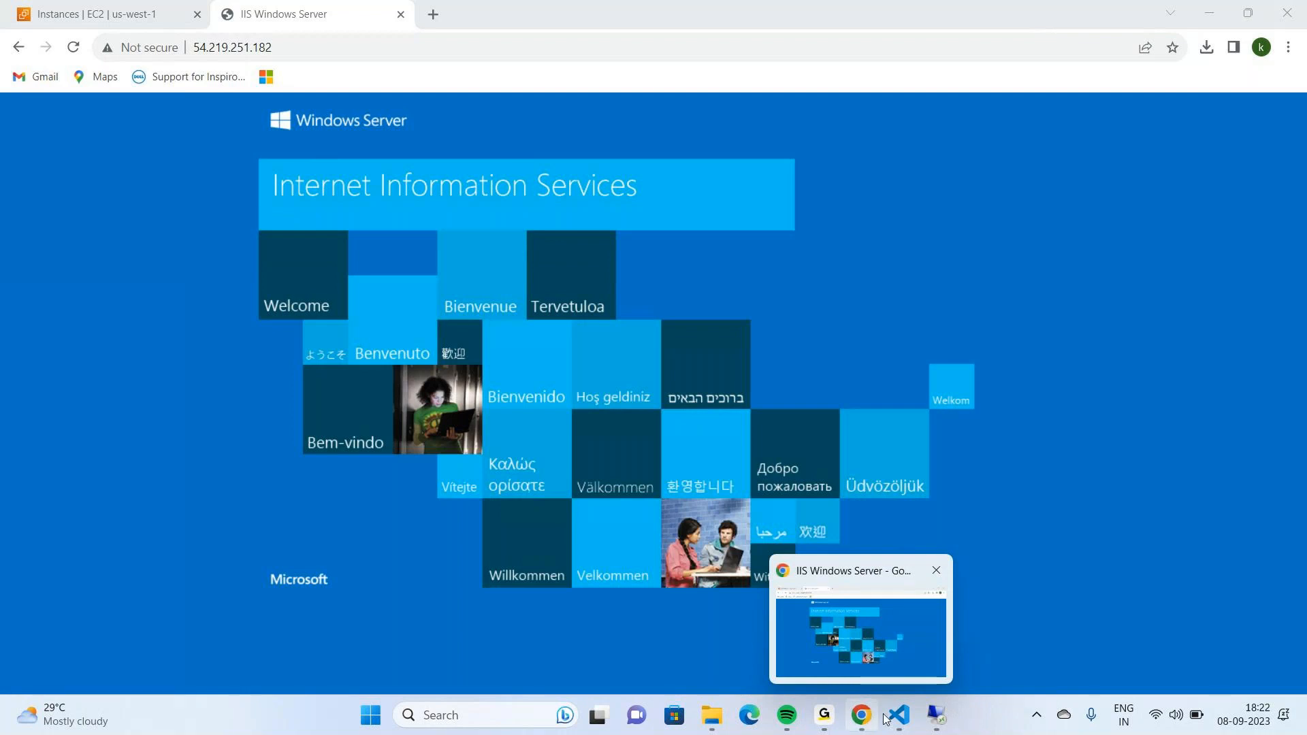
Add an indented note under the IIS item: 'setup IIS server from server manager as shown in session recording'
{"action": "left_click", "coordinate": [900, 696]}
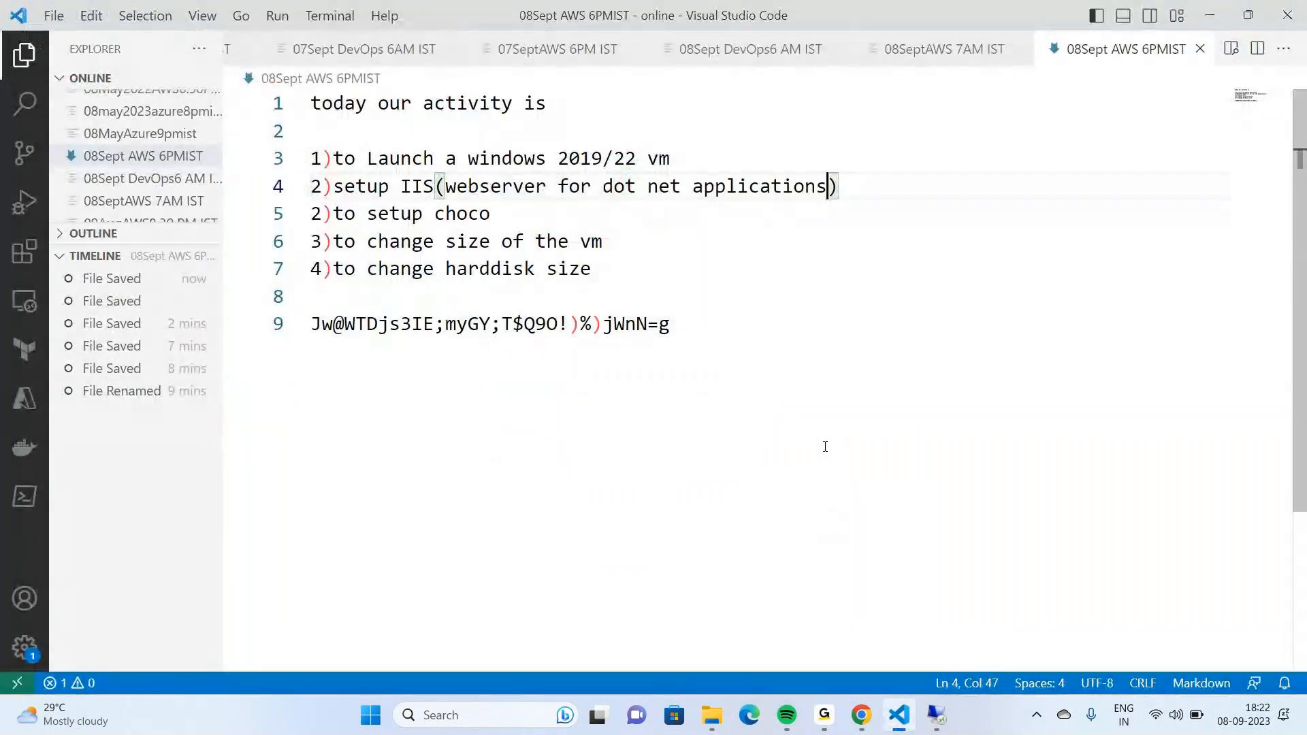
{"action": "key", "text": "End"}
{"action": "key", "text": "Return"}
{"action": "type", "text": "cre"}
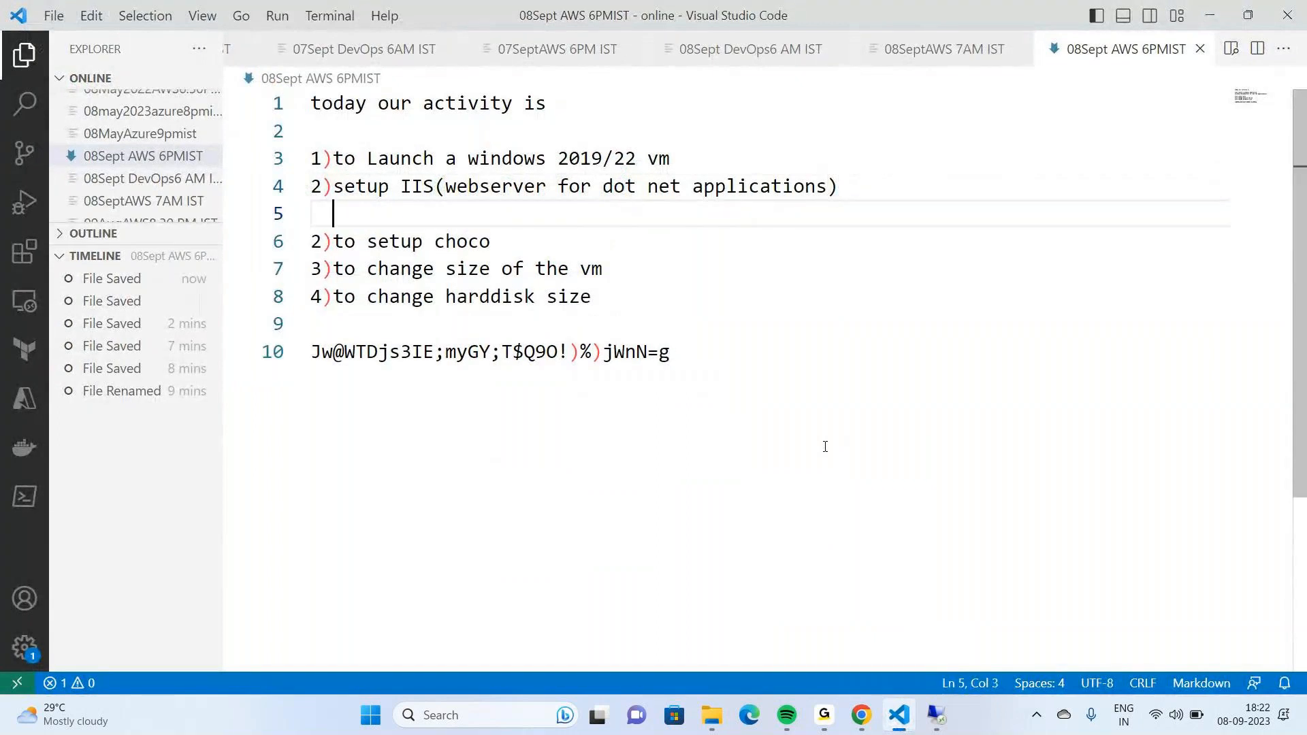
{"action": "type", "text": "ate"}
{"action": "key", "text": "BackSpace"}
{"action": "key", "text": "BackSpace"}
{"action": "key", "text": "BackSpace"}
{"action": "key", "text": "BackSpace"}
{"action": "key", "text": "BackSpace"}
{"action": "key", "text": "BackSpace"}
{"action": "key", "text": "BackSpace"}
{"action": "key", "text": "Up"}
{"action": "key", "text": "Right"}
{"action": "key", "text": "Right"}
{"action": "key", "text": "Right"}
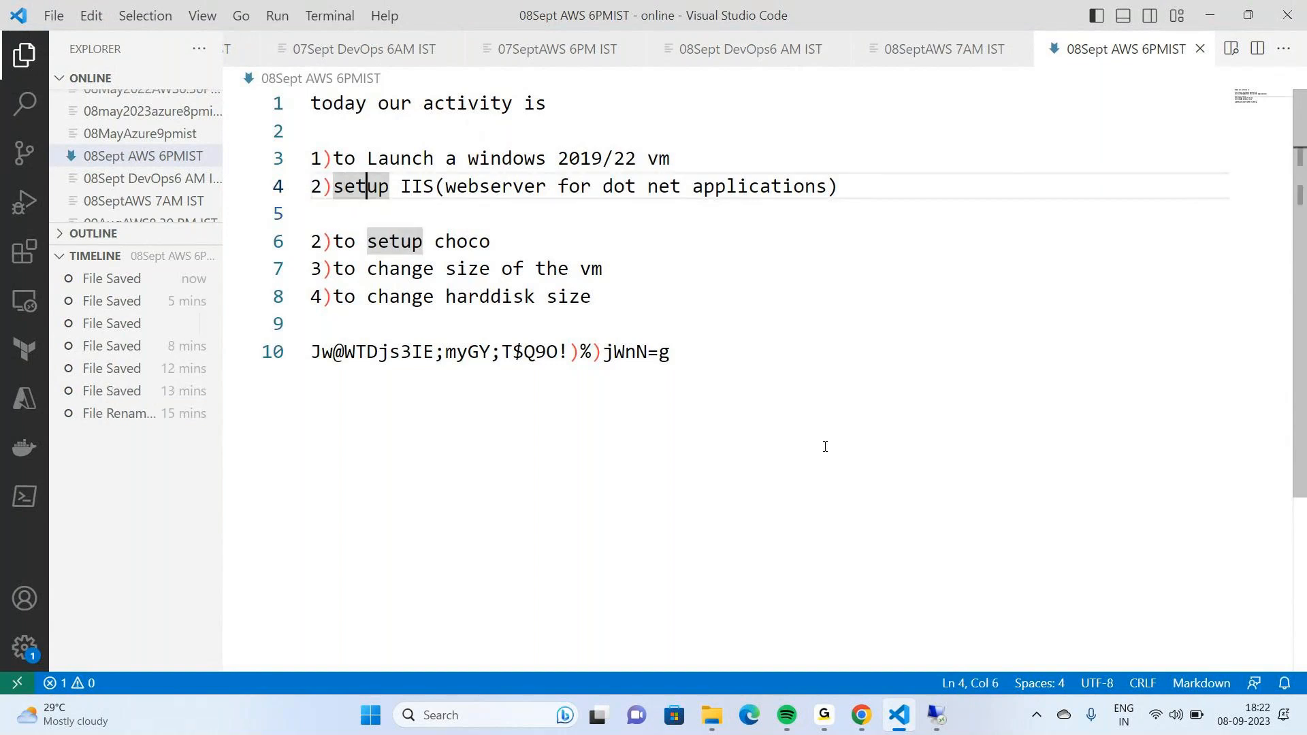
{"action": "key", "text": "Down"}
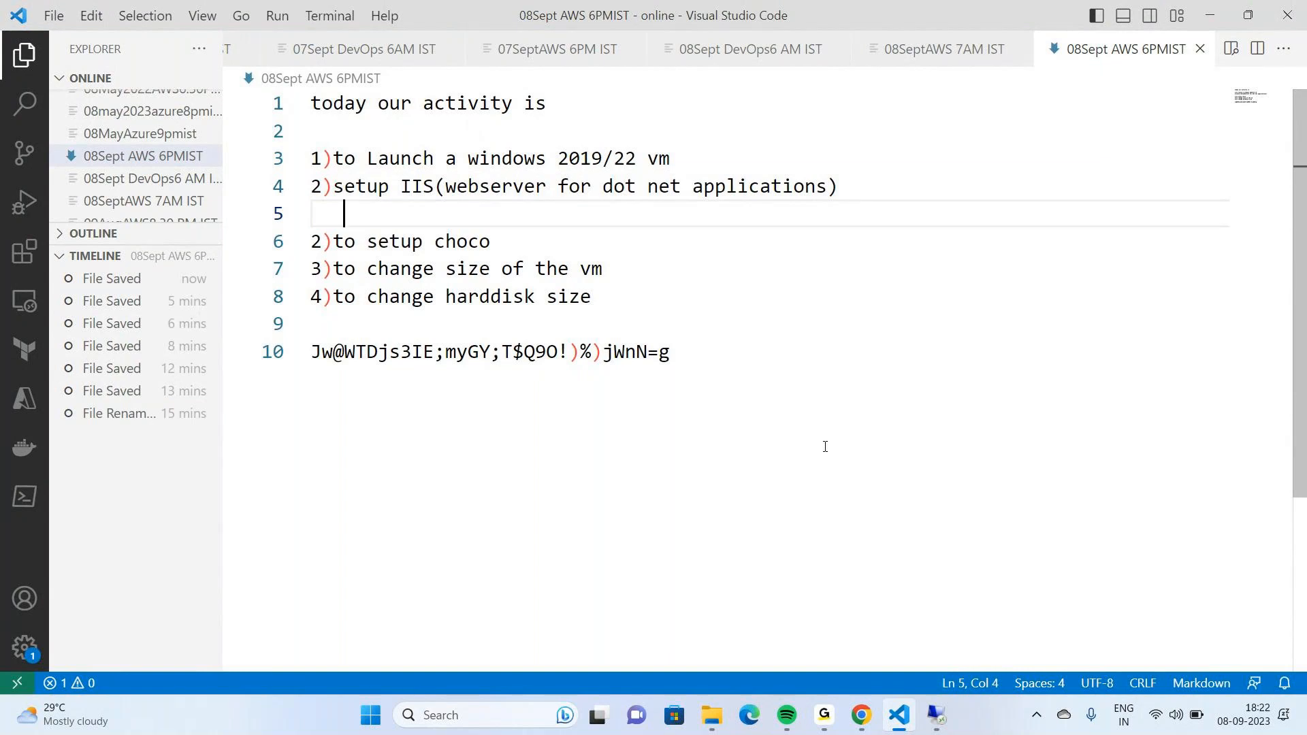
{"action": "type", "text": "e"}
{"action": "key", "text": "BackSpace"}
{"action": "type", "text": "setupIIS server"}
{"action": "key", "text": "BackSpace"}
{"action": "key", "text": "BackSpace"}
{"action": "key", "text": "BackSpace"}
{"action": "key", "text": "BackSpace"}
{"action": "key", "text": "BackSpace"}
{"action": "key", "text": "BackSpace"}
{"action": "key", "text": "BackSpace"}
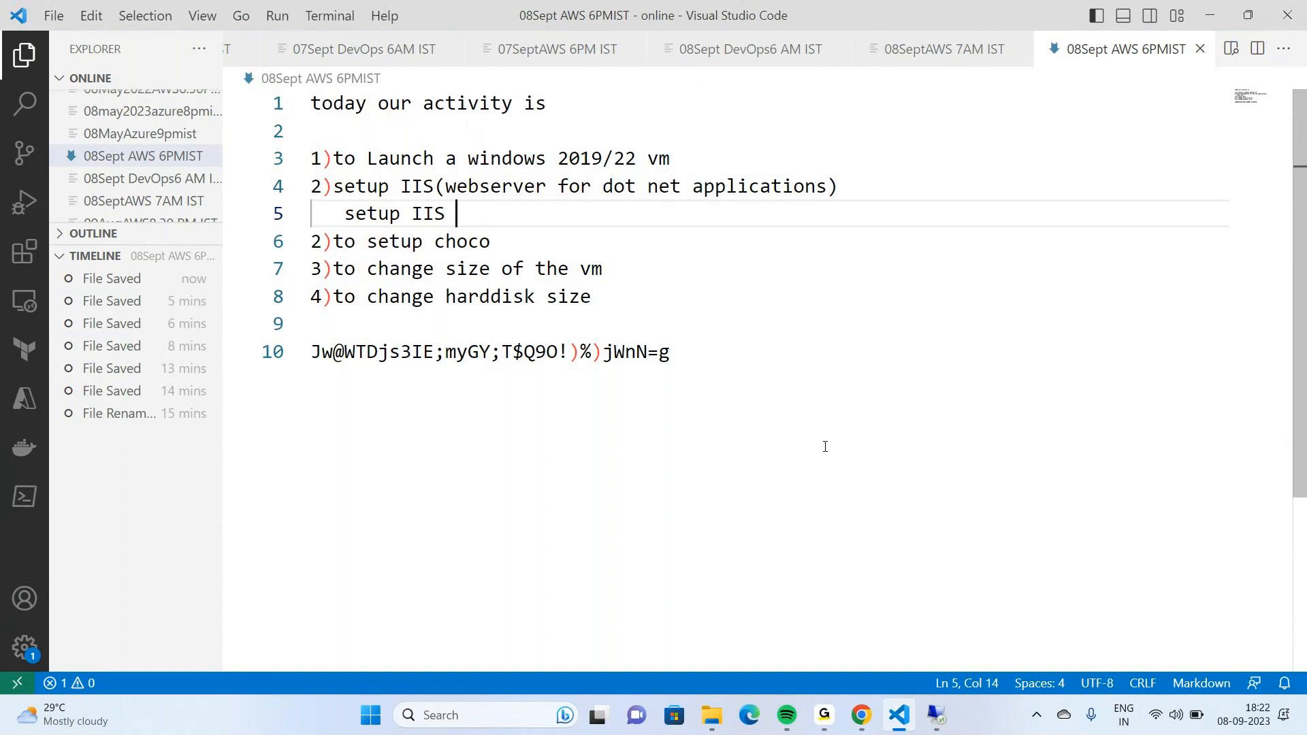
{"action": "type", "text": "server from ser"}
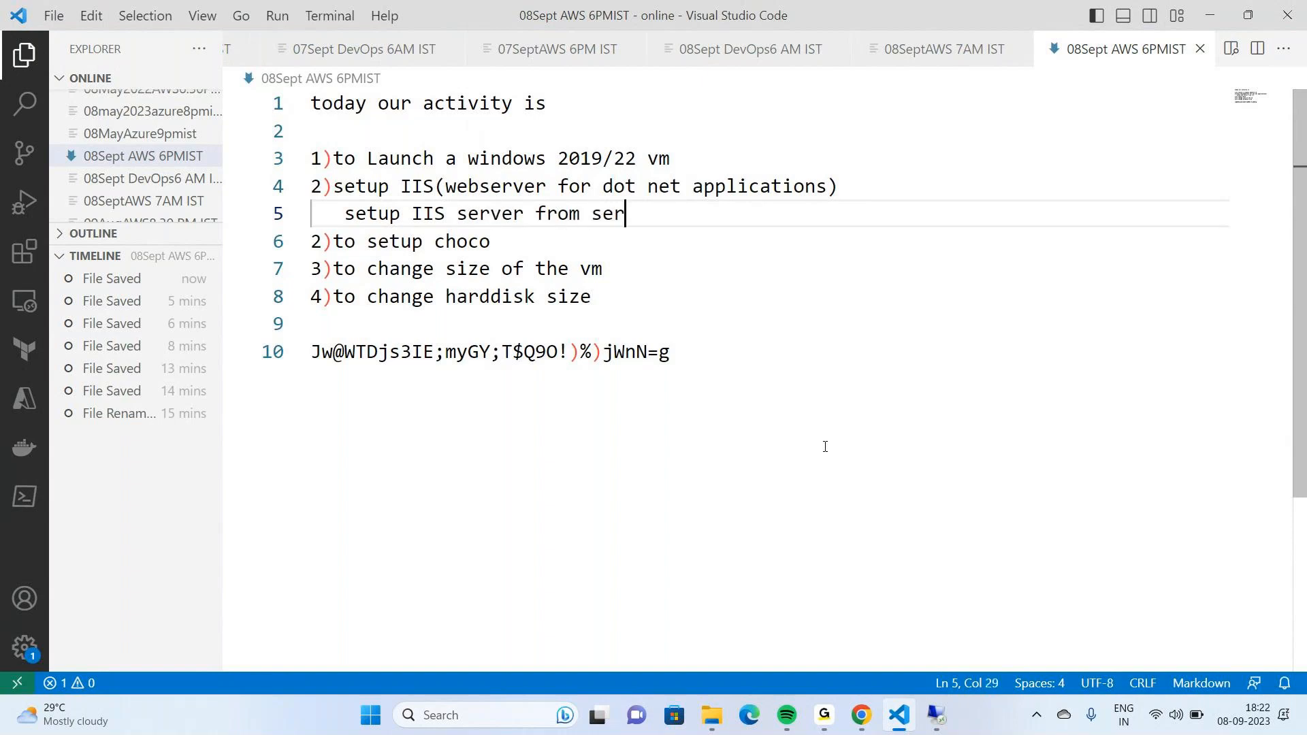
{"action": "type", "text": "ver manage"}
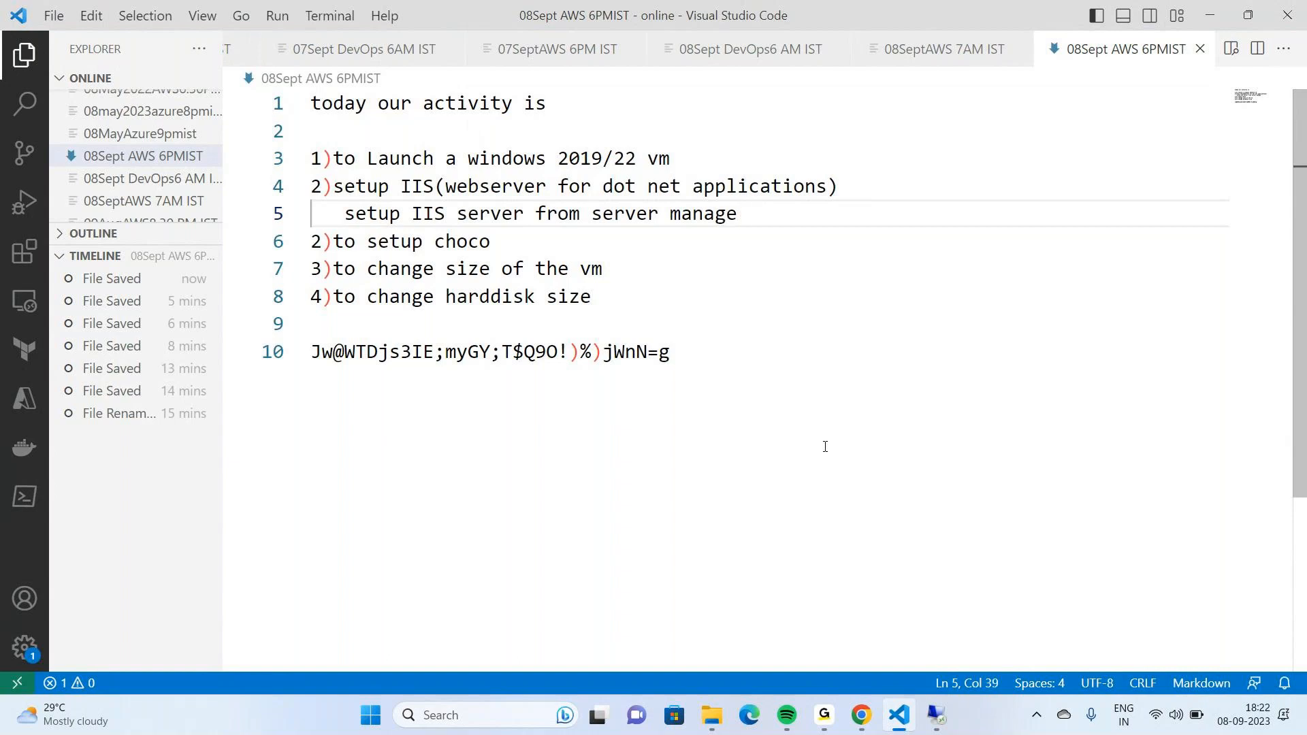
{"action": "type", "text": "r th"}
{"action": "key", "text": "BackSpace"}
{"action": "key", "text": "BackSpace"}
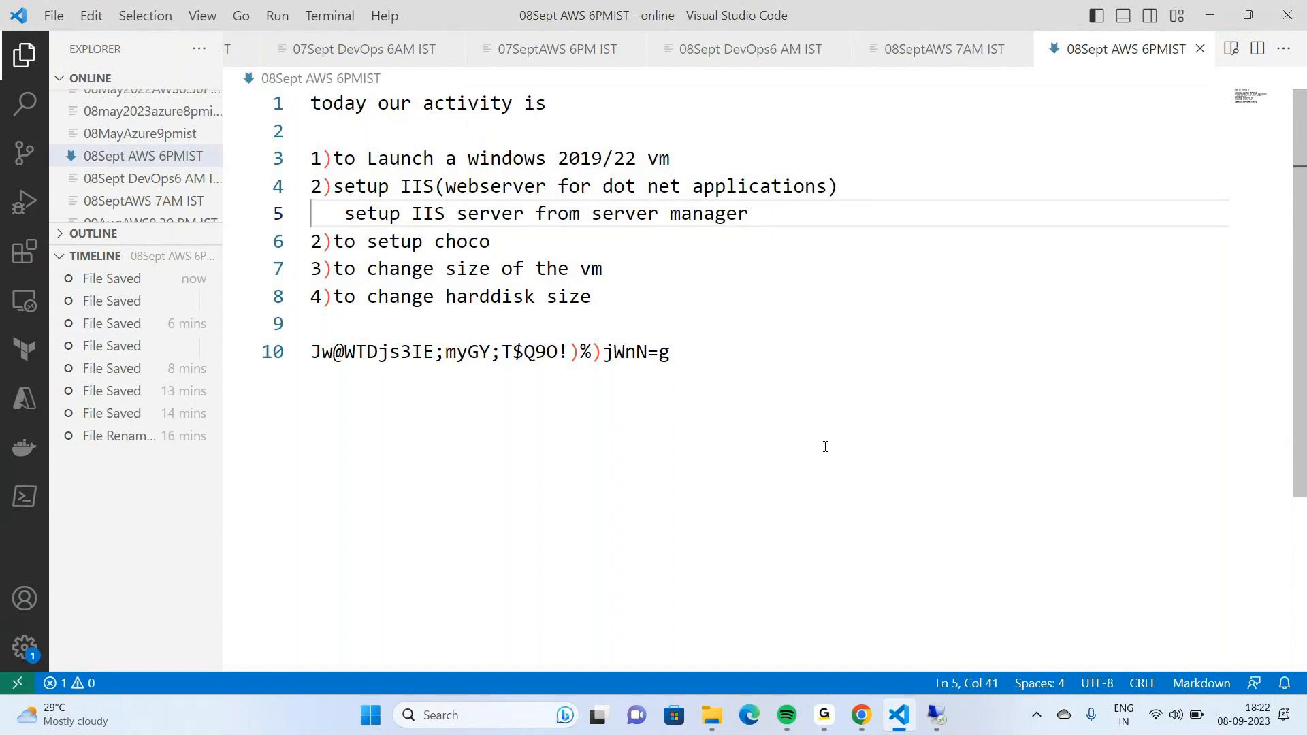
{"action": "type", "text": "as shown session recording"}
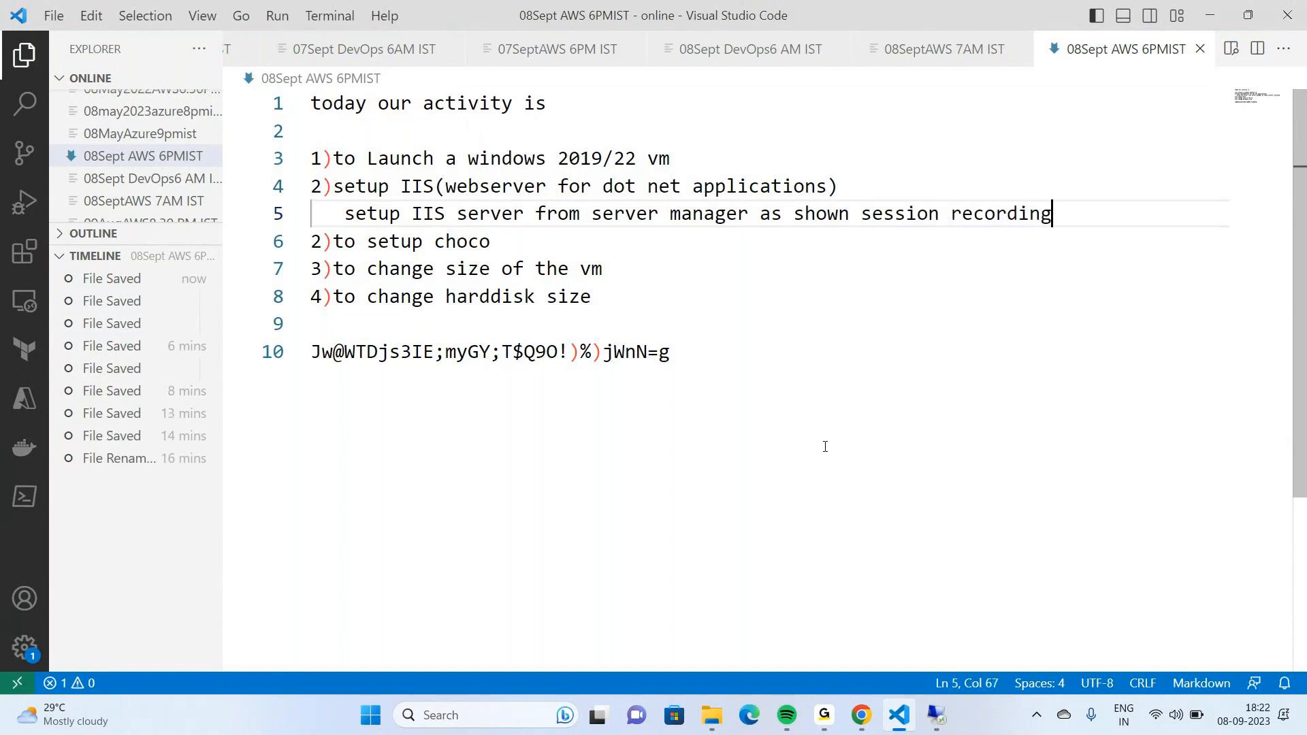
Begin the choco line's description with 'choco is a package'
{"action": "key", "text": "Down"}
{"action": "type", "text": ": chco"}
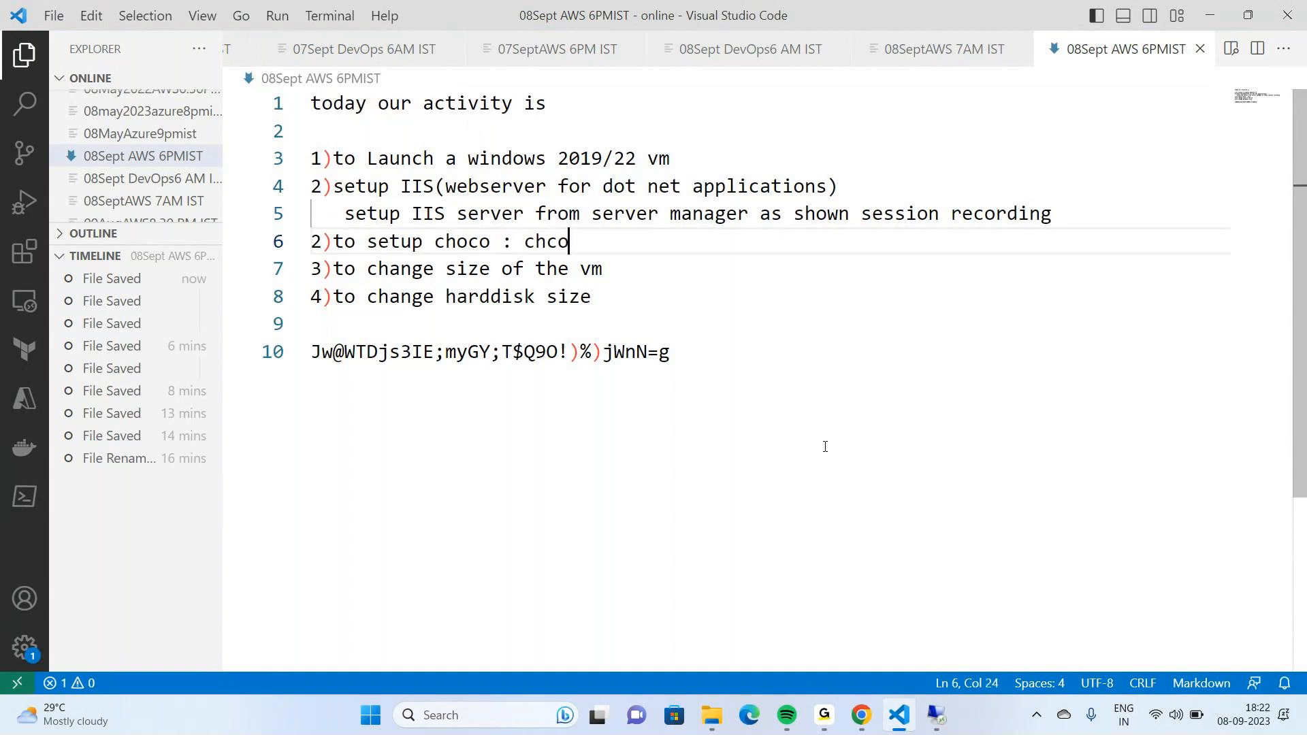
{"action": "key", "text": "BackSpace"}
{"action": "type", "text": "co is a package"}
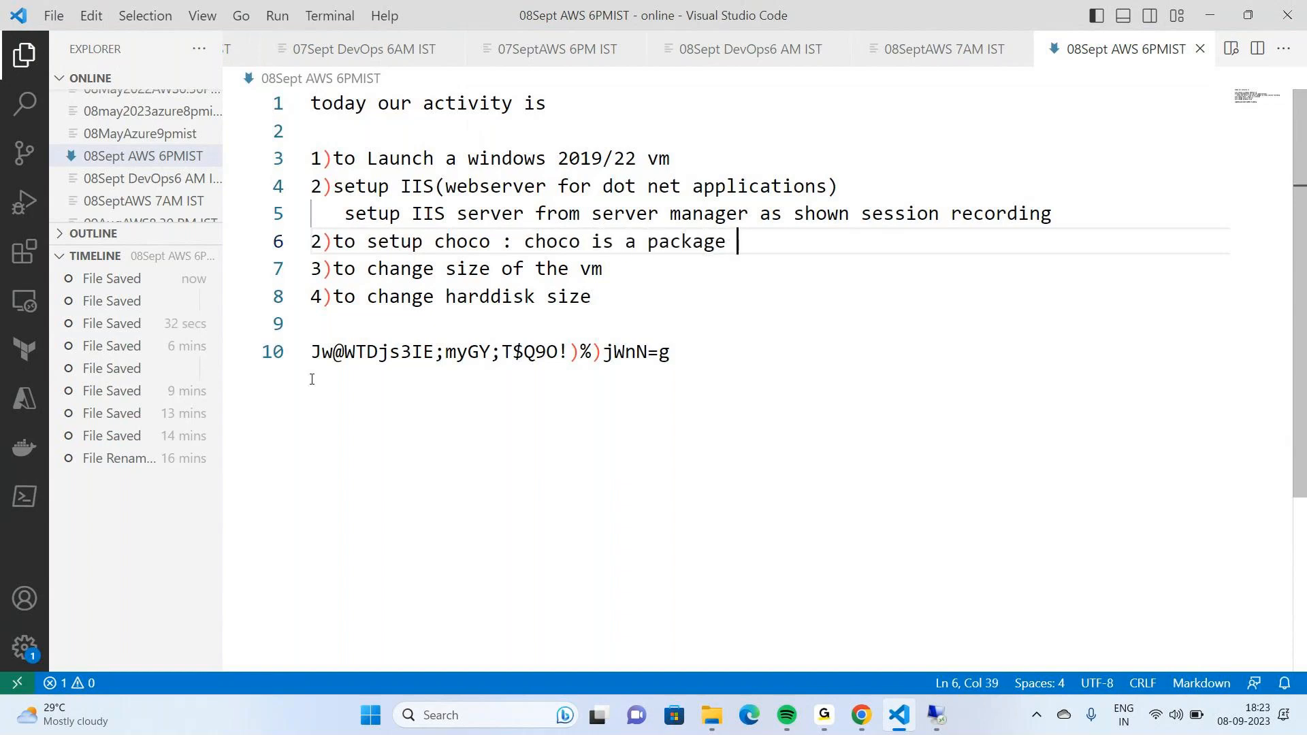
Delete the password on line 10 and finish the choco description as a Windows package management tool installing/uninstalling software
{"action": "left_click_drag", "start_coordinate": [313, 353], "coordinate": [694, 359]}
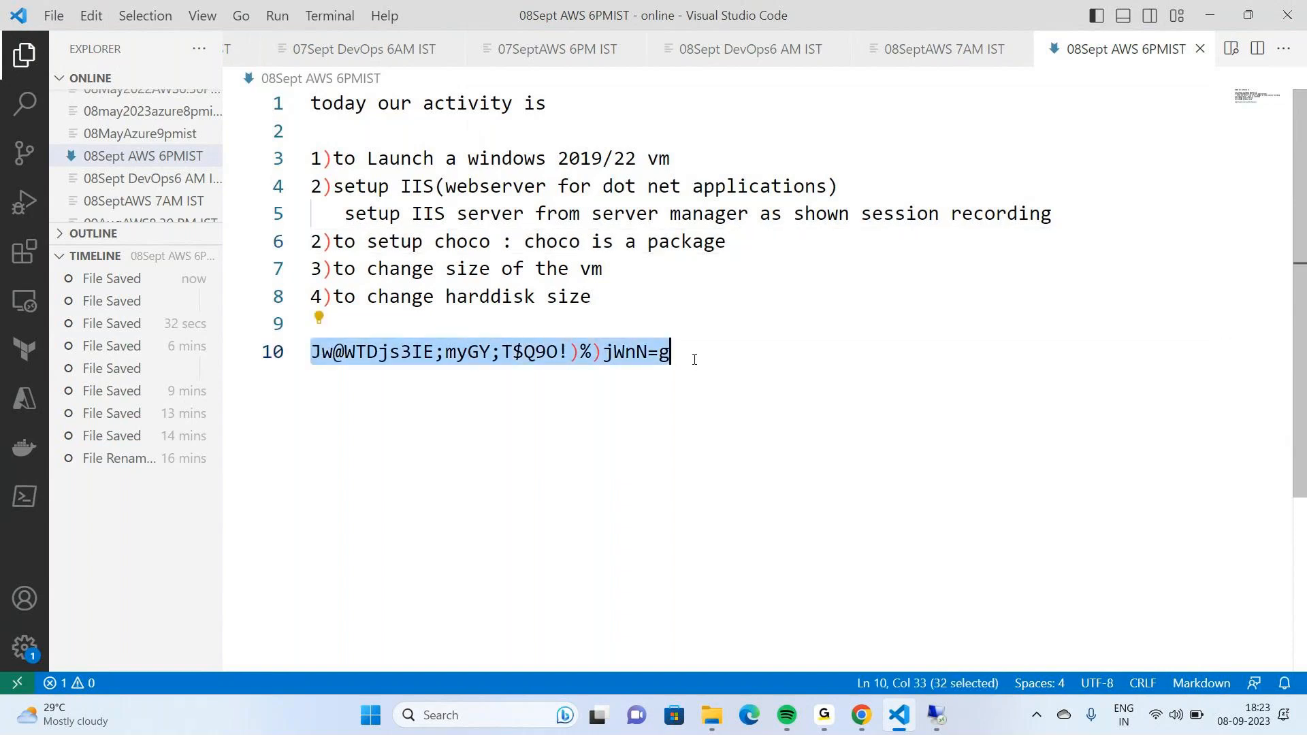
{"action": "key", "text": "BackSpace"}
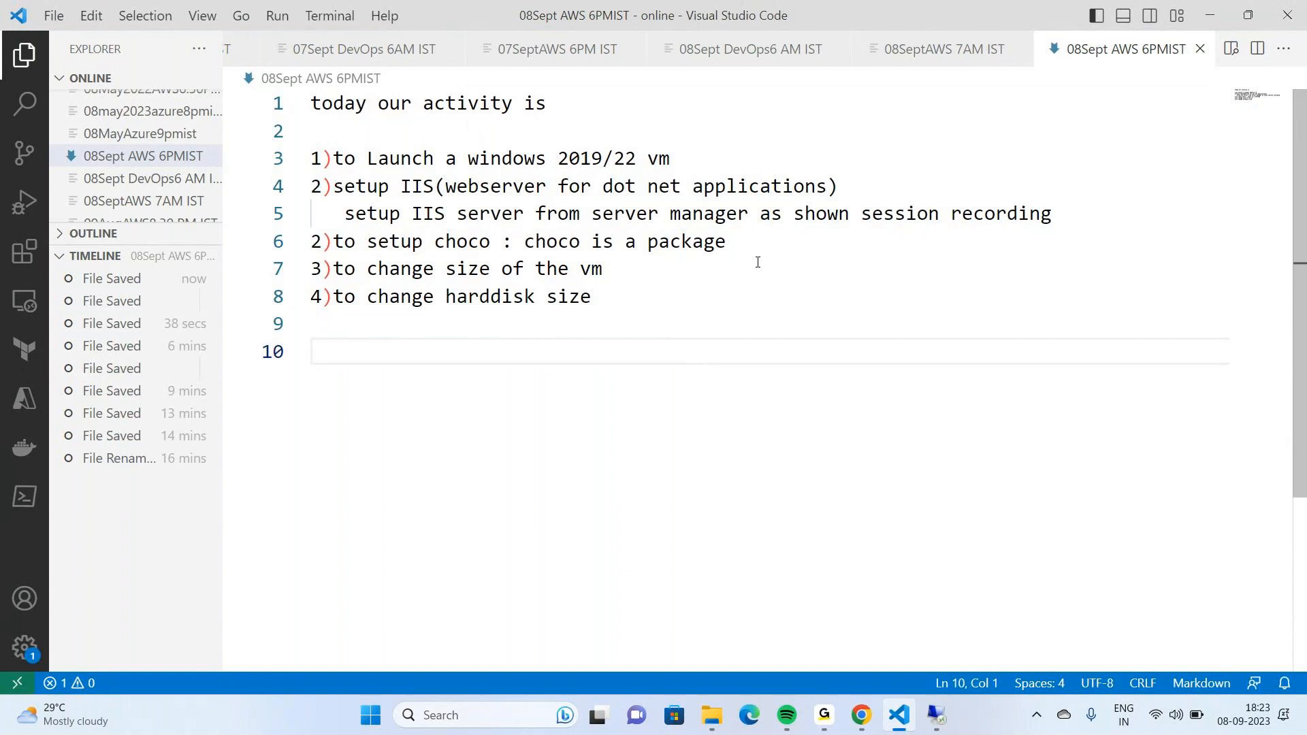
{"action": "left_click", "coordinate": [749, 253]}
{"action": "type", "text": "management tool for winndows that installs/"}
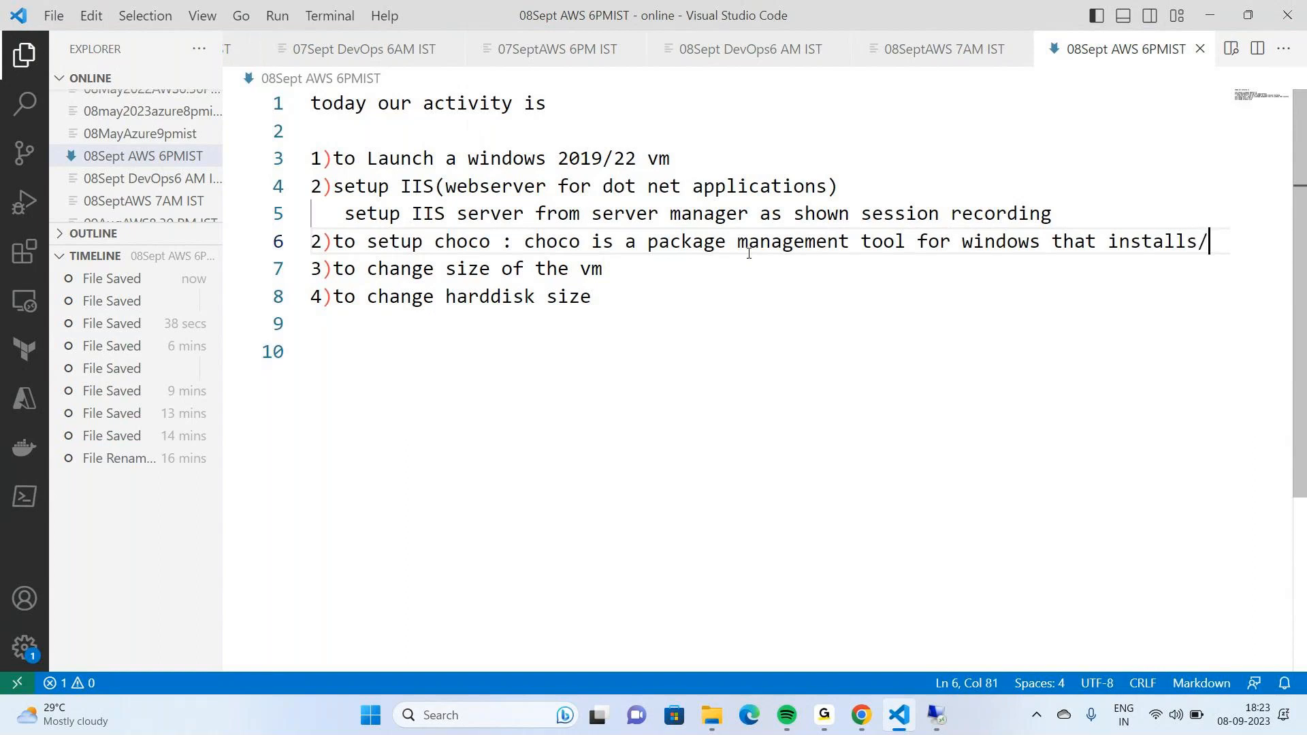
{"action": "type", "text": "un"}
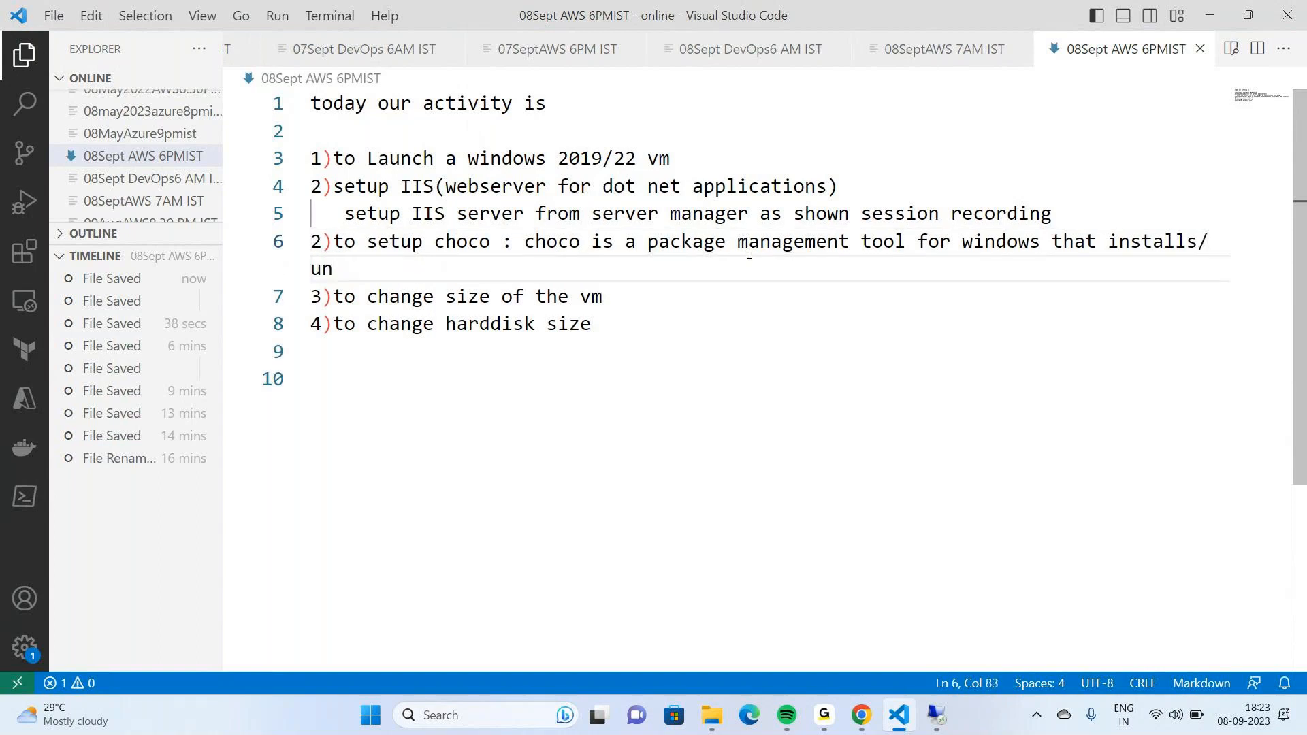
{"action": "type", "text": "installs software packages on windows vm"}
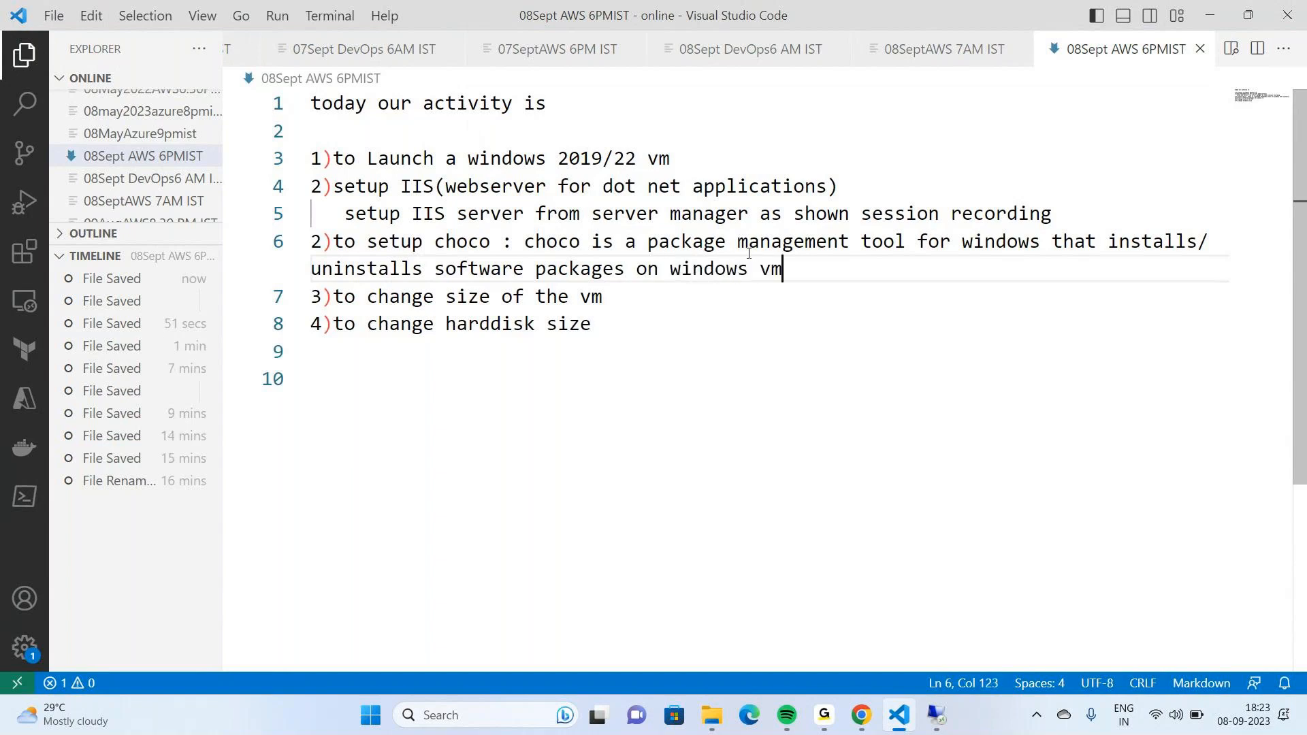
{"action": "key", "text": "BackSpace"}
{"action": "key", "text": "BackSpace"}
{"action": "type", "text": "OS"}
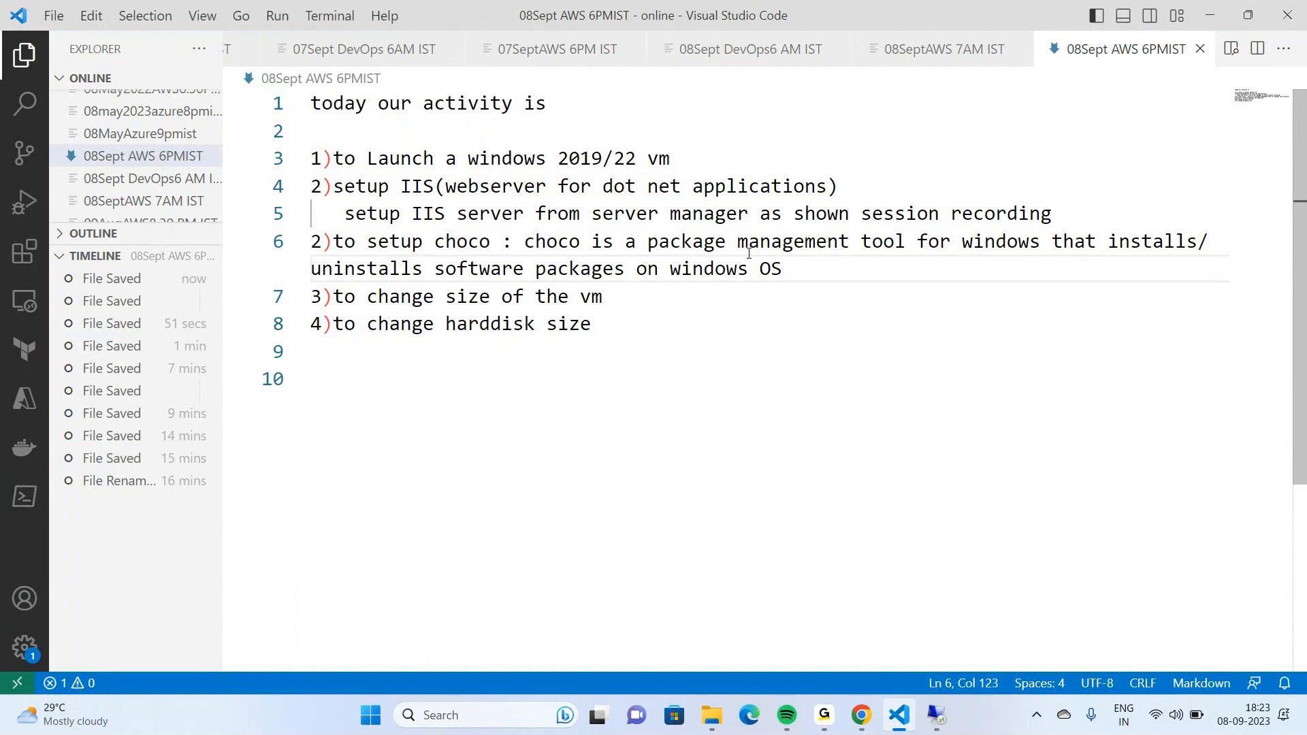
On the VM, search 'server' in Start and open Server Manager's Local Server properties
{"action": "left_click", "coordinate": [940, 724]}
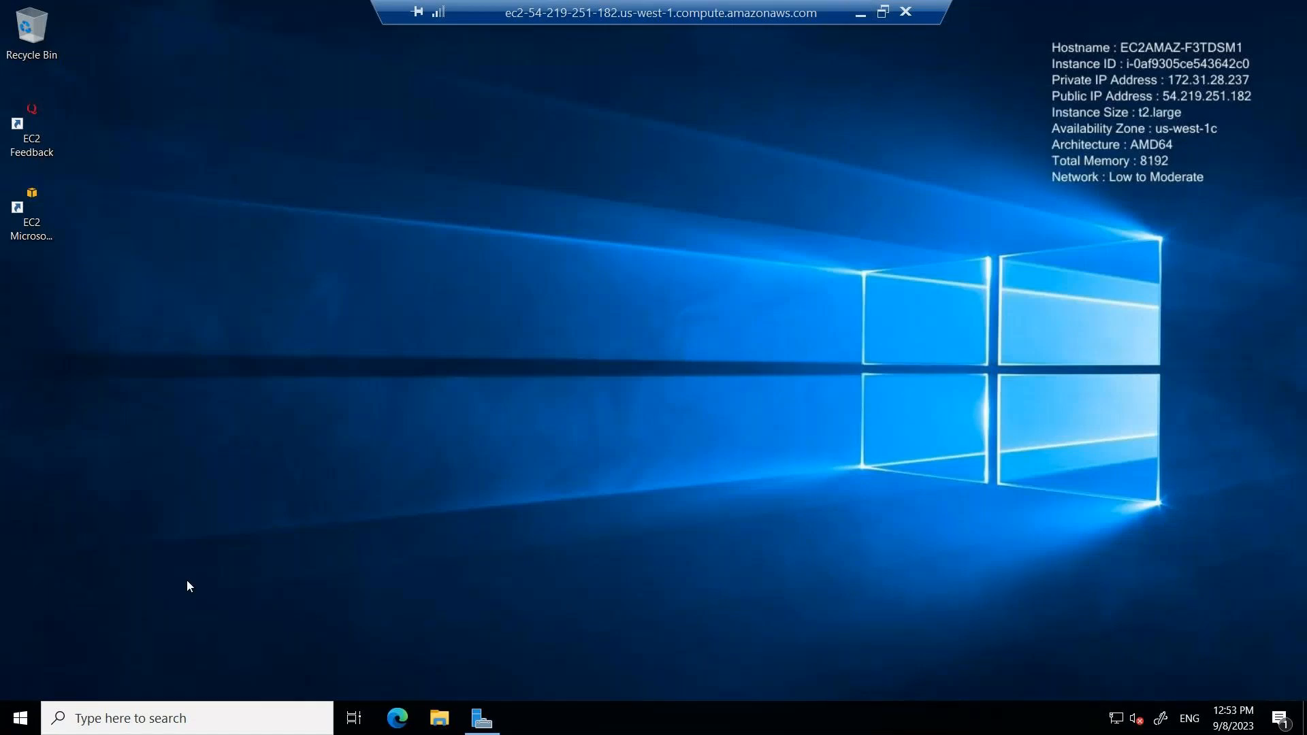
{"action": "left_click", "coordinate": [181, 718]}
{"action": "type", "text": "sess"}
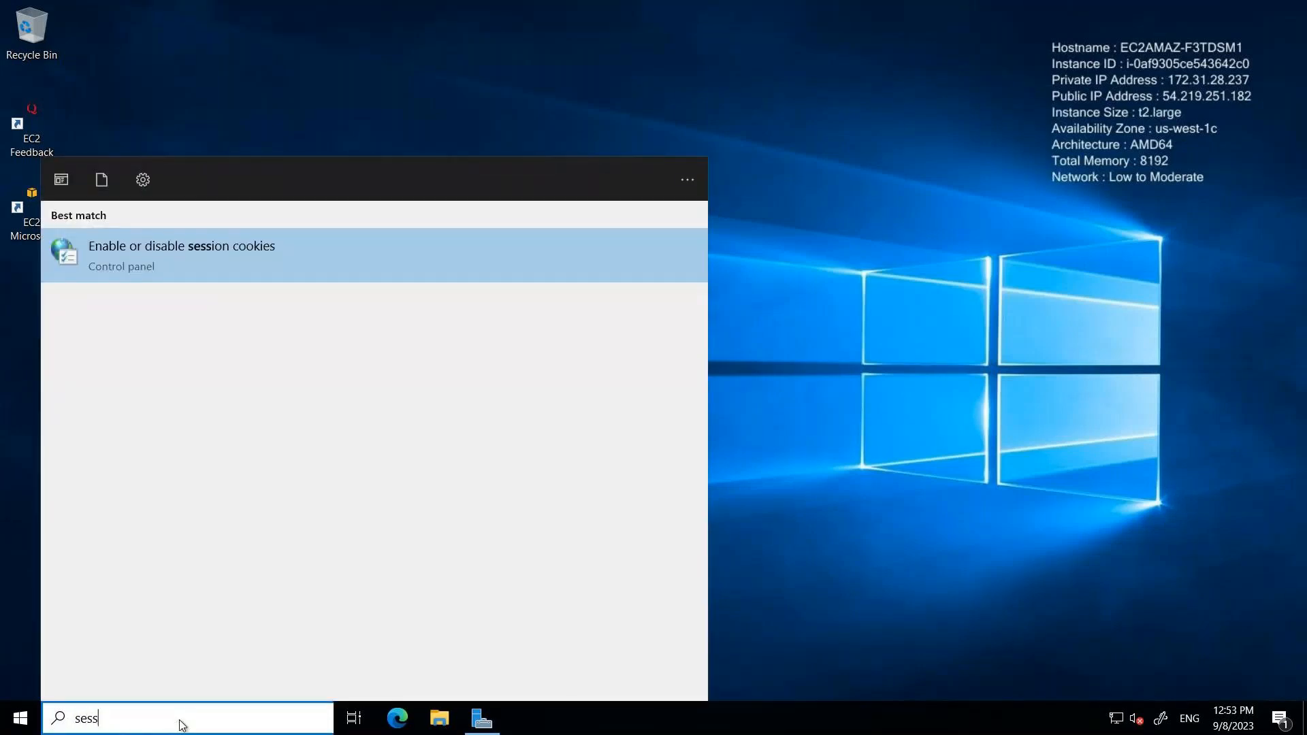
{"action": "type", "text": "io"}
{"action": "key", "text": "BackSpace"}
{"action": "key", "text": "BackSpace"}
{"action": "key", "text": "BackSpace"}
{"action": "key", "text": "BackSpace"}
{"action": "key", "text": "BackSpace"}
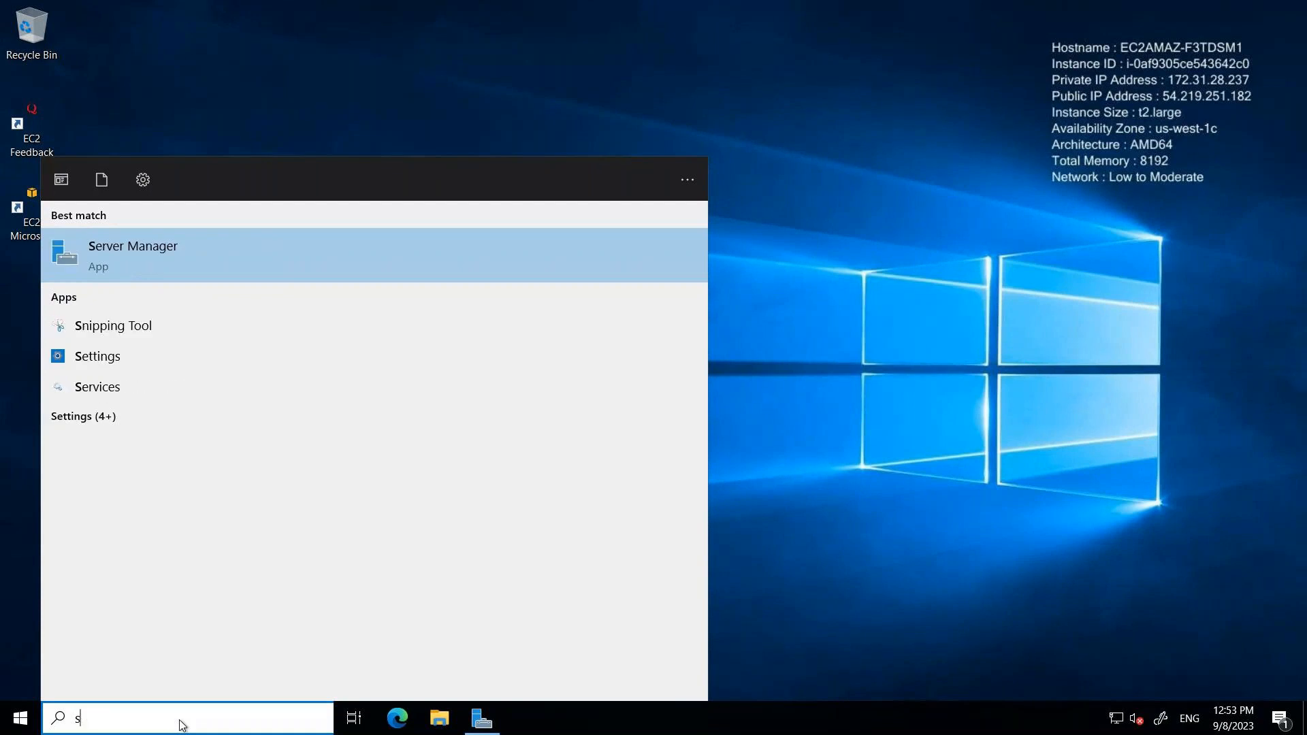
{"action": "type", "text": "erver"}
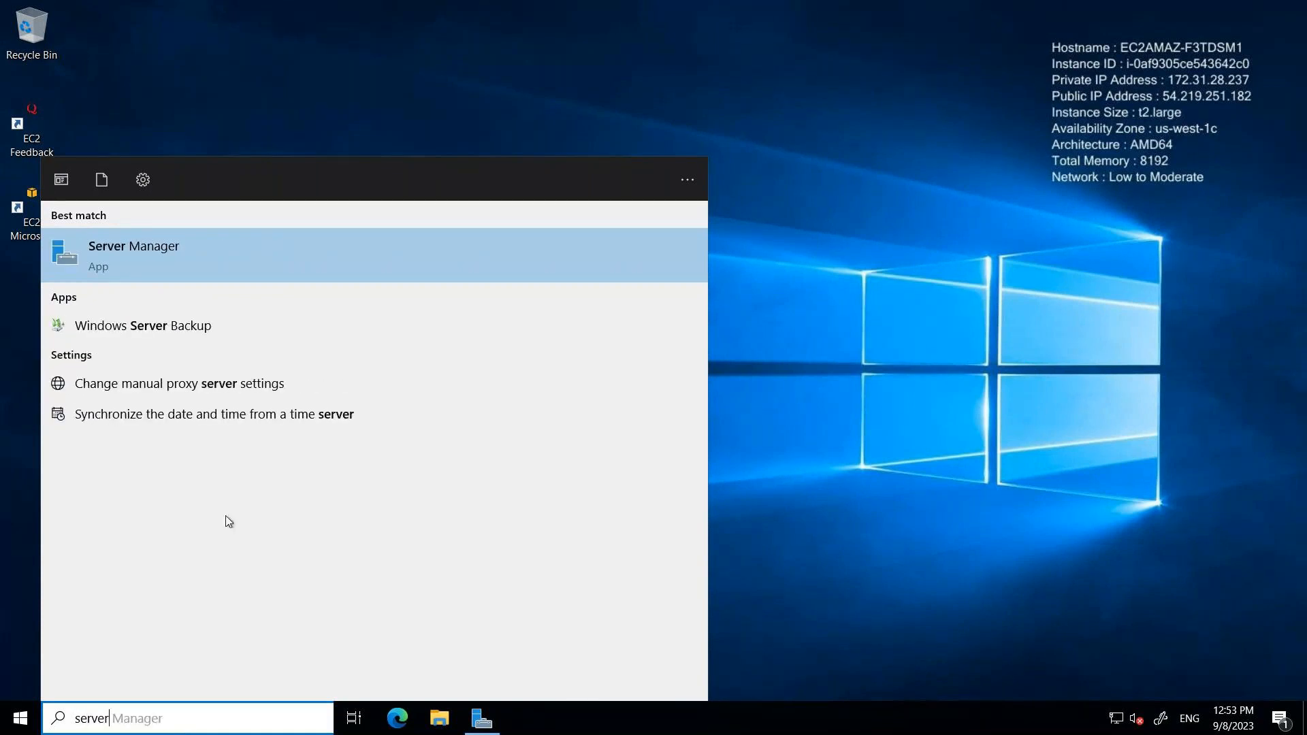
{"action": "left_click", "coordinate": [174, 263]}
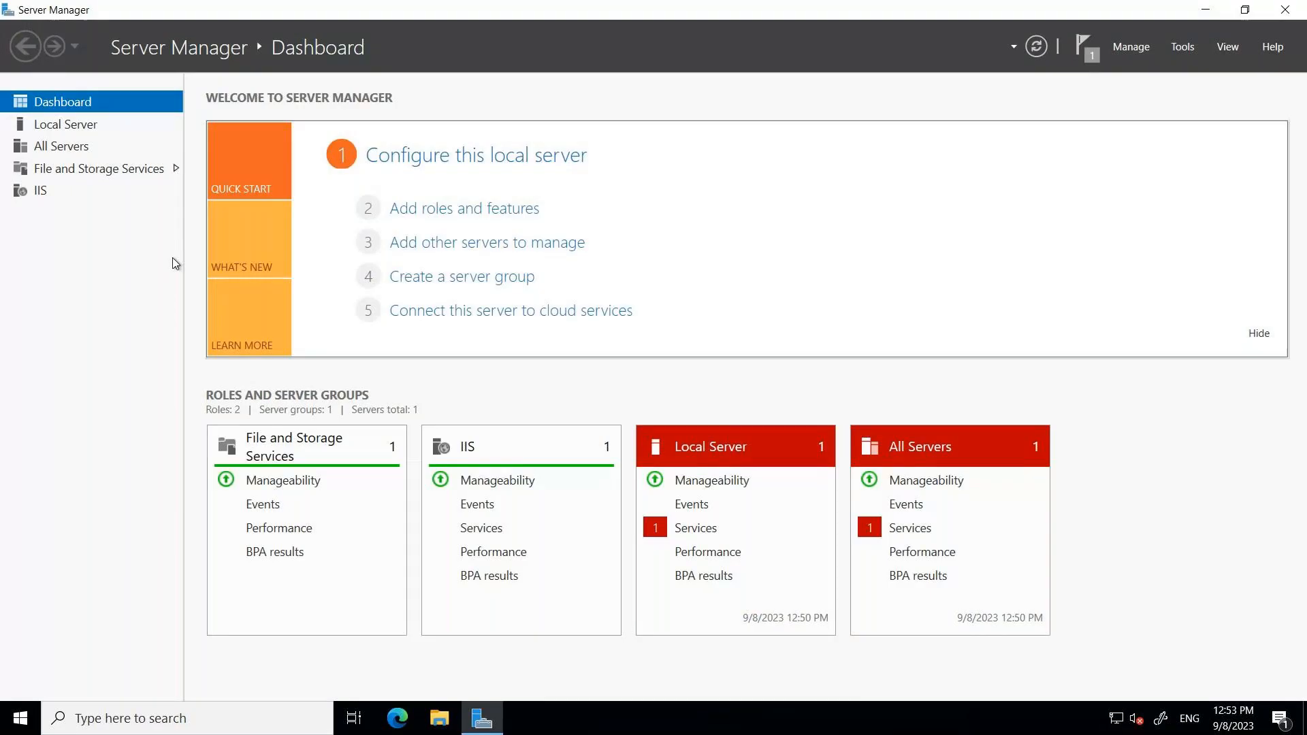
{"action": "left_click", "coordinate": [84, 131]}
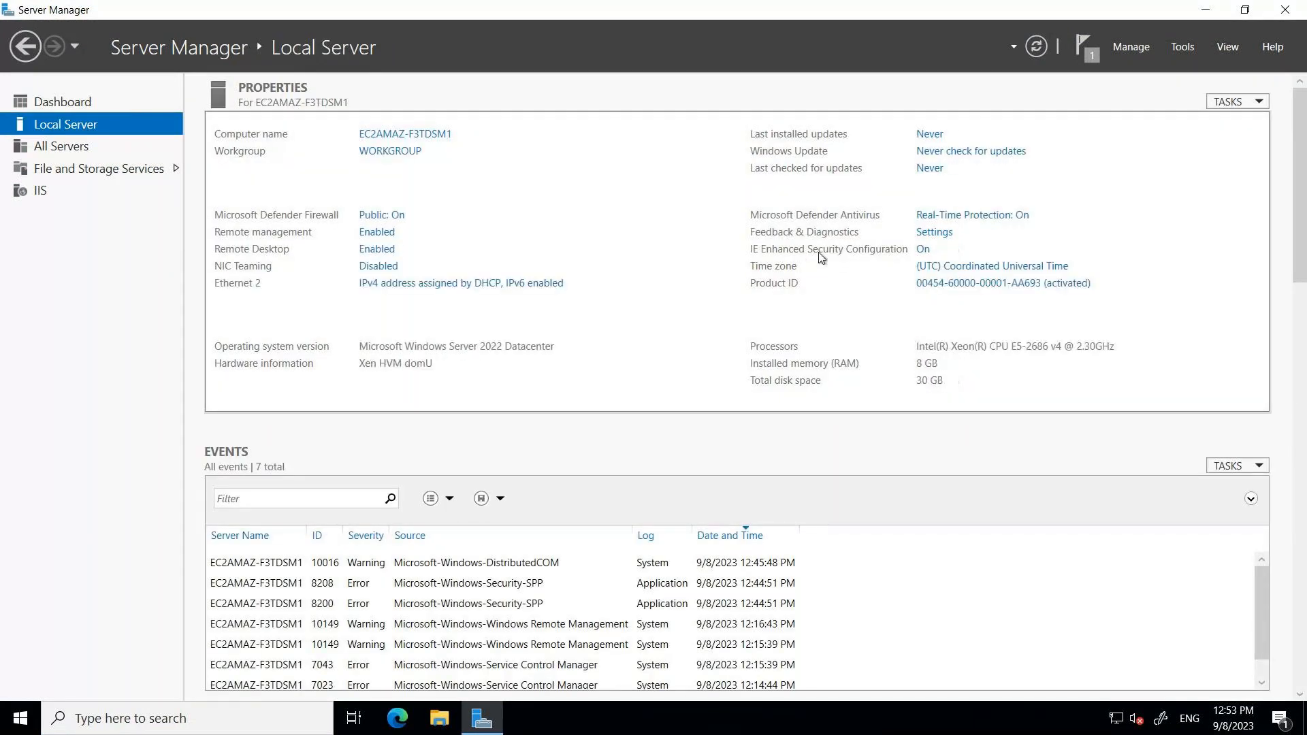
Turn IE Enhanced Security Configuration off for administrators and users, refresh, and close Server Manager
{"action": "left_click", "coordinate": [921, 252]}
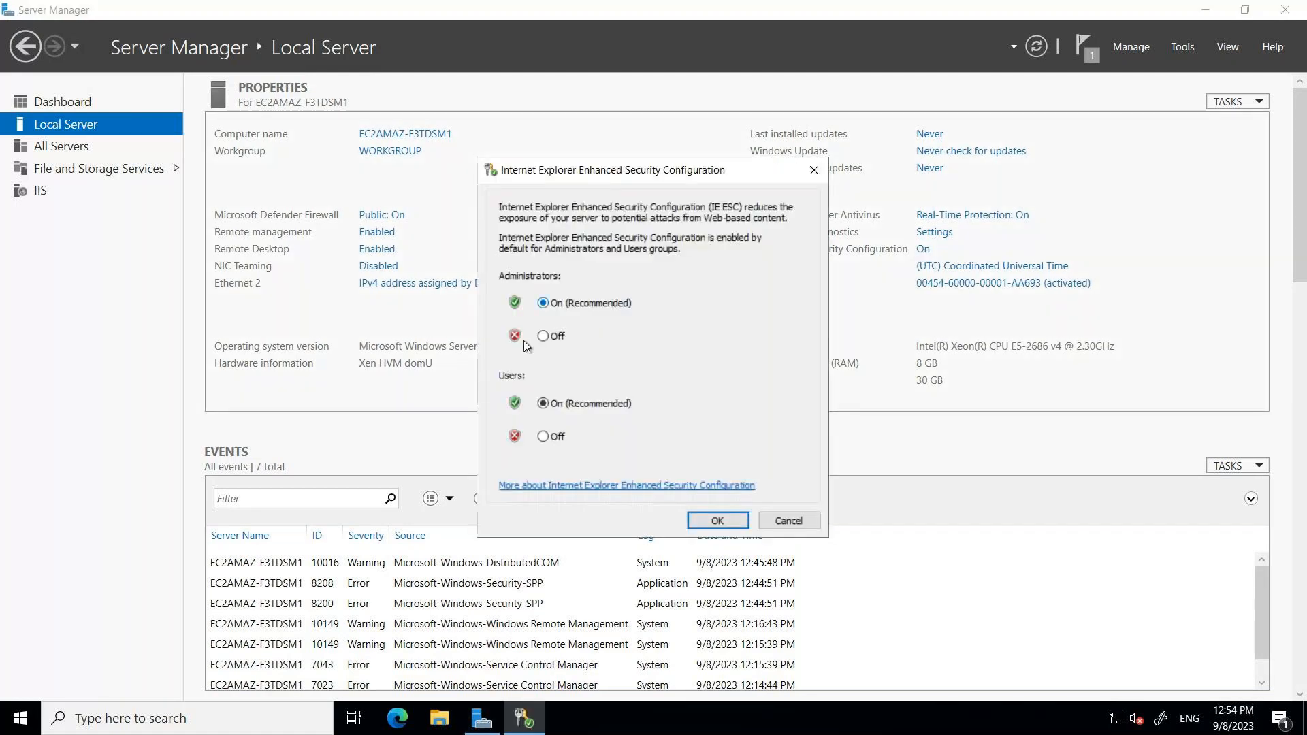
{"action": "left_click", "coordinate": [544, 337]}
{"action": "left_click", "coordinate": [714, 520]}
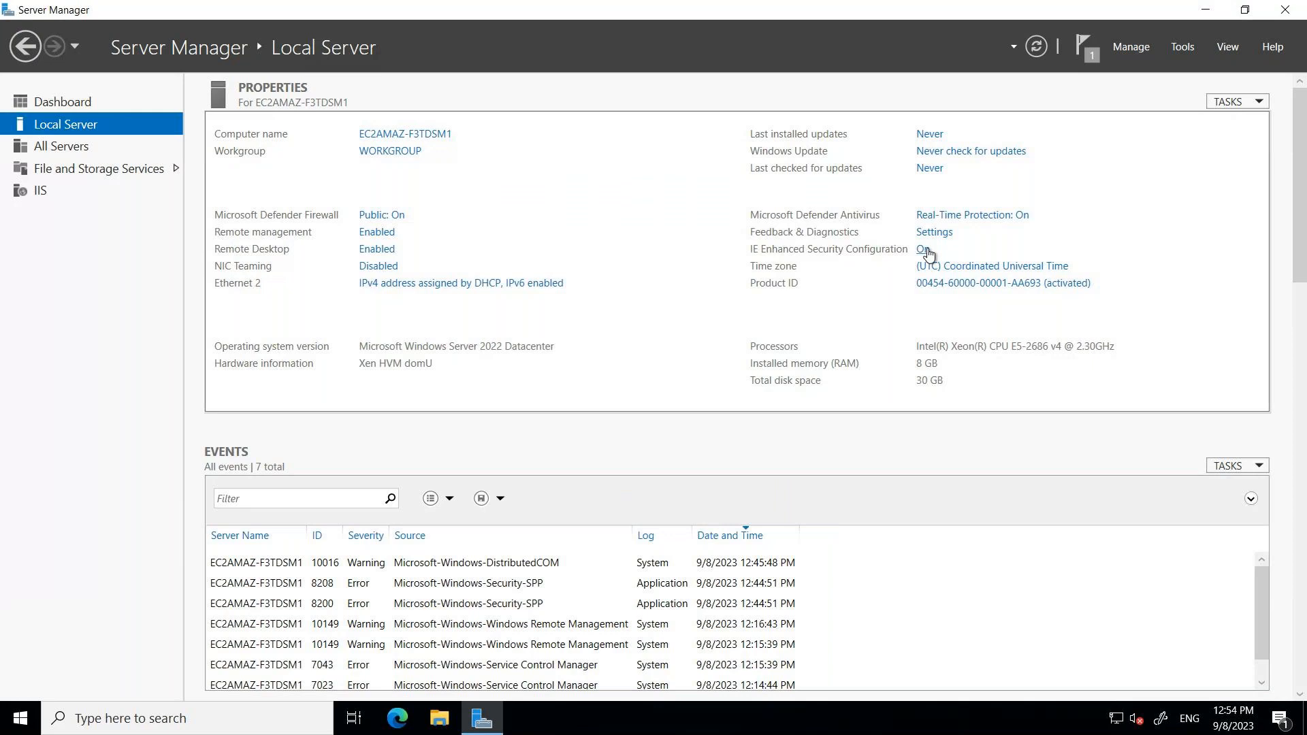
{"action": "left_click", "coordinate": [923, 249]}
{"action": "left_click", "coordinate": [542, 438]}
{"action": "left_click", "coordinate": [737, 518]}
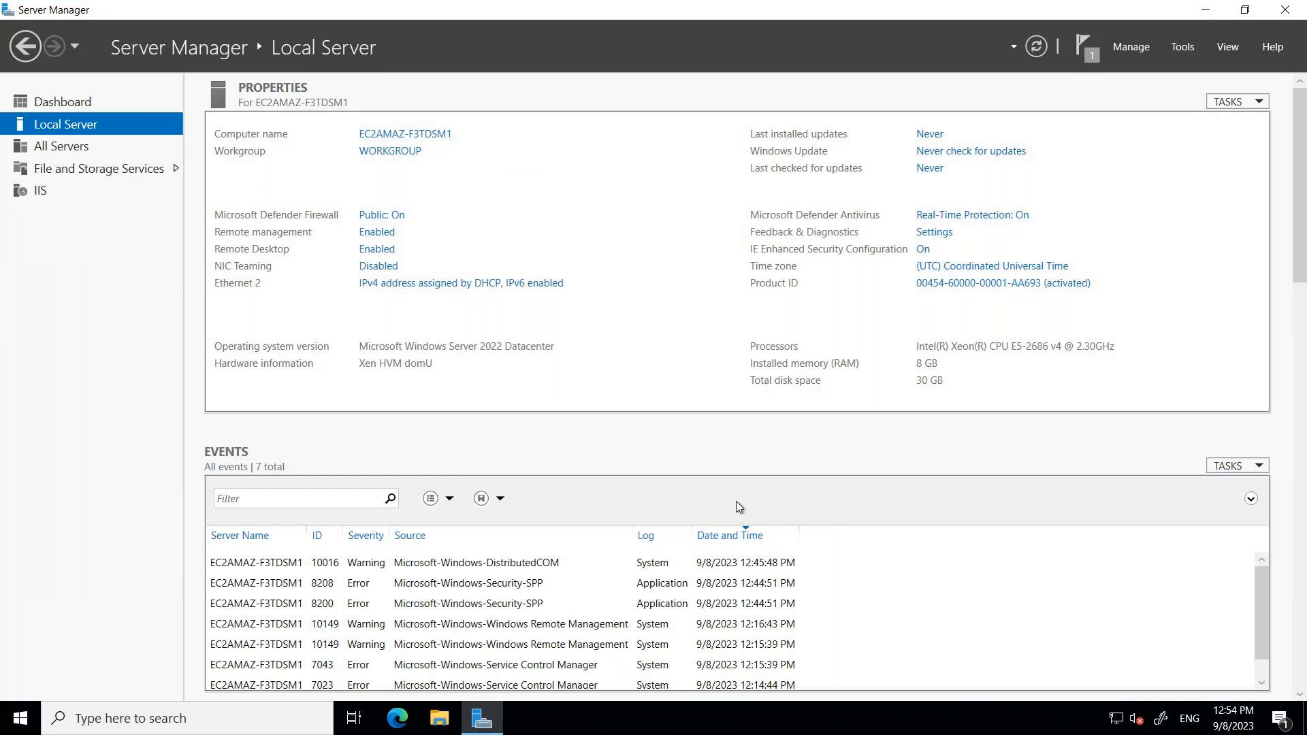
{"action": "left_click", "coordinate": [1037, 48]}
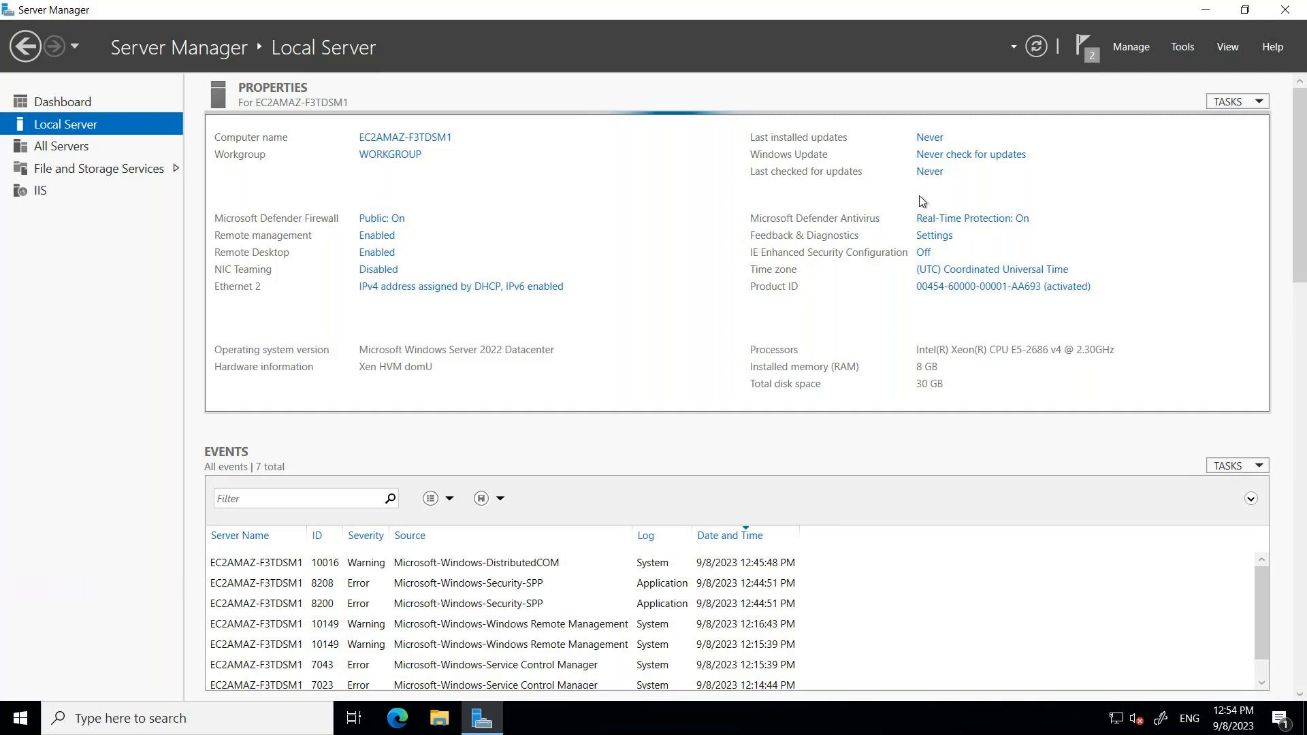
{"action": "left_click", "coordinate": [5, 12]}
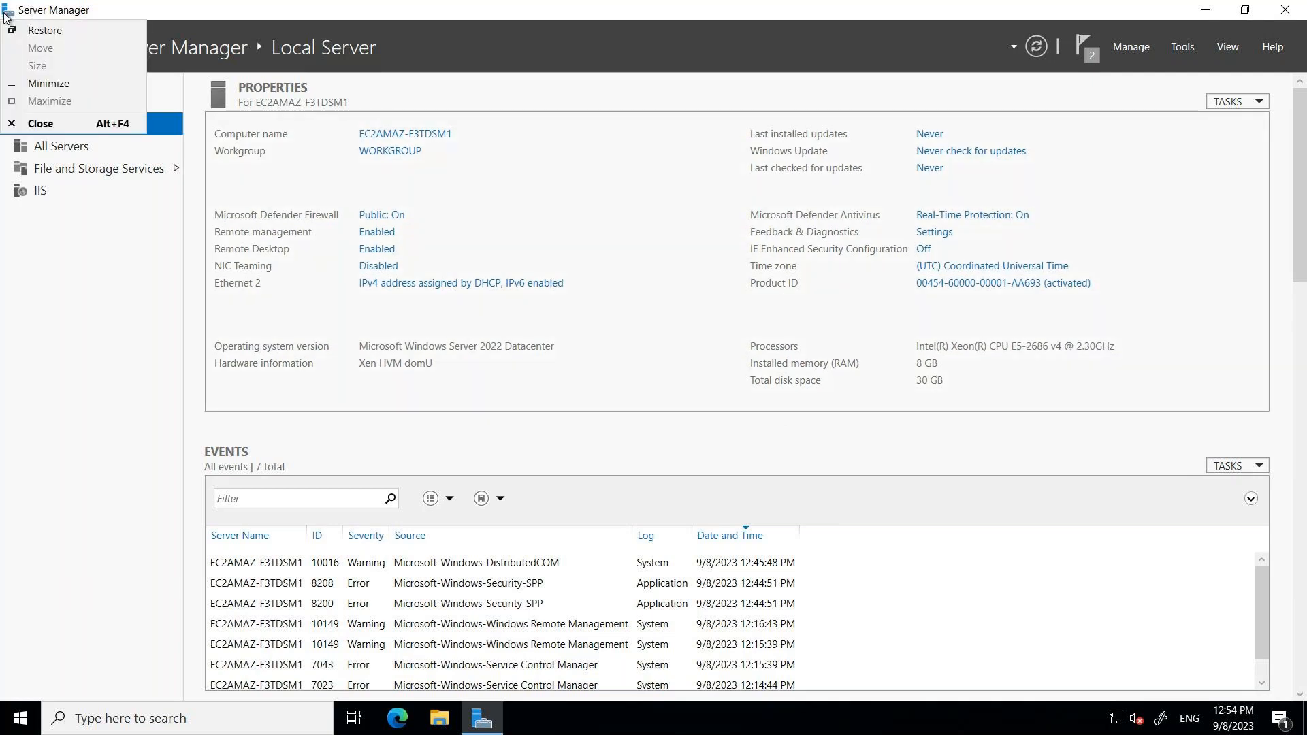
{"action": "left_click", "coordinate": [40, 125]}
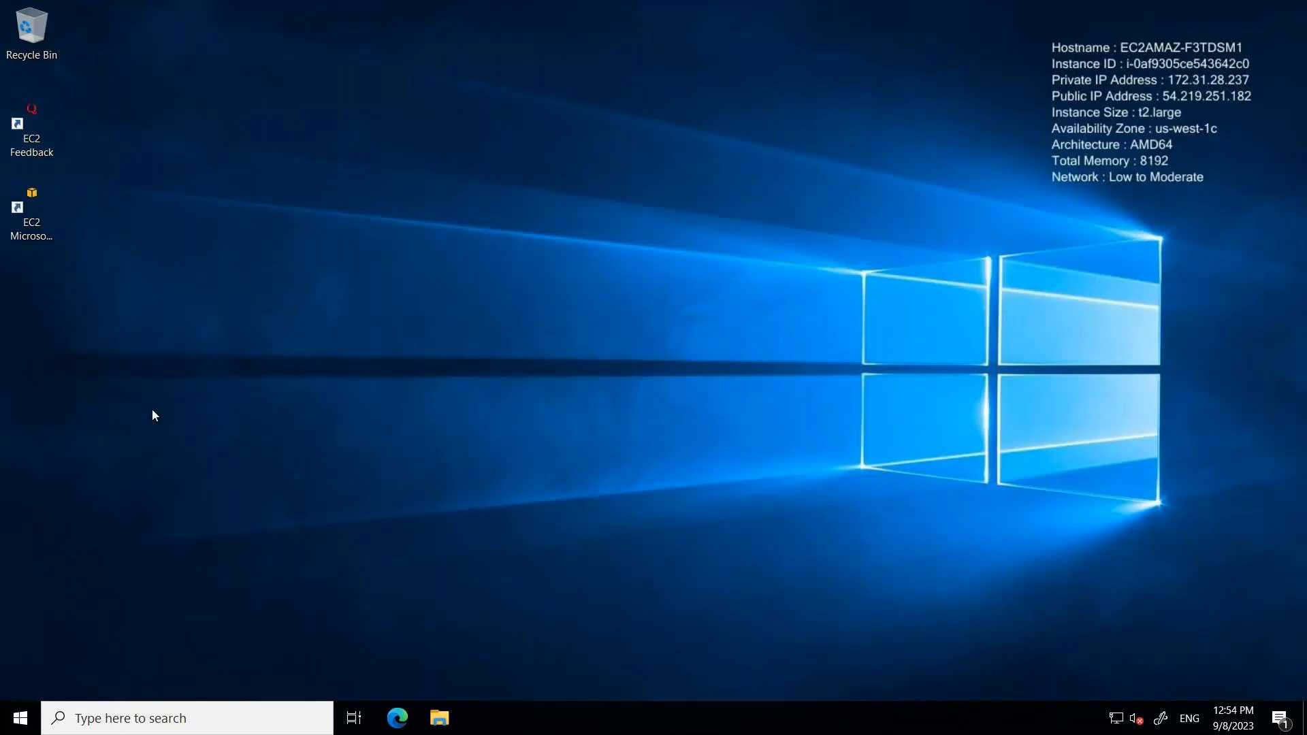
Launch Microsoft Edge on the VM and finish its first-run setup without importing data
{"action": "left_click", "coordinate": [398, 723]}
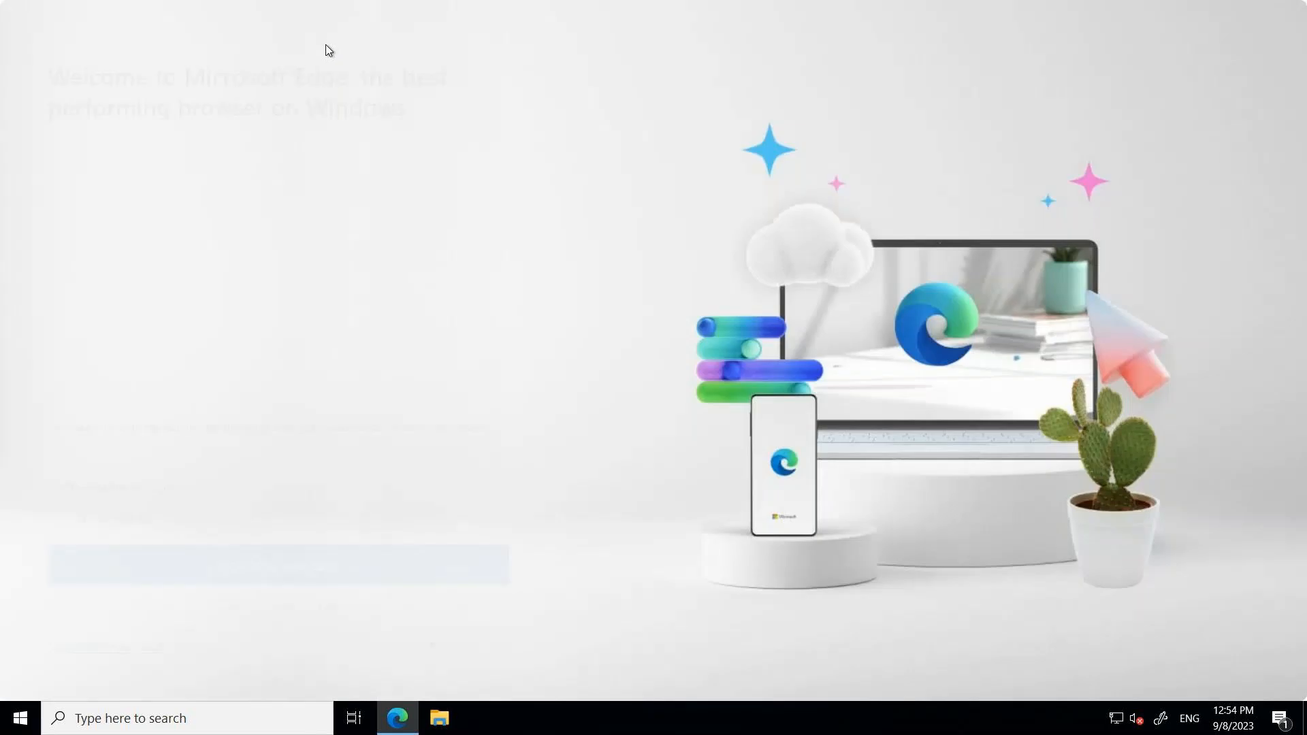
{"action": "left_click", "coordinate": [333, 610]}
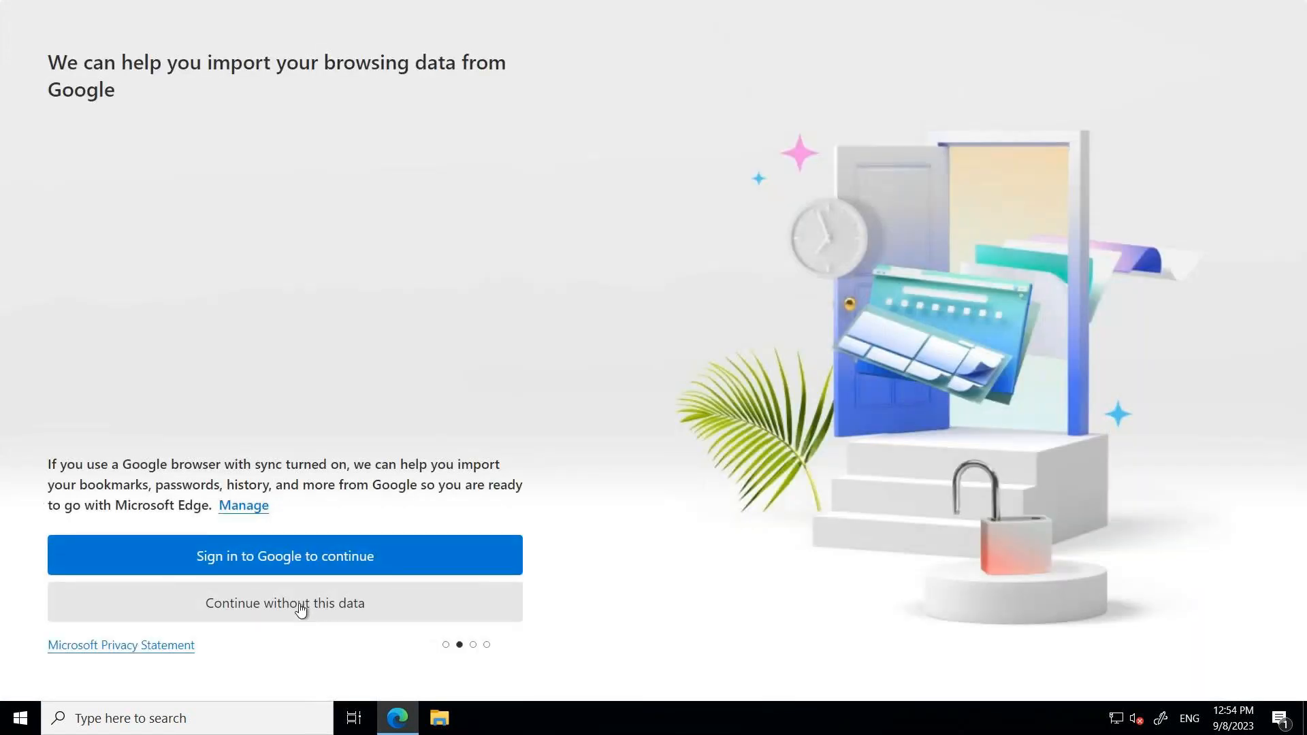
{"action": "left_click", "coordinate": [313, 608]}
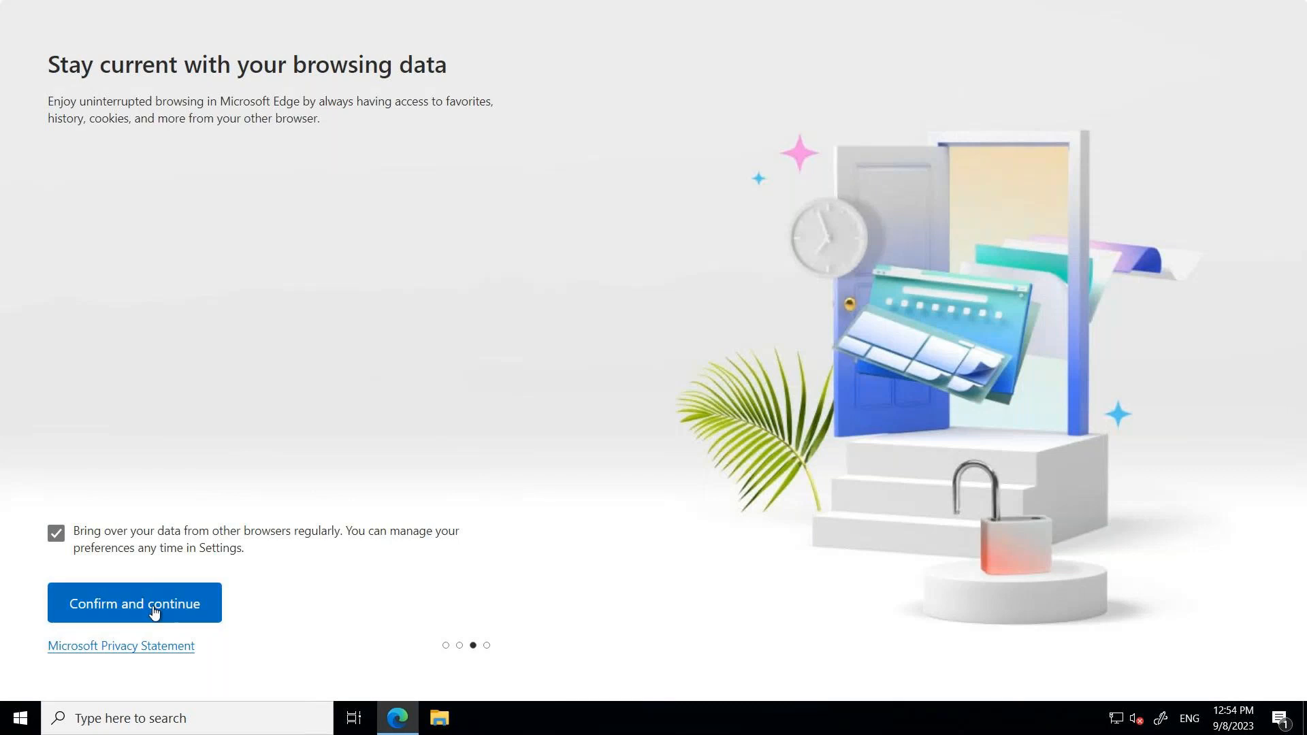
{"action": "left_click", "coordinate": [152, 612]}
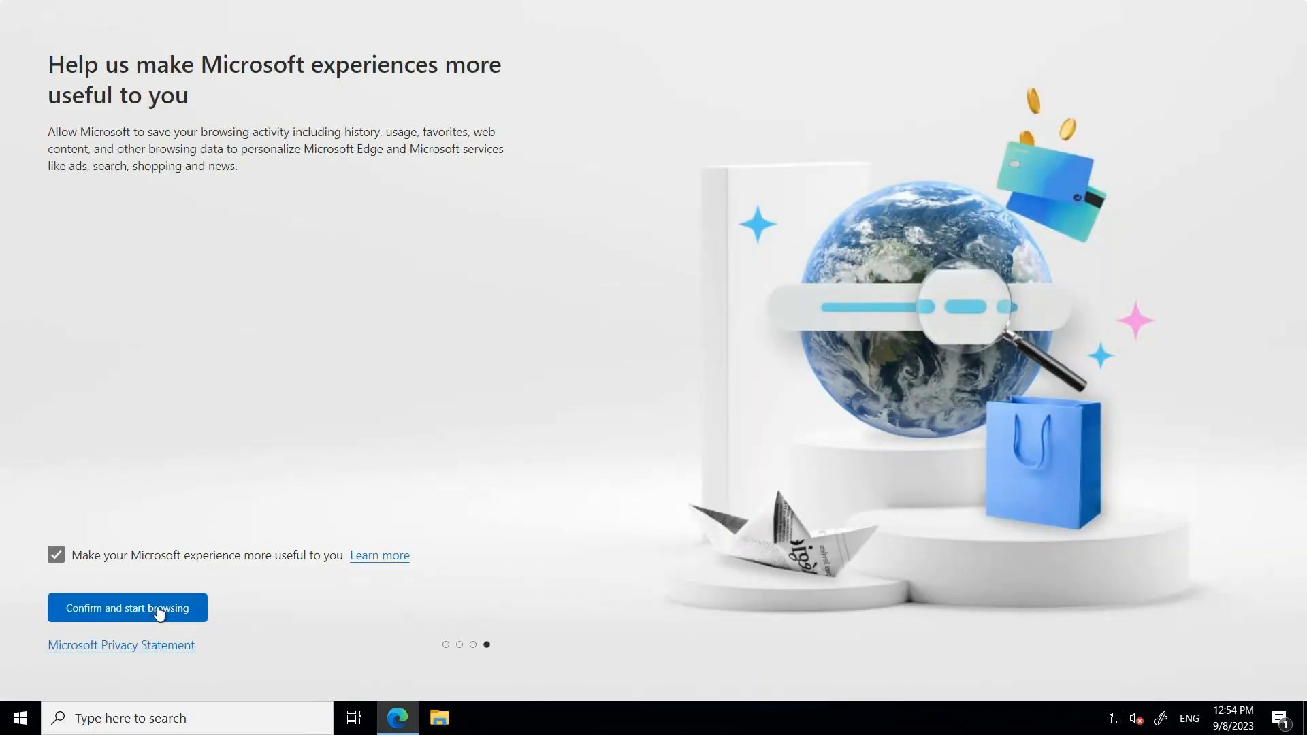
{"action": "left_click", "coordinate": [157, 608]}
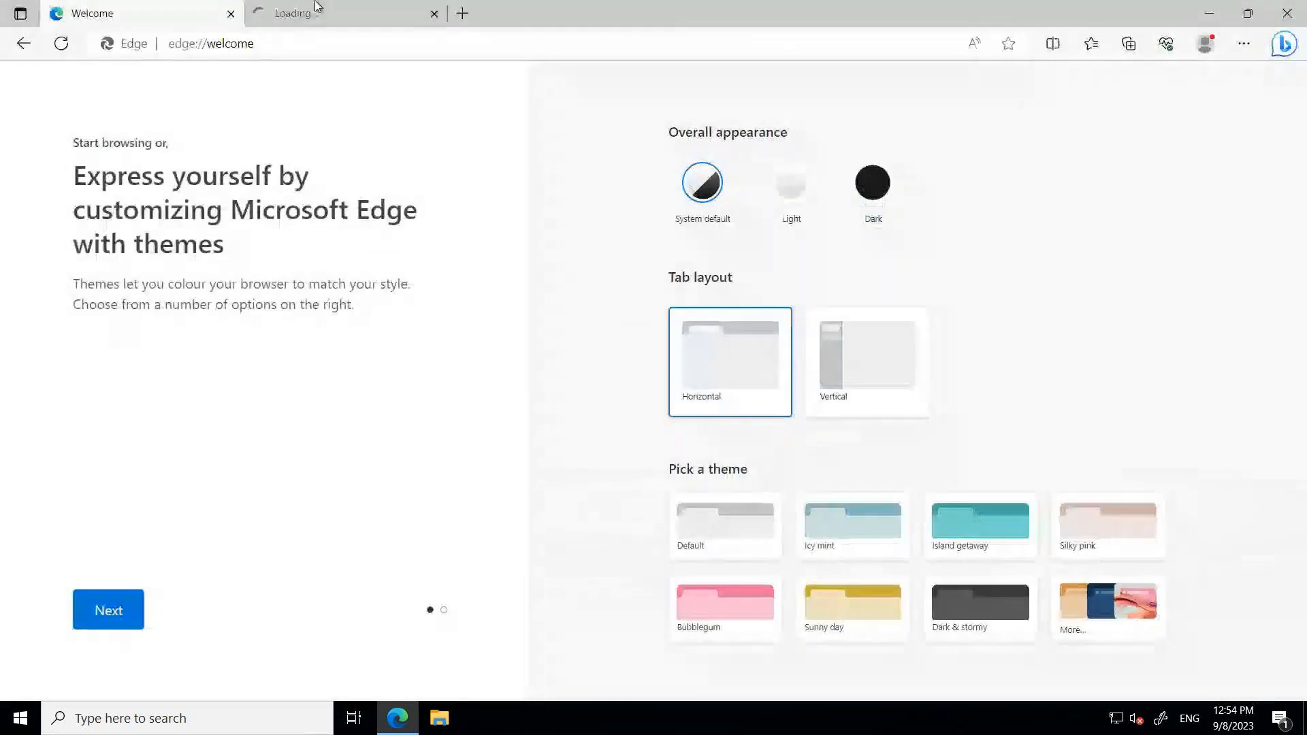
Search the web for 'choco setup on windows'
{"action": "left_click", "coordinate": [430, 44]}
{"action": "type", "text": "choco"}
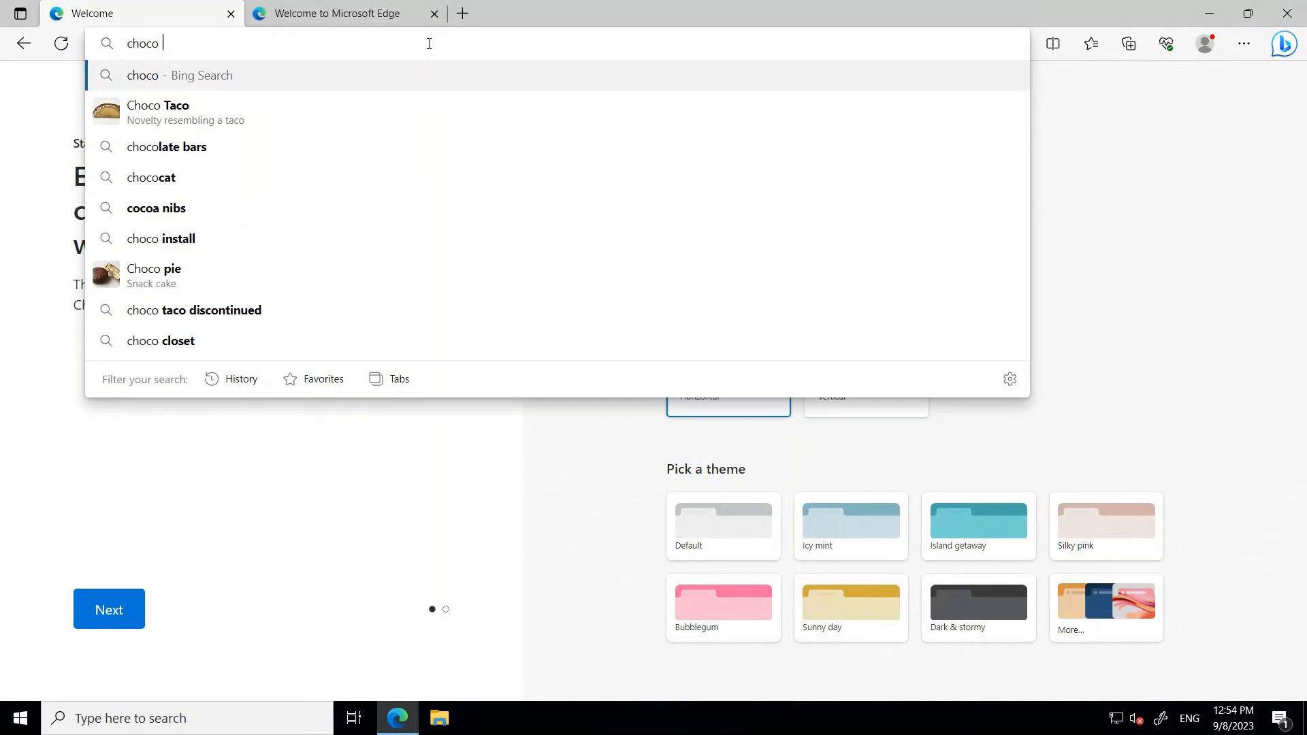
{"action": "type", "text": " set"}
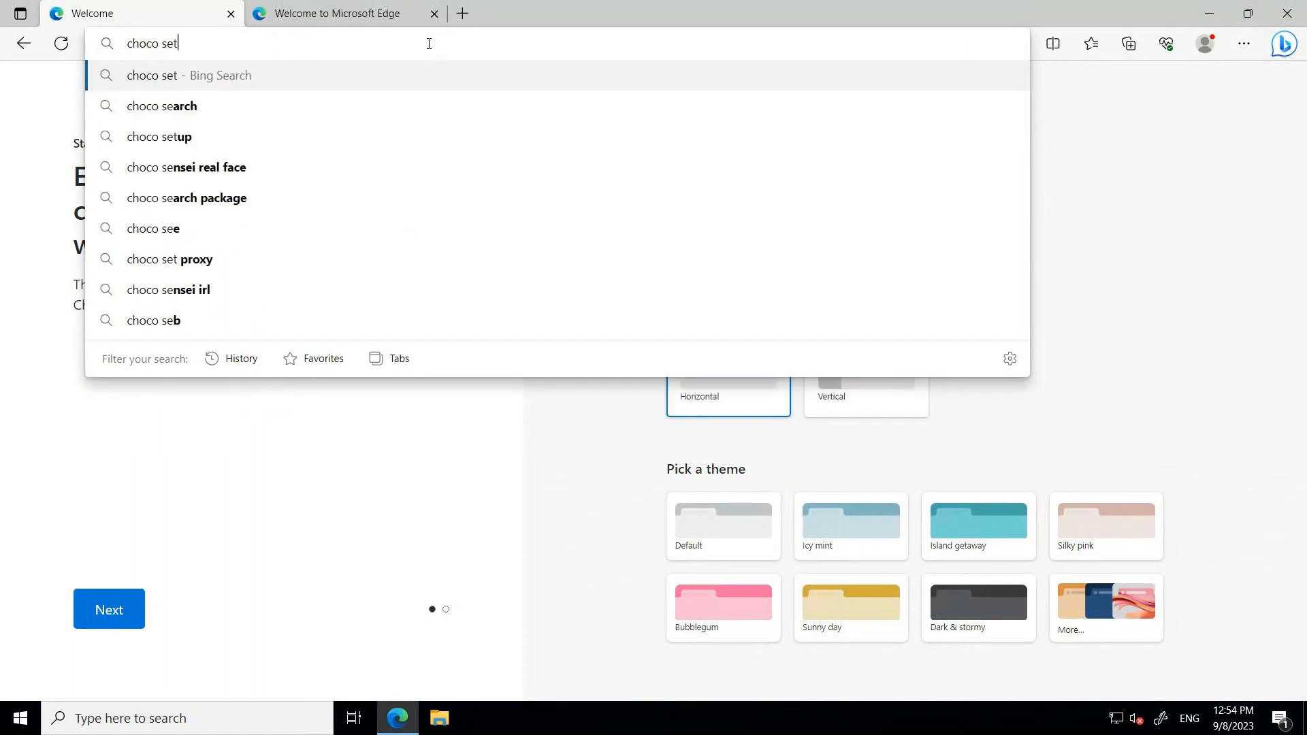
{"action": "type", "text": "up o"}
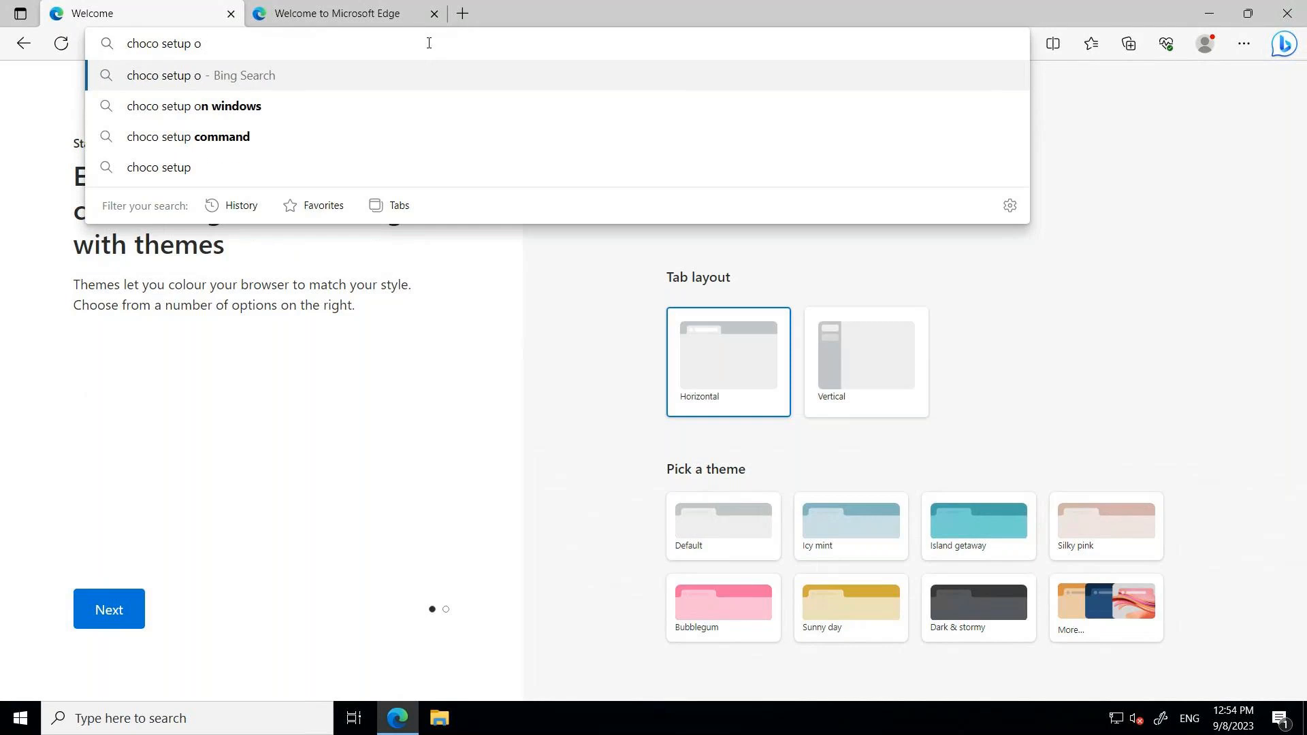
{"action": "left_click", "coordinate": [235, 112]}
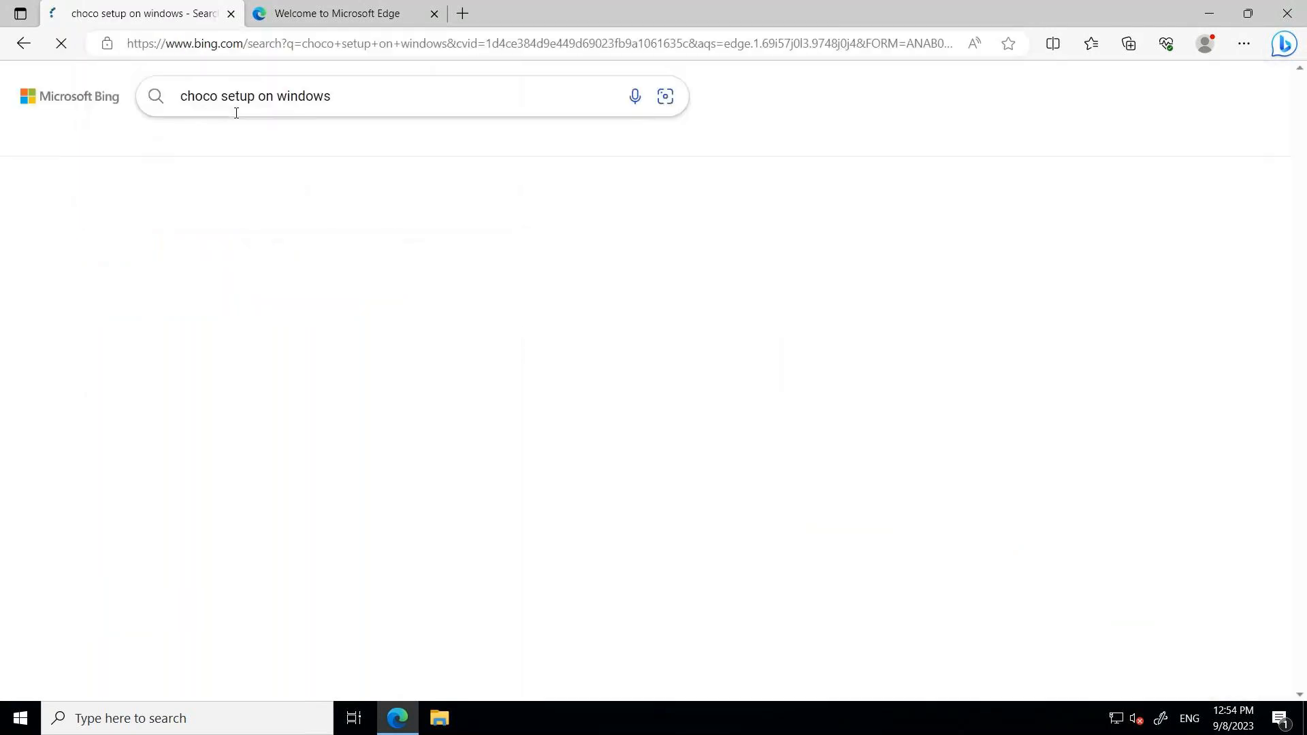
Copy the Install with PowerShell.exe command from the Chocolatey setup page, then minimize Edge
{"action": "scroll", "coordinate": [333, 476], "scroll_direction": "down", "scroll_amount": 7}
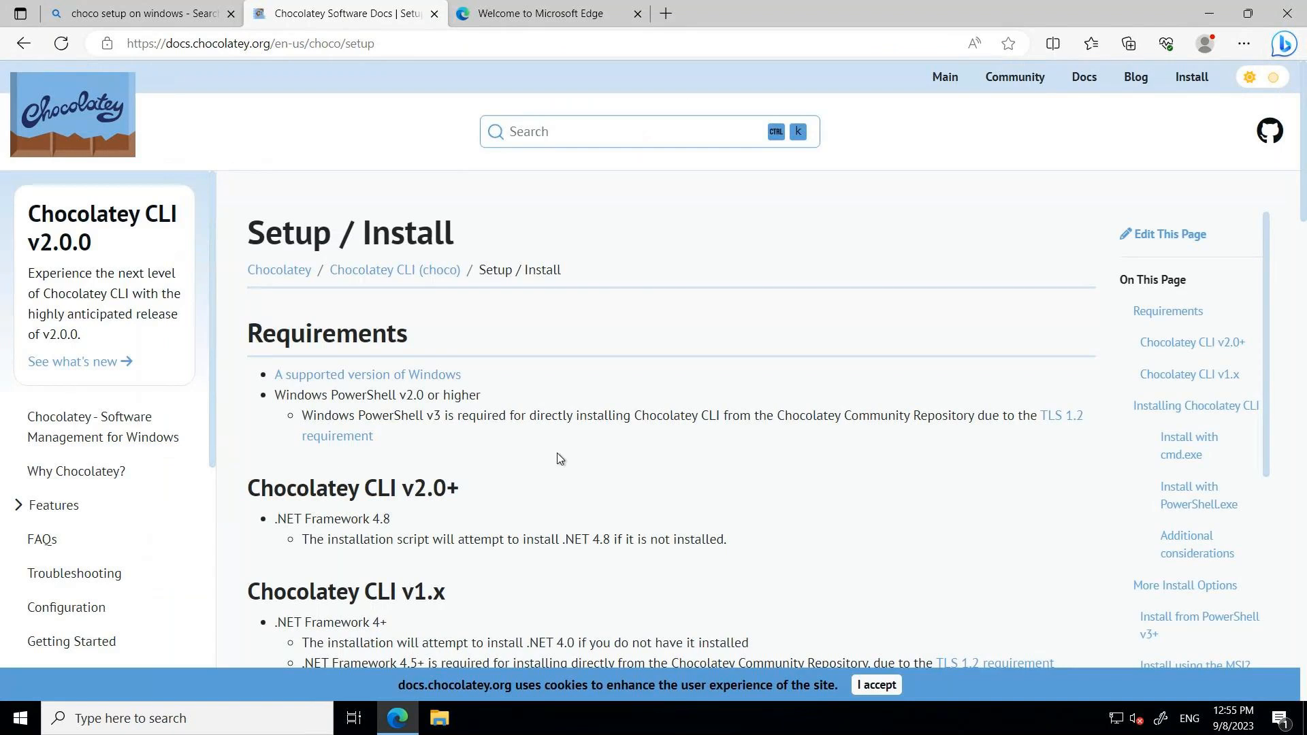
{"action": "scroll", "coordinate": [557, 452], "scroll_direction": "down", "scroll_amount": 4}
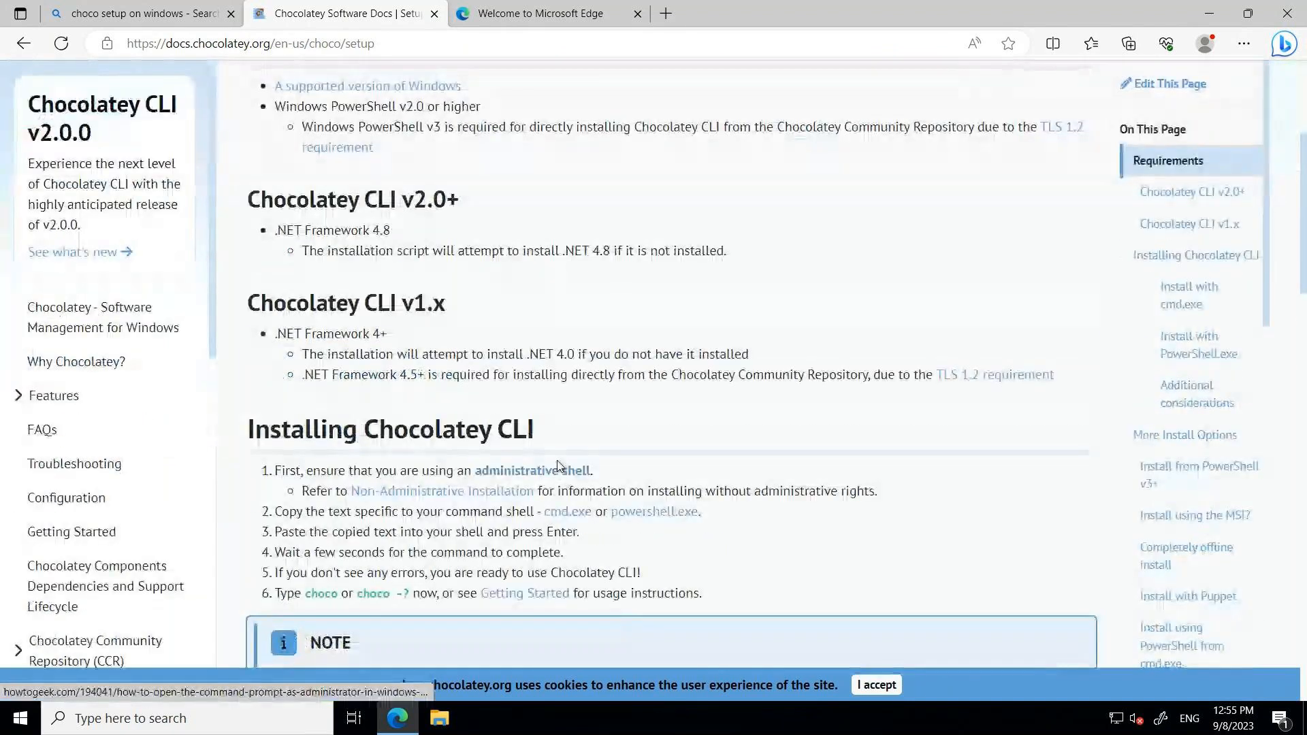
{"action": "scroll", "coordinate": [558, 468], "scroll_direction": "down", "scroll_amount": 4}
{"action": "scroll", "coordinate": [557, 467], "scroll_direction": "down", "scroll_amount": 3}
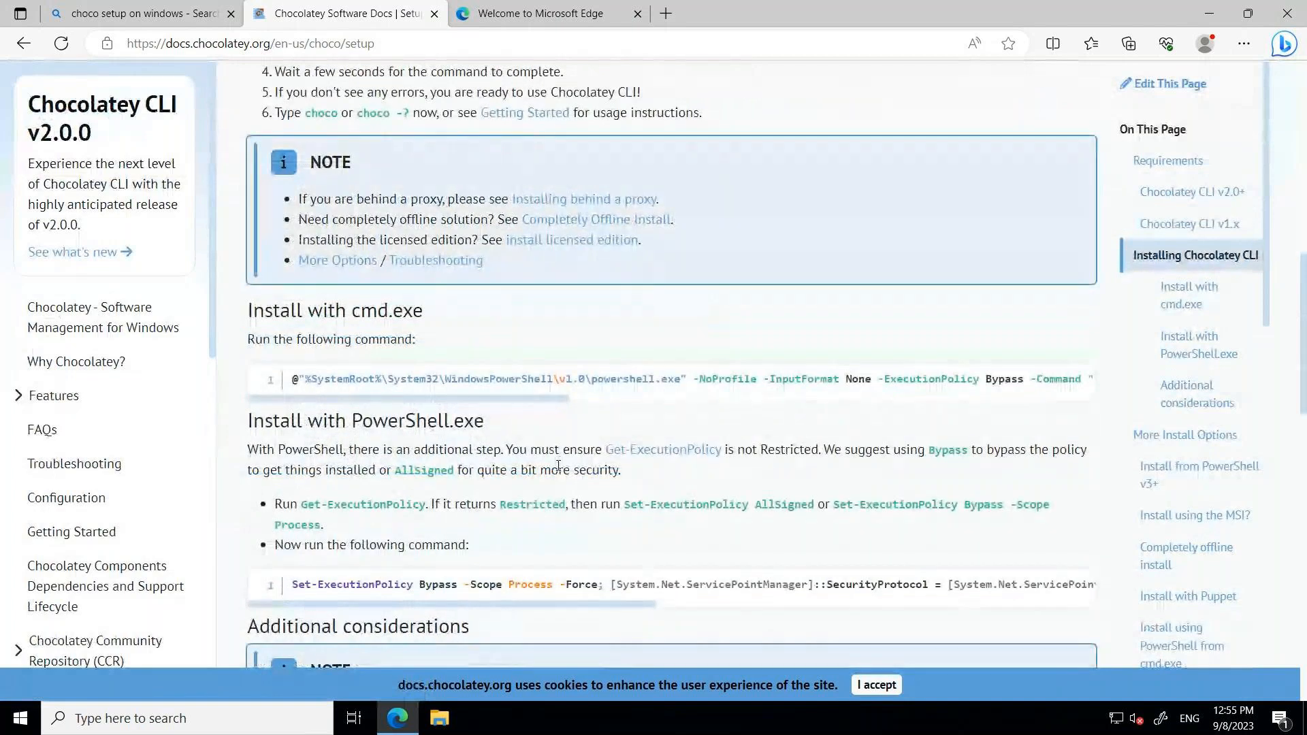
{"action": "scroll", "coordinate": [558, 467], "scroll_direction": "down", "scroll_amount": 4}
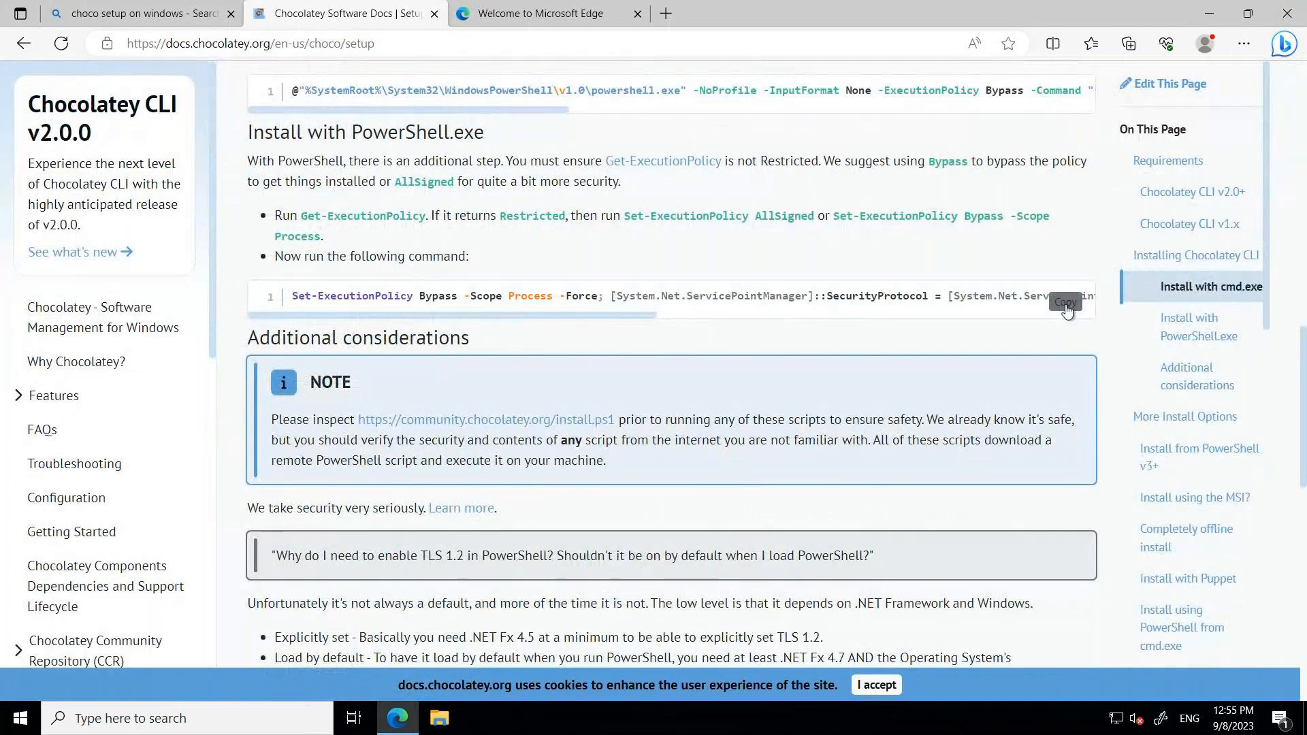
{"action": "left_click", "coordinate": [1066, 310]}
{"action": "left_click", "coordinate": [1208, 12]}
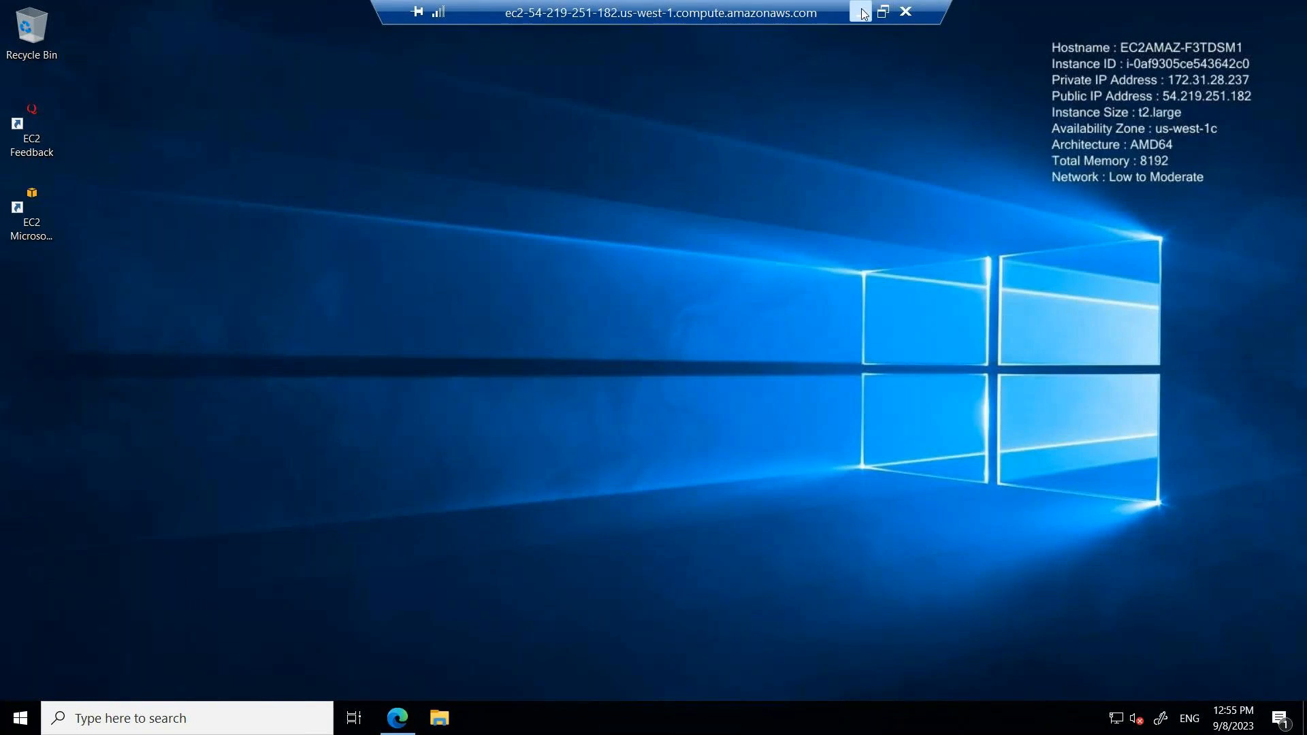
Note 'execute the following powershell script from powershell admin in the windows vm' and paste the Chocolatey install command
{"action": "left_click", "coordinate": [861, 12]}
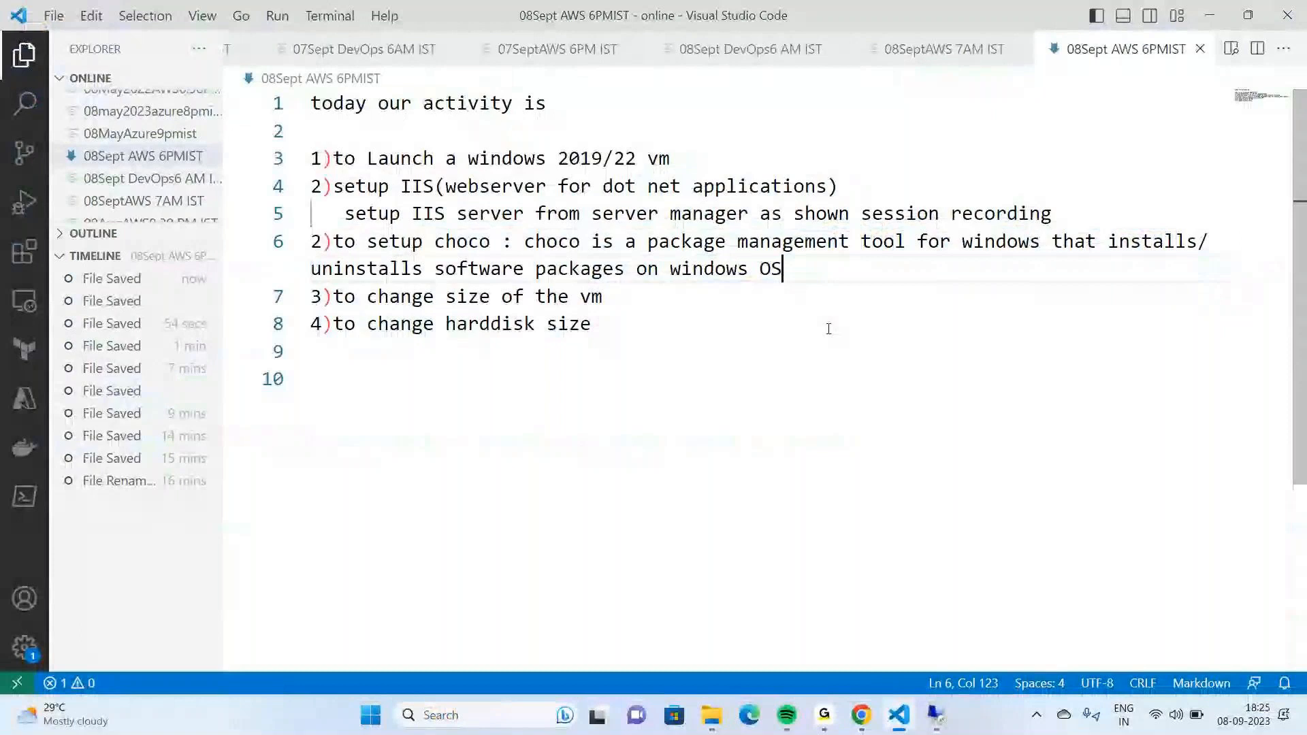
{"action": "key", "text": "Return"}
{"action": "type", "text": "execute t"}
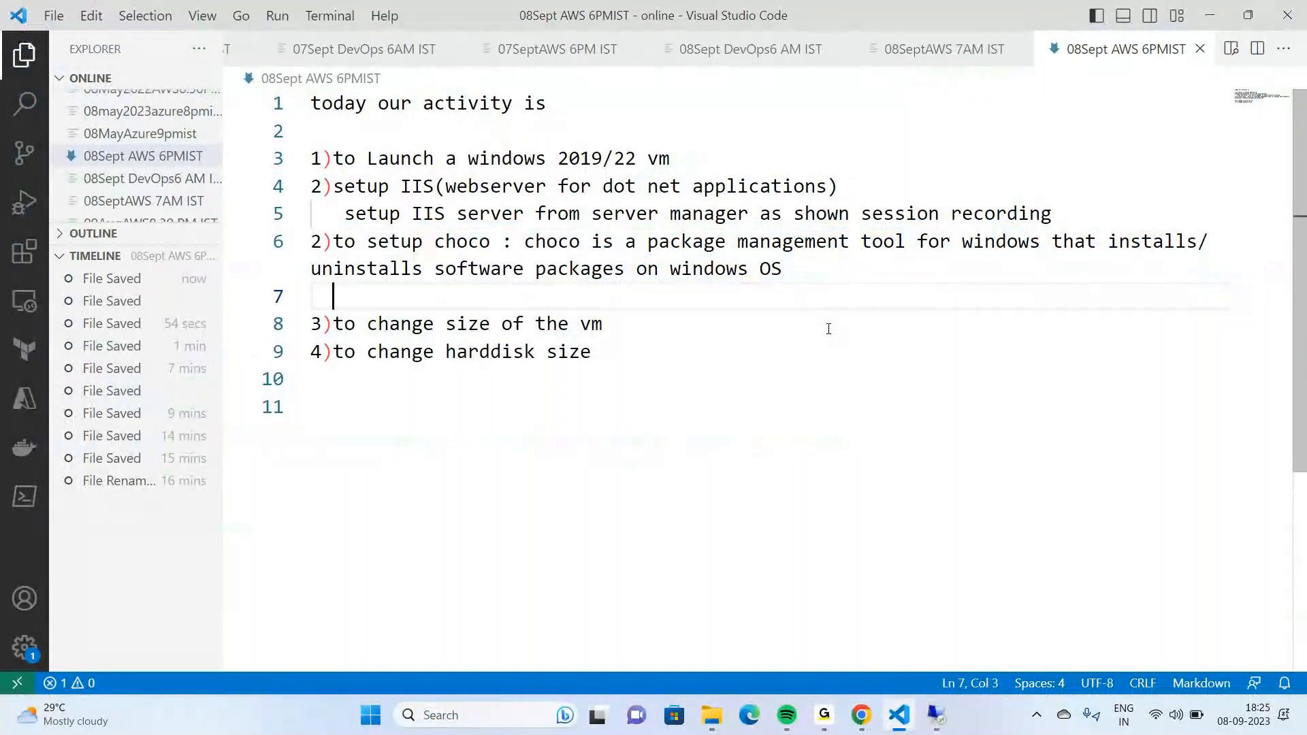
{"action": "type", "text": "he follo"}
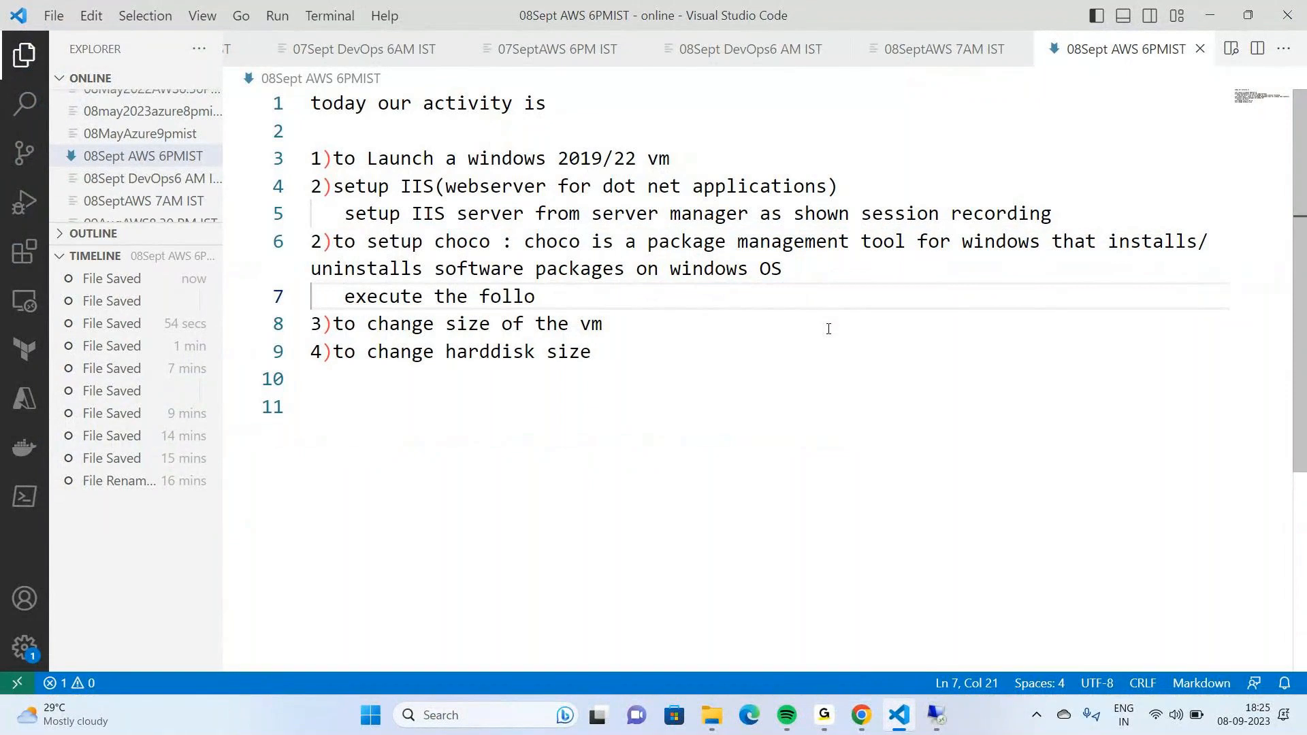
{"action": "type", "text": "wing powershell "}
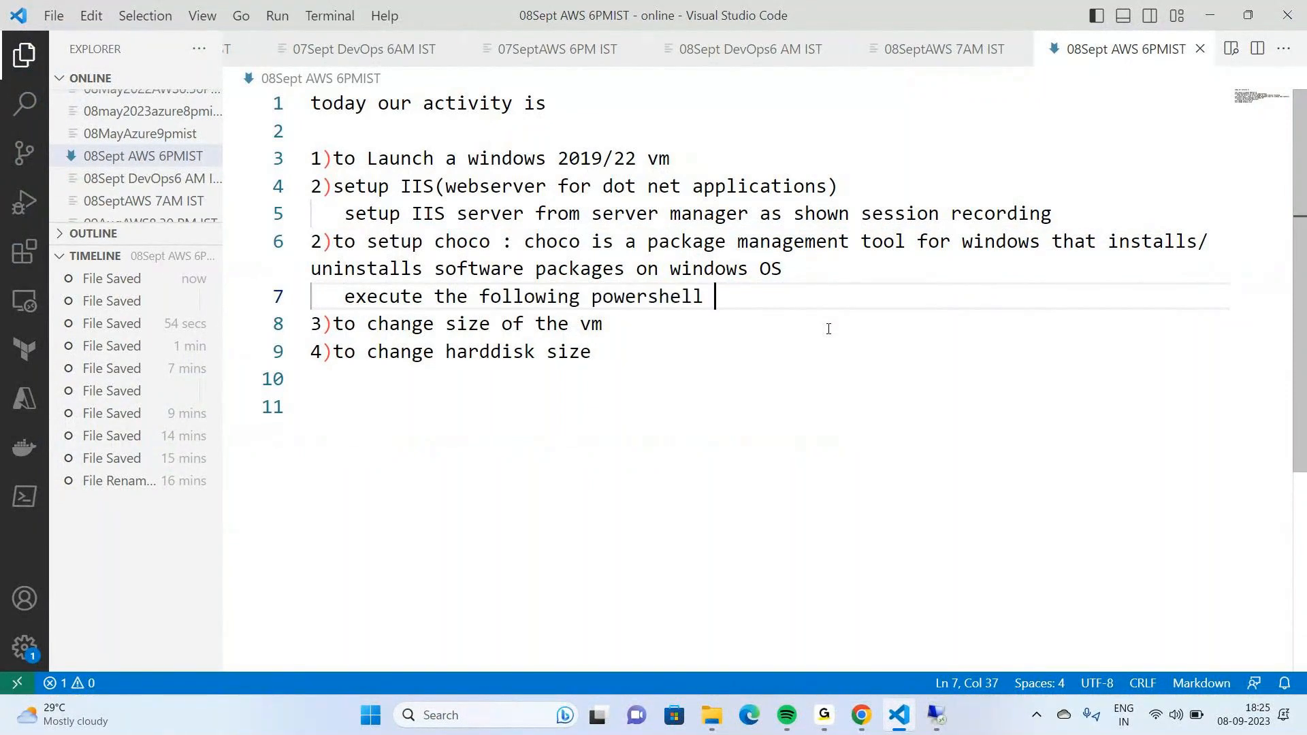
{"action": "type", "text": "script f"}
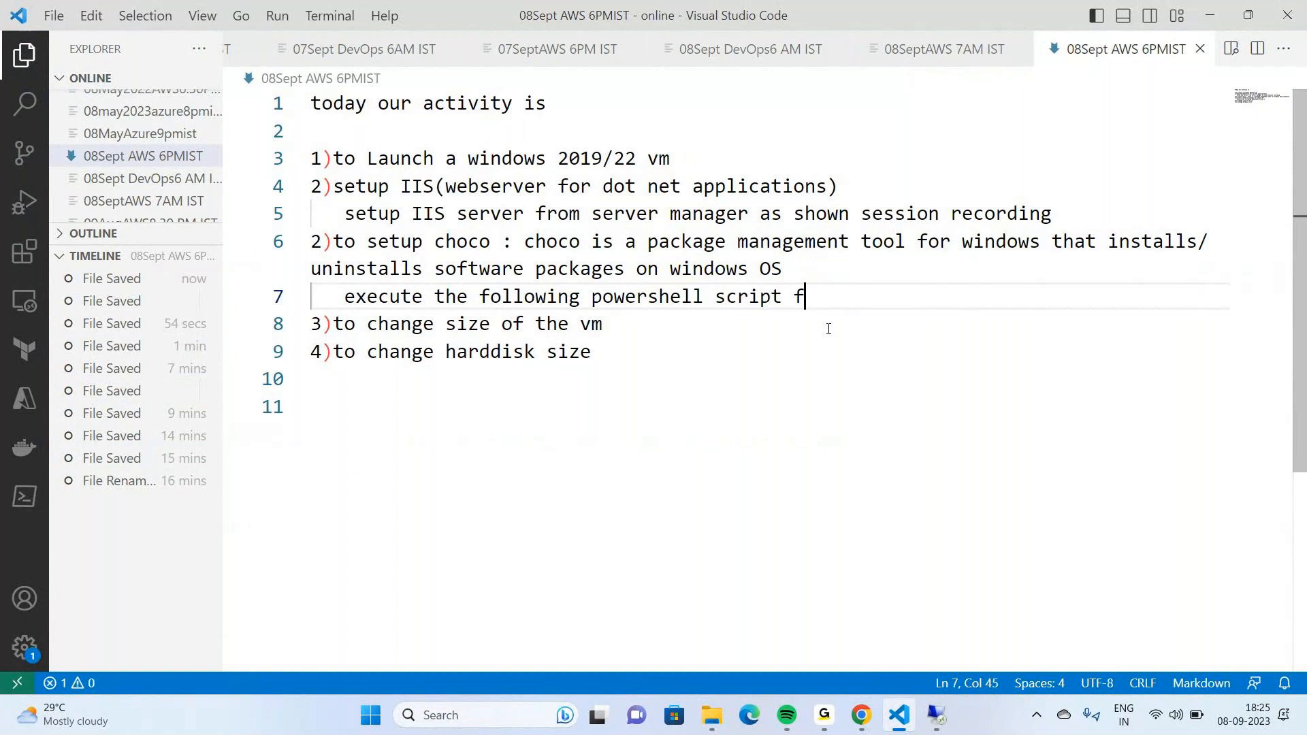
{"action": "type", "text": "rom powersh"}
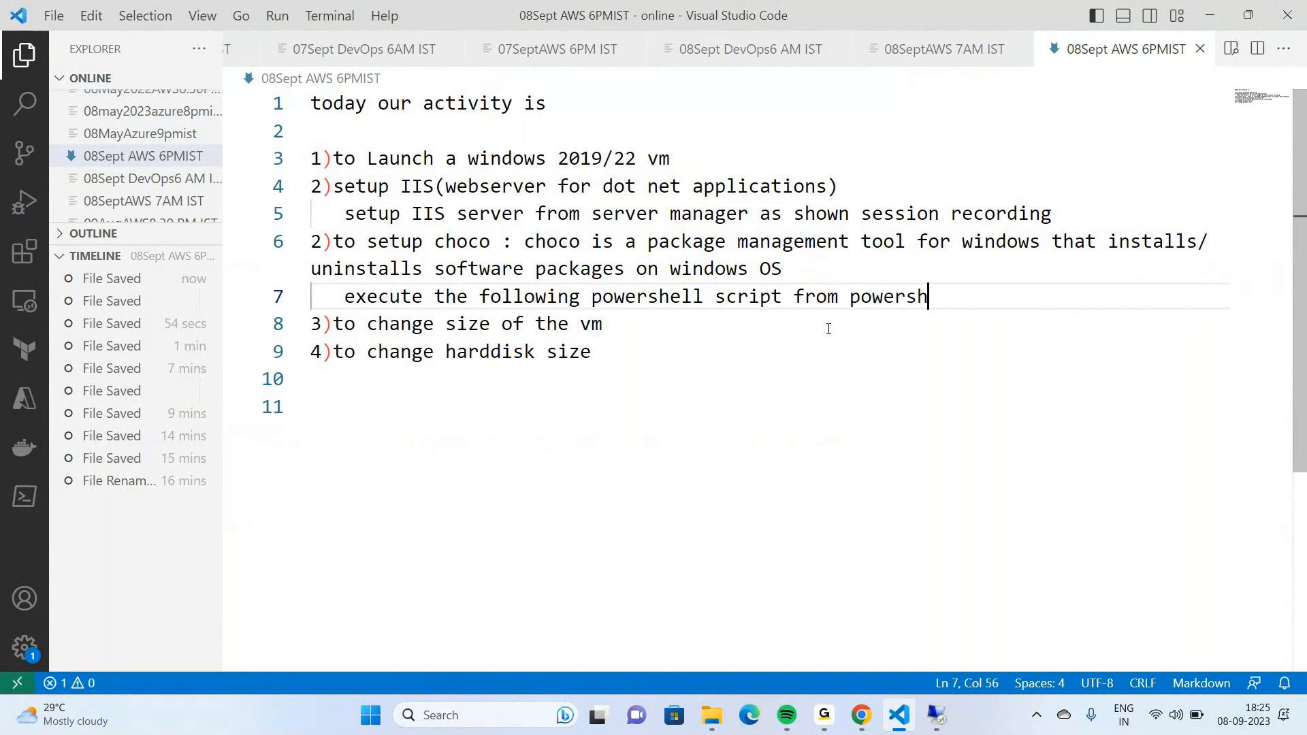
{"action": "type", "text": "ell admin"}
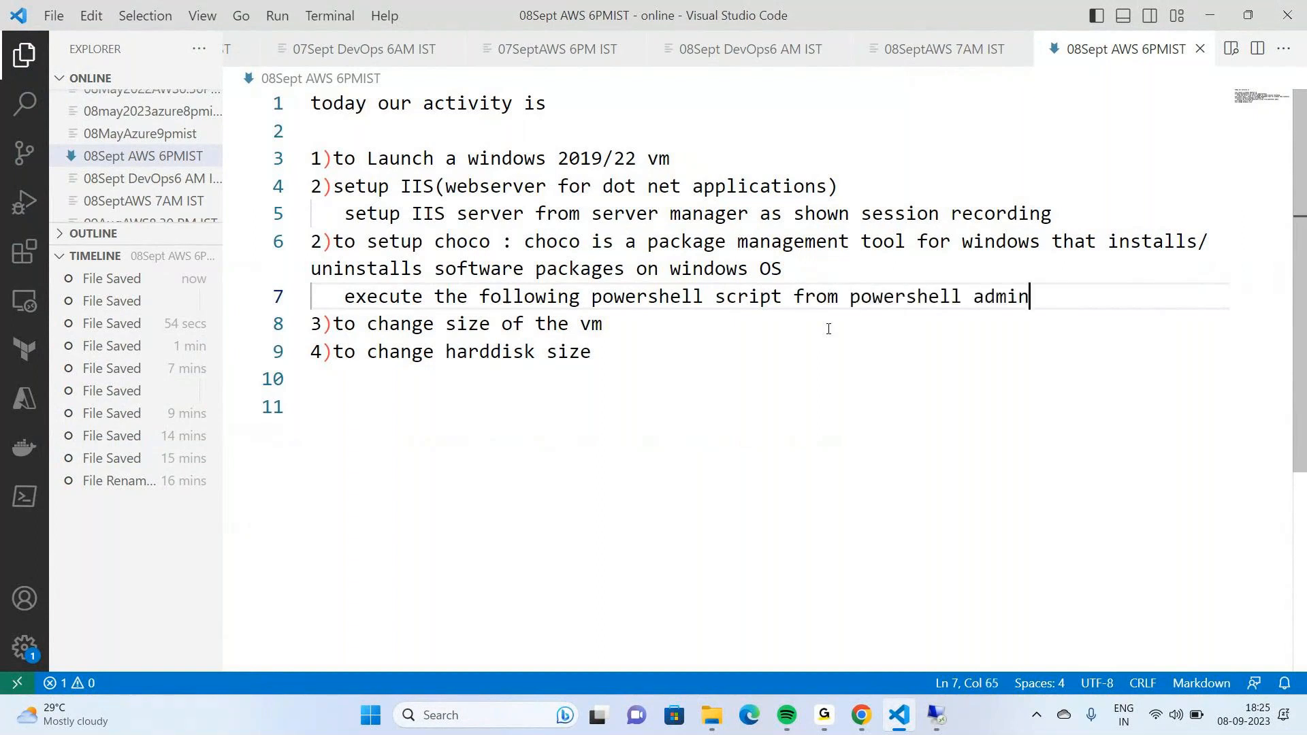
{"action": "type", "text": " int"}
{"action": "key", "text": "BackSpace"}
{"action": "key", "text": "BackSpace"}
{"action": "type", "text": "the windows vm"}
{"action": "key", "text": "Return"}
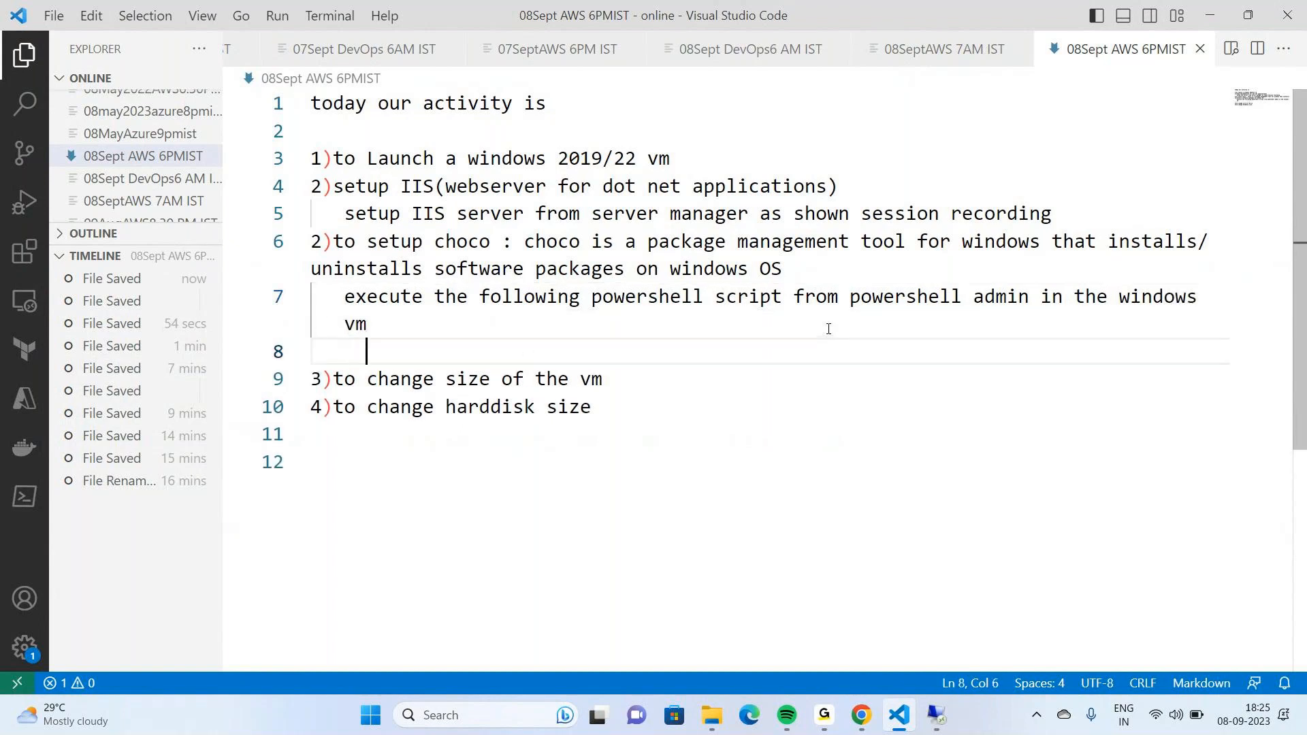
{"action": "key", "text": "ctrl+v"}
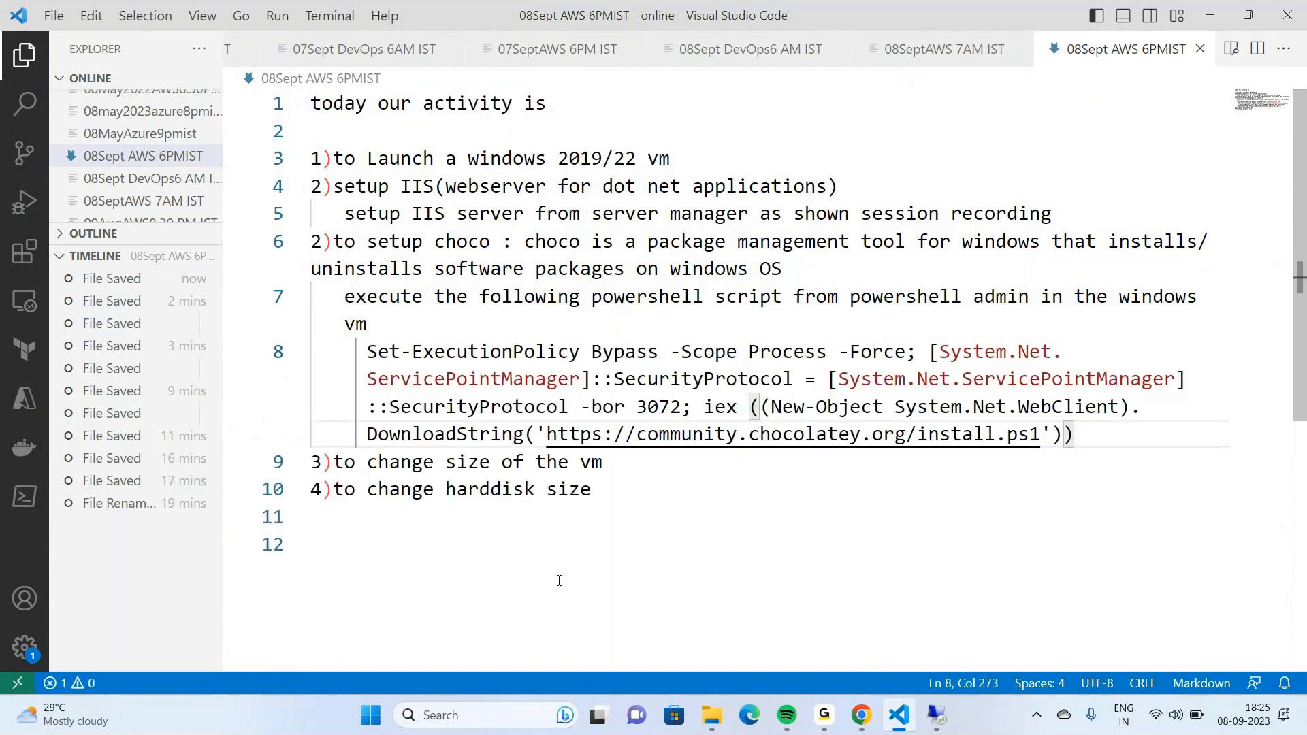
{"action": "left_click", "coordinate": [937, 716]}
Search 'power' and launch Windows PowerShell as administrator
{"action": "left_click", "coordinate": [187, 714]}
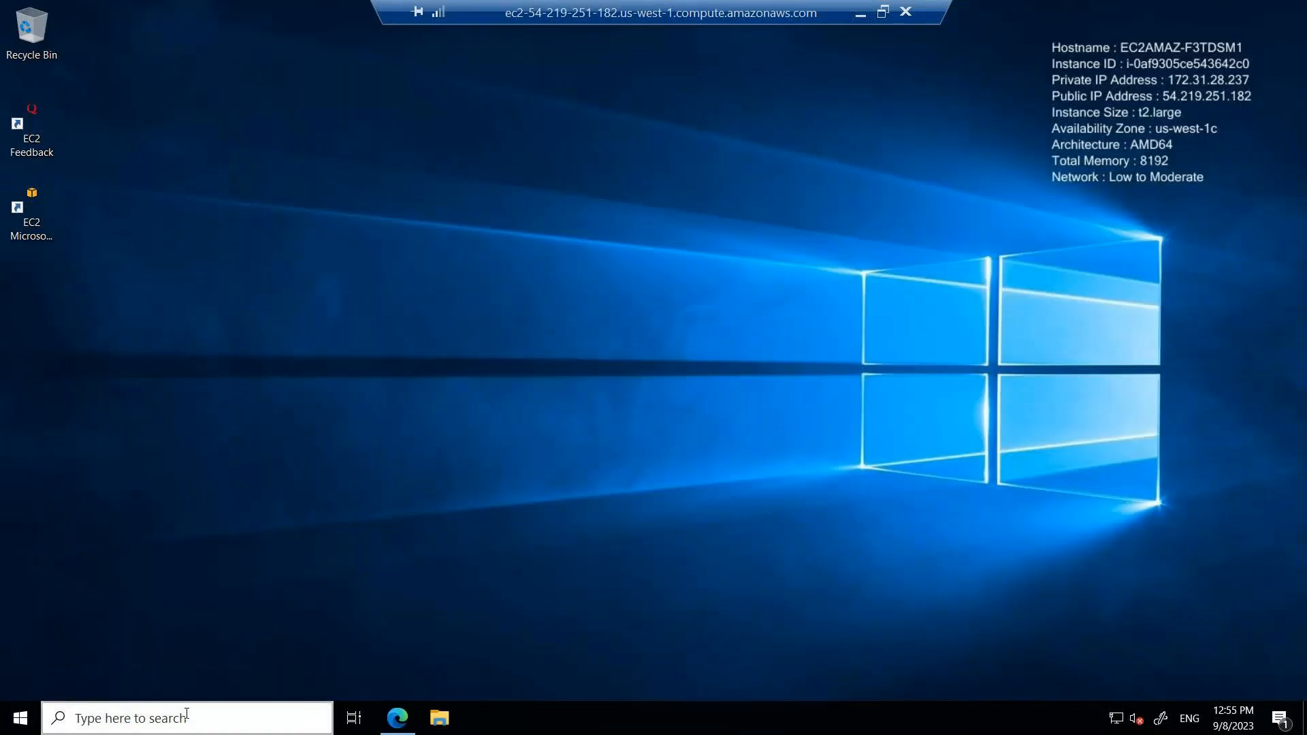
{"action": "type", "text": "p"}
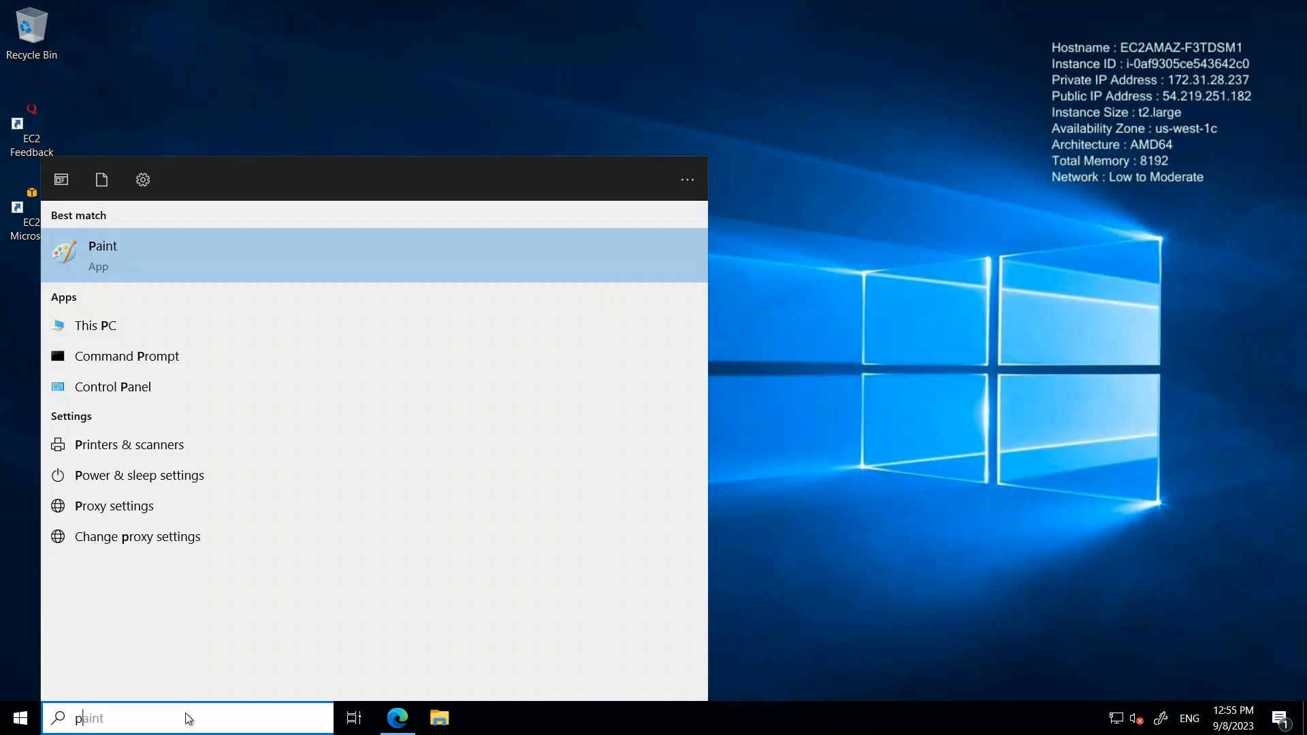
{"action": "type", "text": "ower"}
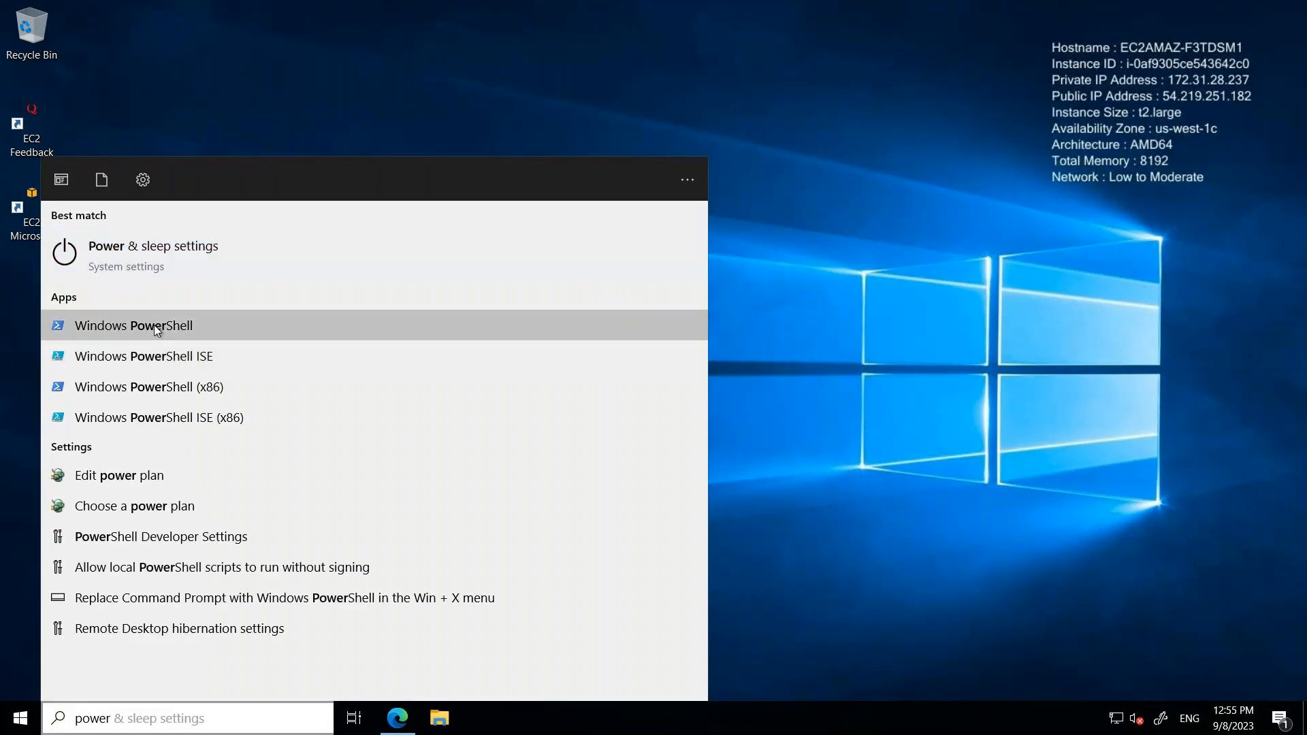
{"action": "right_click", "coordinate": [154, 324]}
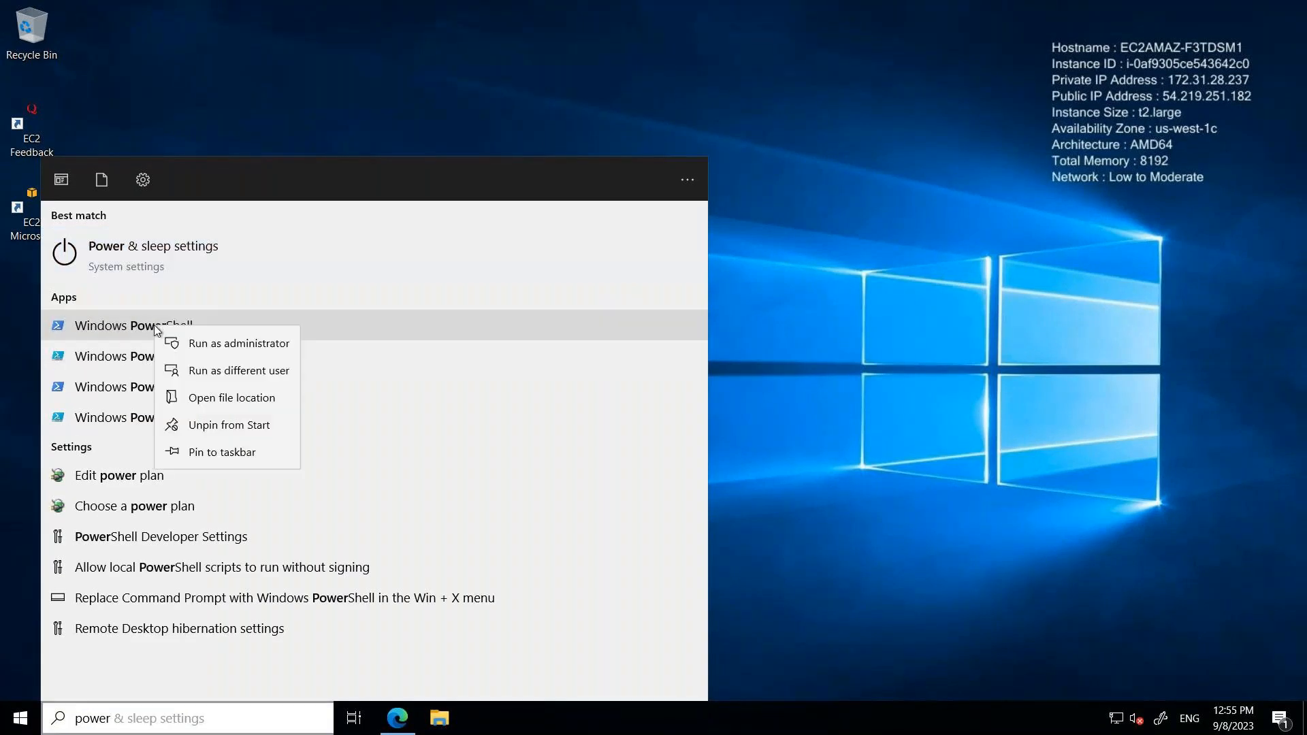
{"action": "left_click", "coordinate": [215, 343]}
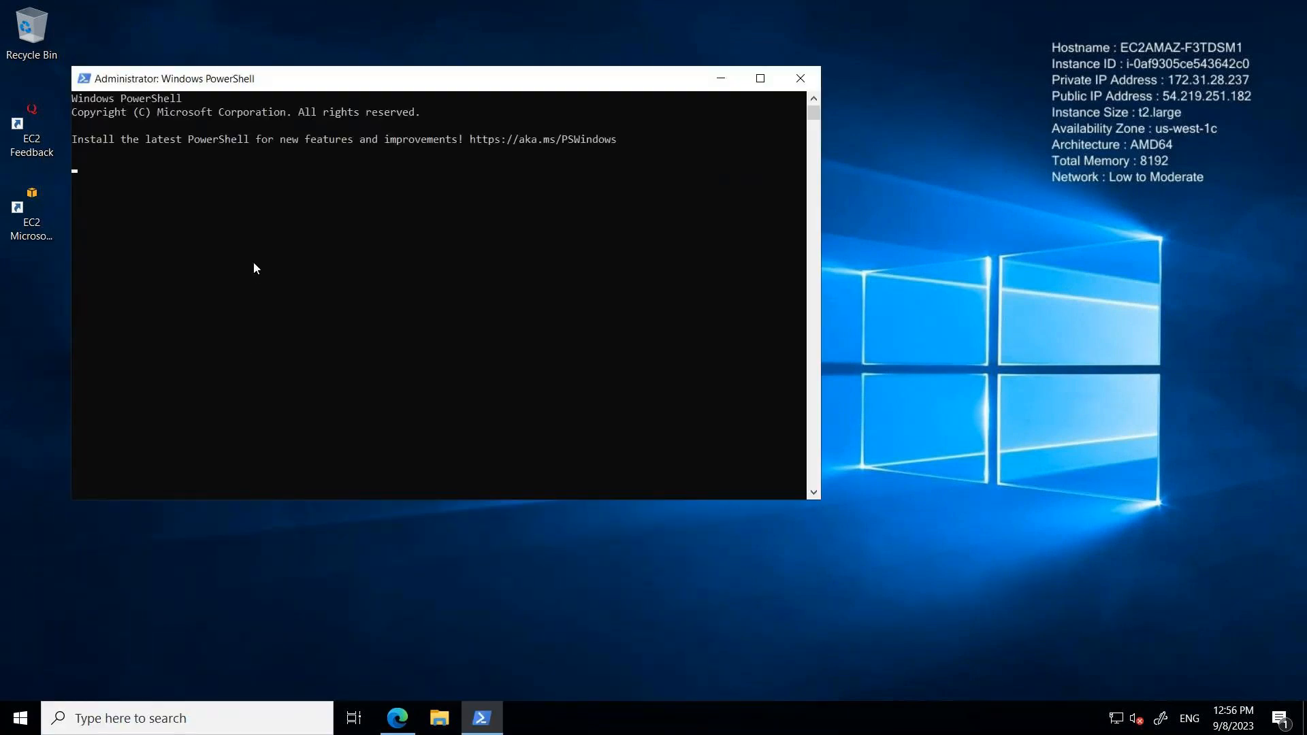
Set the PowerShell console to a medium cursor and size-20 font and apply
{"action": "left_click", "coordinate": [84, 79]}
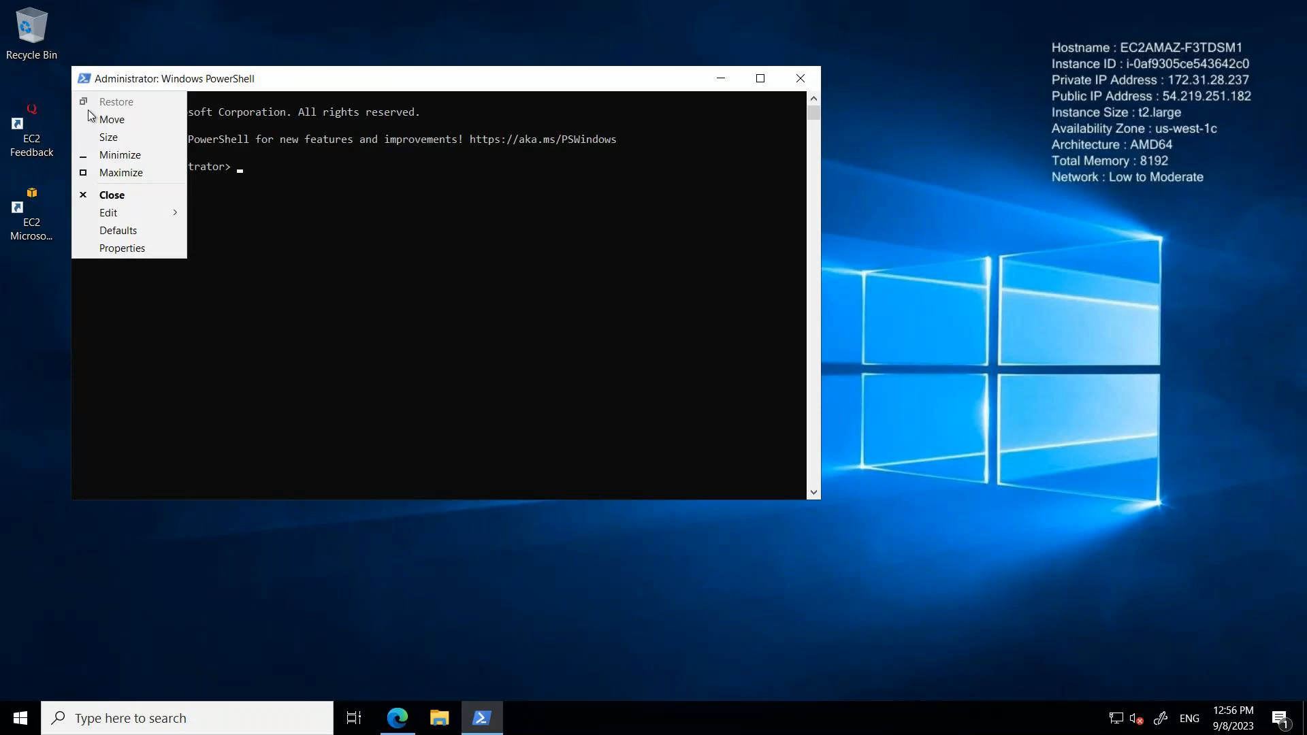
{"action": "left_click", "coordinate": [128, 250]}
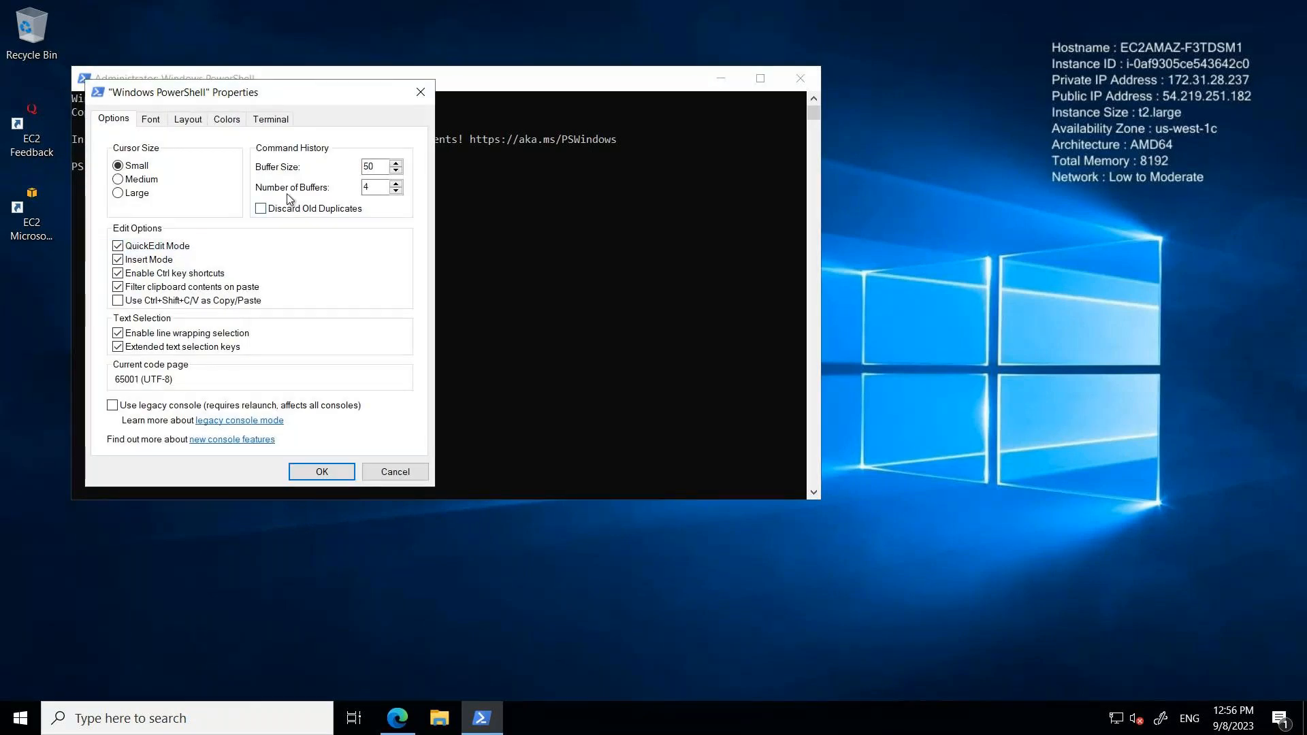
{"action": "left_click", "coordinate": [138, 180]}
{"action": "left_click", "coordinate": [153, 121]}
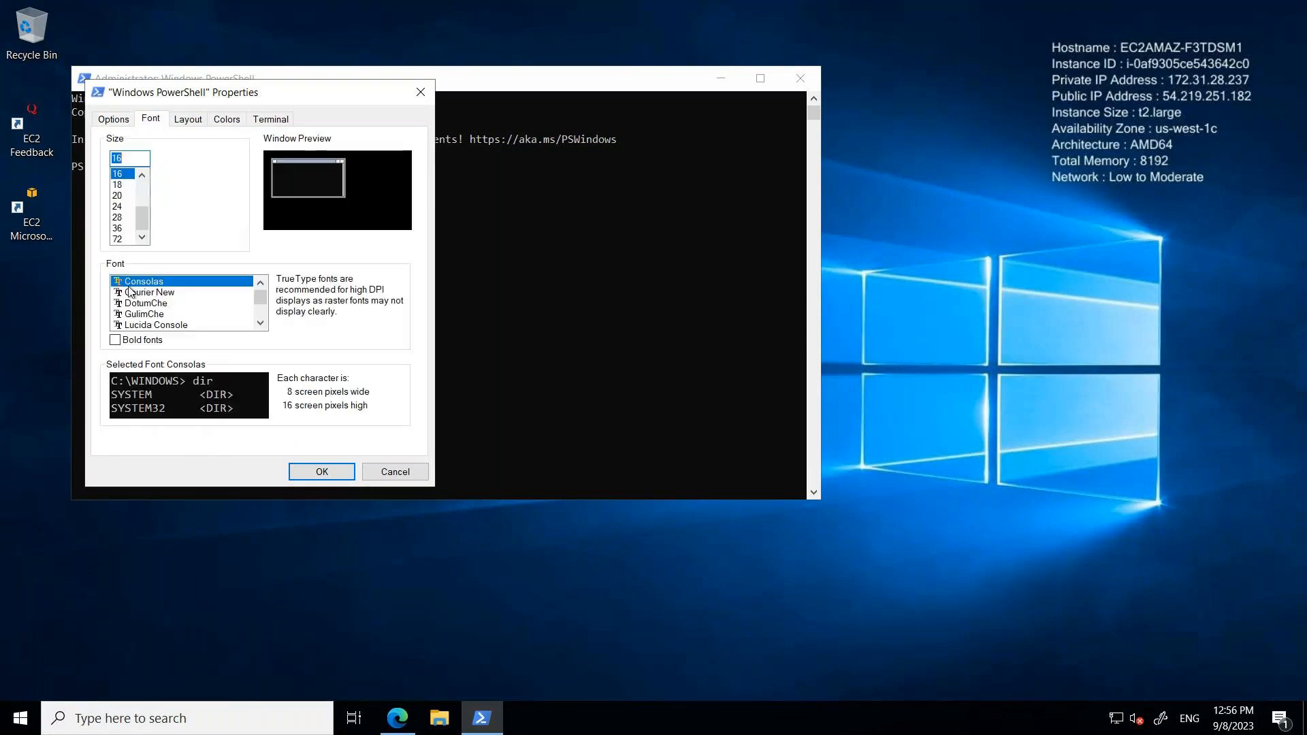
{"action": "left_click", "coordinate": [123, 196]}
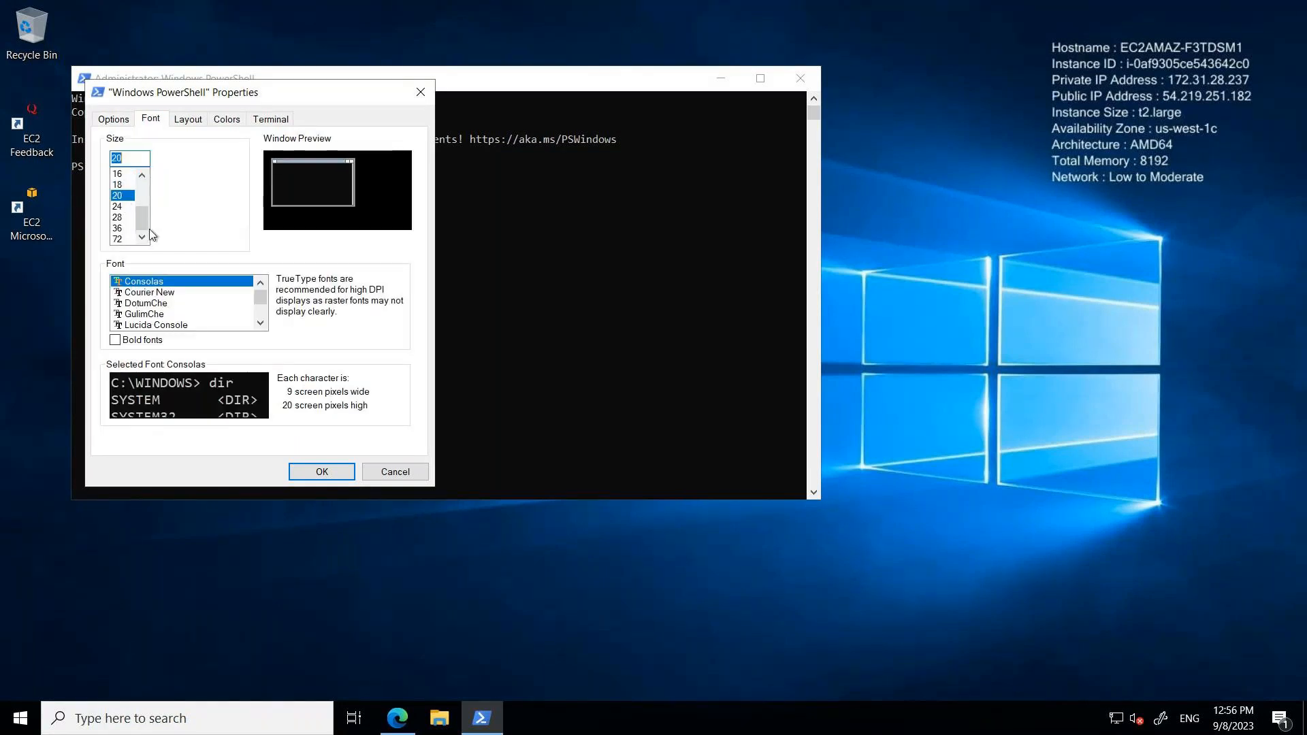
{"action": "left_click", "coordinate": [112, 123]}
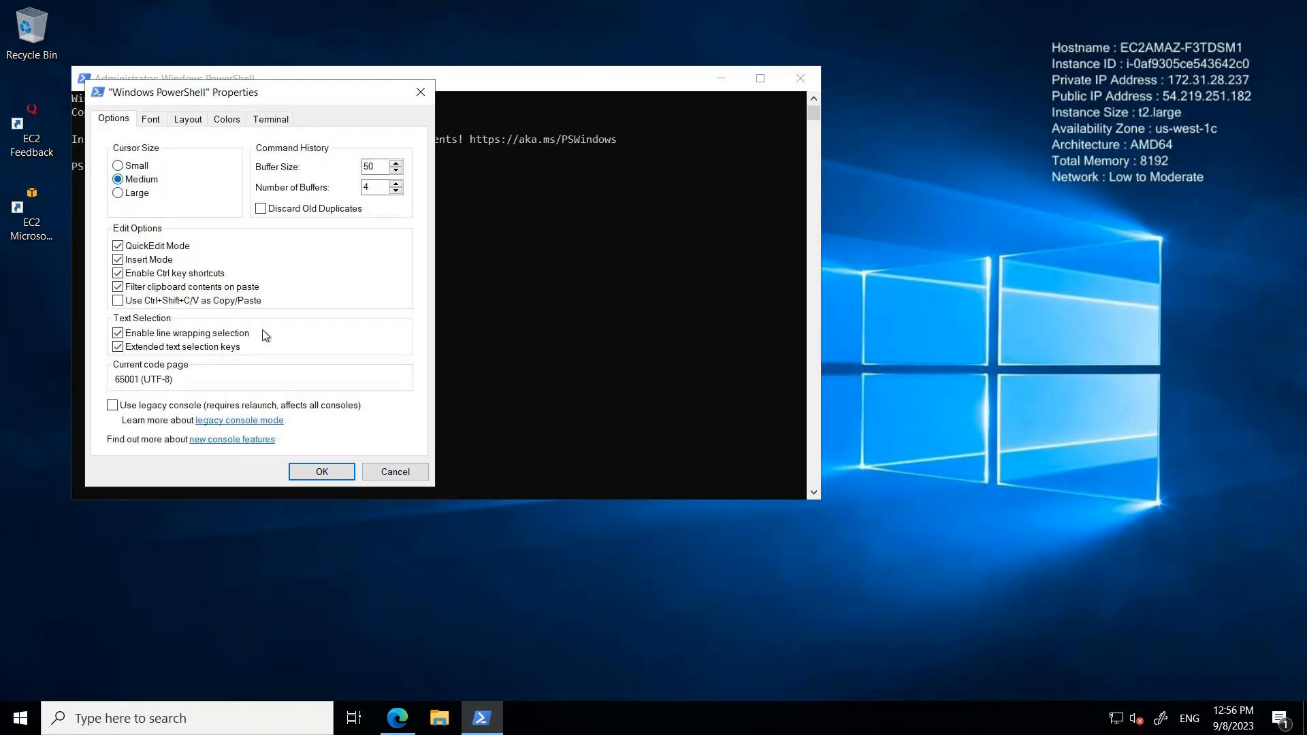
{"action": "left_click", "coordinate": [344, 474]}
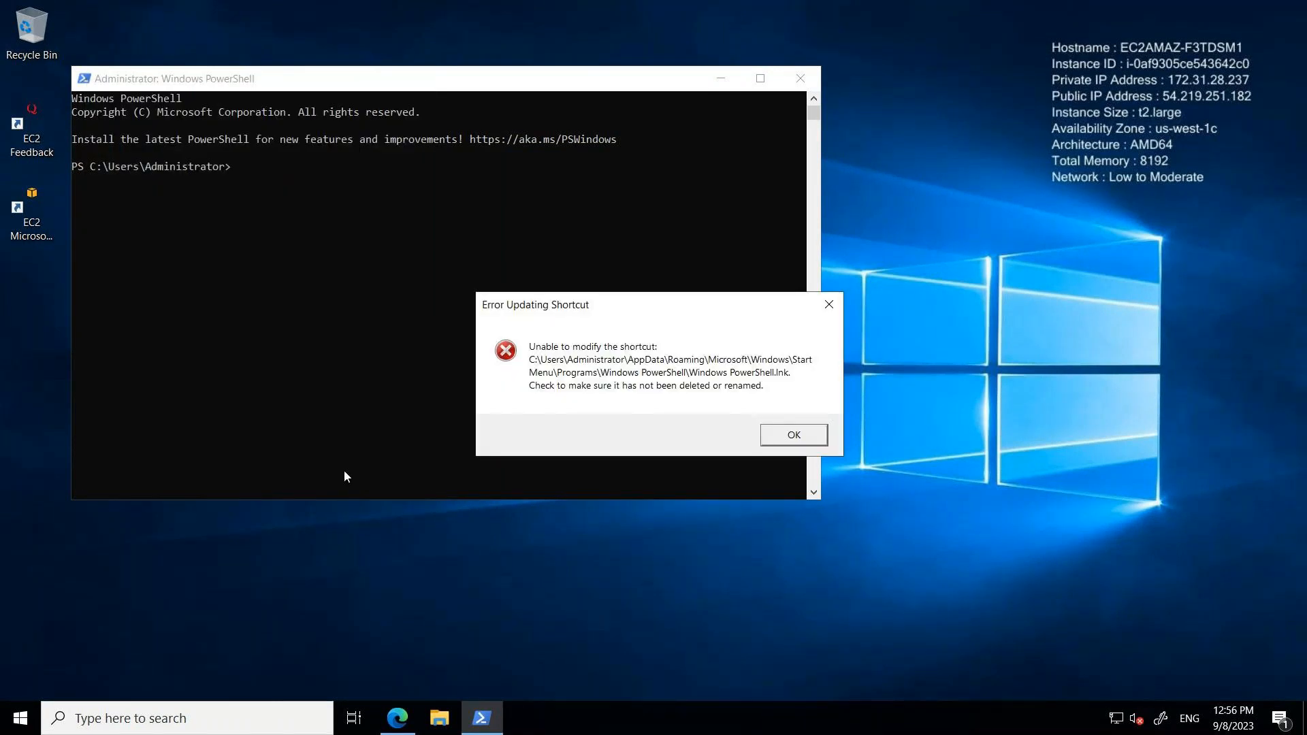
Dismiss the shortcut error, paste and run the Chocolatey install script, then close PowerShell when done
{"action": "left_click", "coordinate": [810, 436]}
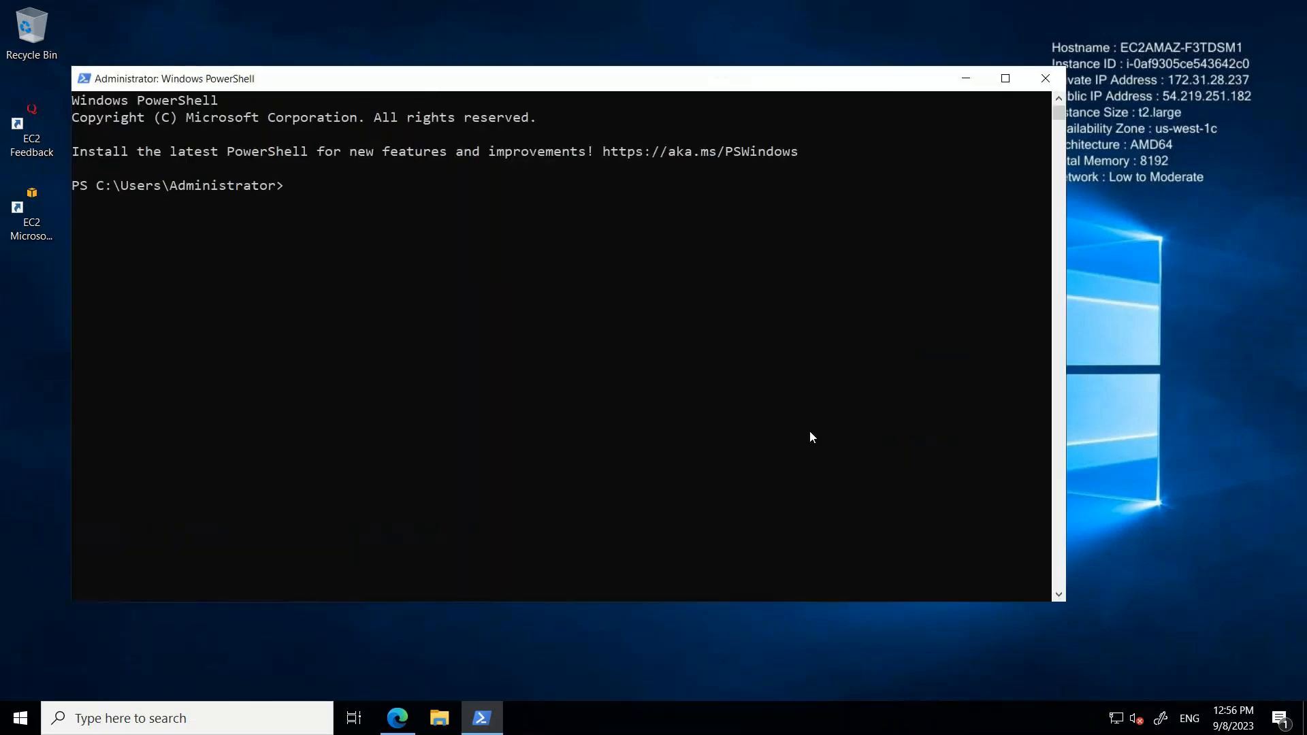
{"action": "right_click", "coordinate": [453, 305]}
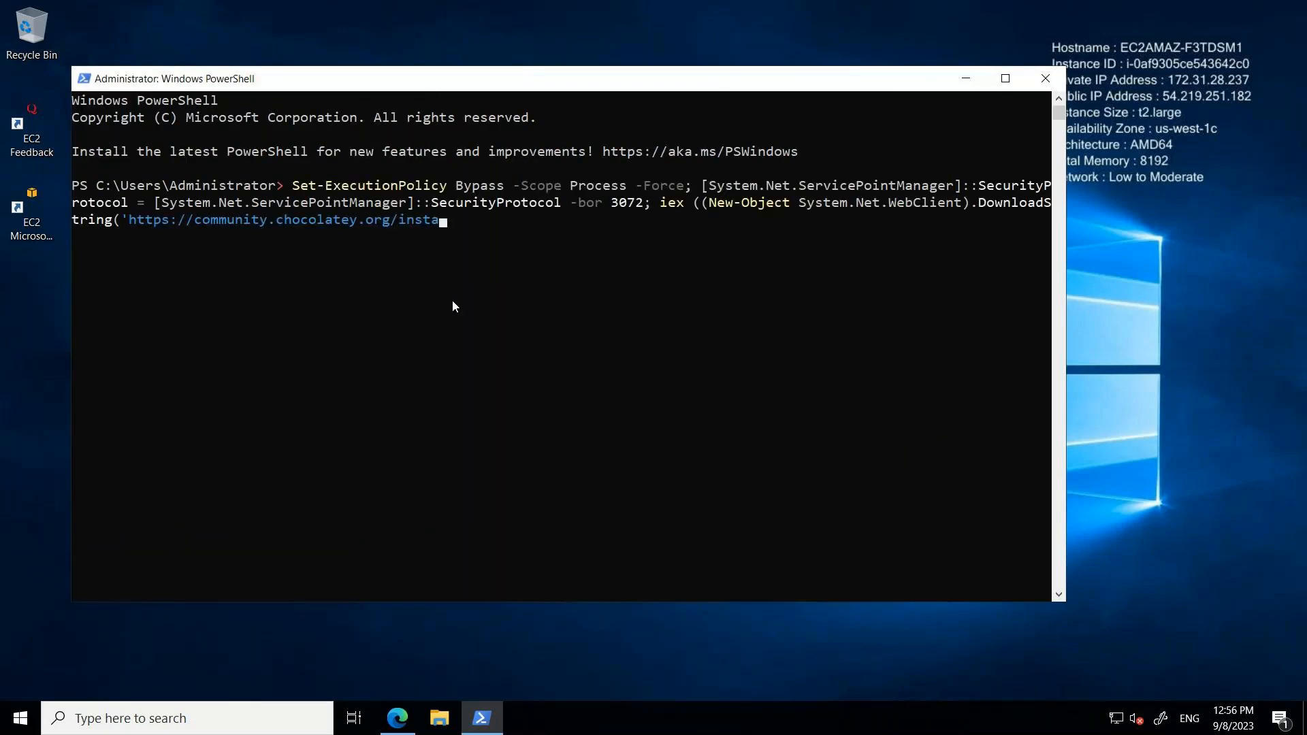
{"action": "key", "text": "Return"}
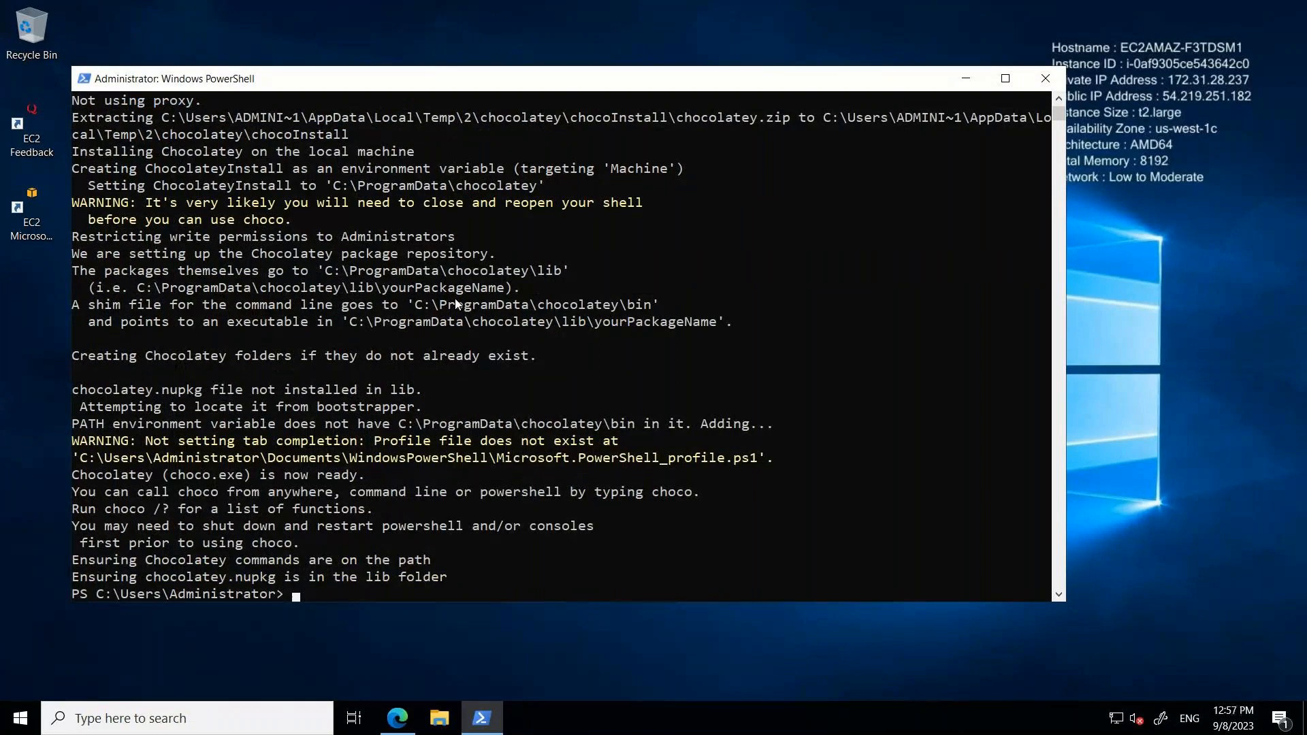
{"action": "left_click", "coordinate": [1046, 79]}
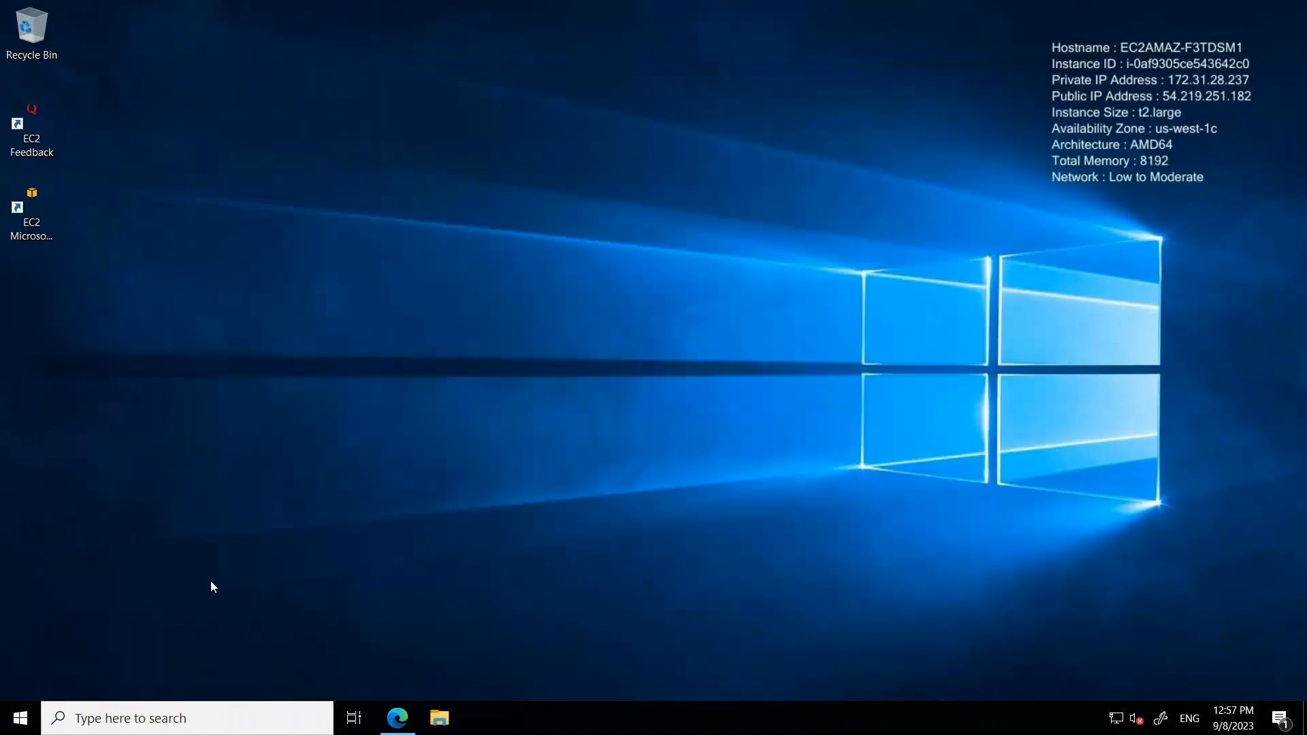
Open an administrator PowerShell, run choco --version to confirm 2.2.2, then minimize it
{"action": "left_click", "coordinate": [236, 718]}
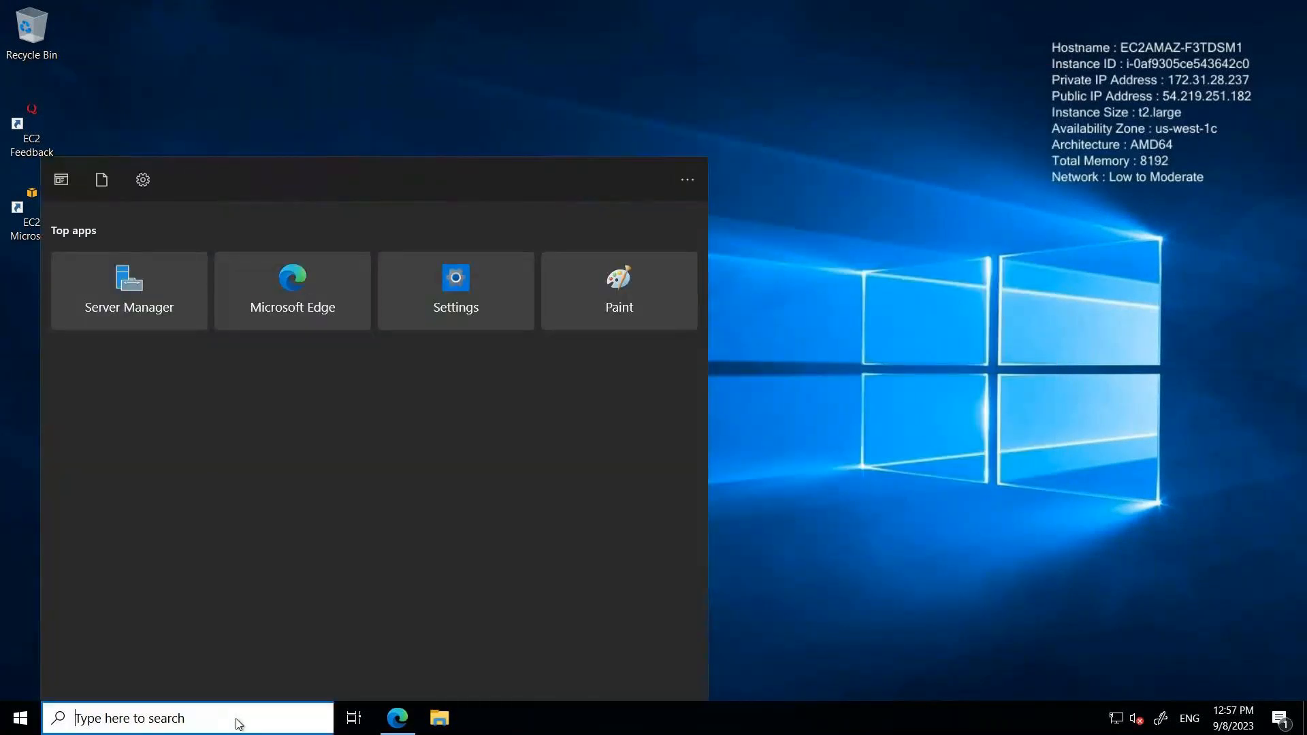
{"action": "type", "text": "powersh"}
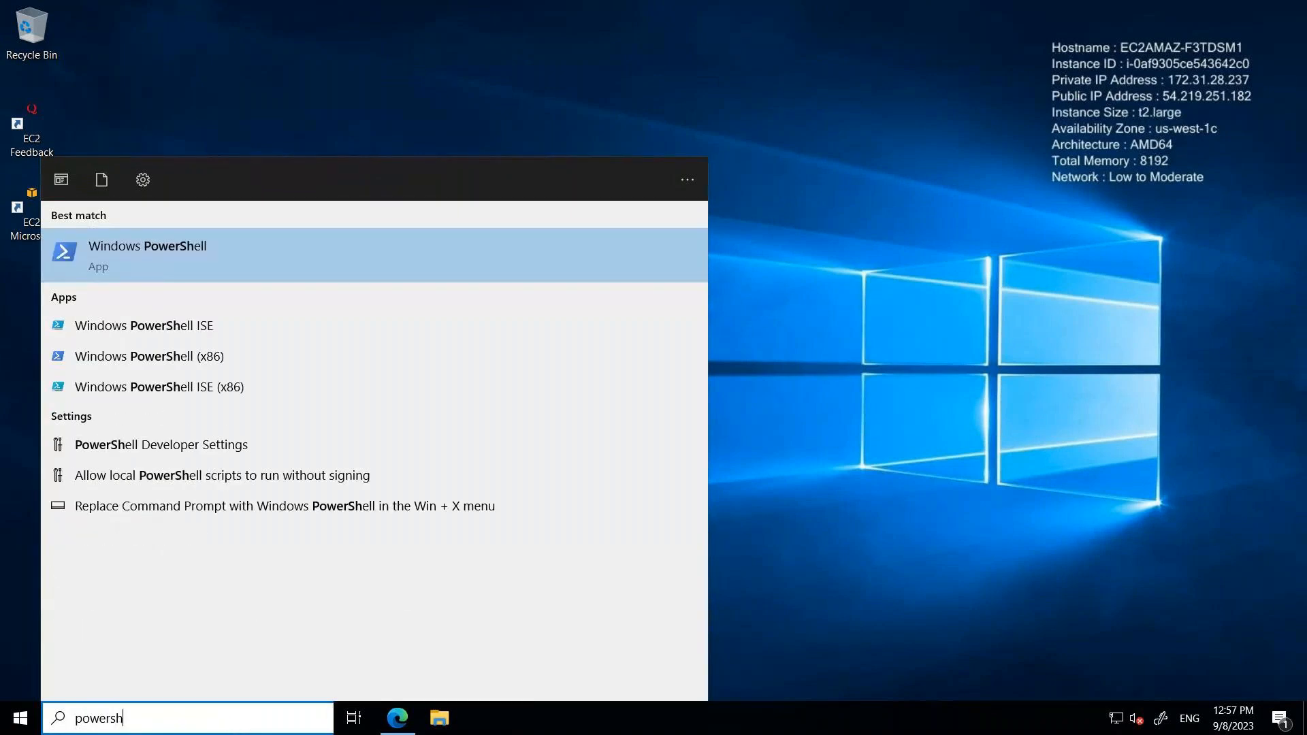
{"action": "right_click", "coordinate": [178, 268]}
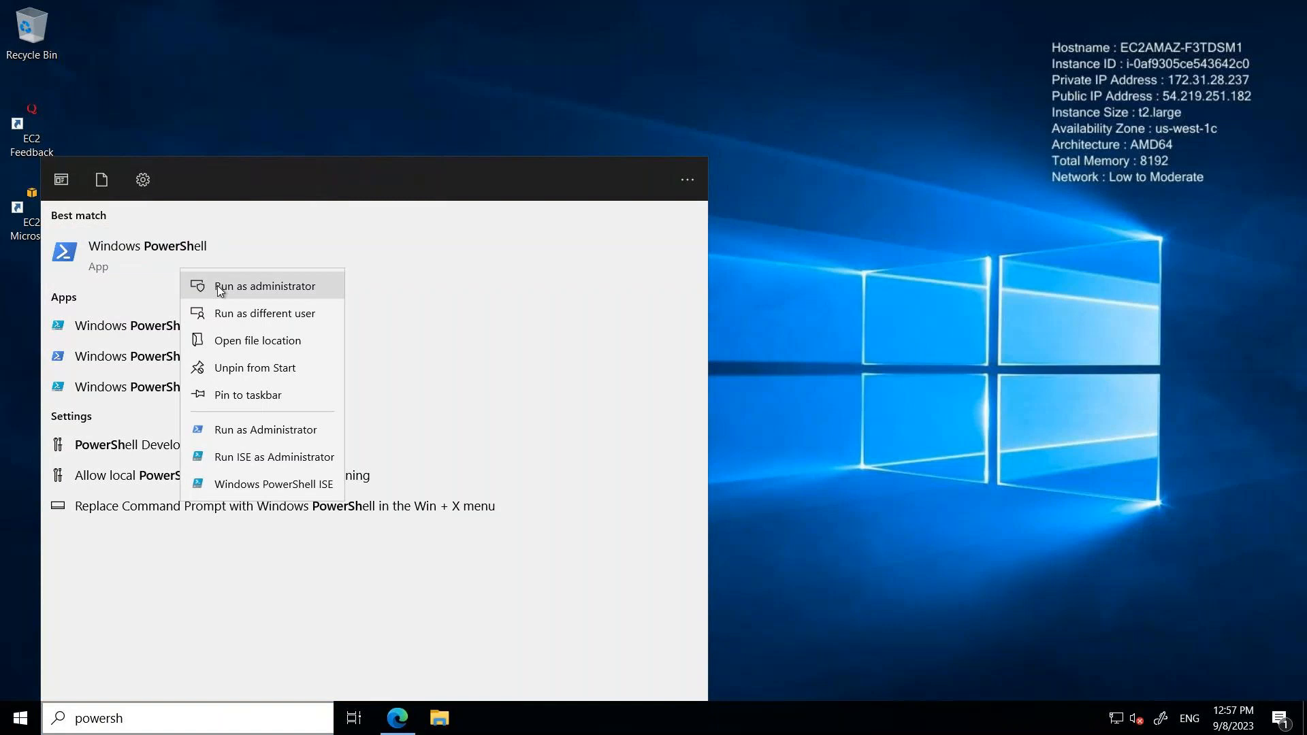
{"action": "left_click", "coordinate": [218, 285]}
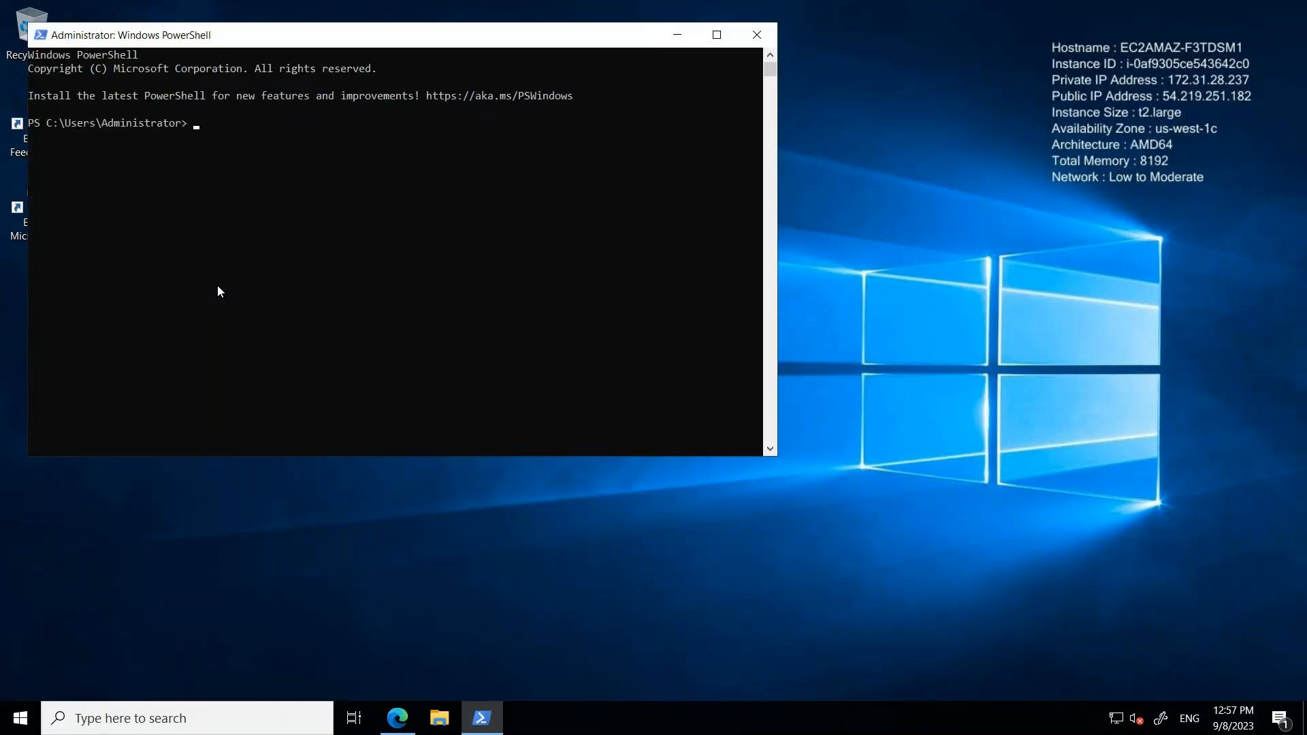
{"action": "type", "text": "choco --version"}
{"action": "key", "text": "Return"}
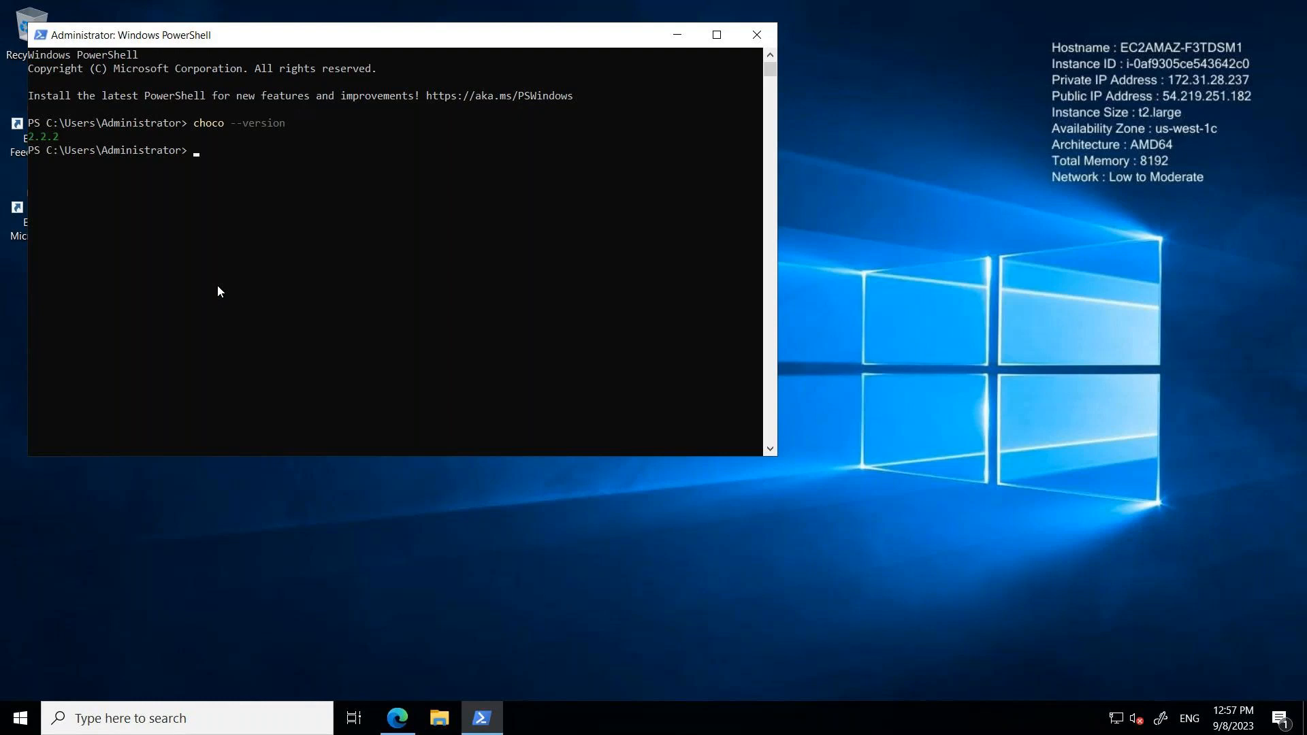
{"action": "left_click", "coordinate": [681, 34]}
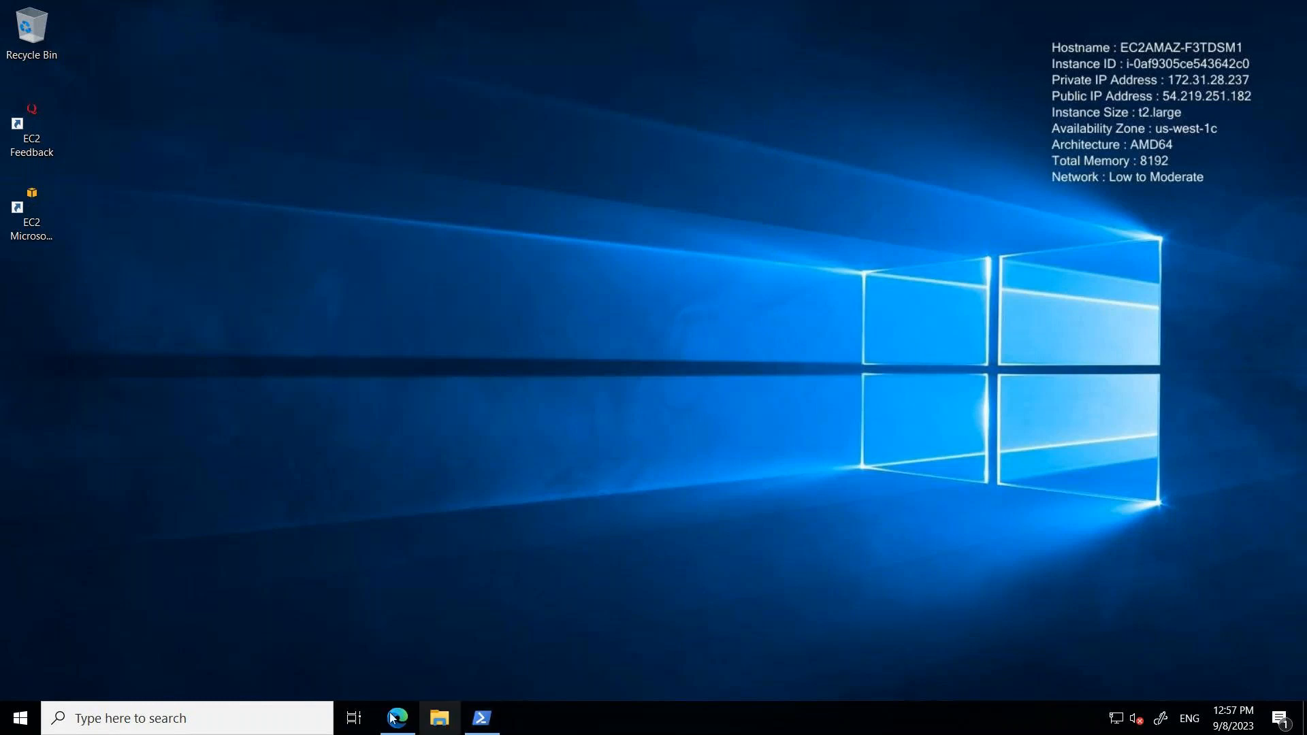
Bring Edge forward and search the web for 'choco chrome'
{"action": "mouse_move", "coordinate": [398, 718]}
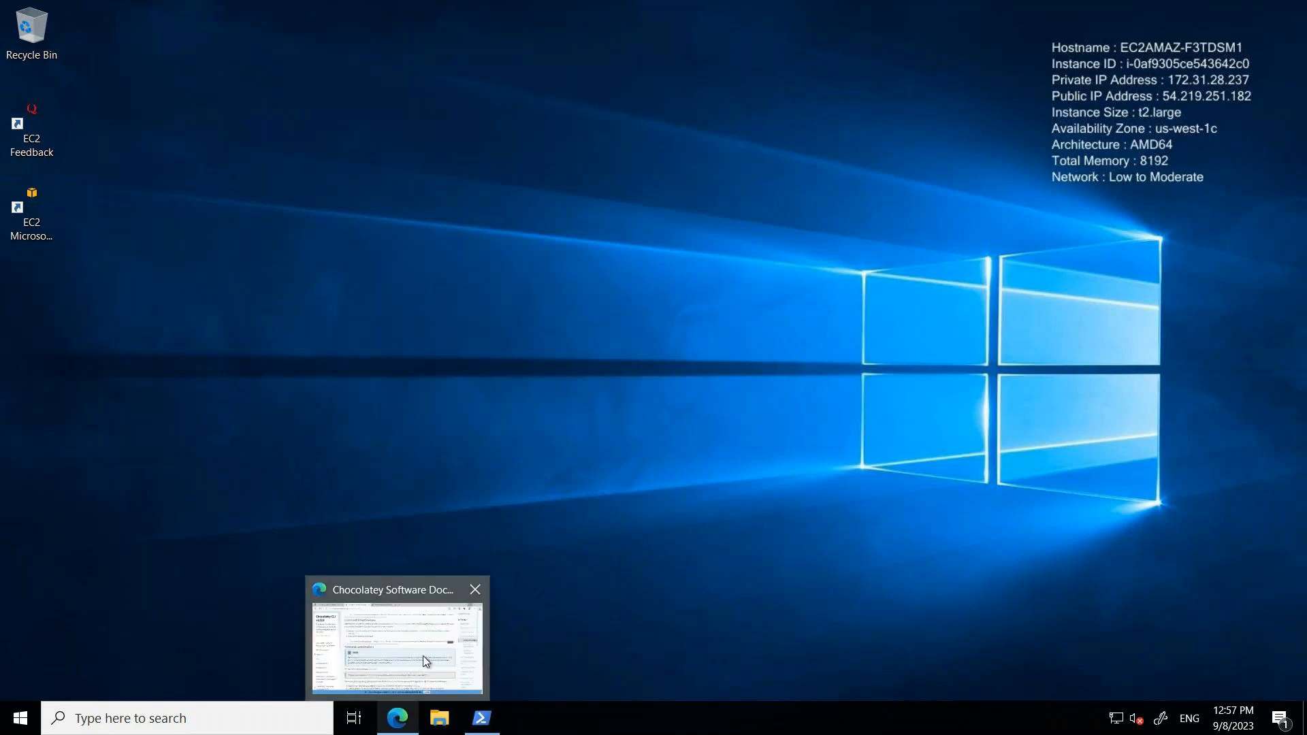
{"action": "left_click", "coordinate": [422, 655]}
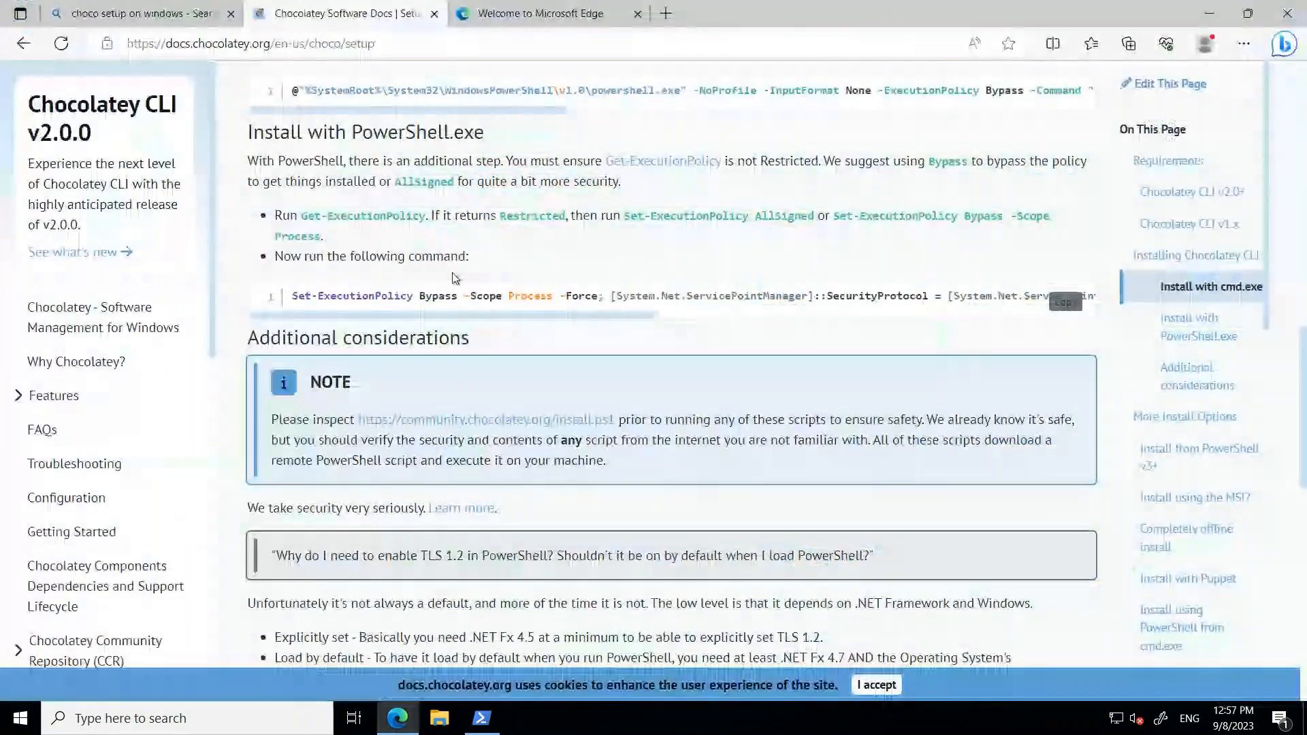
{"action": "left_click", "coordinate": [422, 43]}
{"action": "type", "text": "choco"}
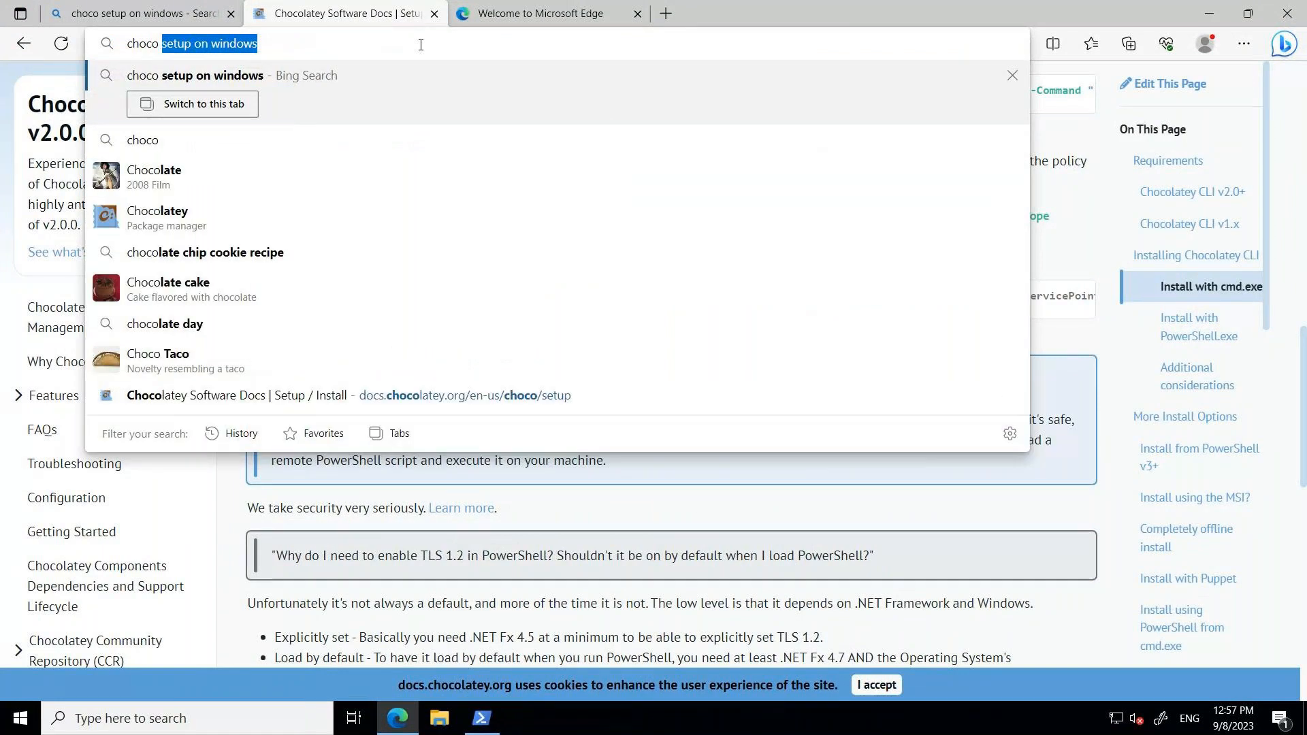
{"action": "key", "text": "BackSpace"}
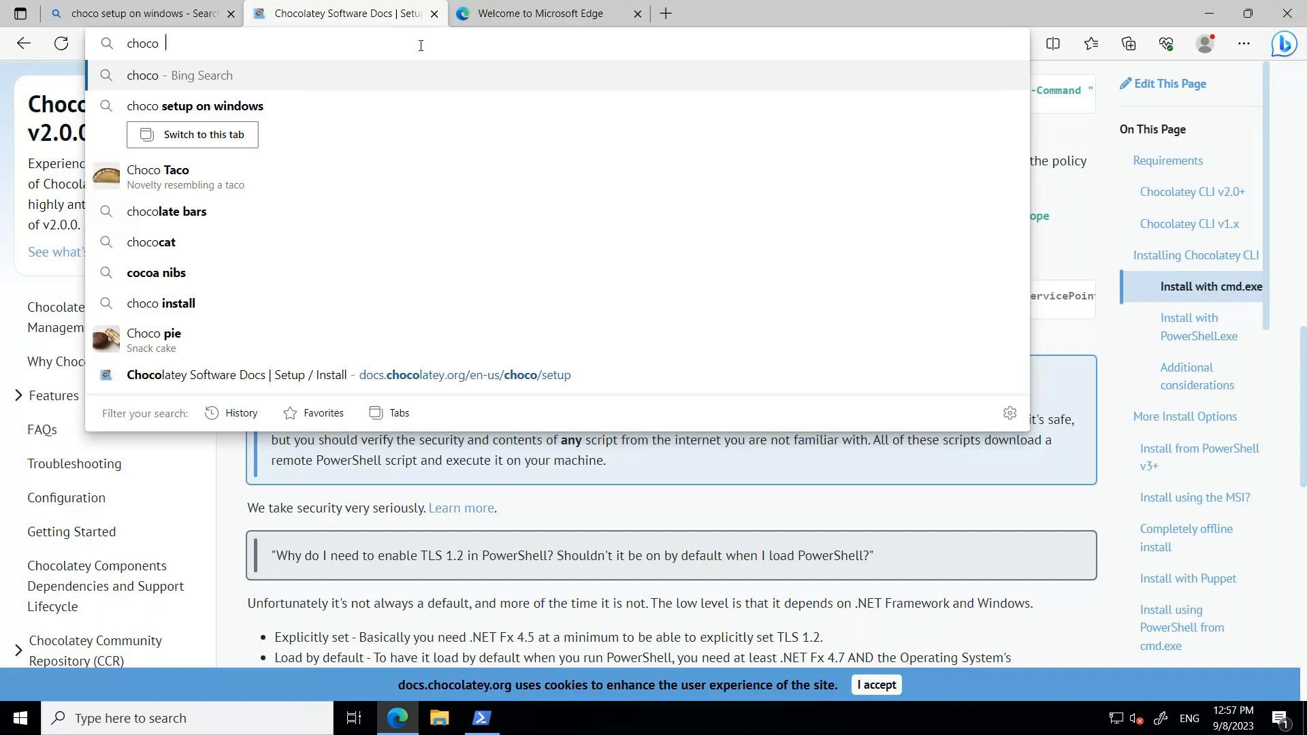
{"action": "type", "text": "chr"}
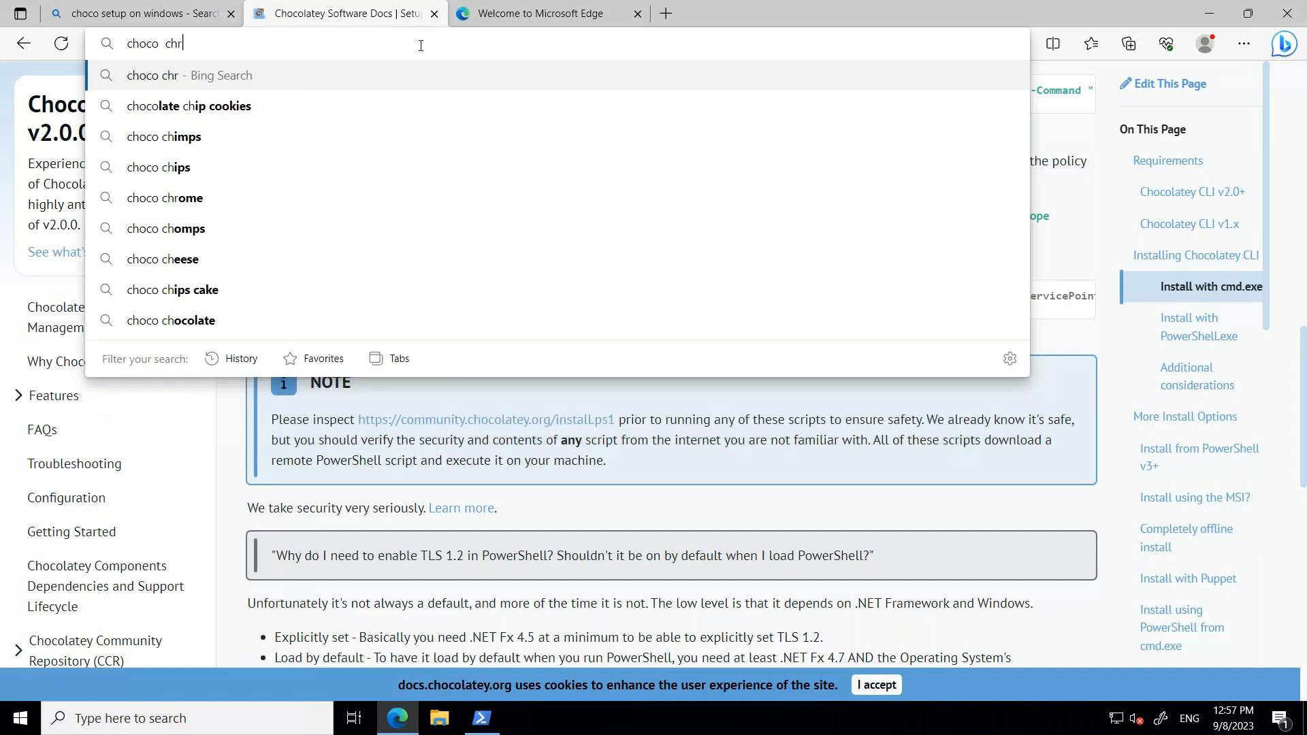
{"action": "type", "text": "ome"}
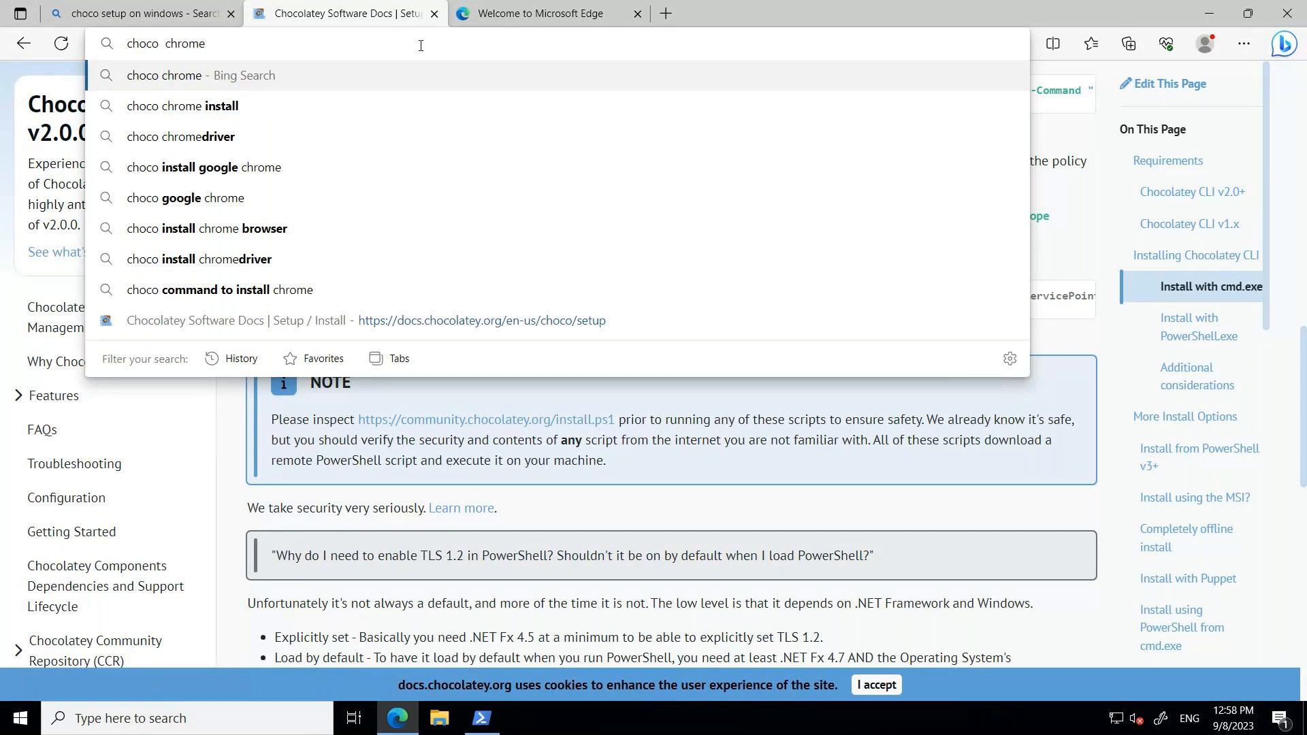
{"action": "left_click", "coordinate": [405, 73]}
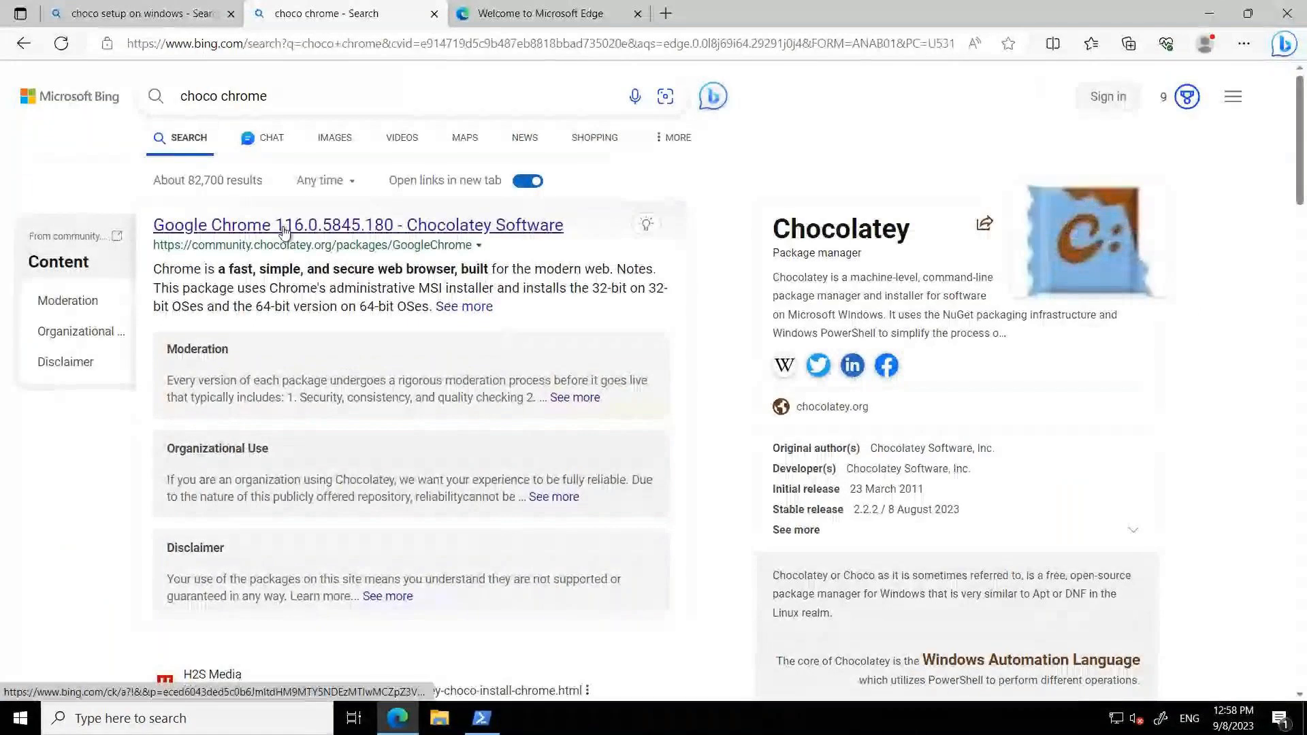
Copy 'choco install googlechrome' from the Chocolatey GoogleChrome package page, then minimize Edge
{"action": "left_click", "coordinate": [284, 226]}
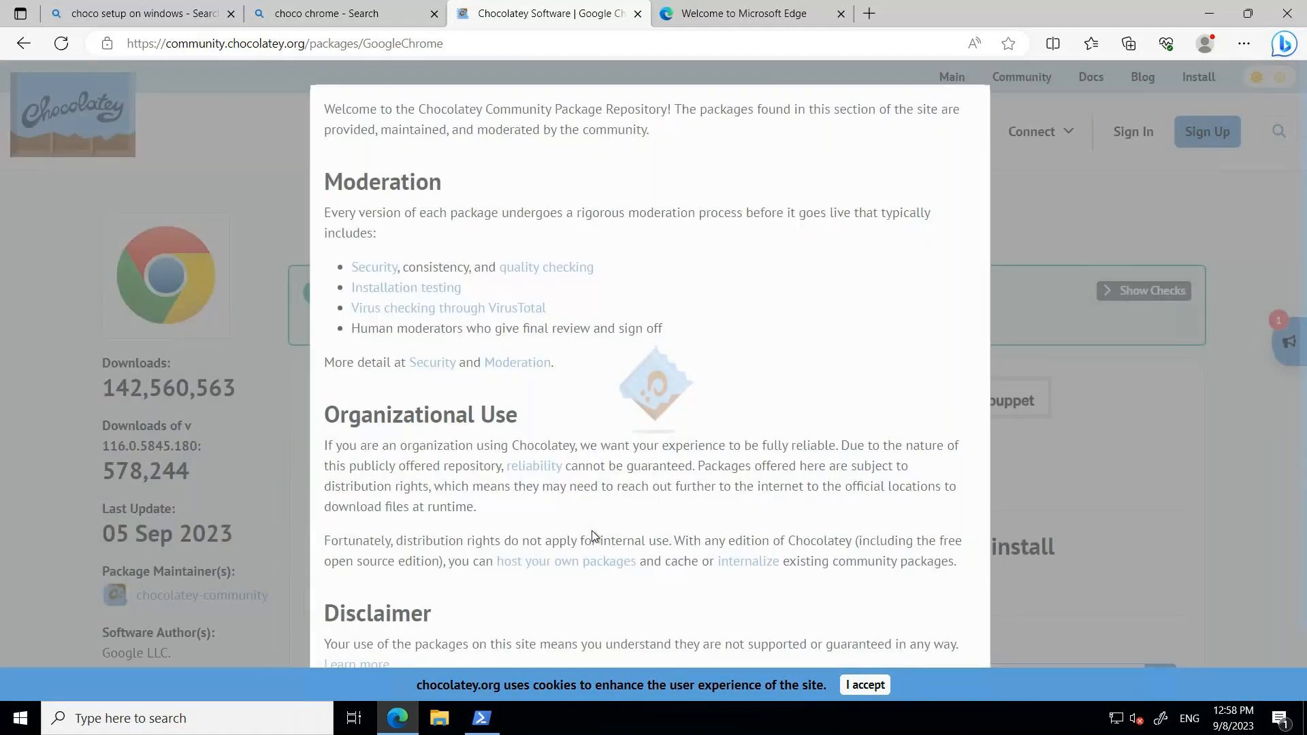
{"action": "scroll", "coordinate": [592, 536], "scroll_direction": "down", "scroll_amount": 2}
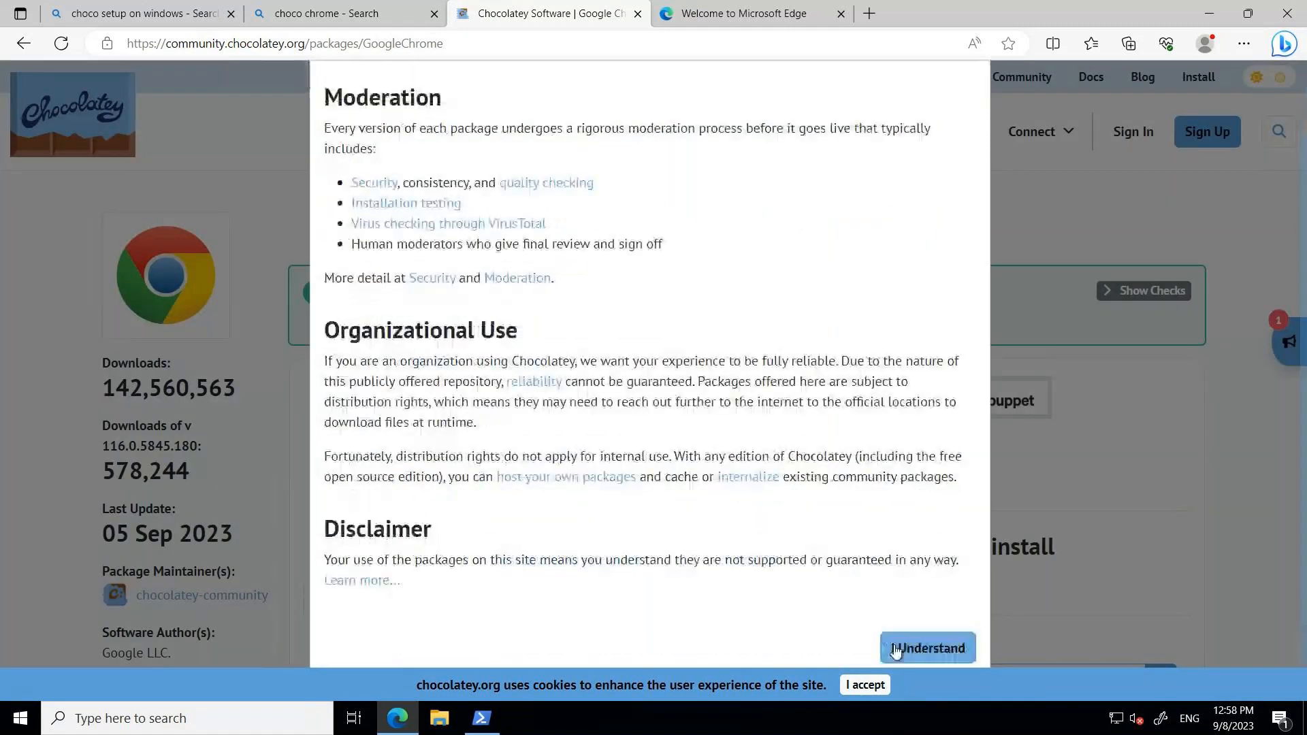
{"action": "left_click", "coordinate": [888, 647]}
{"action": "scroll", "coordinate": [531, 388], "scroll_direction": "down", "scroll_amount": 6}
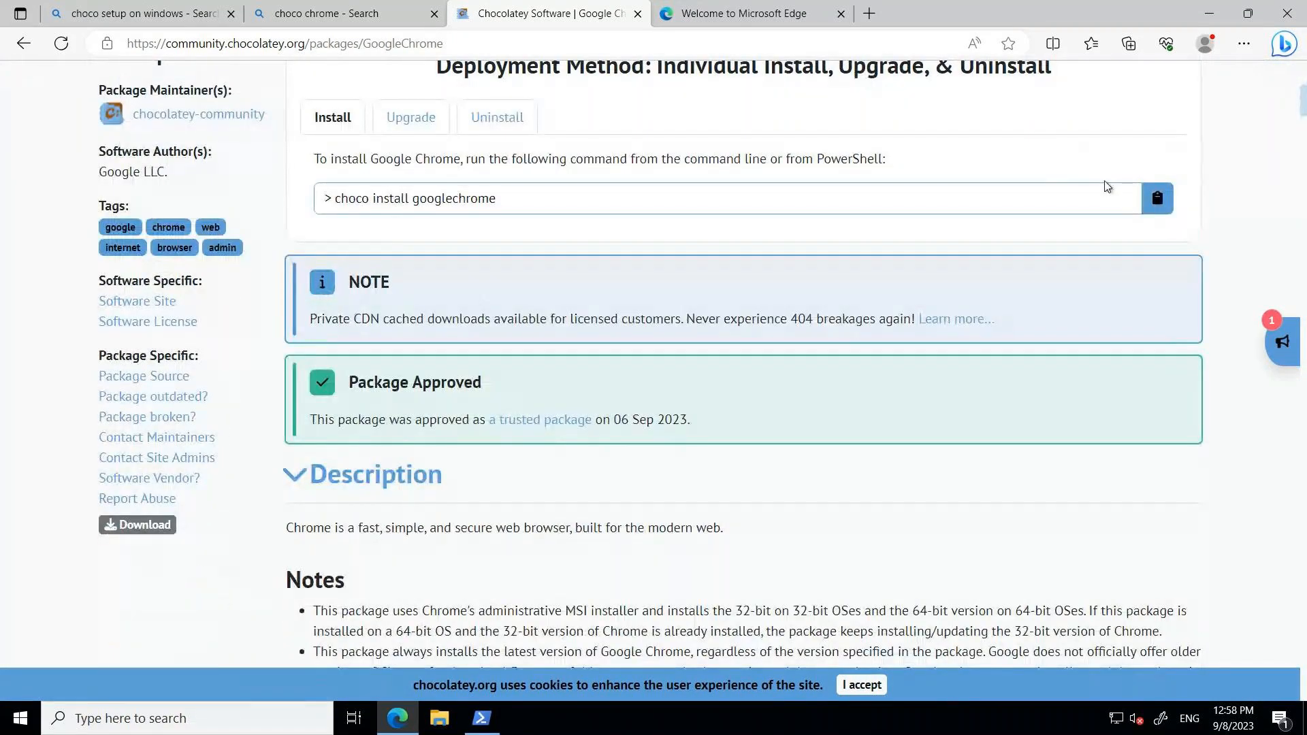
{"action": "left_click", "coordinate": [1157, 198]}
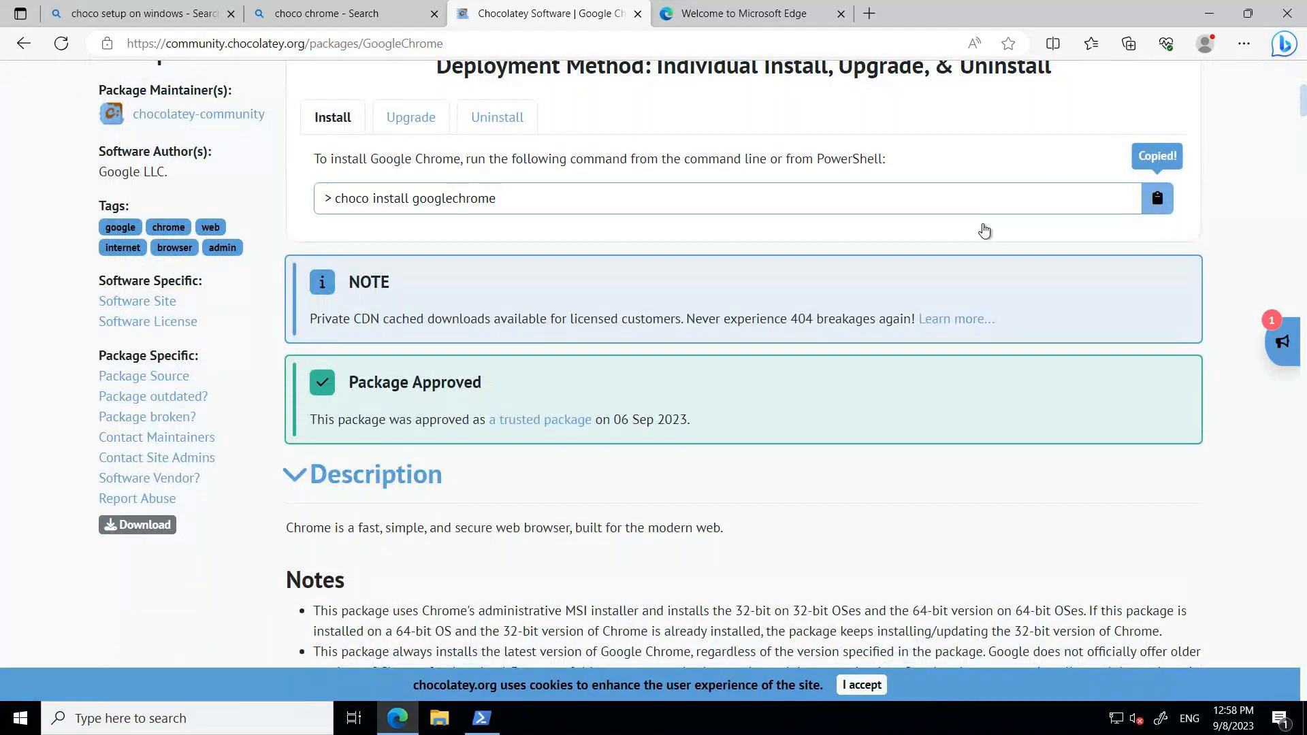
{"action": "left_click", "coordinate": [1203, 14]}
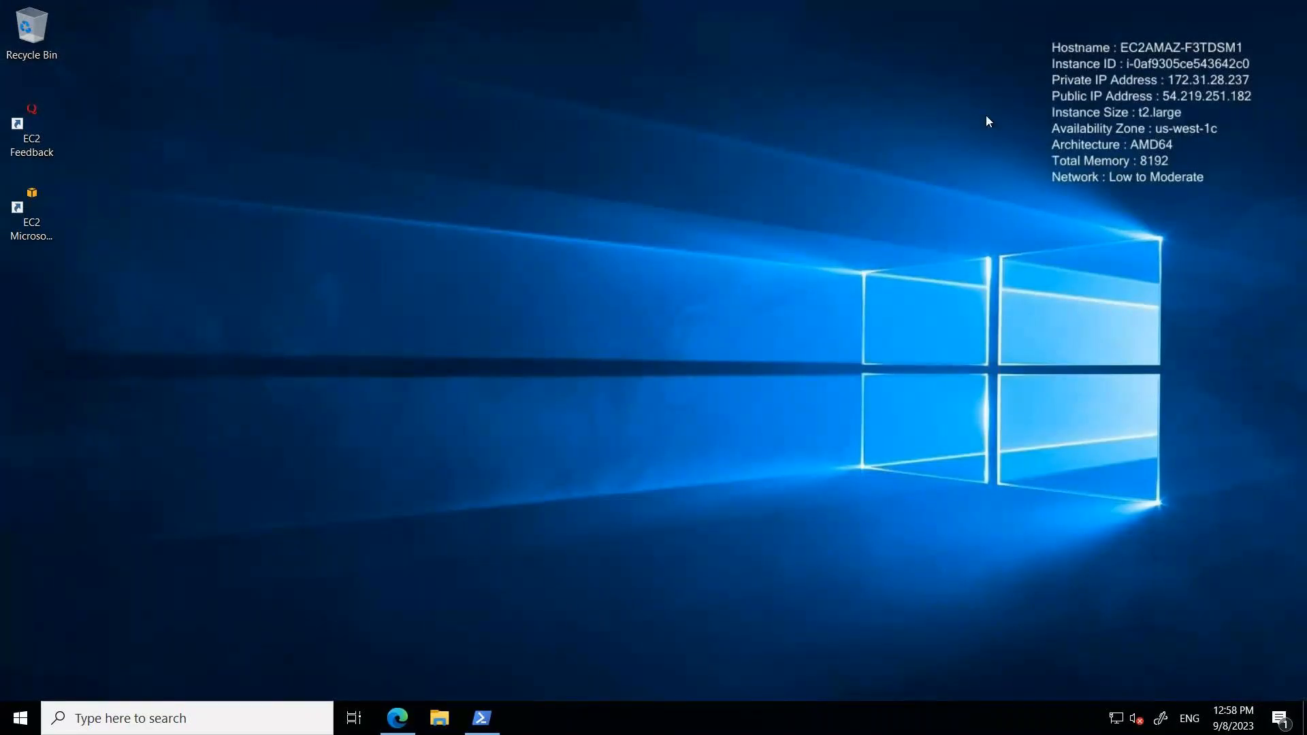
Enter 'choco install googlechrome -y' in the administrator PowerShell console
{"action": "left_click", "coordinate": [483, 720]}
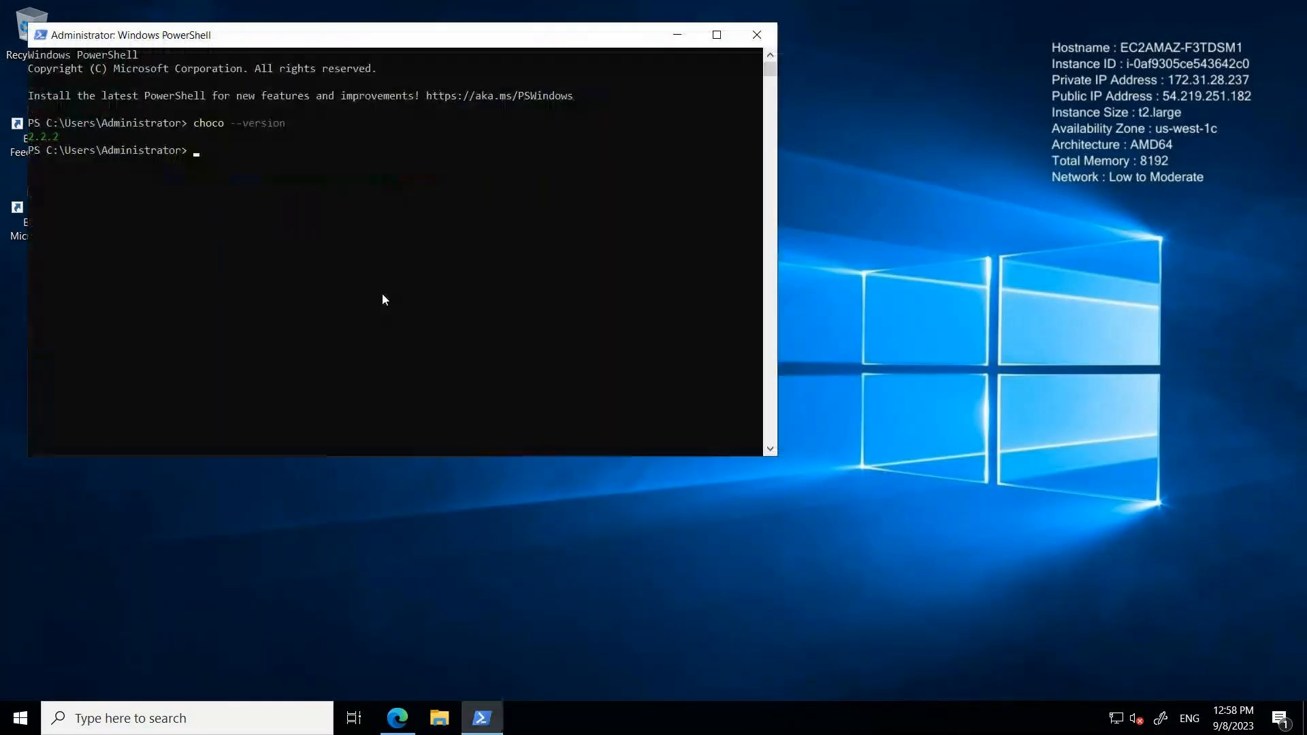
{"action": "type", "text": "choco install googlechrome -y"}
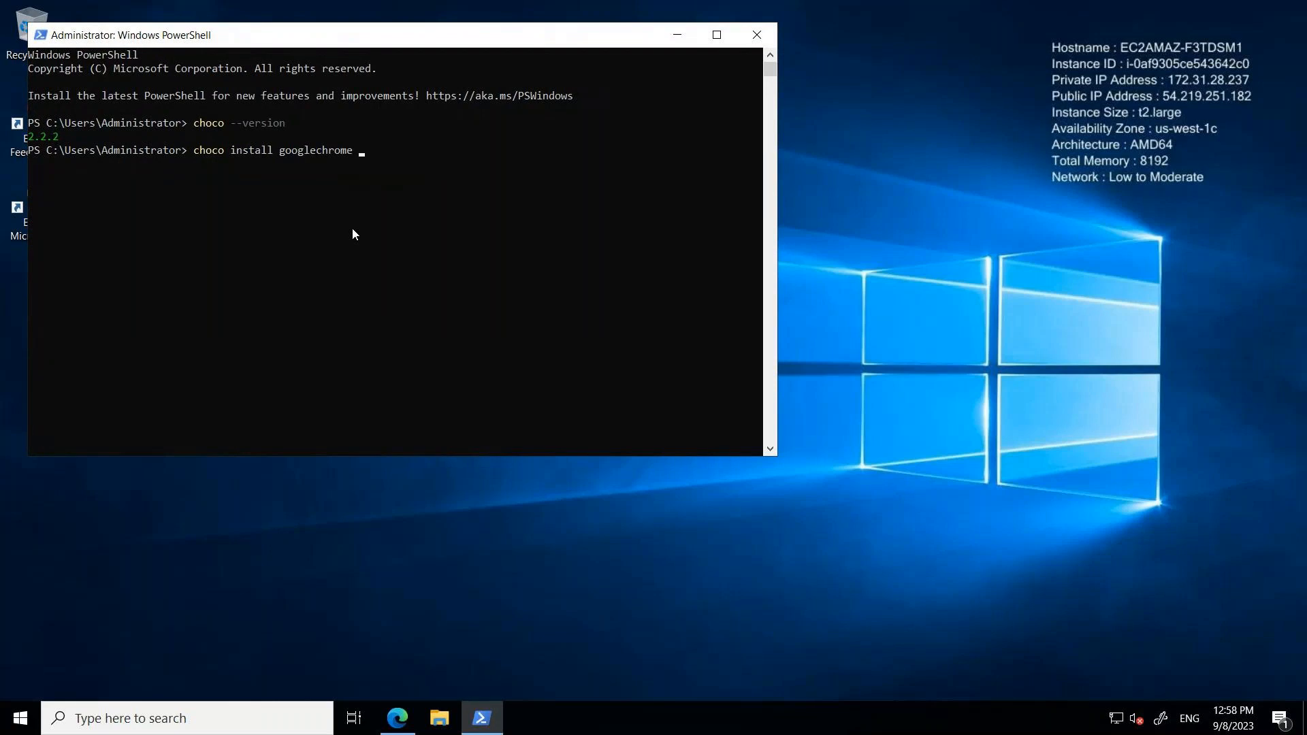
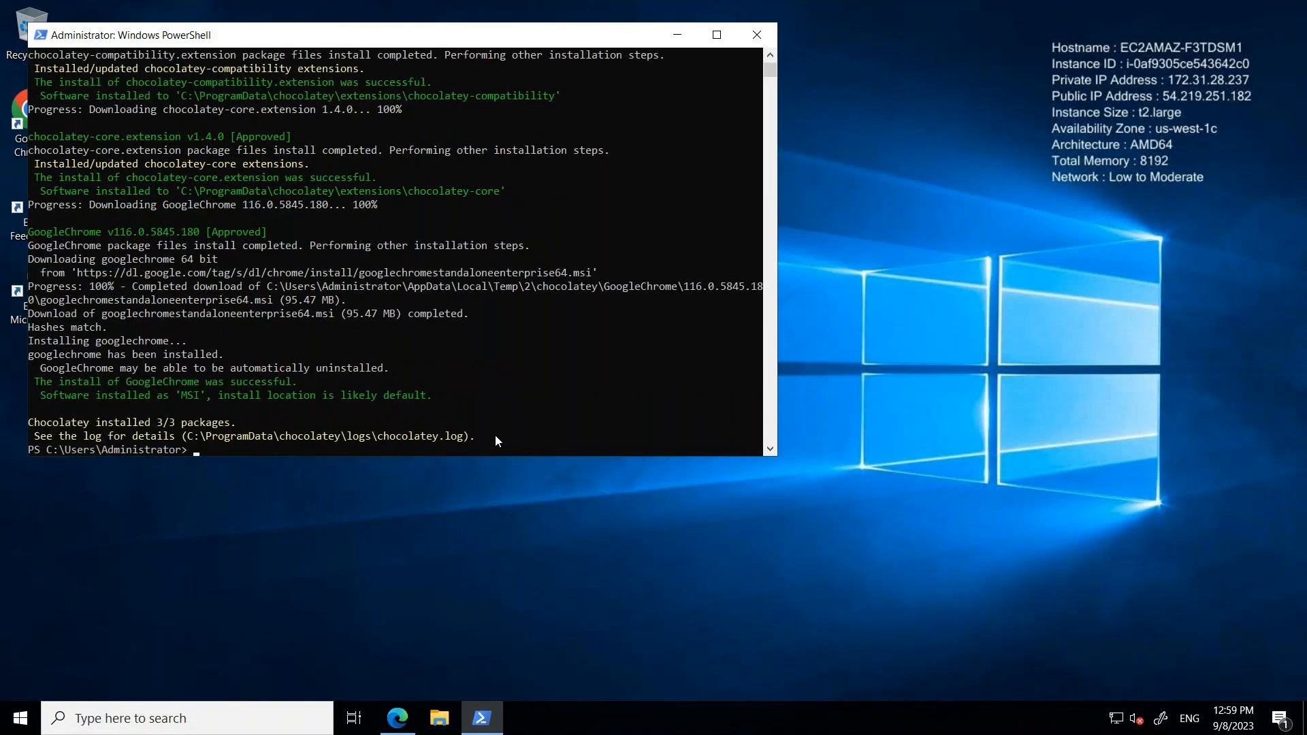
Minimize PowerShell and the Remote Desktop session to get back to the local VS Code notes
{"action": "left_click", "coordinate": [678, 35]}
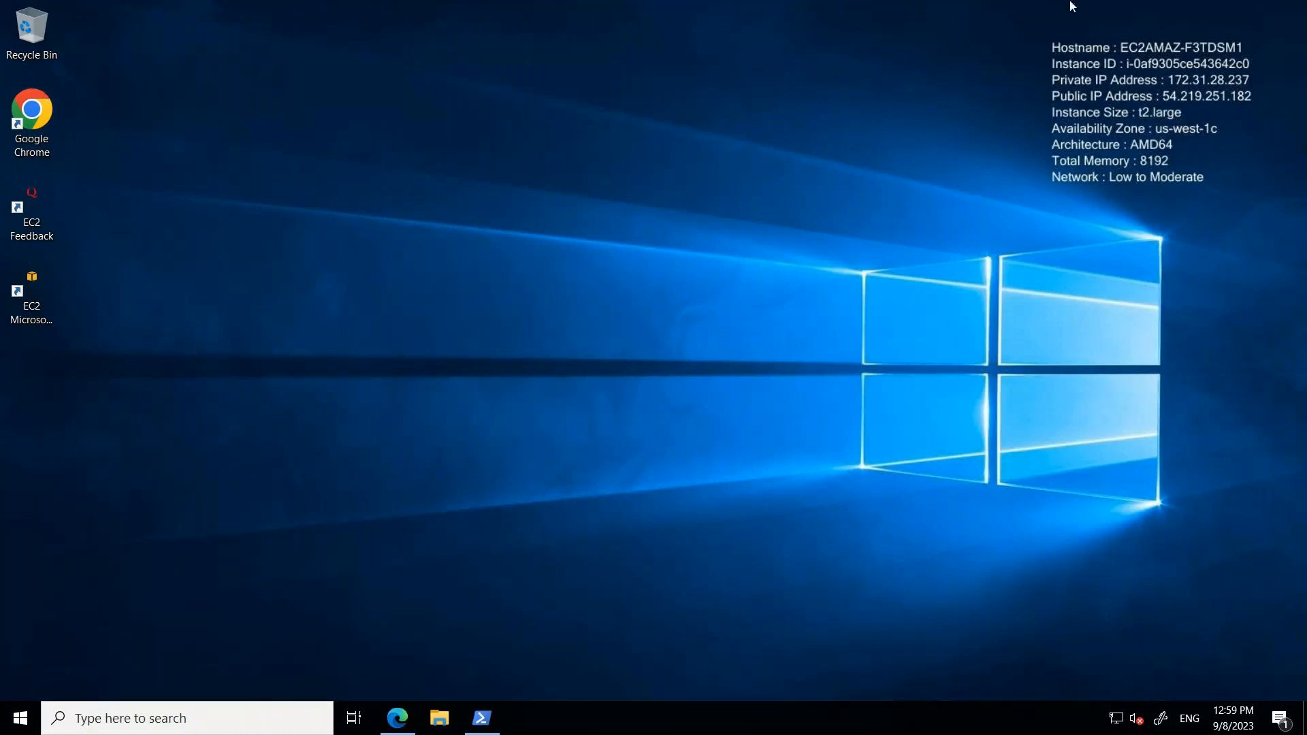
{"action": "mouse_move", "coordinate": [1285, 7]}
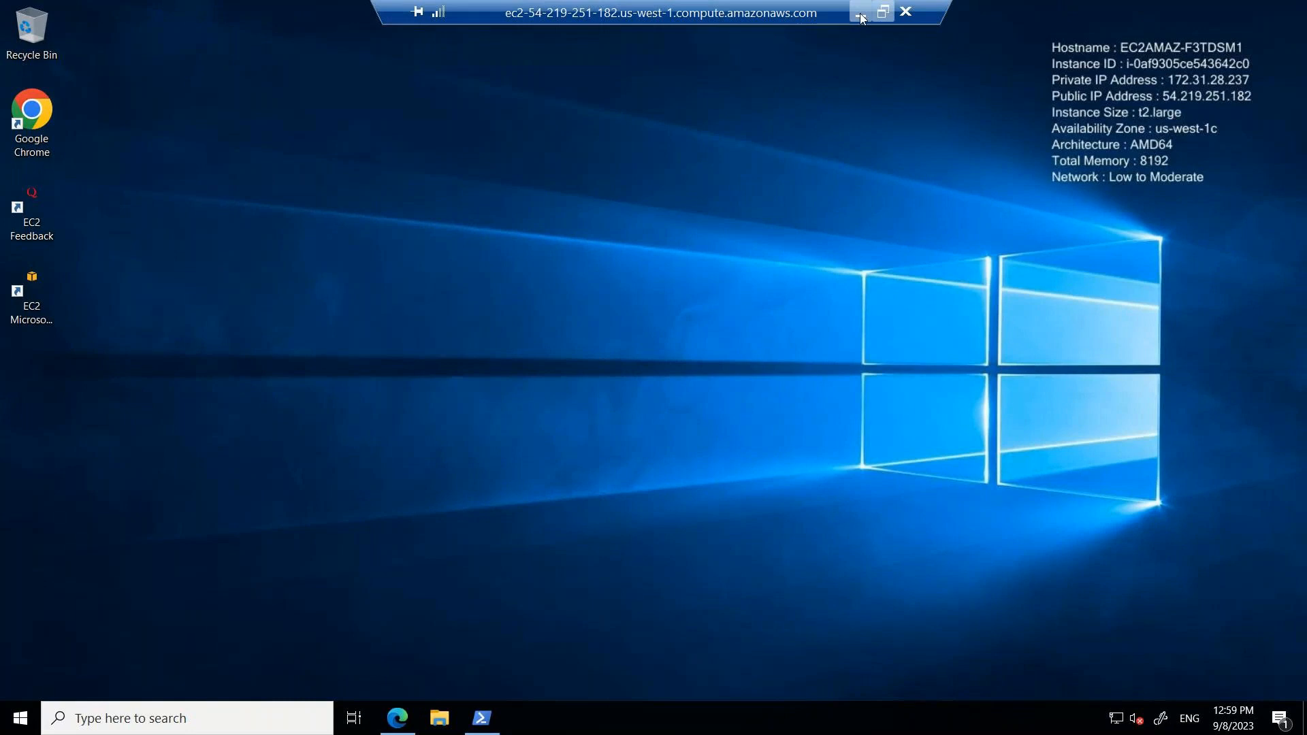
{"action": "left_click", "coordinate": [859, 13]}
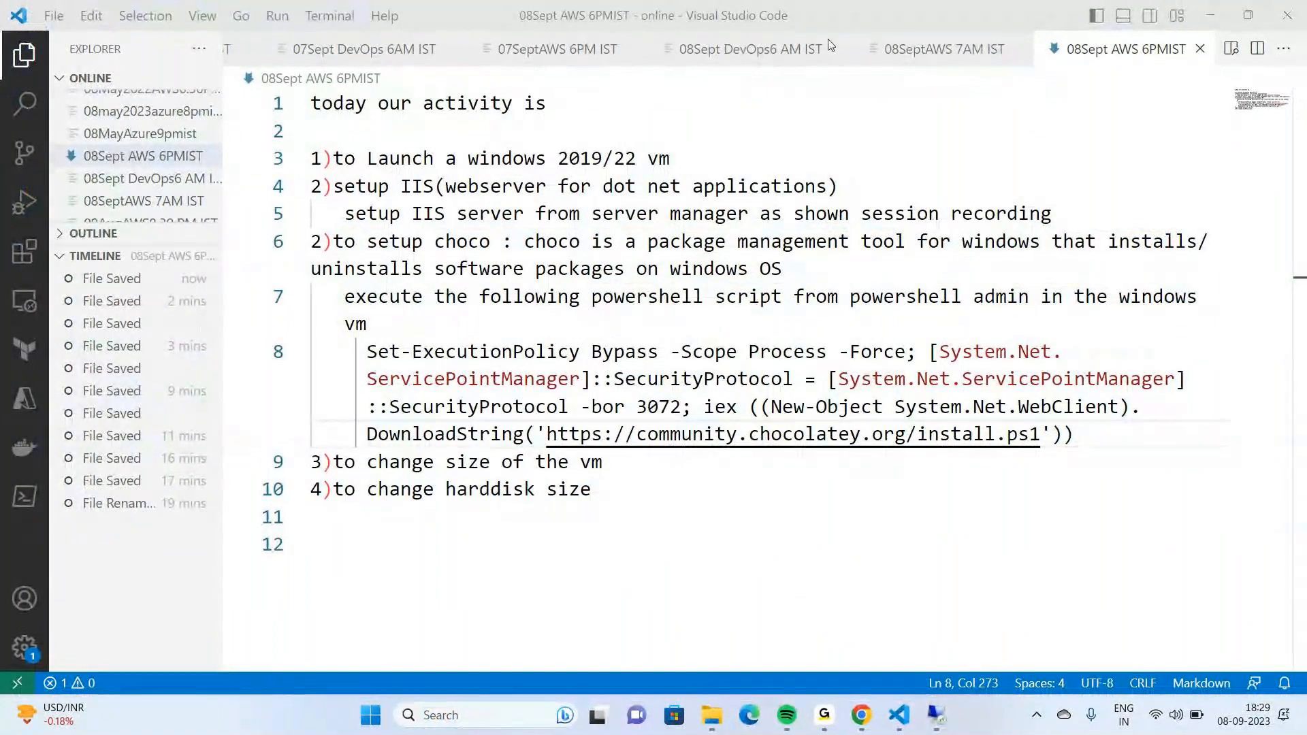
Renumber the choco step on line 6 from '2)' to '3)'
{"action": "left_click", "coordinate": [619, 466]}
{"action": "key", "text": "Return"}
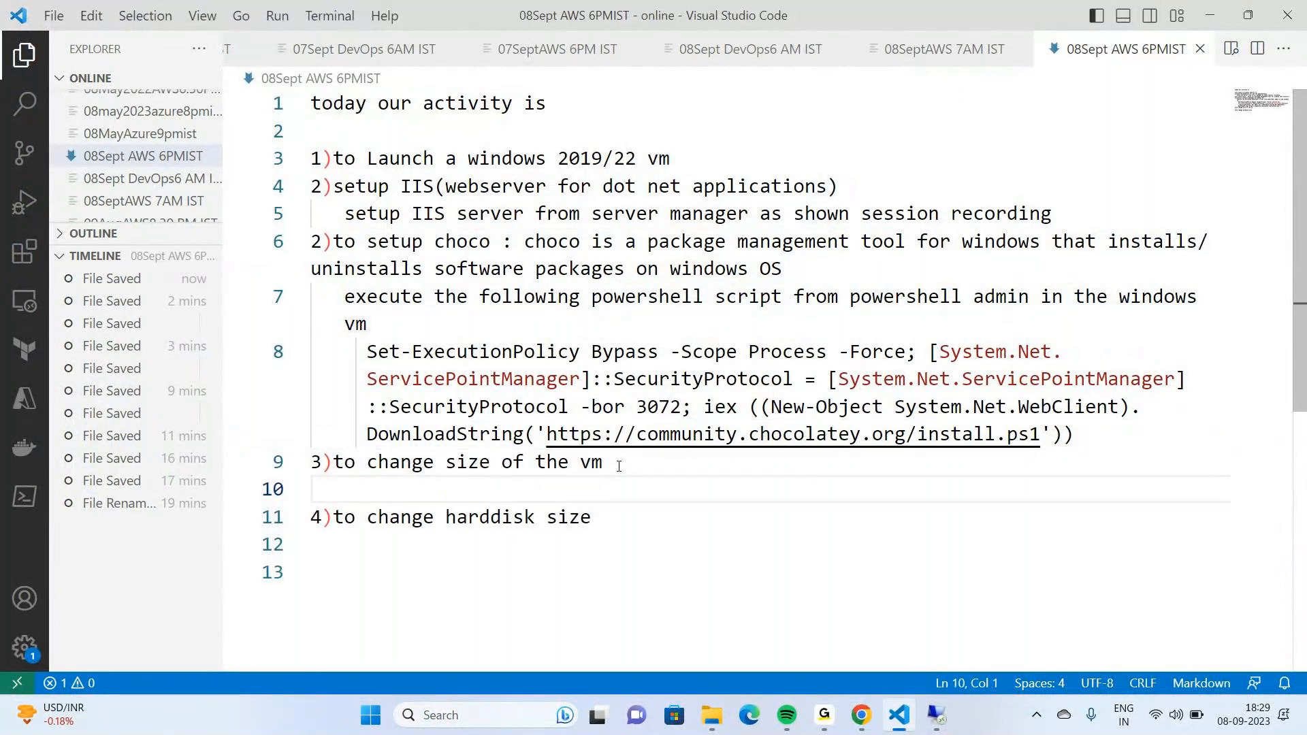
{"action": "key", "text": "Up"}
{"action": "key", "text": "Up"}
{"action": "key", "text": "Up"}
{"action": "key", "text": "Up"}
{"action": "key", "text": "Up"}
{"action": "key", "text": "Up"}
{"action": "key", "text": "Up"}
{"action": "key", "text": "Up"}
{"action": "key", "text": "Up"}
{"action": "key", "text": "Up"}
{"action": "key", "text": "Down"}
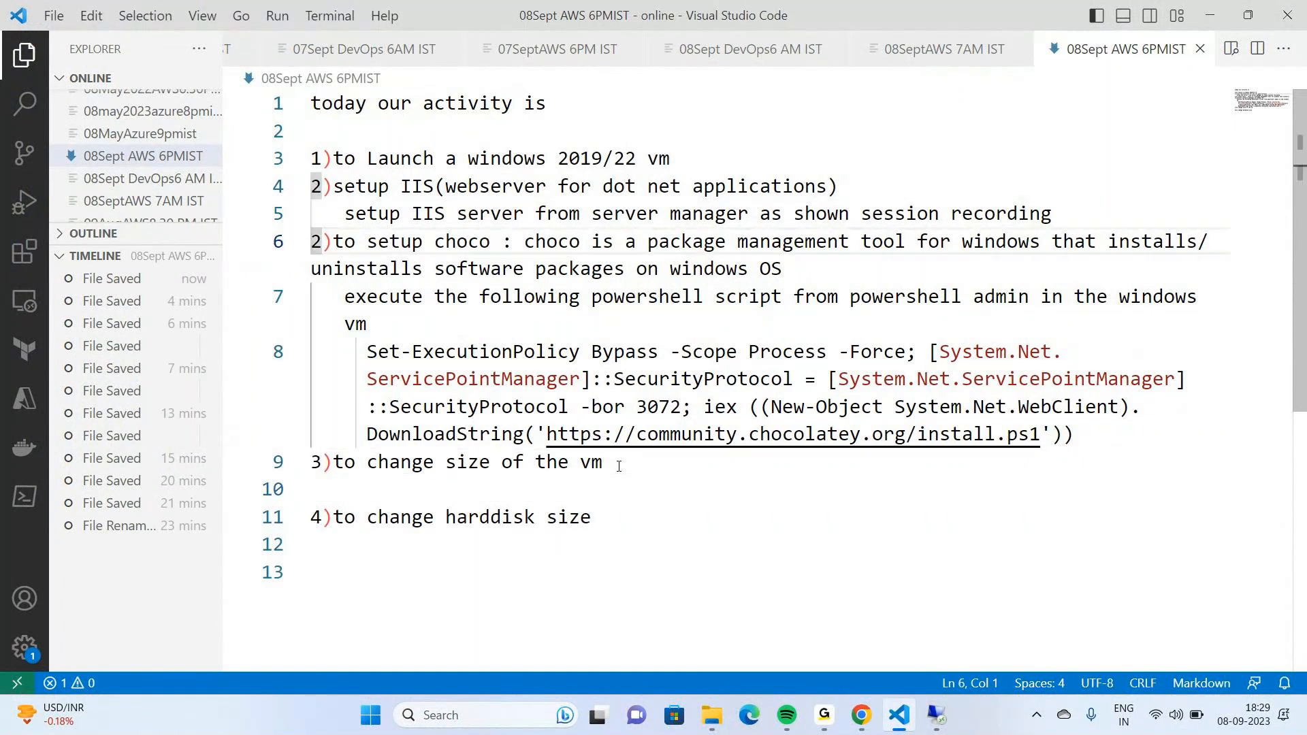
{"action": "key", "text": "Delete"}
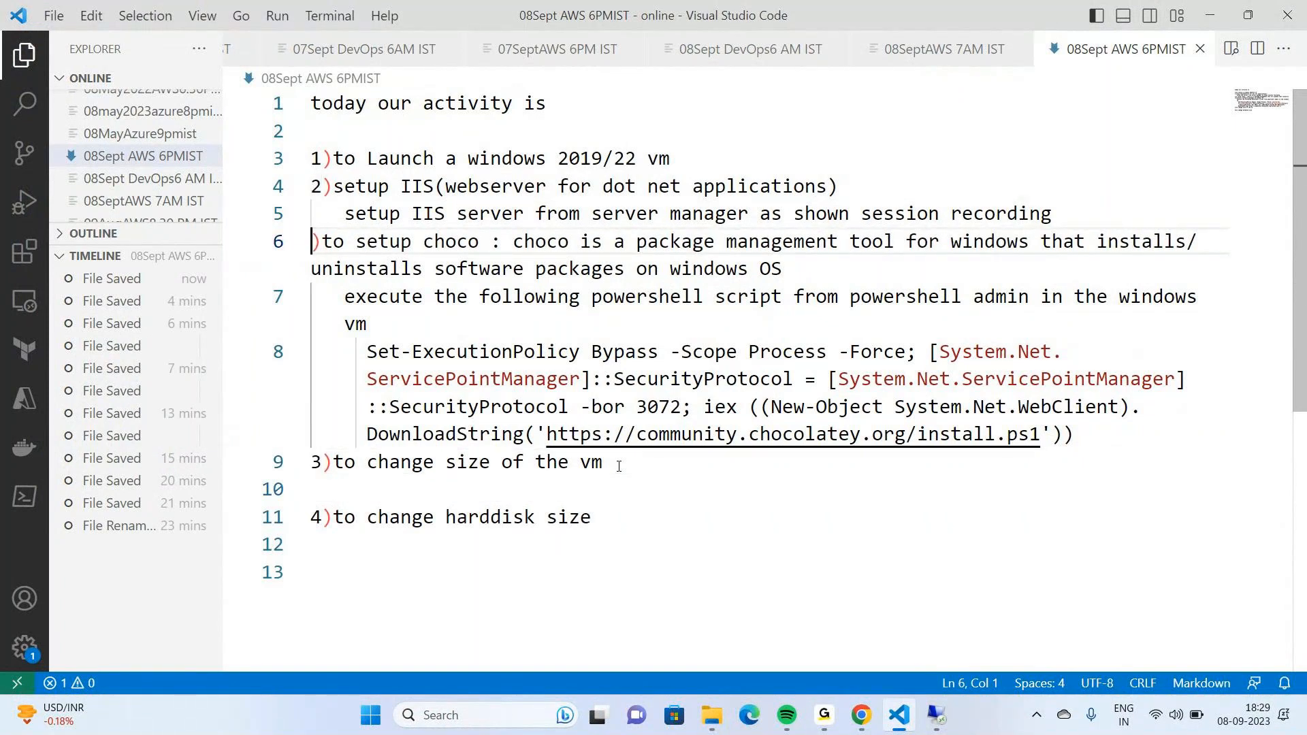
{"action": "type", "text": "3"}
Insert a new step '4) install google chrome' above the VM resize step
{"action": "key", "text": "Down"}
{"action": "key", "text": "Down"}
{"action": "key", "text": "Down"}
{"action": "key", "text": "Down"}
{"action": "key", "text": "Down"}
{"action": "key", "text": "Down"}
{"action": "key", "text": "Down"}
{"action": "key", "text": "Down"}
{"action": "key", "text": "Down"}
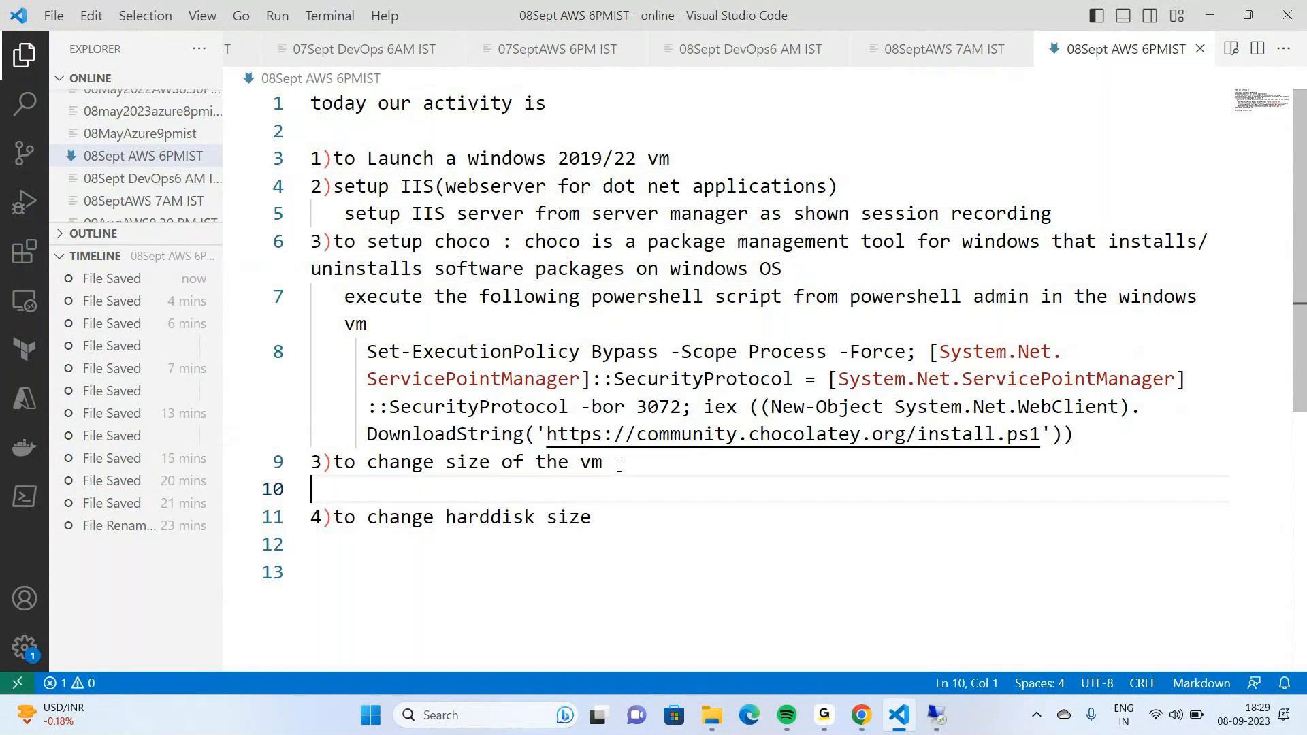
{"action": "key", "text": "Up"}
{"action": "key", "text": "Left"}
{"action": "key", "text": "Return"}
{"action": "key", "text": "Up"}
{"action": "type", "text": "4"}
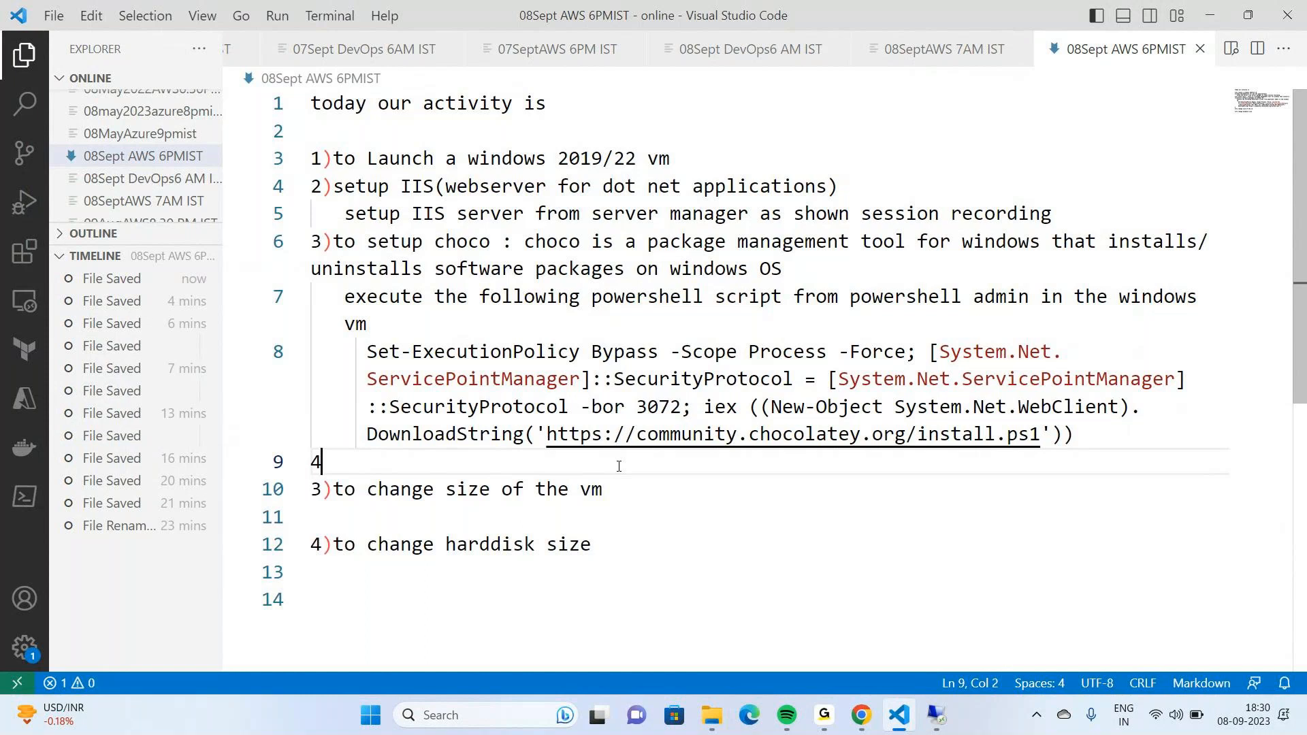
{"action": "type", "text": ")install google chro"}
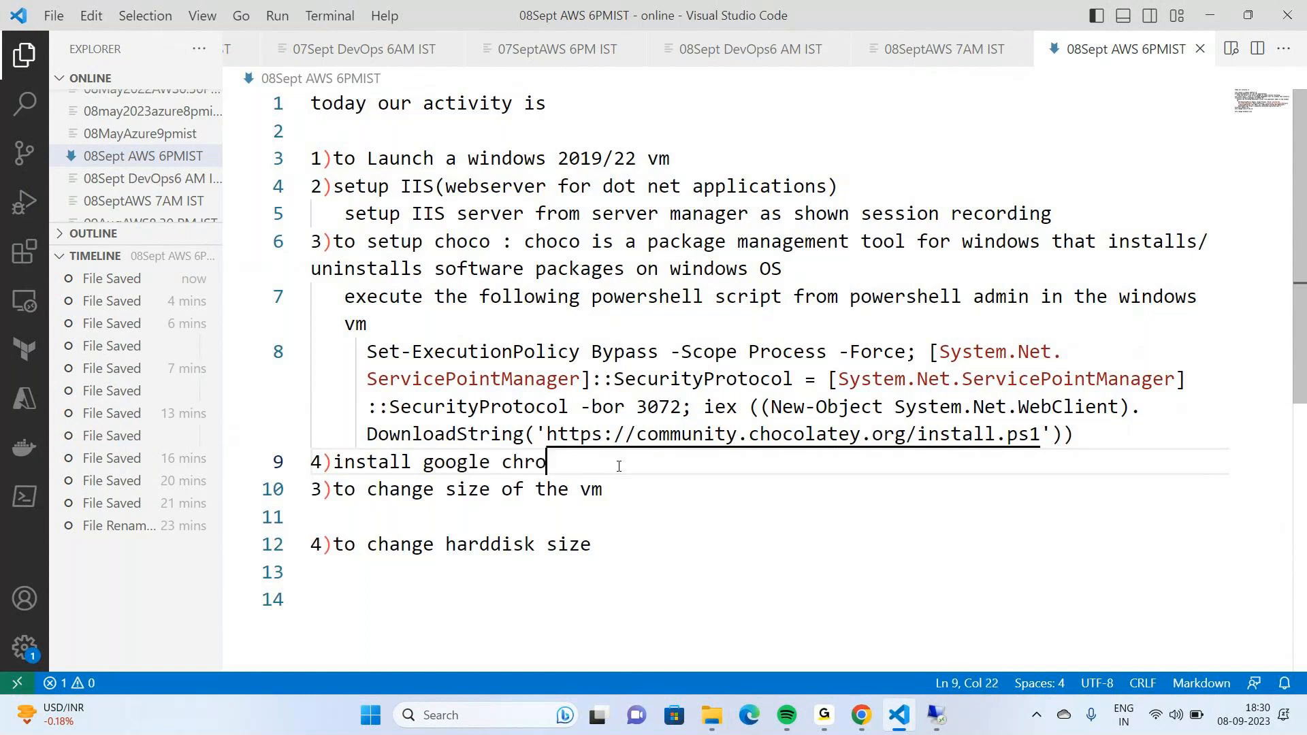
{"action": "type", "text": "me"}
Under step 4, note to run 'choco install googlechrome -y' from PowerShell admin mode on the VM
{"action": "key", "text": "Return"}
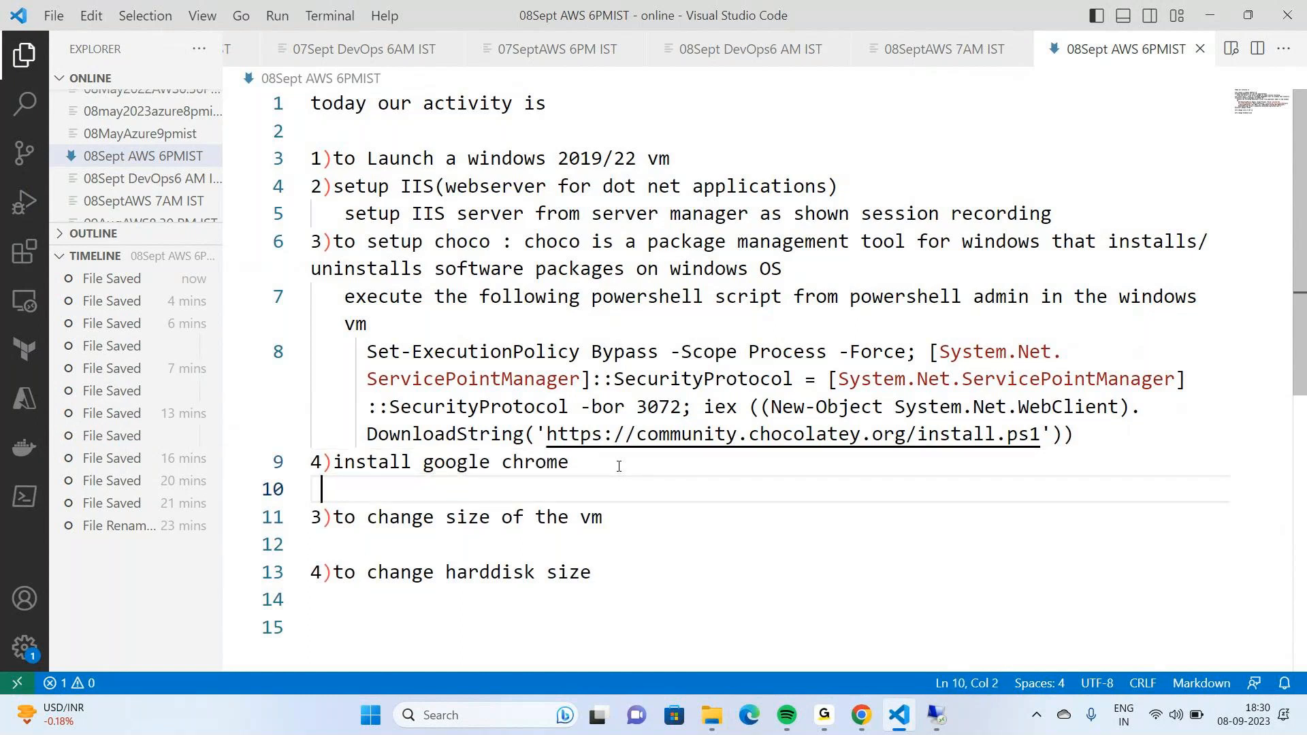
{"action": "type", "text": "from windows p"}
{"action": "key", "text": "BackSpace"}
{"action": "key", "text": "BackSpace"}
{"action": "type", "text": "vm "}
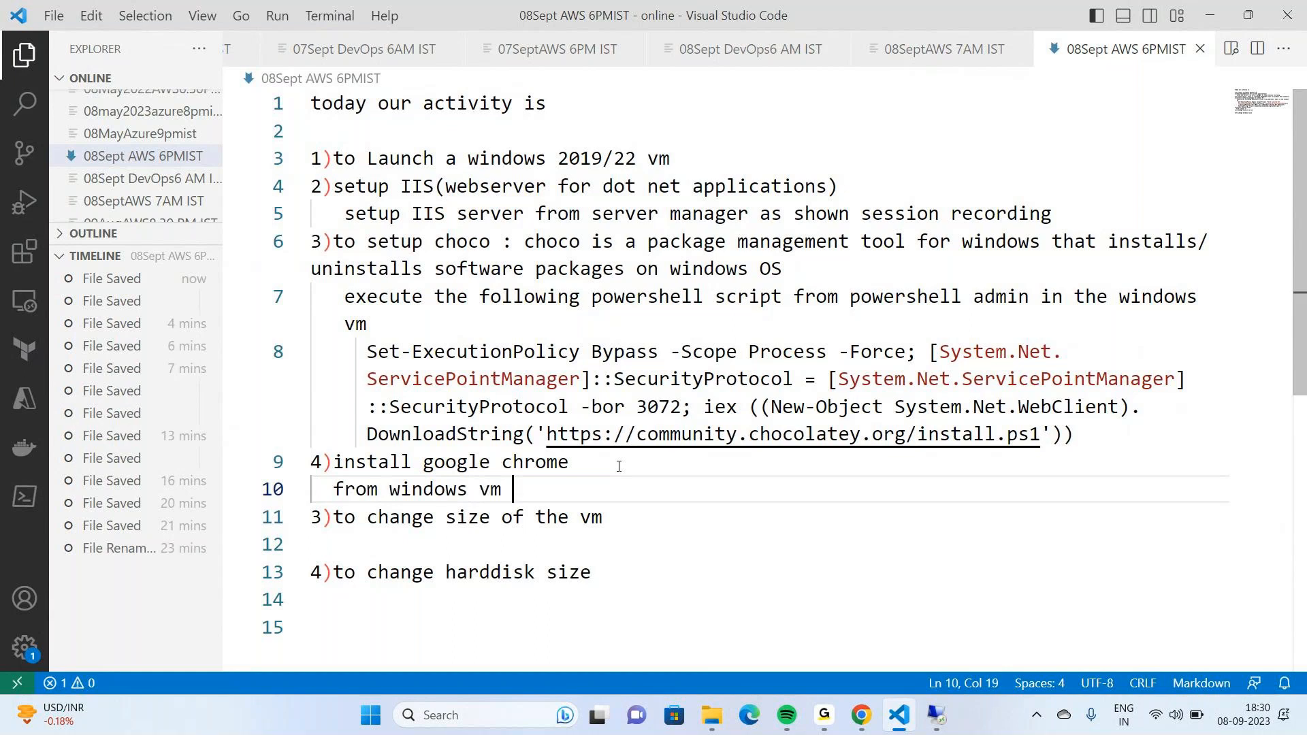
{"action": "type", "text": "from pow"}
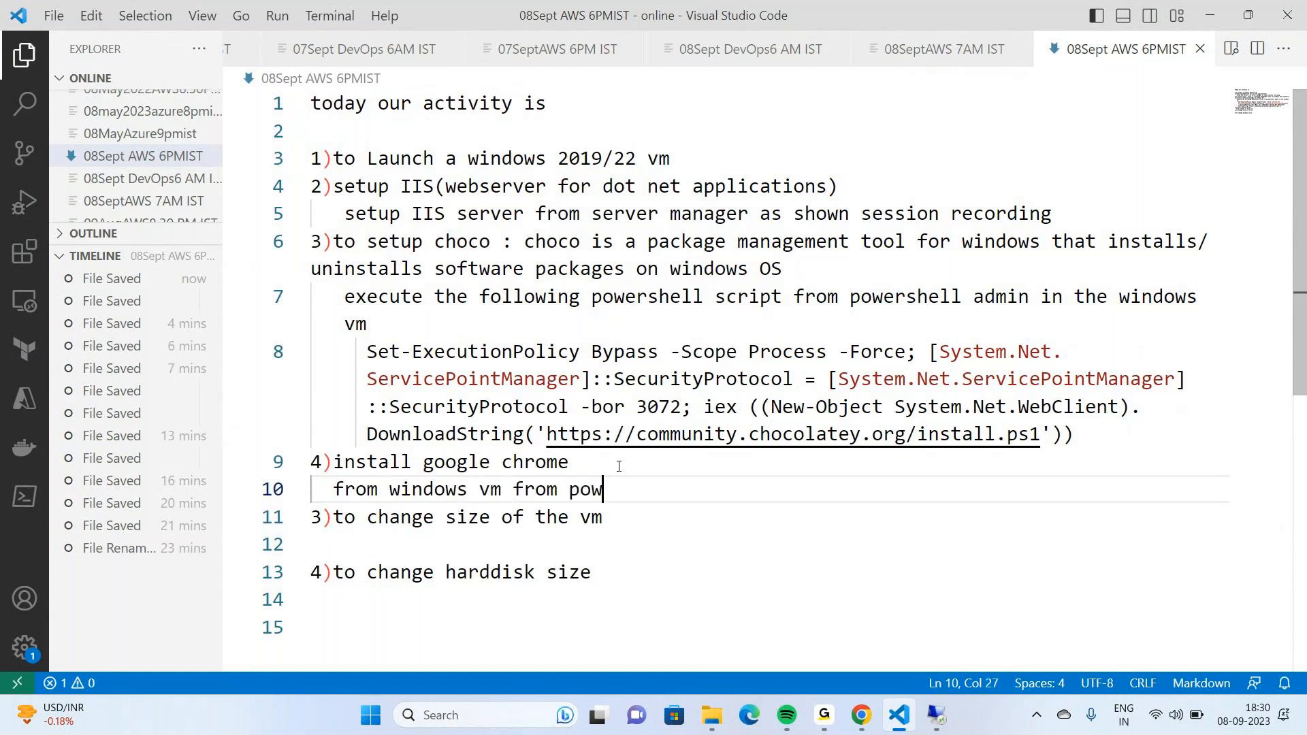
{"action": "type", "text": "ershell admi"}
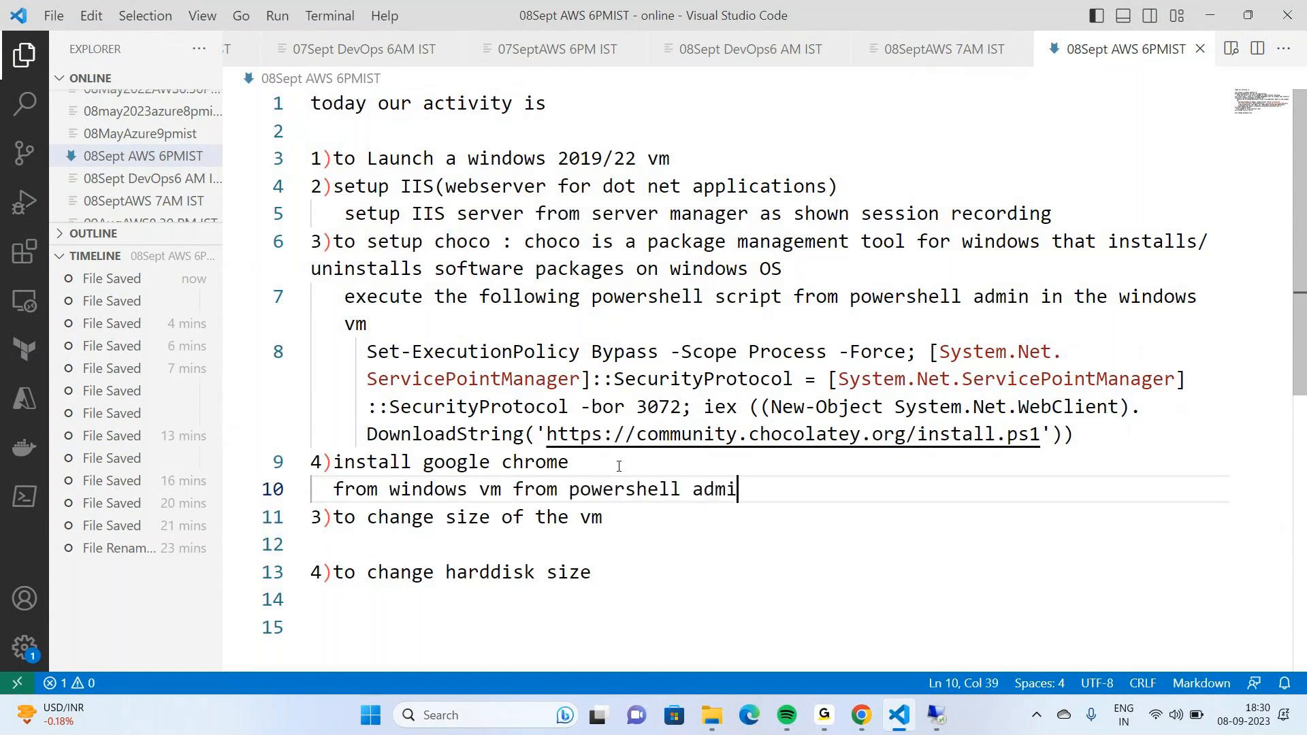
{"action": "type", "text": "n mode run the f"}
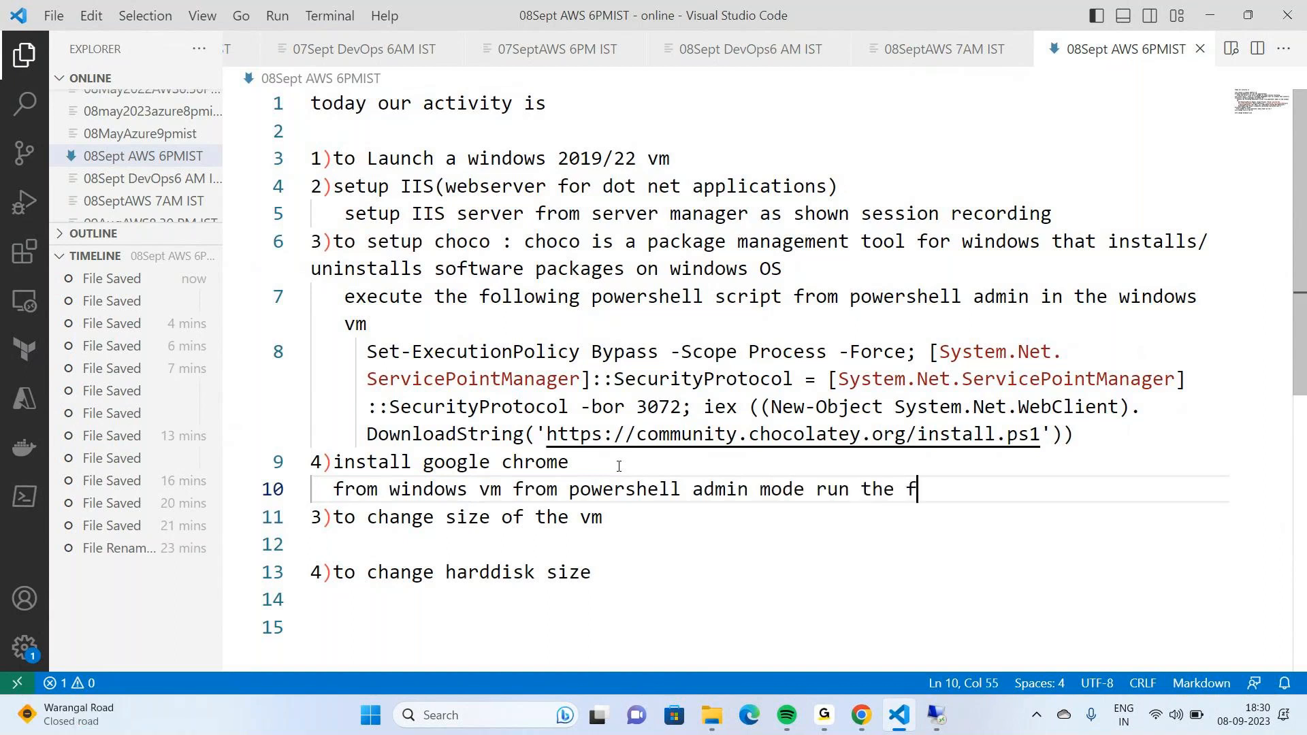
{"action": "type", "text": "ollowing command"}
{"action": "key", "text": "Return"}
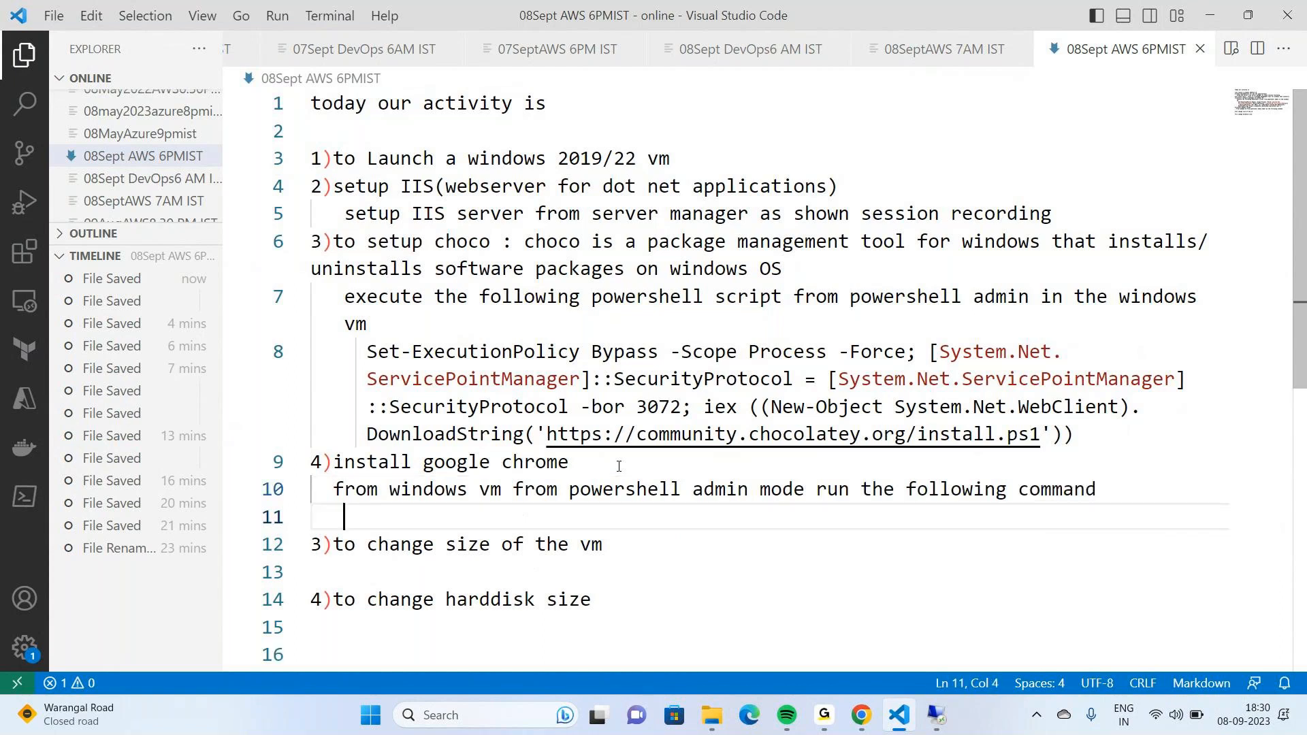
{"action": "type", "text": "choco install googlechrome -y"}
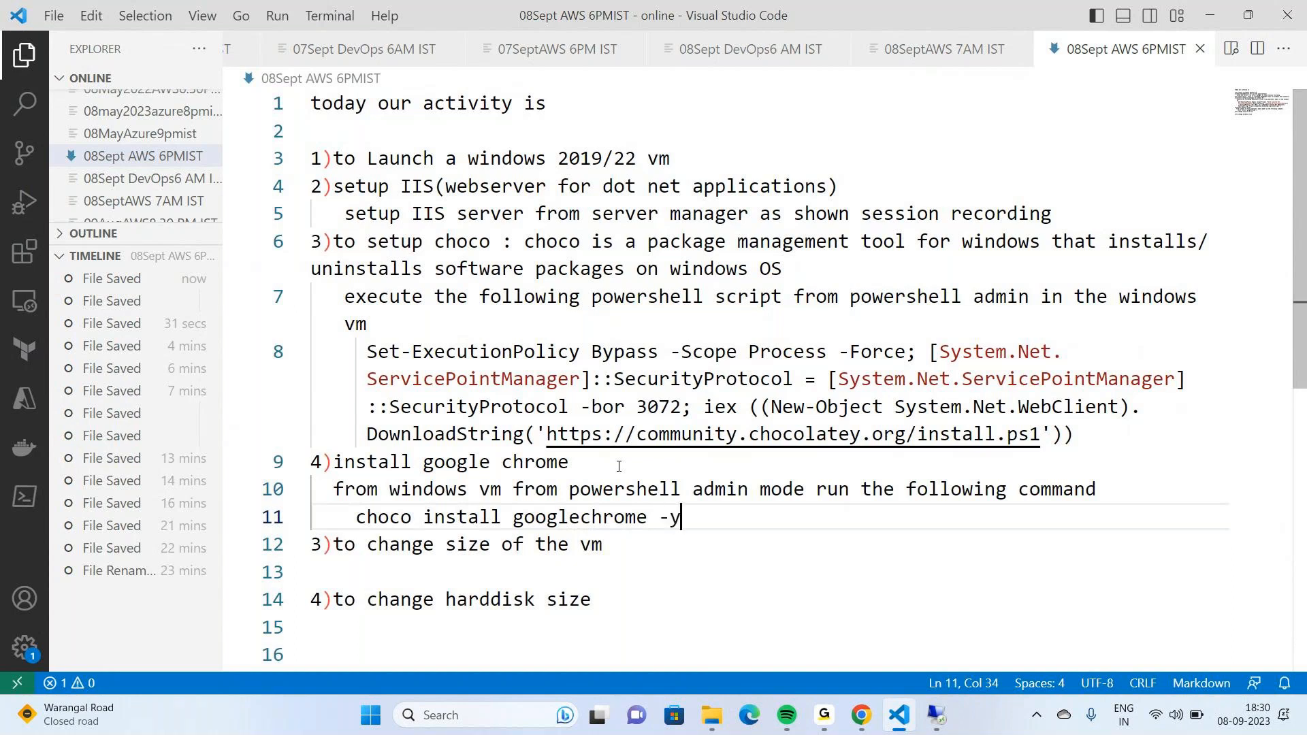
Add a blank line under the resize step and switch back to the remote VM
{"action": "key", "text": "Down"}
{"action": "key", "text": "Return"}
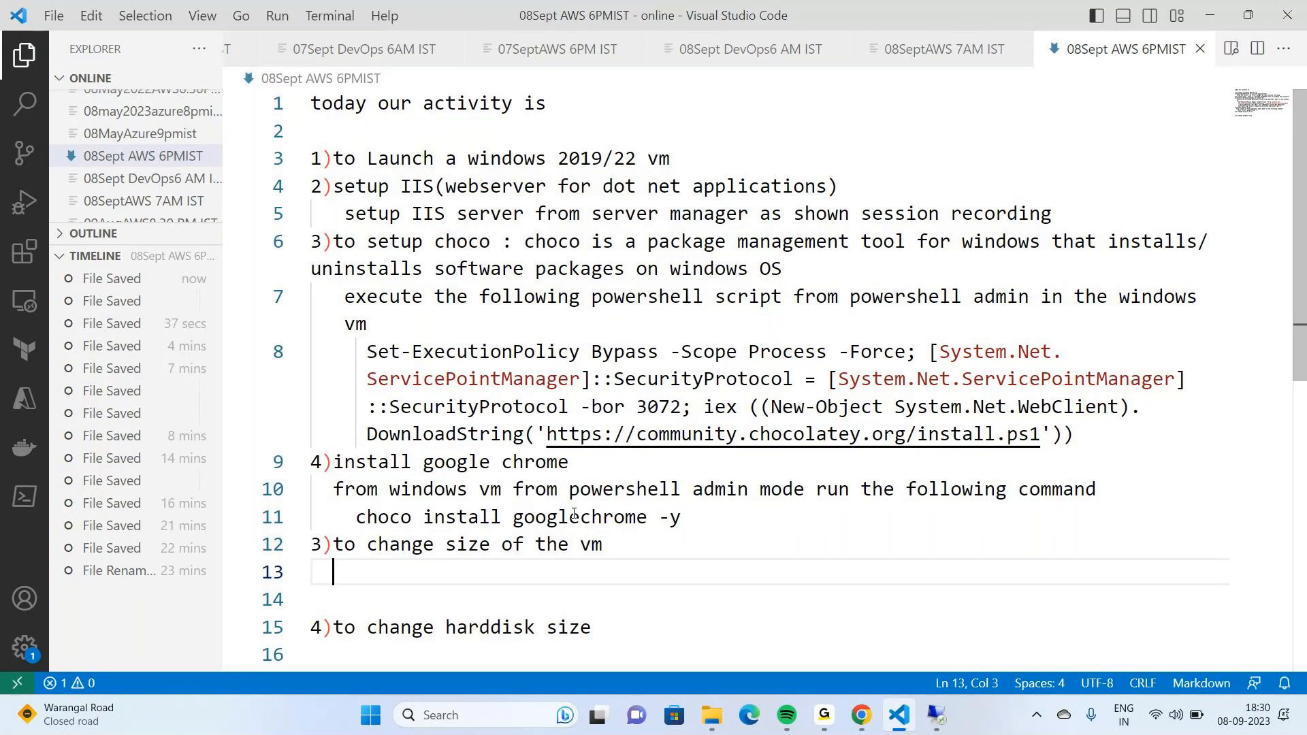
{"action": "key", "text": "Down"}
{"action": "key", "text": "Down"}
{"action": "key", "text": "Down"}
{"action": "key", "text": "Down"}
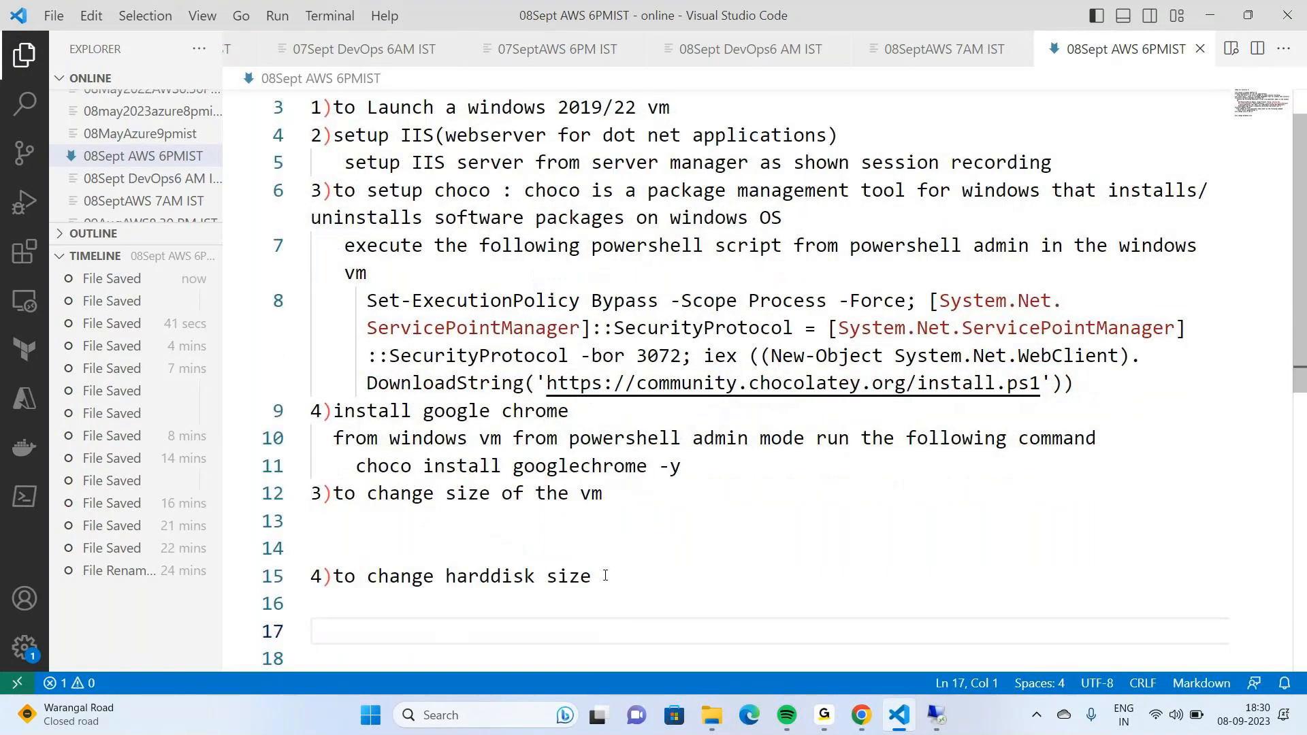
{"action": "left_click", "coordinate": [936, 714]}
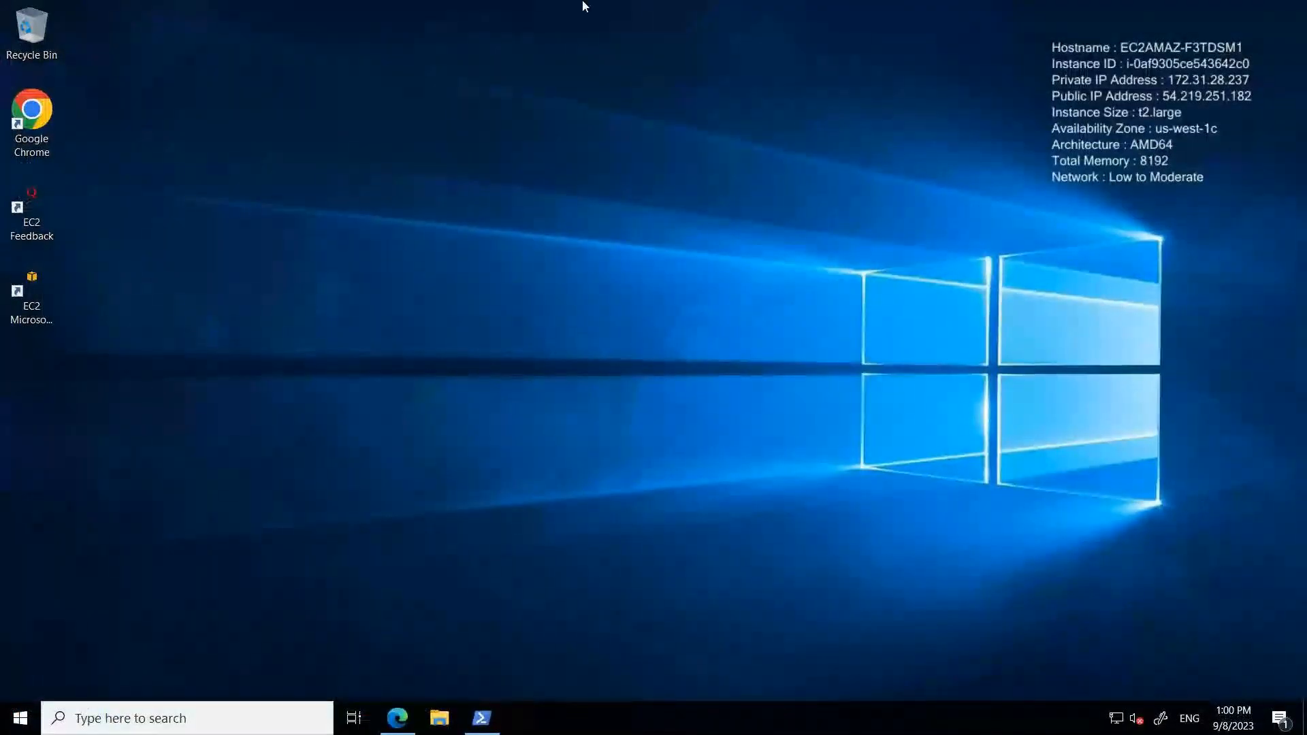
Minimize the Remote Desktop session from its connection bar to reach the local desktop
{"action": "mouse_move", "coordinate": [1072, 1]}
{"action": "mouse_move", "coordinate": [878, 2]}
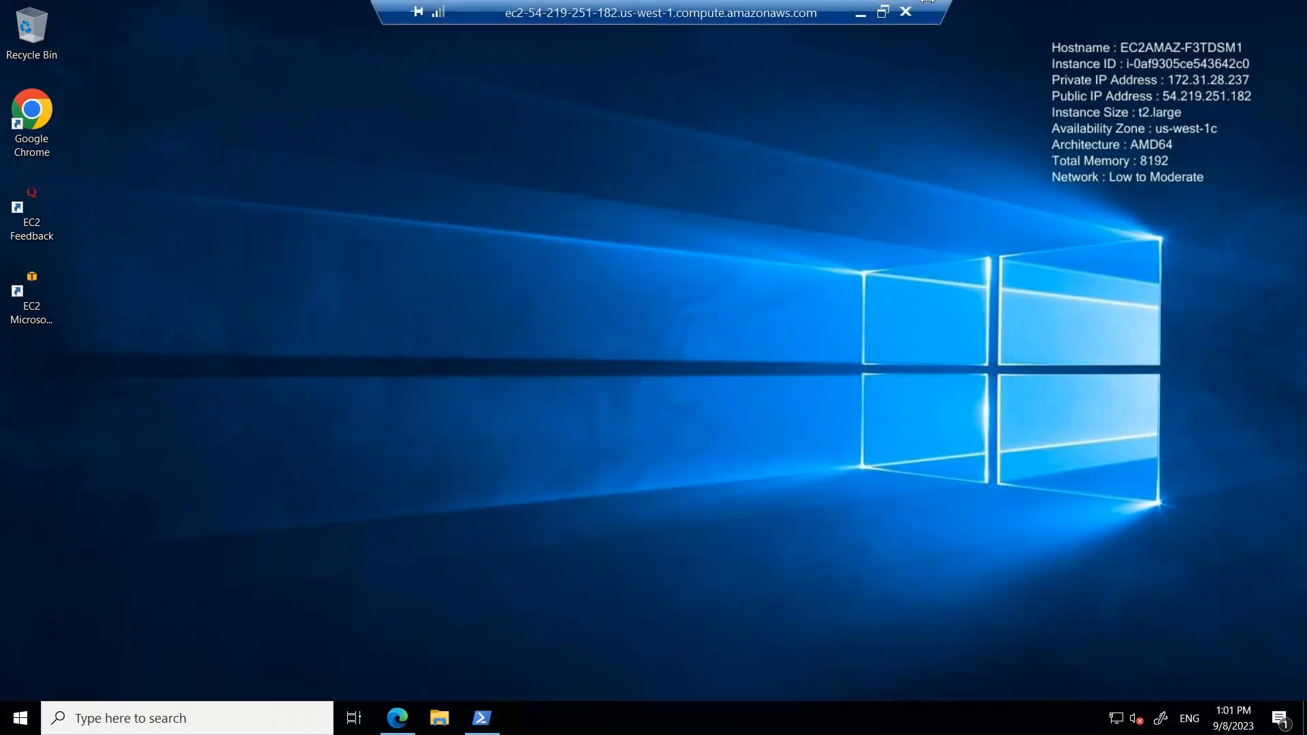
{"action": "left_click", "coordinate": [859, 12]}
Bring up the local browser and switch to the Instances | EC2 tab
{"action": "mouse_move", "coordinate": [861, 715]}
{"action": "left_click", "coordinate": [848, 651]}
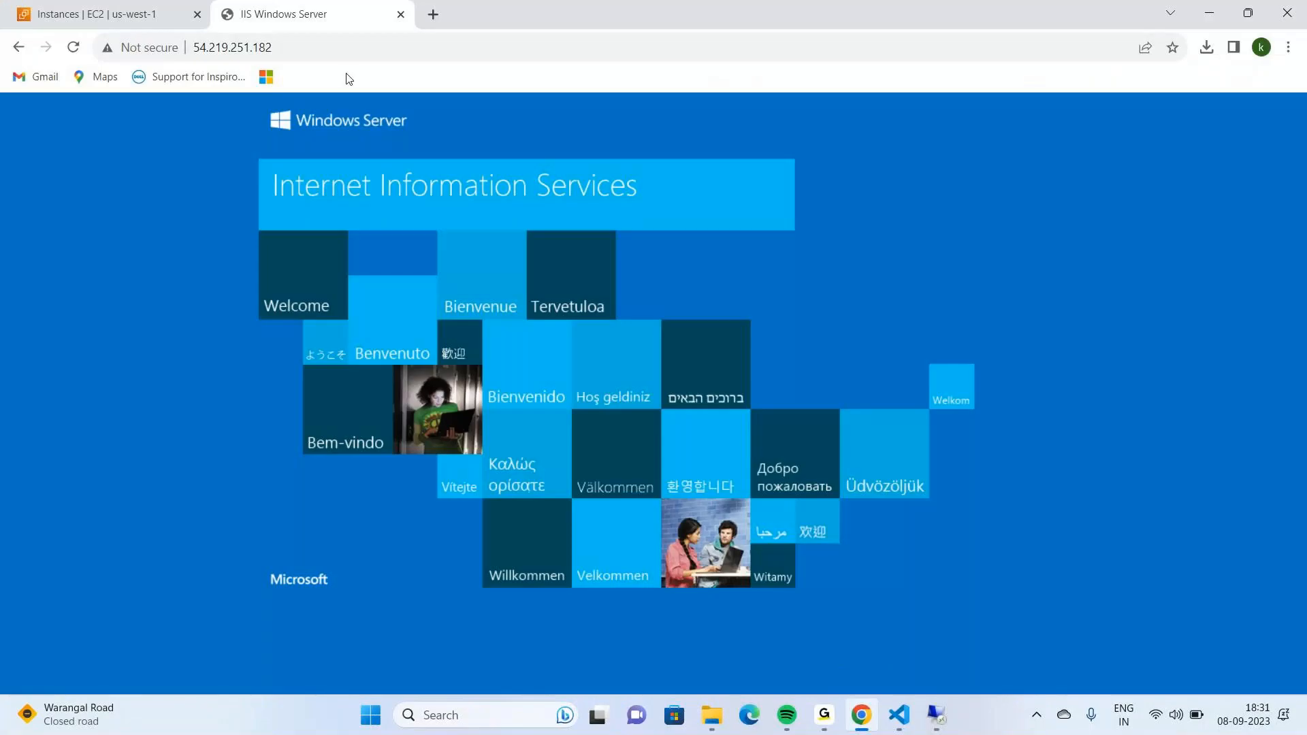
{"action": "left_click", "coordinate": [106, 8]}
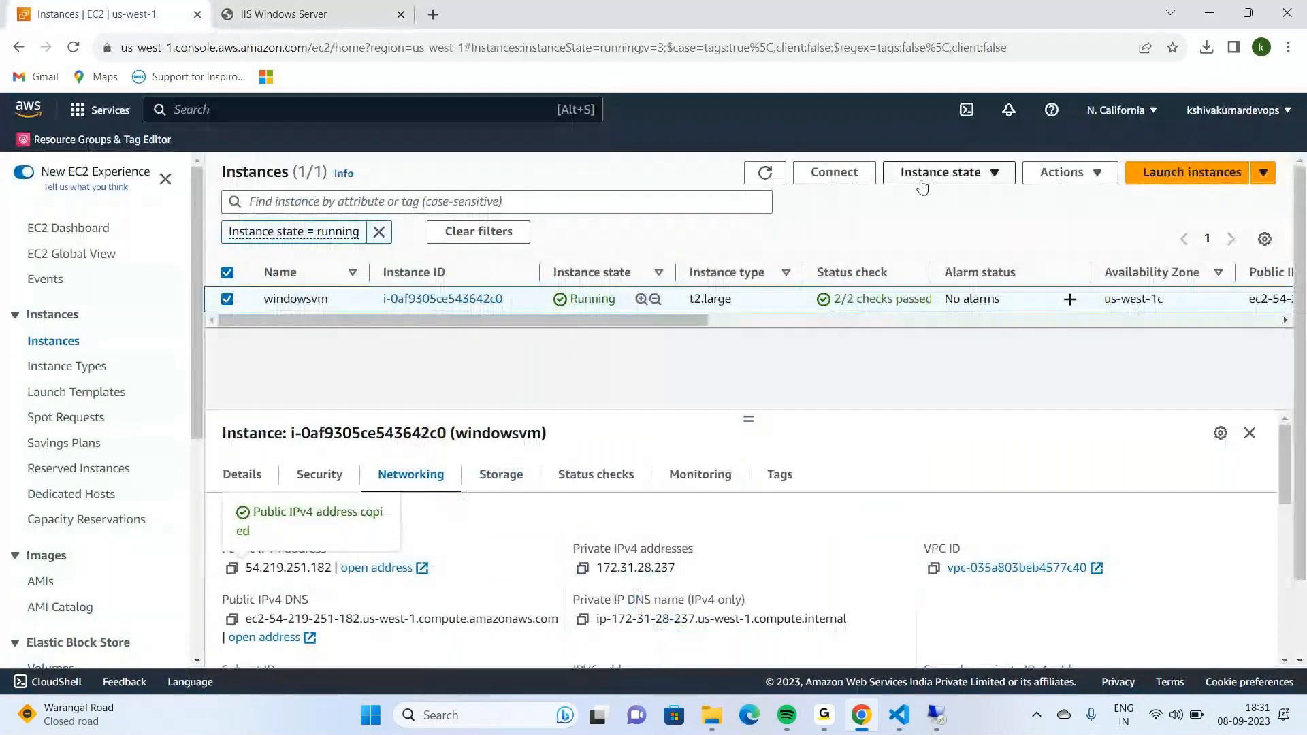
Look through the Instance state and Actions > Instance settings menus for windowsvm without changing anything
{"action": "left_click", "coordinate": [969, 179]}
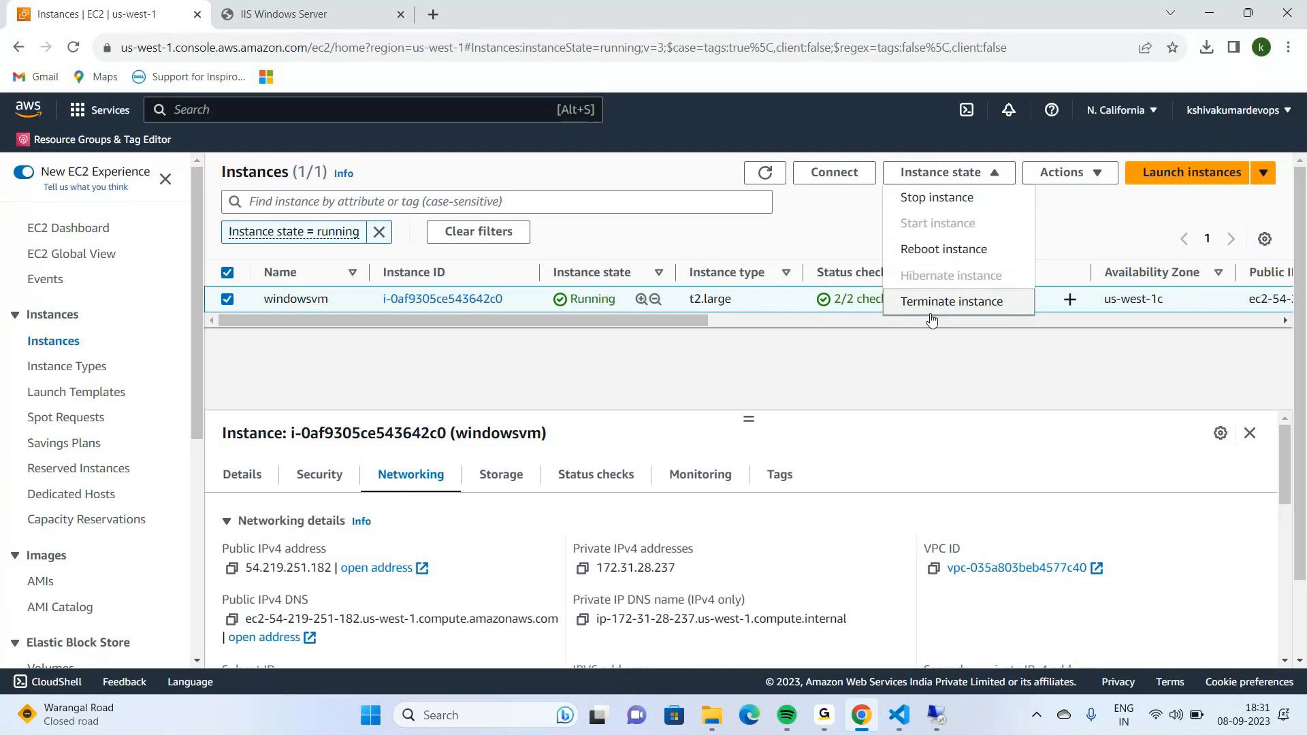
{"action": "left_click", "coordinate": [1055, 229]}
{"action": "left_click", "coordinate": [1084, 168]}
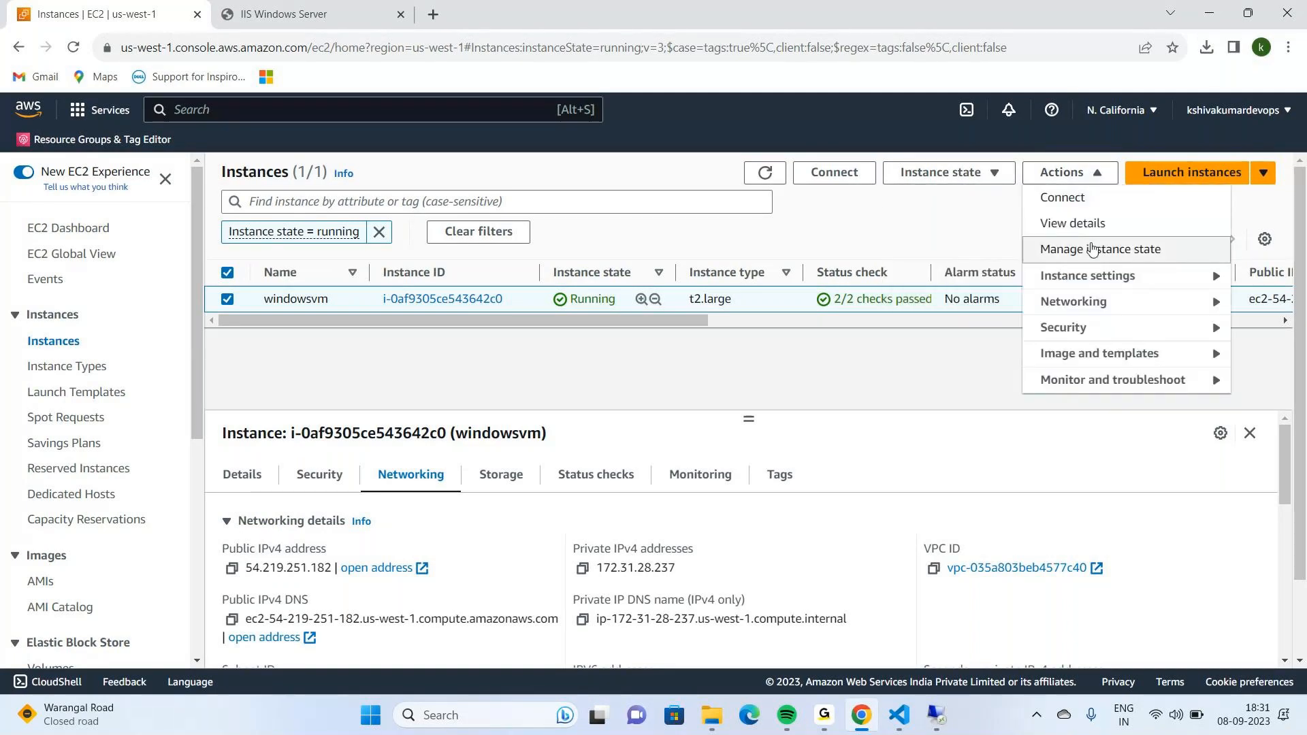
{"action": "left_click", "coordinate": [1094, 279]}
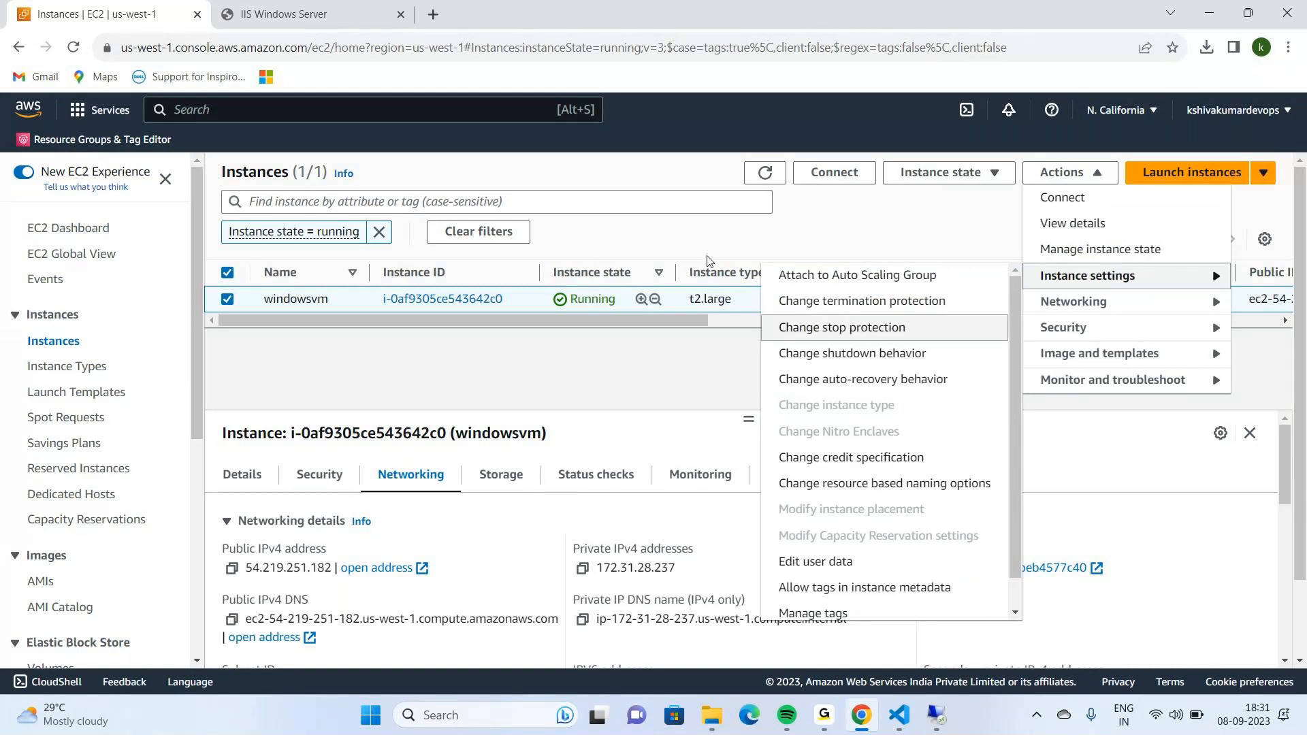
{"action": "left_click", "coordinate": [665, 178]}
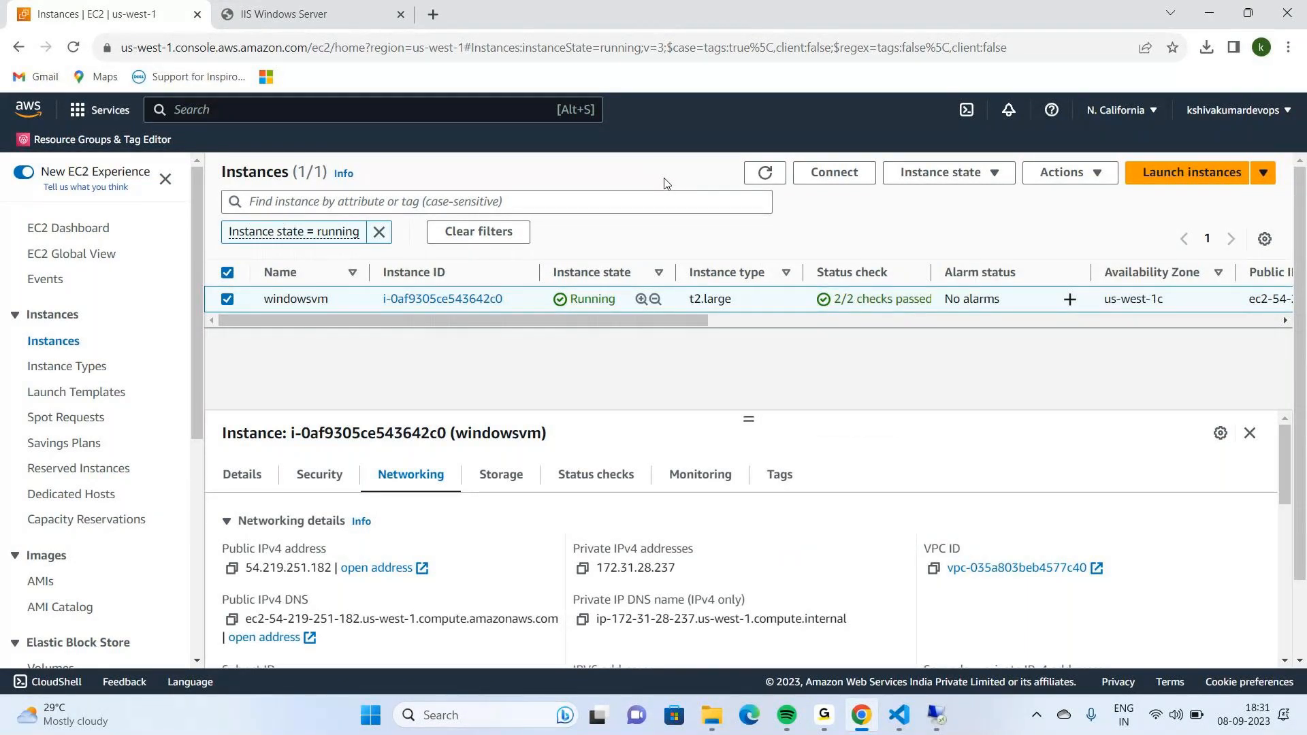
{"action": "left_click_drag", "start_coordinate": [195, 397], "coordinate": [209, 593]}
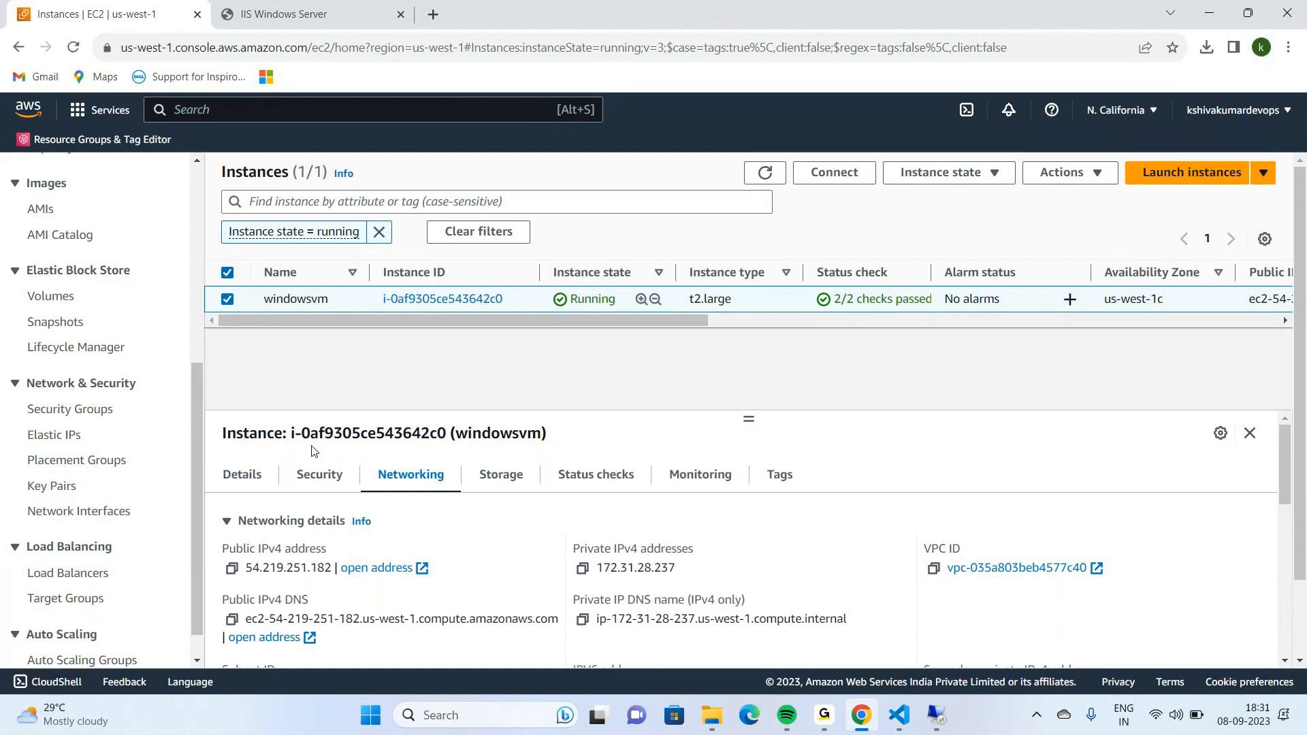
{"action": "scroll", "coordinate": [190, 493], "scroll_direction": "down", "scroll_amount": 1}
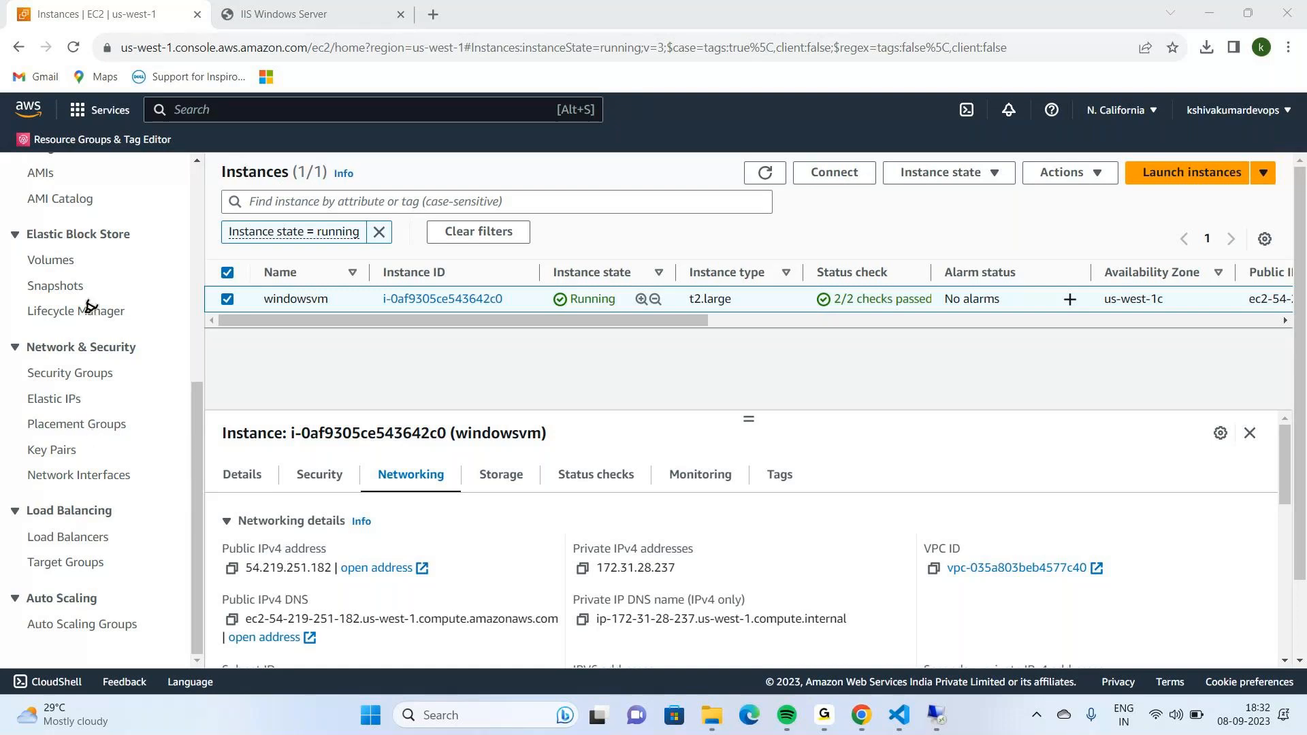
{"action": "mouse_move", "coordinate": [92, 252]}
{"action": "left_mouse_down"}
{"action": "mouse_move", "coordinate": [36, 233]}
{"action": "mouse_move", "coordinate": [8, 263]}
{"action": "mouse_move", "coordinate": [93, 269]}
{"action": "mouse_move", "coordinate": [87, 242]}
{"action": "left_mouse_up"}
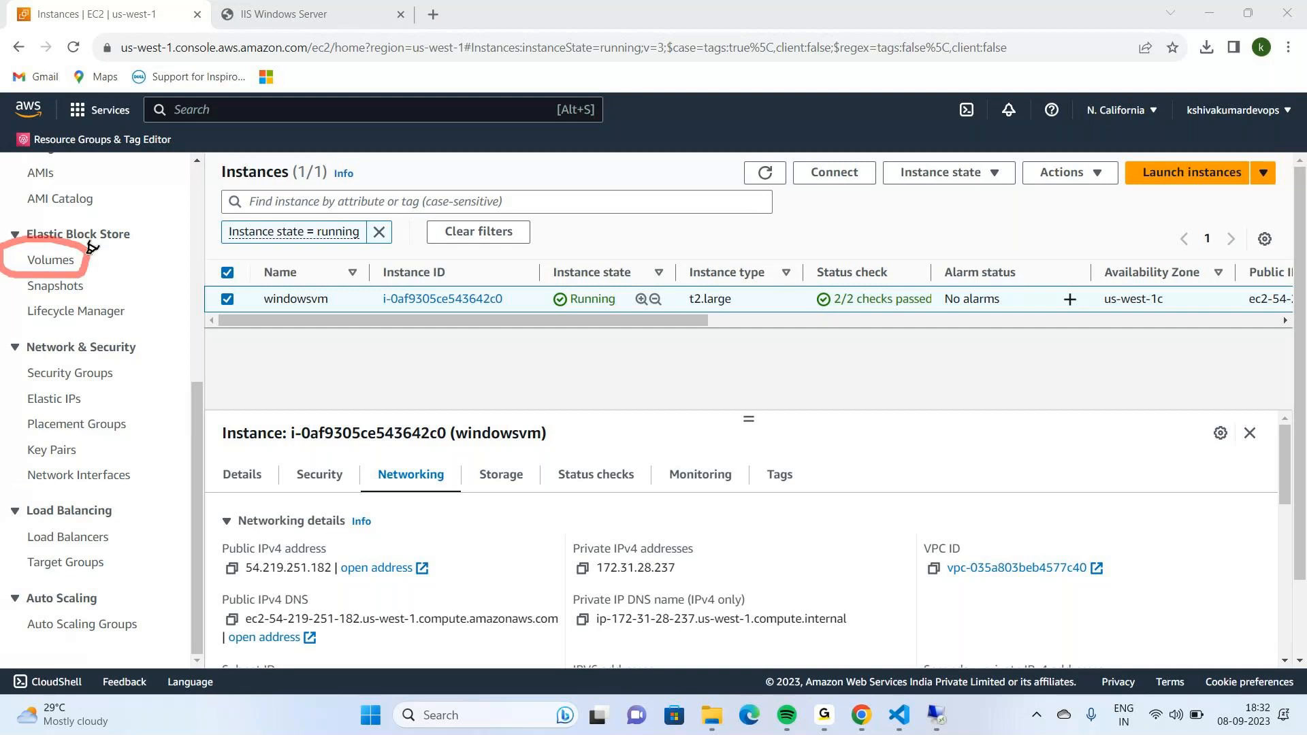
Under Elastic Block Store > Volumes, create a 12 GiB gp2 volume in us-west-1c
{"action": "left_click", "coordinate": [805, 6]}
{"action": "left_click", "coordinate": [43, 259]}
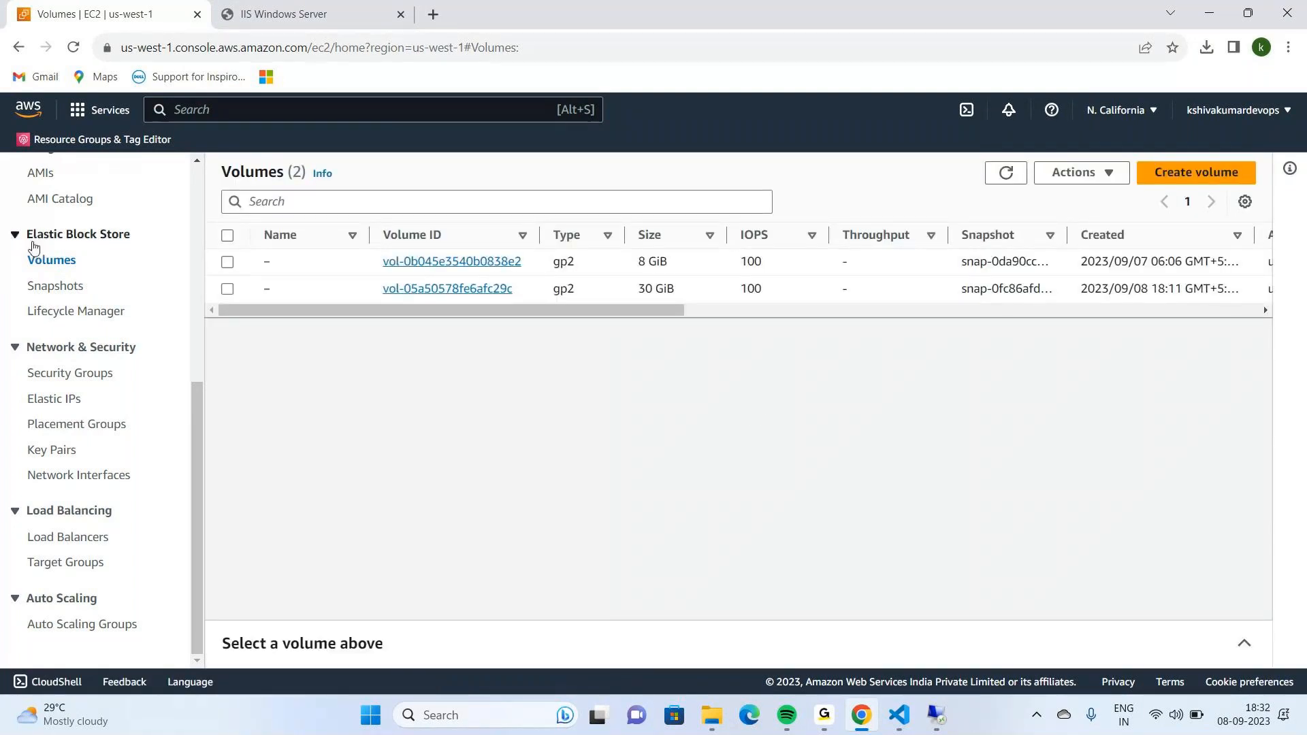
{"action": "left_click", "coordinate": [1155, 175]}
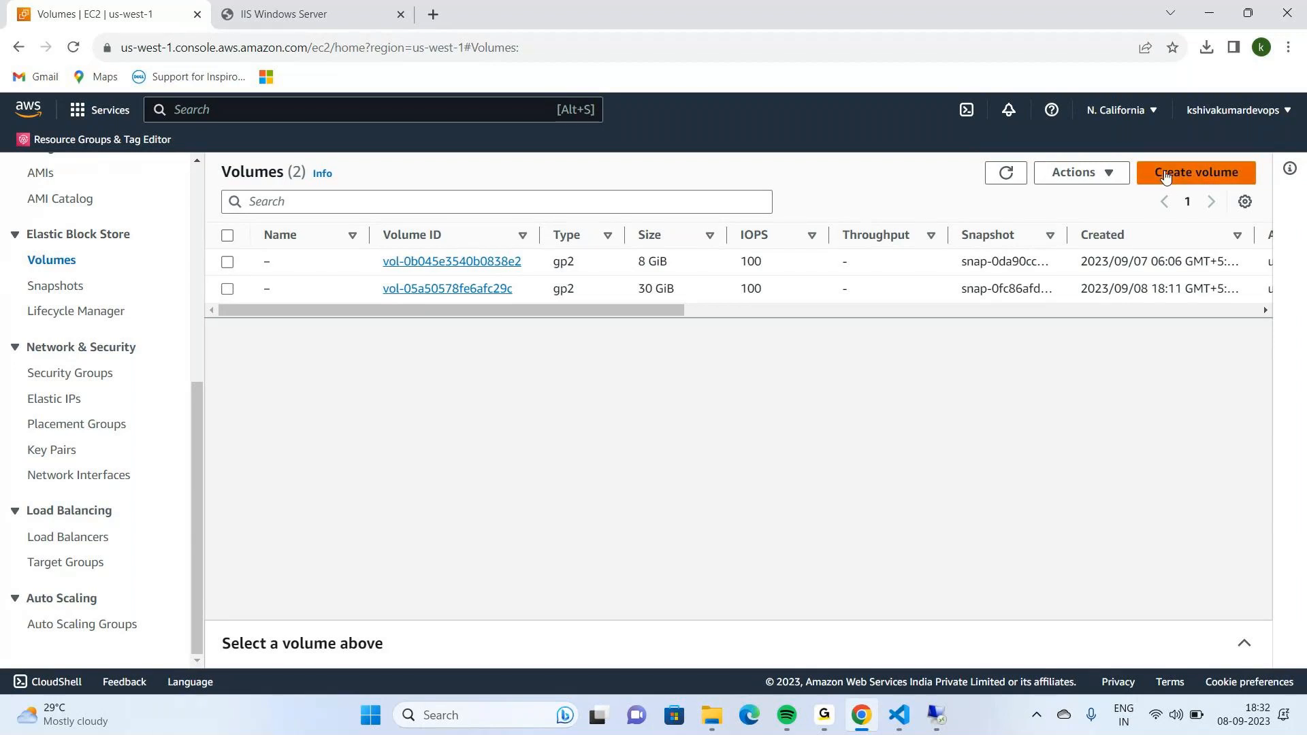
{"action": "scroll", "coordinate": [496, 373], "scroll_direction": "down", "scroll_amount": 2}
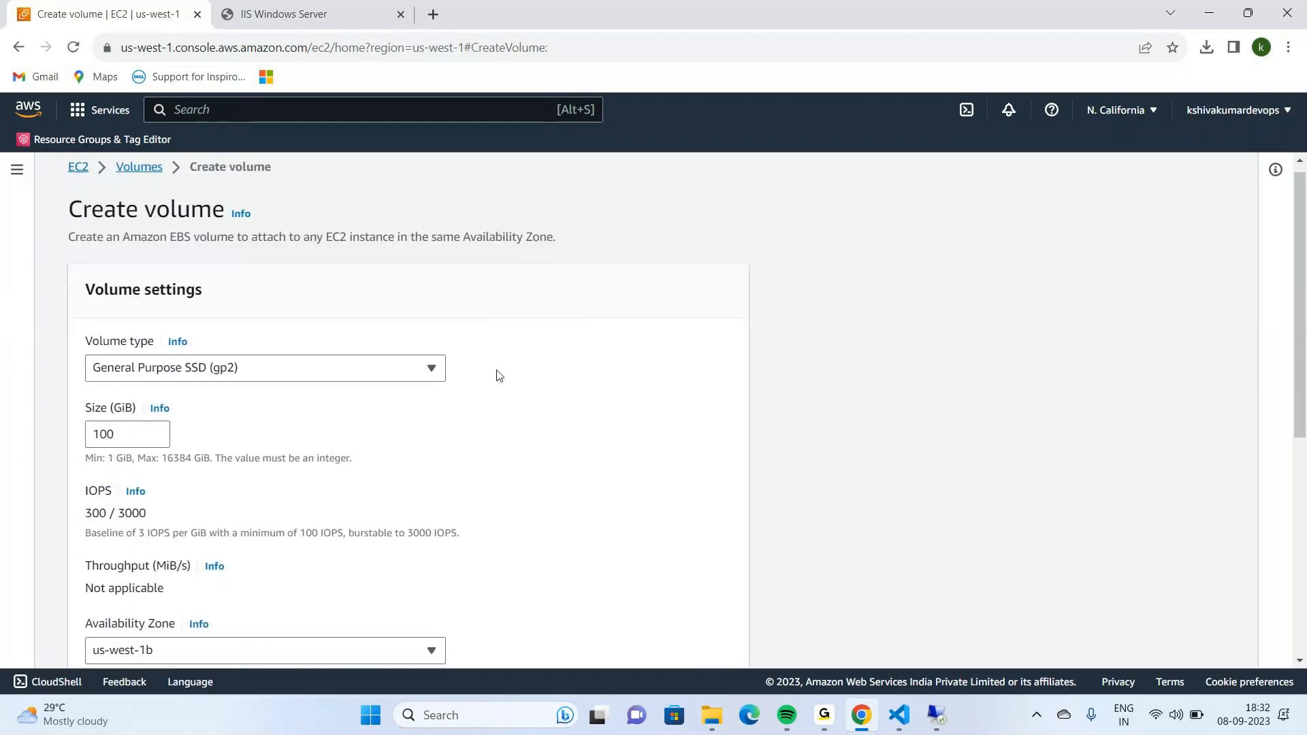
{"action": "left_click", "coordinate": [432, 500]}
{"action": "left_click", "coordinate": [191, 454]}
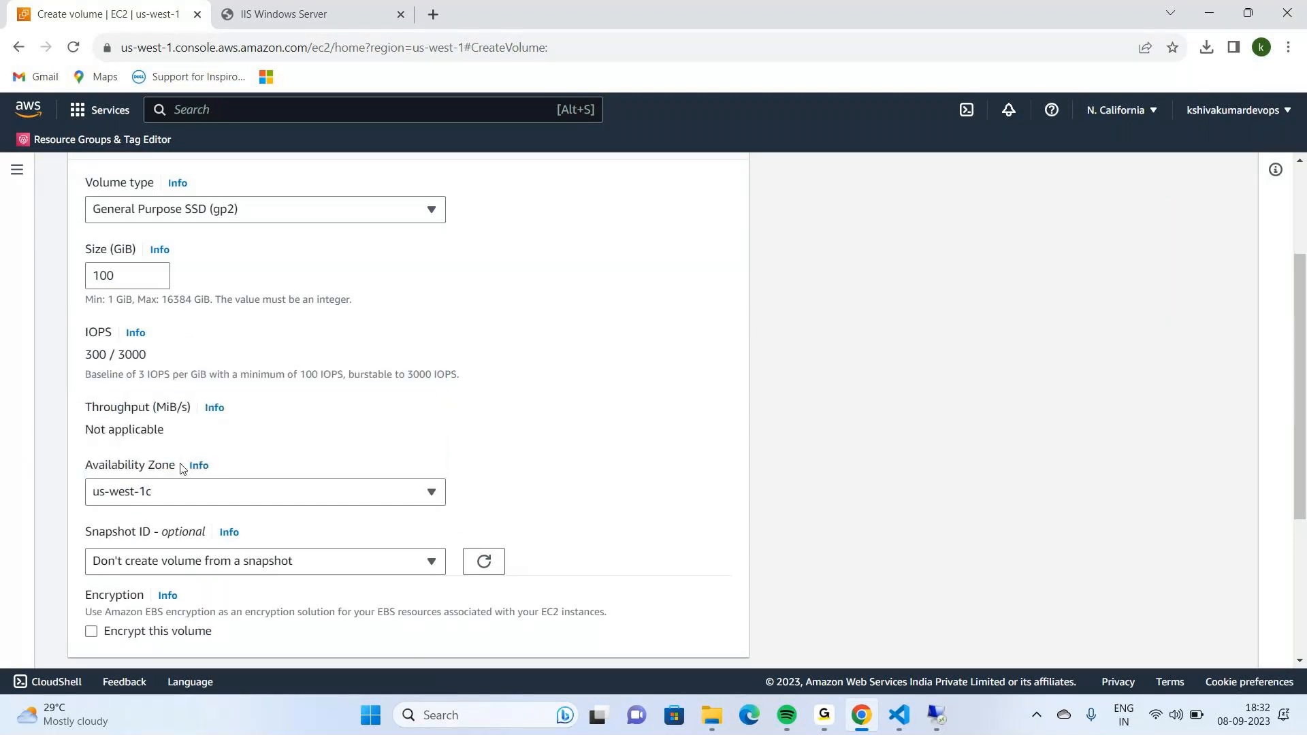
{"action": "scroll", "coordinate": [180, 313], "scroll_direction": "up", "scroll_amount": 2}
{"action": "left_click", "coordinate": [134, 445]}
{"action": "key", "text": "BackSpace"}
{"action": "key", "text": "BackSpace"}
{"action": "key", "text": "BackSpace"}
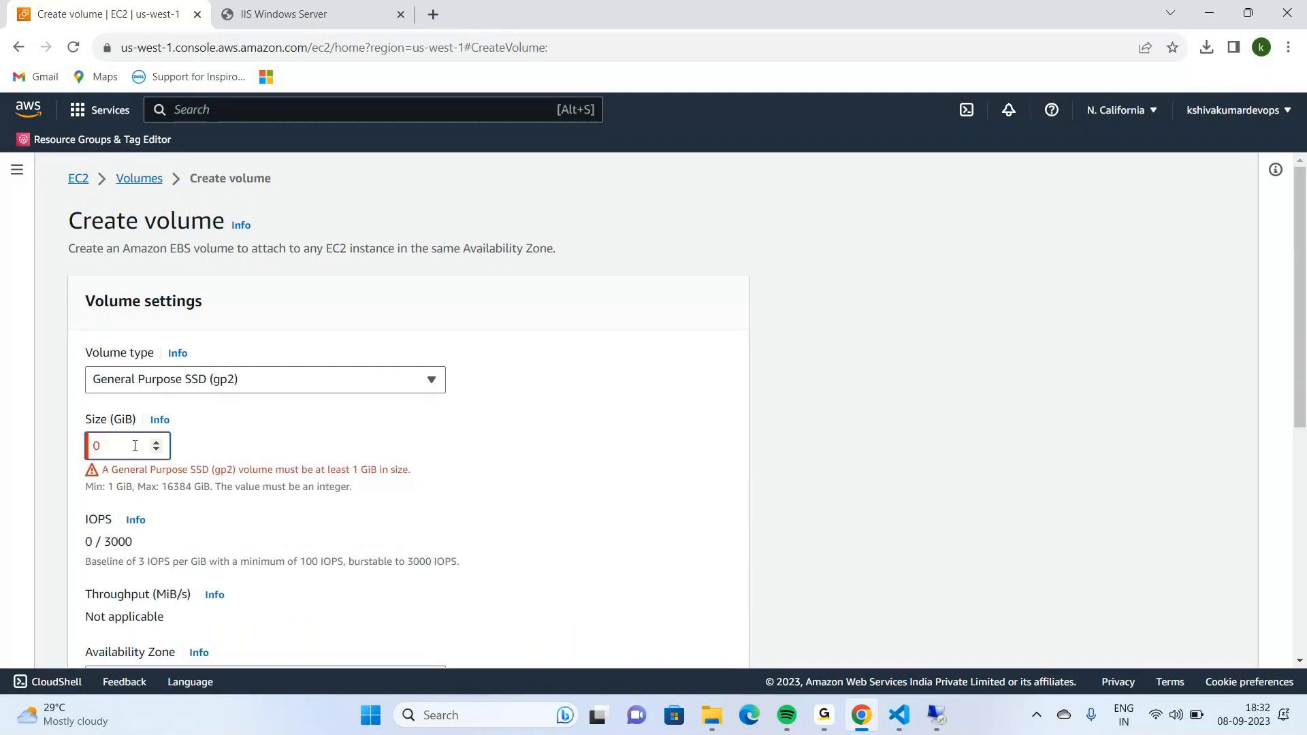
{"action": "type", "text": "12"}
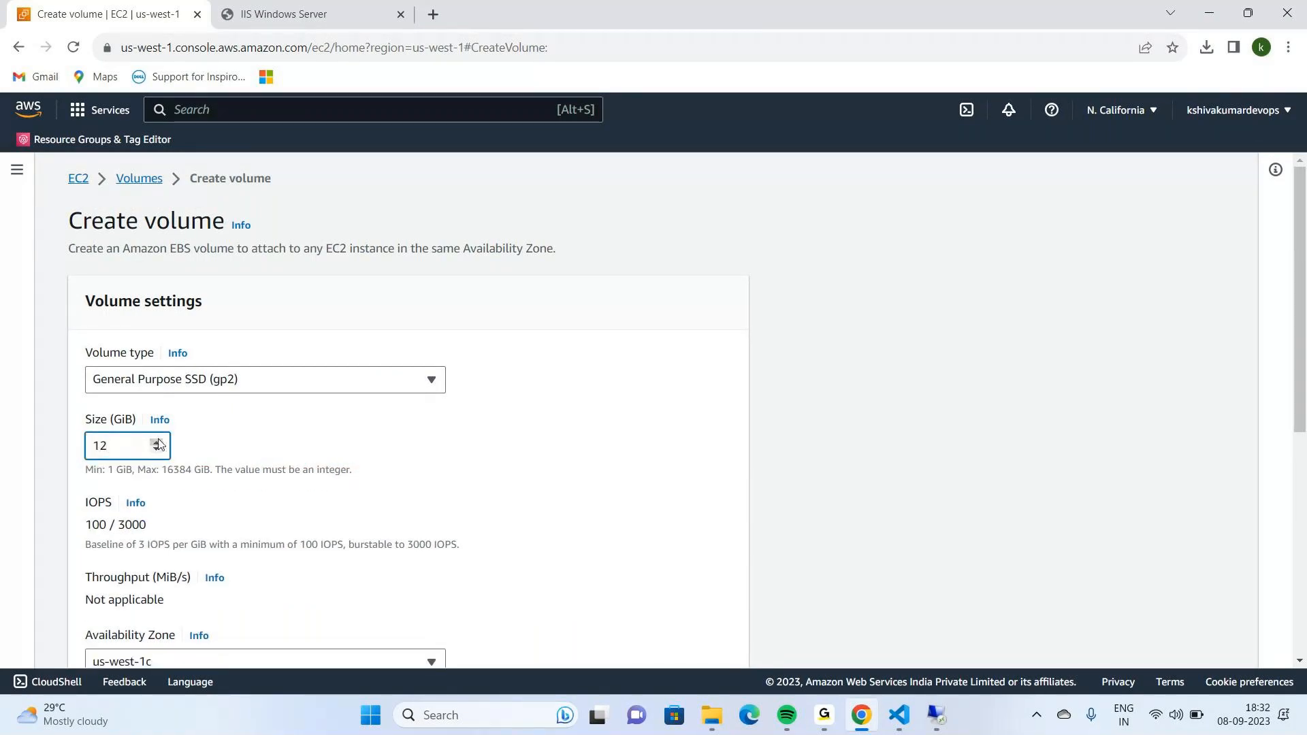
{"action": "scroll", "coordinate": [160, 444], "scroll_direction": "down", "scroll_amount": 5}
{"action": "scroll", "coordinate": [160, 449], "scroll_direction": "down", "scroll_amount": 2}
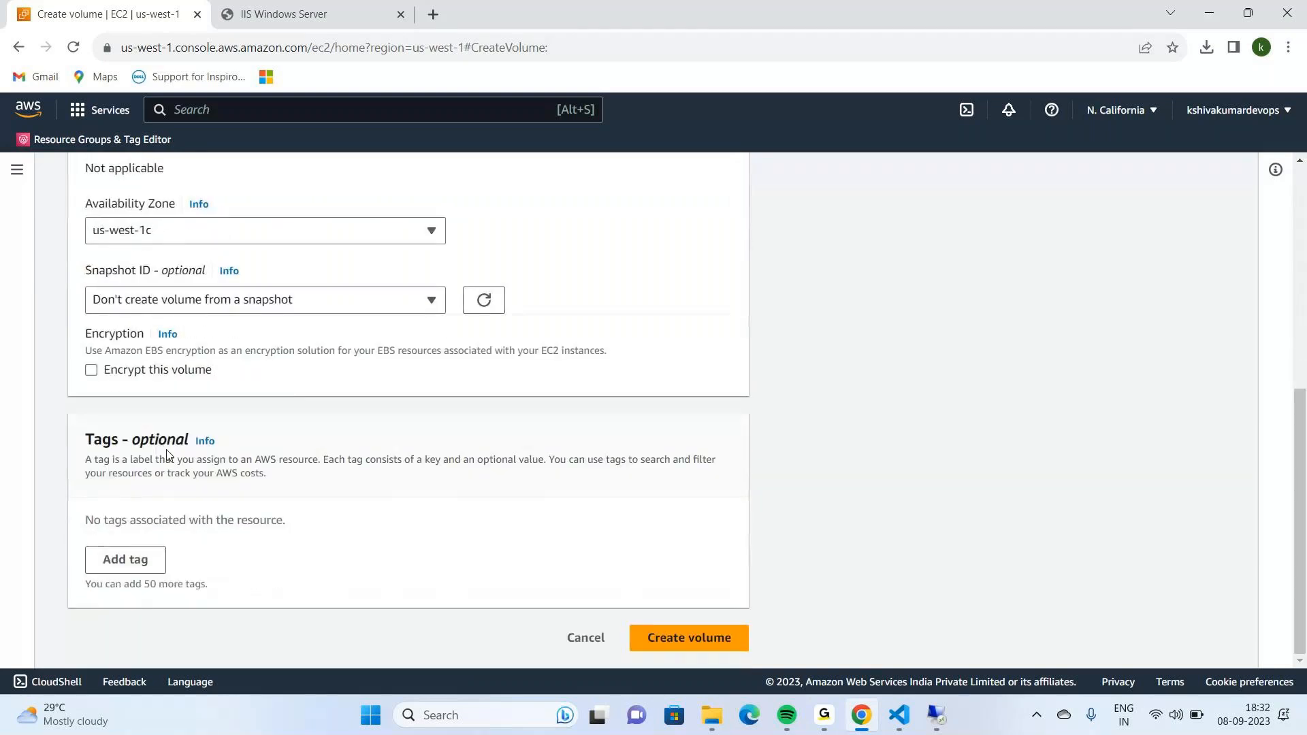
{"action": "scroll", "coordinate": [170, 456], "scroll_direction": "up", "scroll_amount": 4}
{"action": "scroll", "coordinate": [195, 454], "scroll_direction": "down", "scroll_amount": 4}
{"action": "left_click", "coordinate": [665, 638]}
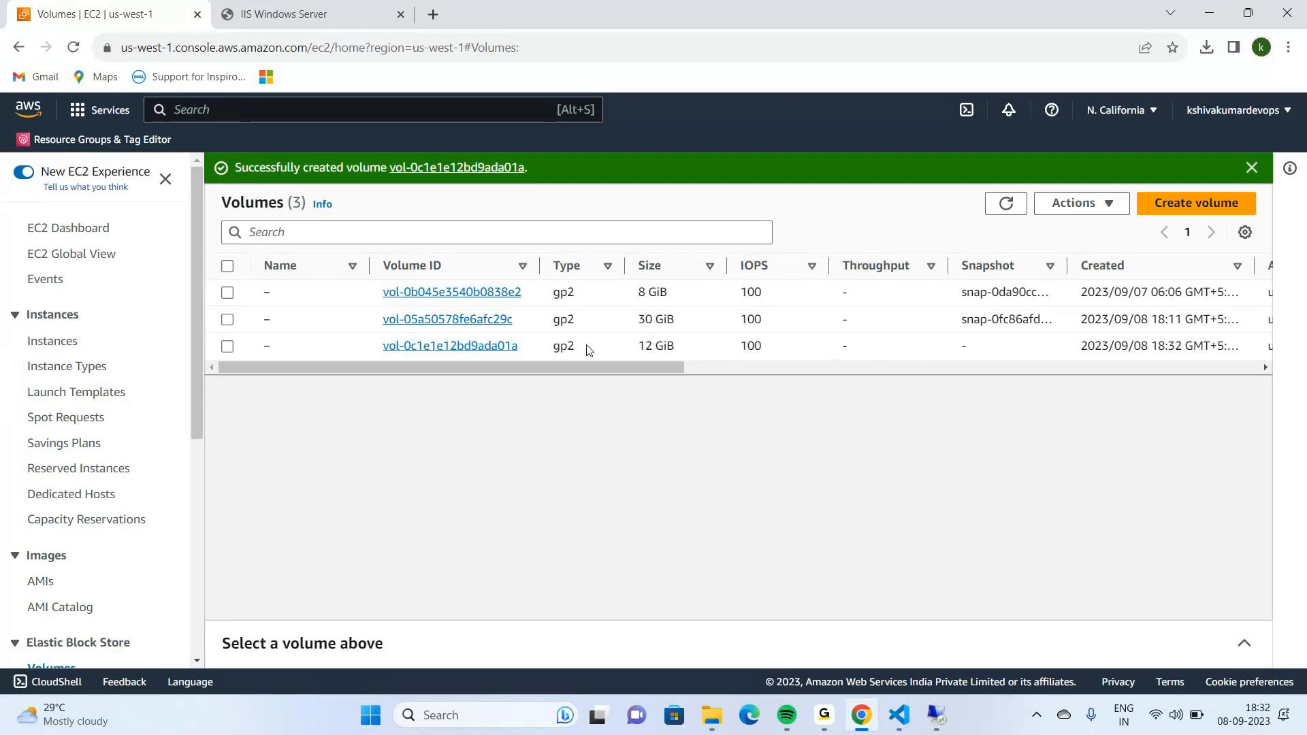
Select the new 12 GiB volume, check its Actions menu, and refresh the Volumes list
{"action": "left_click", "coordinate": [228, 346]}
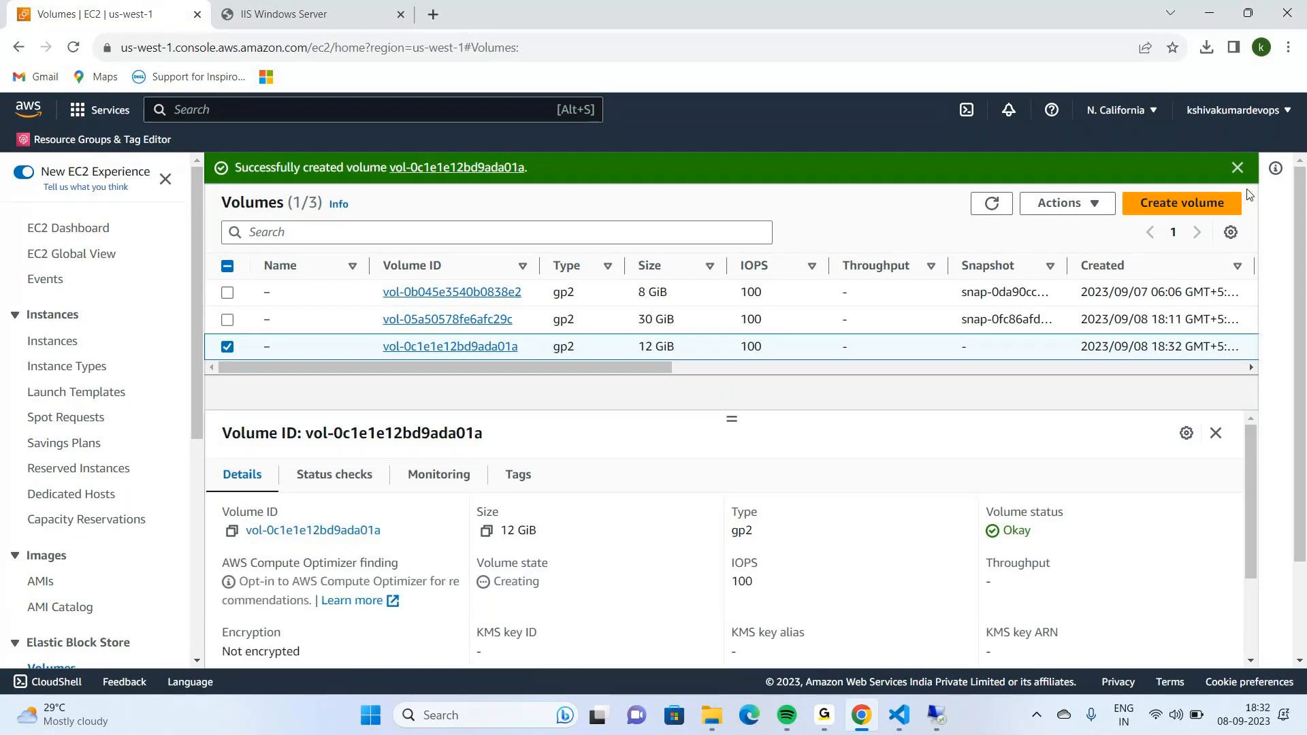
{"action": "left_click", "coordinate": [1089, 202]}
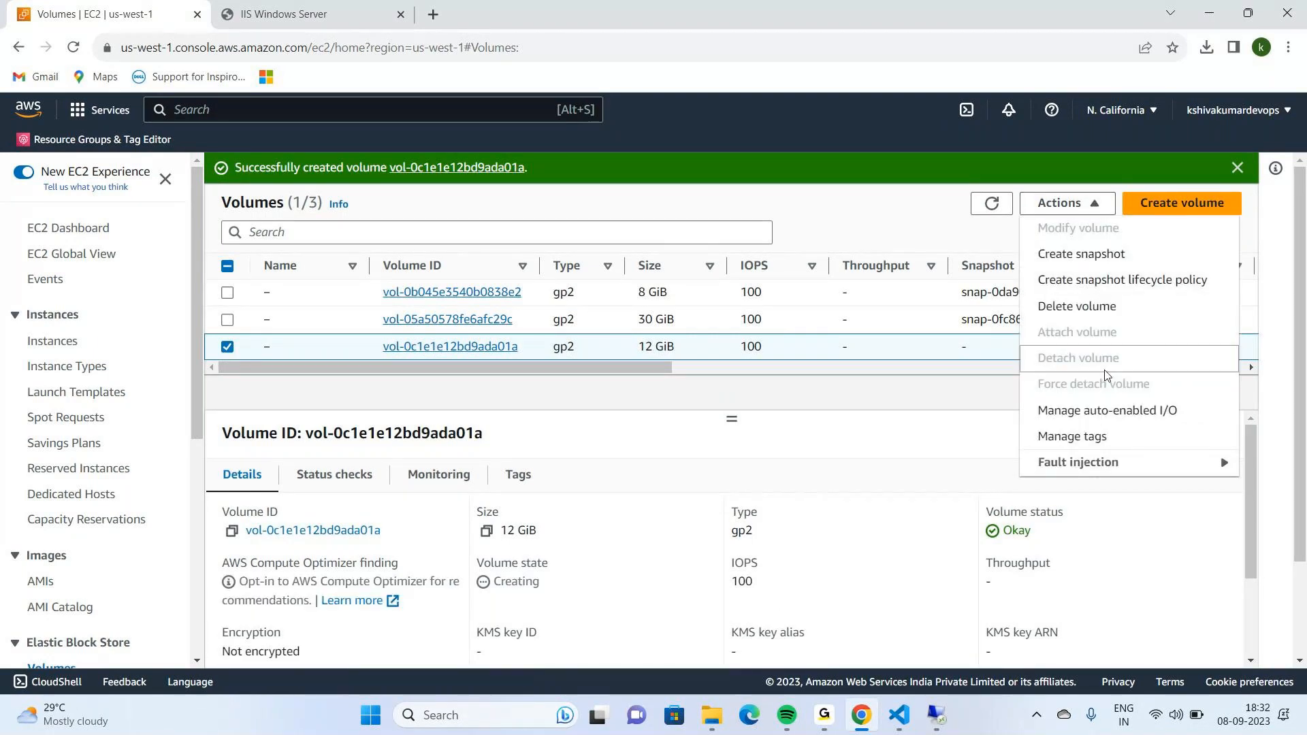
{"action": "left_click", "coordinate": [990, 410]}
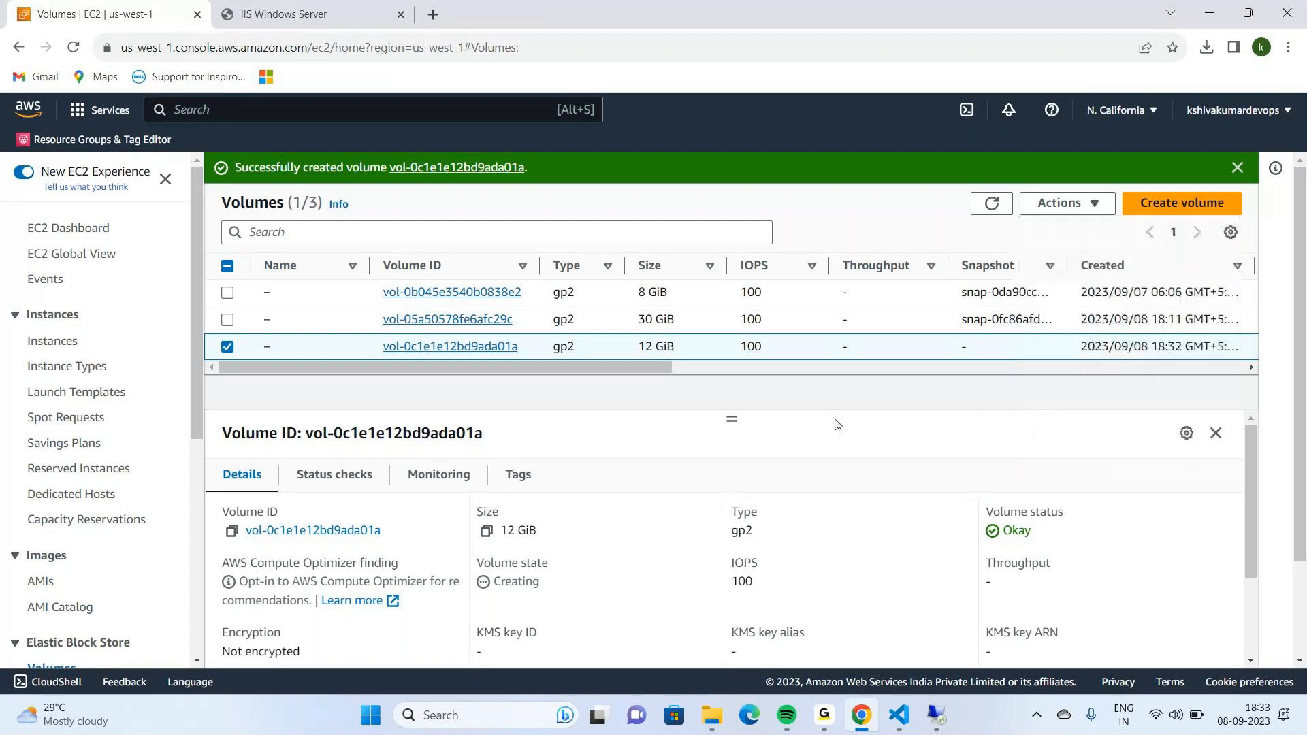
{"action": "left_click", "coordinate": [990, 203]}
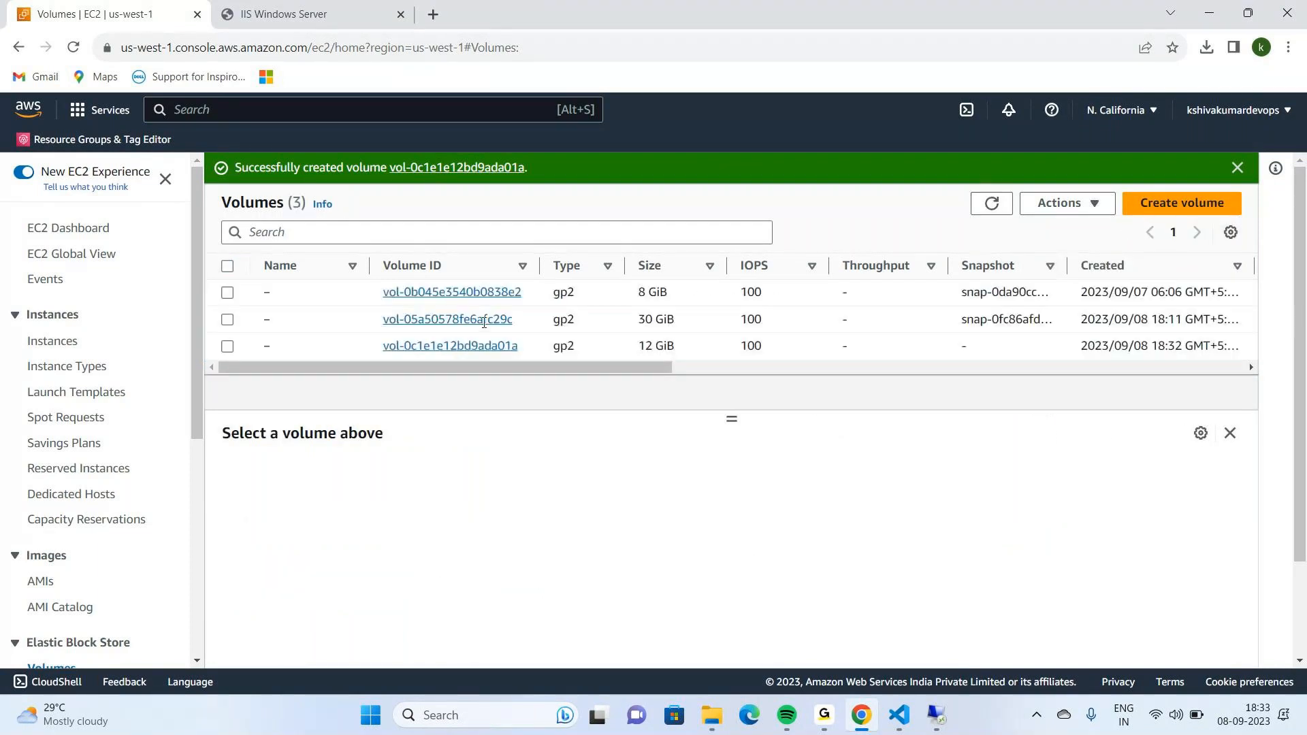
Attach the 12 GiB volume to windowsvm (i-0af9305ce543642c0) as device xvdf
{"action": "left_click", "coordinate": [245, 349]}
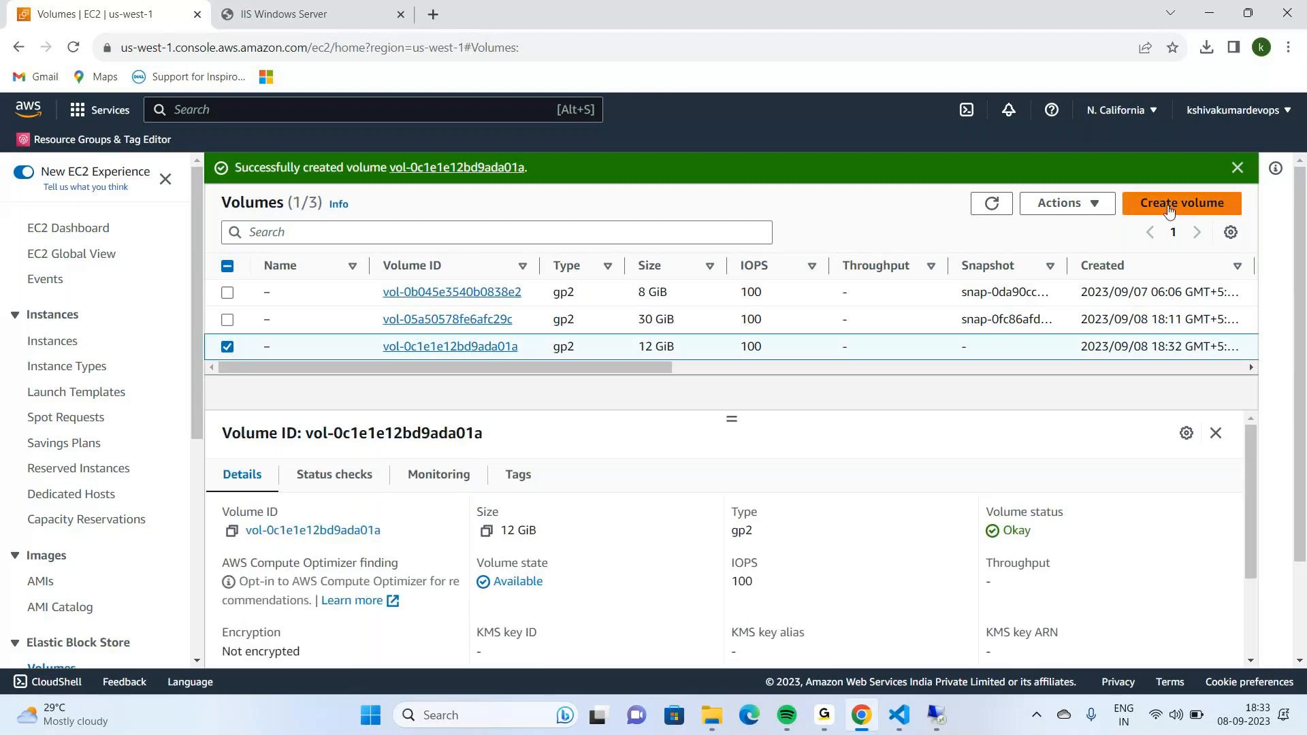
{"action": "left_click", "coordinate": [1100, 210]}
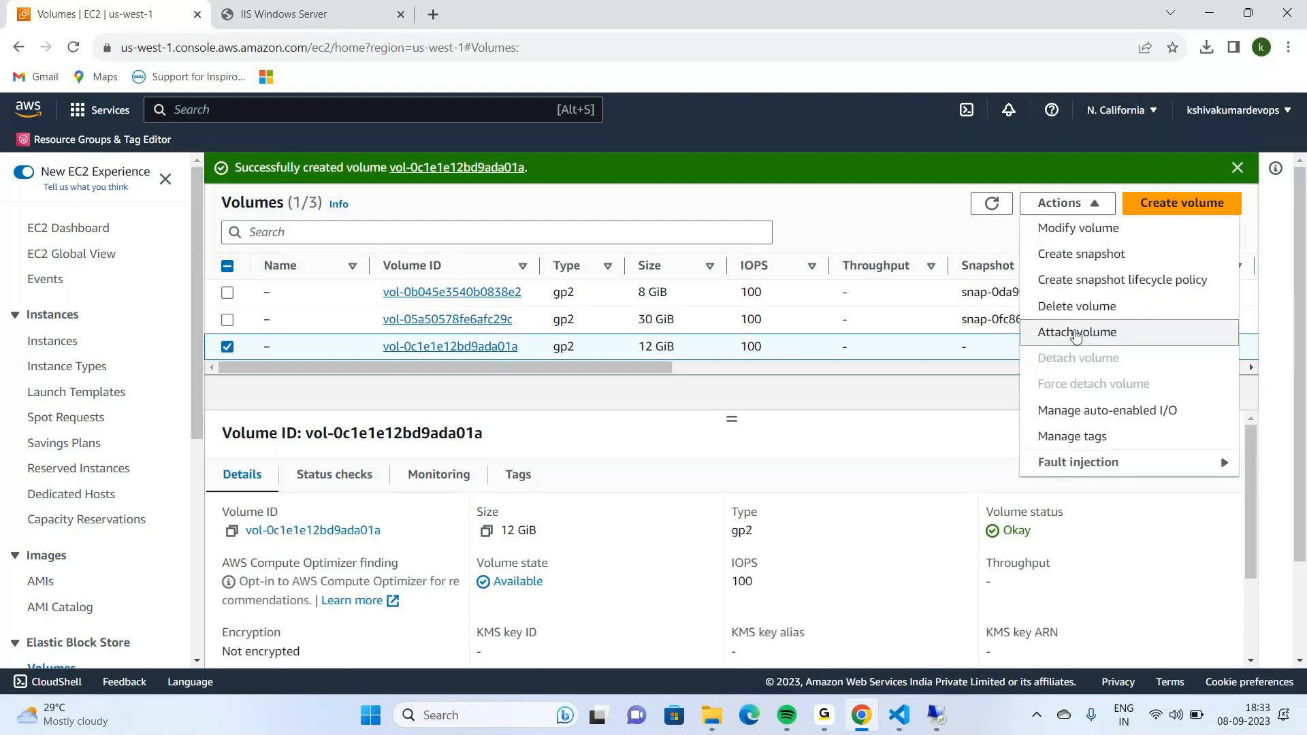
{"action": "left_click", "coordinate": [1074, 334]}
{"action": "scroll", "coordinate": [367, 463], "scroll_direction": "down", "scroll_amount": 1}
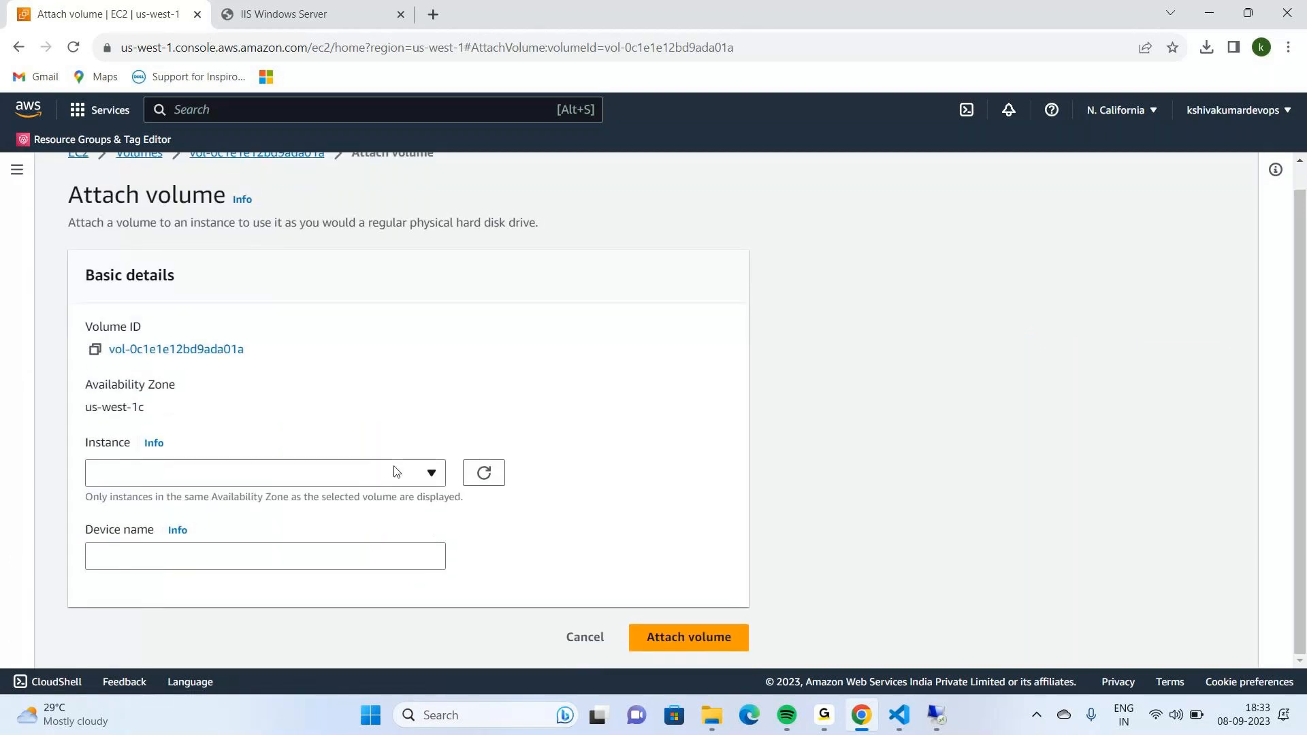
{"action": "left_click", "coordinate": [430, 473]}
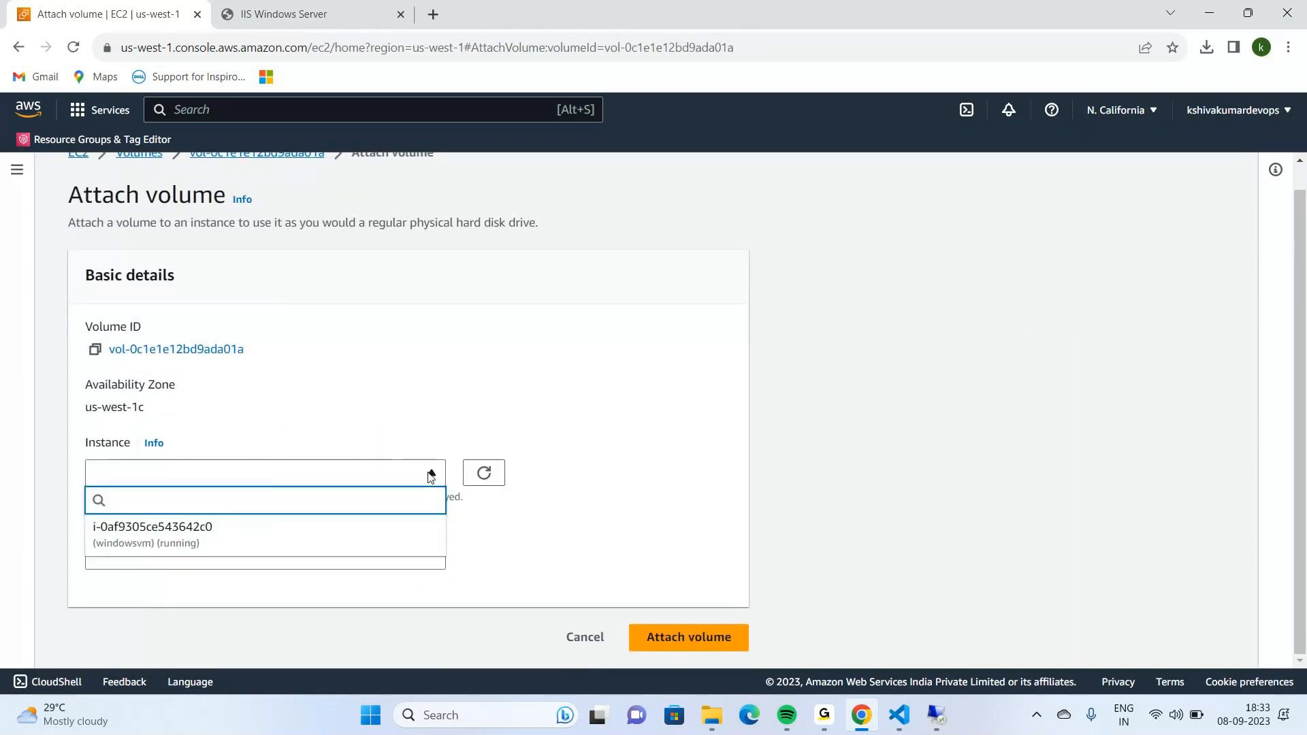
{"action": "left_click", "coordinate": [268, 539]}
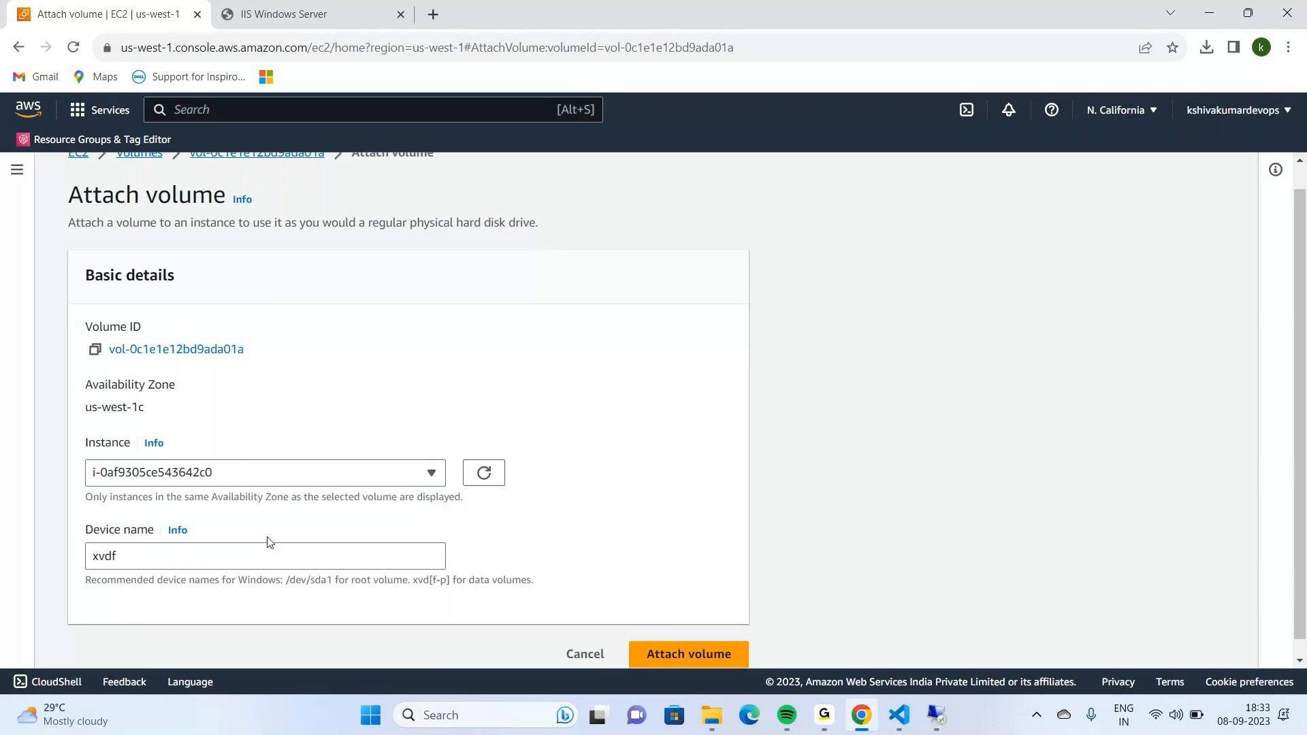
{"action": "scroll", "coordinate": [272, 528], "scroll_direction": "down", "scroll_amount": 1}
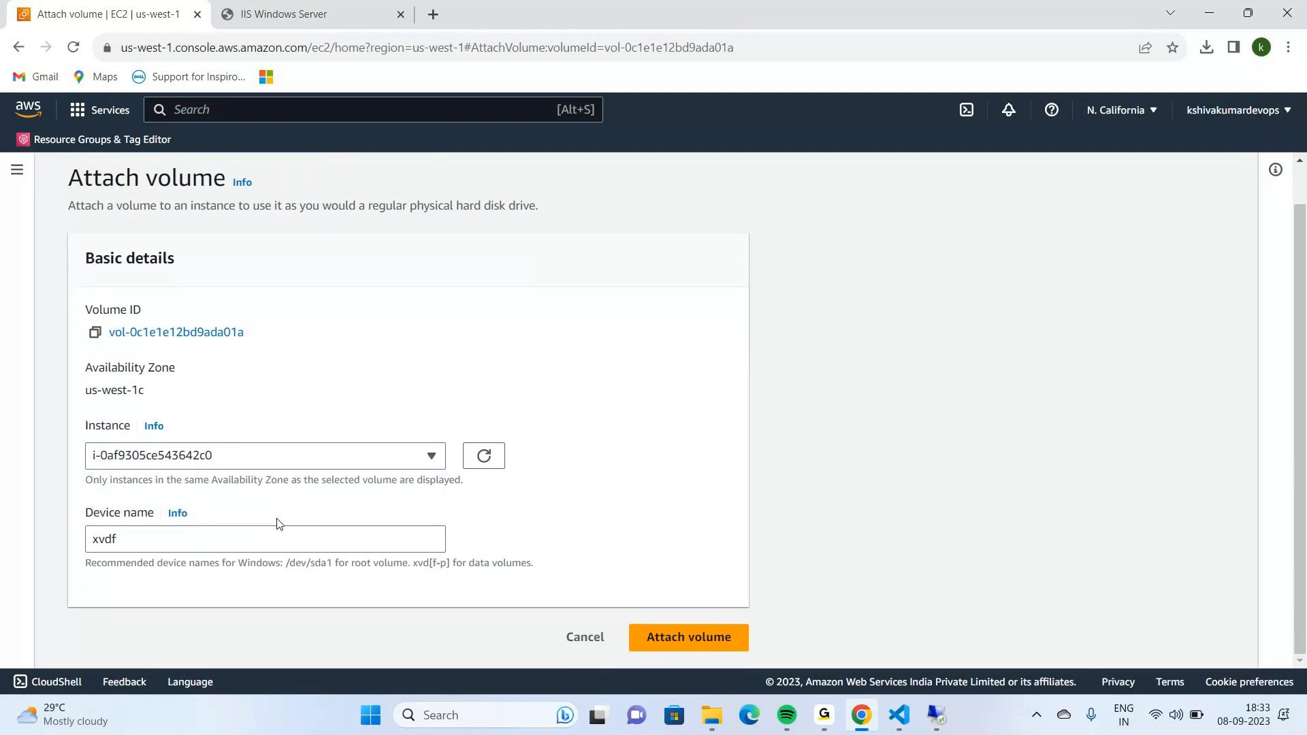
{"action": "left_click", "coordinate": [682, 637]}
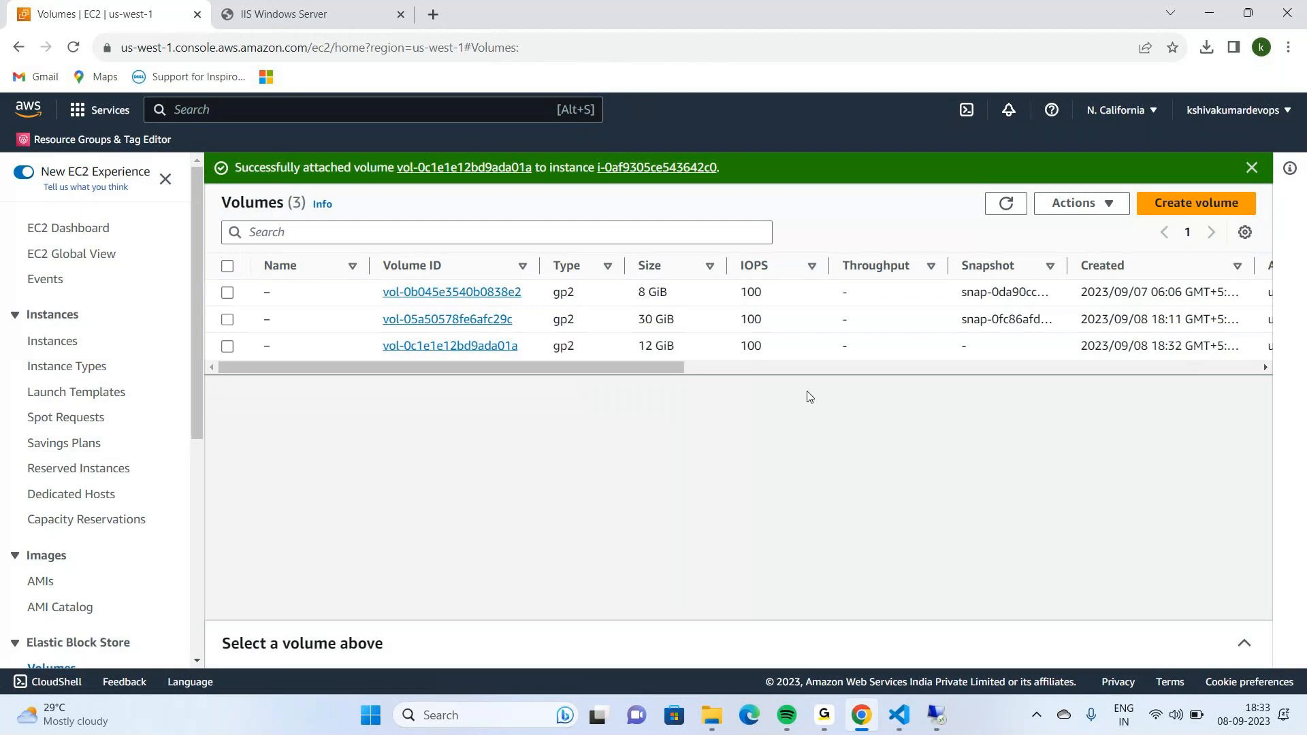
On the remote server, open Disk Management via a 'diskmgmt' search and maximize it
{"action": "mouse_move", "coordinate": [934, 701]}
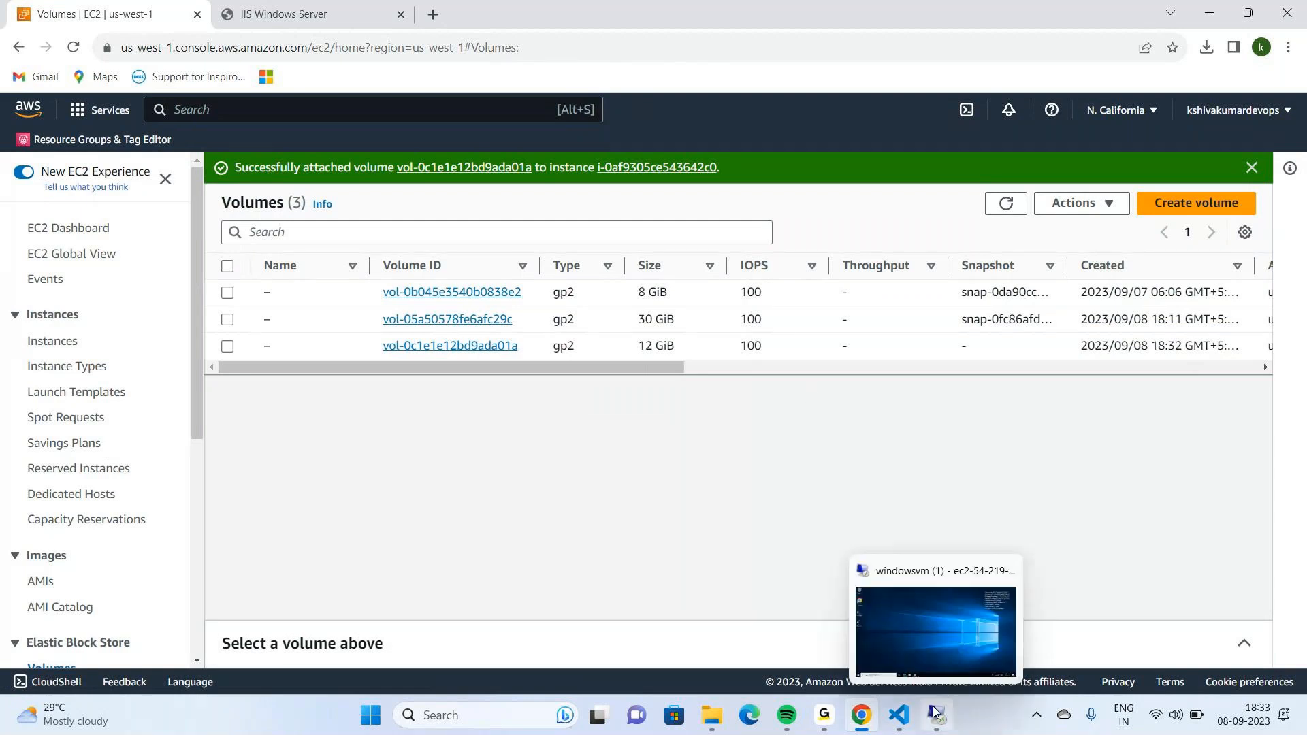
{"action": "left_click", "coordinate": [934, 647]}
{"action": "left_click", "coordinate": [301, 718]}
{"action": "type", "text": "d"}
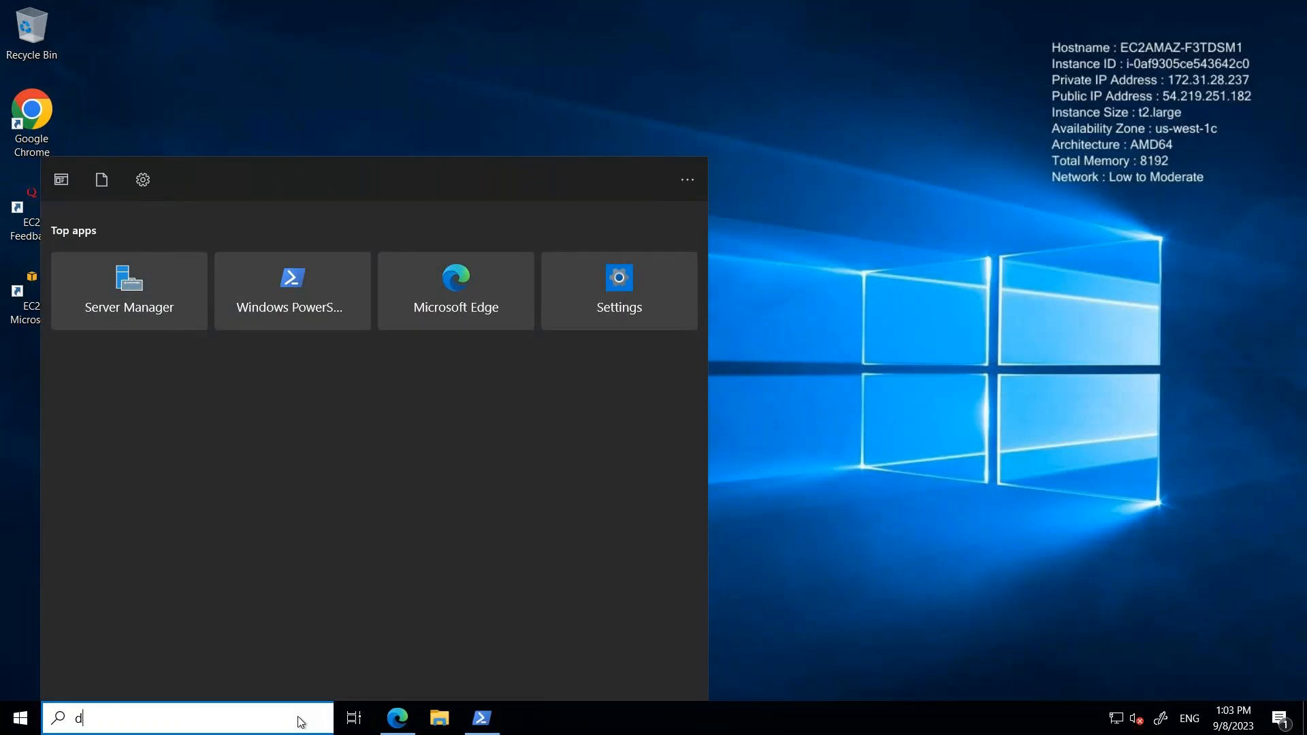
{"action": "type", "text": "iskmgmt"}
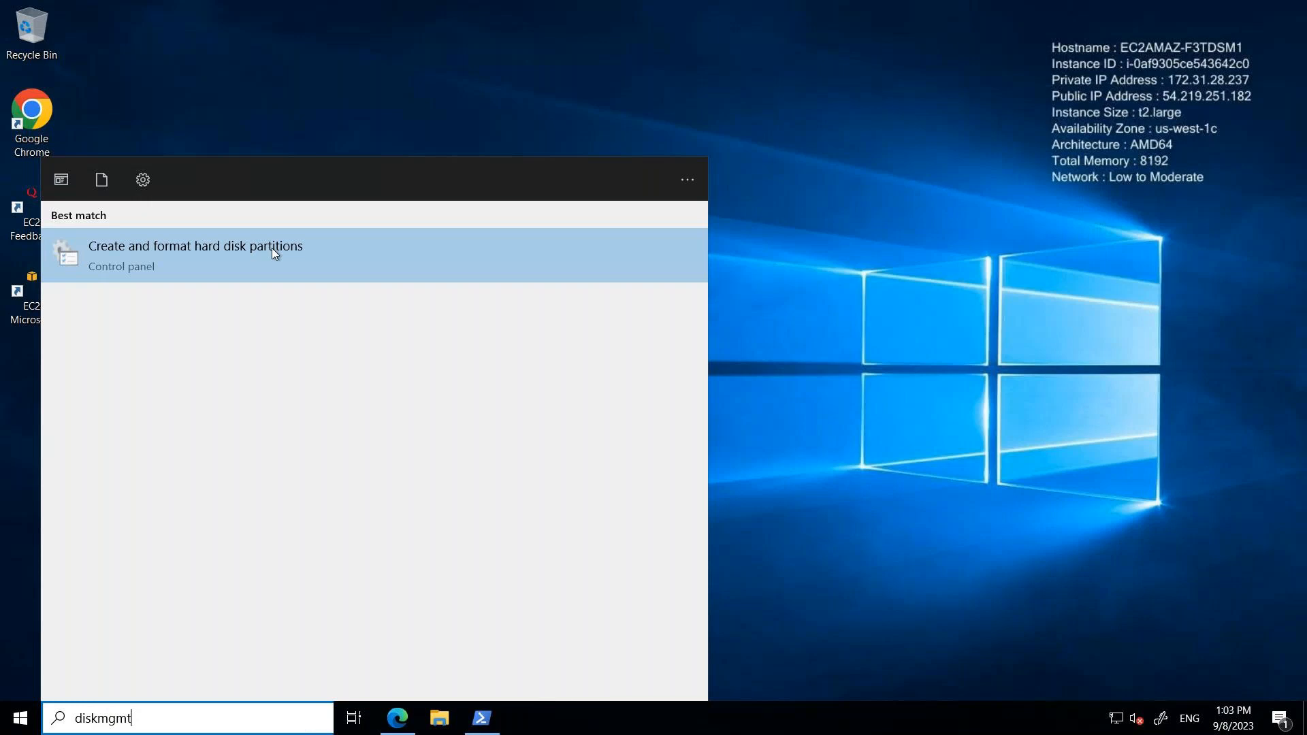
{"action": "left_click", "coordinate": [255, 241]}
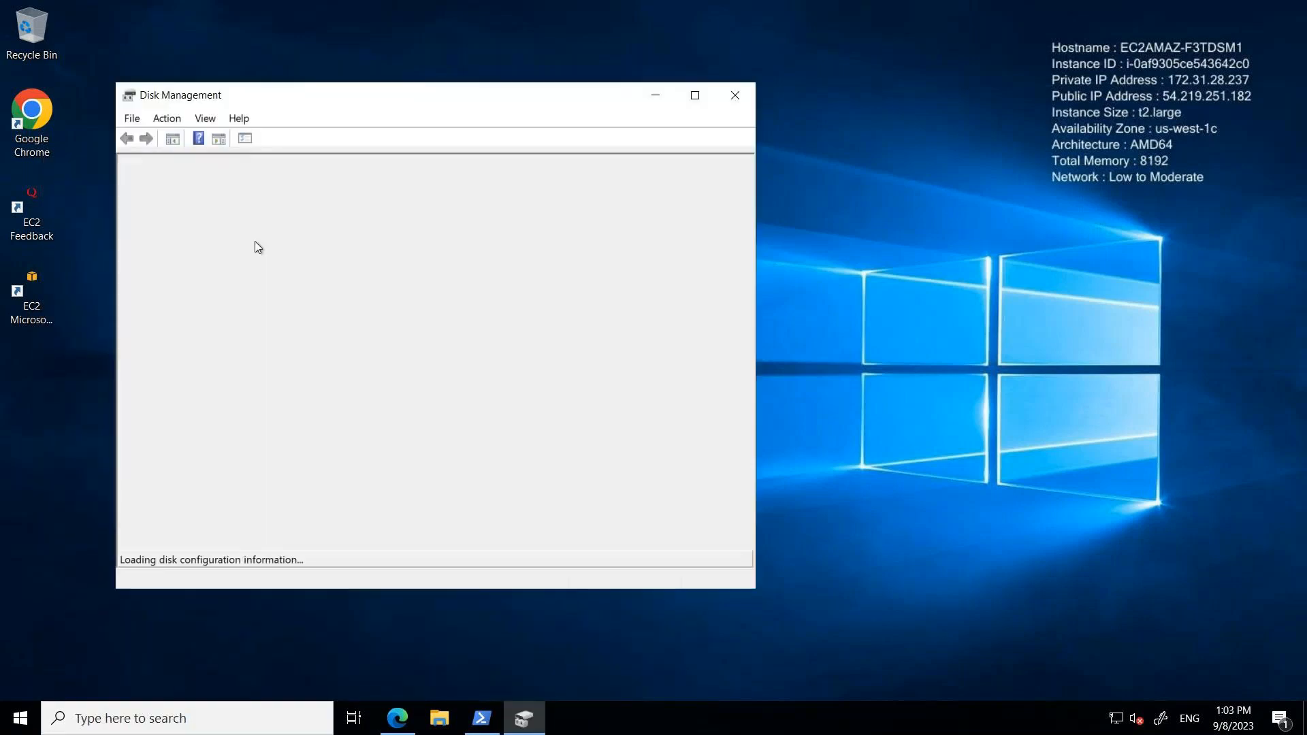
{"action": "left_click", "coordinate": [695, 95]}
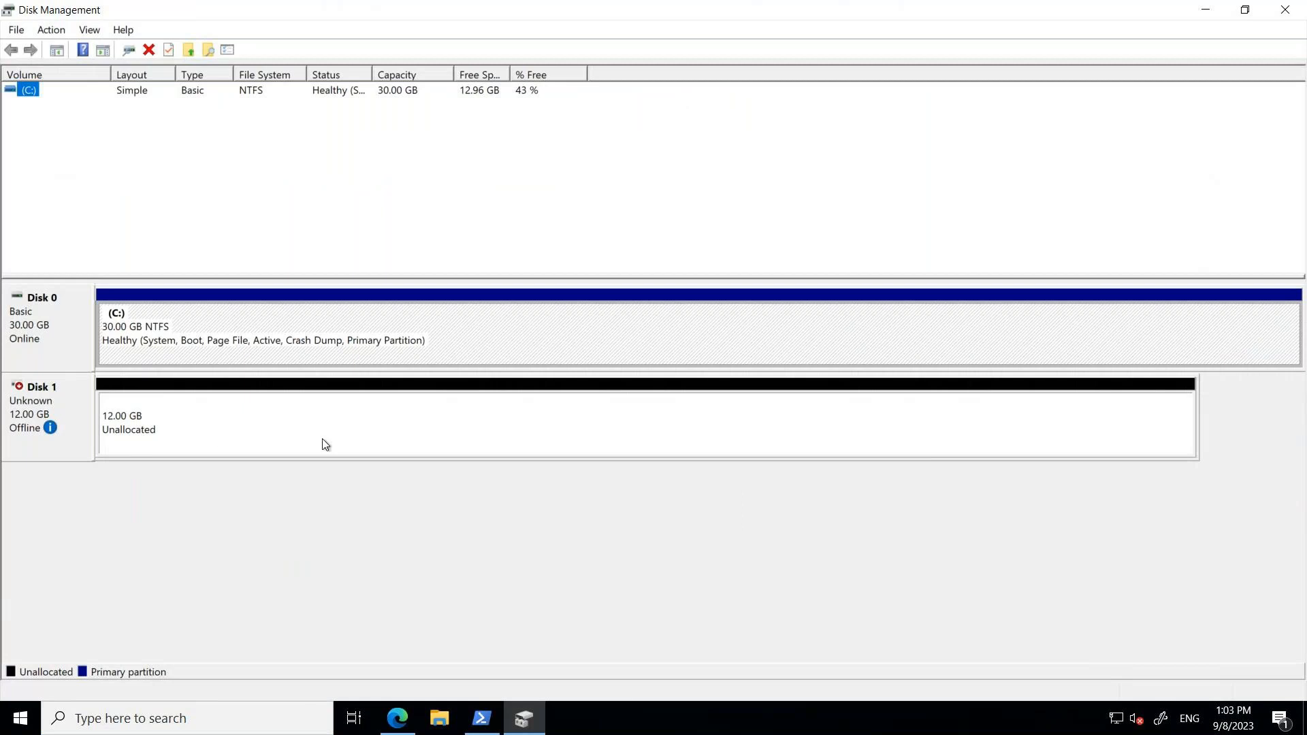
Check the context menu of Disk 1's 12 GB unallocated space without choosing anything, then minimize Disk Management
{"action": "right_click", "coordinate": [414, 418]}
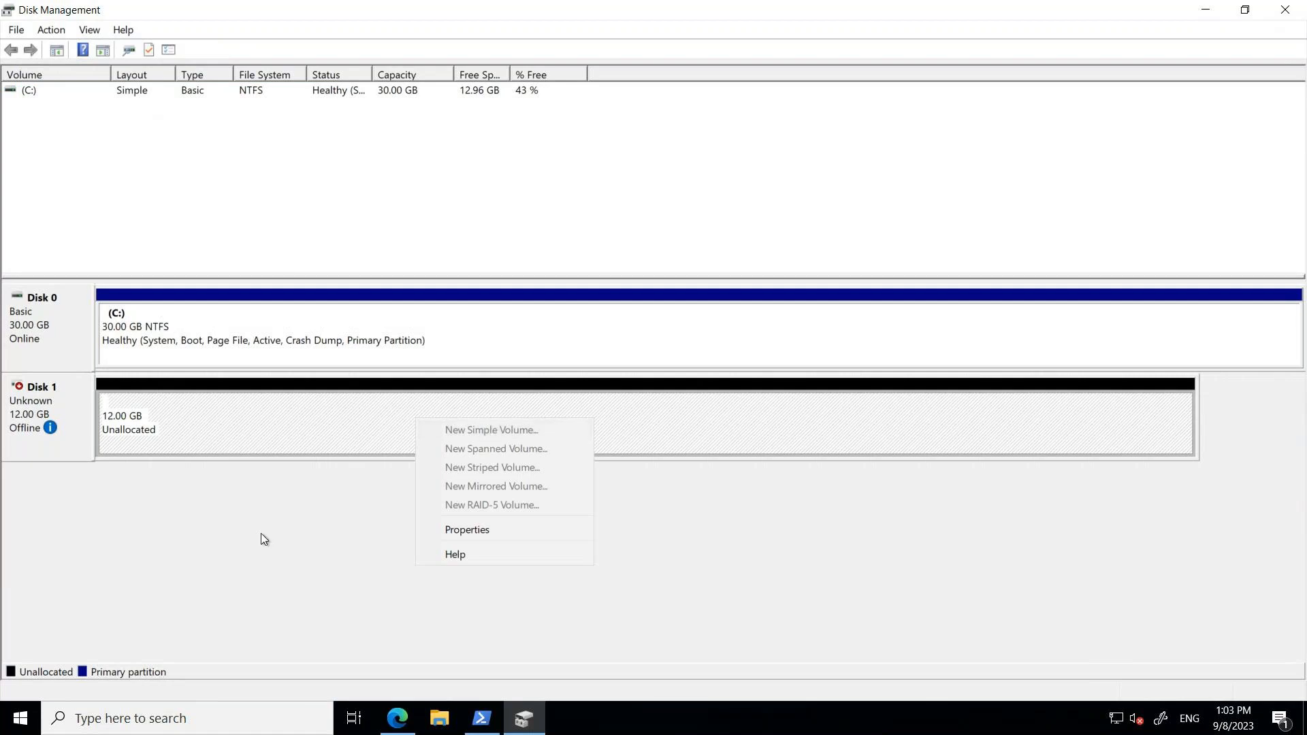
{"action": "left_click", "coordinate": [260, 511]}
{"action": "right_click", "coordinate": [304, 431]}
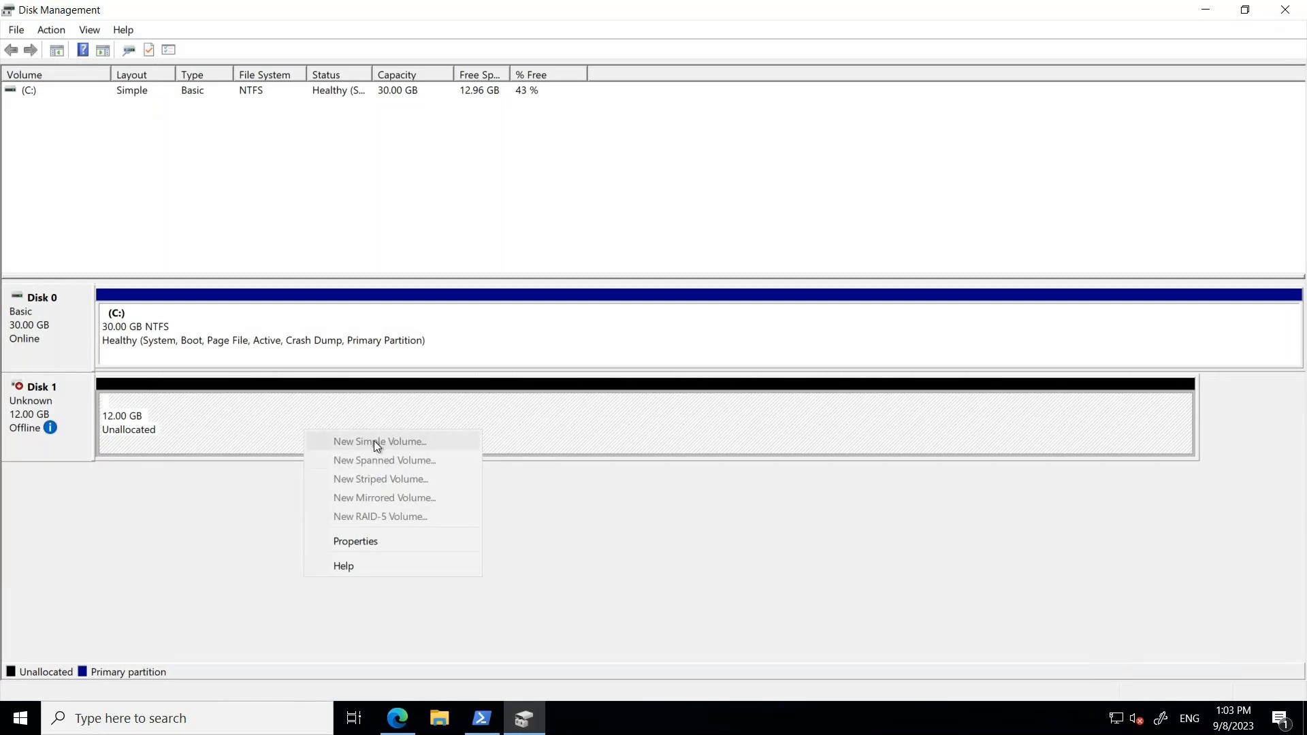
{"action": "left_click", "coordinate": [234, 516]}
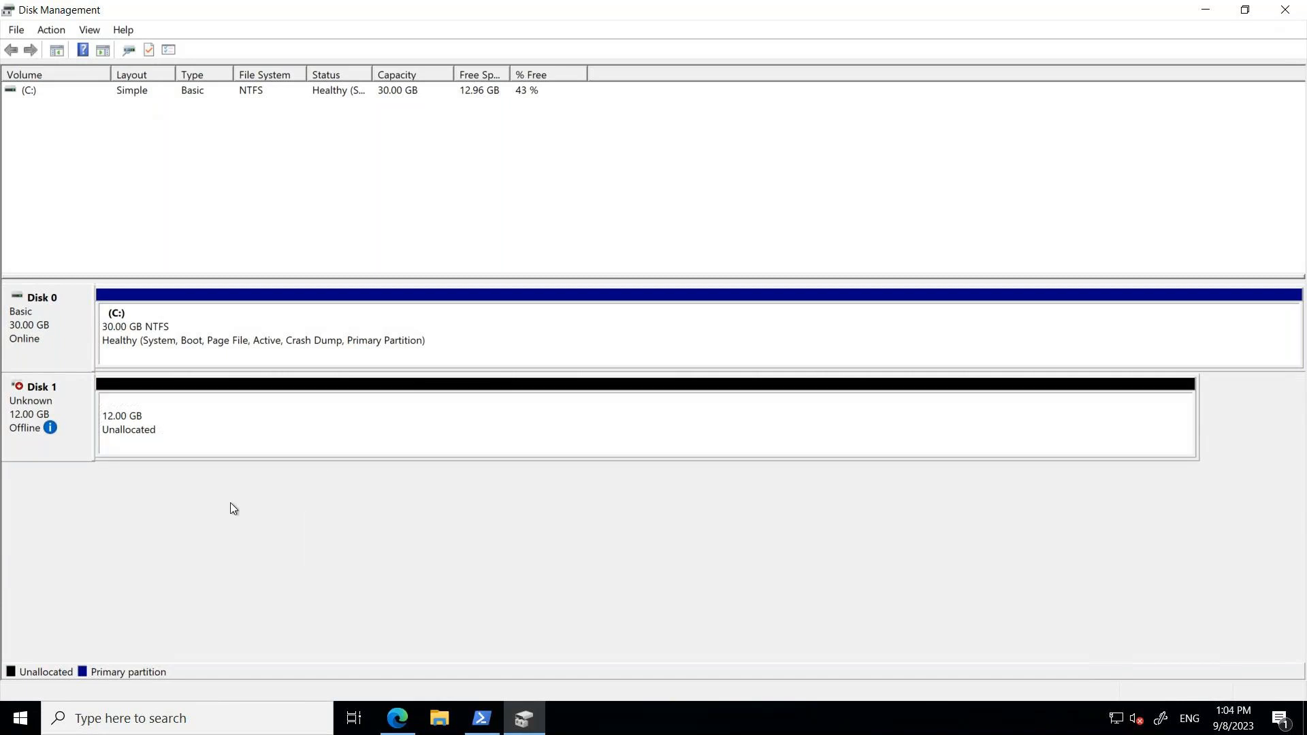
{"action": "left_click", "coordinate": [189, 435]}
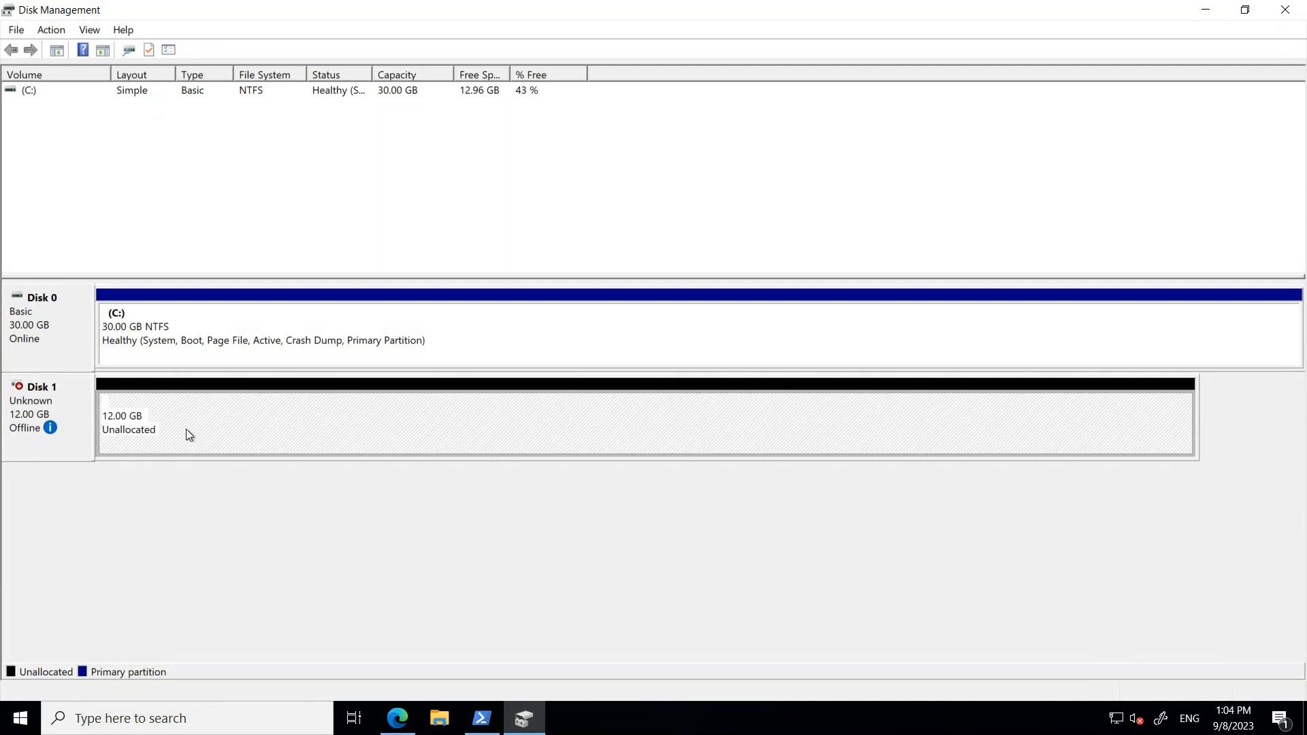
{"action": "right_click", "coordinate": [189, 435]}
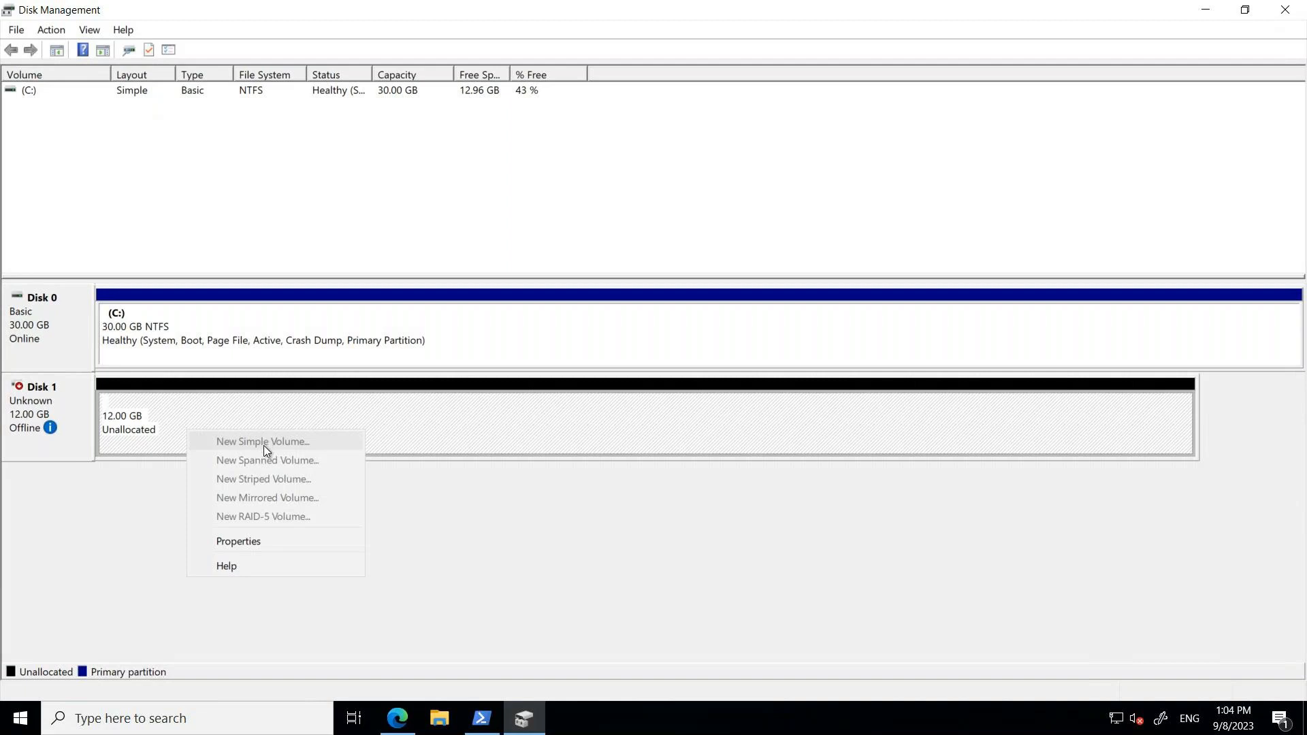
{"action": "left_click", "coordinate": [115, 547]}
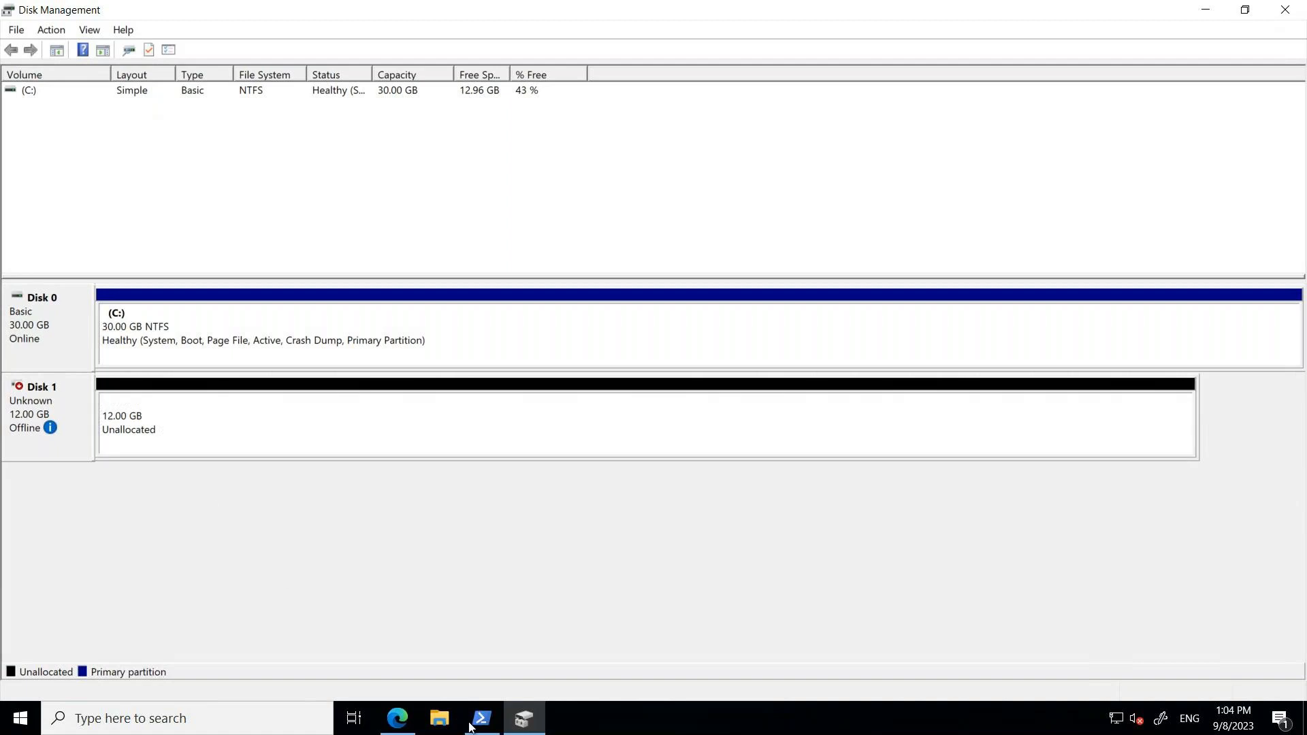
{"action": "left_click", "coordinate": [1204, 12]}
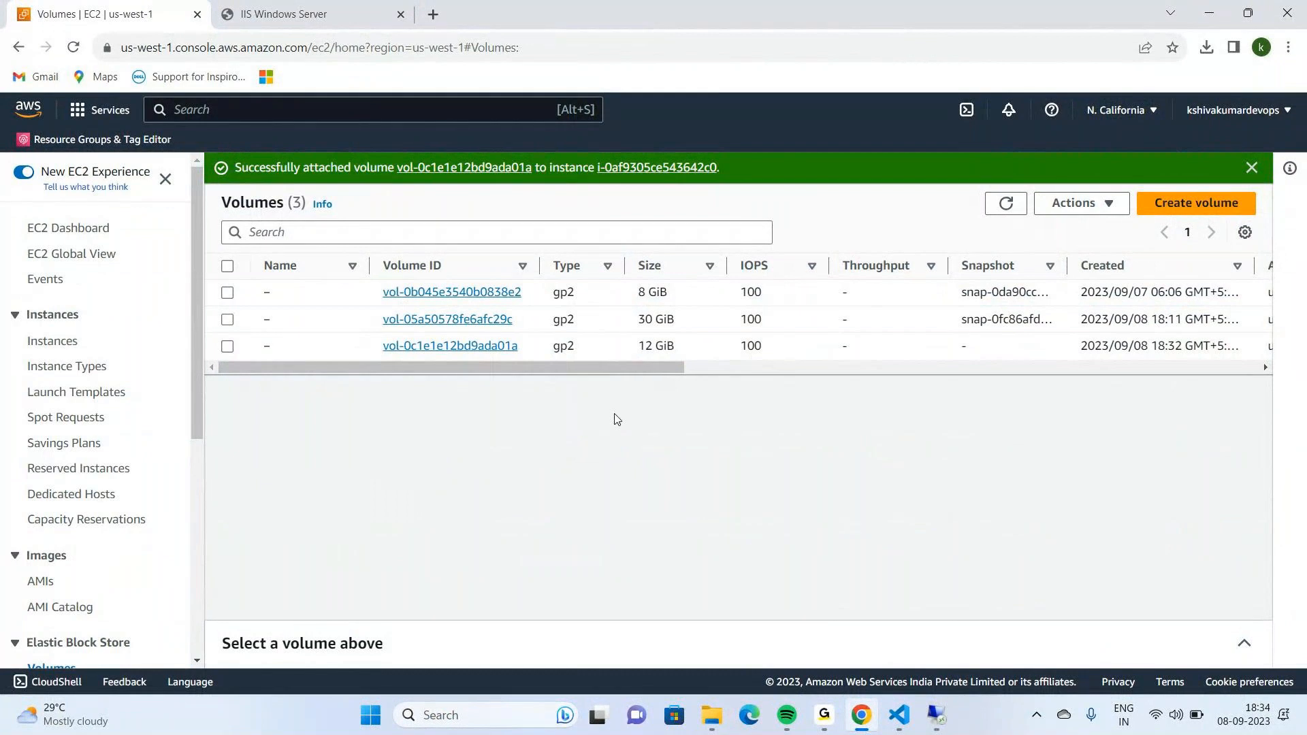
Select the 12 GiB volume and review its details and Actions menu
{"action": "left_click", "coordinate": [227, 347]}
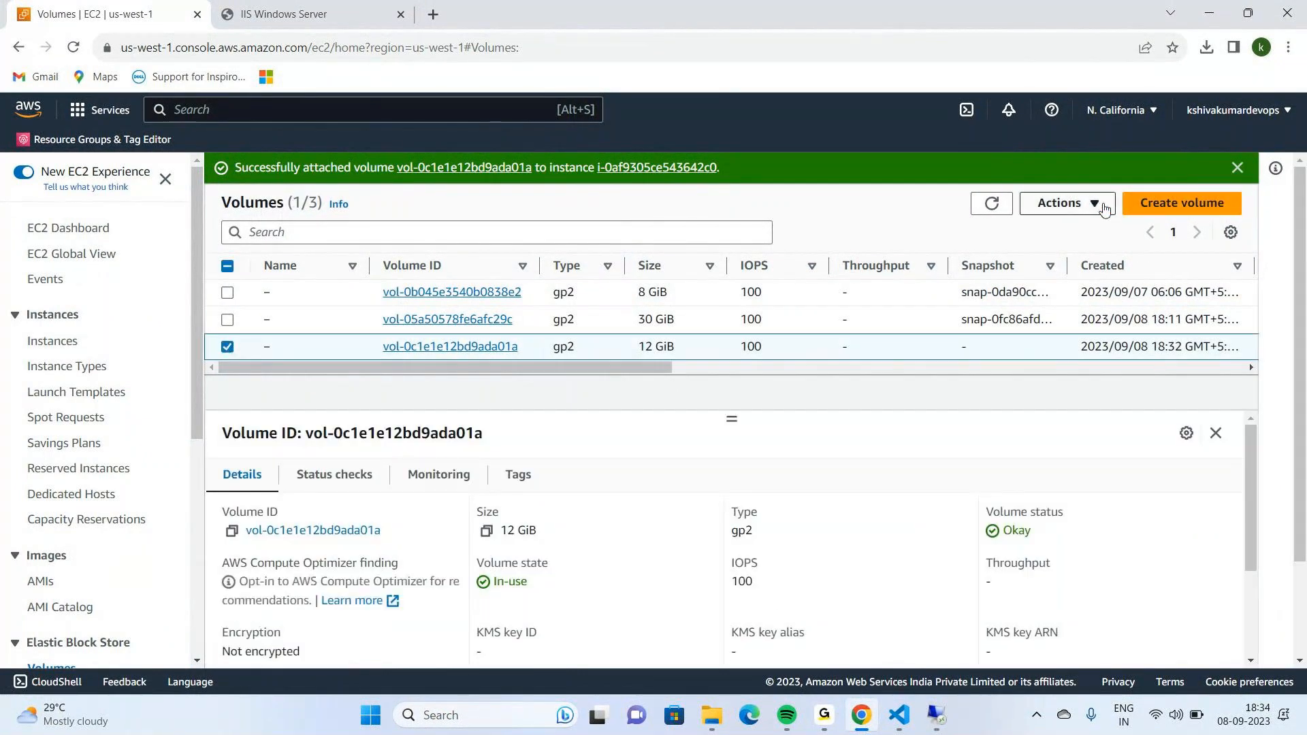
{"action": "left_click", "coordinate": [1104, 208]}
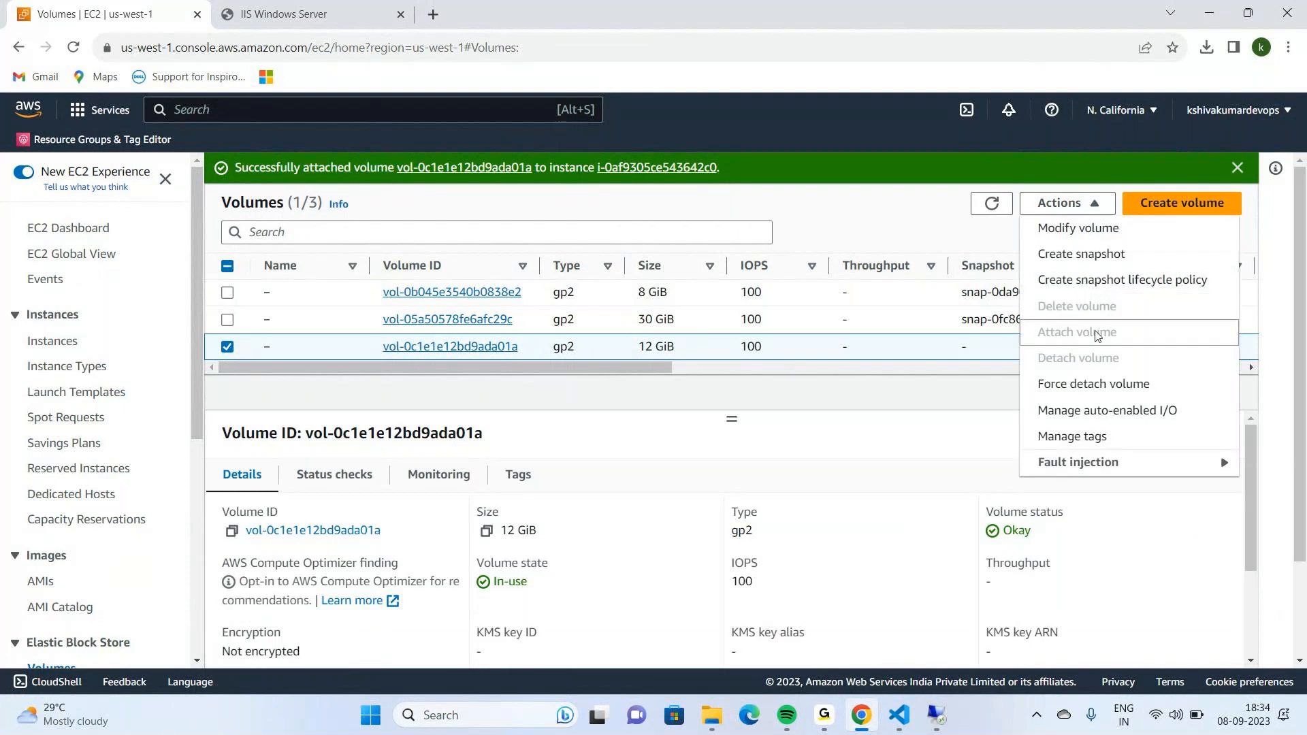
{"action": "left_click", "coordinate": [930, 451]}
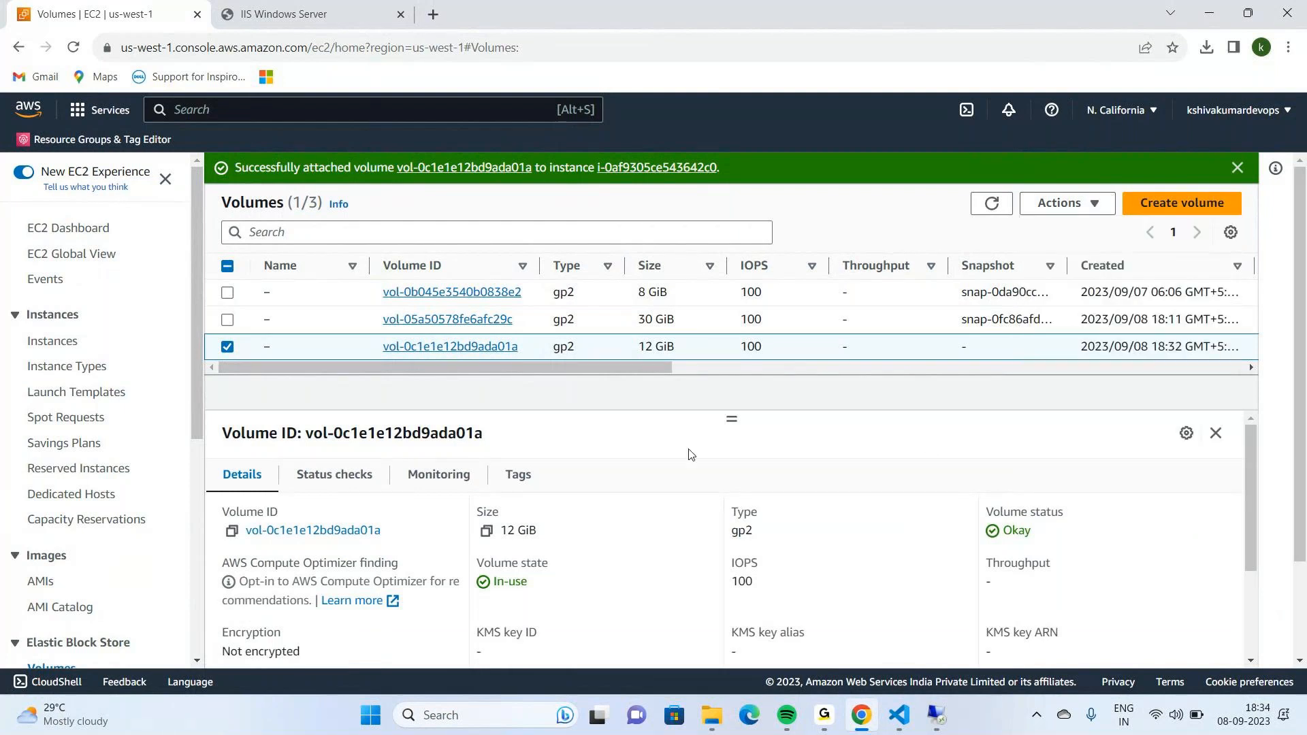
{"action": "scroll", "coordinate": [672, 461], "scroll_direction": "down", "scroll_amount": 2}
{"action": "scroll", "coordinate": [672, 461], "scroll_direction": "up", "scroll_amount": 2}
Check windowsvm's Storage tab for the xvdf block device, then refresh the Instances list
{"action": "left_click", "coordinate": [71, 344]}
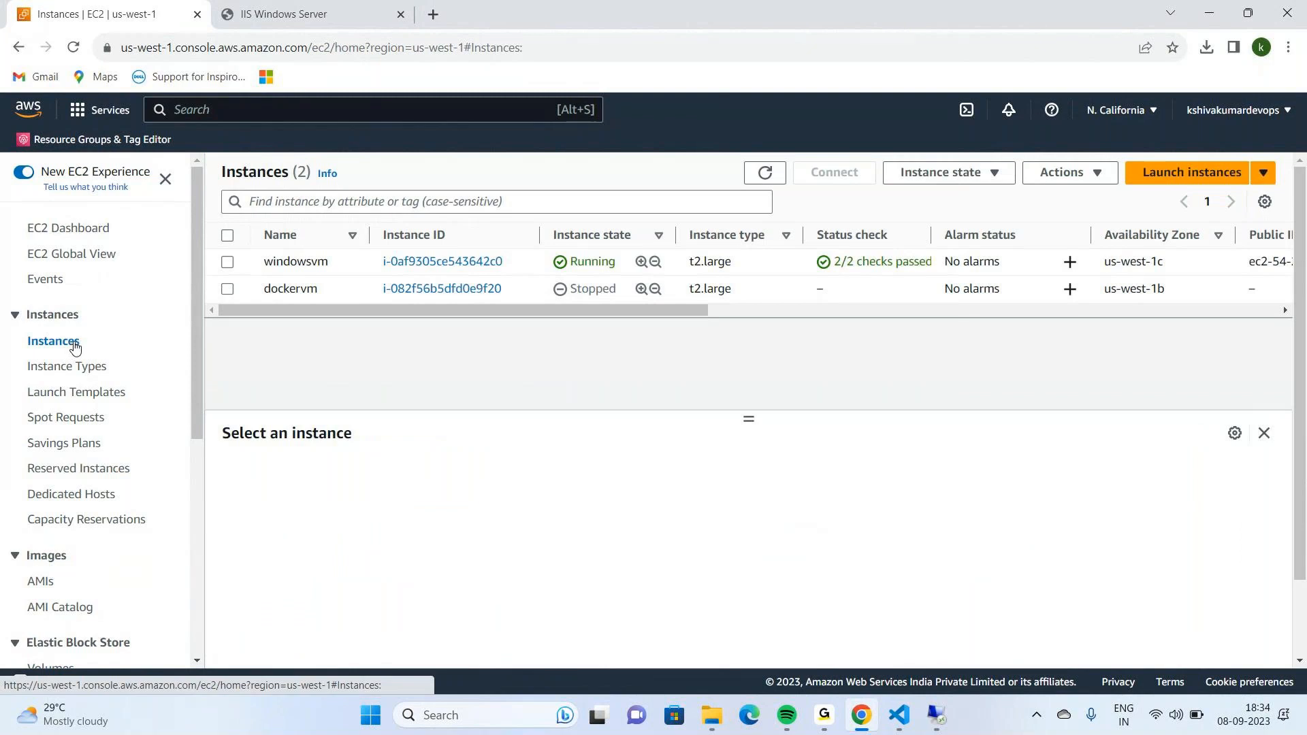
{"action": "left_click", "coordinate": [227, 263]}
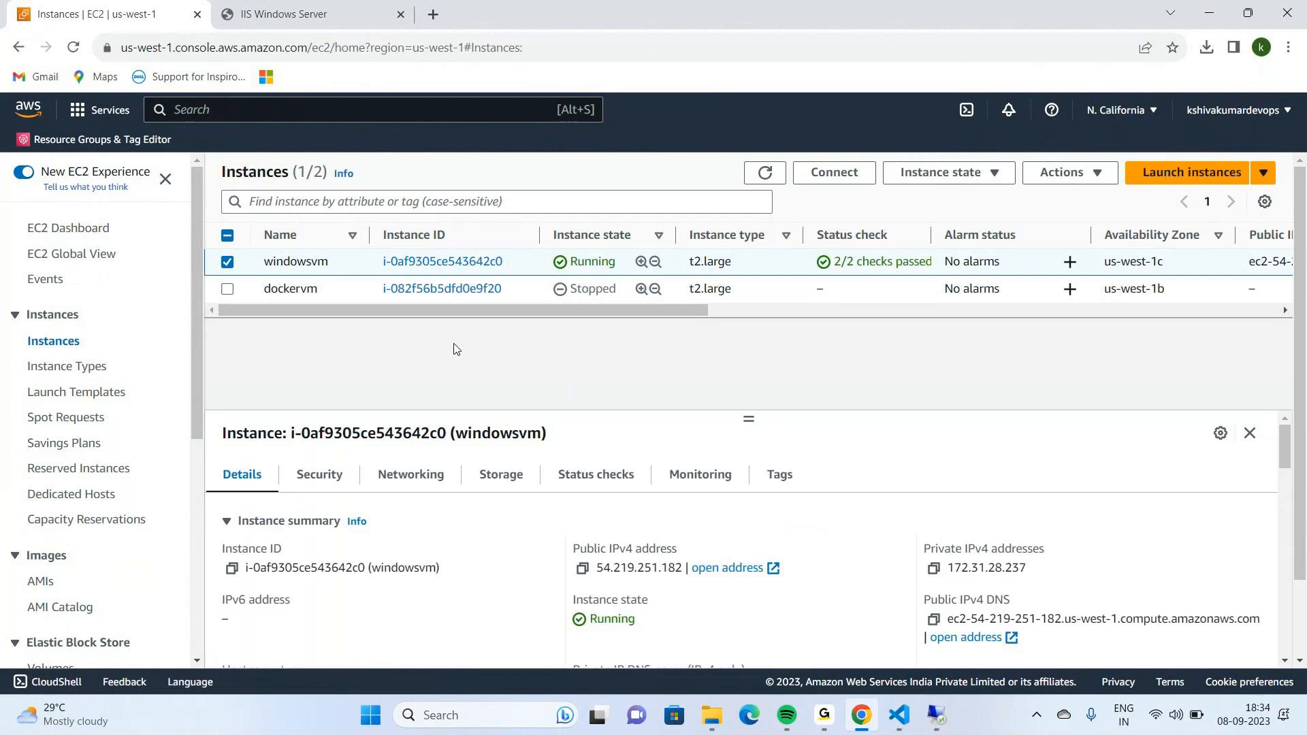
{"action": "left_click", "coordinate": [501, 474]}
{"action": "scroll", "coordinate": [502, 472], "scroll_direction": "down", "scroll_amount": 1}
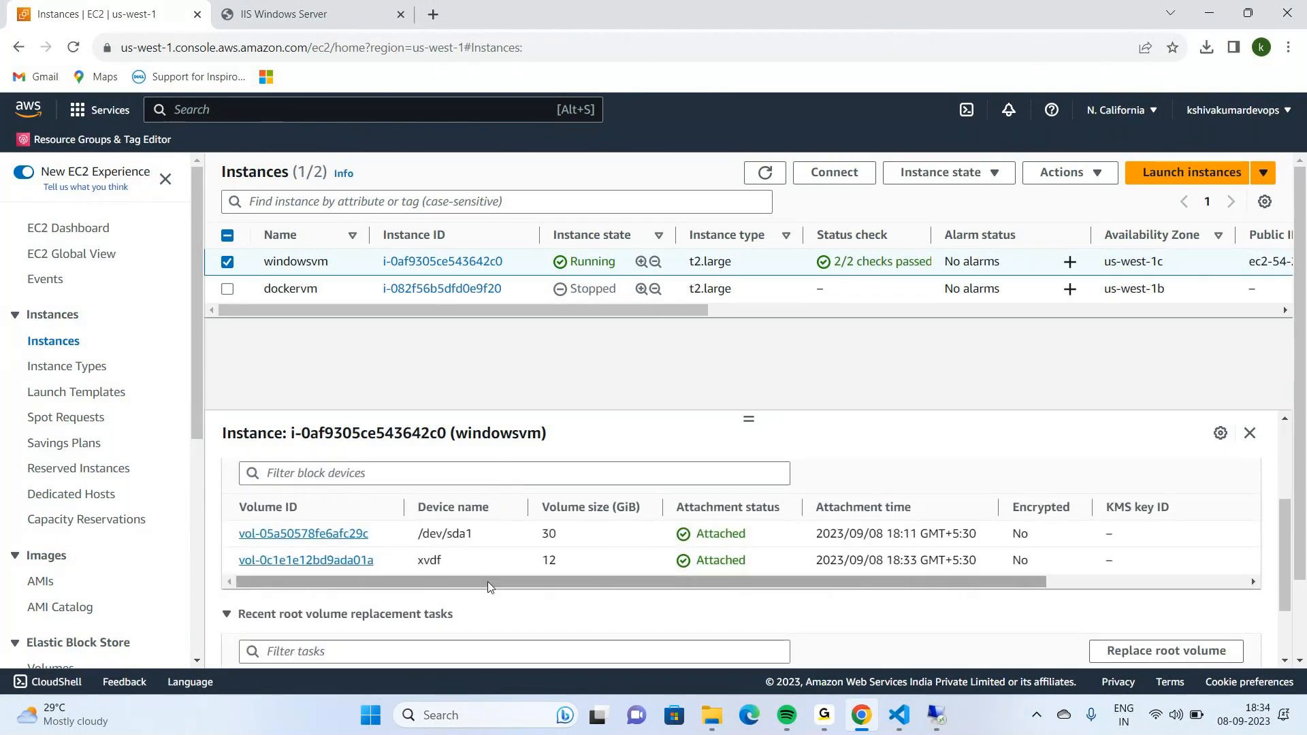
{"action": "scroll", "coordinate": [737, 562], "scroll_direction": "down", "scroll_amount": 2}
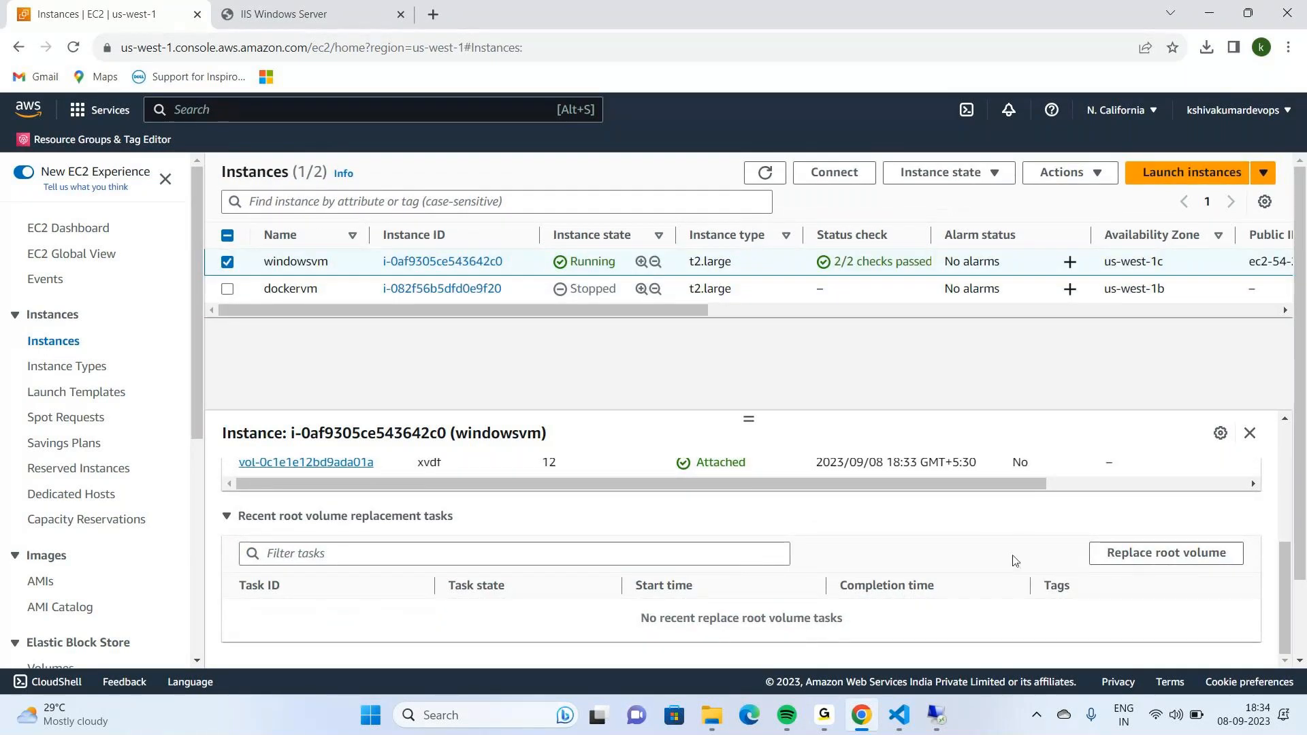
{"action": "scroll", "coordinate": [594, 494], "scroll_direction": "up", "scroll_amount": 3}
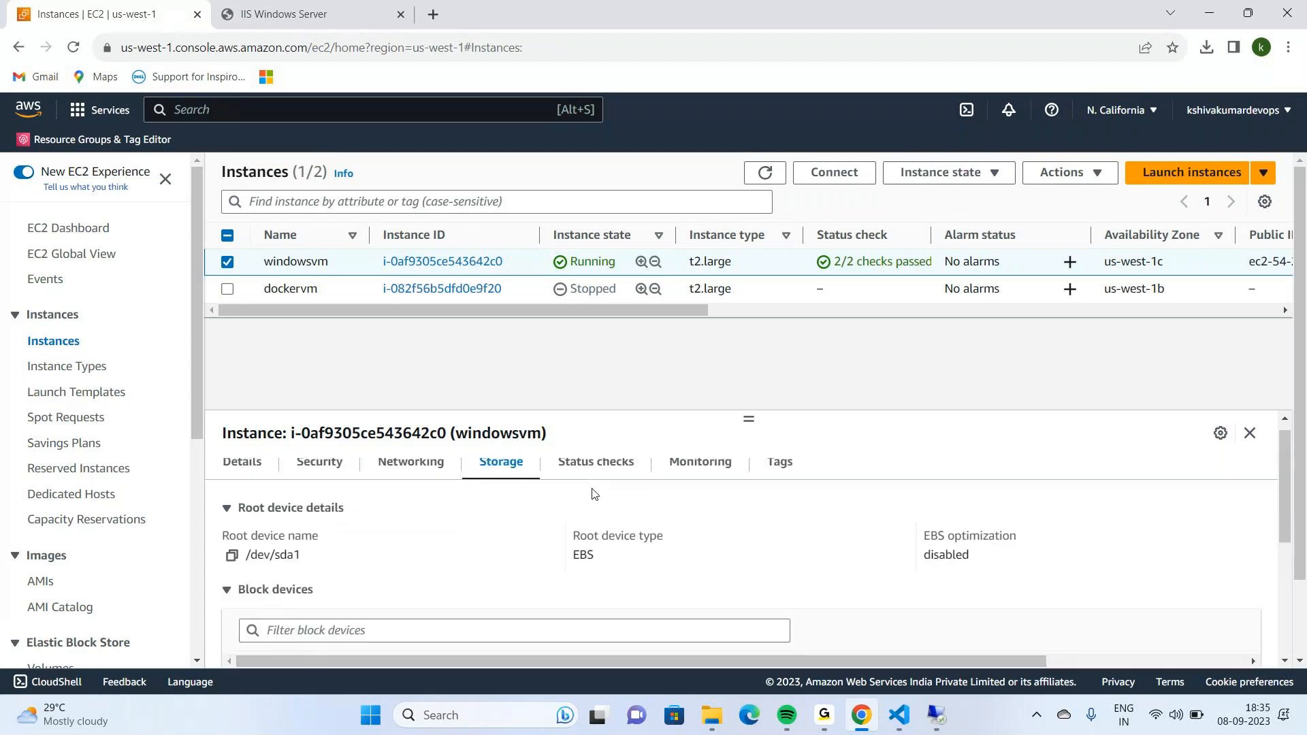
{"action": "scroll", "coordinate": [594, 495], "scroll_direction": "down", "scroll_amount": 2}
{"action": "scroll", "coordinate": [593, 496], "scroll_direction": "down", "scroll_amount": 1}
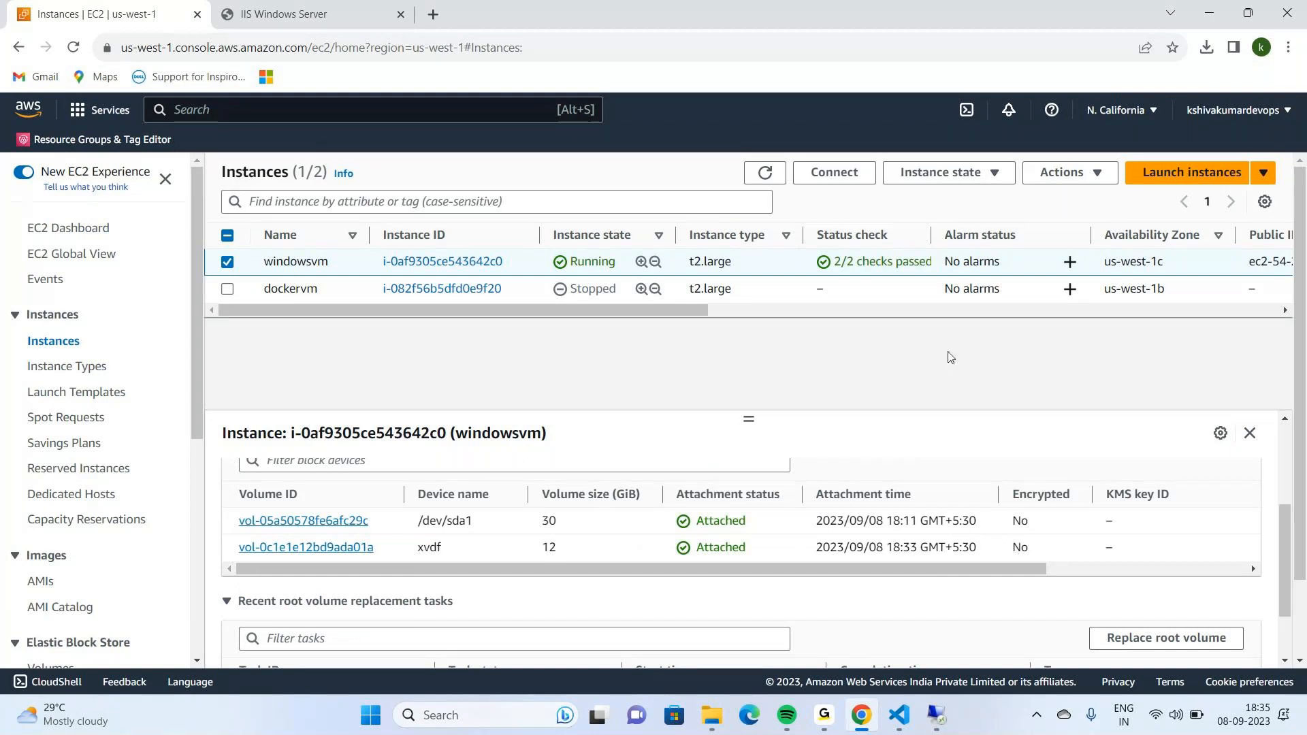
{"action": "left_click", "coordinate": [788, 171]}
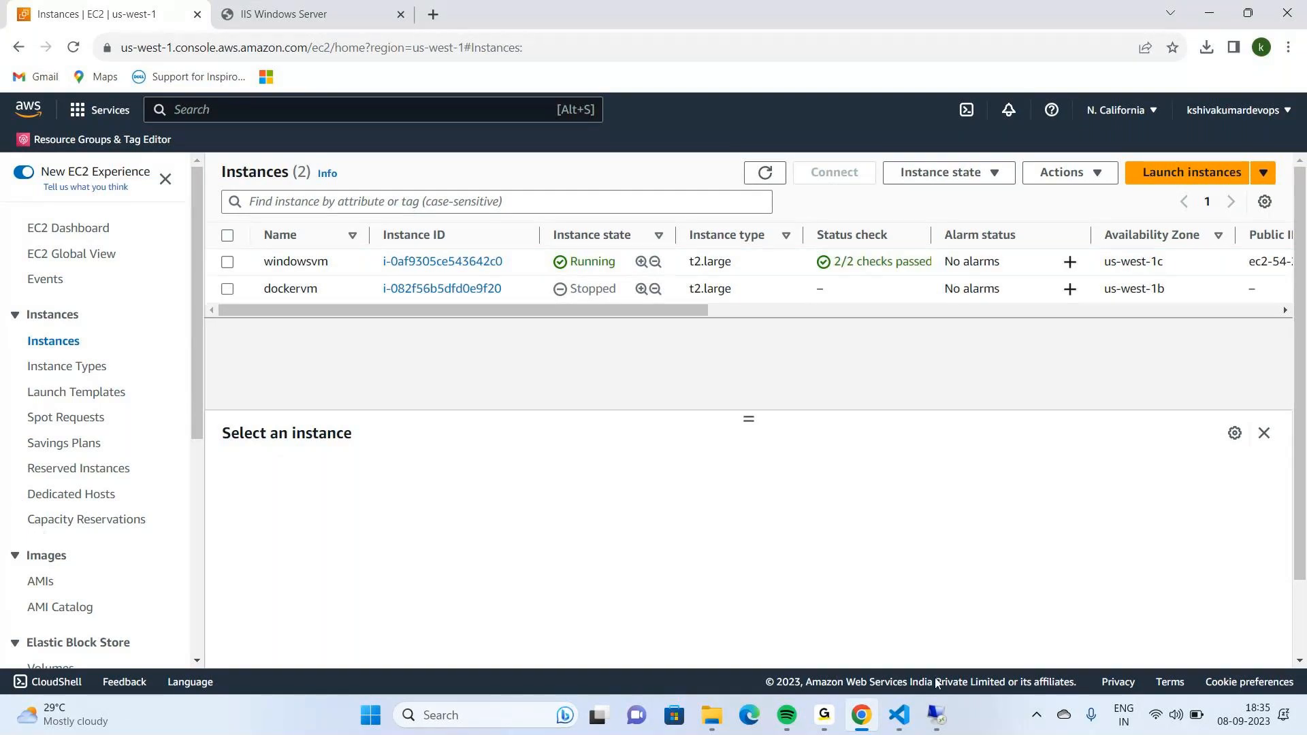
On the remote VM, launch Disk Management by searching 'diskm'
{"action": "left_click", "coordinate": [937, 714]}
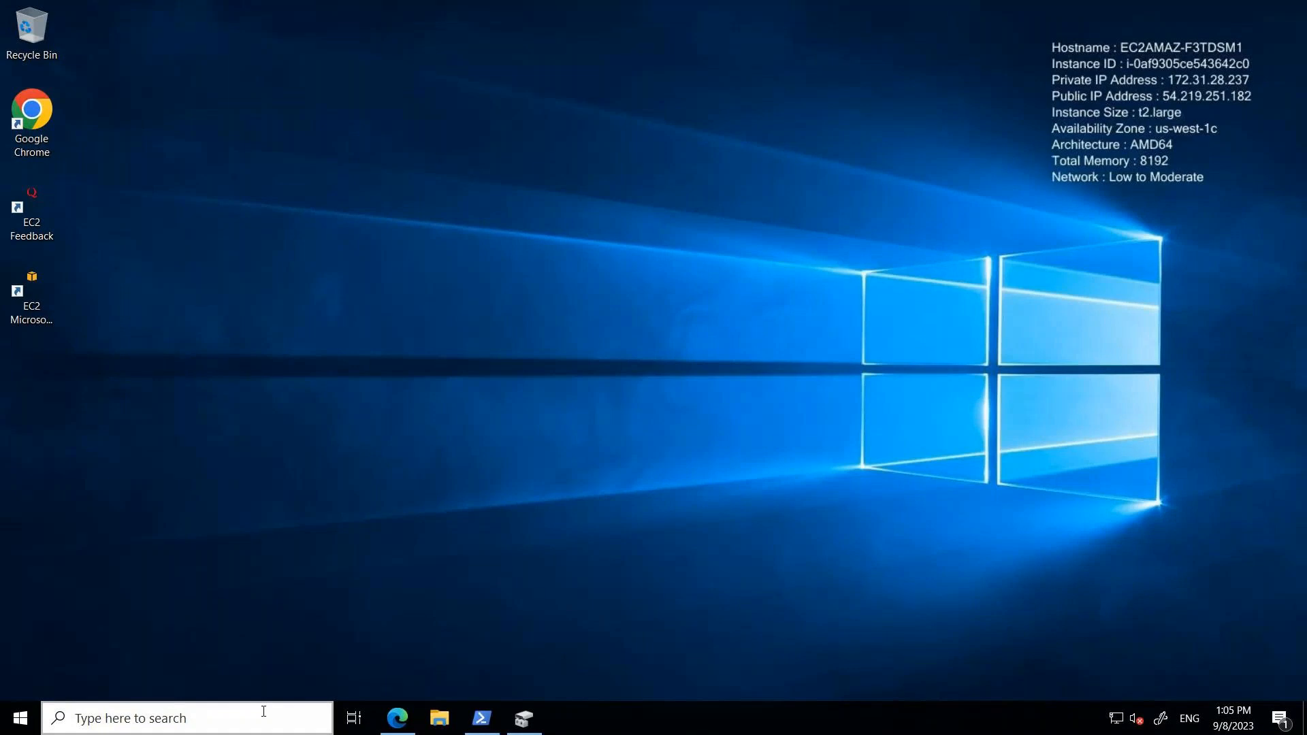
{"action": "left_click", "coordinate": [264, 716]}
{"action": "type", "text": "dism"}
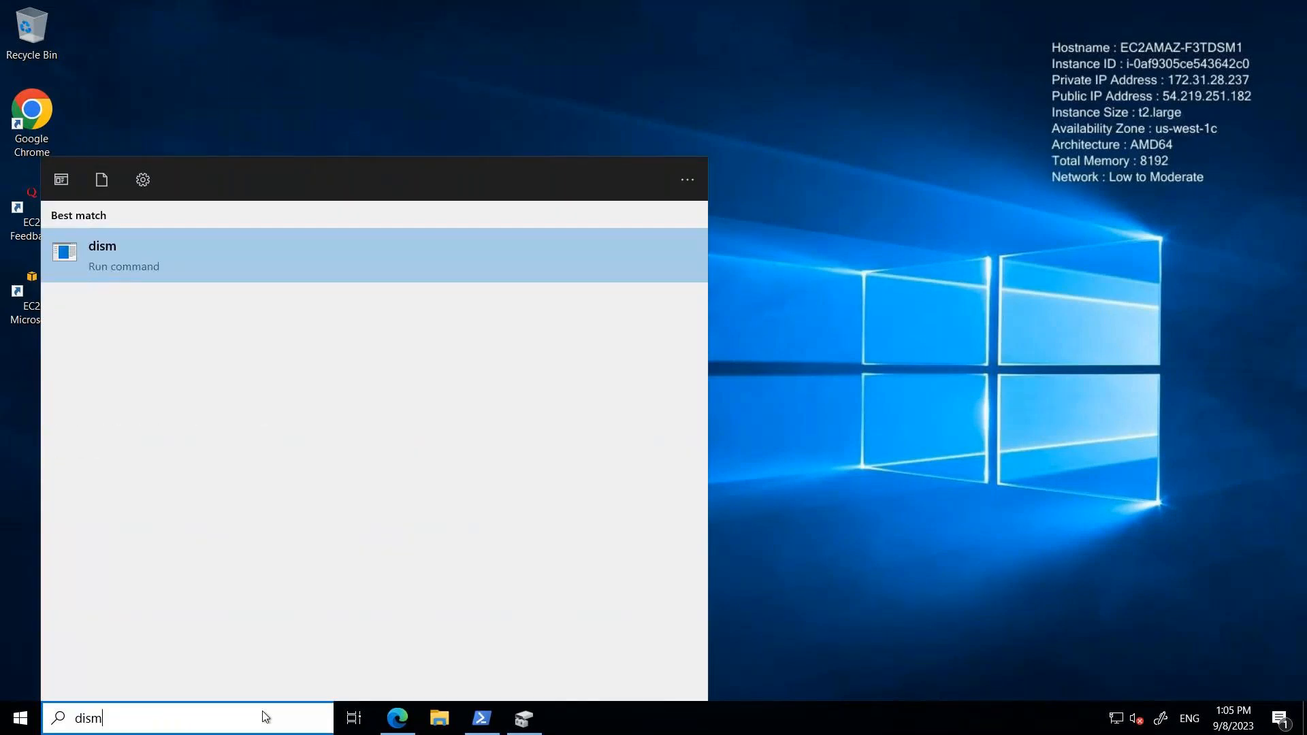
{"action": "key", "text": "BackSpace"}
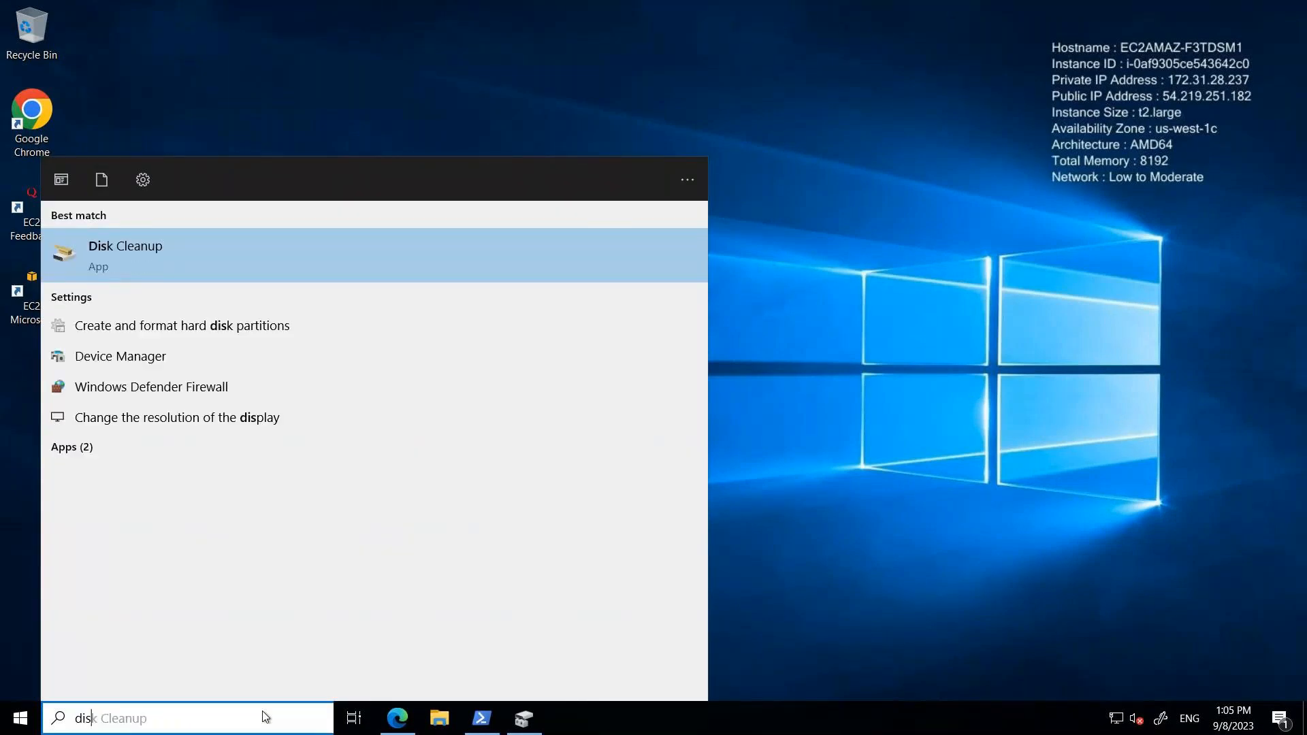
{"action": "type", "text": "kmg"}
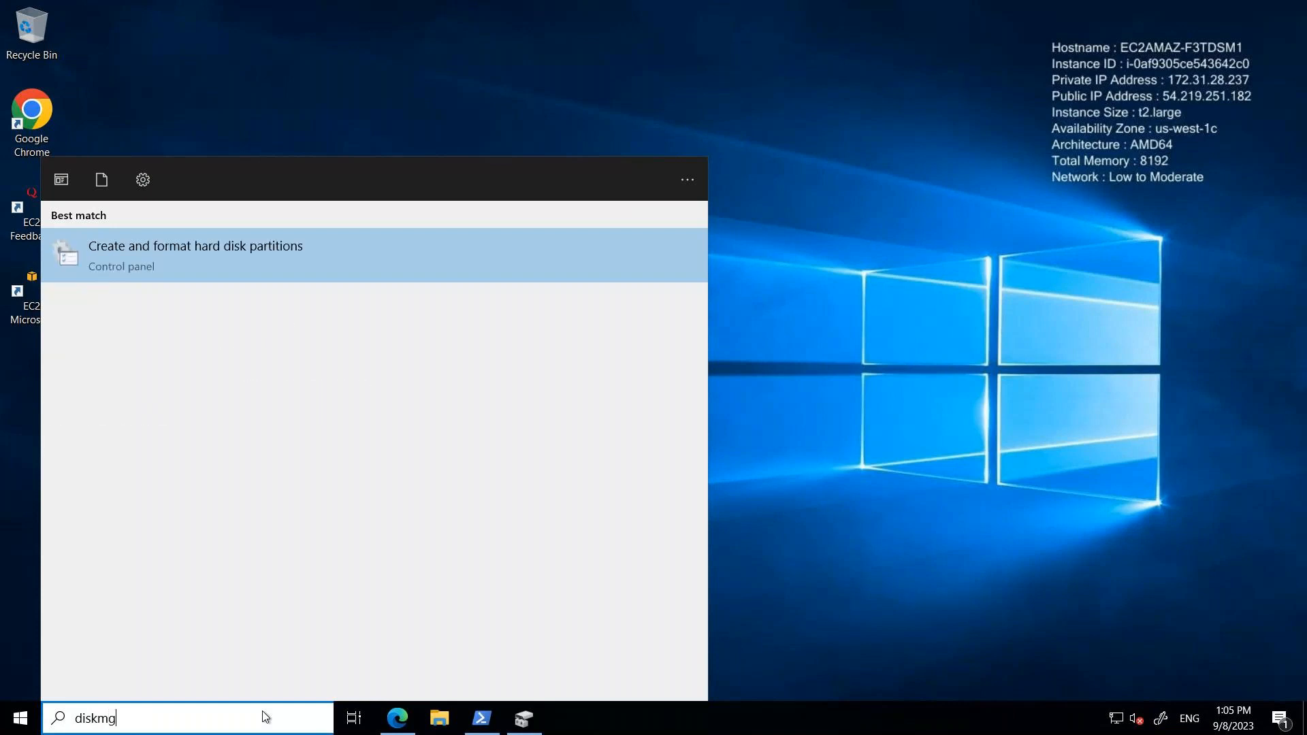
{"action": "left_click", "coordinate": [250, 253]}
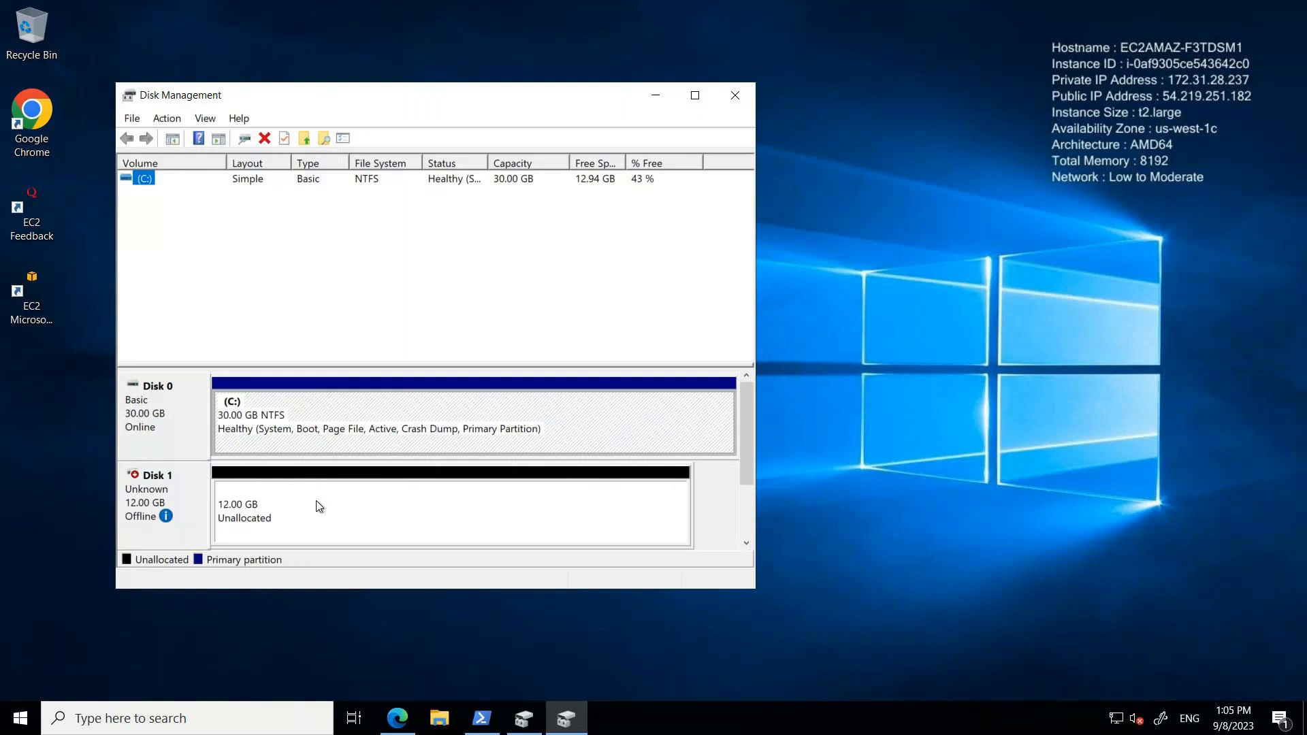
View Disk 1's device properties across the Policies, Details, Events and General tabs
{"action": "right_click", "coordinate": [316, 502]}
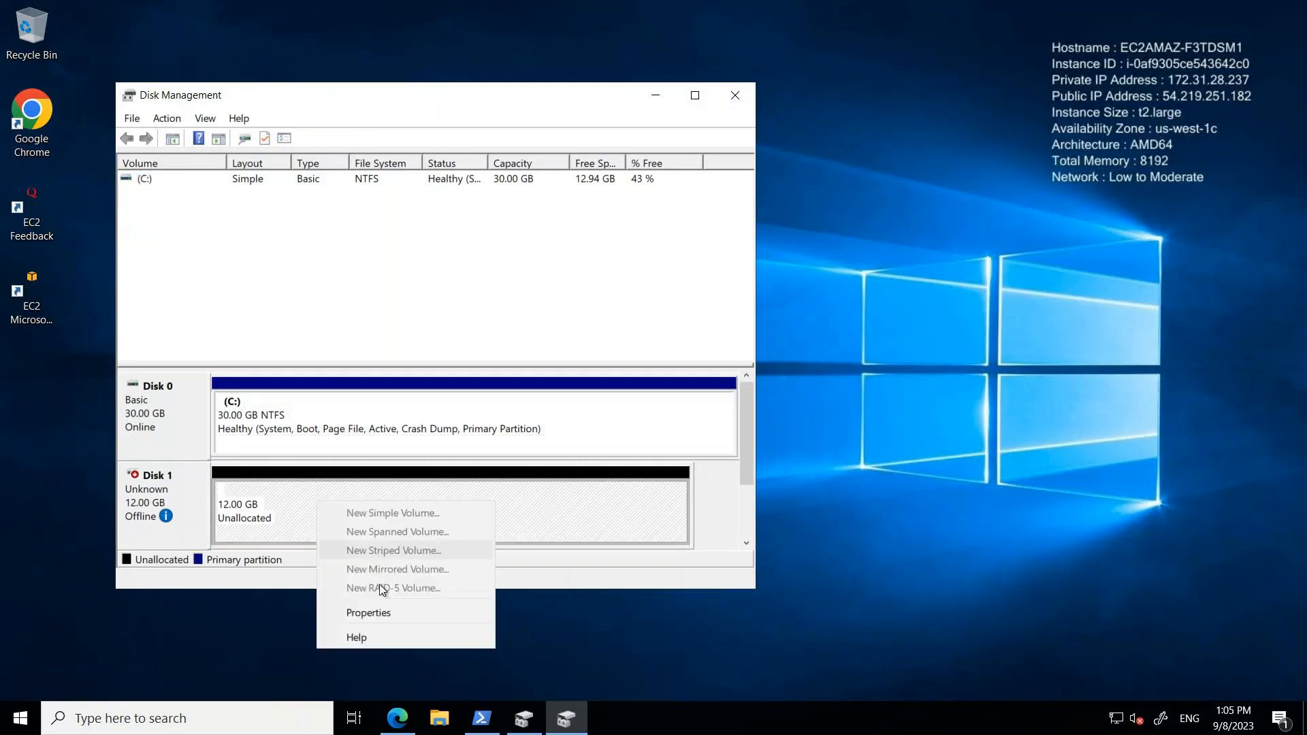
{"action": "left_click", "coordinate": [394, 614]}
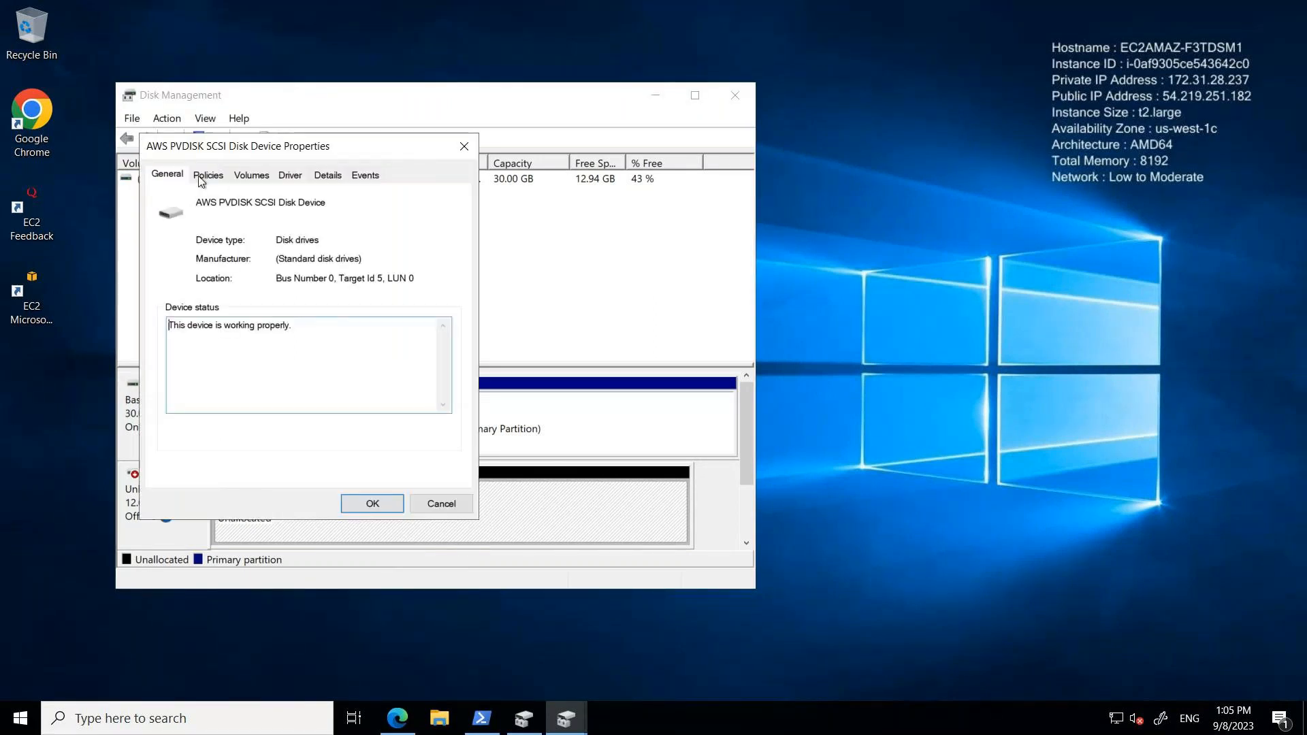
{"action": "left_click", "coordinate": [203, 176]}
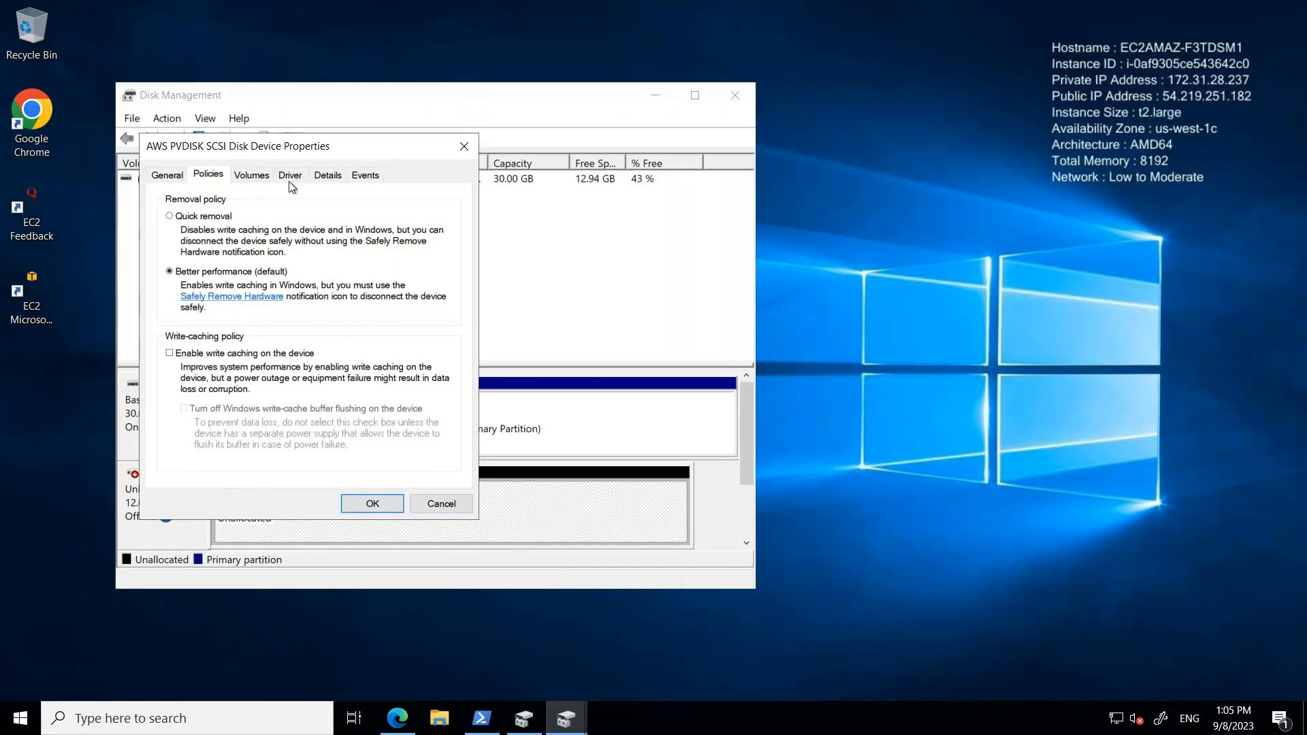
{"action": "left_click", "coordinate": [328, 175]}
{"action": "left_click", "coordinate": [366, 179]}
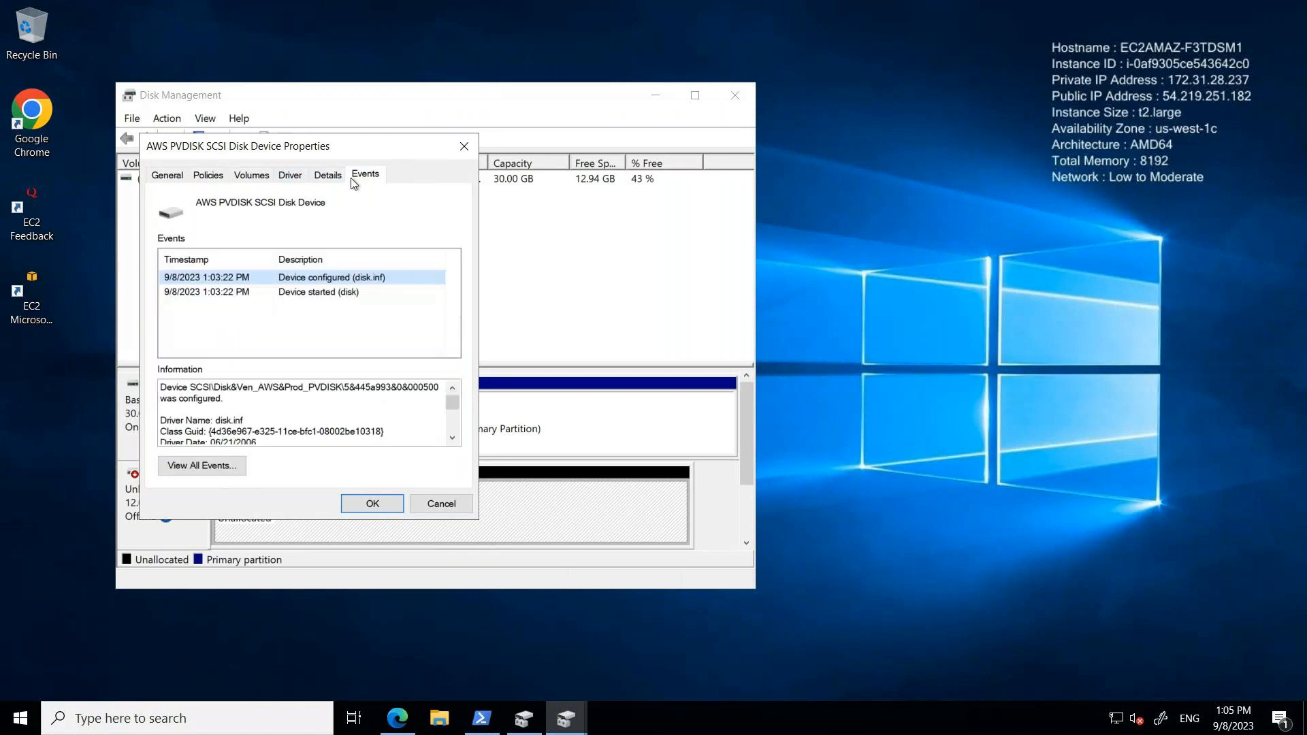
{"action": "left_click", "coordinate": [214, 178]}
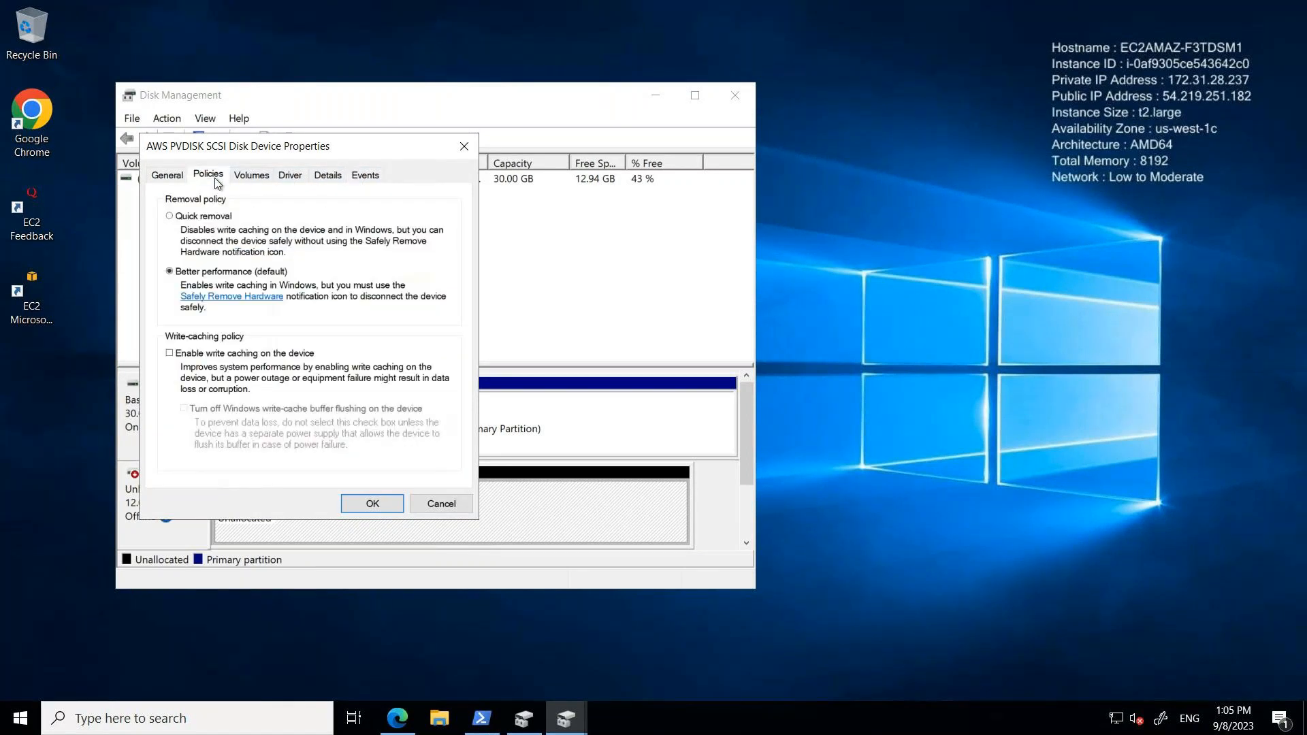
{"action": "left_click", "coordinate": [239, 176]}
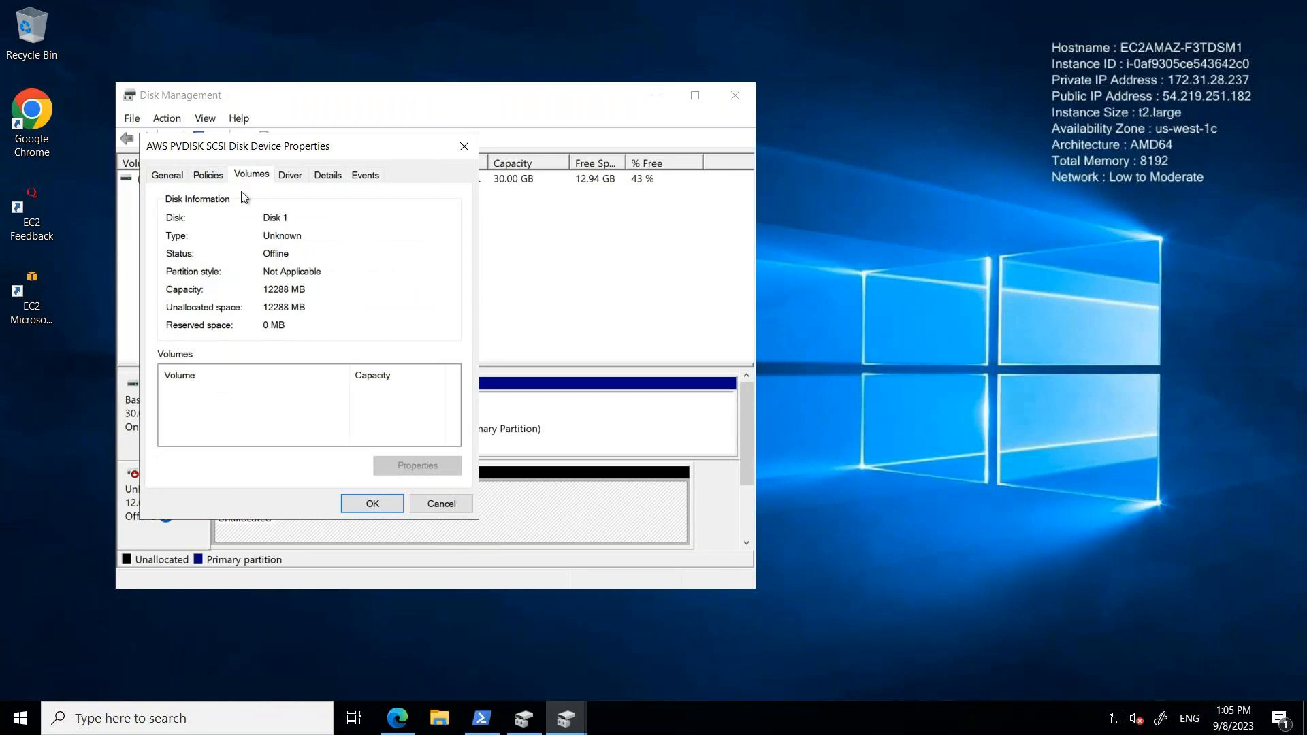
{"action": "left_click", "coordinate": [382, 503]}
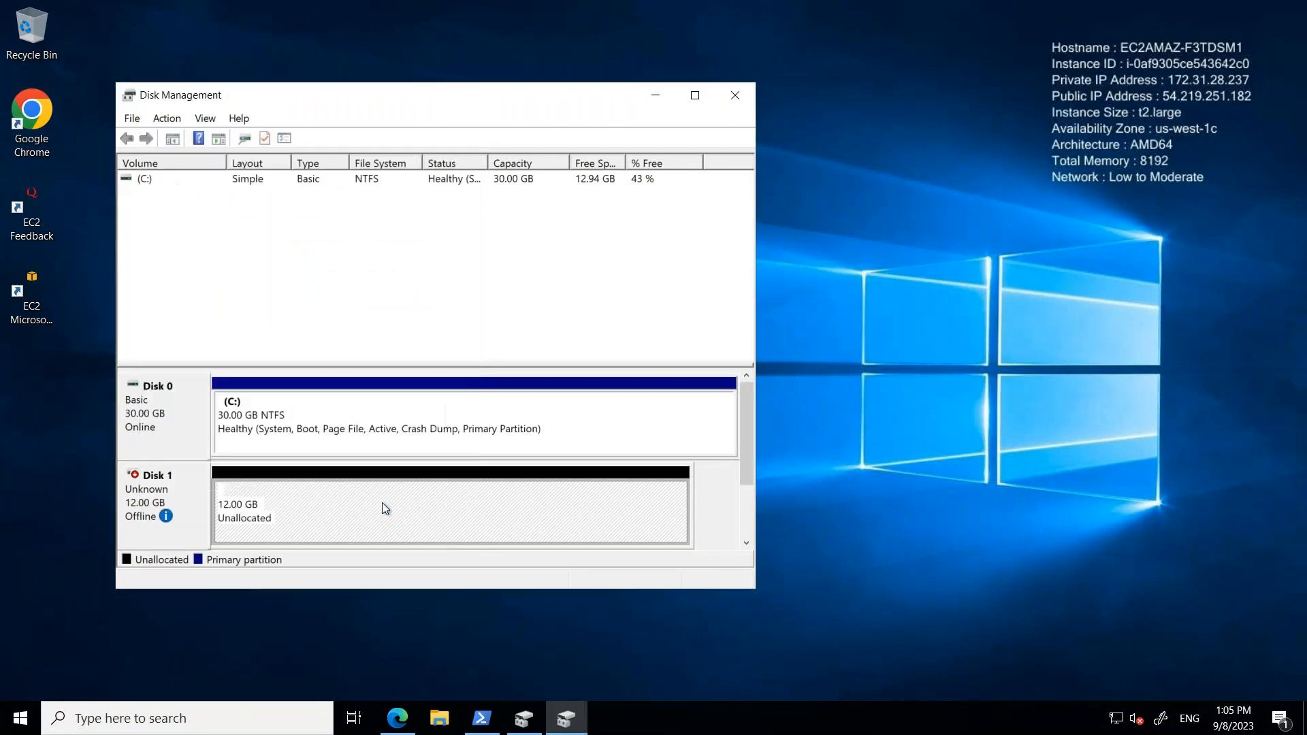
Check the C: partition's options, then review Disk 1's Policies, Volumes, Details and Events tabs again
{"action": "right_click", "coordinate": [316, 497]}
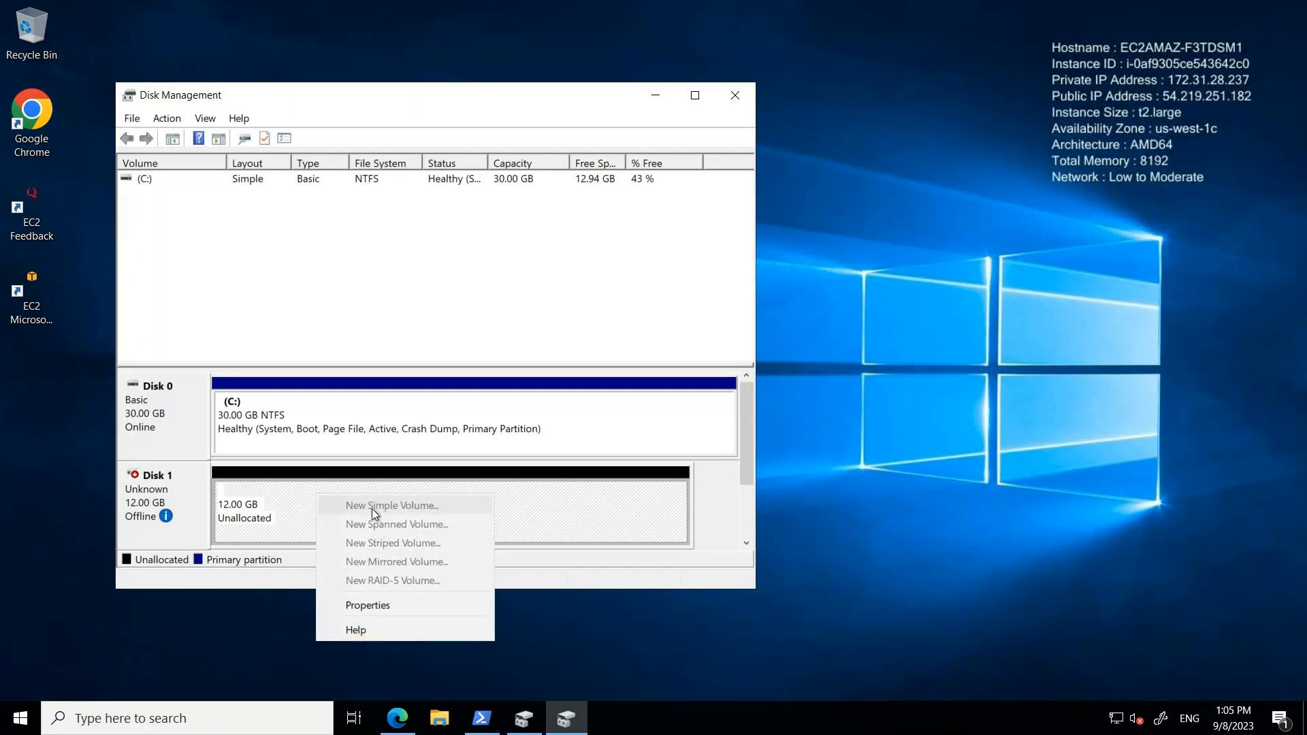
{"action": "left_click", "coordinate": [297, 517]}
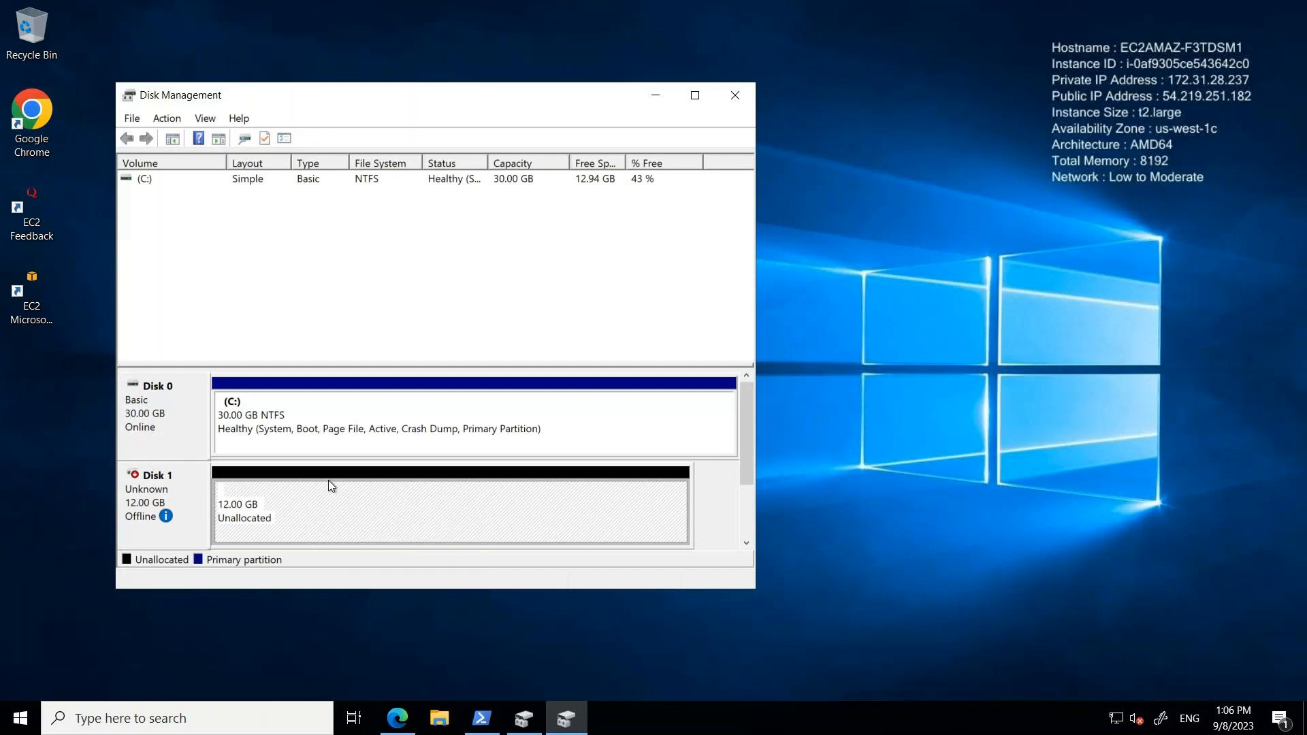
{"action": "right_click", "coordinate": [330, 413]}
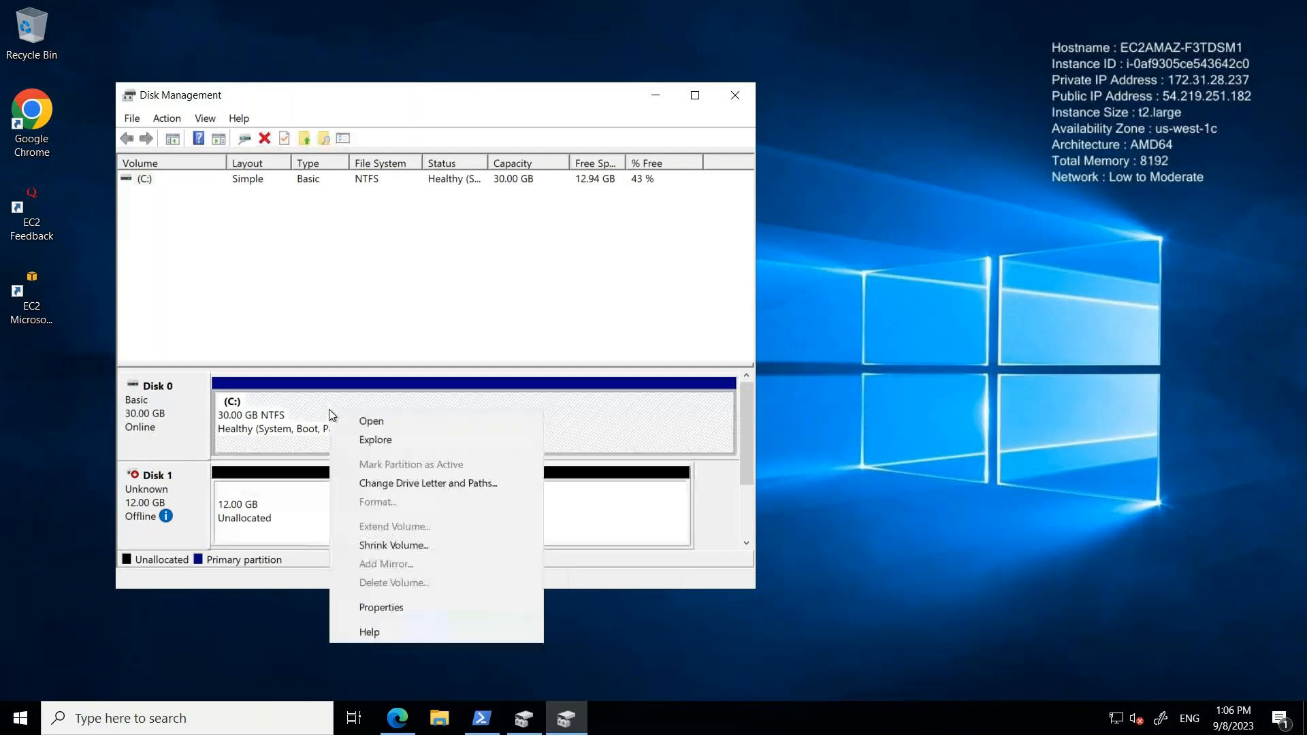
{"action": "right_click", "coordinate": [311, 520]}
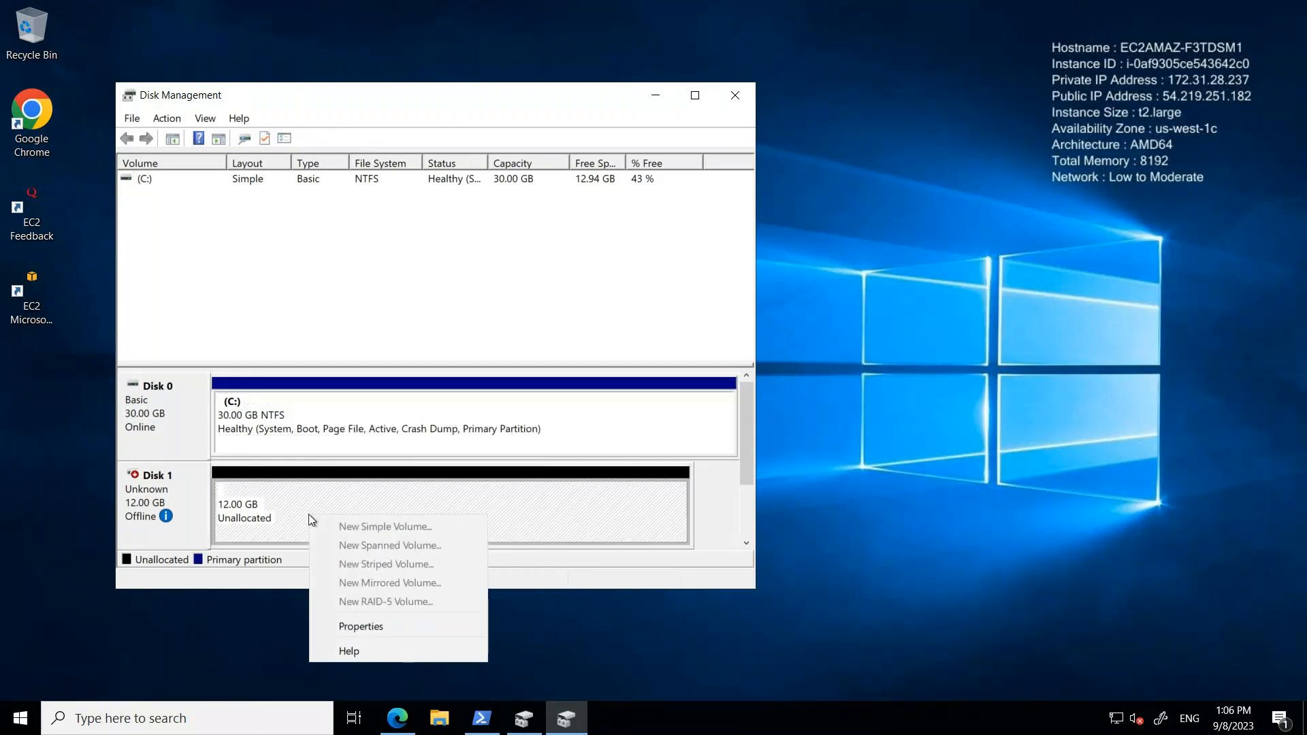
{"action": "left_click", "coordinate": [385, 627]}
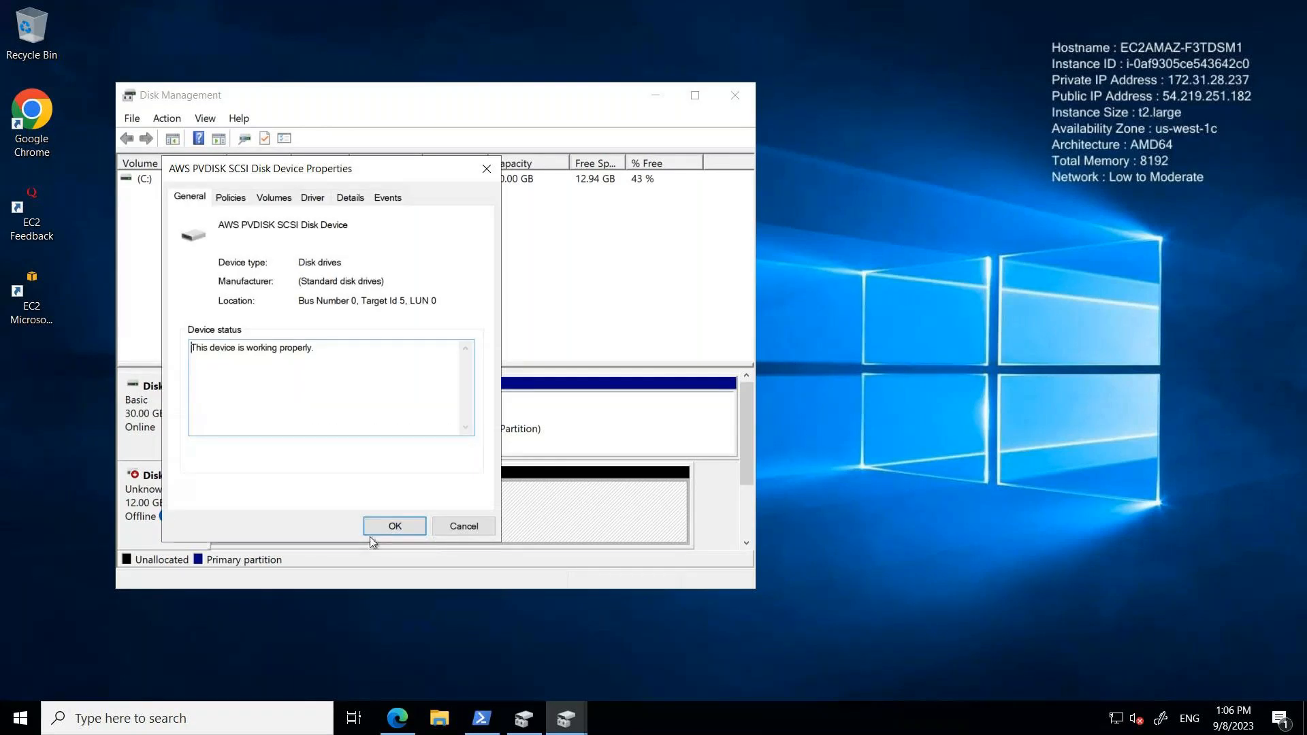
{"action": "left_click", "coordinate": [231, 198]}
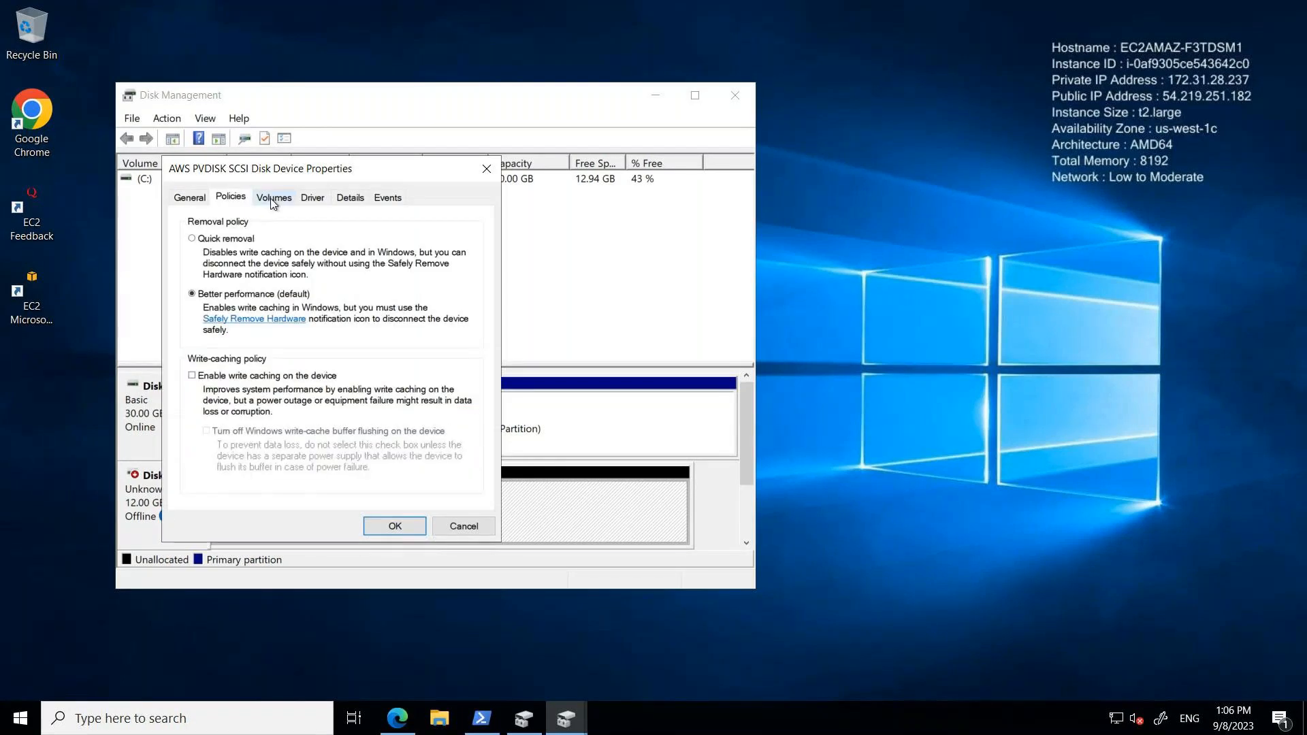
{"action": "left_click", "coordinate": [274, 198]}
{"action": "left_click", "coordinate": [350, 198]}
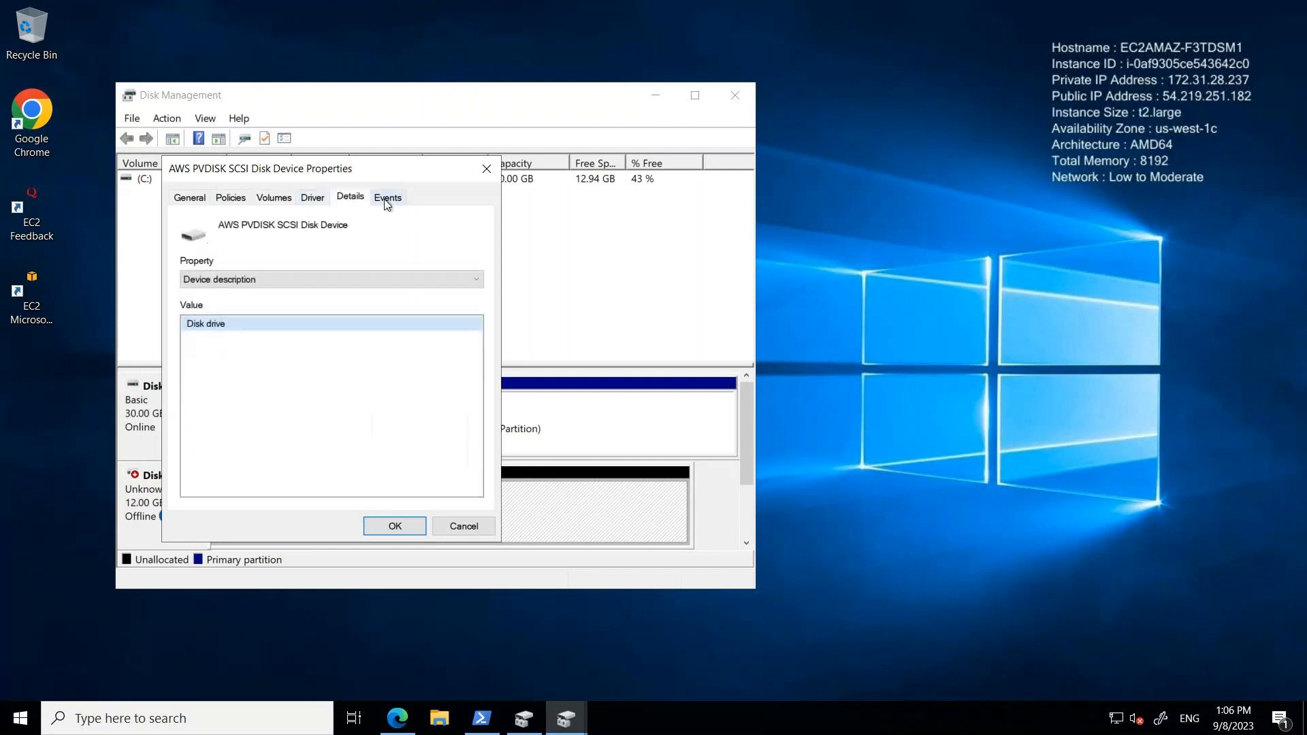
{"action": "left_click", "coordinate": [387, 197]}
{"action": "left_click", "coordinate": [487, 169]}
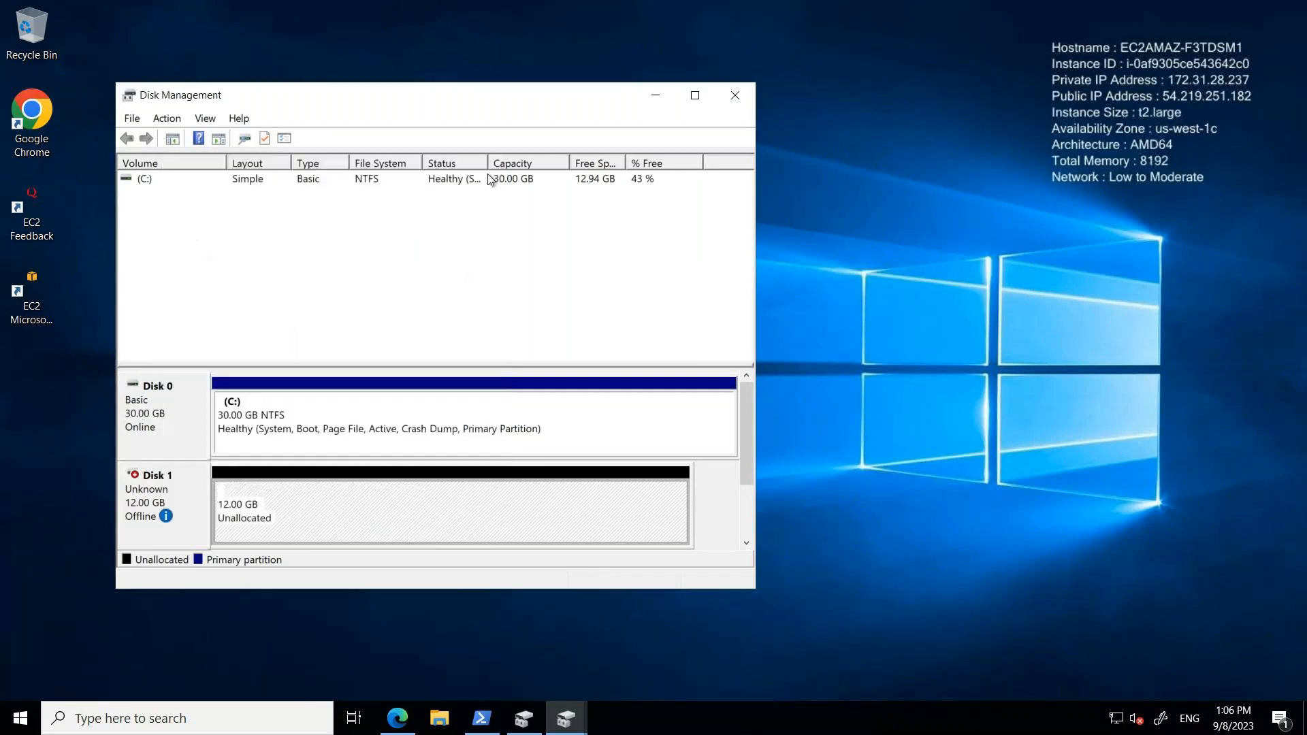
Set the offline 12 GB Disk 1 to Online and check its unallocated-space menu
{"action": "mouse_move", "coordinate": [494, 733]}
{"action": "right_click", "coordinate": [140, 519]}
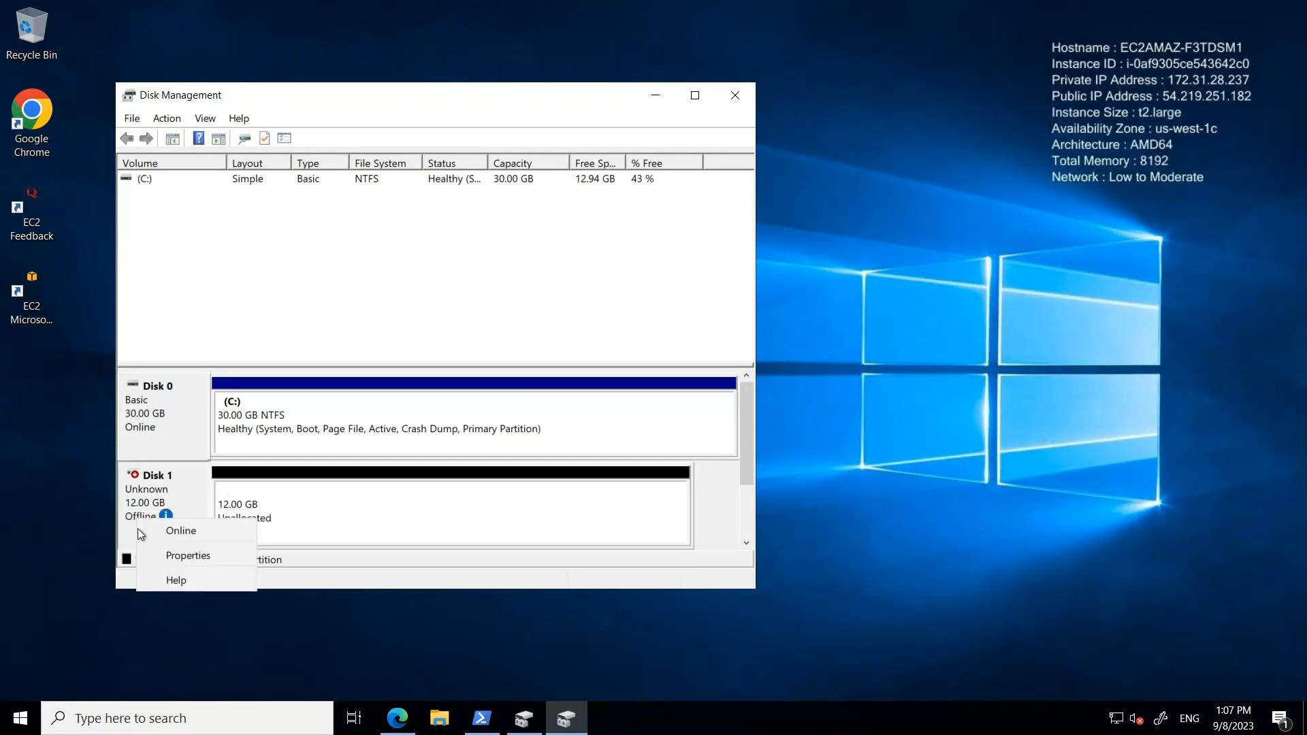
{"action": "left_click", "coordinate": [175, 528]}
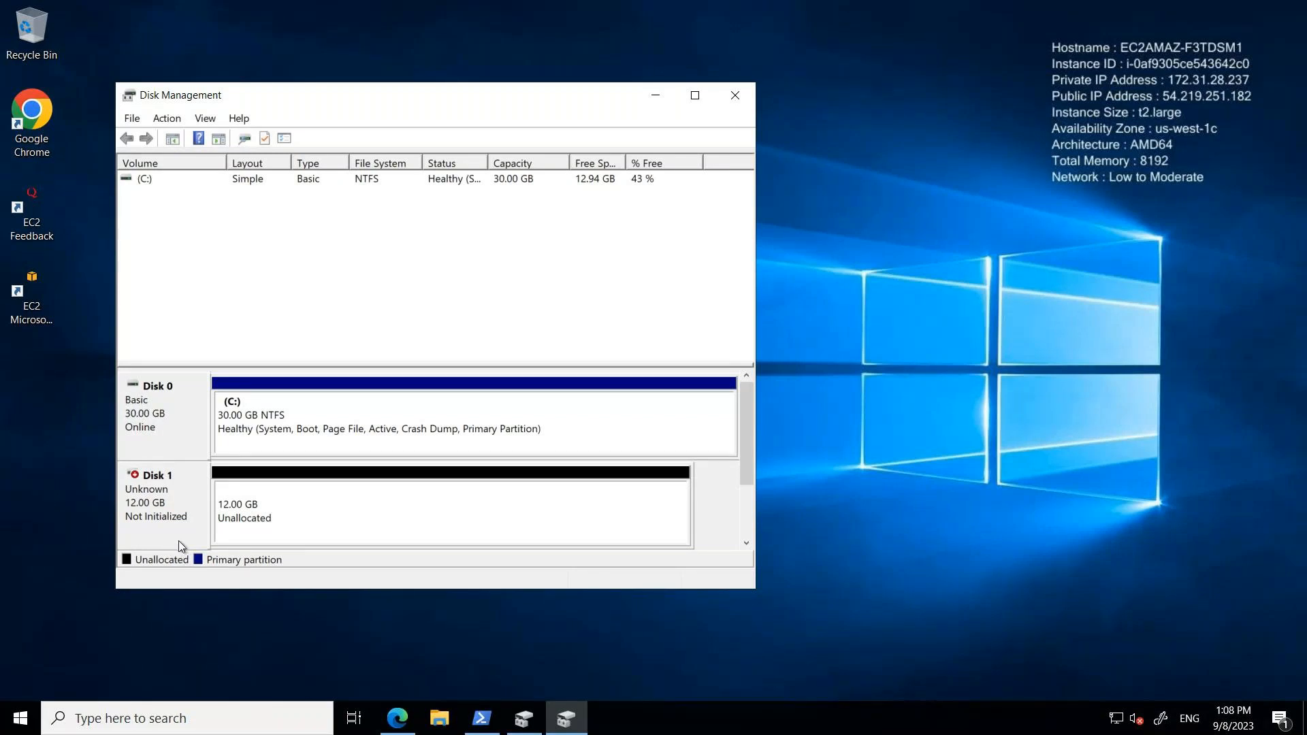
{"action": "right_click", "coordinate": [343, 508]}
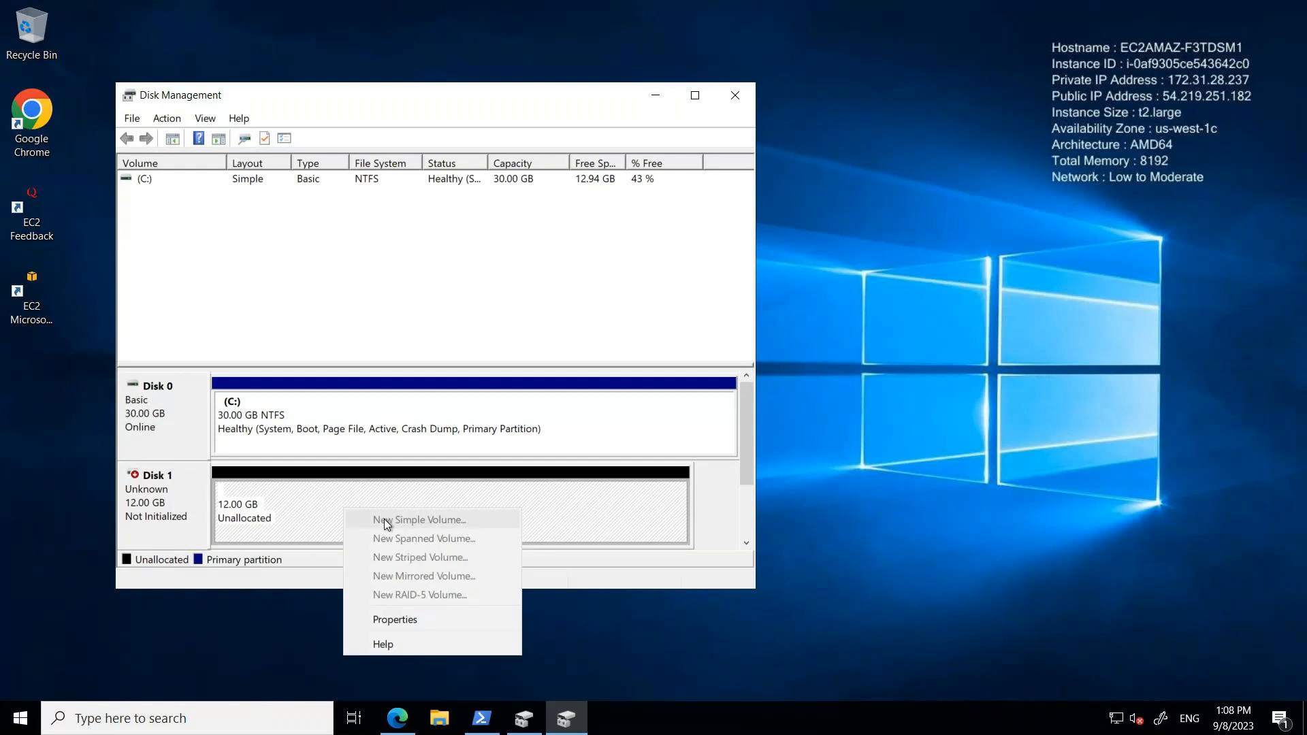
{"action": "left_click", "coordinate": [301, 514]}
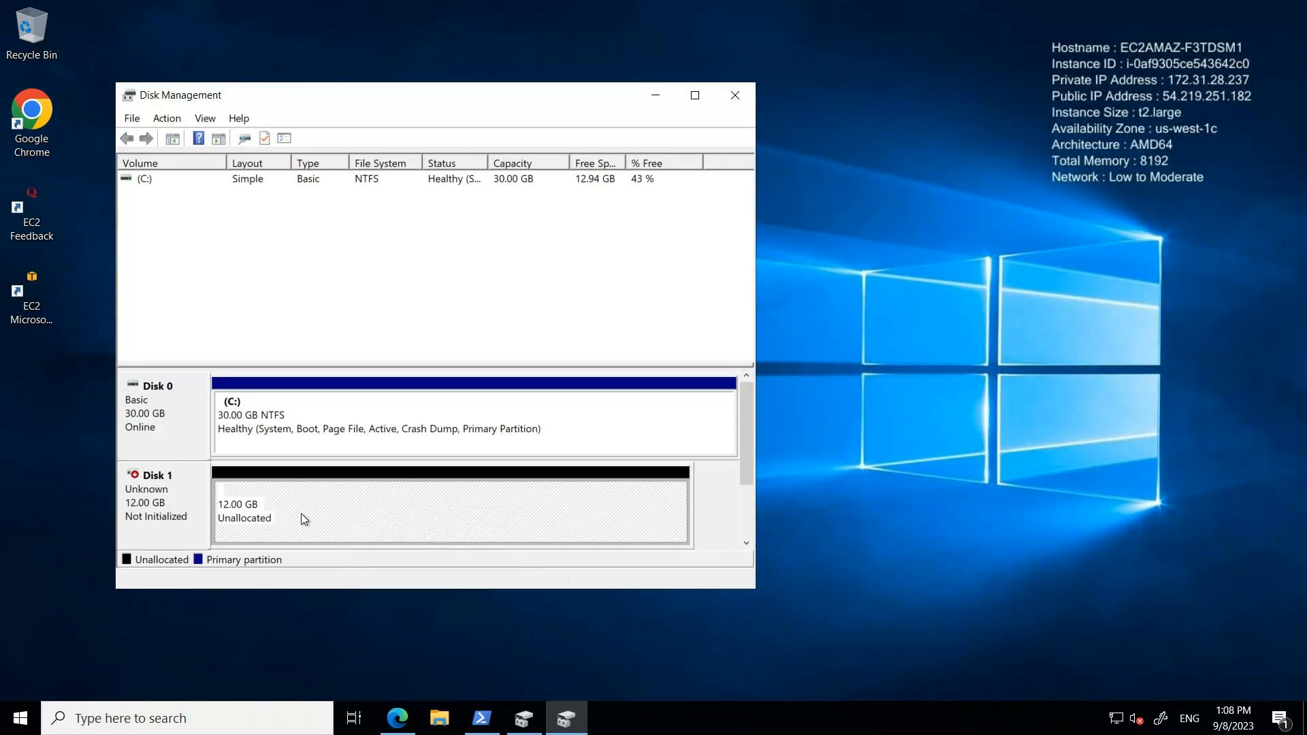
Inspect the options for Disk 1 and its unallocated space without choosing any, then select Disk 1
{"action": "right_click", "coordinate": [163, 515]}
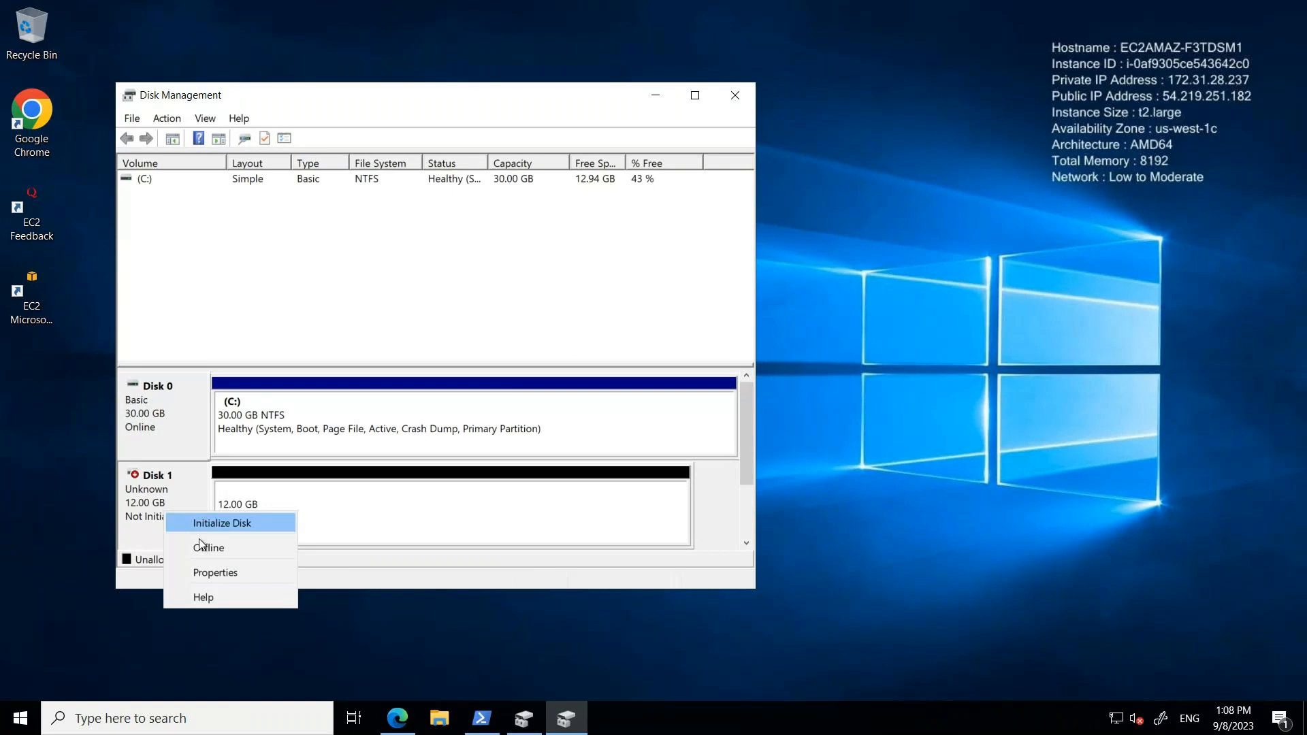
{"action": "left_click", "coordinate": [341, 505]}
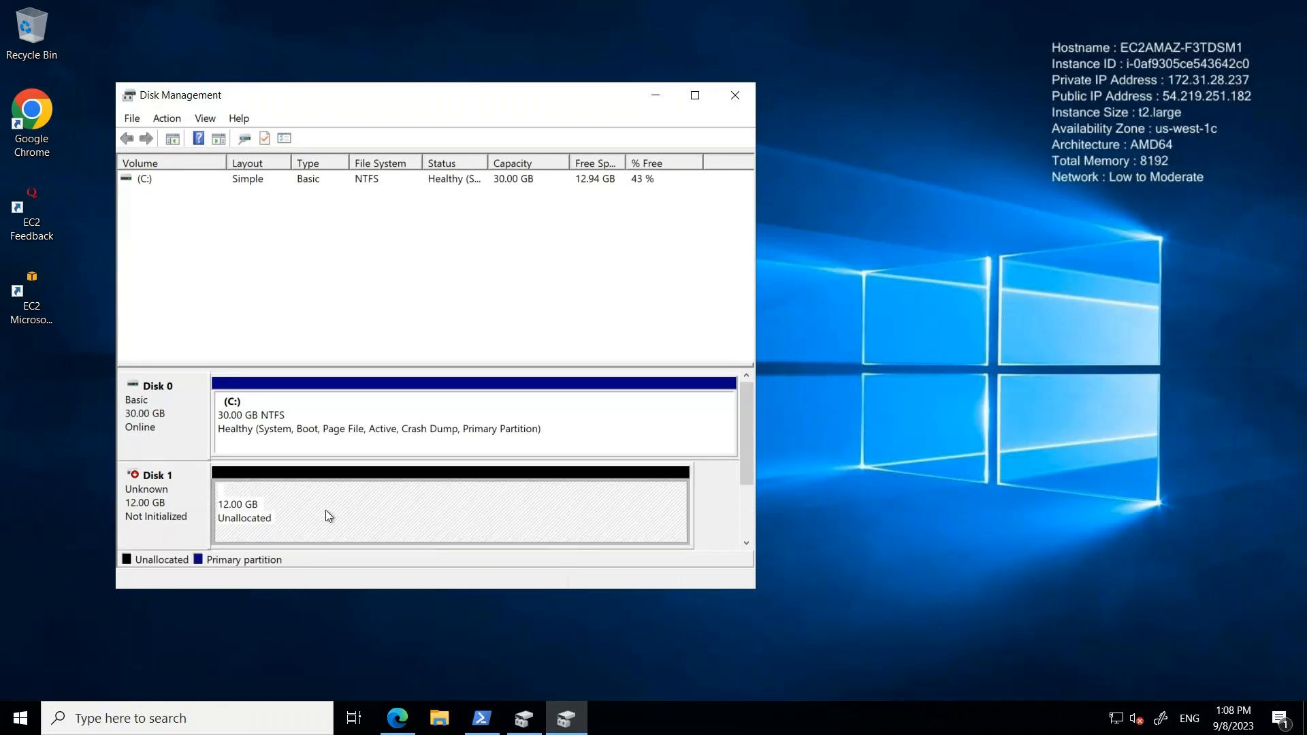
{"action": "right_click", "coordinate": [325, 511]}
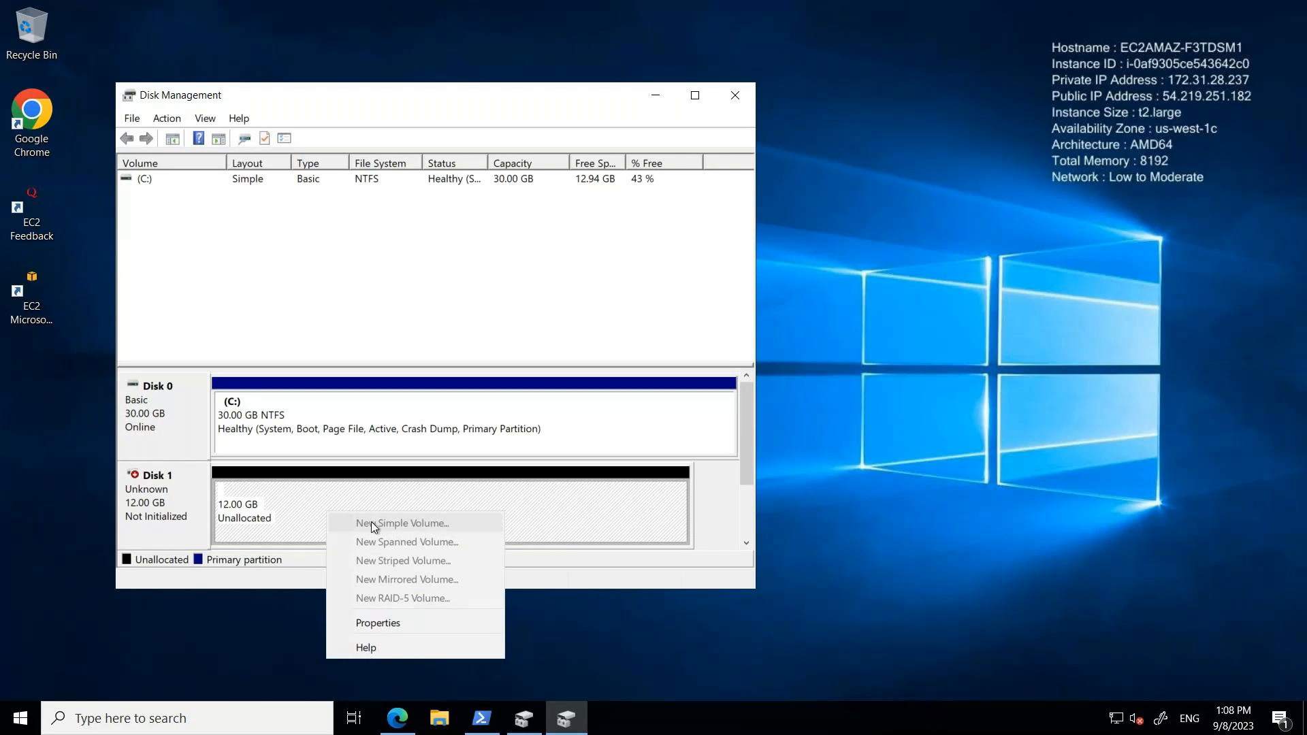
{"action": "left_click", "coordinate": [297, 496]}
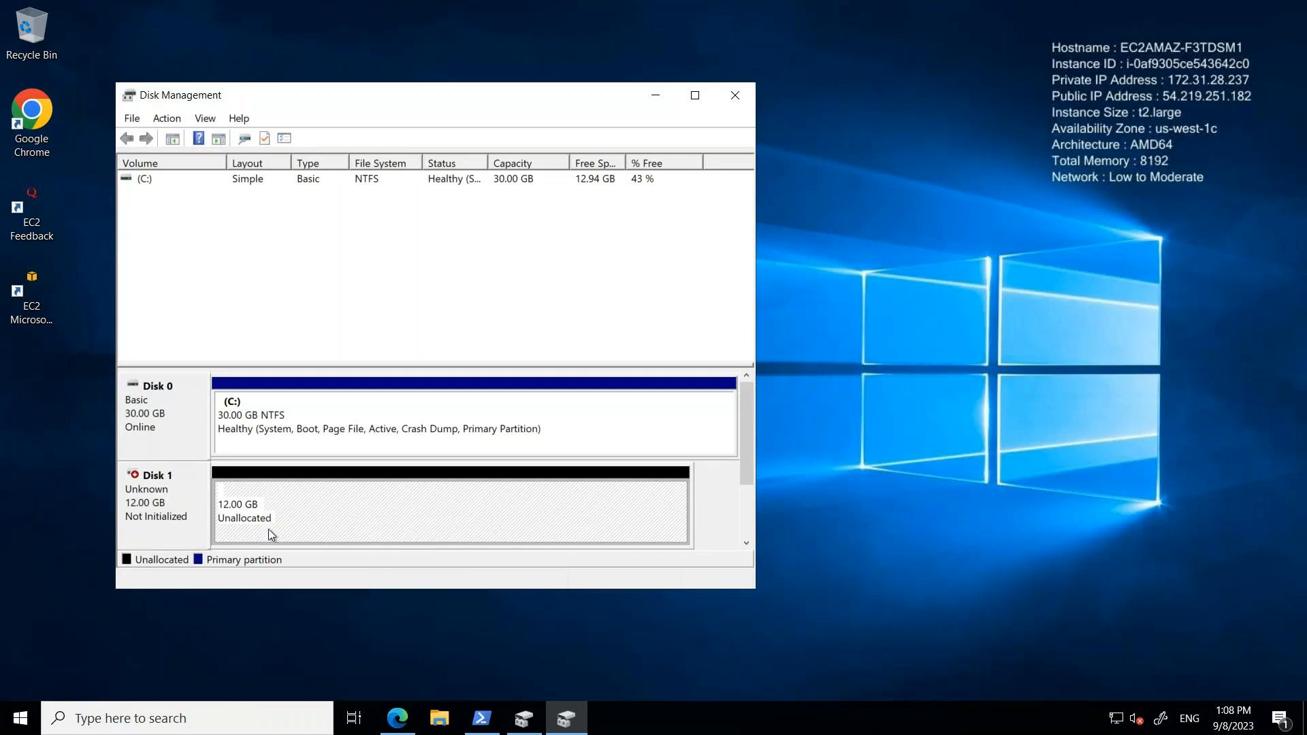
{"action": "right_click", "coordinate": [170, 522]}
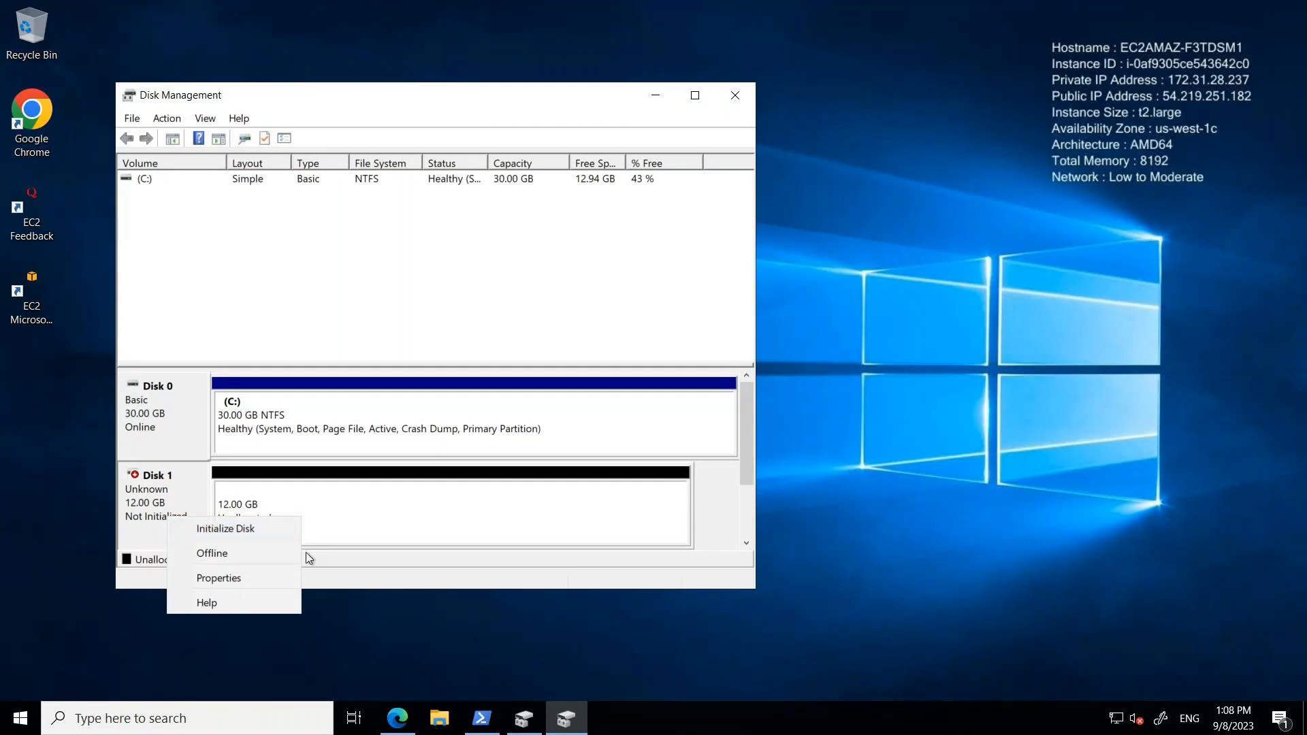
{"action": "left_click", "coordinate": [334, 531]}
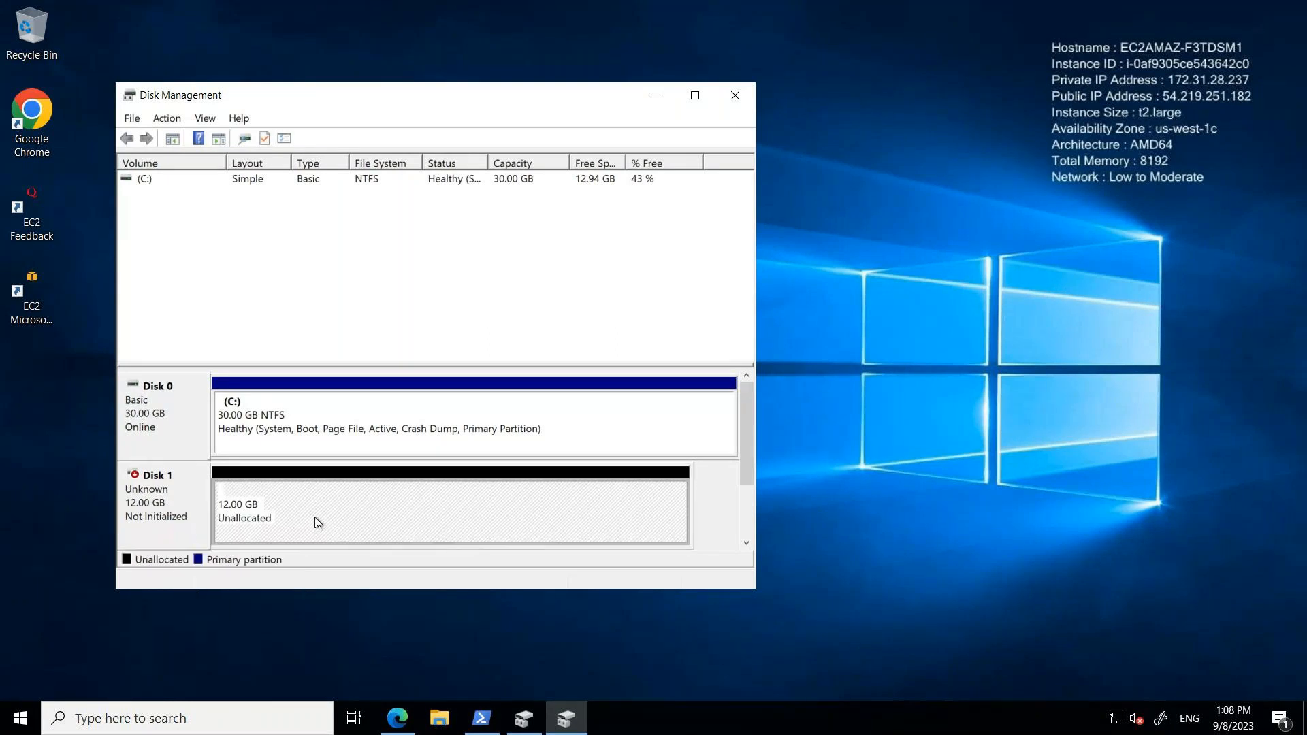
{"action": "right_click", "coordinate": [315, 522]}
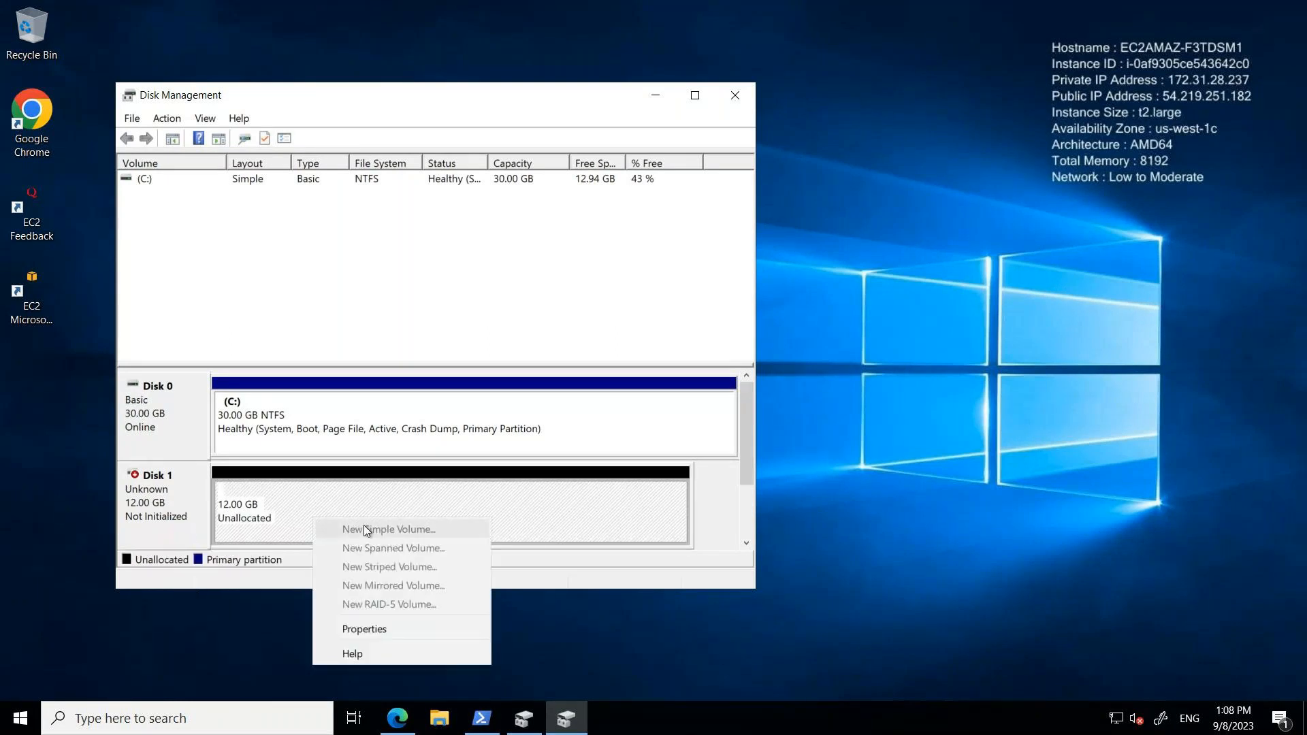
{"action": "left_click", "coordinate": [295, 504]}
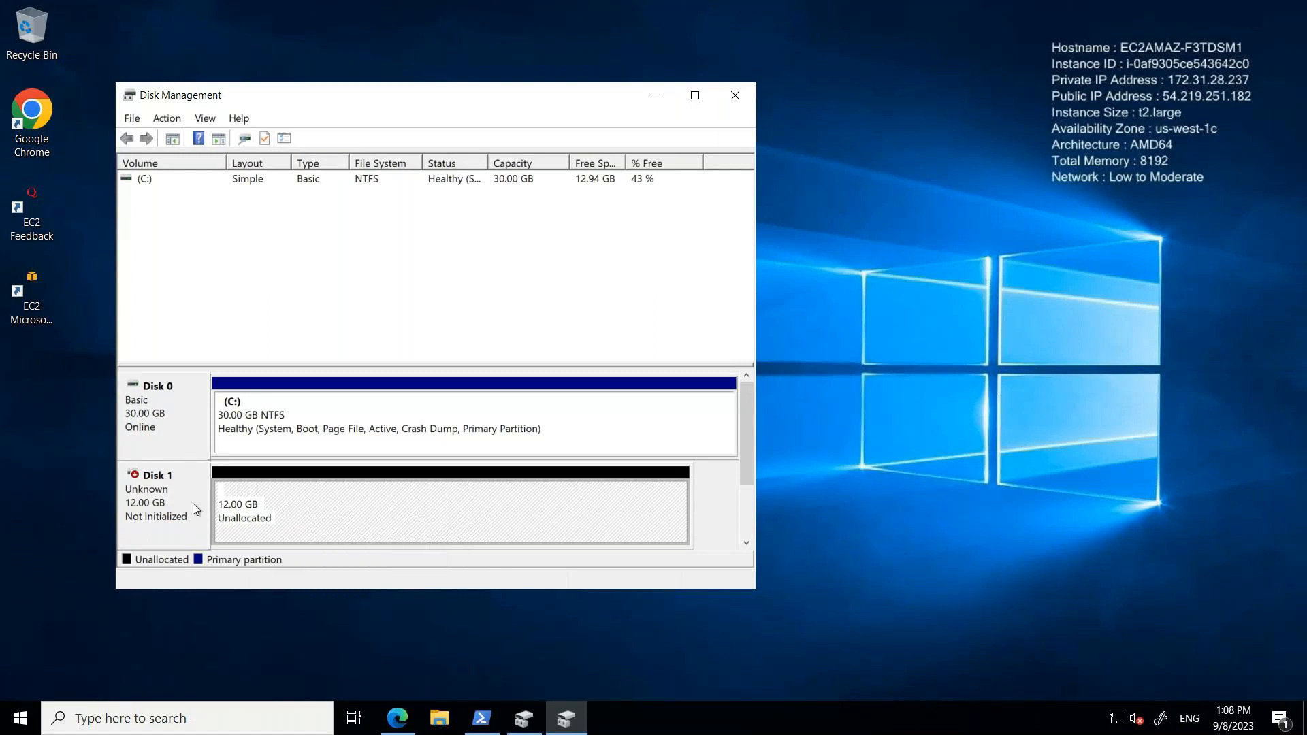
{"action": "left_click", "coordinate": [129, 474]}
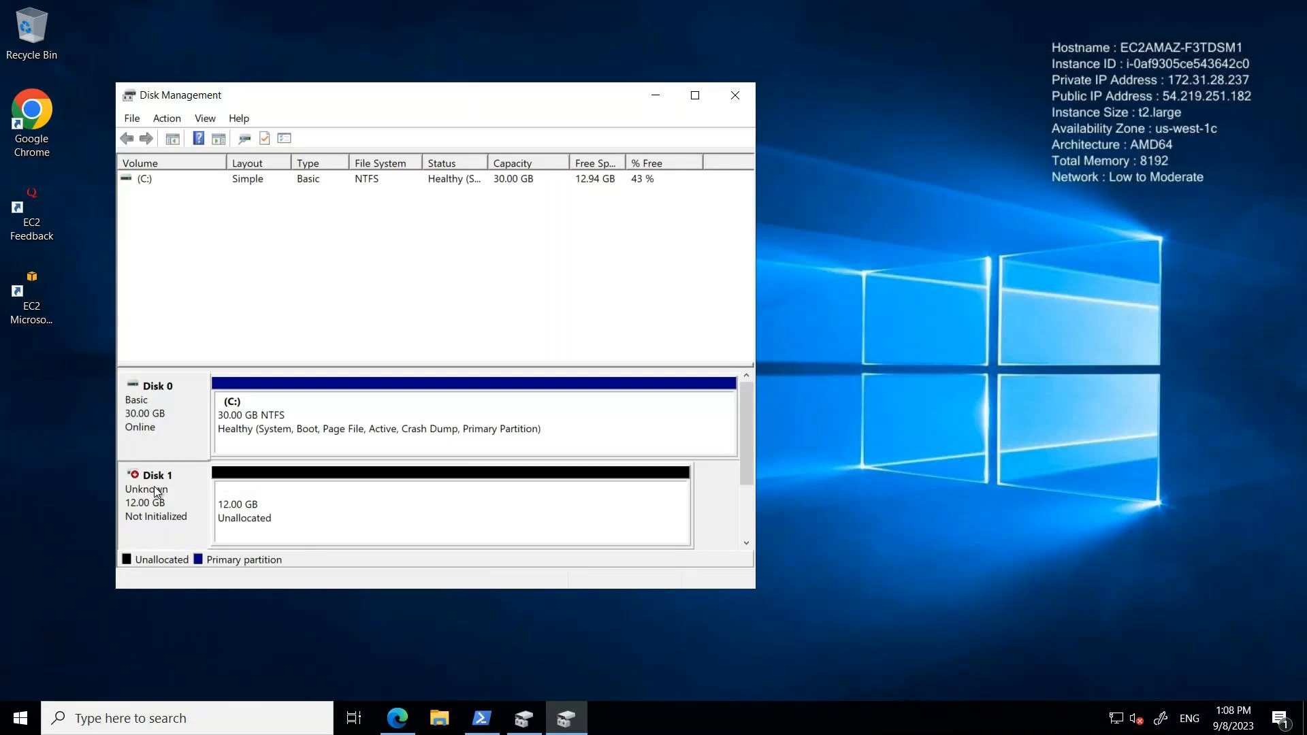
Initialize Disk 1 with the MBR partition style in Disk Management
{"action": "right_click", "coordinate": [156, 488]}
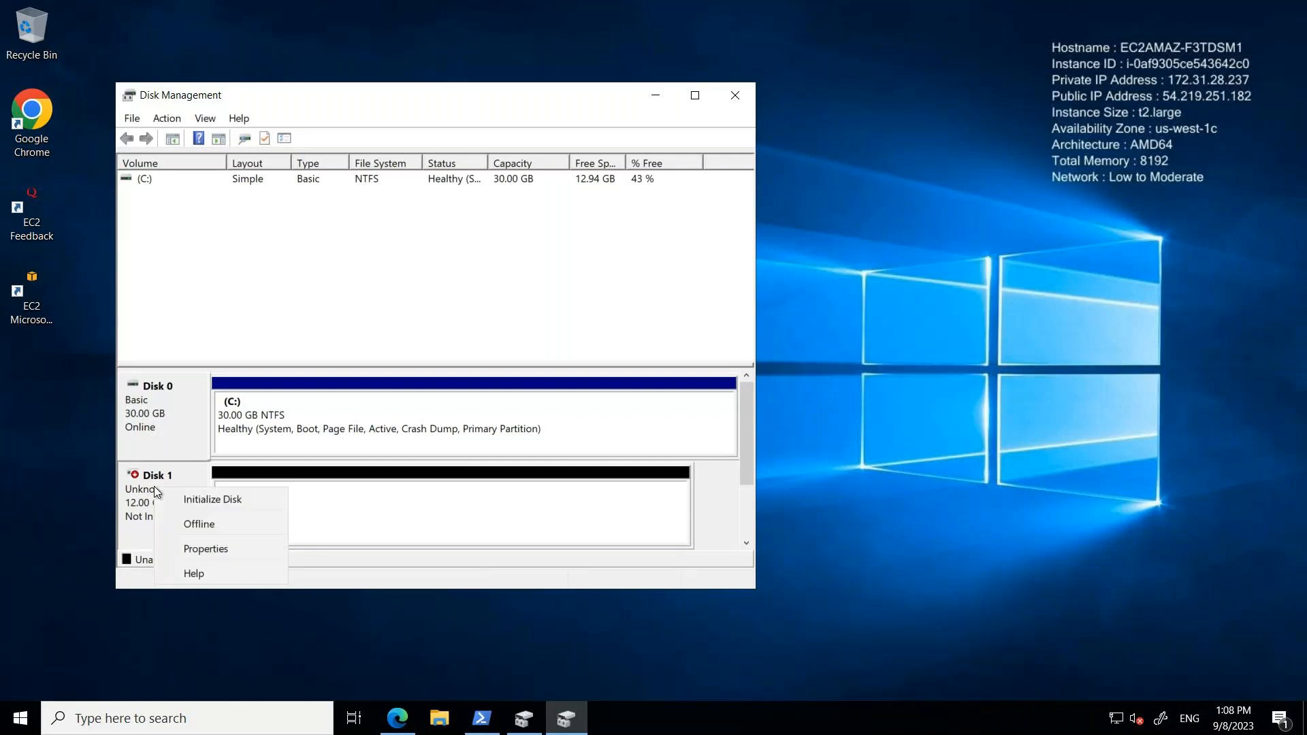
{"action": "left_click", "coordinate": [213, 500]}
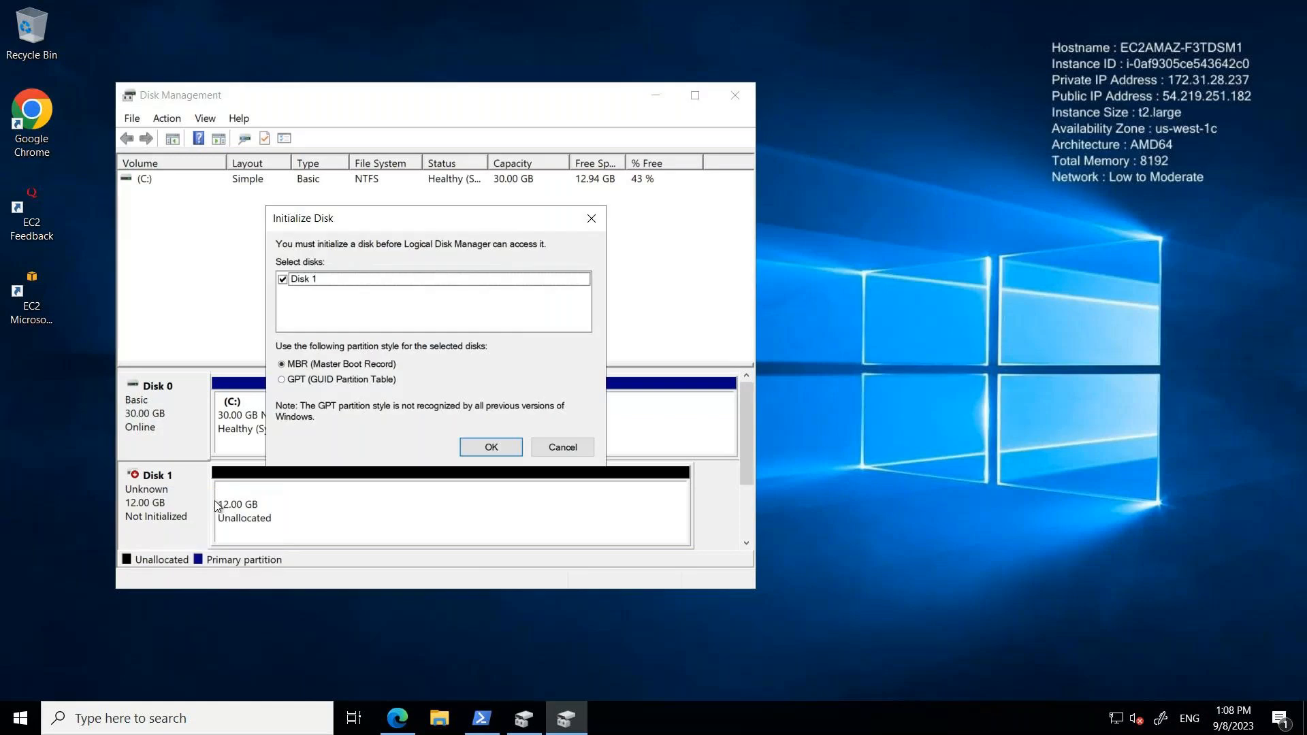
{"action": "left_click", "coordinate": [477, 452]}
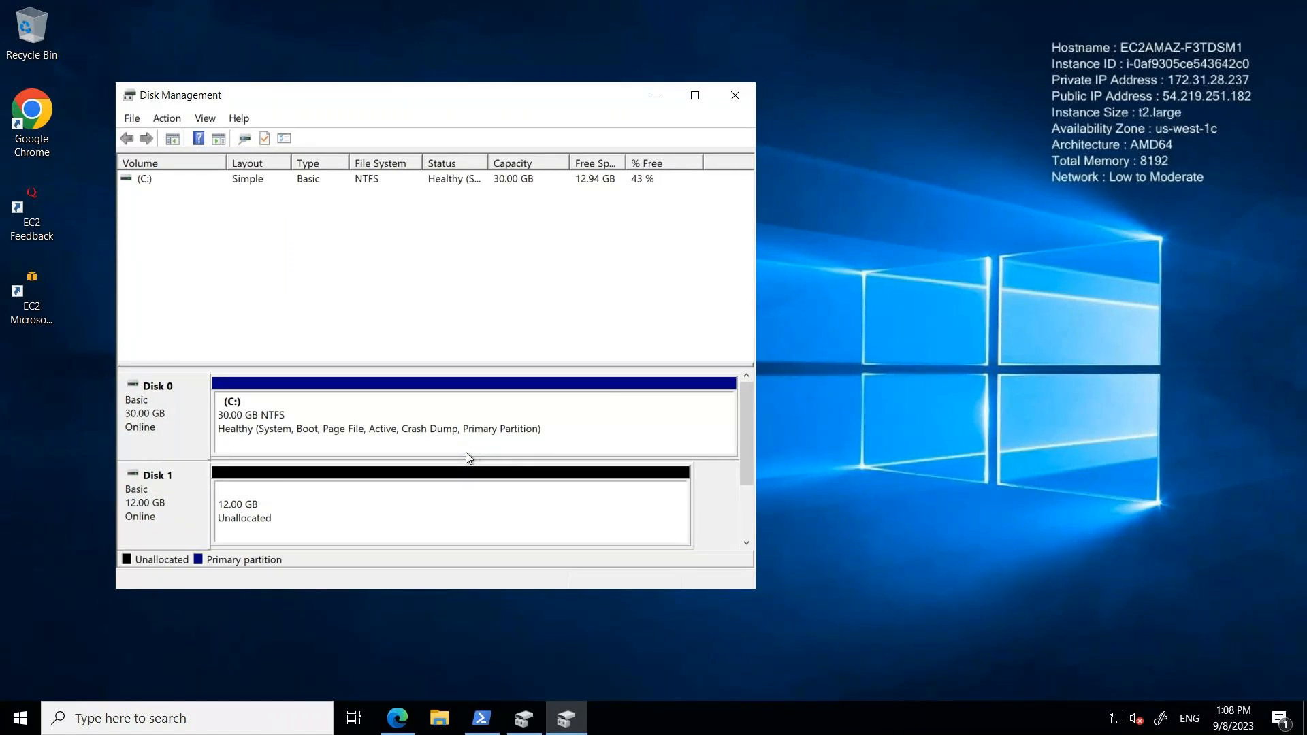
Create a full-size 12285 MB NTFS simple volume on Disk 1 with drive letter E
{"action": "right_click", "coordinate": [398, 511]}
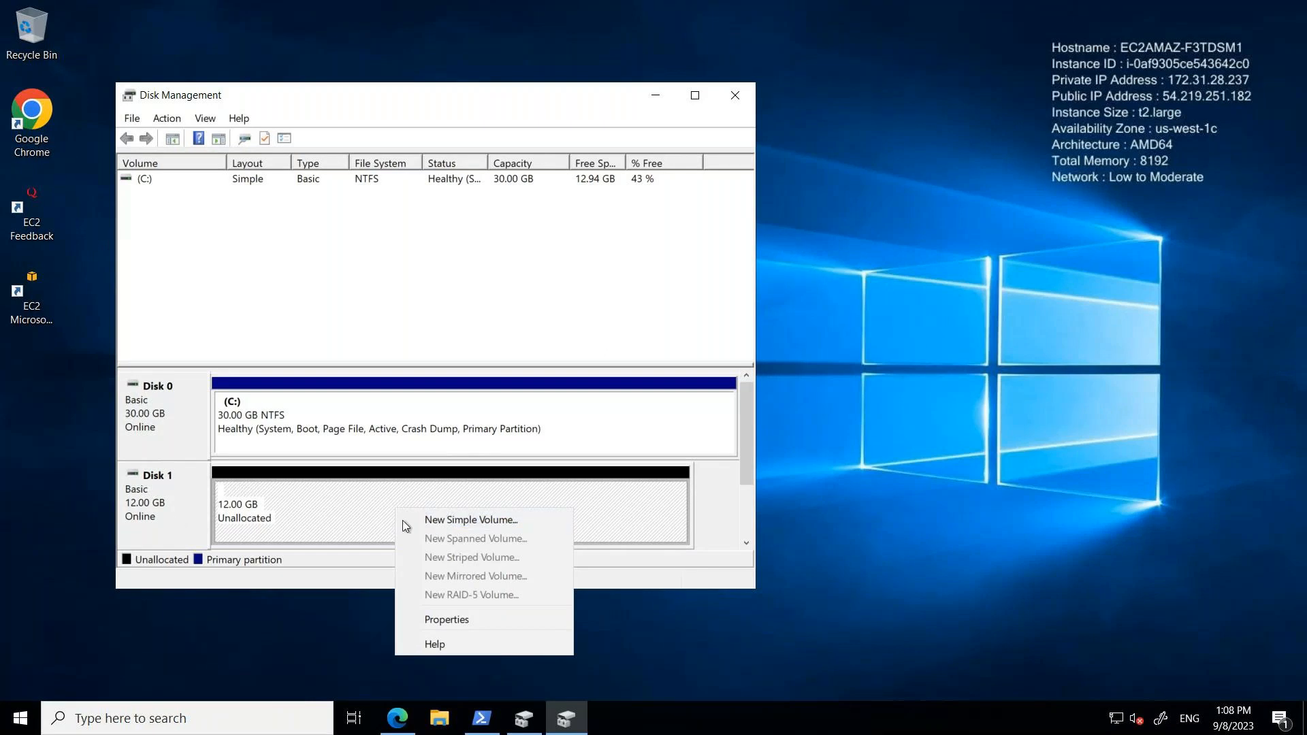
{"action": "left_click", "coordinate": [459, 521]}
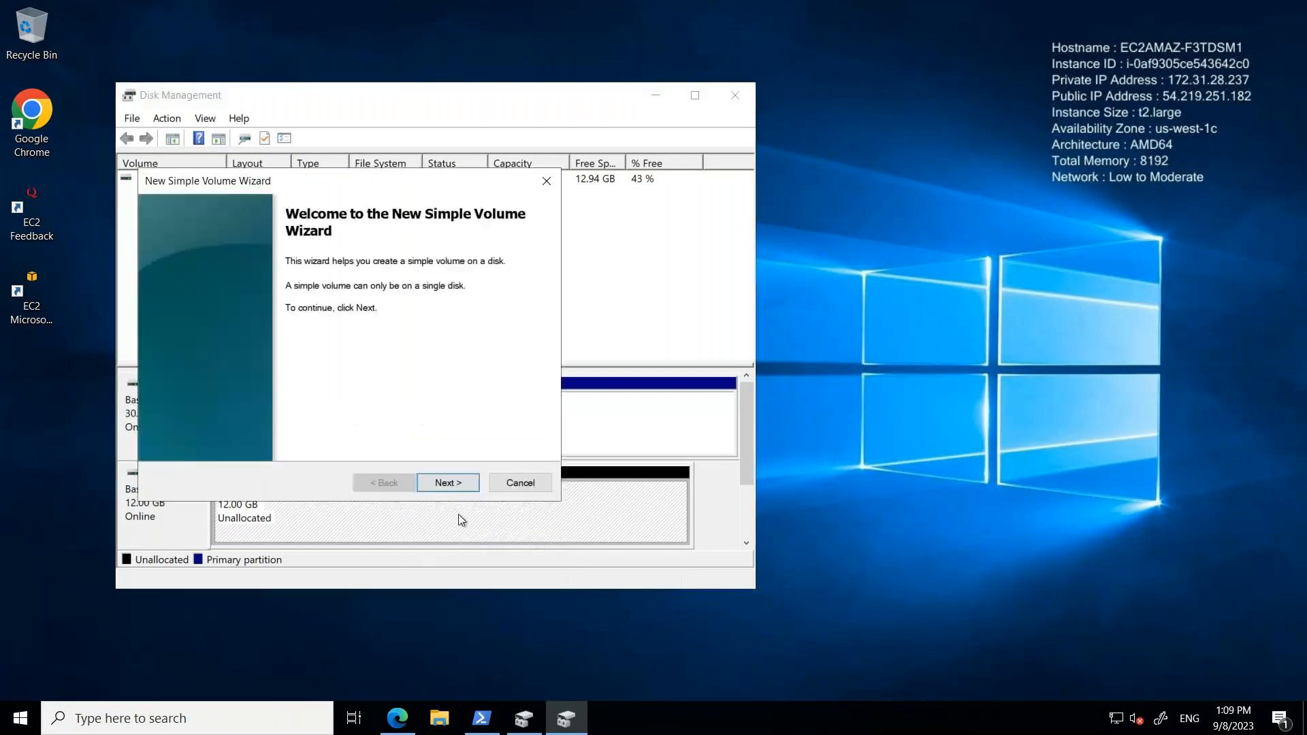
{"action": "left_click", "coordinate": [457, 485]}
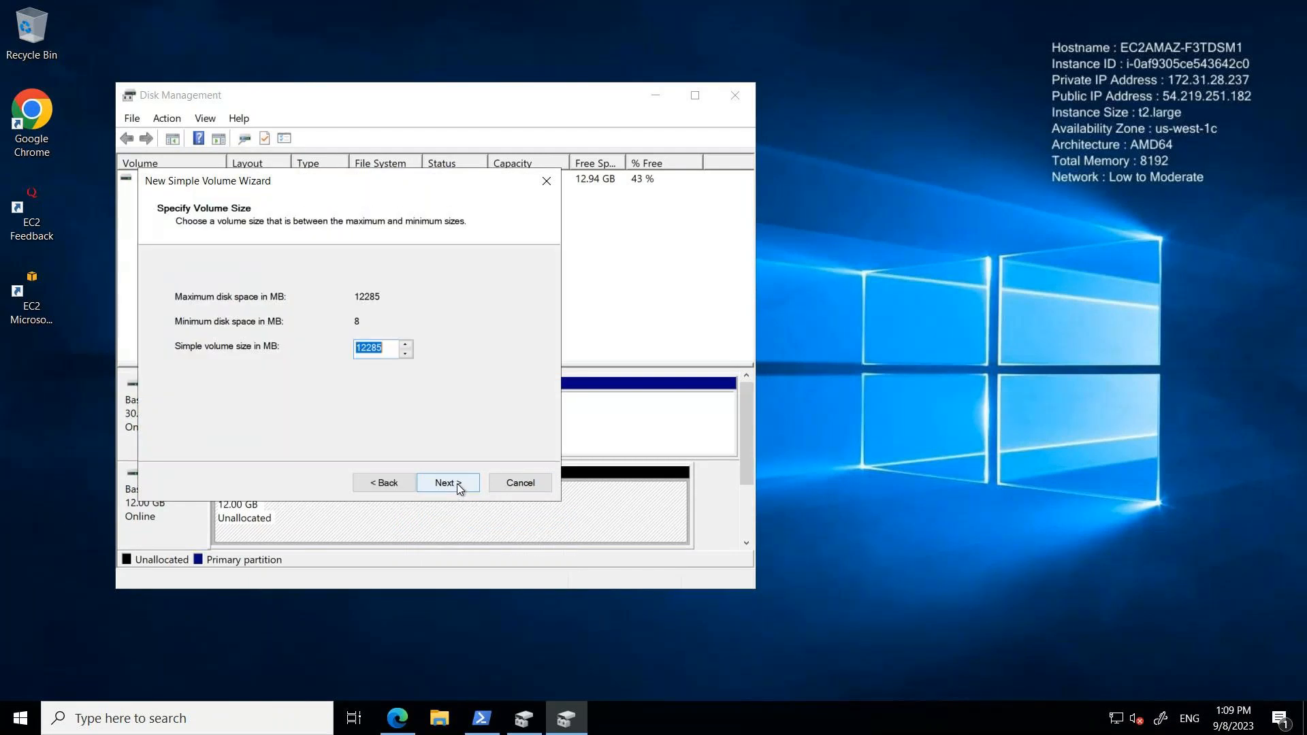
{"action": "left_click", "coordinate": [458, 484]}
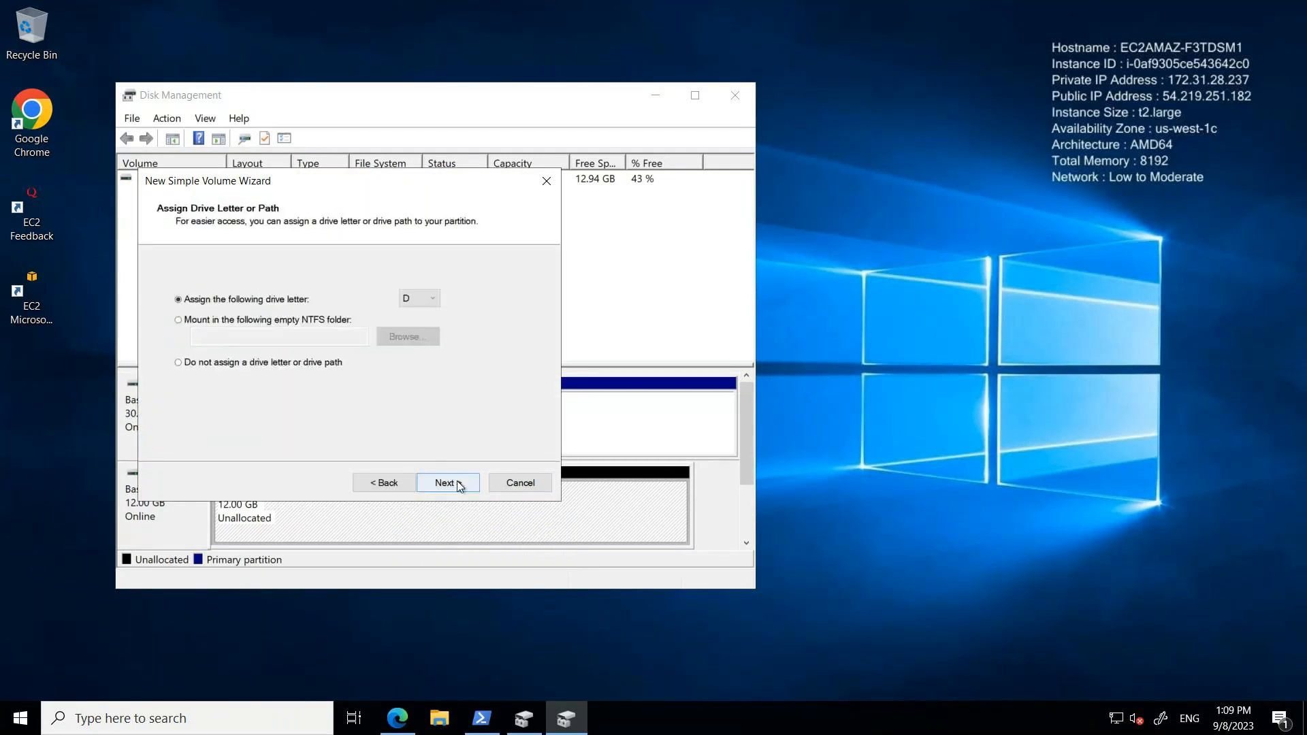
{"action": "left_click", "coordinate": [430, 299]}
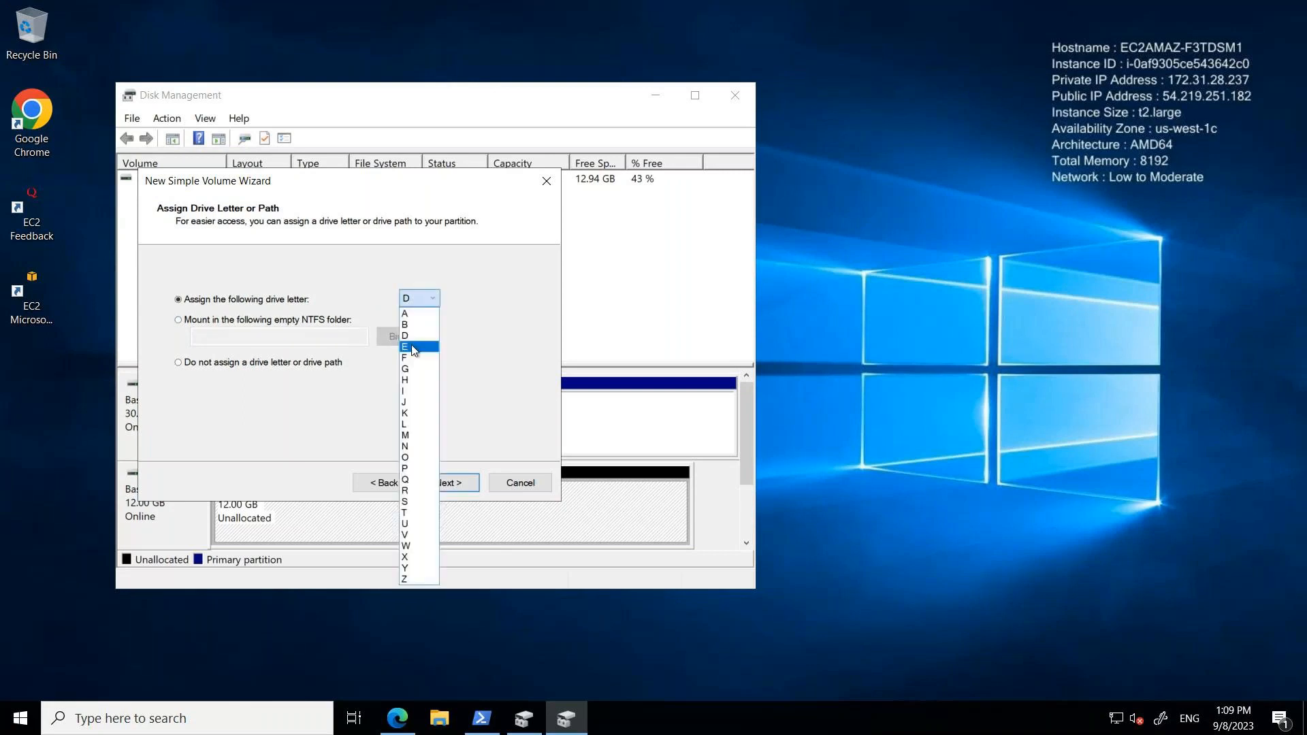
{"action": "left_click", "coordinate": [413, 347]}
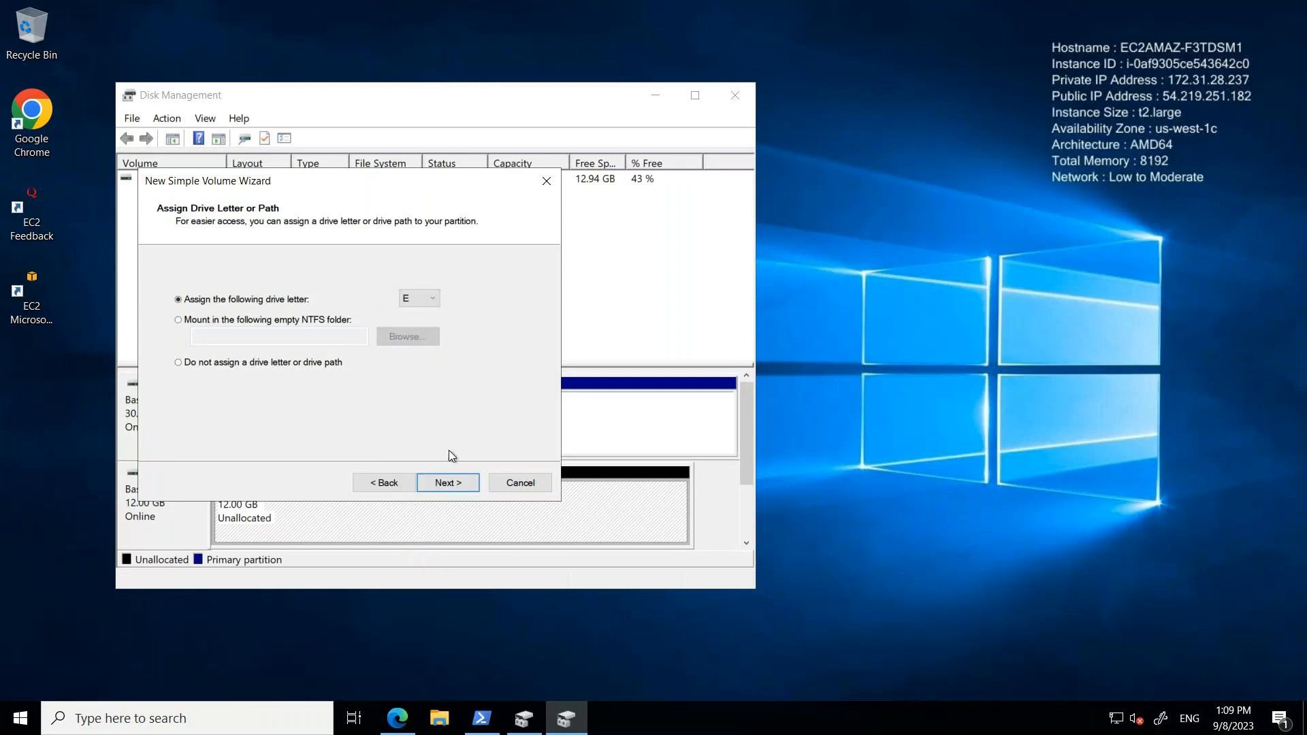
{"action": "left_click", "coordinate": [451, 484]}
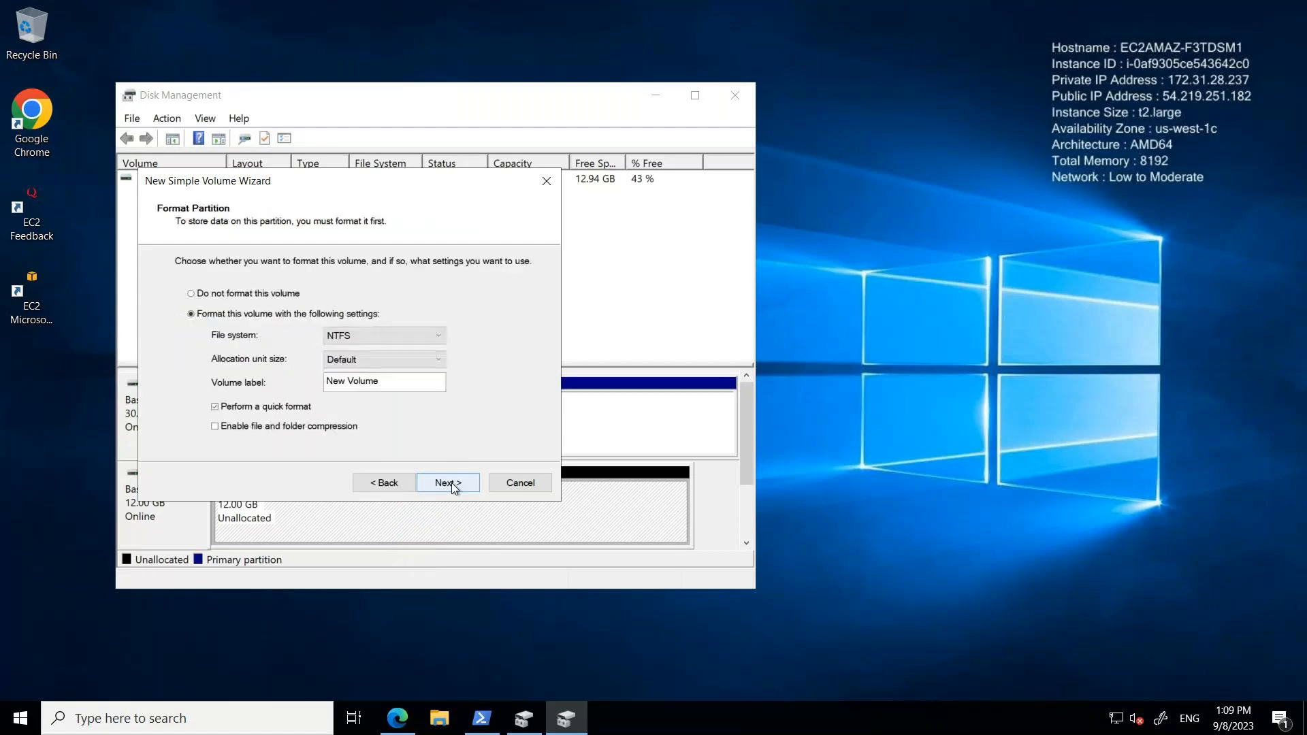
{"action": "left_click", "coordinate": [452, 477]}
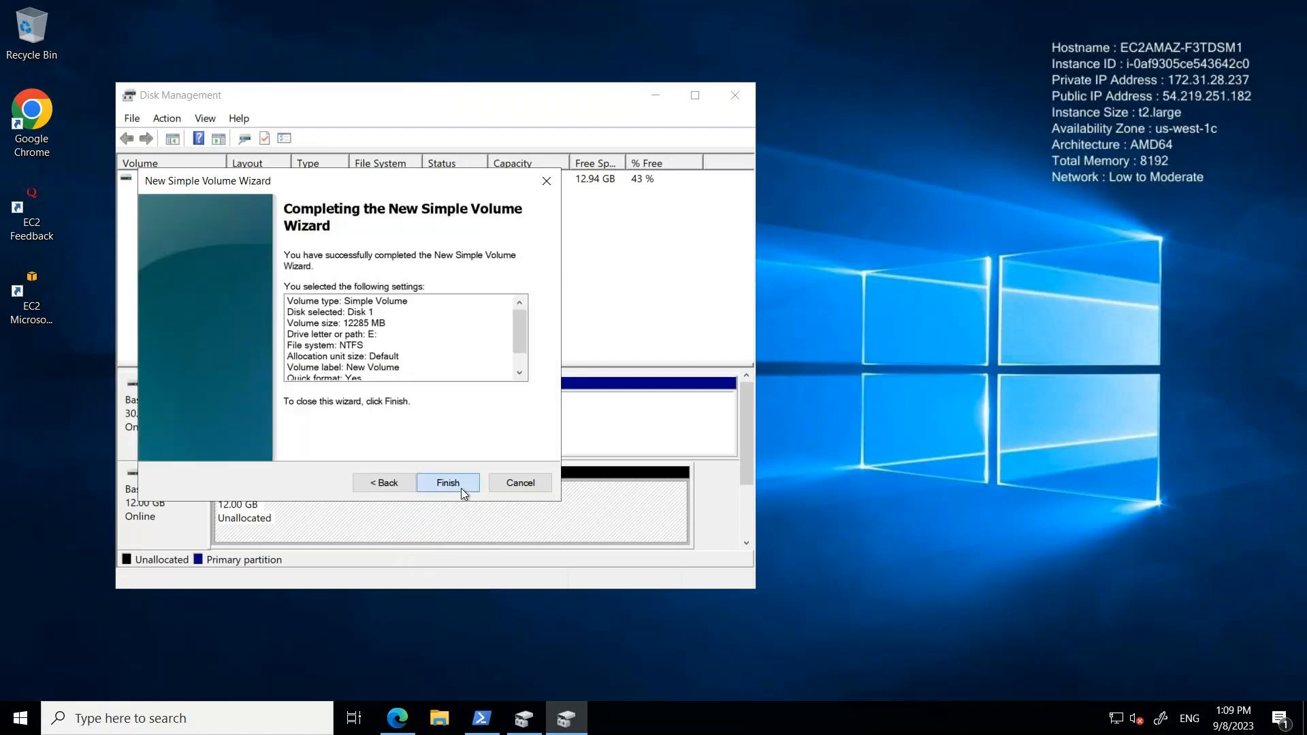
{"action": "left_click", "coordinate": [460, 488]}
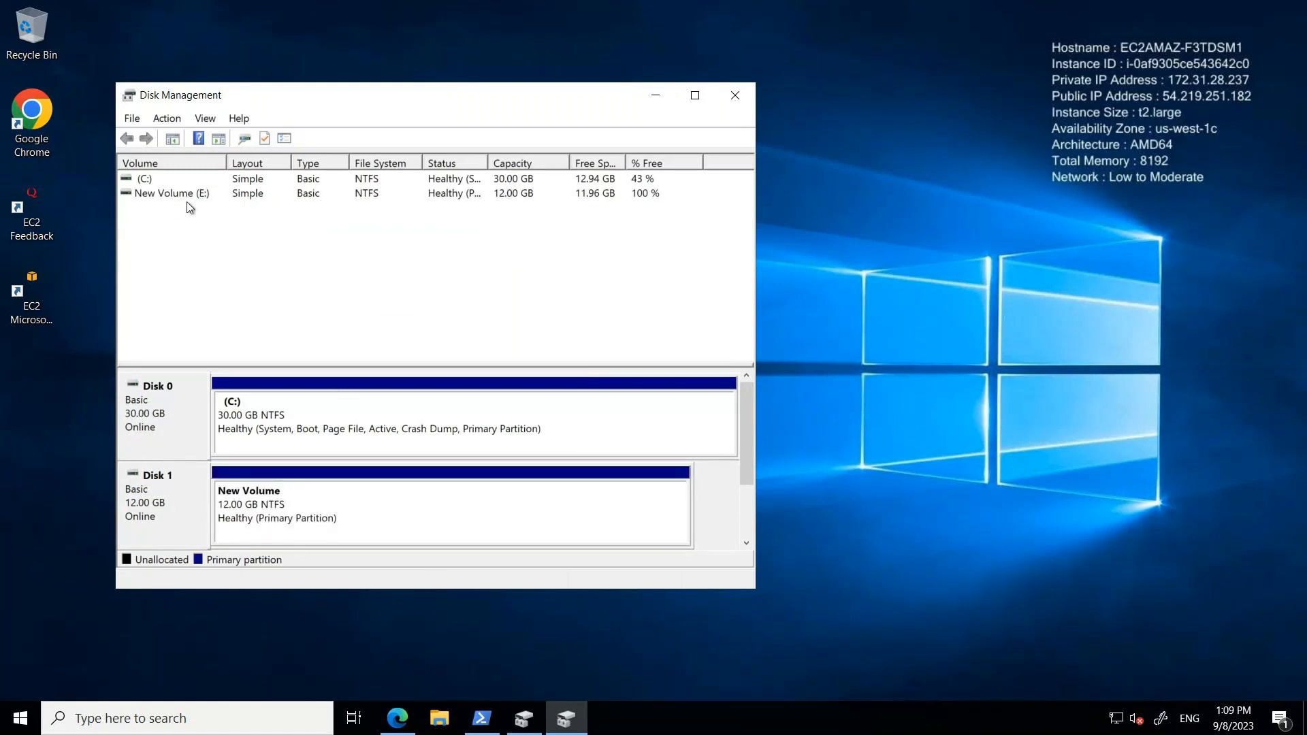
Minimize Disk Management and the Remote Desktop session, then bring the VS Code notes forward
{"action": "left_click", "coordinate": [655, 94]}
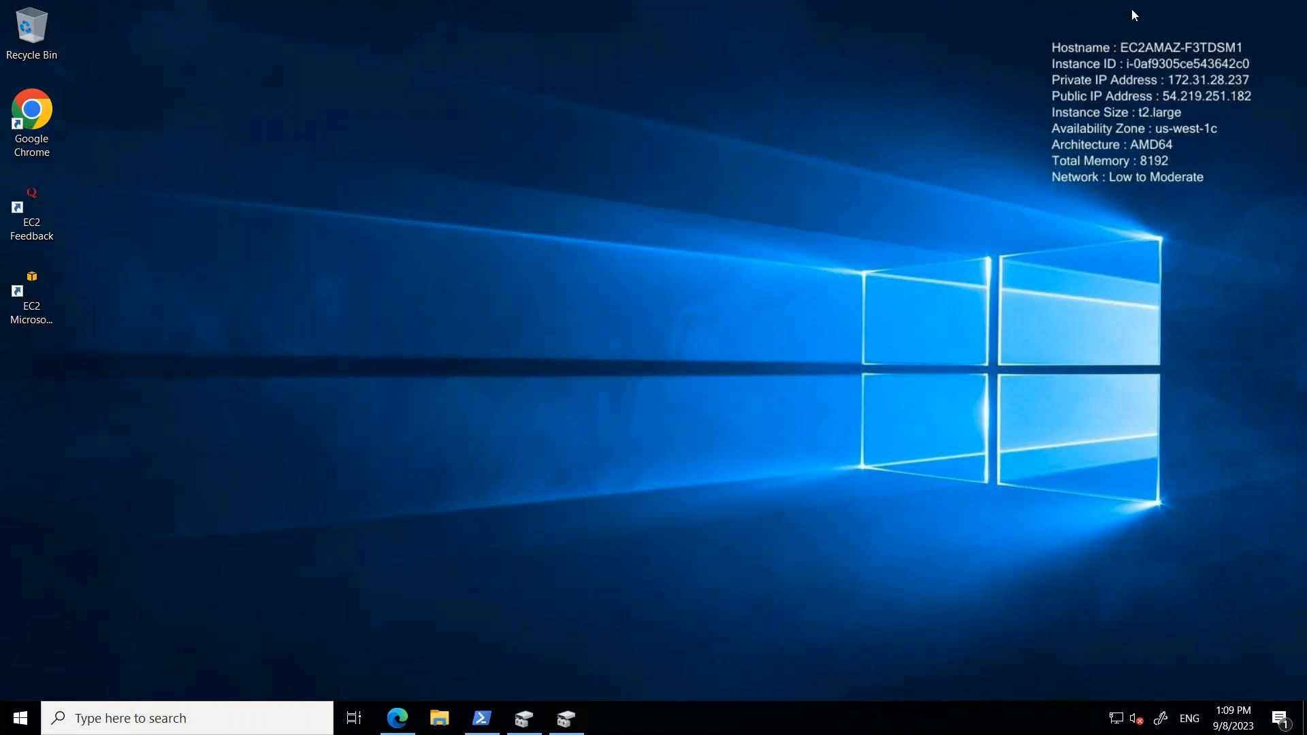
{"action": "mouse_move", "coordinate": [974, 7]}
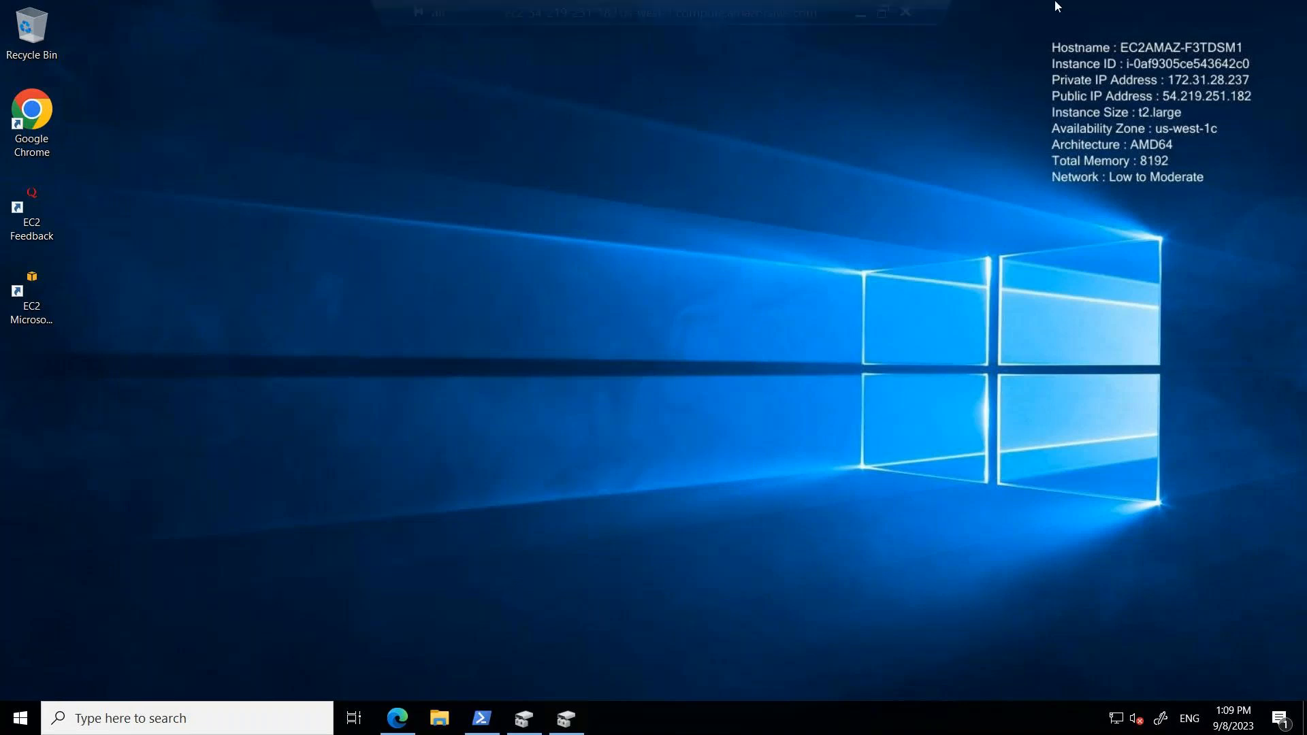
{"action": "left_click", "coordinate": [859, 15]}
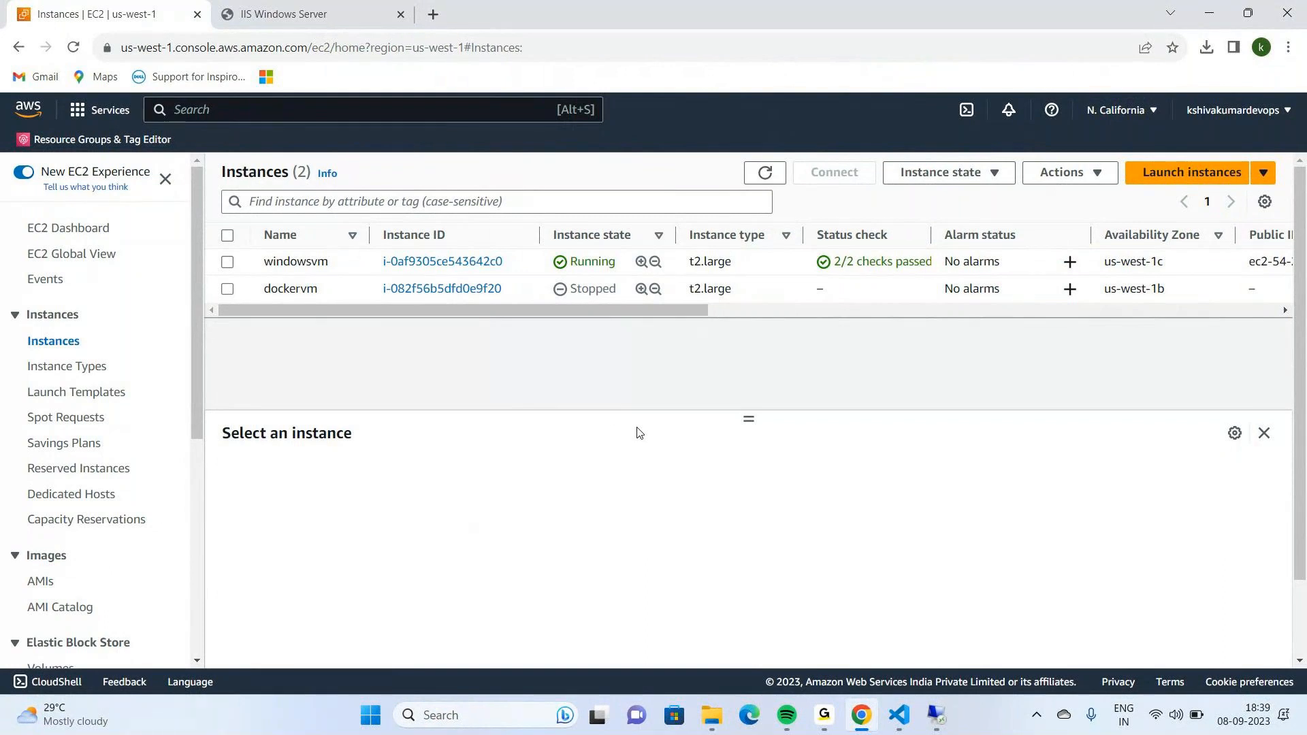
{"action": "left_click", "coordinate": [901, 714]}
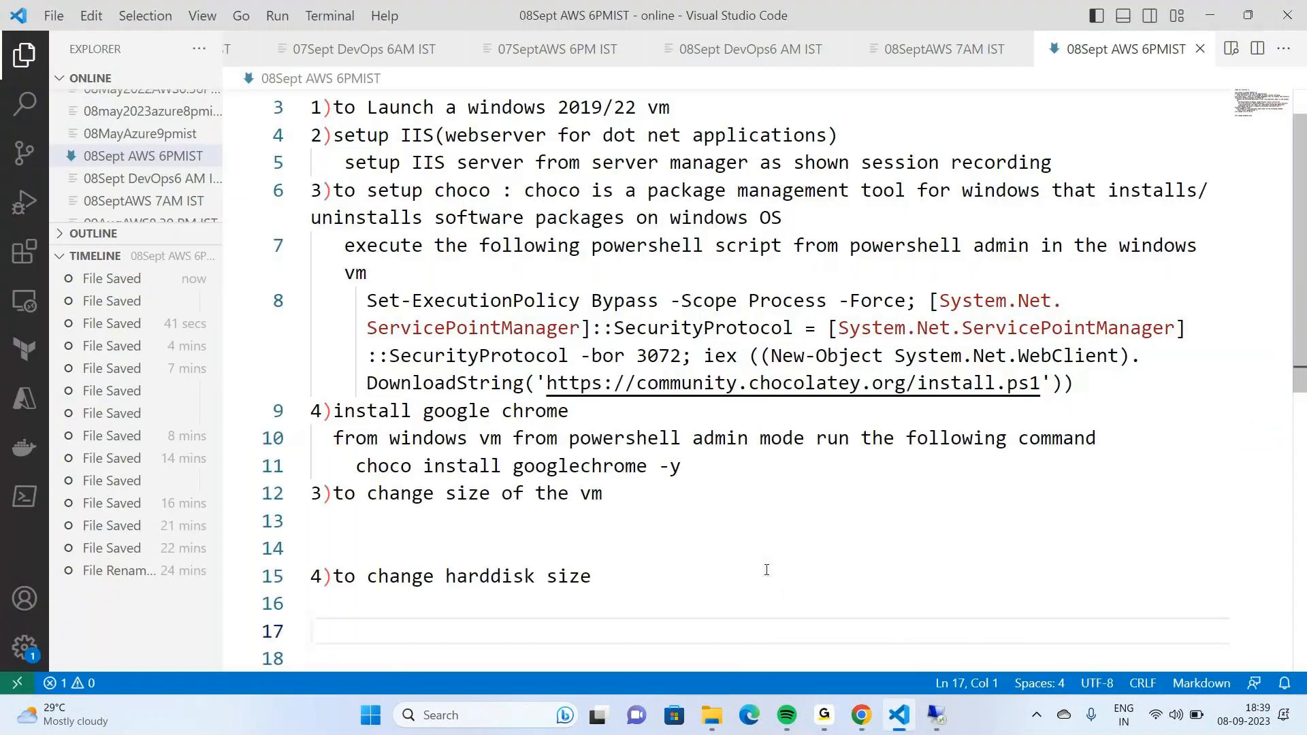
Add a blank line under the vm resize heading and renumber that heading to 5)
{"action": "left_click", "coordinate": [629, 489]}
{"action": "key", "text": "Return"}
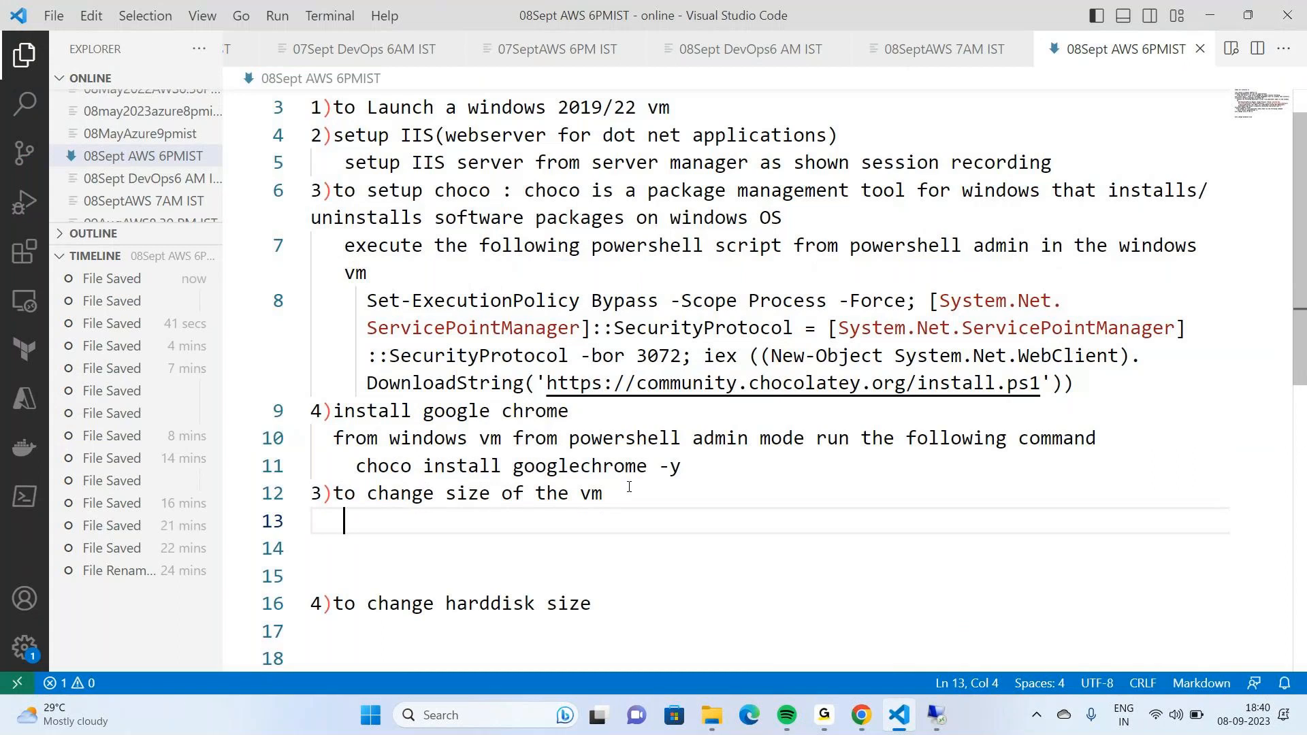
{"action": "key", "text": "Down"}
{"action": "key", "text": "Down"}
{"action": "key", "text": "Down"}
{"action": "key", "text": "Down"}
{"action": "key", "text": "Up"}
{"action": "key", "text": "Right"}
{"action": "key", "text": "Right"}
{"action": "key", "text": "Right"}
{"action": "key", "text": "Right"}
{"action": "key", "text": "Right"}
{"action": "key", "text": "Right"}
{"action": "key", "text": "Right"}
{"action": "key", "text": "Right"}
{"action": "key", "text": "Right"}
{"action": "key", "text": "Right"}
{"action": "key", "text": "Down"}
{"action": "scroll", "coordinate": [629, 487], "scroll_direction": "down", "scroll_amount": 1}
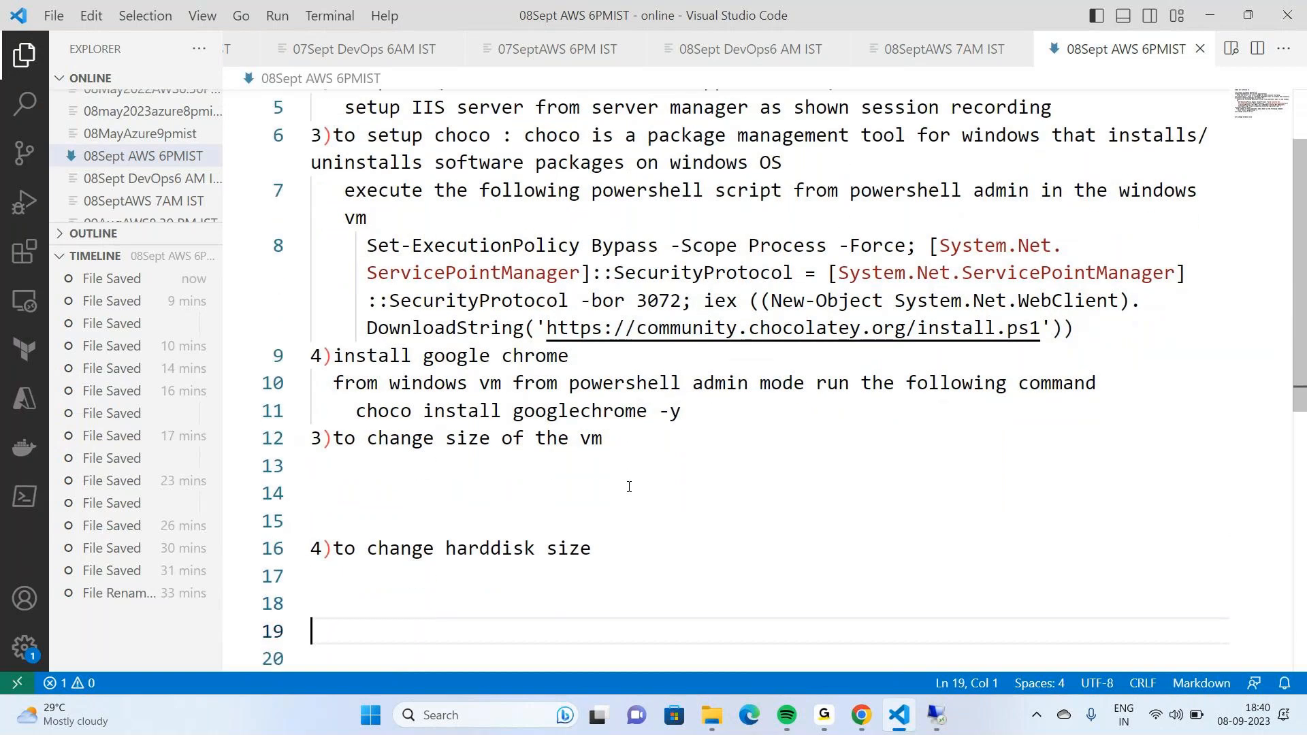
{"action": "key", "text": "Up"}
{"action": "key", "text": "Up"}
{"action": "key", "text": "Up"}
{"action": "key", "text": "Up"}
{"action": "key", "text": "Up"}
{"action": "key", "text": "Left"}
{"action": "key", "text": "Left"}
{"action": "key", "text": "Left"}
{"action": "key", "text": "Left"}
{"action": "key", "text": "Left"}
{"action": "key", "text": "Left"}
{"action": "key", "text": "Left"}
{"action": "key", "text": "Left"}
{"action": "key", "text": "Left"}
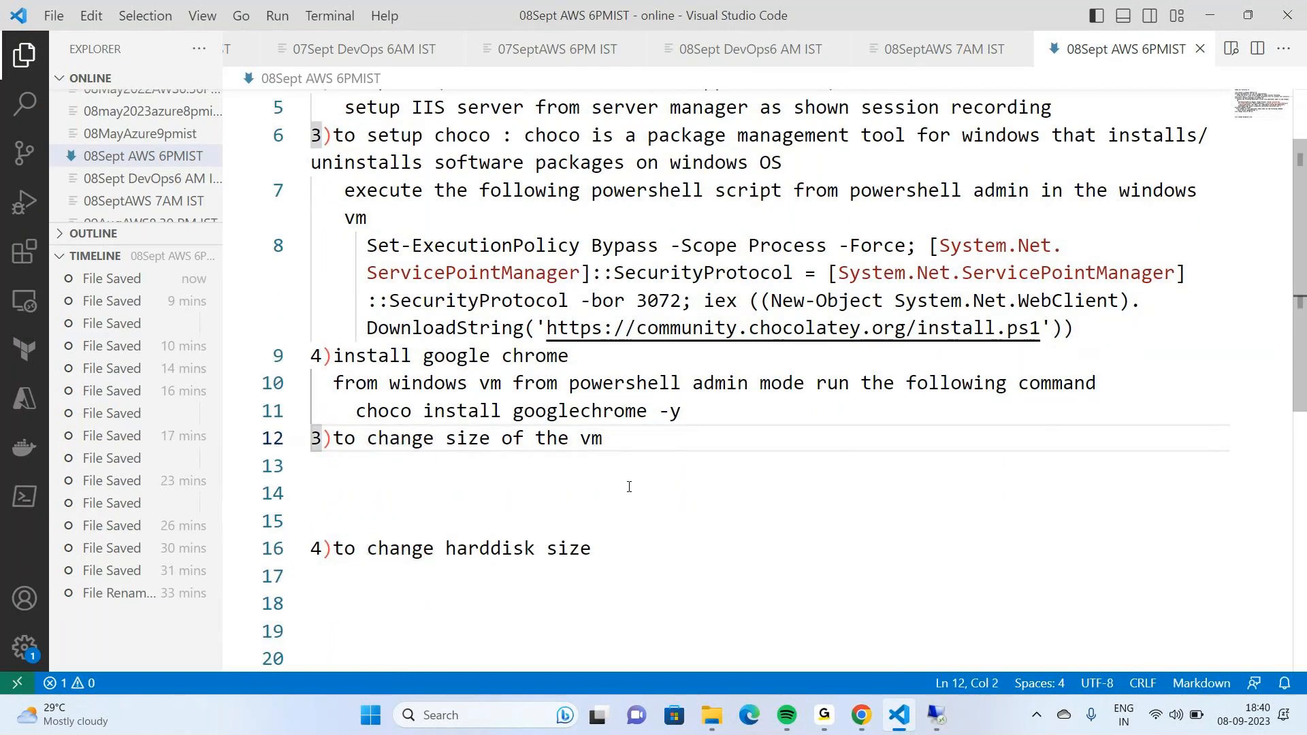
{"action": "key", "text": "BackSpace"}
{"action": "type", "text": "5"}
Renumber the harddisk size heading to 6)
{"action": "key", "text": "Down"}
{"action": "key", "text": "Down"}
{"action": "key", "text": "Down"}
{"action": "key", "text": "Down"}
{"action": "key", "text": "Down"}
{"action": "key", "text": "Down"}
{"action": "key", "text": "Up"}
{"action": "key", "text": "Up"}
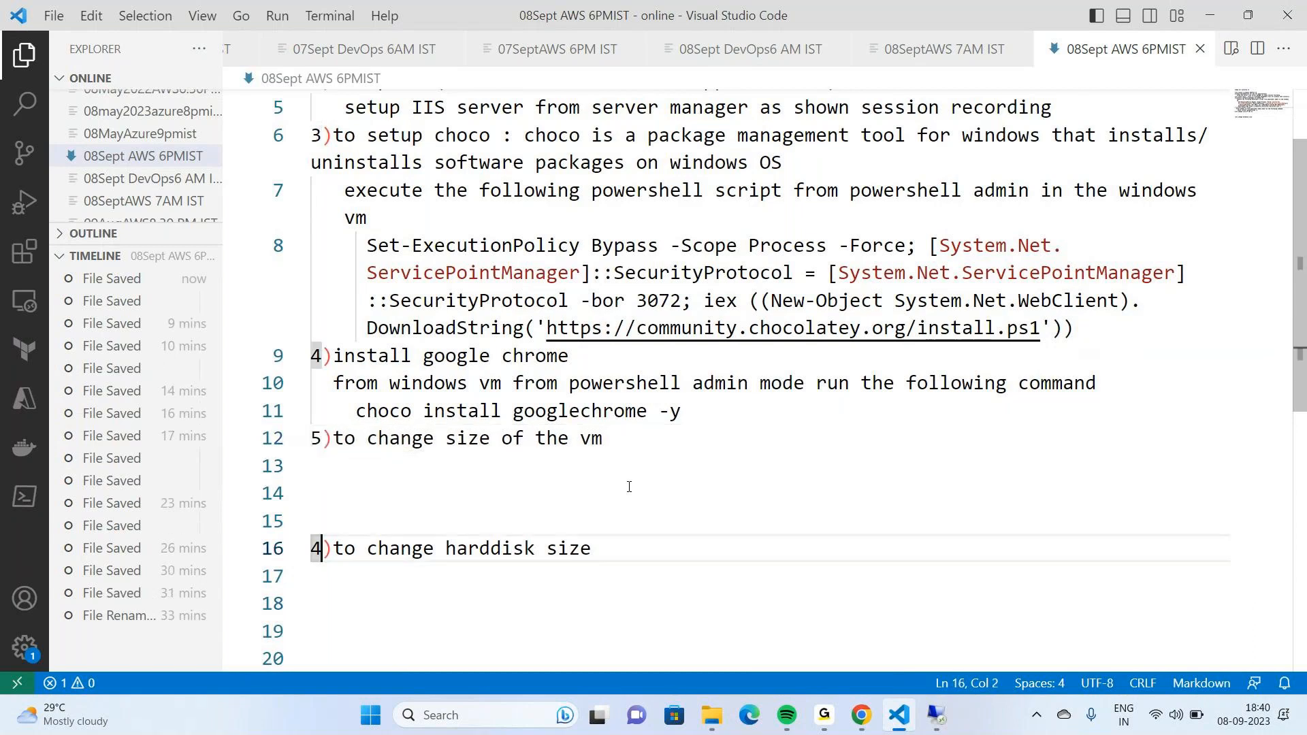
{"action": "key", "text": "BackSpace"}
{"action": "type", "text": "5"}
{"action": "key", "text": "BackSpace"}
{"action": "type", "text": "6"}
{"action": "key", "text": "Down"}
{"action": "key", "text": "Down"}
{"action": "key", "text": "Up"}
{"action": "key", "text": "Up"}
{"action": "key", "text": "Up"}
{"action": "key", "text": "Up"}
{"action": "key", "text": "Up"}
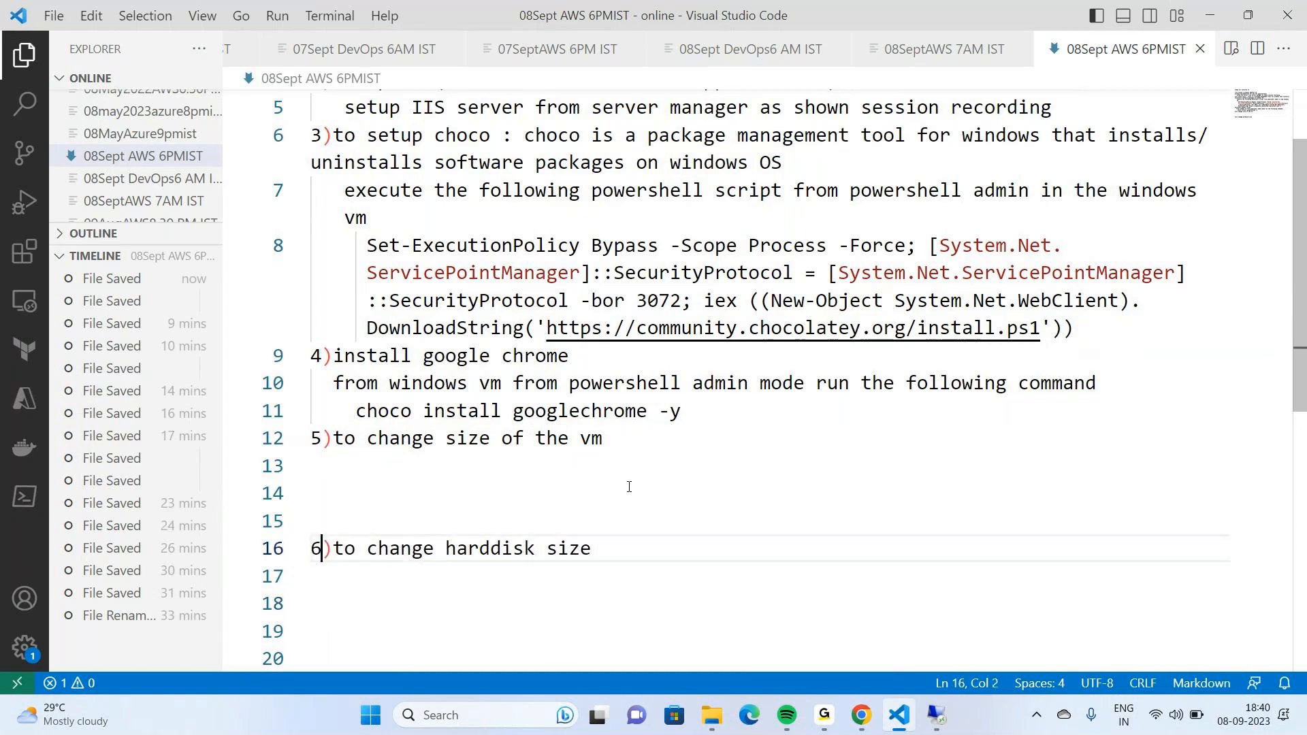
Under step 5, note 'stop the vm first' and 'actions->instance settings->change instance type'
{"action": "type", "text": "sto"}
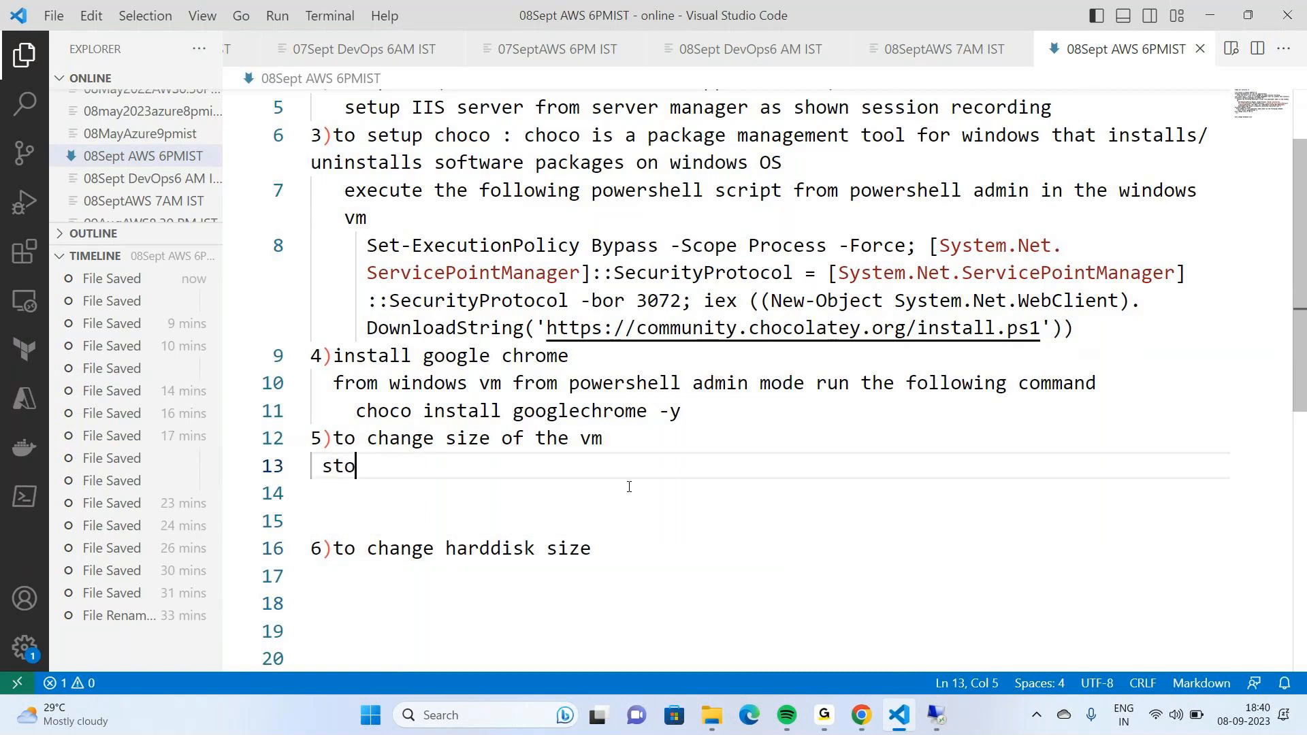
{"action": "type", "text": "p the vm first"}
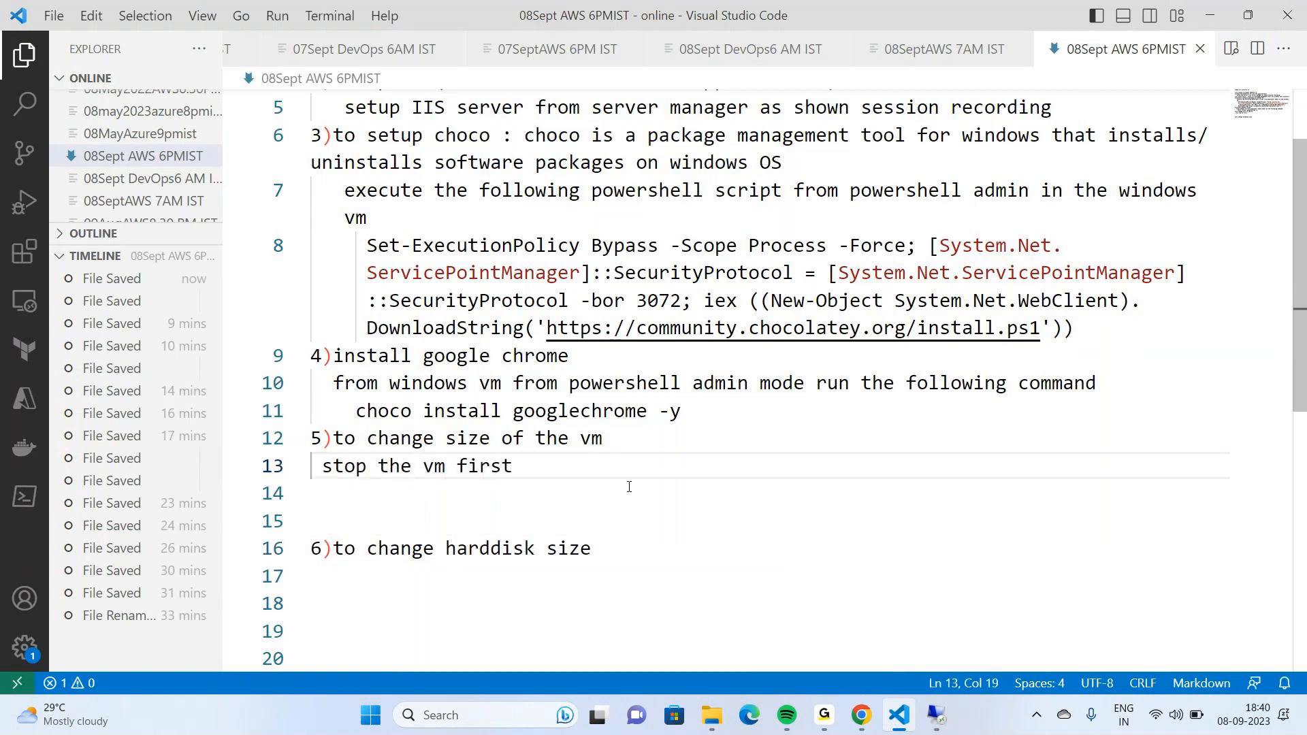
{"action": "key", "text": "Return"}
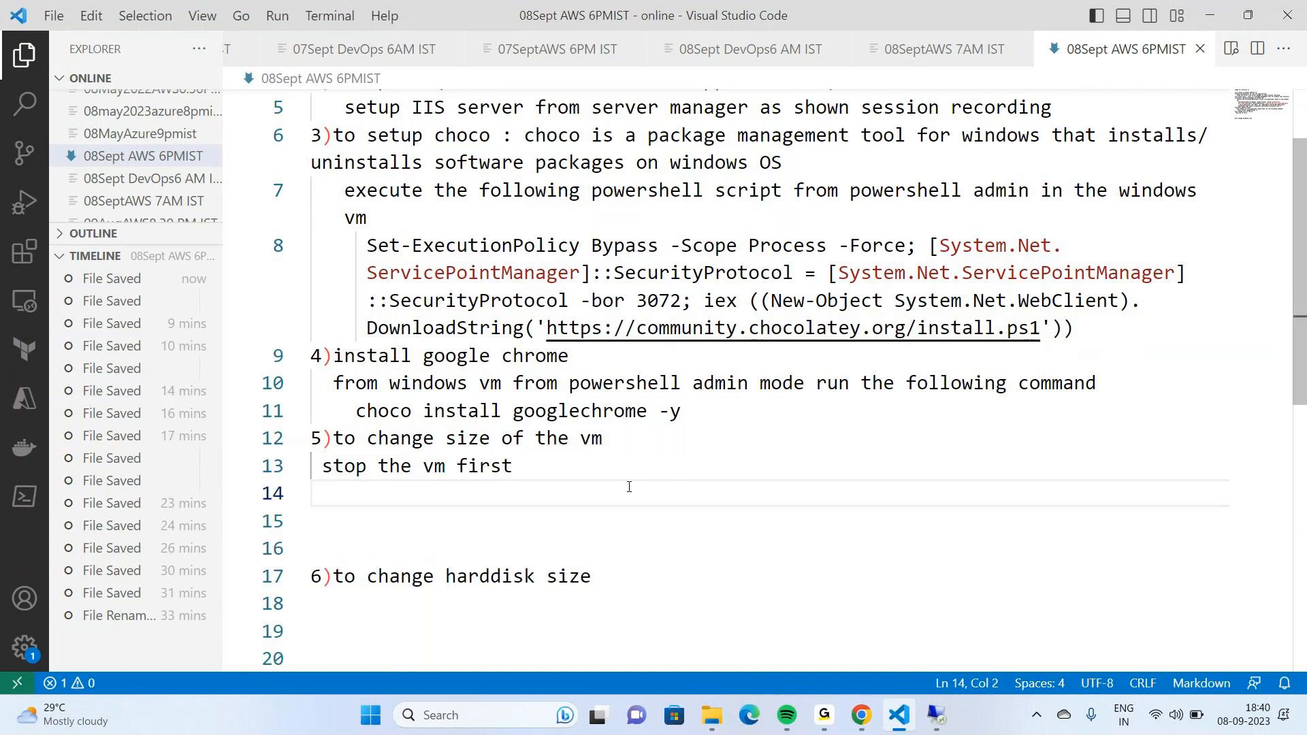
{"action": "type", "text": "actions-insta"}
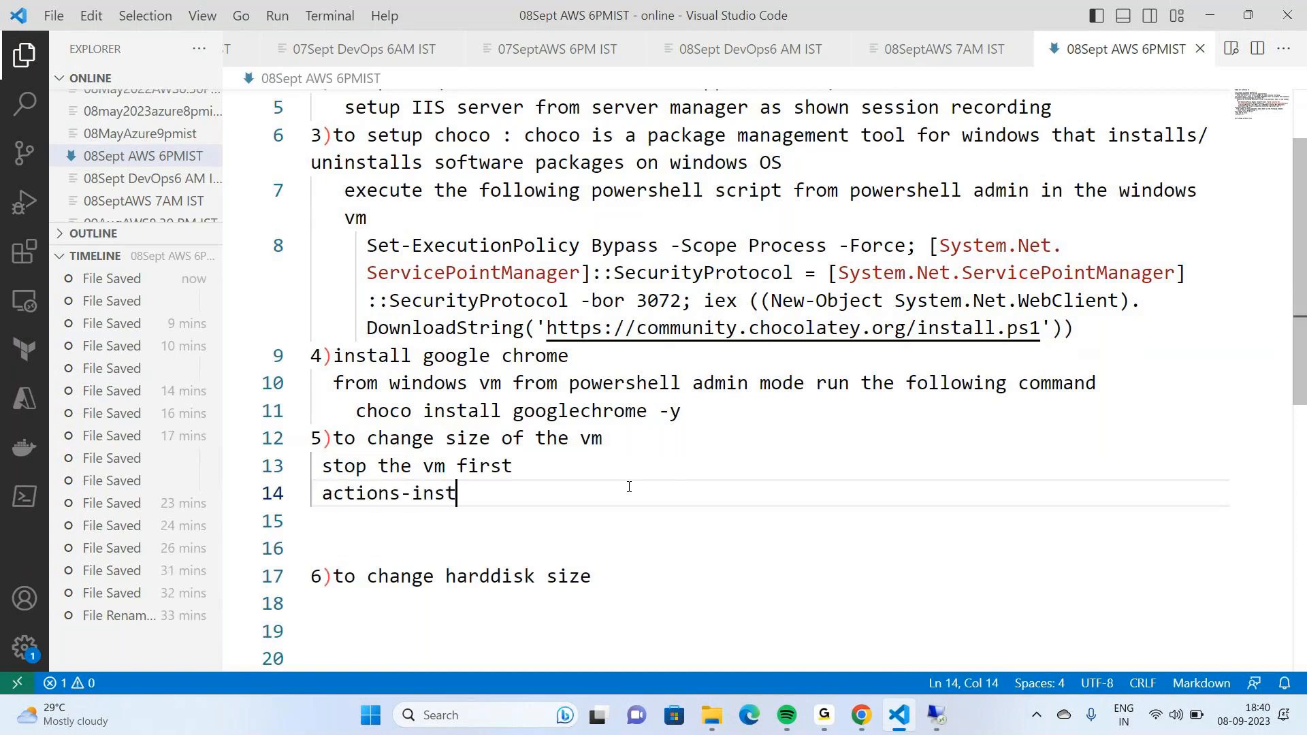
{"action": "key", "text": "BackSpace"}
{"action": "key", "text": "BackSpace"}
{"action": "key", "text": "BackSpace"}
{"action": "key", "text": "BackSpace"}
{"action": "key", "text": "BackSpace"}
{"action": "type", "text": ">ins"}
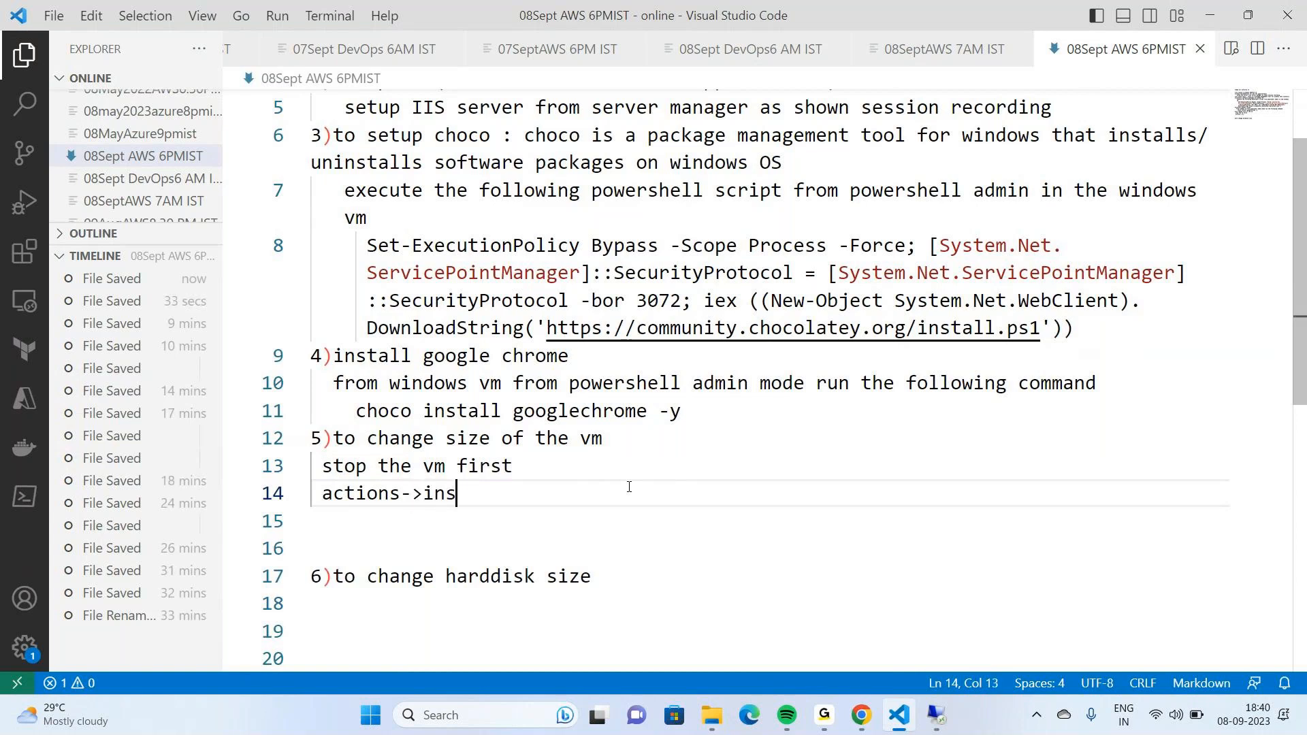
{"action": "type", "text": "tance setting"}
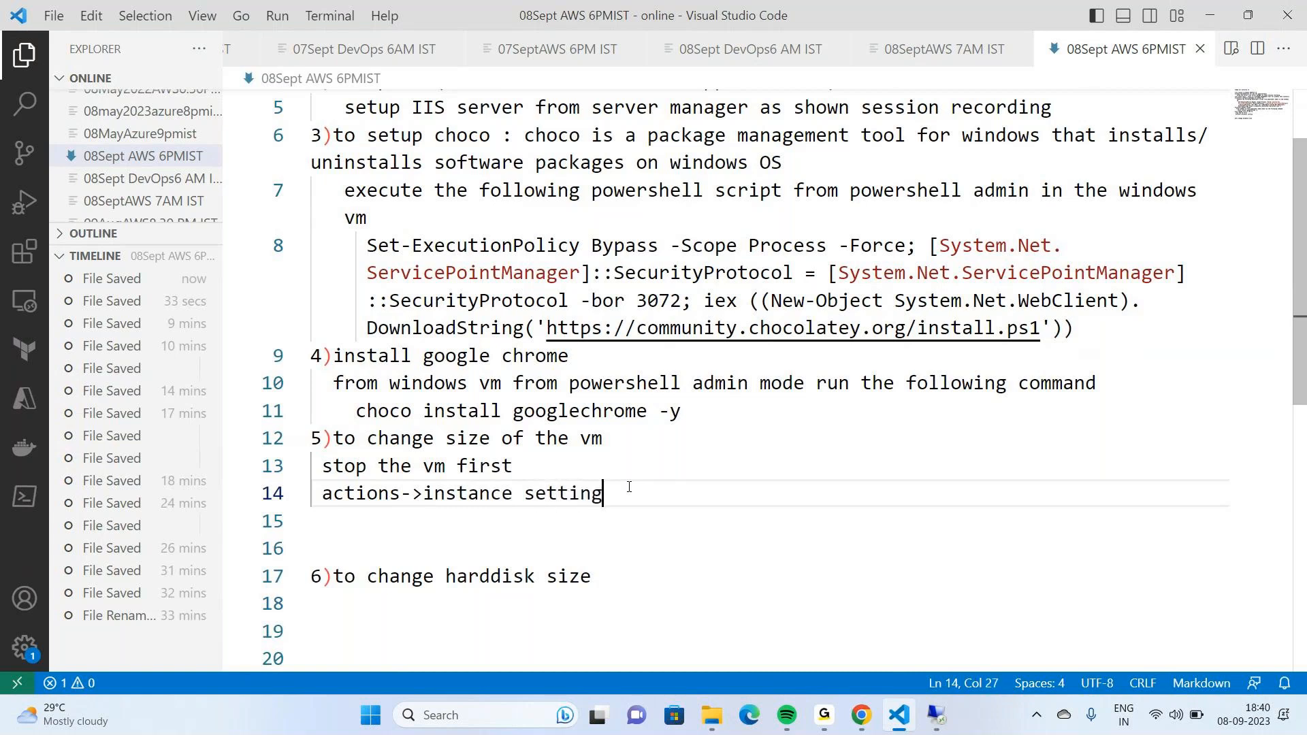
{"action": "type", "text": "s->change instanc"}
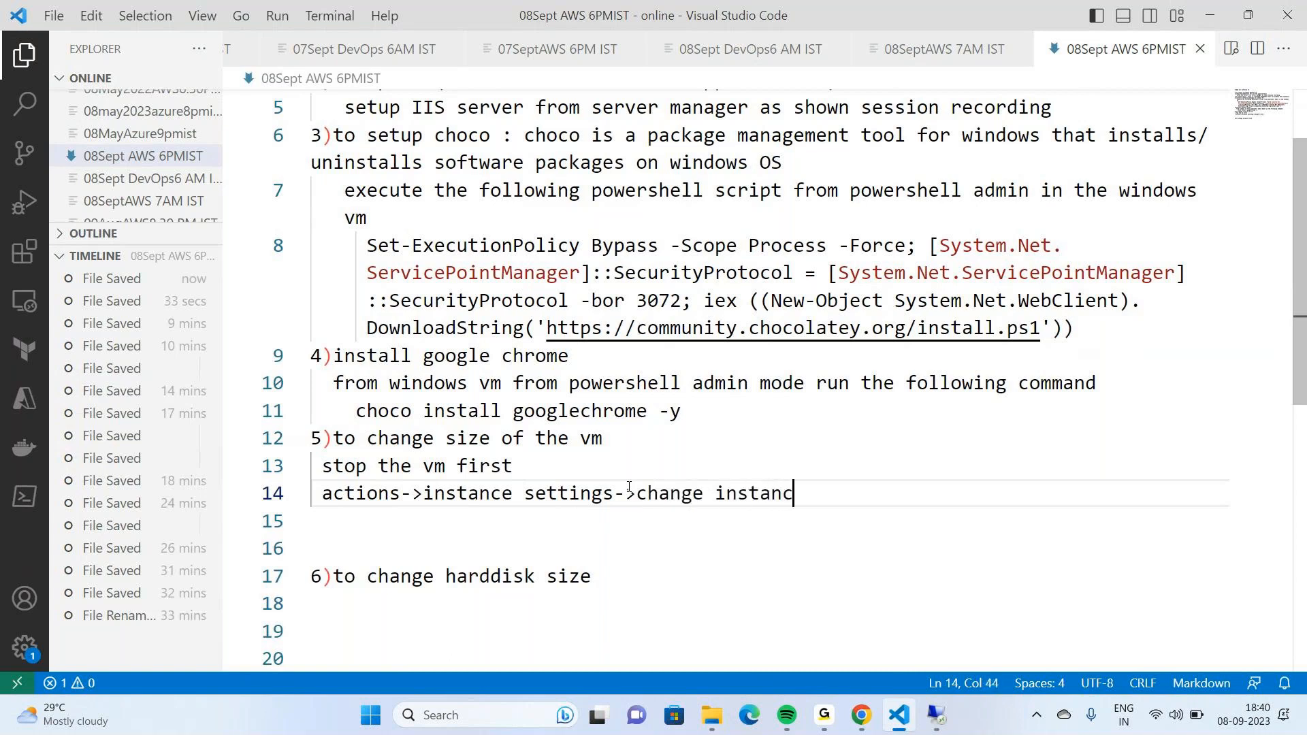
{"action": "type", "text": "e type"}
{"action": "key", "text": "Down"}
{"action": "key", "text": "Down"}
{"action": "key", "text": "Down"}
{"action": "key", "text": "Down"}
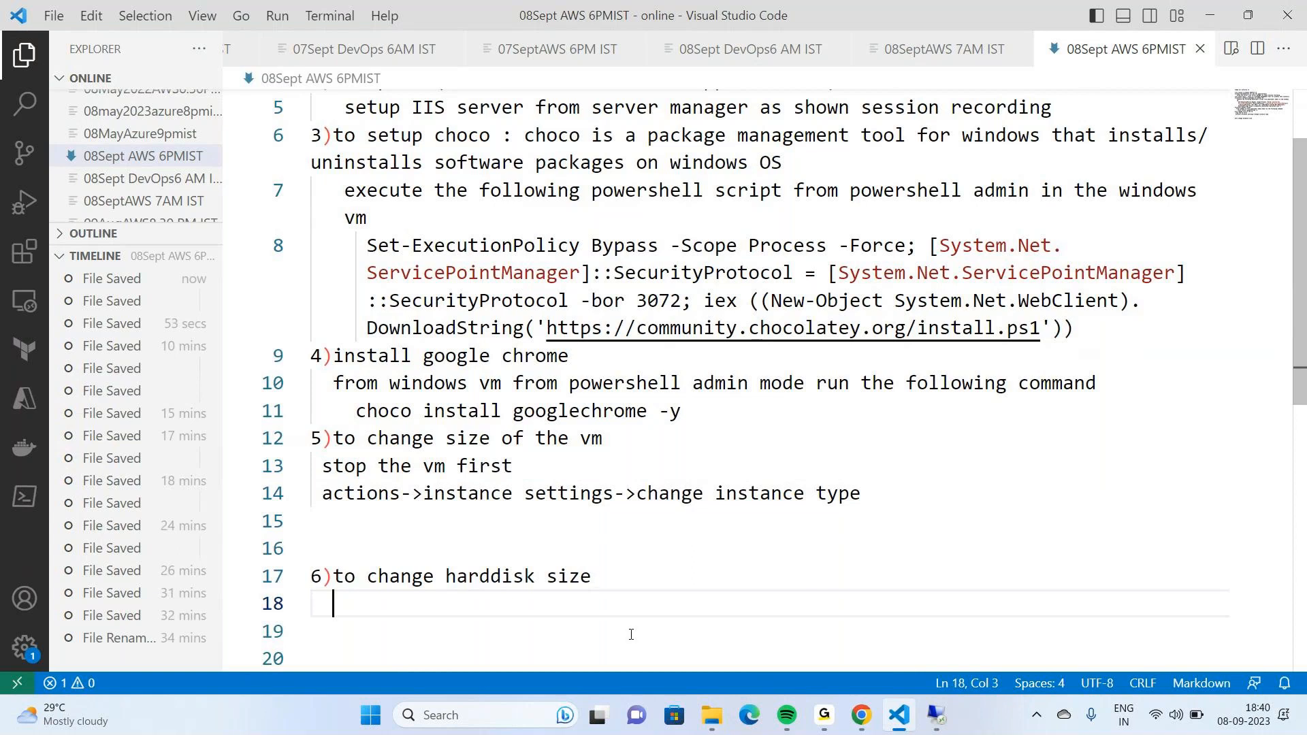
Return to the EC2 instances page and select only the windowsvm instance
{"action": "mouse_move", "coordinate": [937, 716]}
{"action": "mouse_move", "coordinate": [864, 716]}
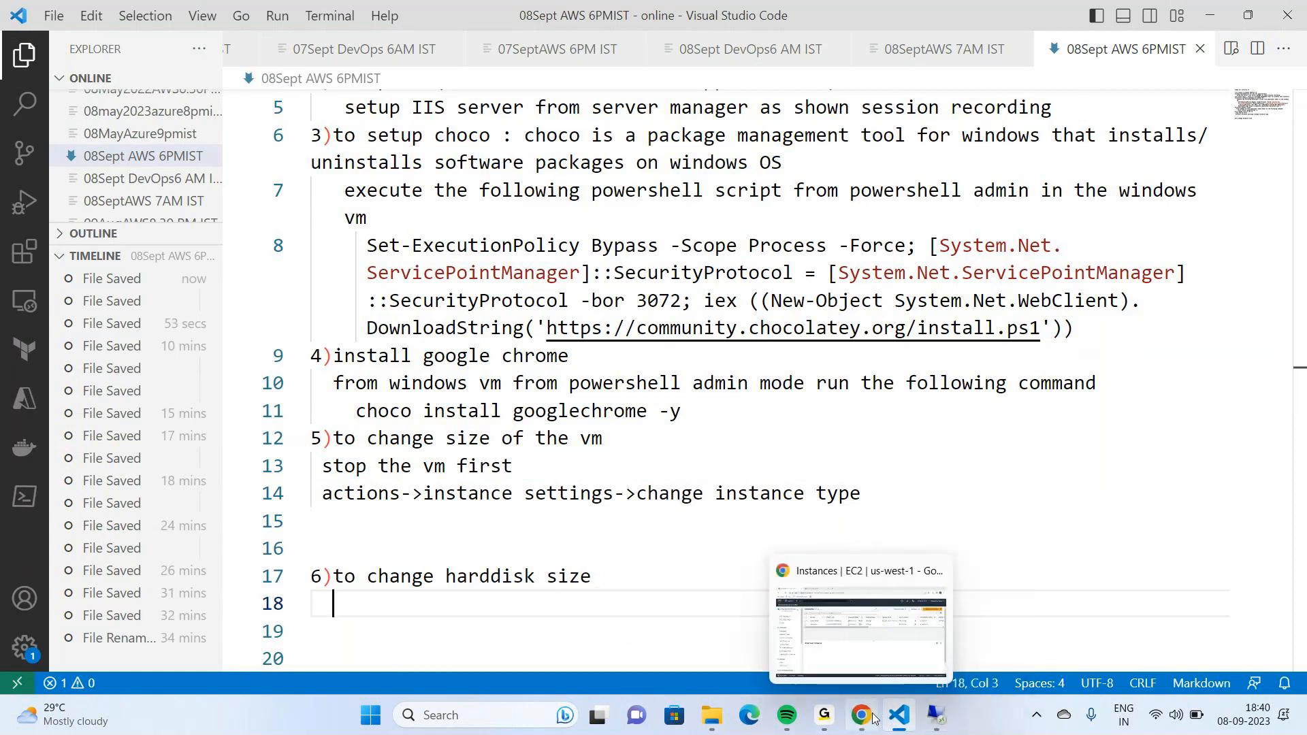
{"action": "left_click", "coordinate": [861, 716]}
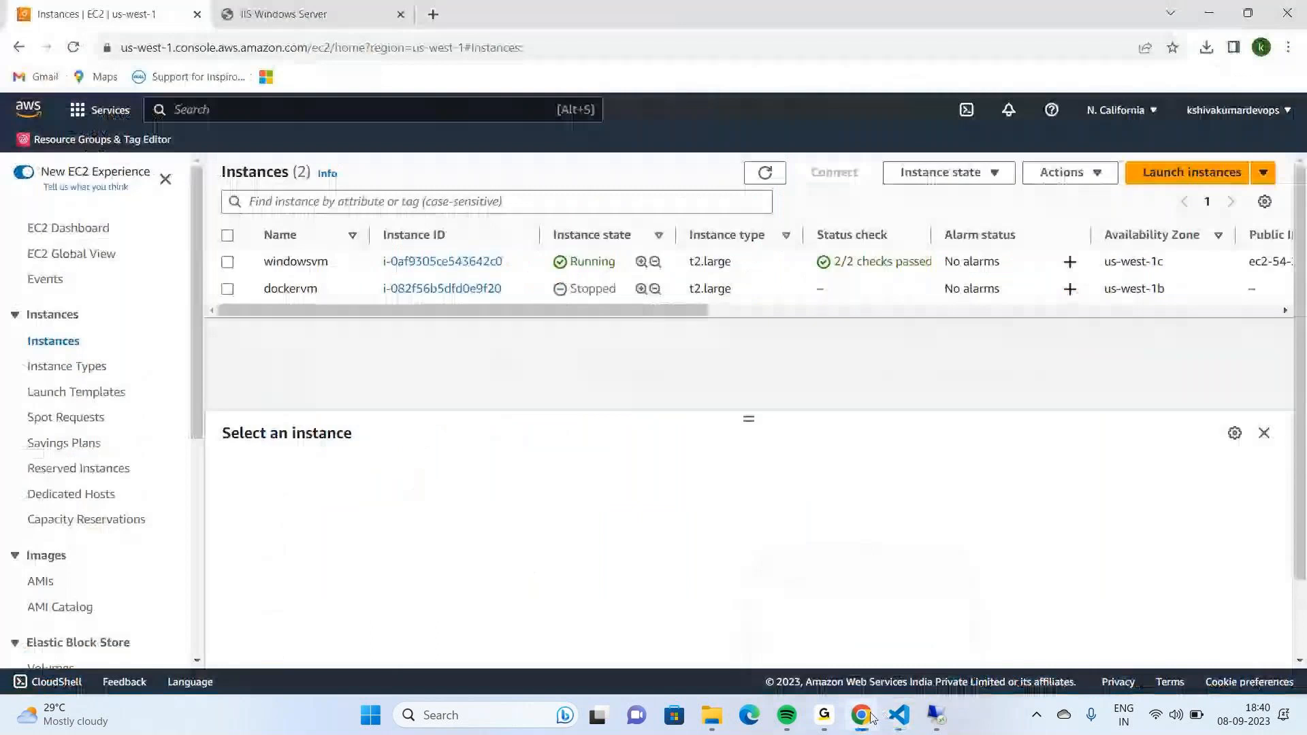
{"action": "left_click", "coordinate": [228, 291]}
{"action": "left_click", "coordinate": [229, 266]}
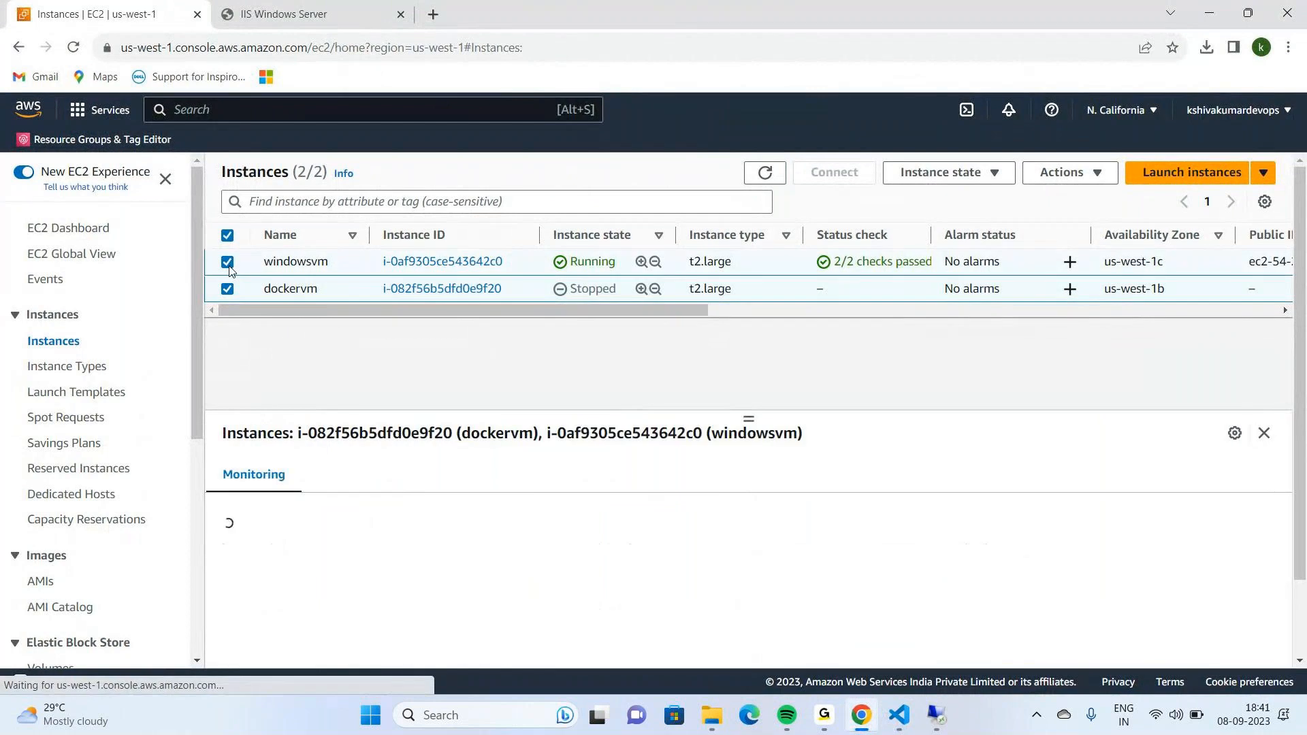
{"action": "left_click", "coordinate": [229, 290]}
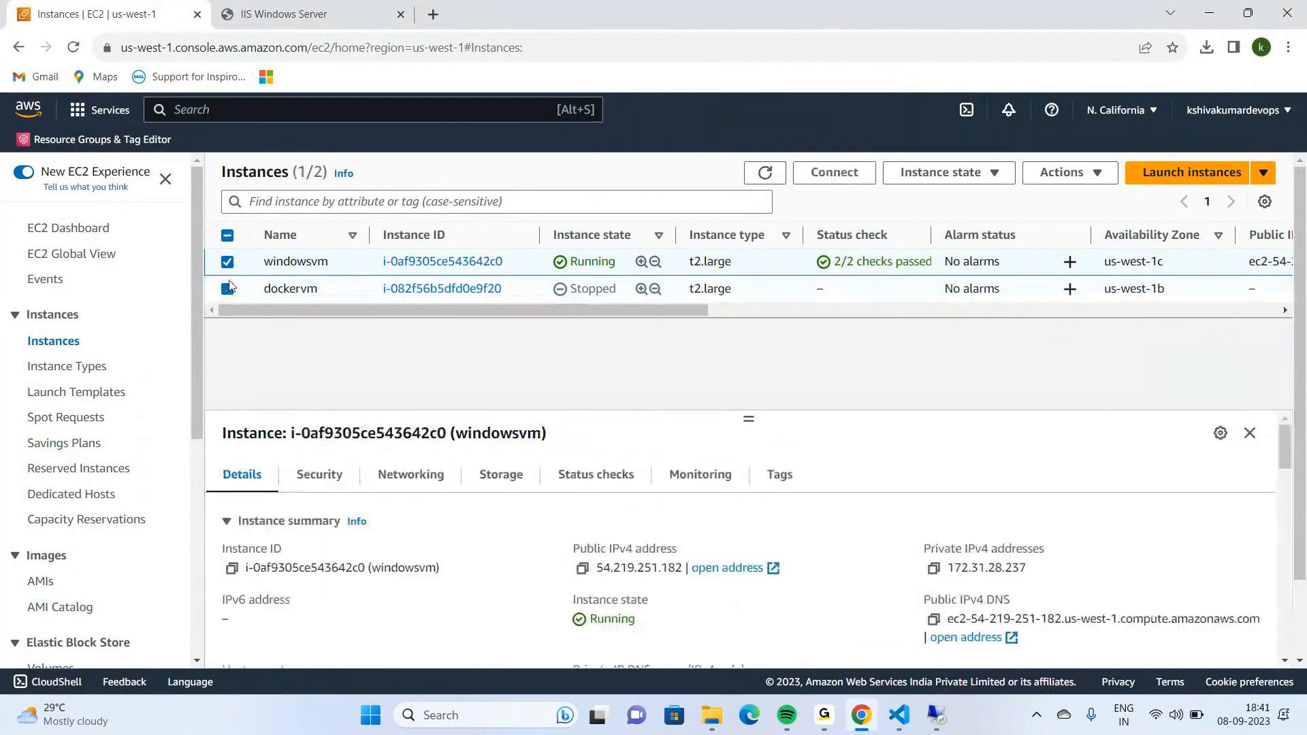
{"action": "scroll", "coordinate": [629, 388], "scroll_direction": "down", "scroll_amount": 1}
{"action": "scroll", "coordinate": [632, 391], "scroll_direction": "up", "scroll_amount": 2}
{"action": "scroll", "coordinate": [78, 476], "scroll_direction": "down", "scroll_amount": 3}
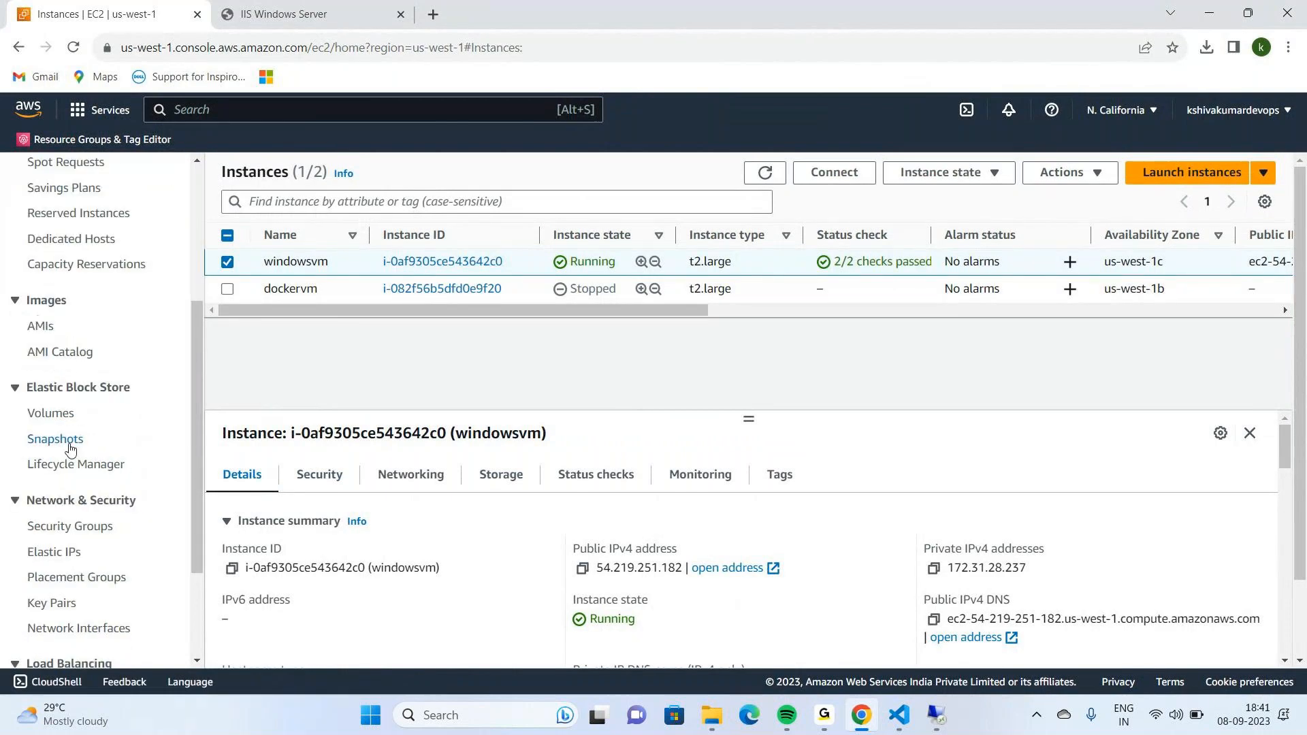
In EC2 Volumes, select the 30 GiB volume and start Modify volume
{"action": "left_click", "coordinate": [66, 413]}
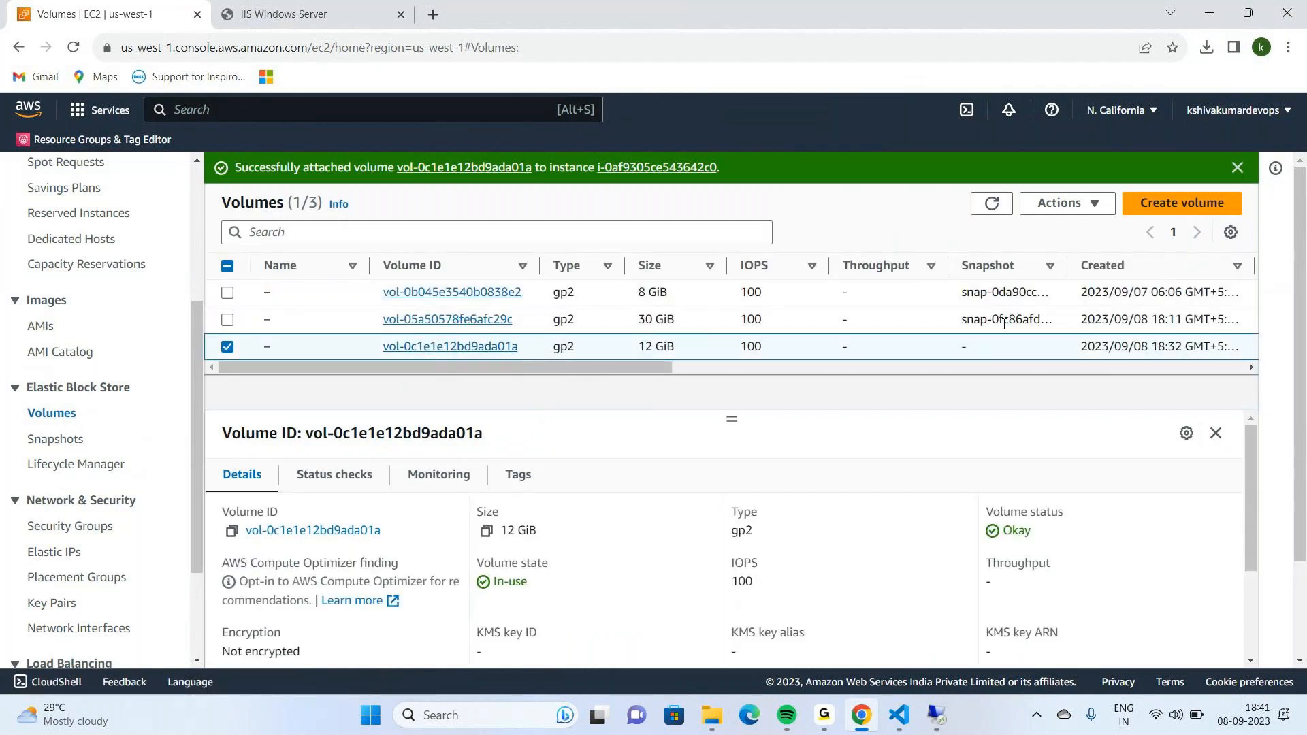
{"action": "left_click", "coordinate": [227, 319]}
{"action": "left_click", "coordinate": [228, 347]}
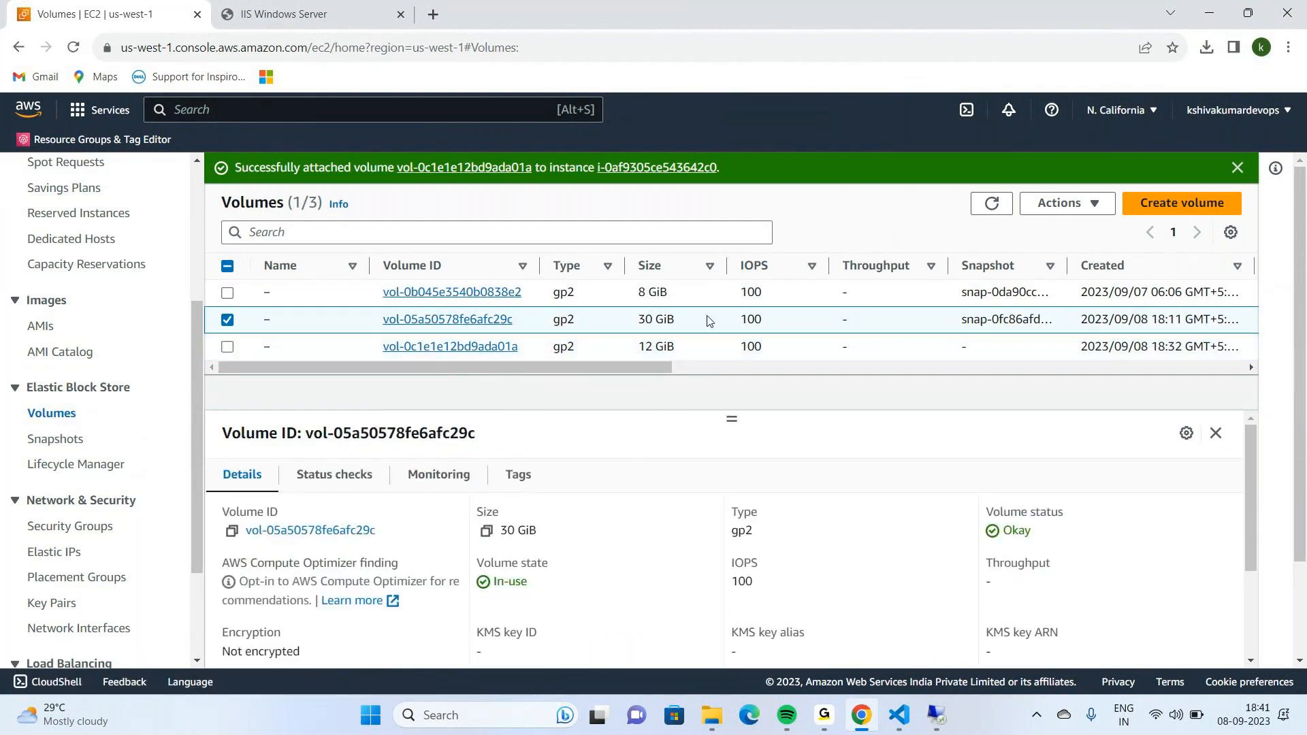
{"action": "left_click", "coordinate": [1096, 204]}
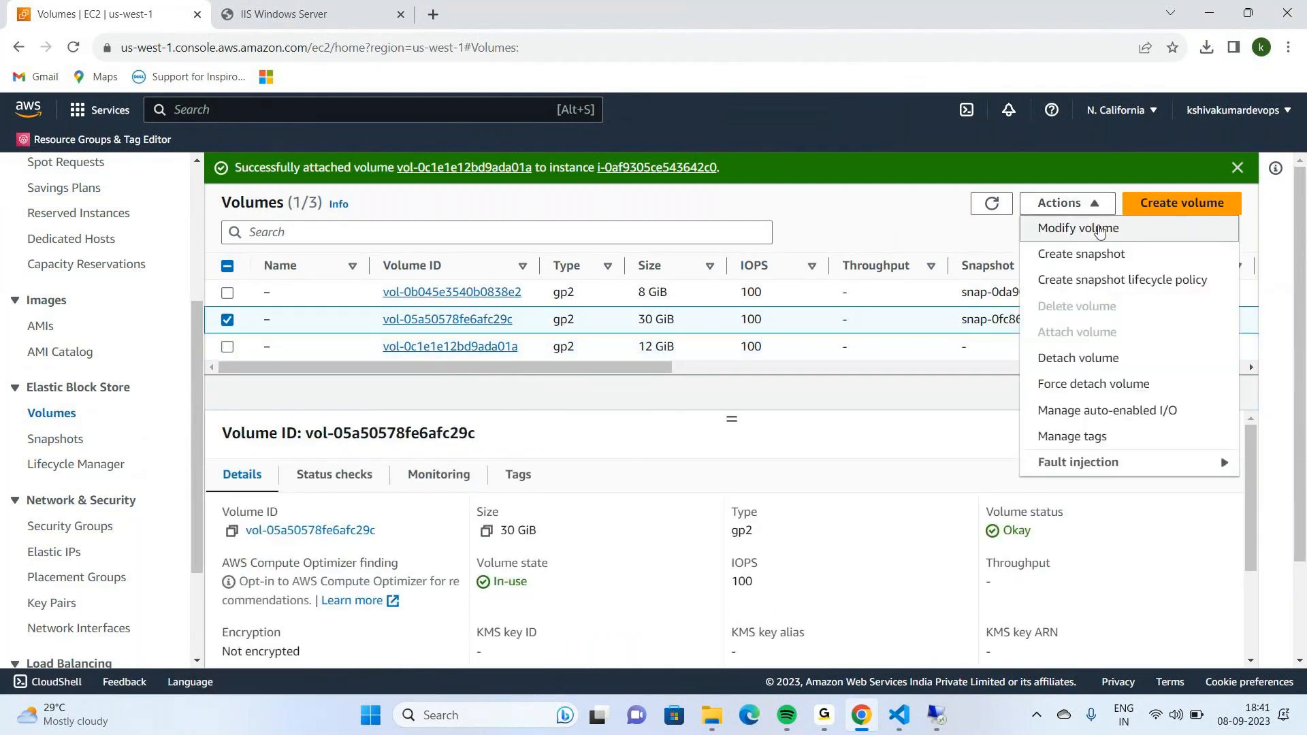
{"action": "left_click", "coordinate": [1098, 230]}
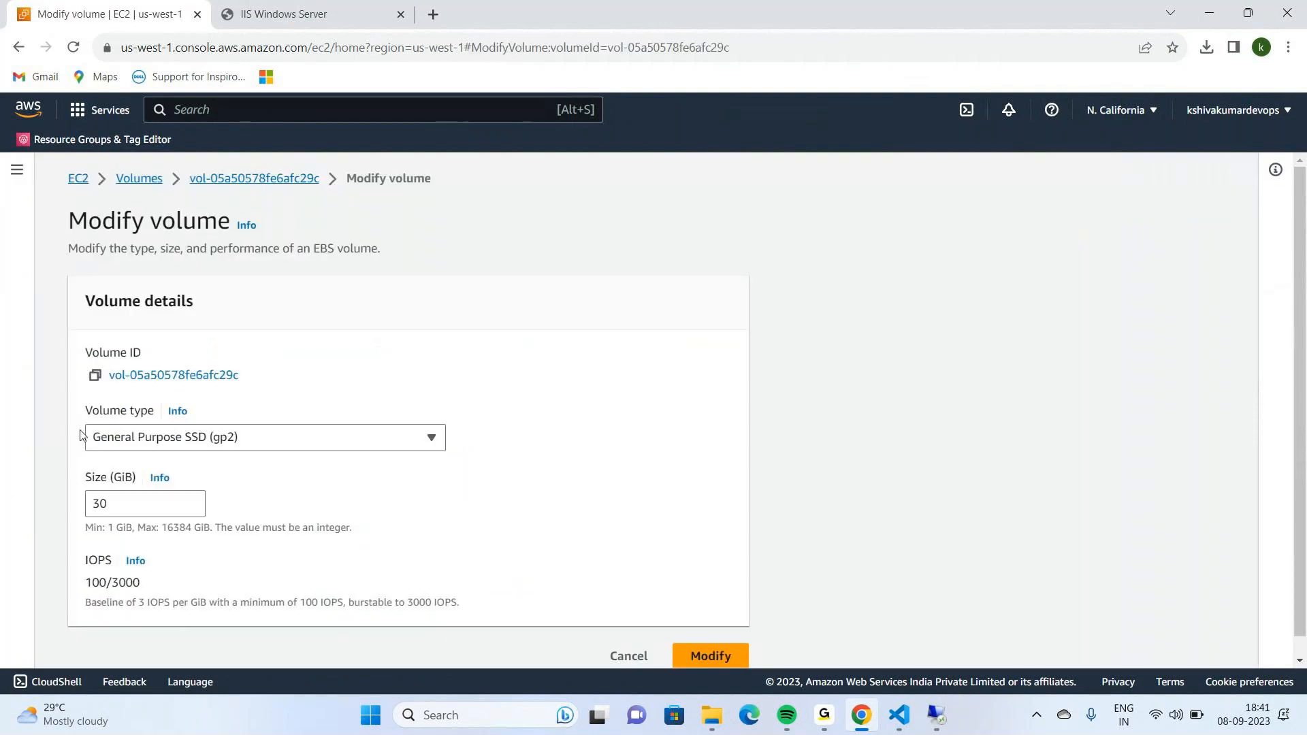
Set the volume size to 31 GiB, apply the change, and refresh the volumes list
{"action": "left_click", "coordinate": [132, 505]}
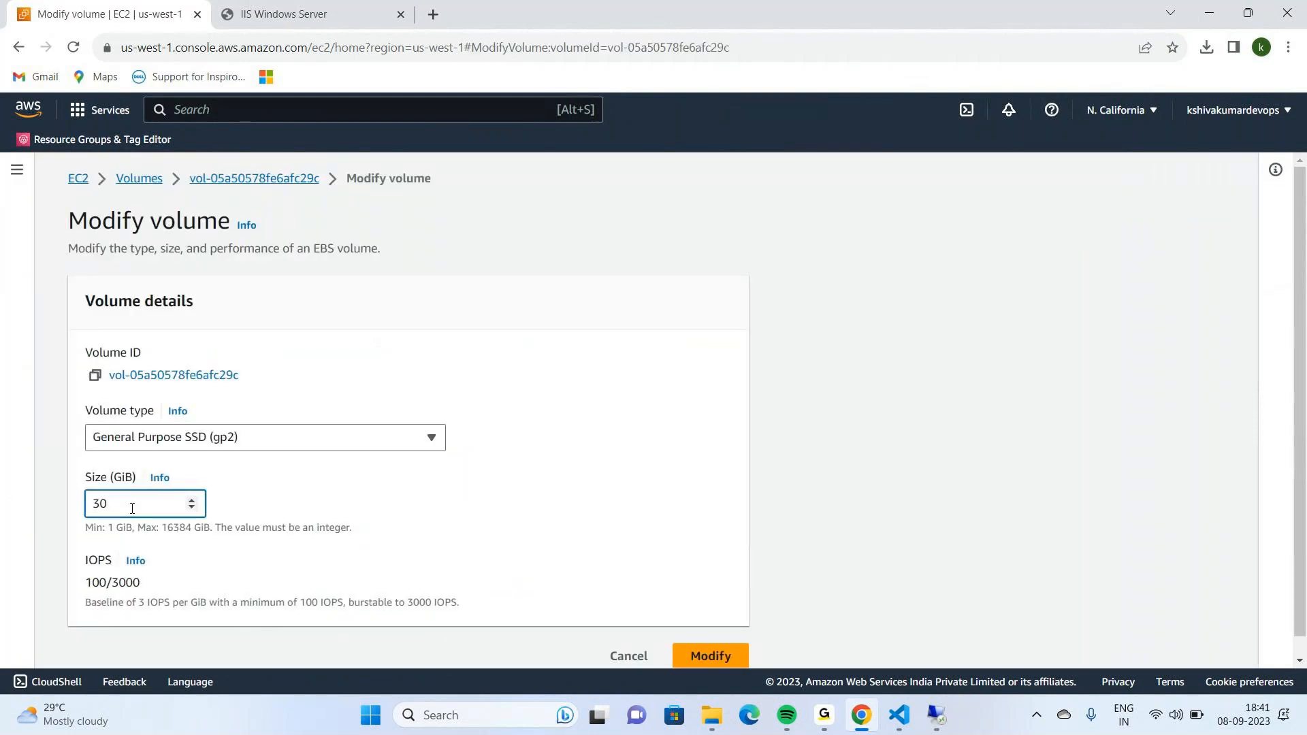
{"action": "key", "text": "Left"}
{"action": "key", "text": "BackSpace"}
{"action": "key", "text": "Delete"}
{"action": "type", "text": "31"}
{"action": "left_click", "coordinate": [720, 660]}
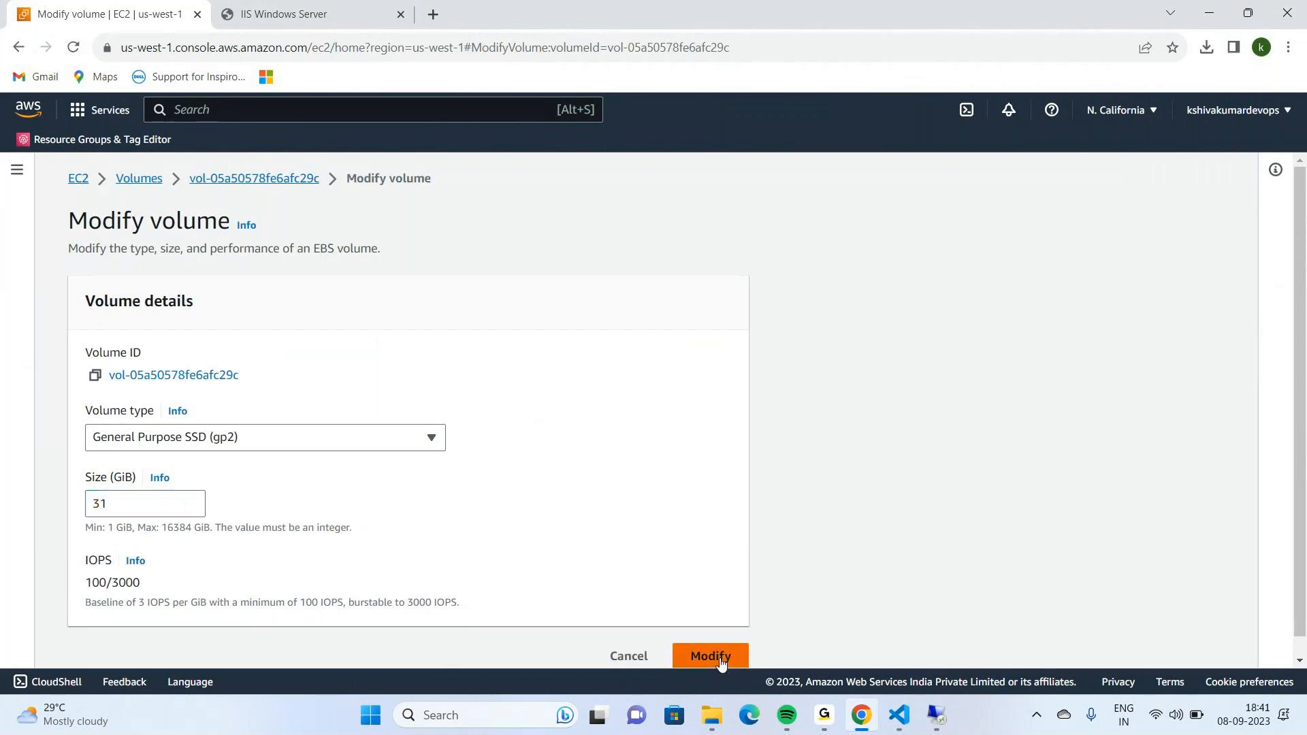
{"action": "left_click", "coordinate": [883, 562]}
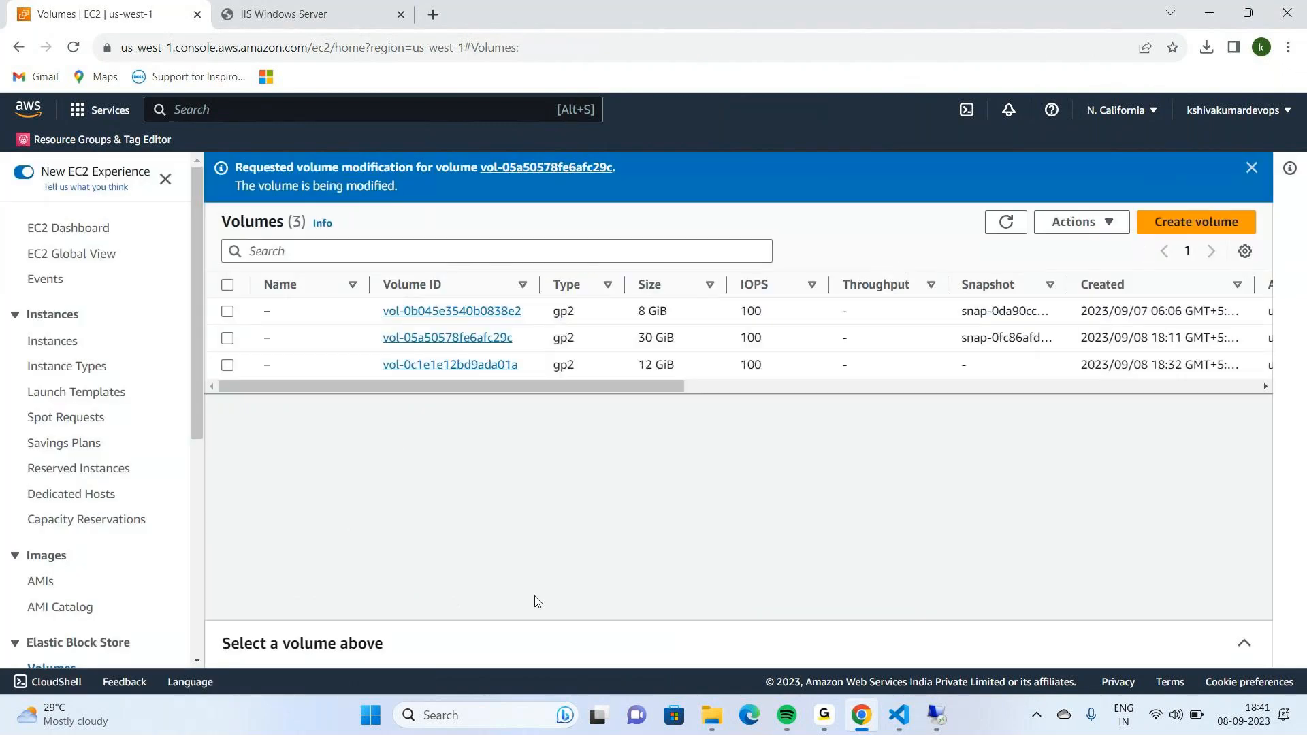
{"action": "left_click", "coordinate": [1016, 225]}
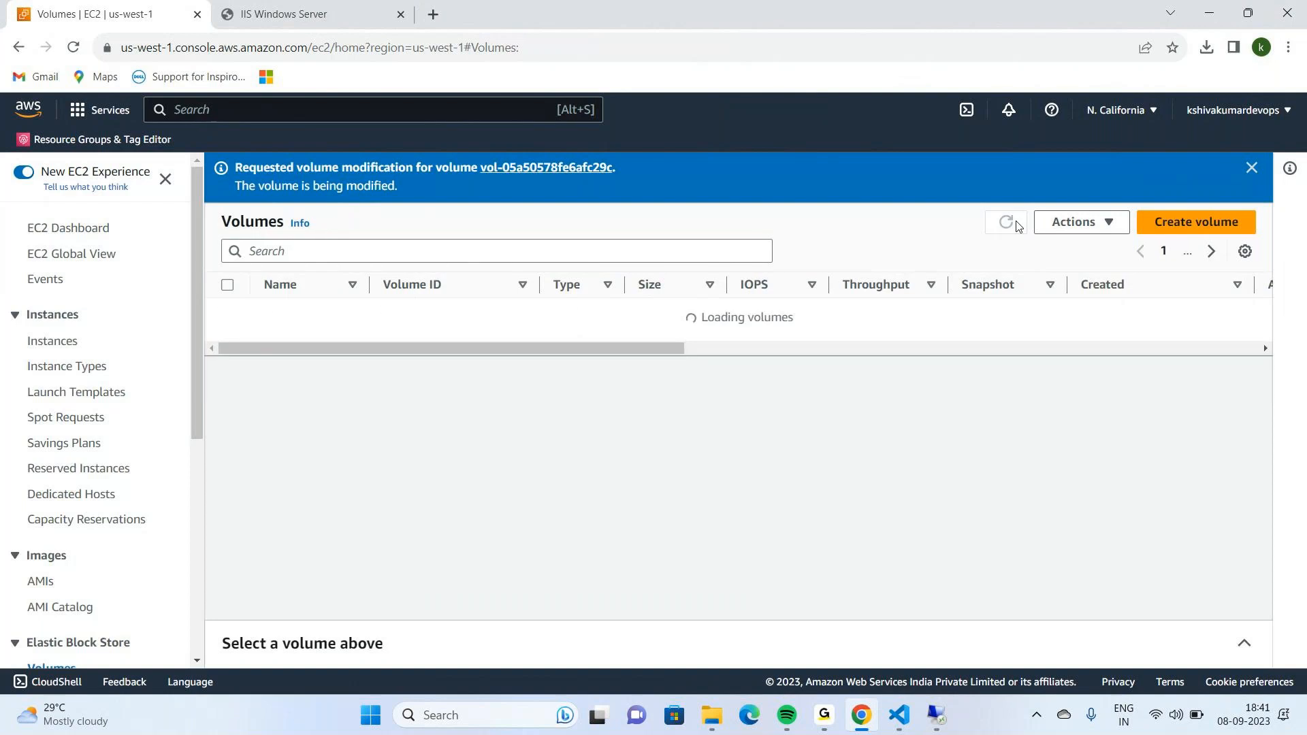
{"action": "left_click", "coordinate": [939, 713]}
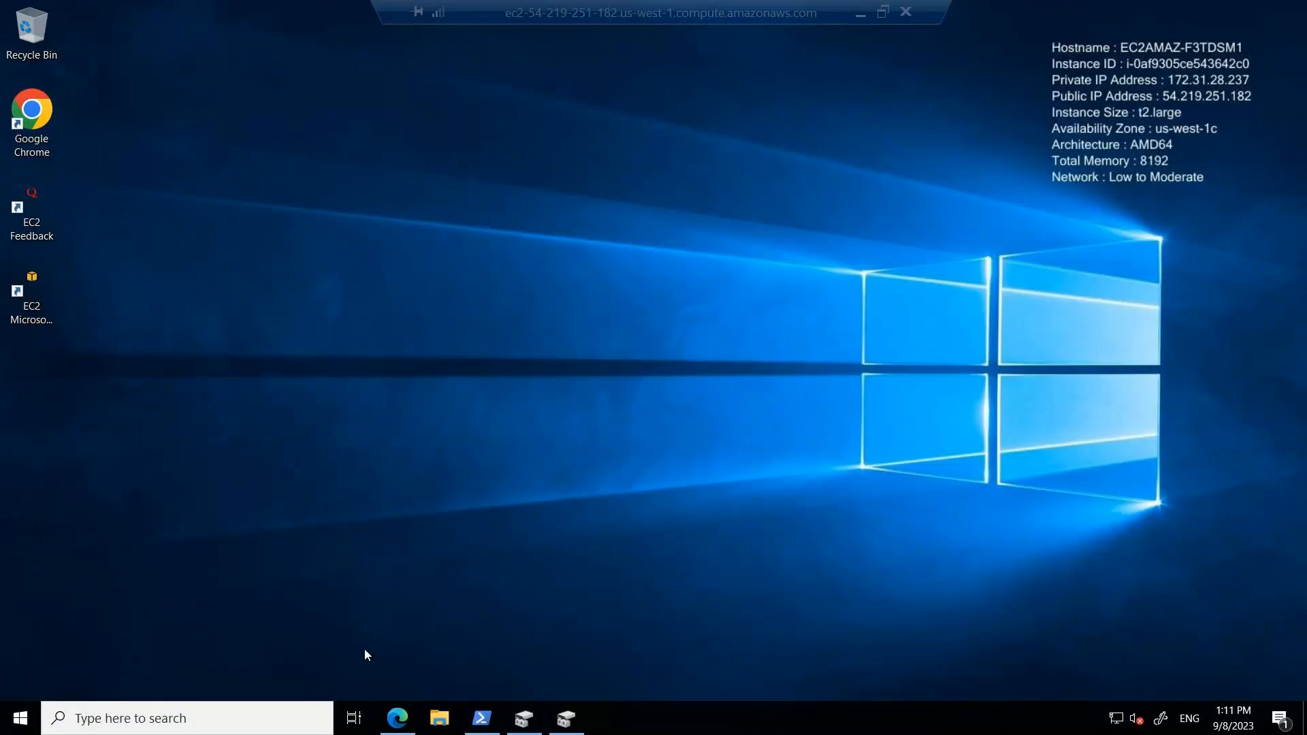
Search 'diskm' on the remote server and open Disk Management
{"action": "left_click", "coordinate": [247, 713]}
{"action": "type", "text": "dsk"}
{"action": "key", "text": "BackSpace"}
{"action": "key", "text": "BackSpace"}
{"action": "type", "text": "iskm"}
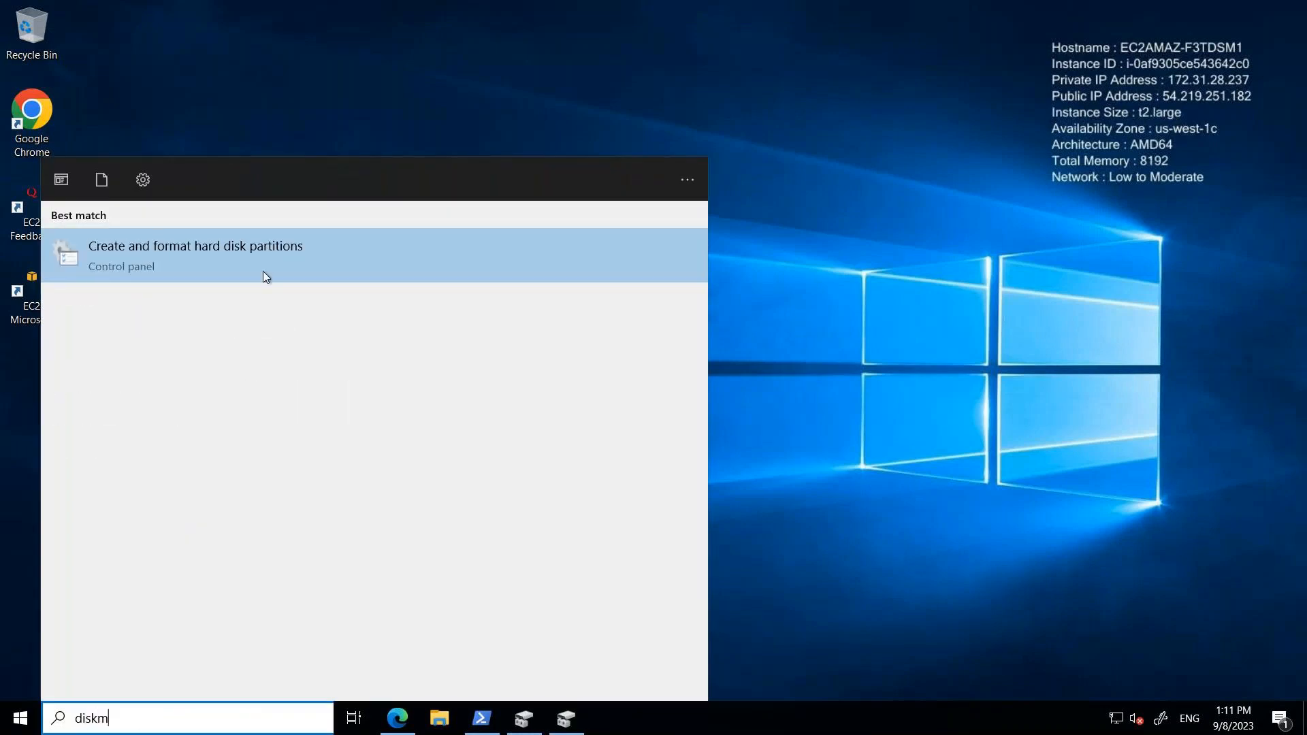
{"action": "left_click", "coordinate": [264, 259]}
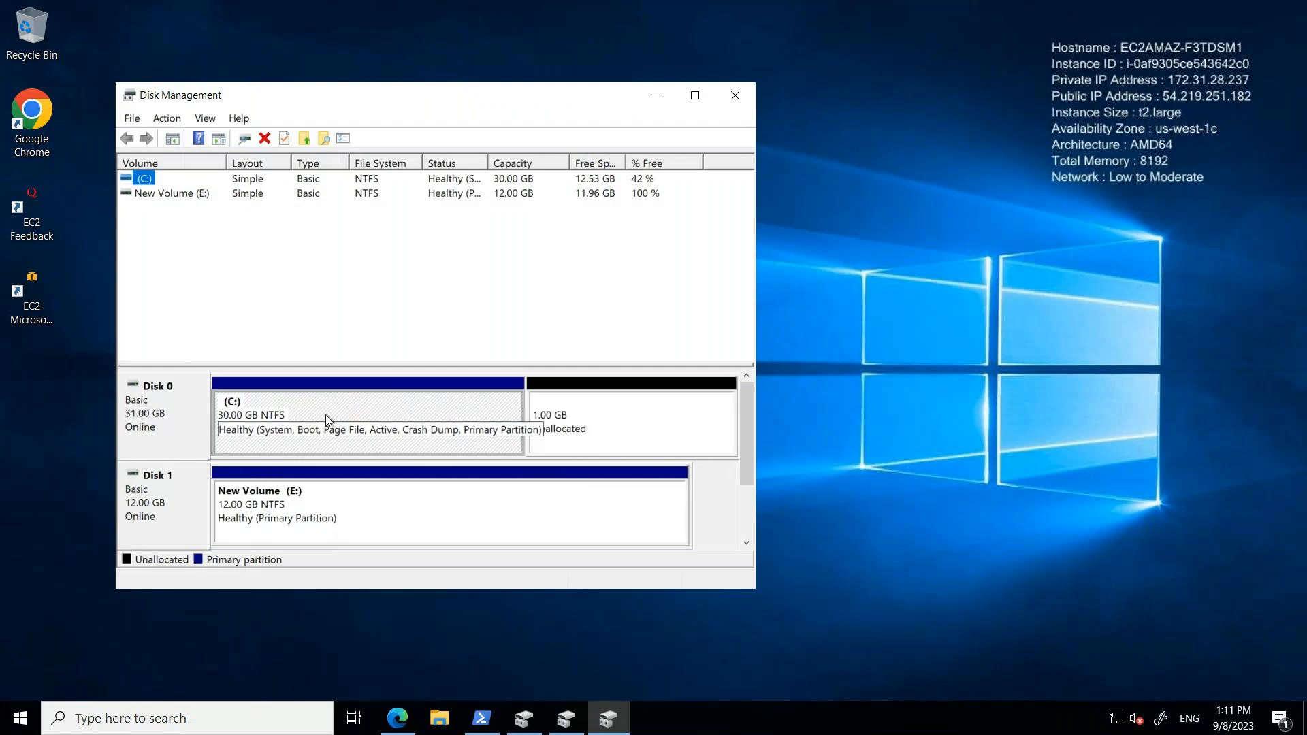
Create a 1023 MB NTFS New Volume D: on Disk 0's unallocated space, then minimize Disk Management
{"action": "right_click", "coordinate": [601, 420]}
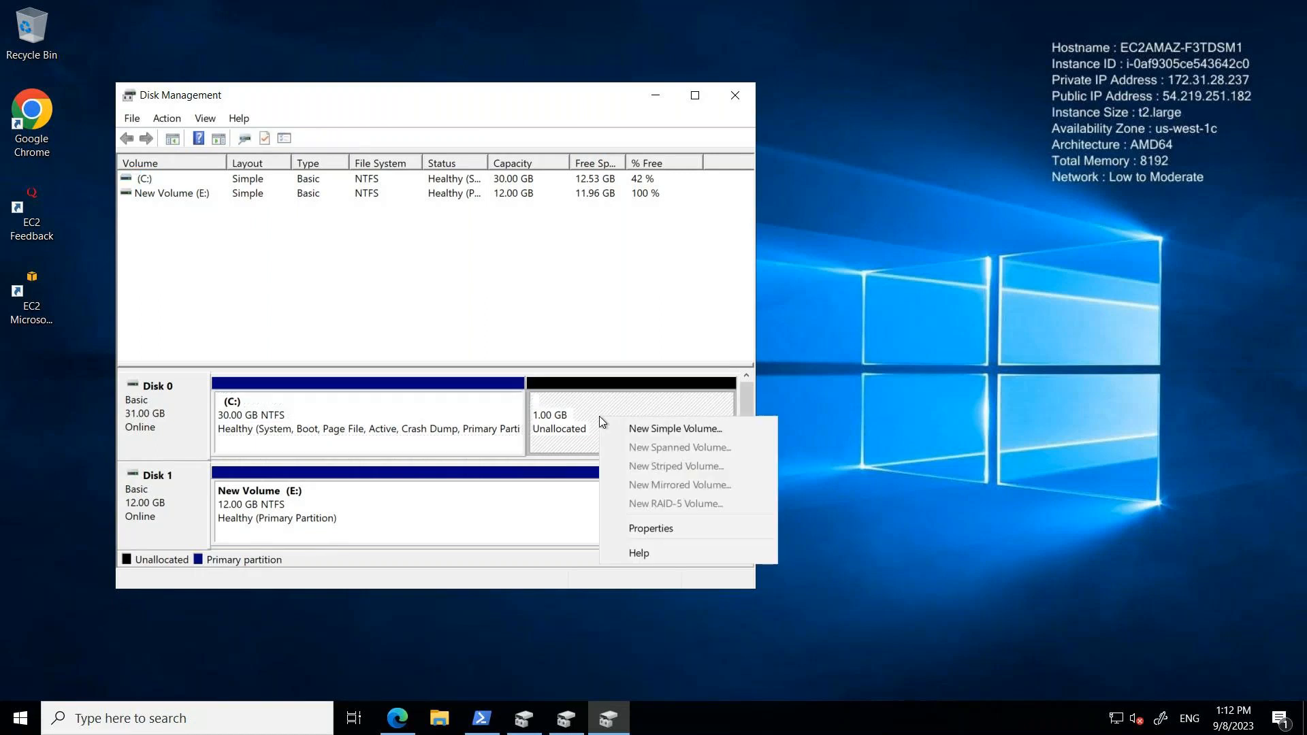
{"action": "left_click", "coordinate": [640, 427]}
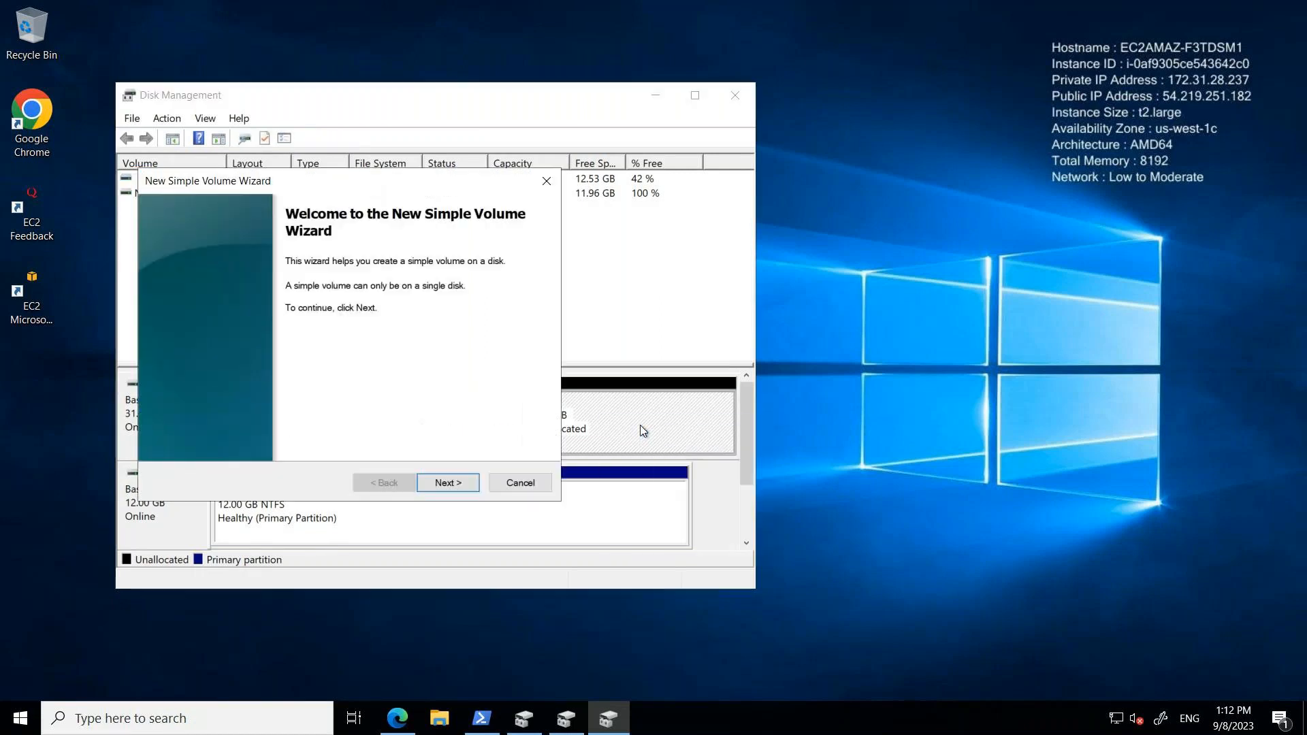
{"action": "left_click", "coordinate": [449, 485]}
{"action": "left_click", "coordinate": [453, 485]}
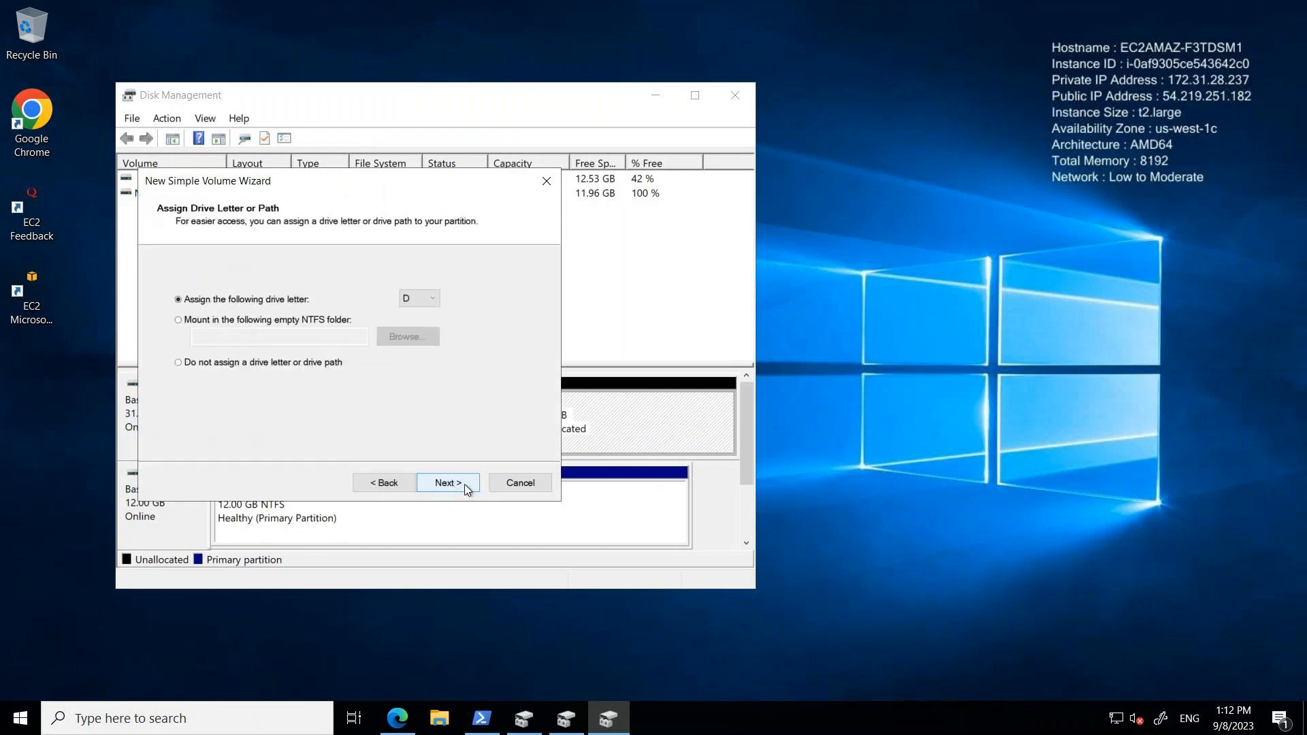
{"action": "left_click", "coordinate": [449, 484]}
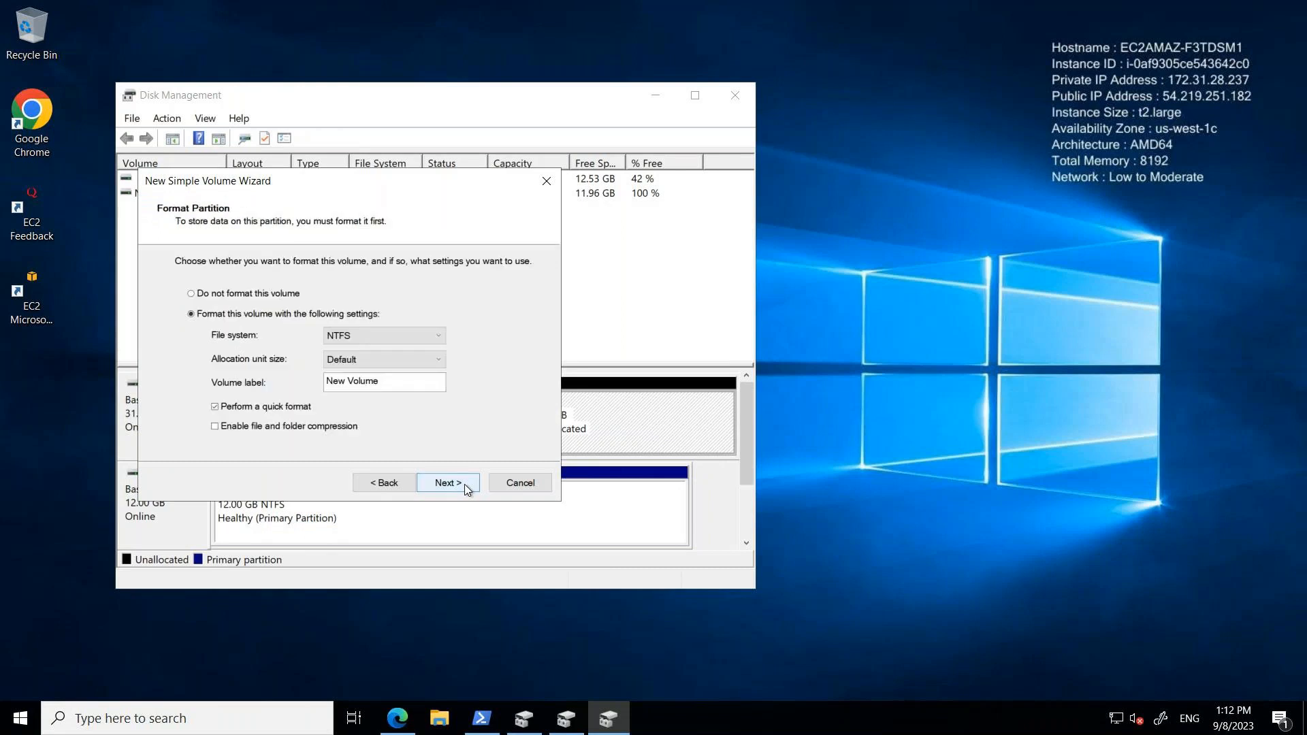
{"action": "left_click", "coordinate": [458, 484]}
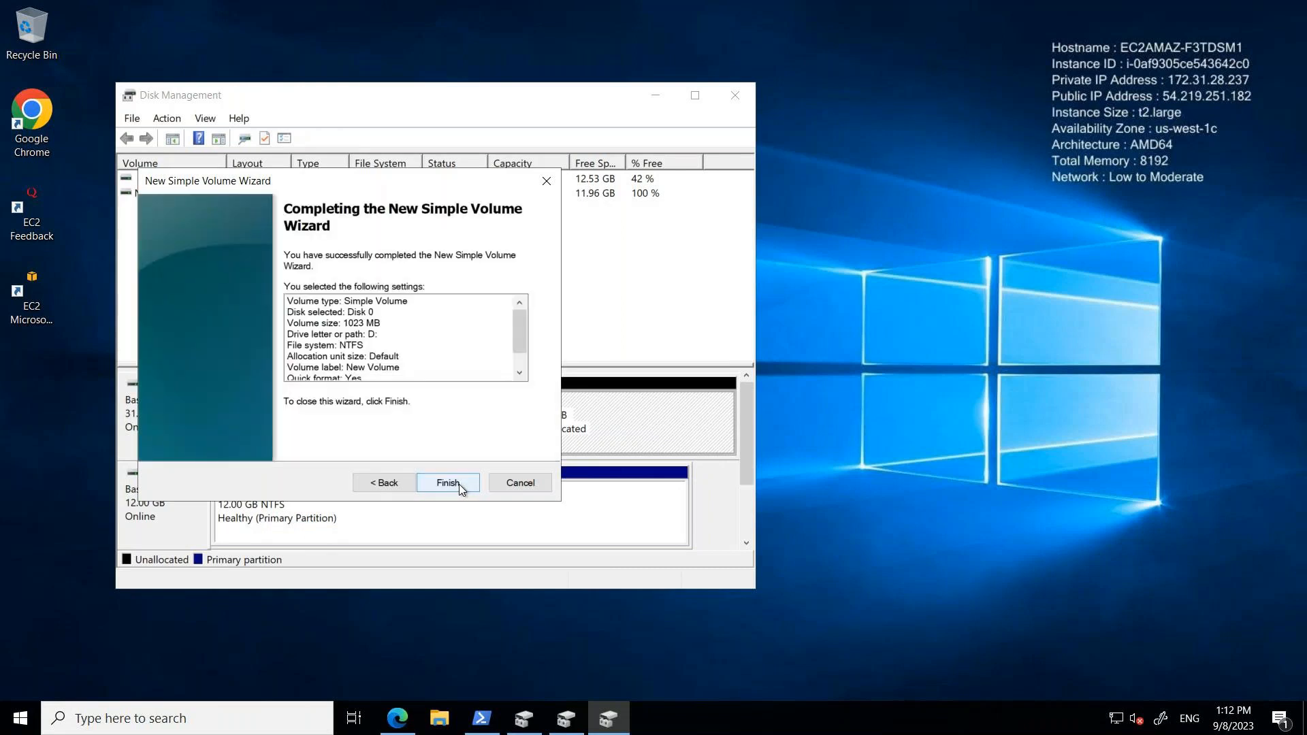
{"action": "left_click", "coordinate": [448, 482]}
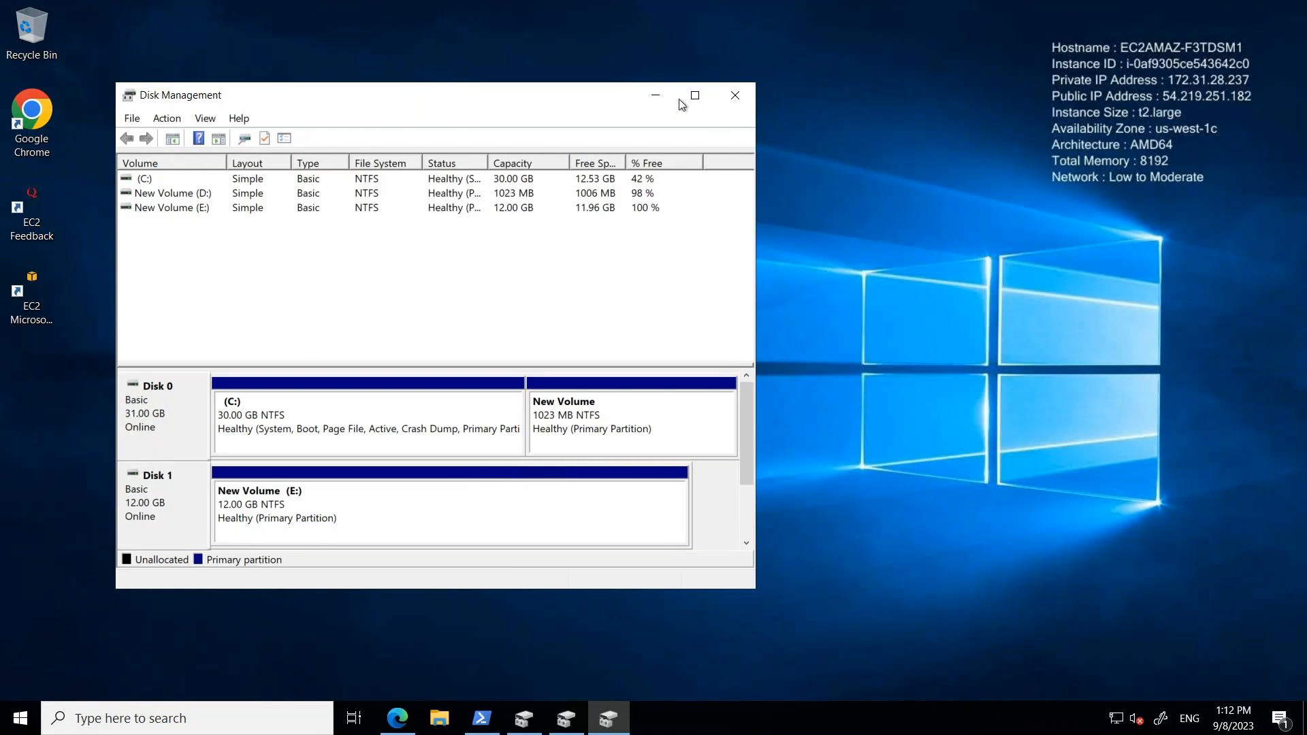
{"action": "left_click", "coordinate": [655, 96]}
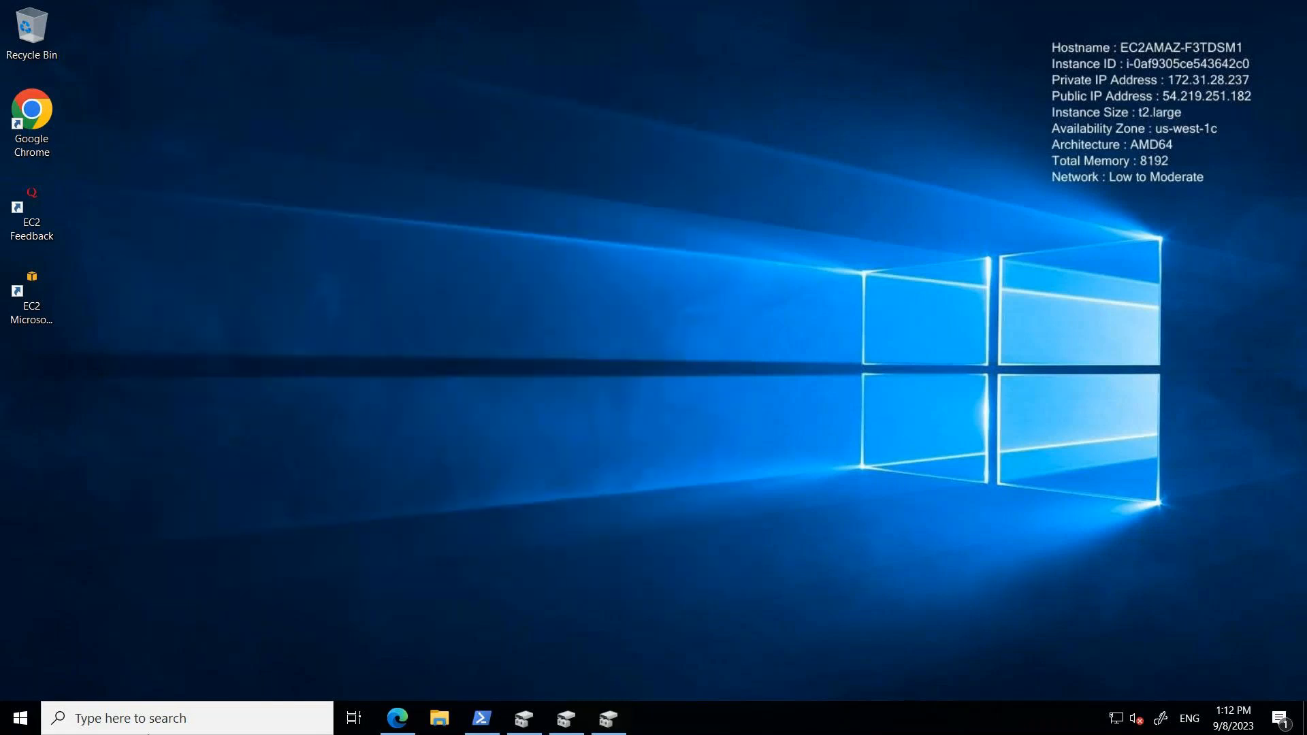
{"action": "left_click", "coordinate": [225, 719]}
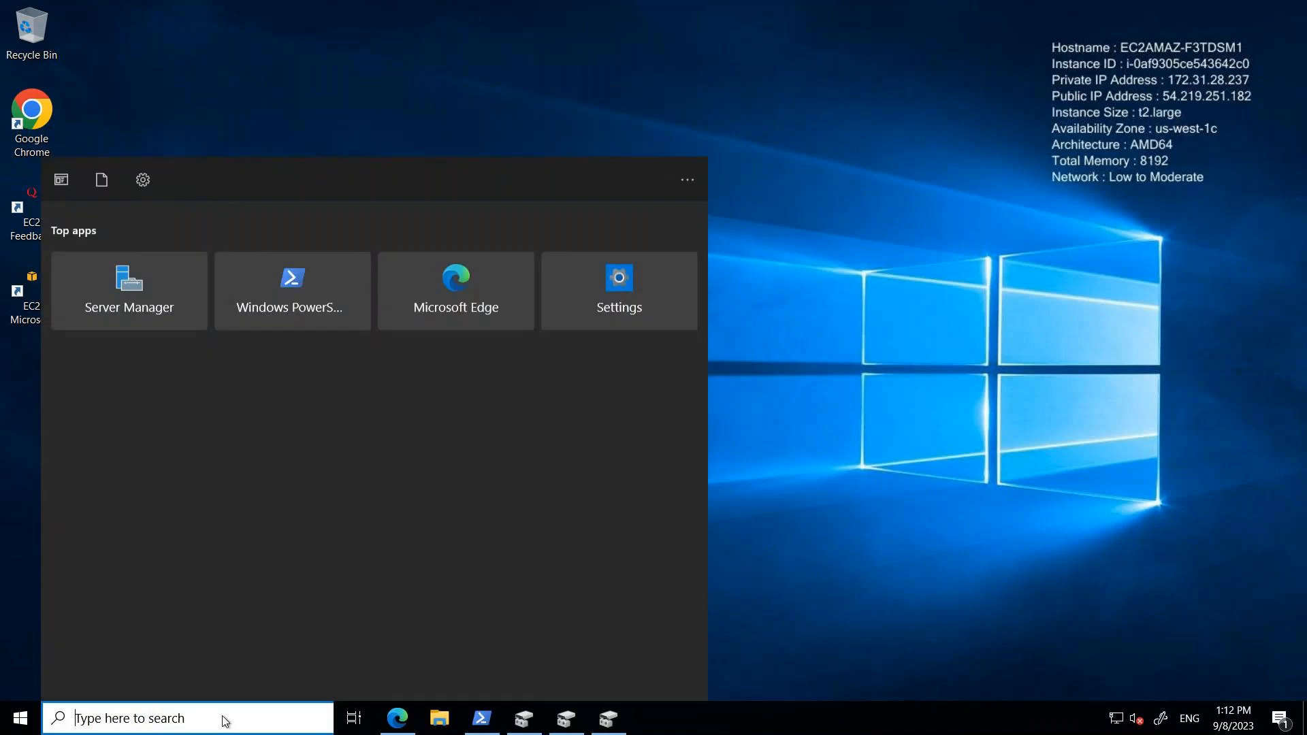
{"action": "type", "text": "file"}
{"action": "left_click", "coordinate": [179, 256]}
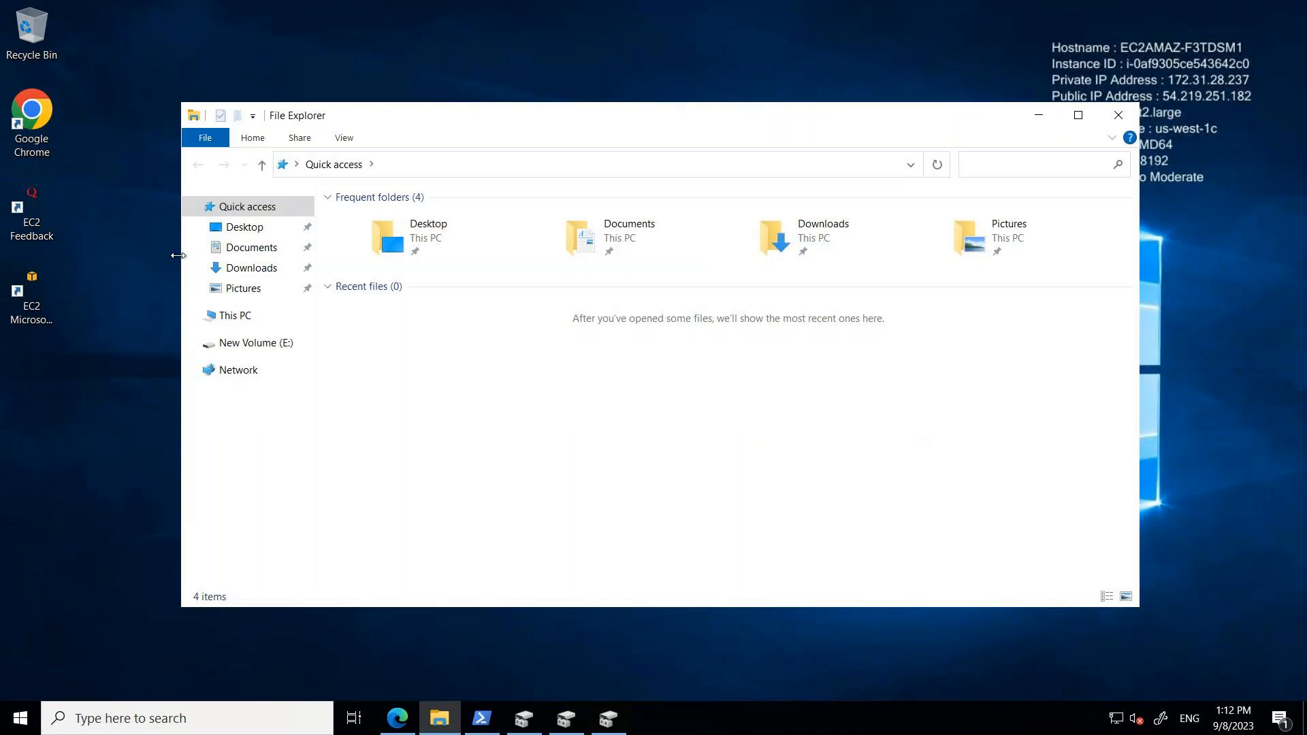
{"action": "left_click", "coordinate": [255, 318]}
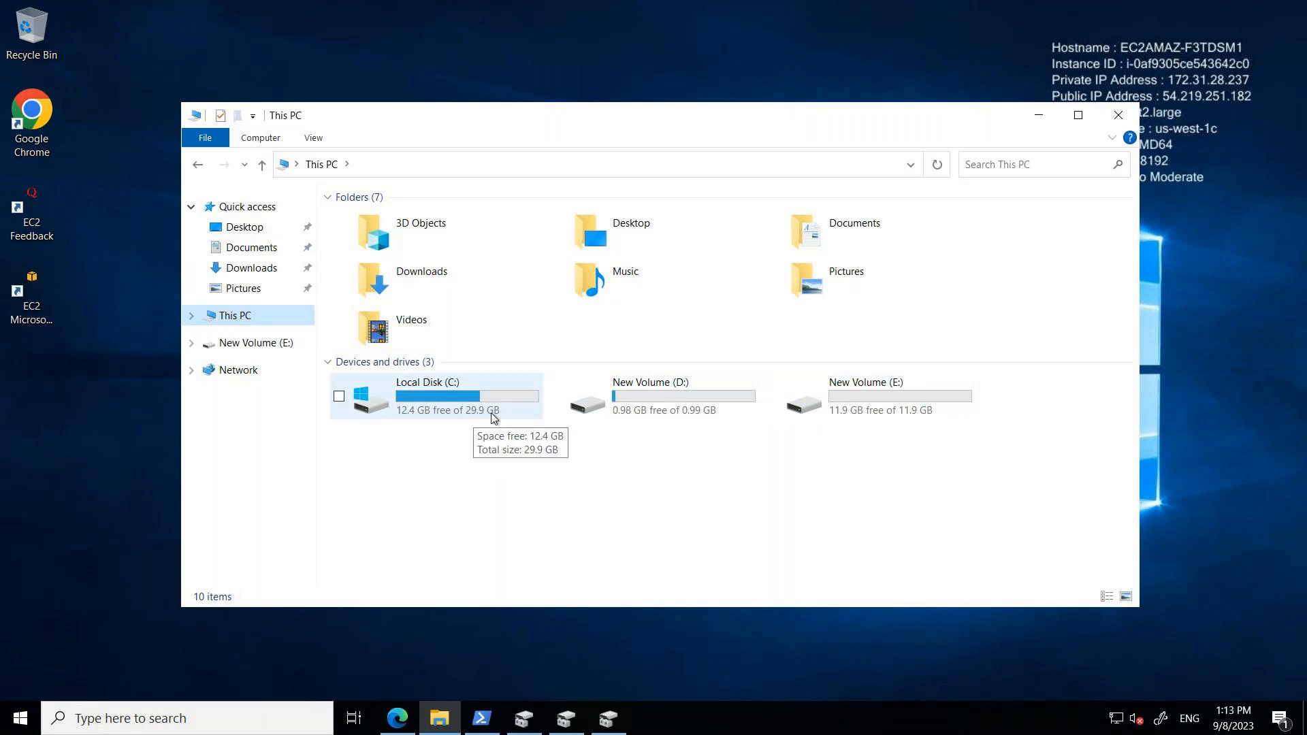
{"action": "left_click", "coordinate": [1035, 116]}
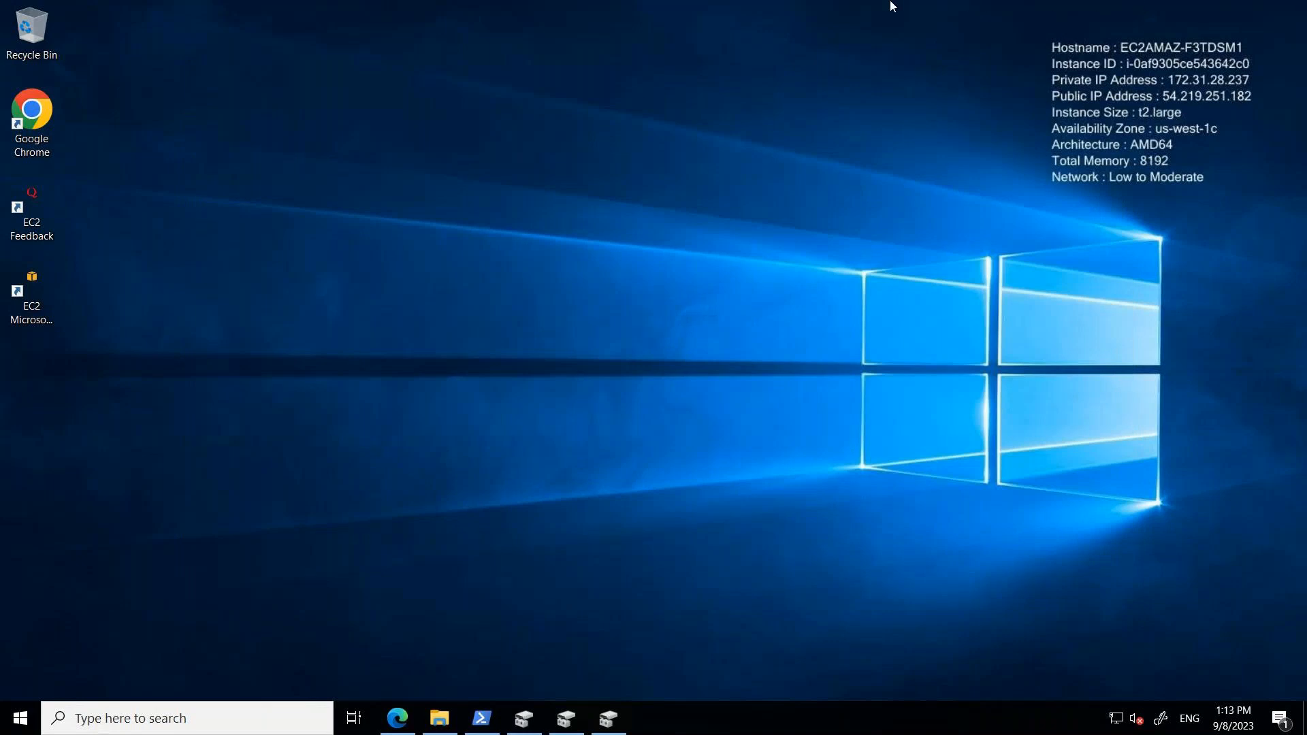
{"action": "mouse_move", "coordinate": [1248, 4]}
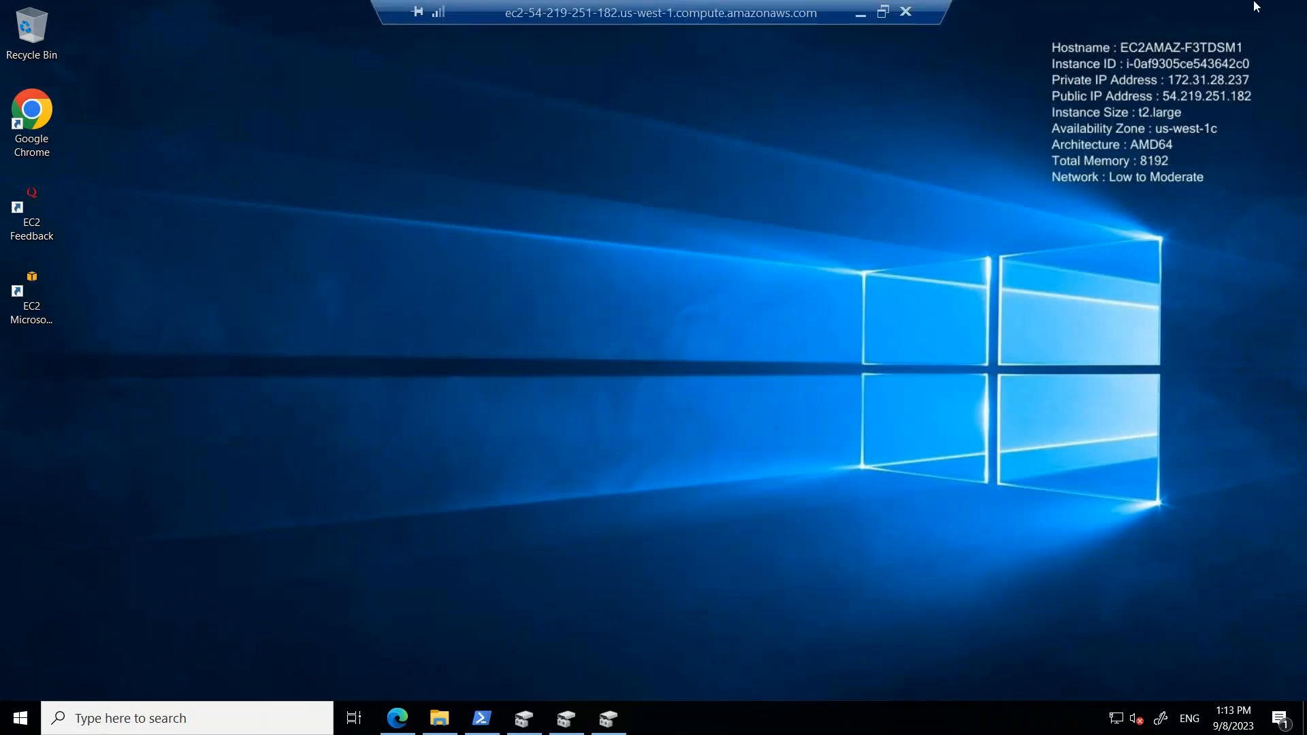
Minimize the Remote Desktop session and switch to the notes in Visual Studio Code
{"action": "left_click", "coordinate": [859, 11]}
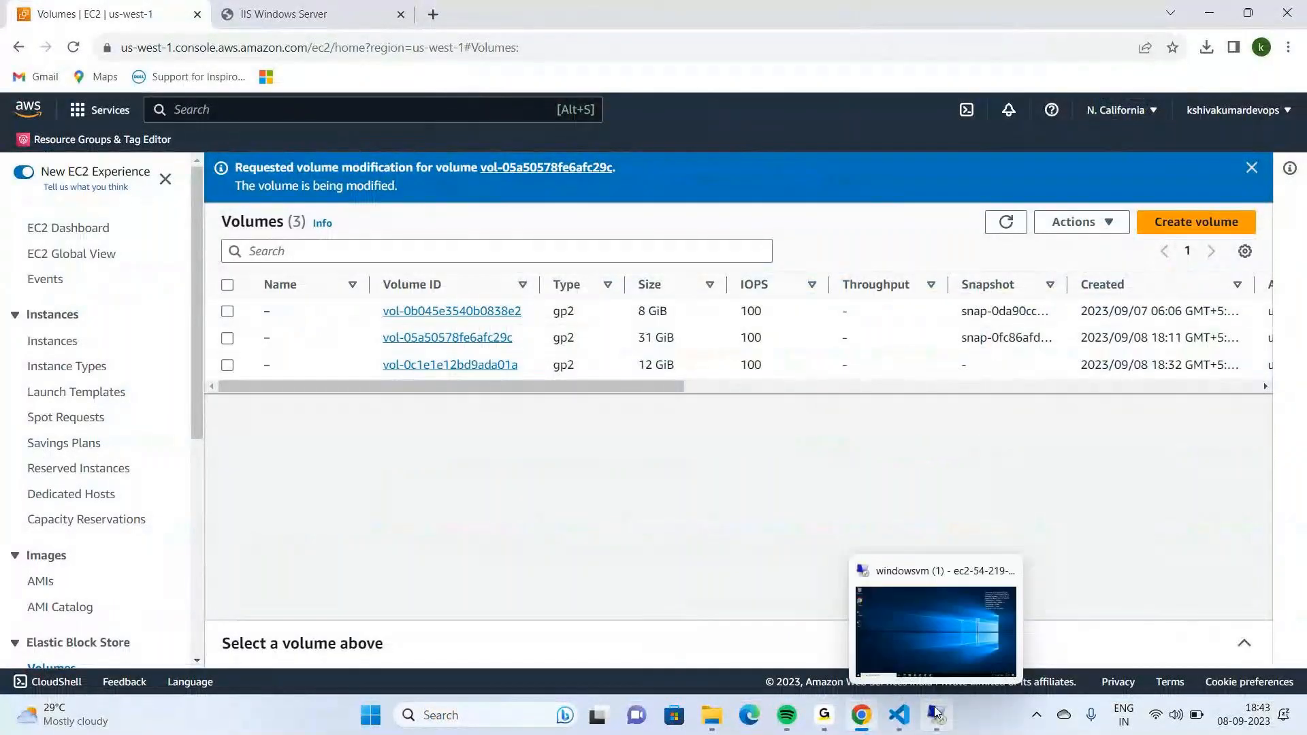
{"action": "left_click", "coordinate": [898, 714]}
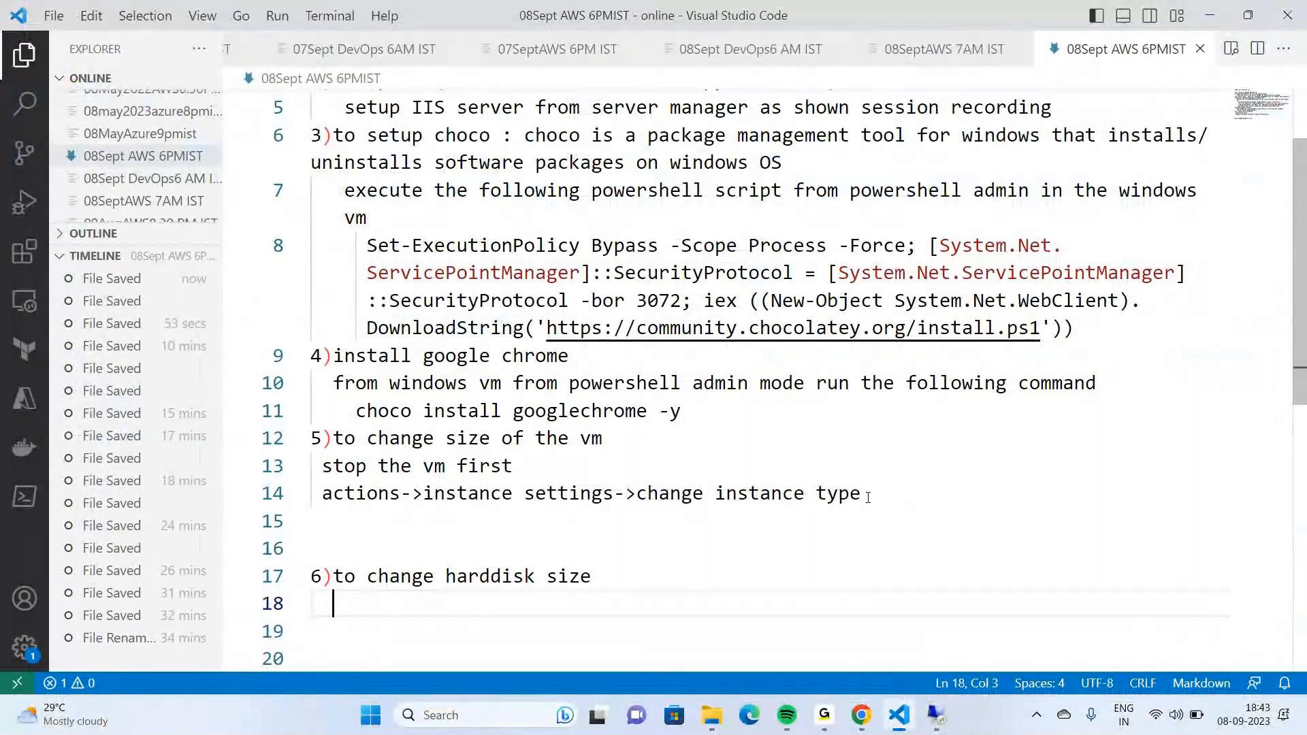
Under step 6, note 'goto volumes section--select the volume-->actions-> modify volume'
{"action": "double_click", "coordinate": [868, 495]}
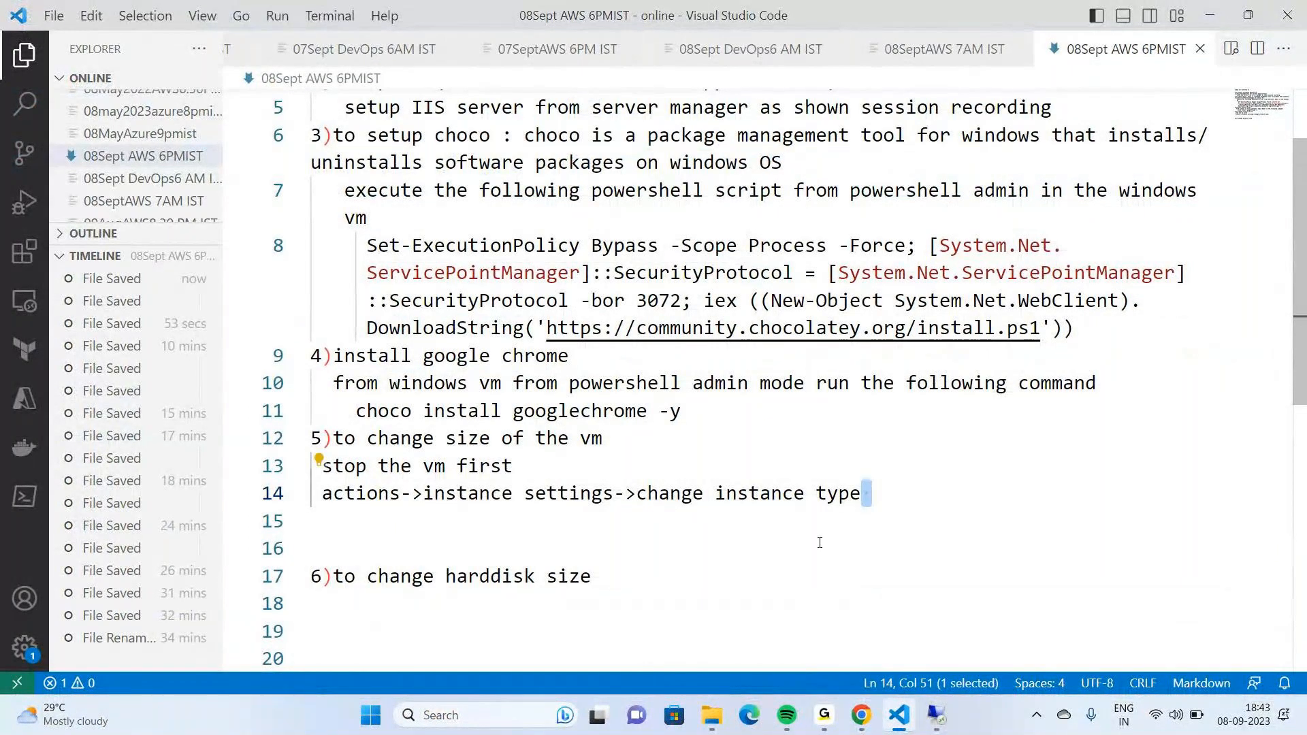
{"action": "left_click", "coordinate": [603, 579]}
{"action": "key", "text": "Return"}
{"action": "type", "text": "go"}
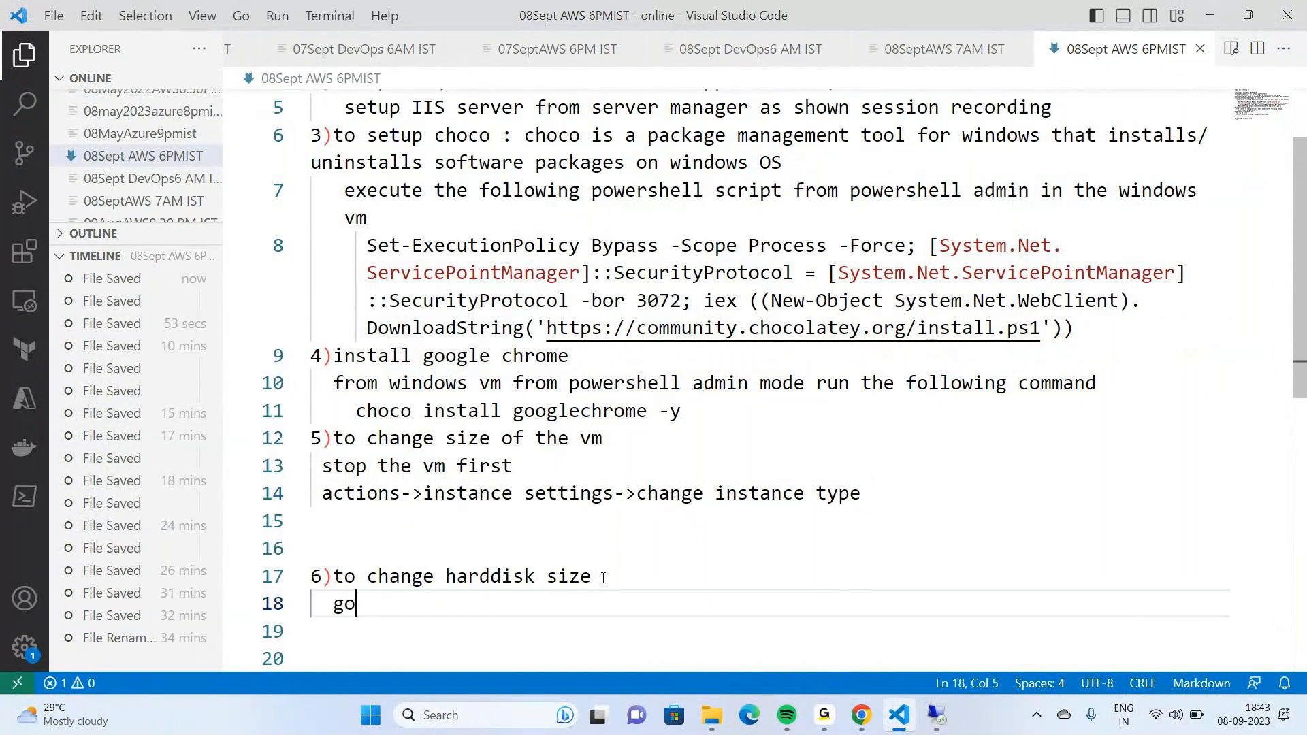
{"action": "type", "text": "to volumes "}
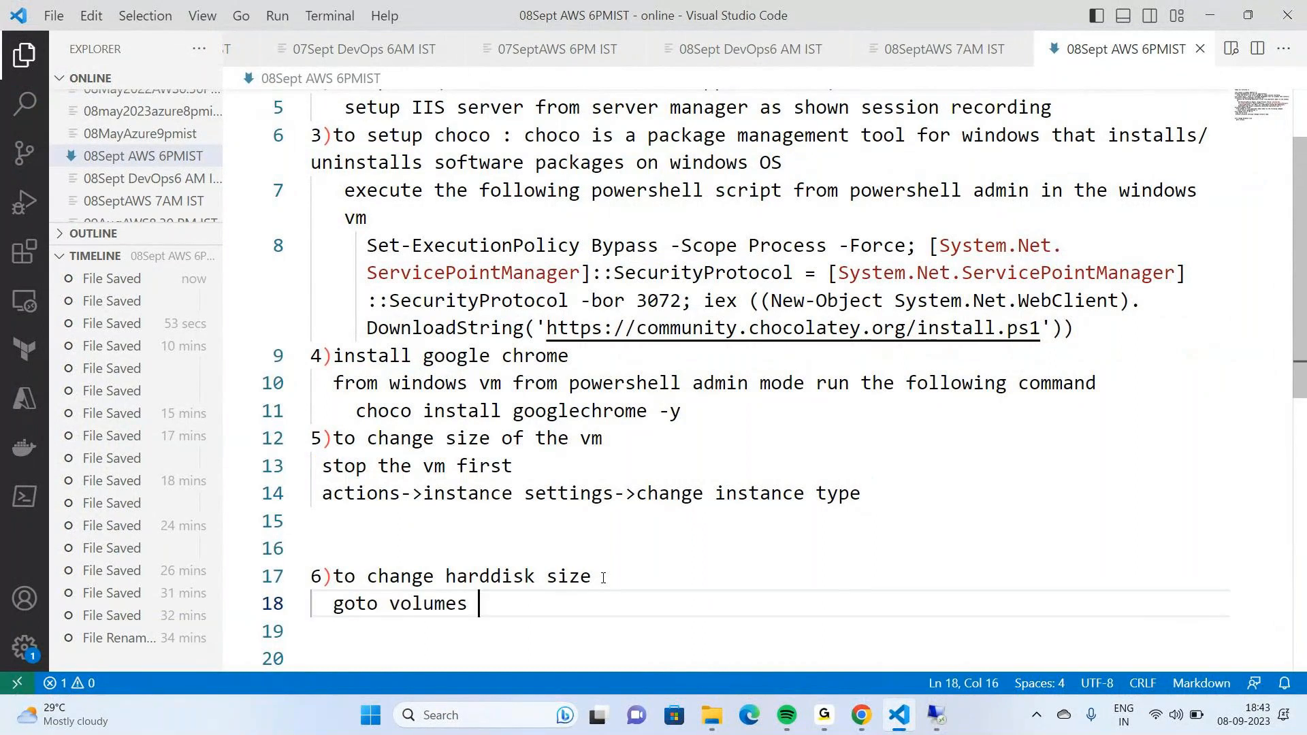
{"action": "type", "text": "section--select"}
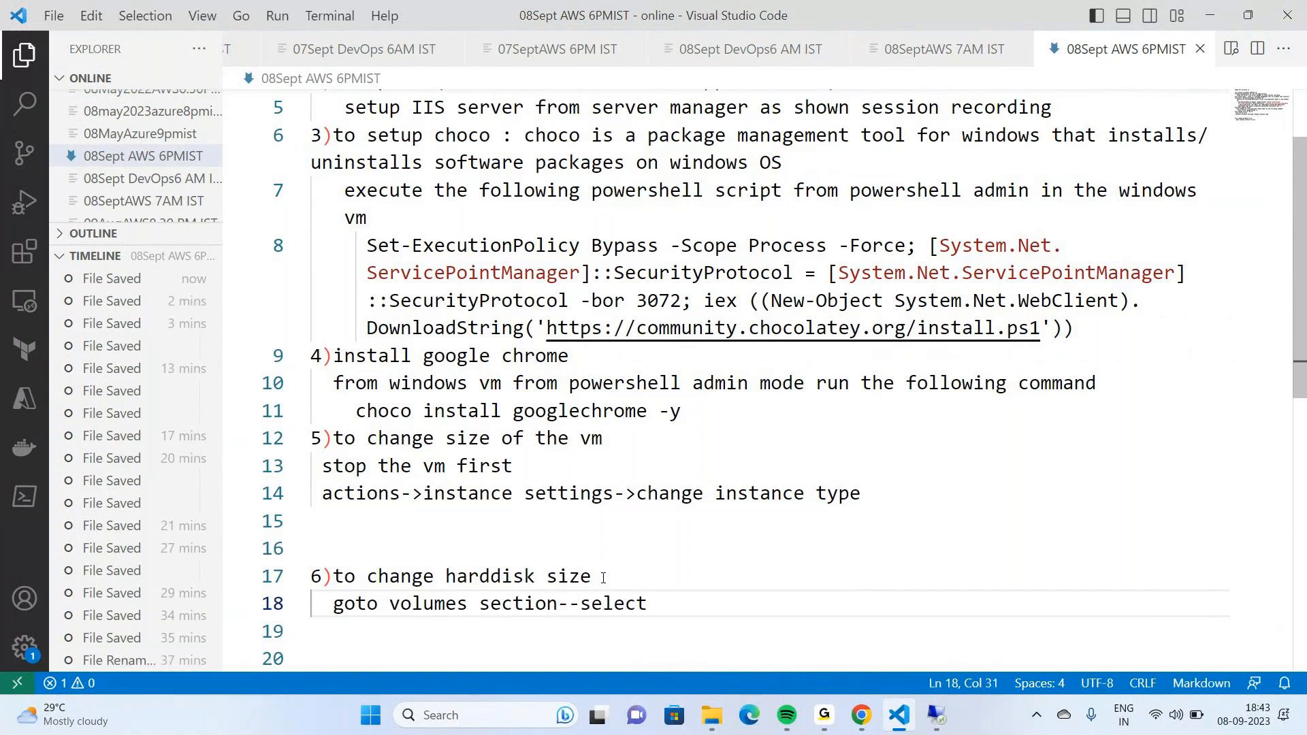
{"action": "type", "text": " the volume-->"}
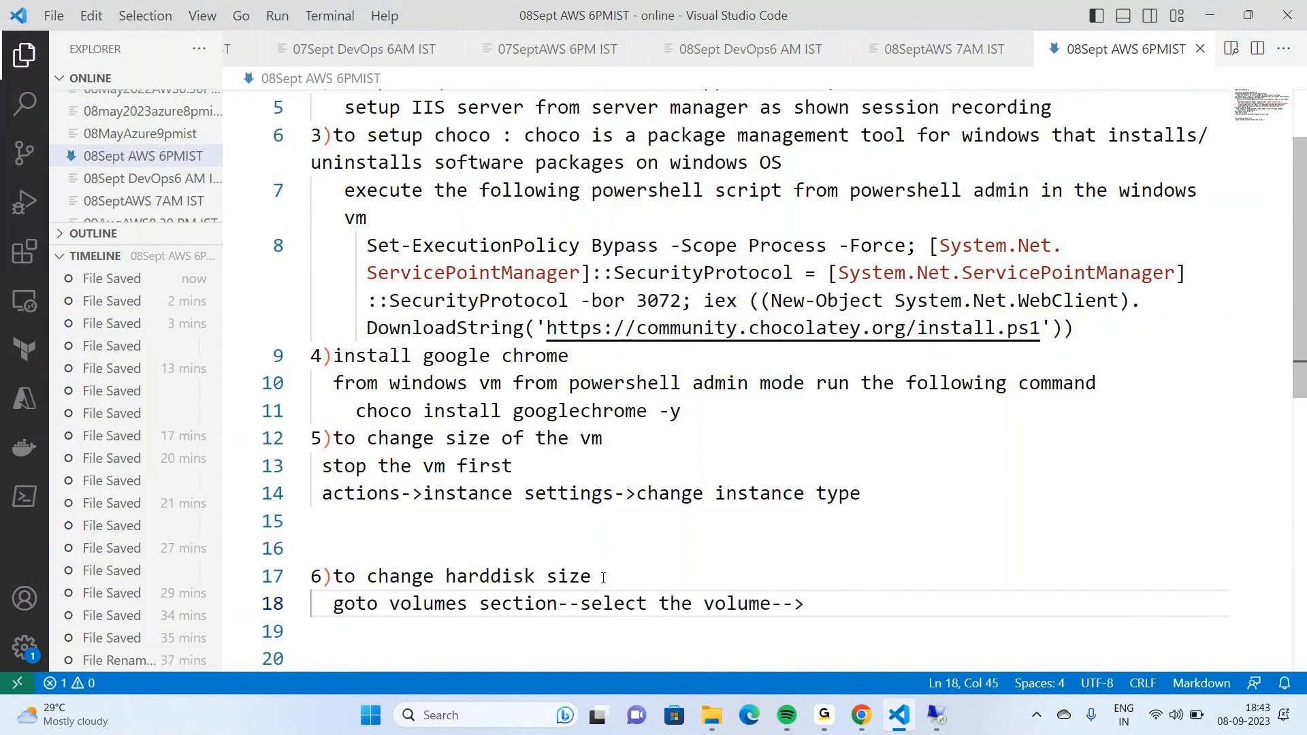
{"action": "type", "text": "actions"}
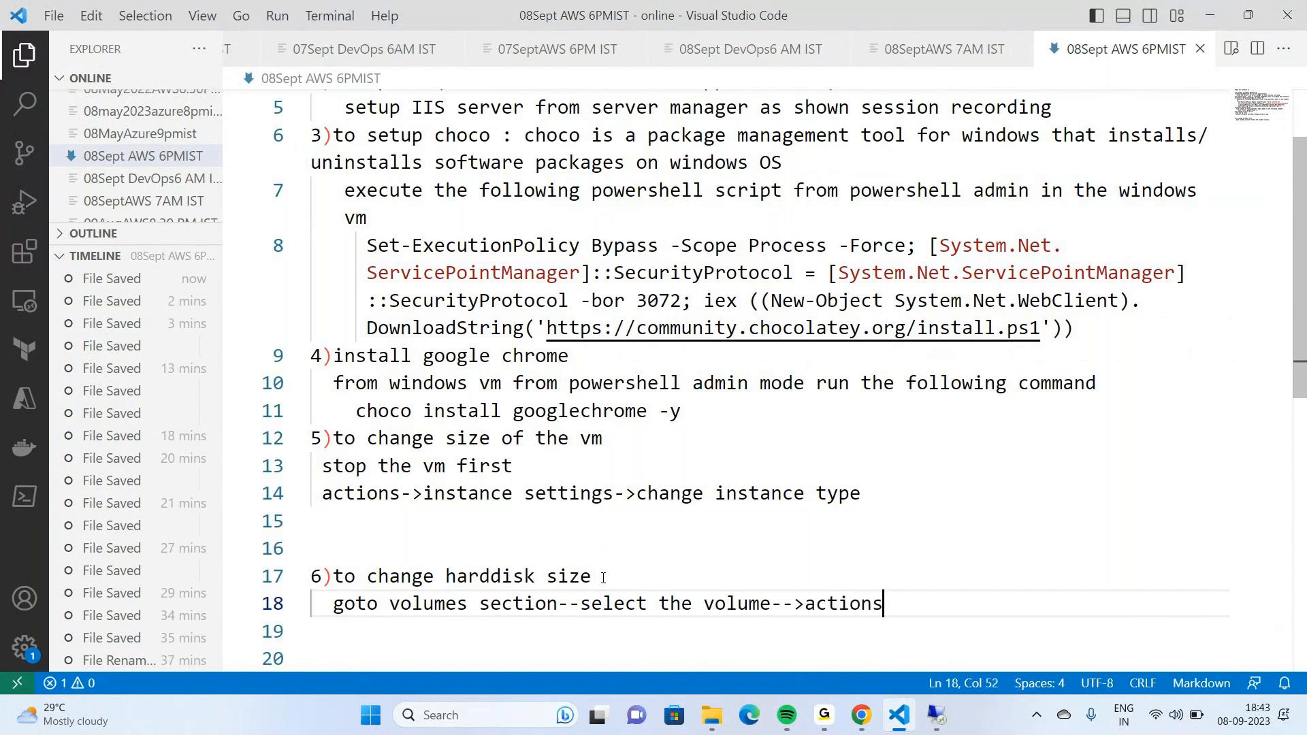
{"action": "type", "text": "->change vo"}
{"action": "key", "text": "BackSpace"}
{"action": "key", "text": "BackSpace"}
{"action": "key", "text": "BackSpace"}
{"action": "key", "text": "BackSpace"}
{"action": "key", "text": "BackSpace"}
{"action": "key", "text": "BackSpace"}
{"action": "key", "text": "BackSpace"}
{"action": "key", "text": "BackSpace"}
{"action": "key", "text": "BackSpace"}
{"action": "key", "text": "BackSpace"}
{"action": "type", "text": "> modi"}
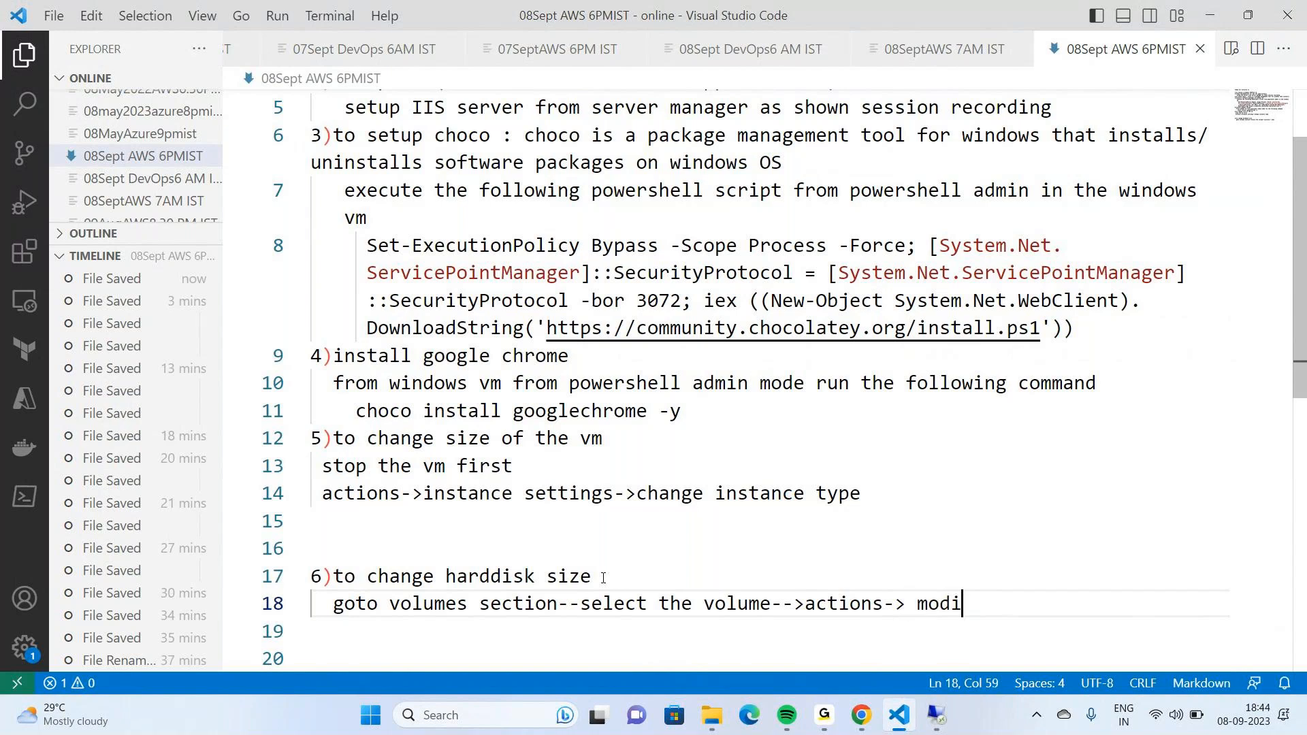
{"action": "type", "text": "fy volume"}
{"action": "key", "text": "Return"}
{"action": "key", "text": "Return"}
{"action": "key", "text": "BackSpace"}
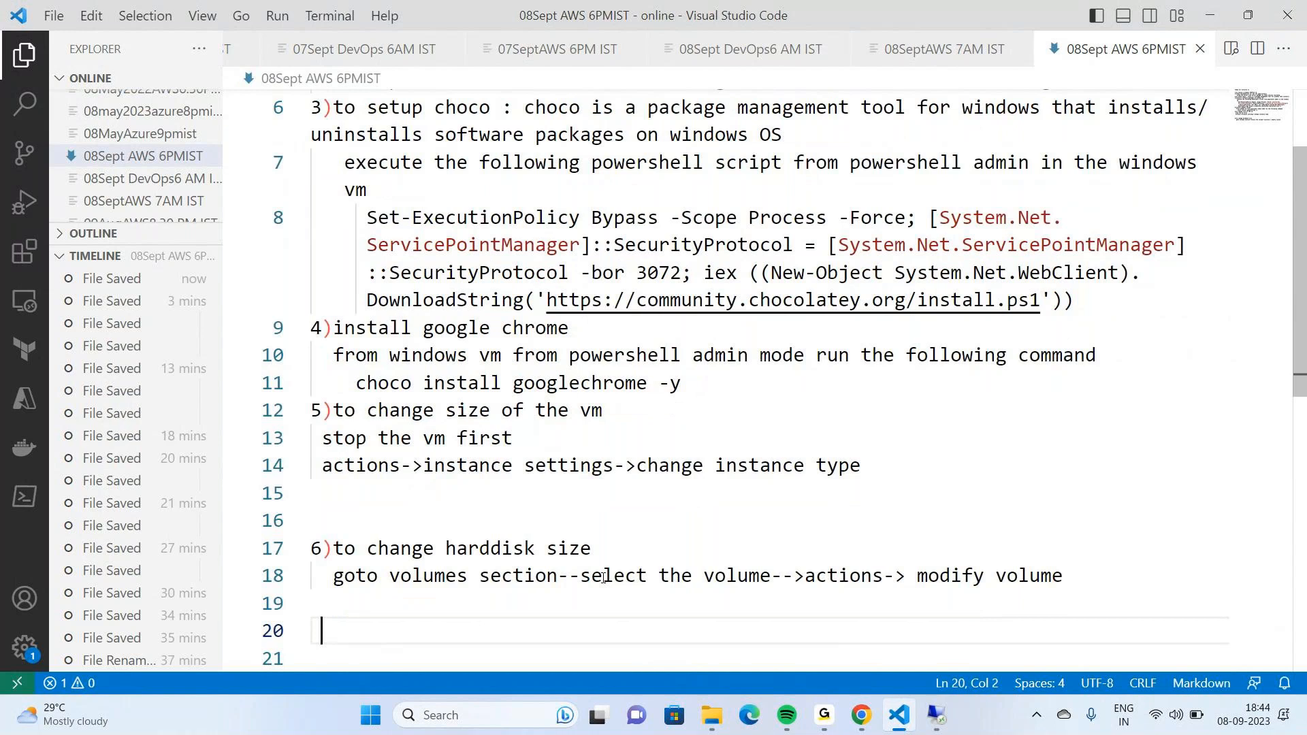
{"action": "key", "text": "Up"}
{"action": "key", "text": "Up"}
{"action": "key", "text": "Up"}
{"action": "key", "text": "Up"}
{"action": "key", "text": "Up"}
{"action": "key", "text": "Up"}
{"action": "key", "text": "Up"}
{"action": "key", "text": "Up"}
{"action": "key", "text": "Up"}
{"action": "key", "text": "Up"}
{"action": "key", "text": "Up"}
{"action": "key", "text": "Up"}
{"action": "key", "text": "Up"}
{"action": "key", "text": "Up"}
{"action": "key", "text": "Up"}
{"action": "key", "text": "Up"}
{"action": "key", "text": "Up"}
{"action": "key", "text": "Up"}
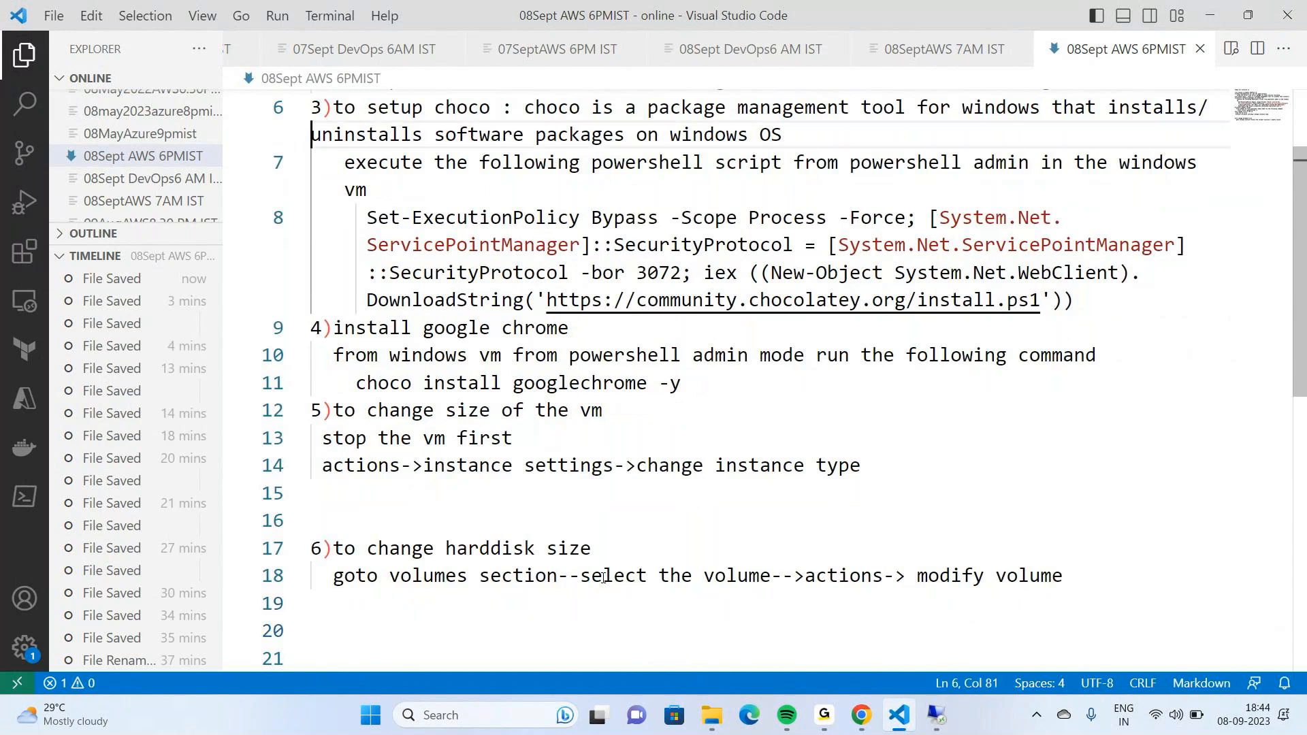
{"action": "key", "text": "Up"}
{"action": "key", "text": "Up"}
{"action": "key", "text": "Up"}
{"action": "key", "text": "Up"}
{"action": "key", "text": "Up"}
{"action": "key", "text": "Down"}
{"action": "key", "text": "Down"}
{"action": "key", "text": "Down"}
{"action": "key", "text": "Down"}
{"action": "key", "text": "Down"}
{"action": "key", "text": "Down"}
{"action": "key", "text": "Down"}
{"action": "key", "text": "Down"}
{"action": "key", "text": "Down"}
{"action": "key", "text": "Down"}
{"action": "key", "text": "Down"}
{"action": "key", "text": "Down"}
{"action": "key", "text": "Down"}
{"action": "key", "text": "Down"}
{"action": "key", "text": "Down"}
{"action": "key", "text": "Down"}
{"action": "key", "text": "Down"}
{"action": "key", "text": "Down"}
{"action": "key", "text": "Down"}
{"action": "key", "text": "Down"}
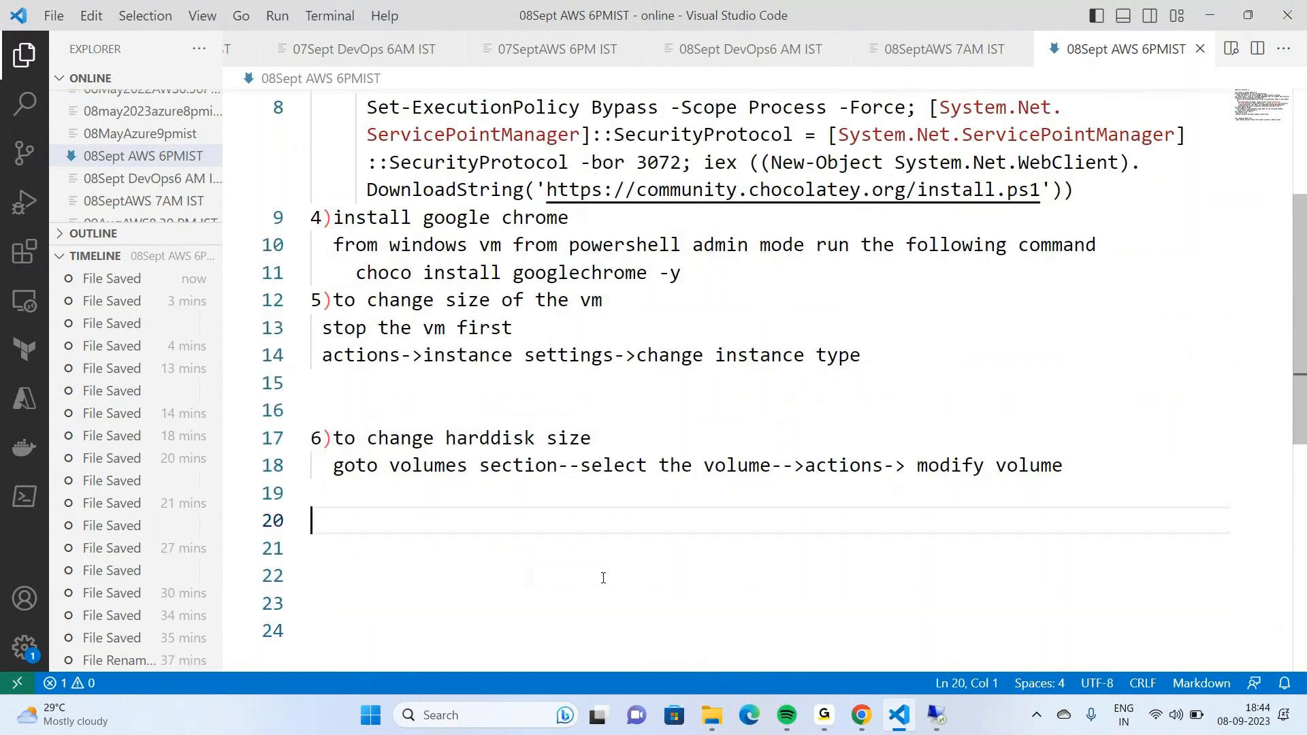
Add '7)add a new harddisk' with a sub-step to add the volume in the VM's AZ
{"action": "type", "text": "7)add a ne"}
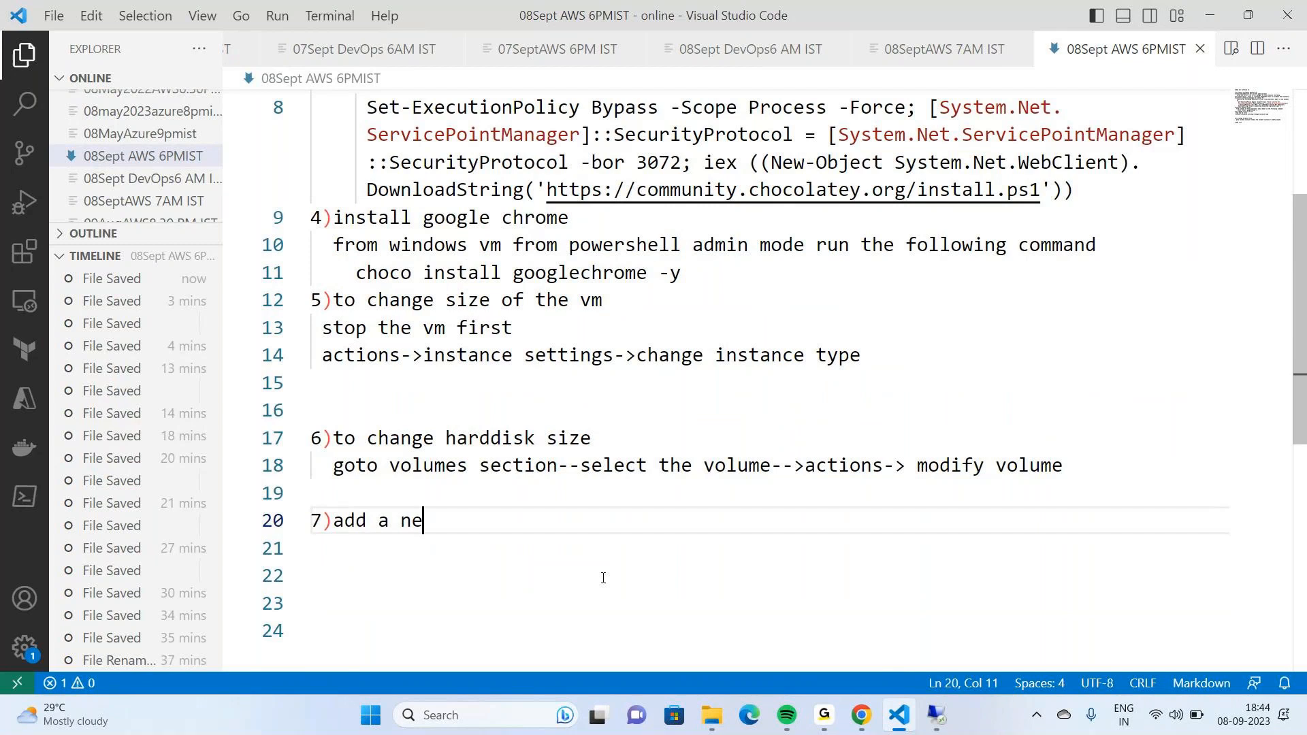
{"action": "type", "text": "w ar"}
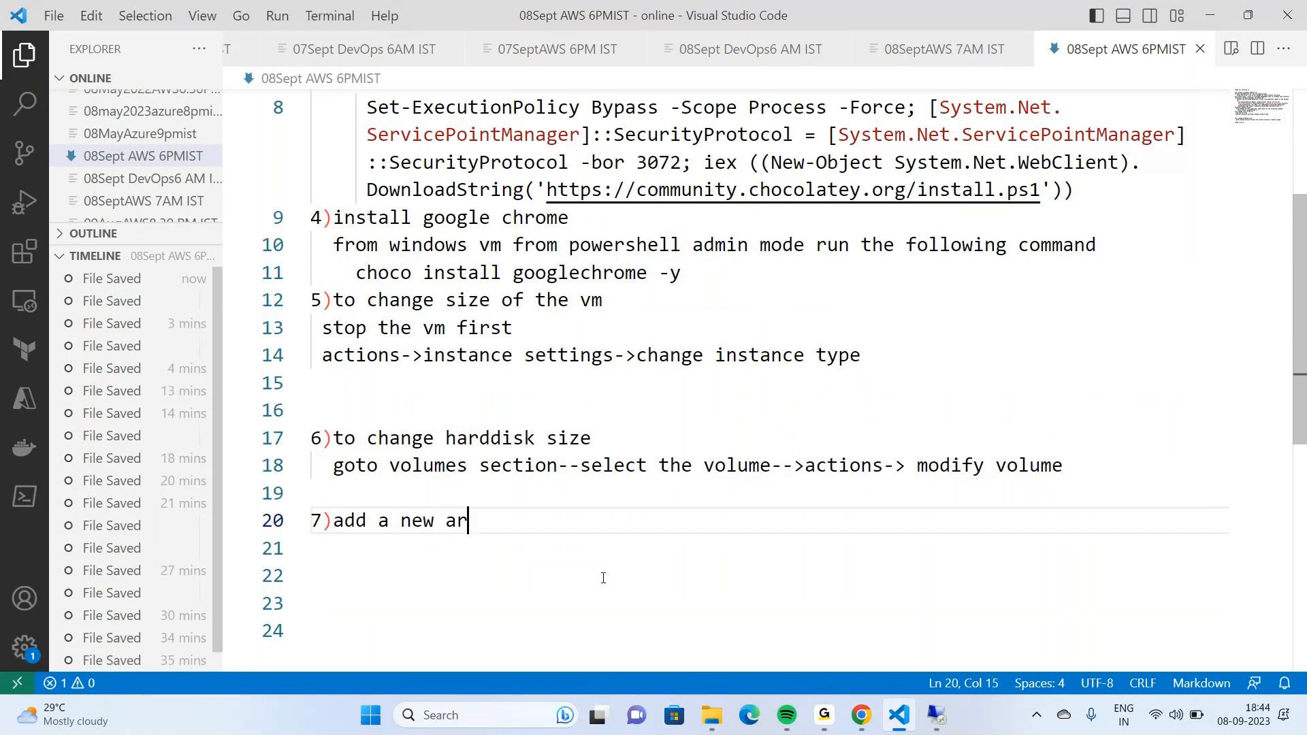
{"action": "key", "text": "BackSpace"}
{"action": "key", "text": "BackSpace"}
{"action": "type", "text": "hardd"}
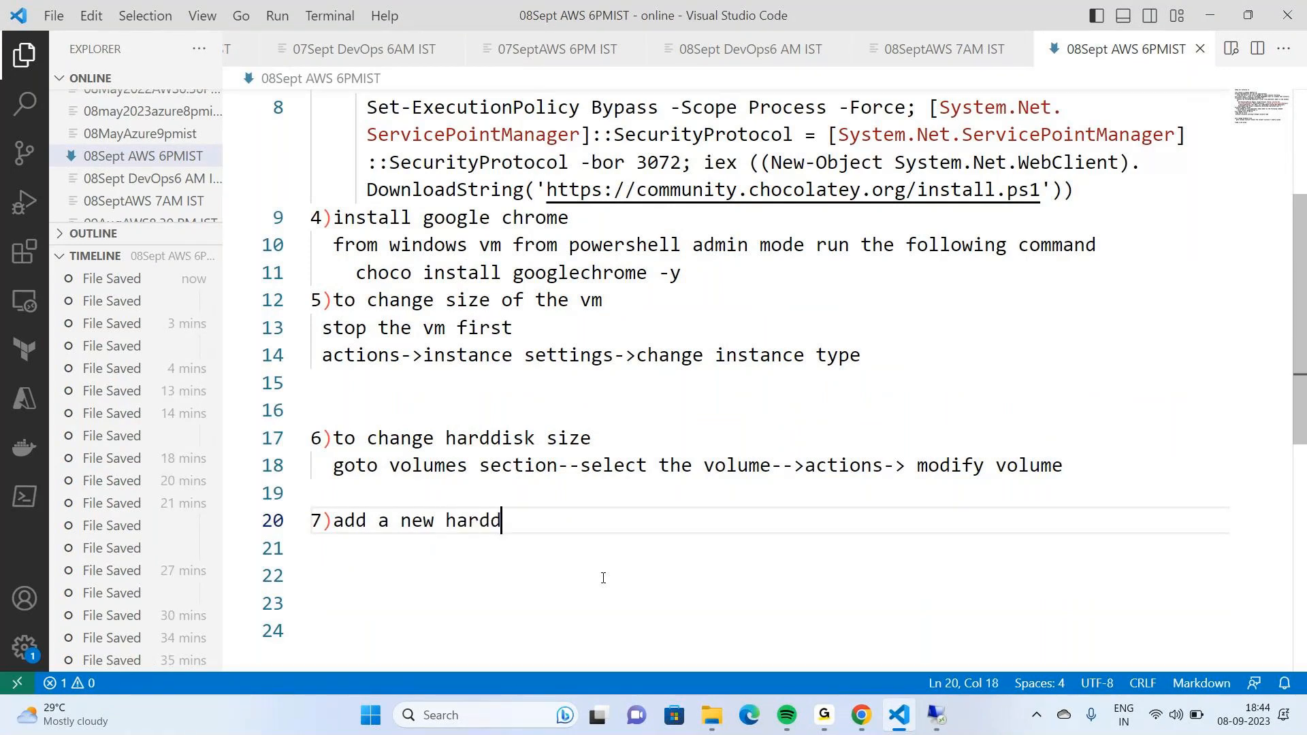
{"action": "type", "text": "isk"}
{"action": "key", "text": "Return"}
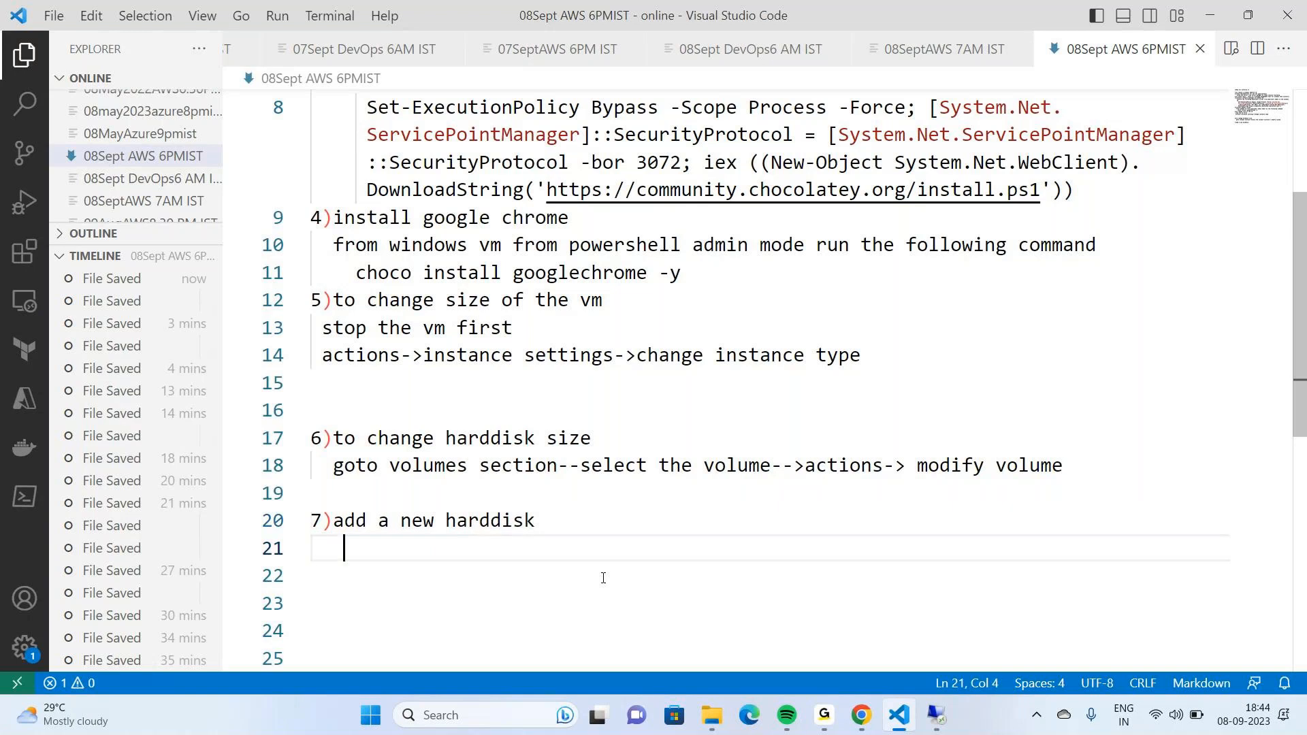
{"action": "type", "text": "se"}
{"action": "key", "text": "BackSpace"}
{"action": "key", "text": "BackSpace"}
{"action": "type", "text": "goto"}
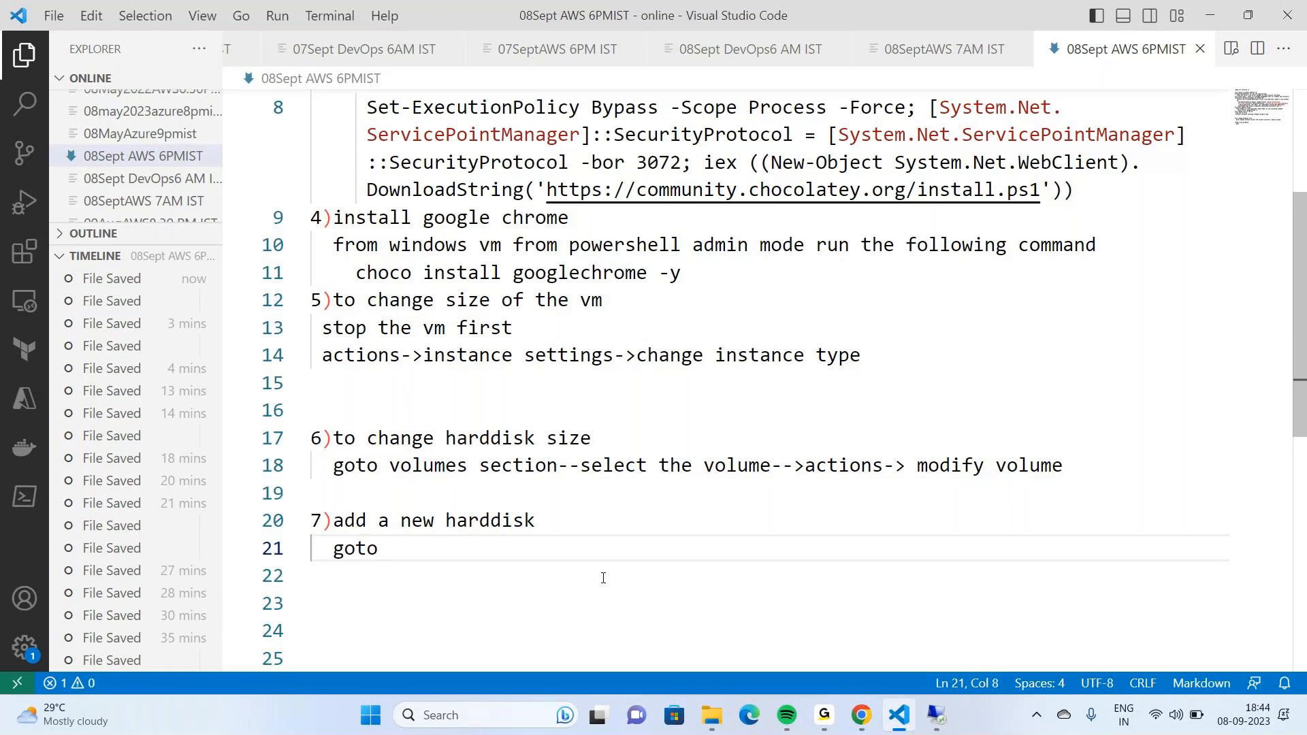
{"action": "type", "text": " volumes ses"}
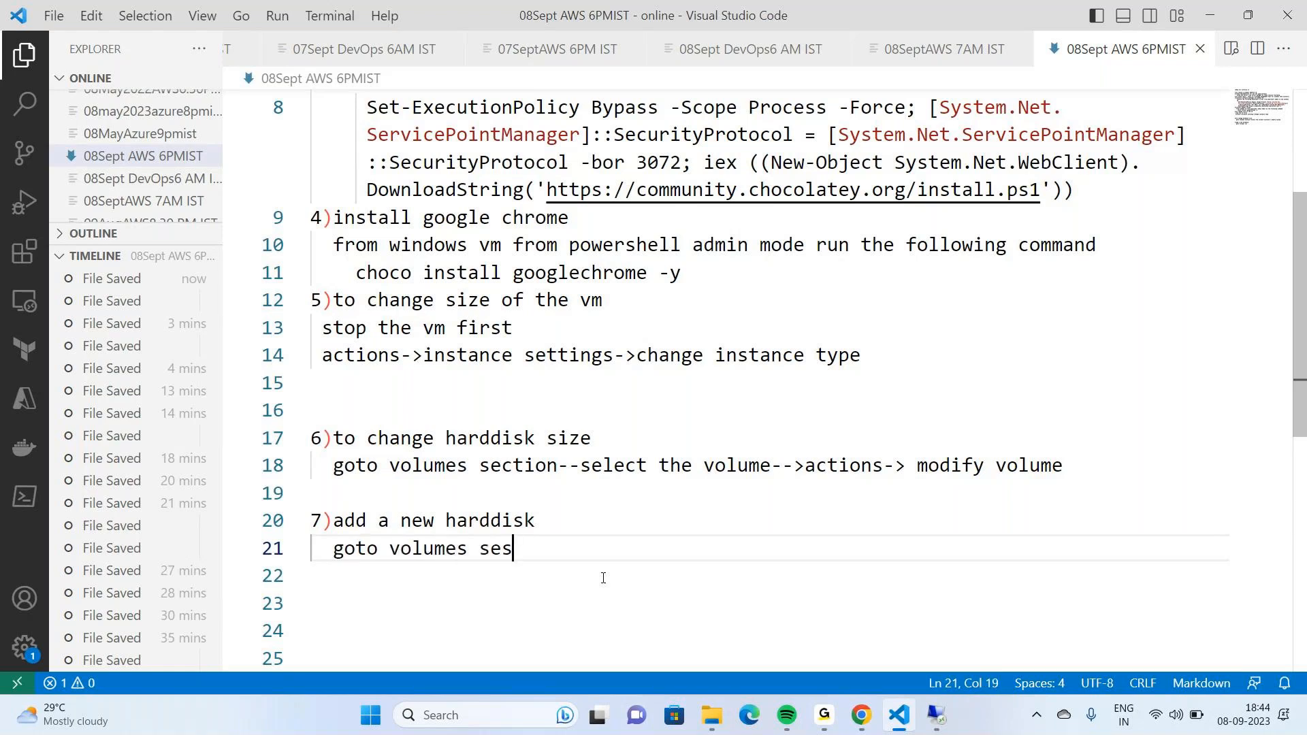
{"action": "key", "text": "BackSpace"}
{"action": "type", "text": "ctions-->"}
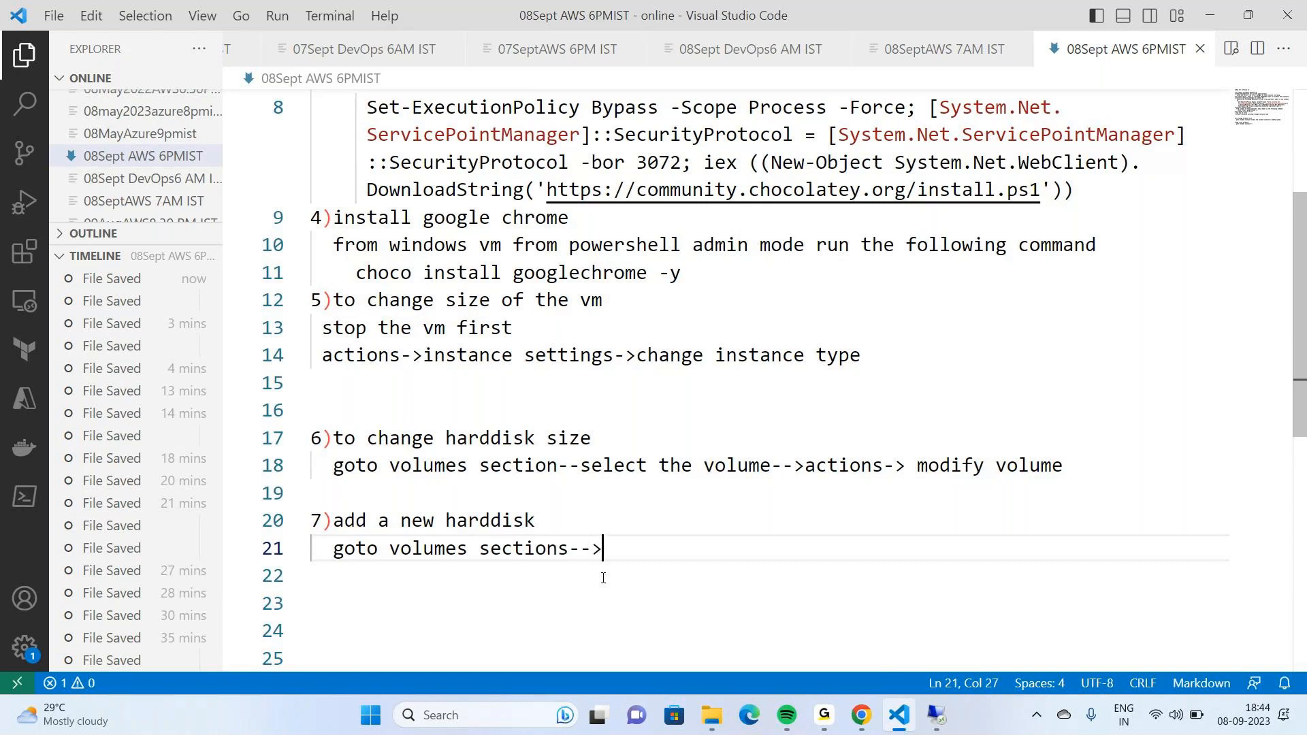
{"action": "type", "text": "click on new "}
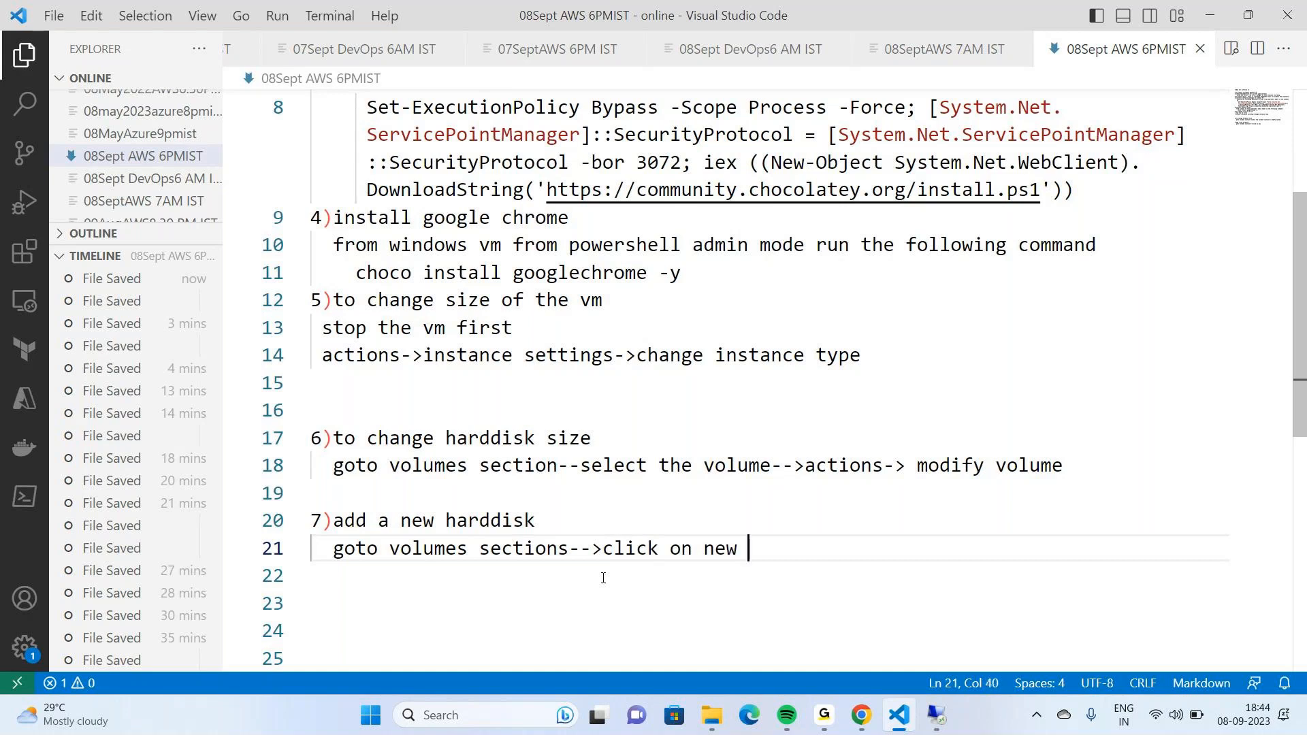
{"action": "type", "text": "volume-->add "}
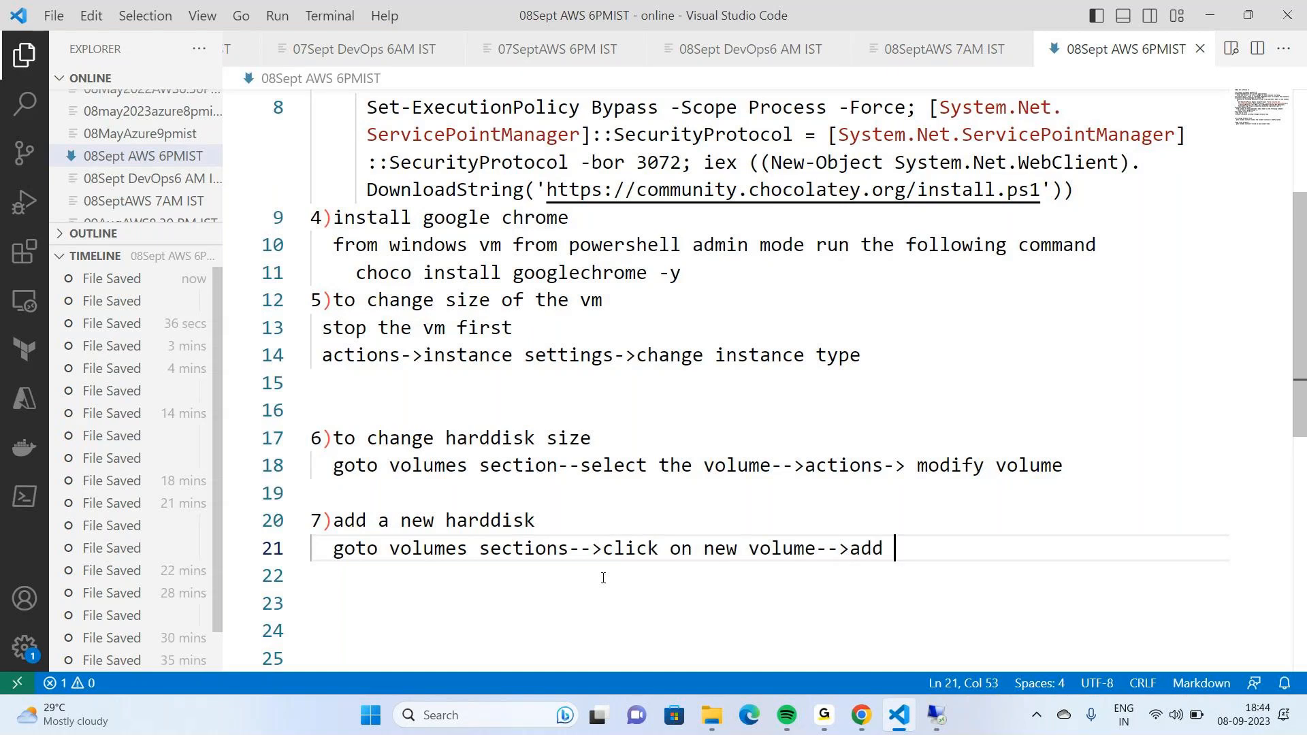
{"action": "type", "text": "he"}
{"action": "key", "text": "BackSpace"}
{"action": "key", "text": "BackSpace"}
{"action": "type", "text": "th"}
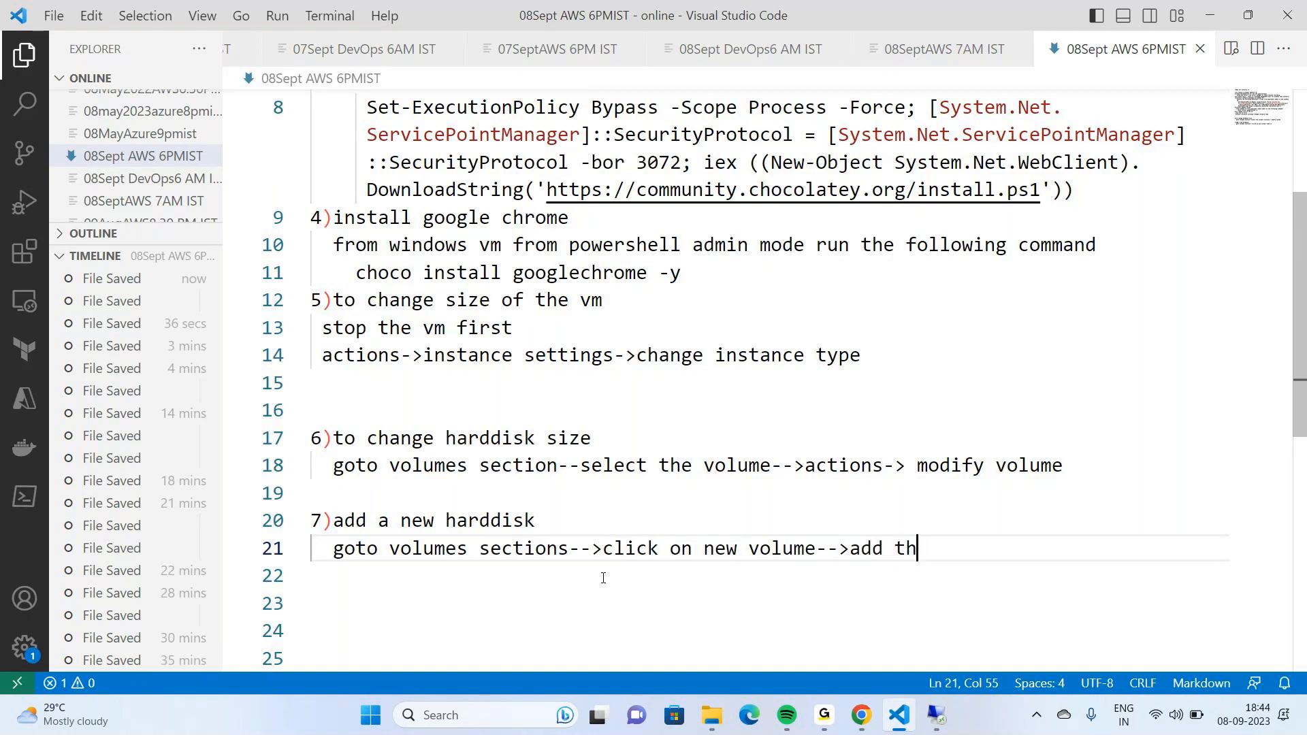
{"action": "type", "text": "e volume in the "}
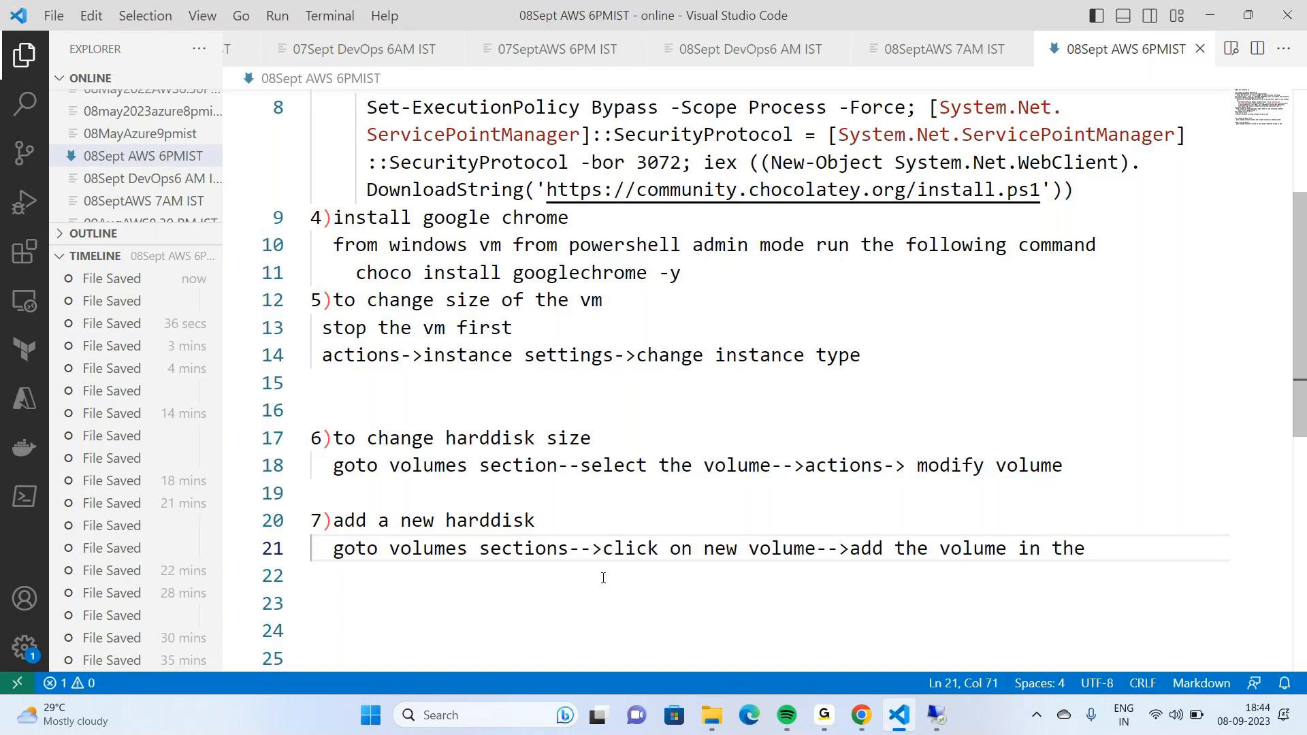
{"action": "type", "text": "AZ where vm"}
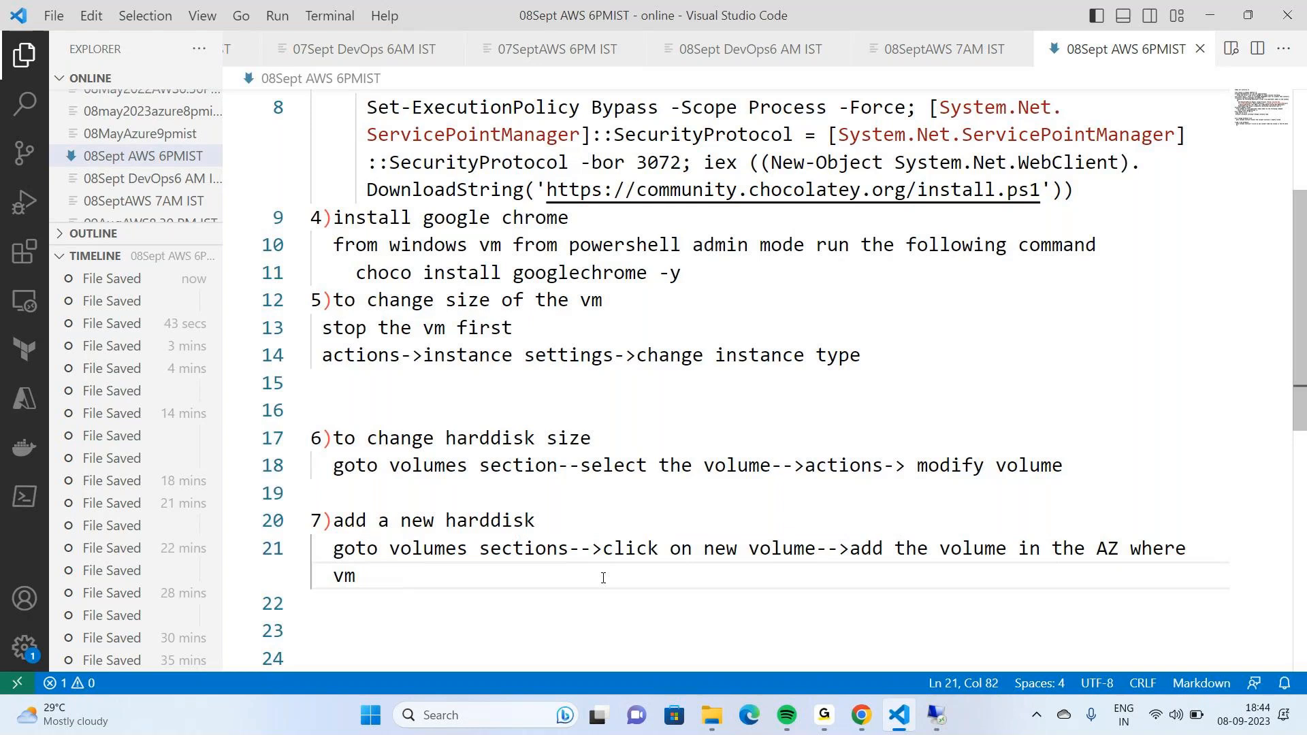
{"action": "type", "text": " is running"}
{"action": "key", "text": "Return"}
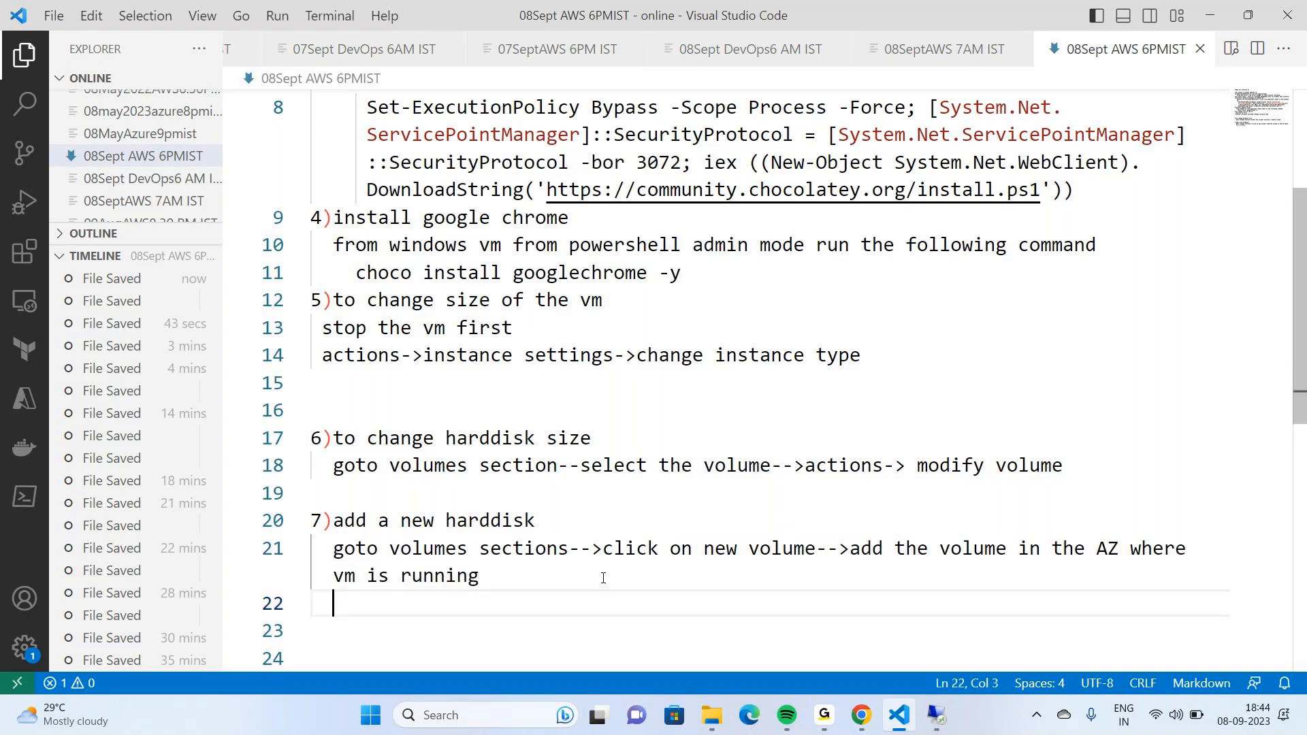
{"action": "key", "text": "Return"}
Number the sub-steps 1) and 2): in diskmgmt, make the disk online, initialize it, create new volume
{"action": "key", "text": "Up"}
{"action": "key", "text": "Up"}
{"action": "key", "text": "Up"}
{"action": "type", "text": "1"}
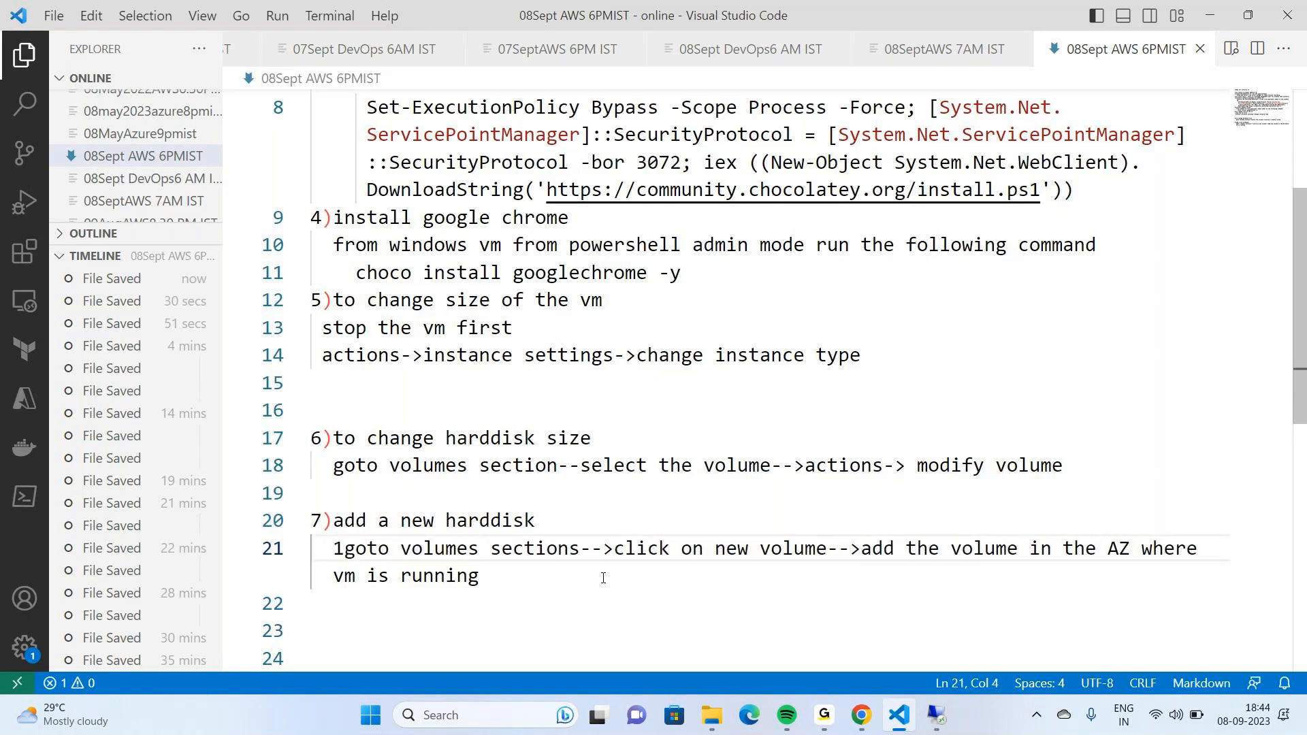
{"action": "type", "text": ")"}
{"action": "key", "text": "Down"}
{"action": "key", "text": "Down"}
{"action": "key", "text": "Down"}
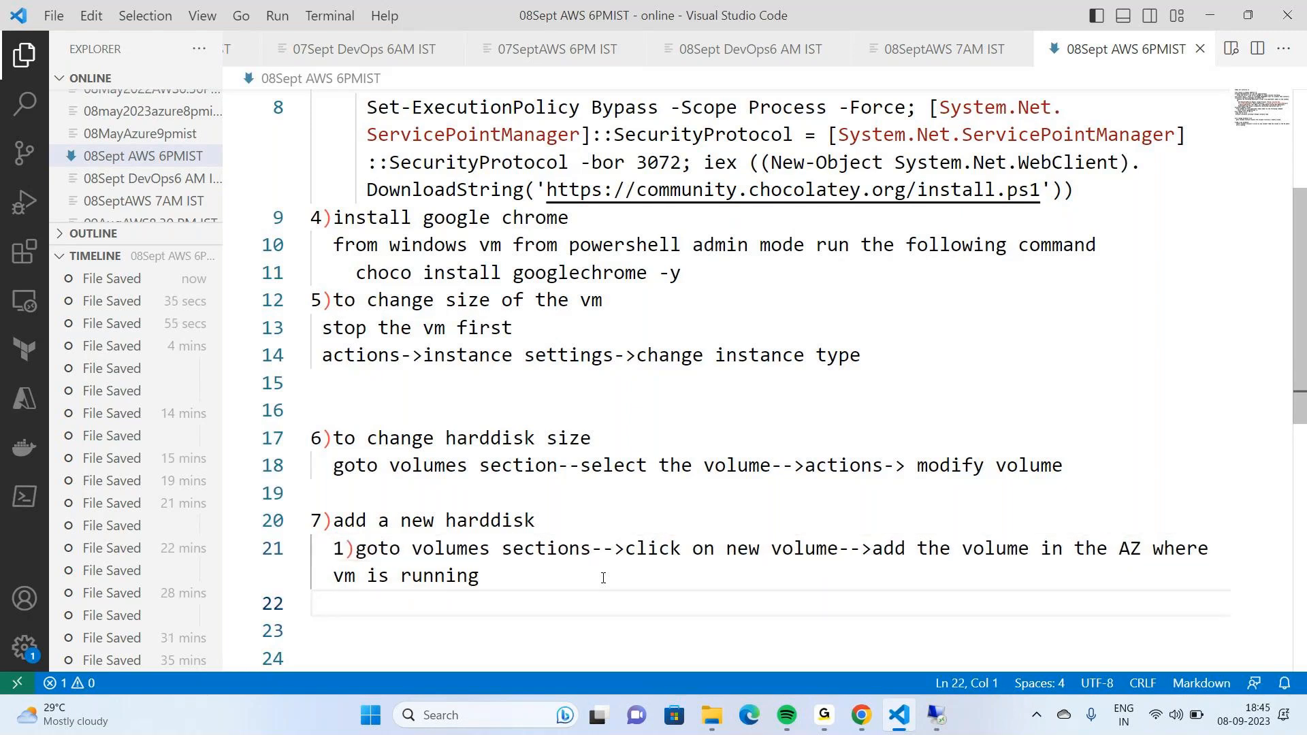
{"action": "key", "text": "Left"}
{"action": "type", "text": "2"}
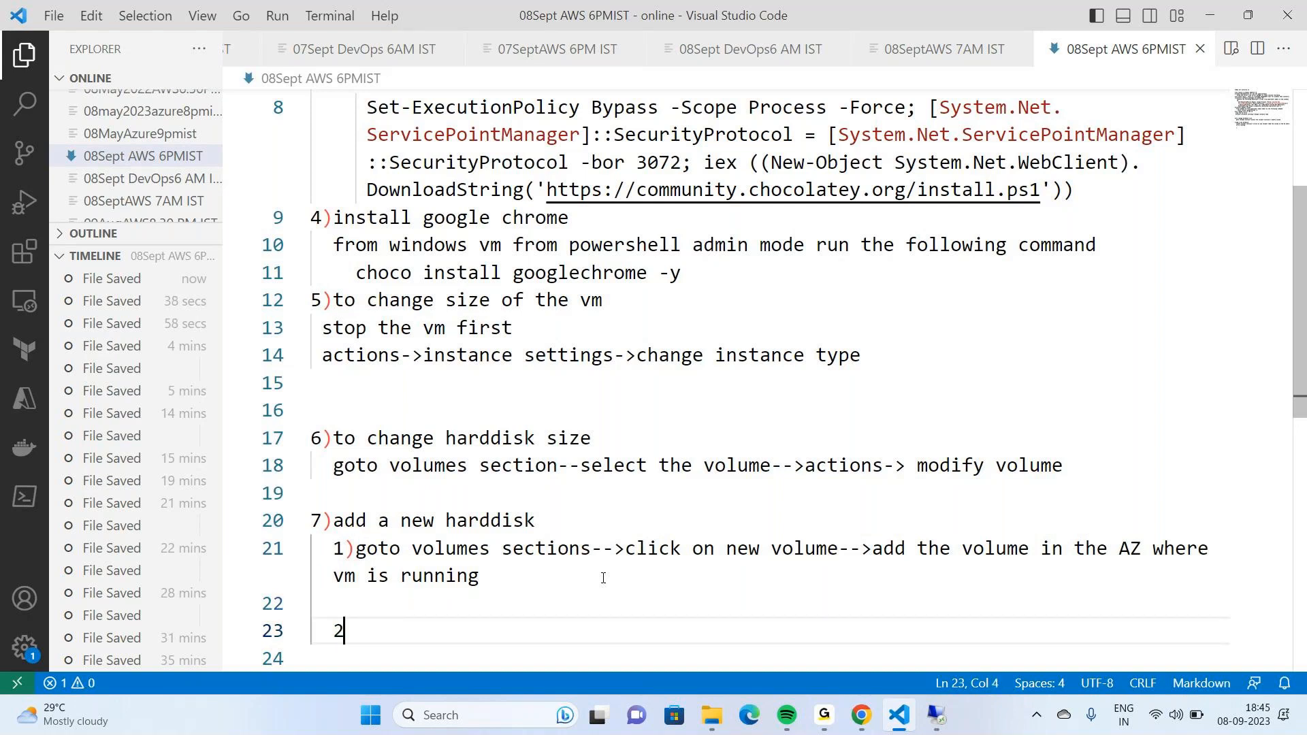
{"action": "type", "text": ")in the windo"}
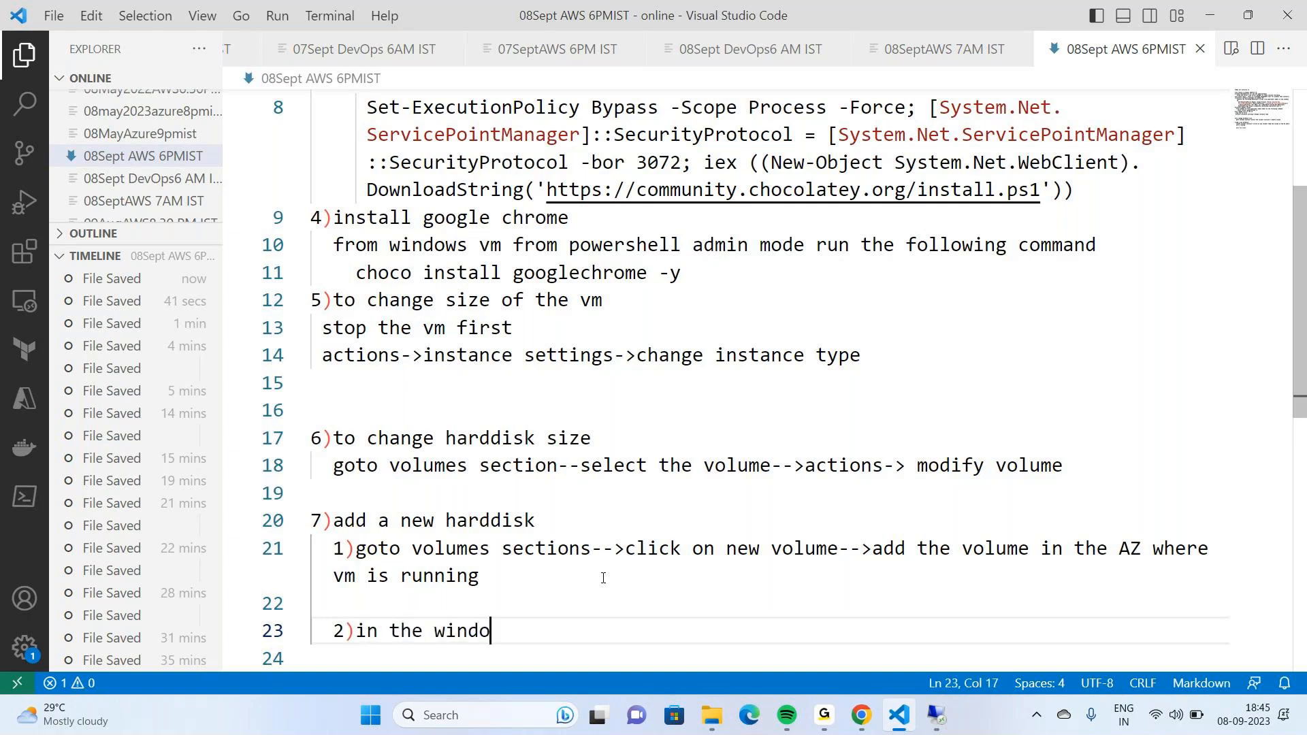
{"action": "type", "text": "ws vm ->diskmgt"}
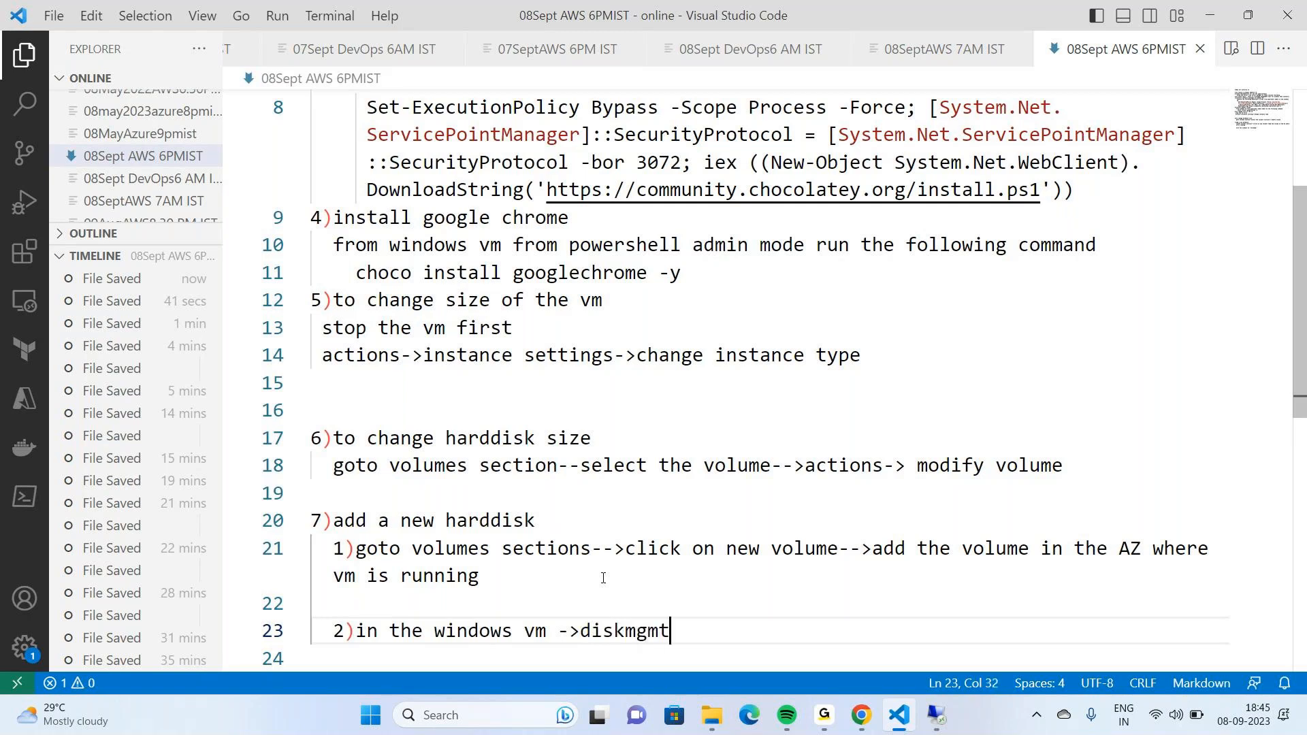
{"action": "type", "text": " -"}
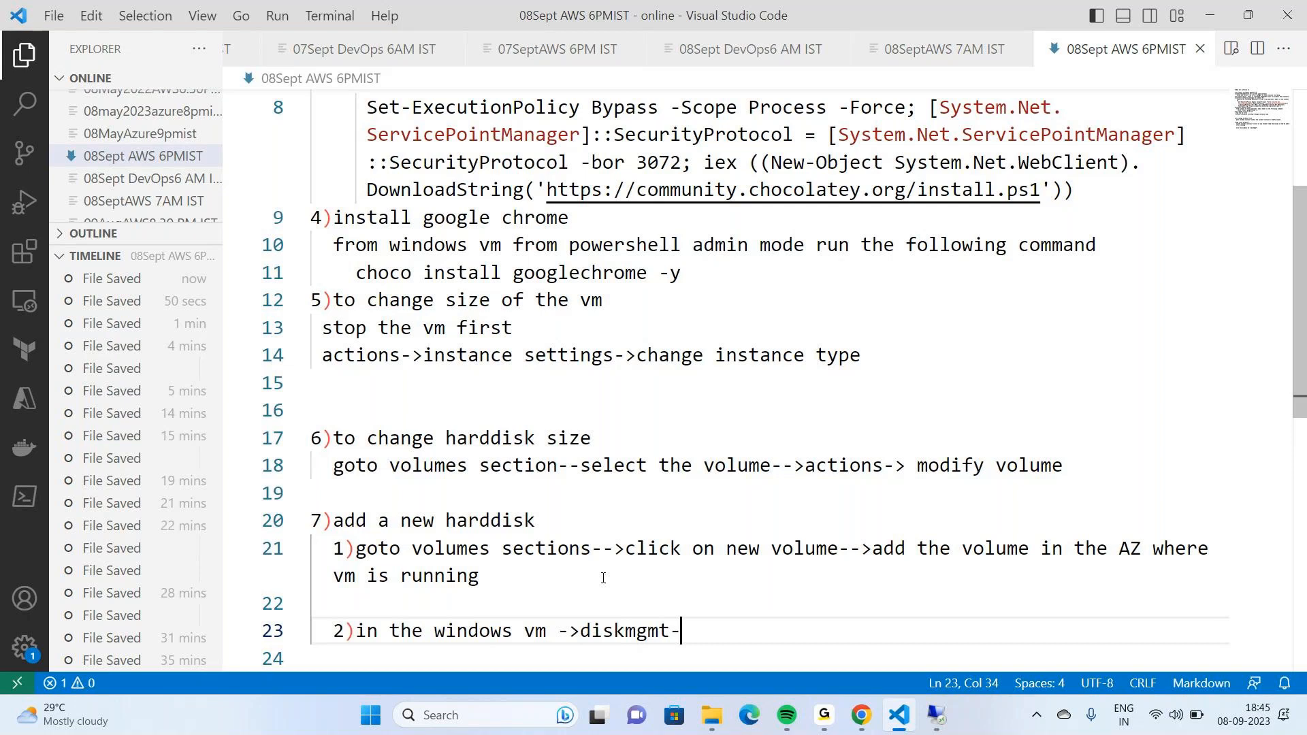
{"action": "type", "text": "->make the disk "}
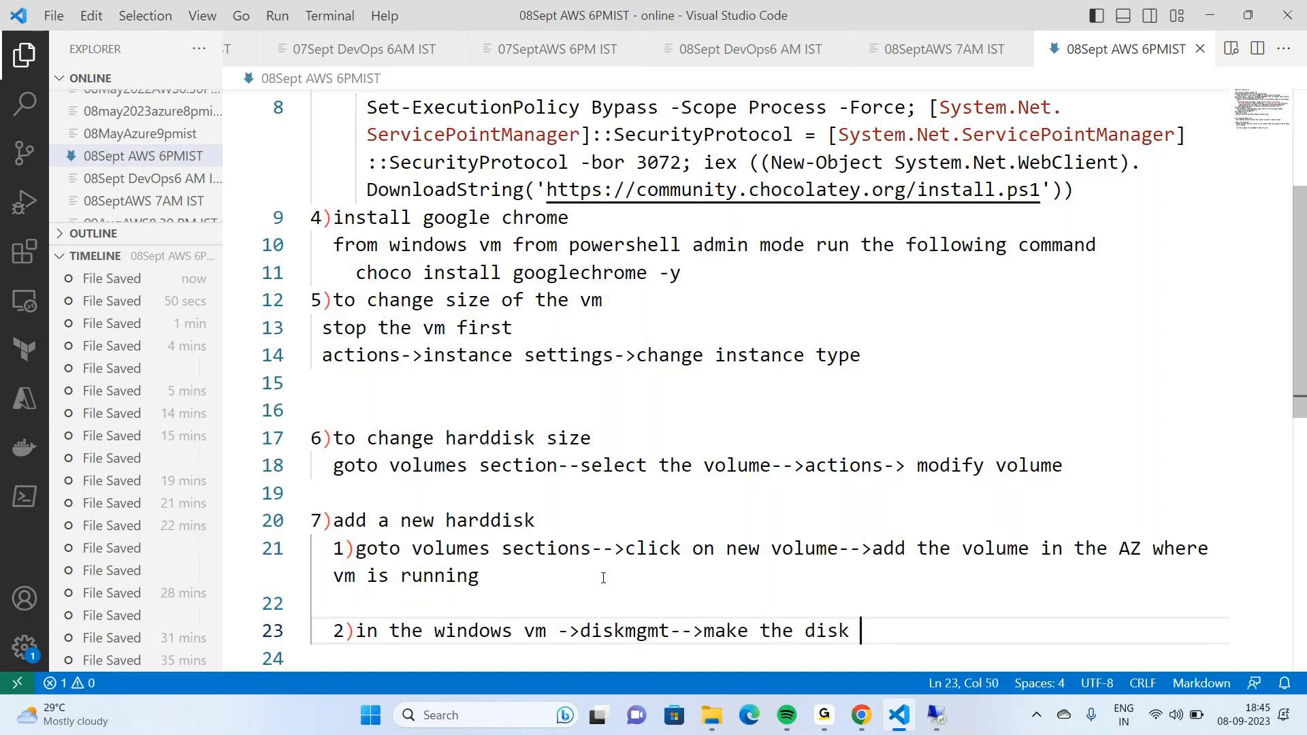
{"action": "type", "text": "online->initilize i"}
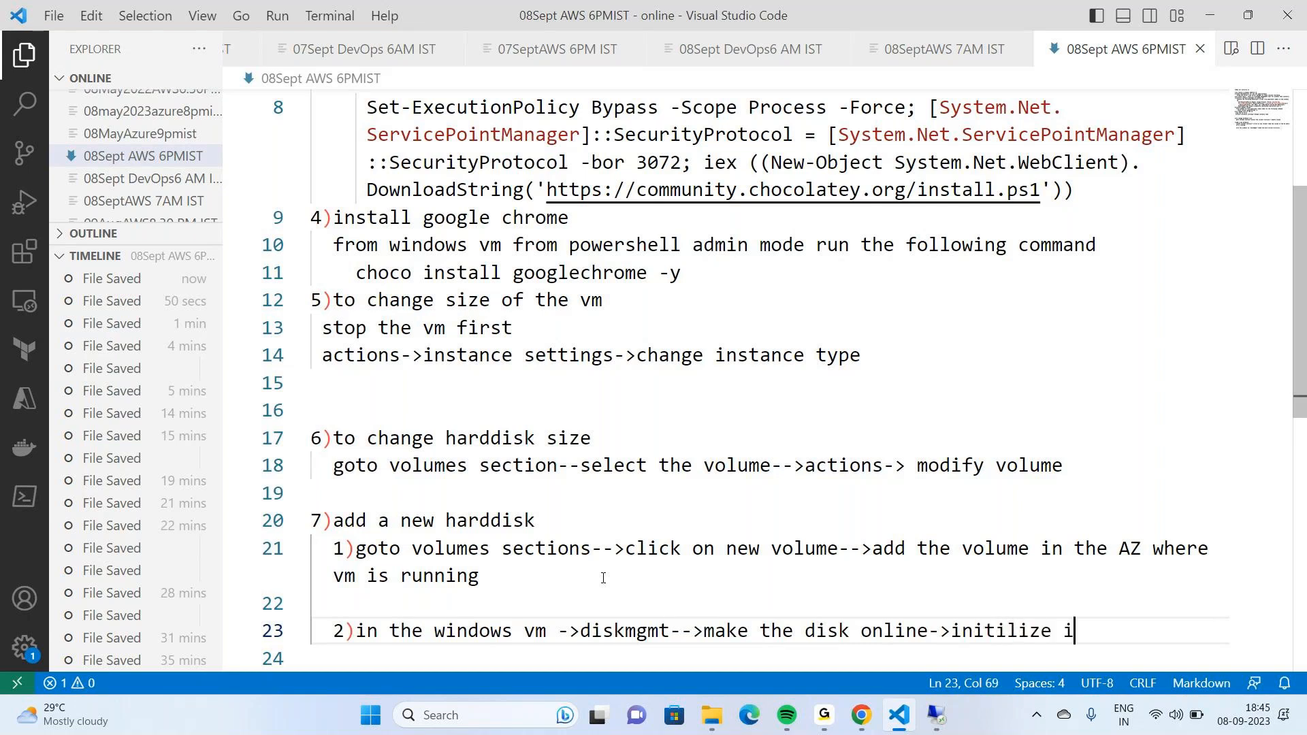
{"action": "type", "text": "t "}
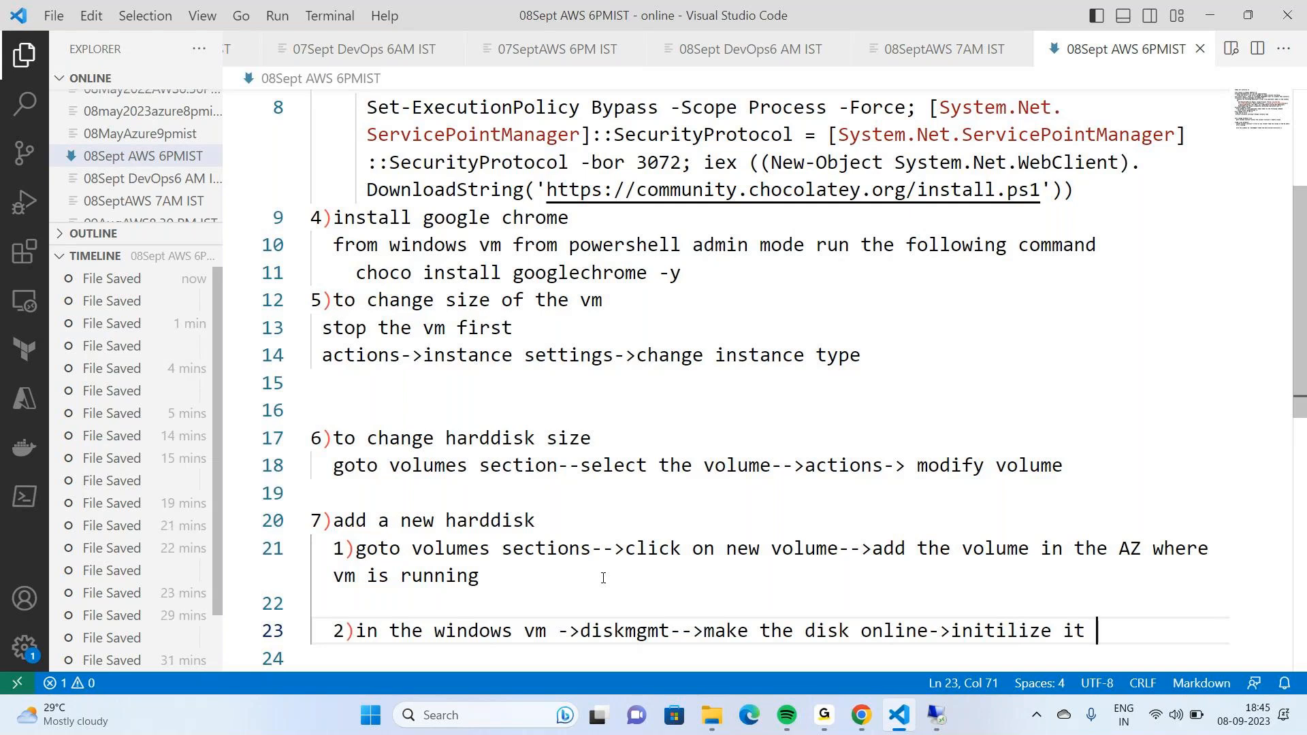
{"action": "type", "text": "and sele"}
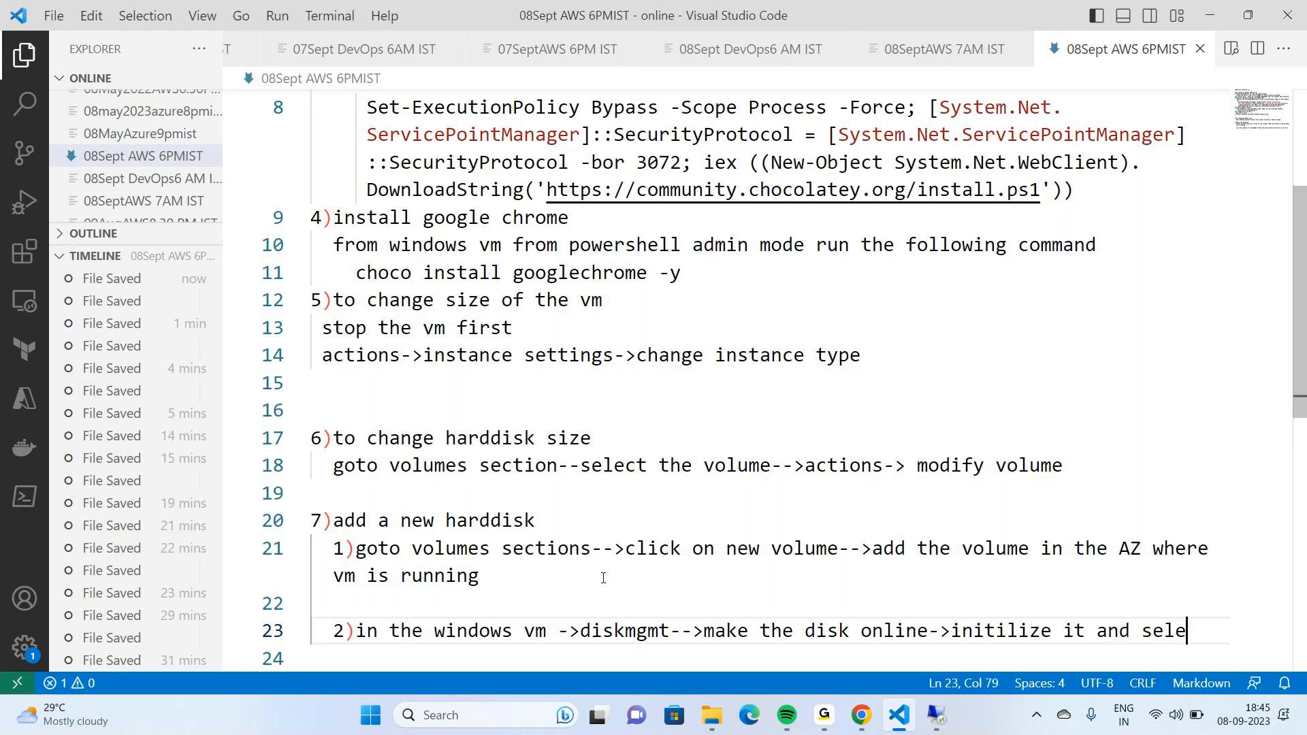
{"action": "type", "text": "ct new volume options"}
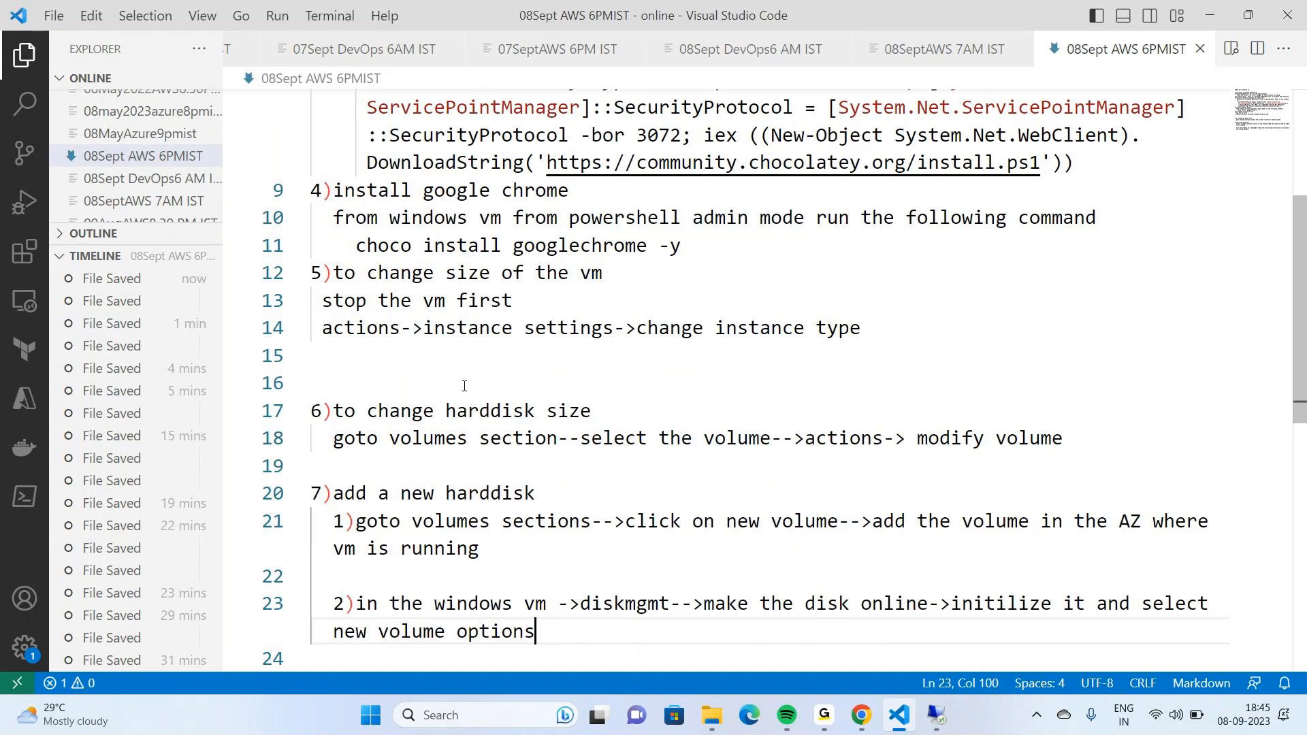
Underline the 'today our activity is' title with a row of dashes
{"action": "scroll", "coordinate": [464, 386], "scroll_direction": "up", "scroll_amount": 4}
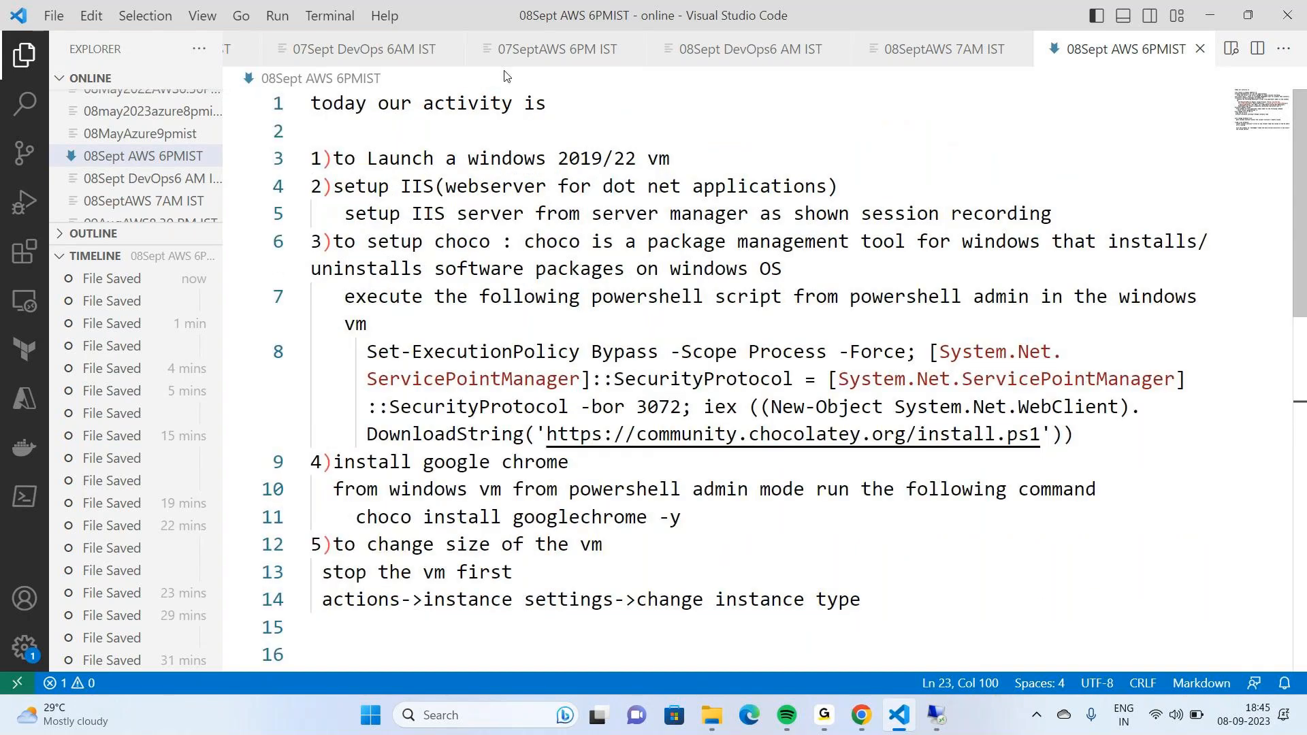
{"action": "left_click", "coordinate": [562, 107]}
{"action": "key", "text": "Return"}
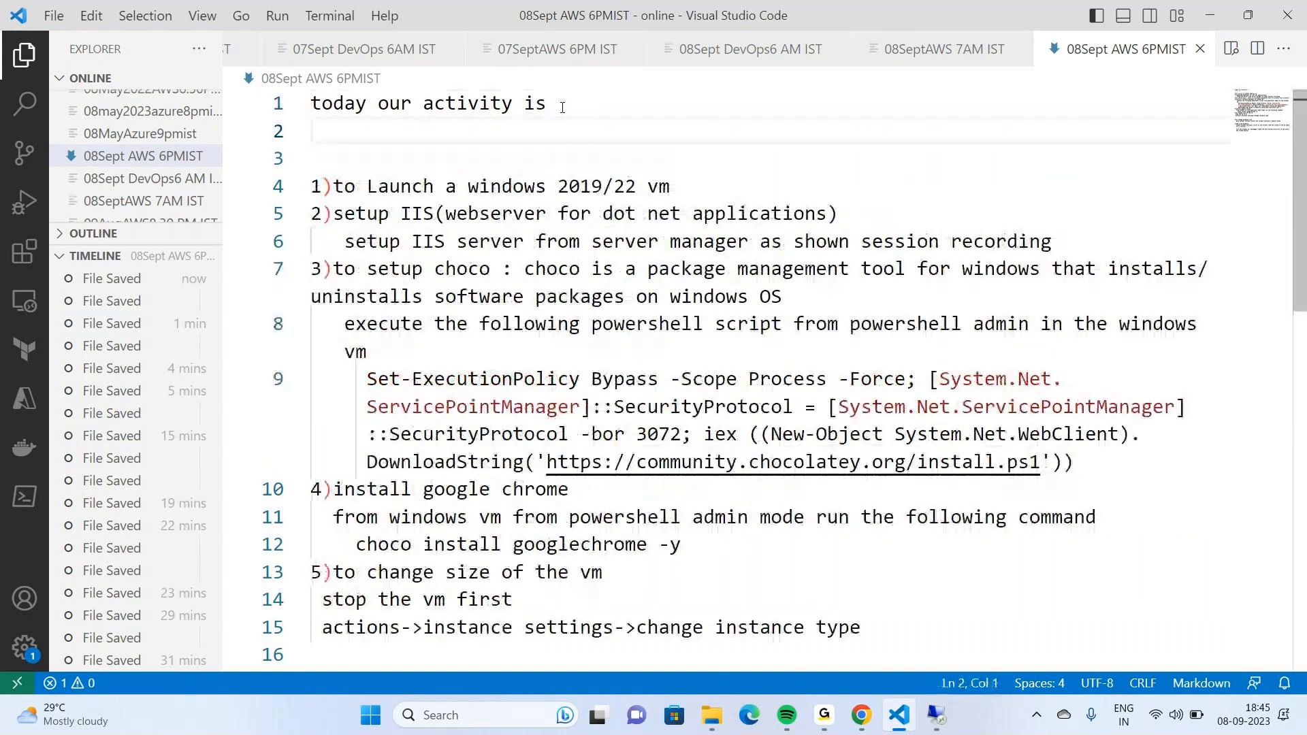
{"action": "type", "text": "-------------------------"}
{"action": "key", "text": "BackSpace"}
{"action": "key", "text": "BackSpace"}
{"action": "key", "text": "BackSpace"}
{"action": "key", "text": "BackSpace"}
{"action": "key", "text": "Down"}
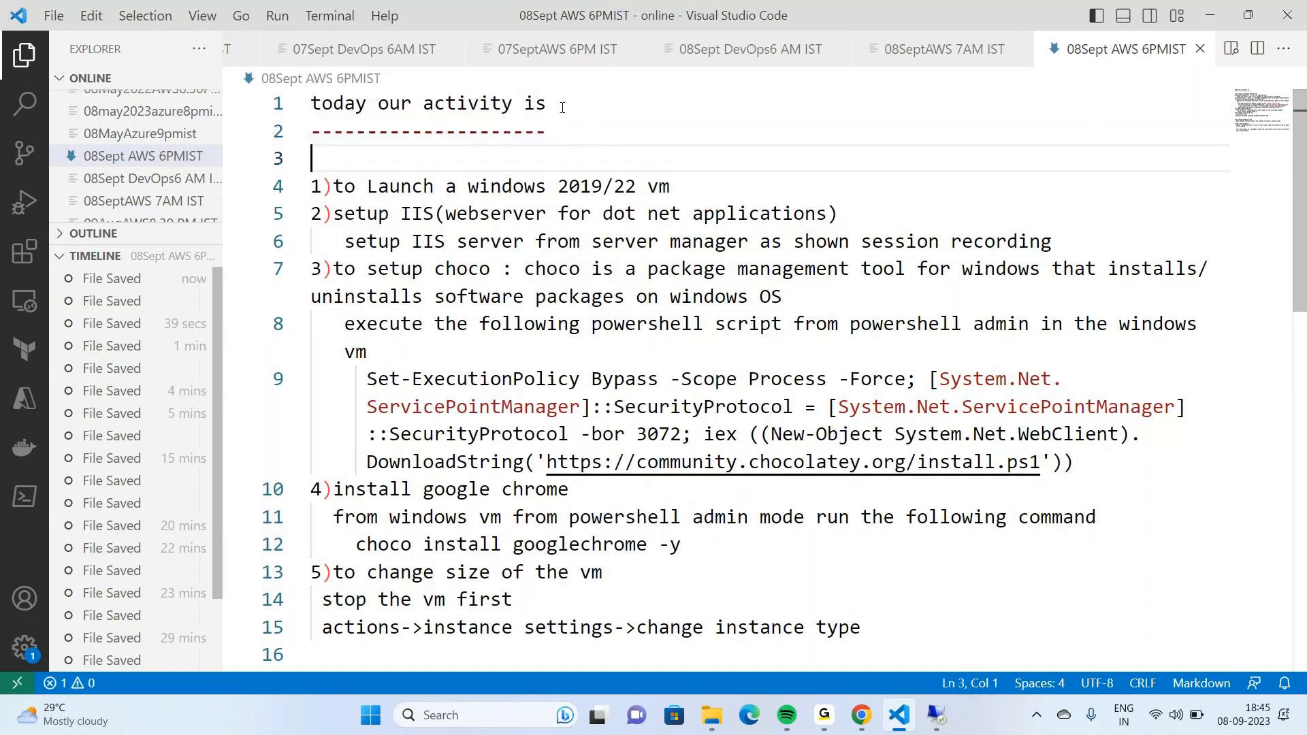
Start a new 'Activity-1' heading at the end of the notes
{"action": "key", "text": "Down"}
{"action": "key", "text": "Down"}
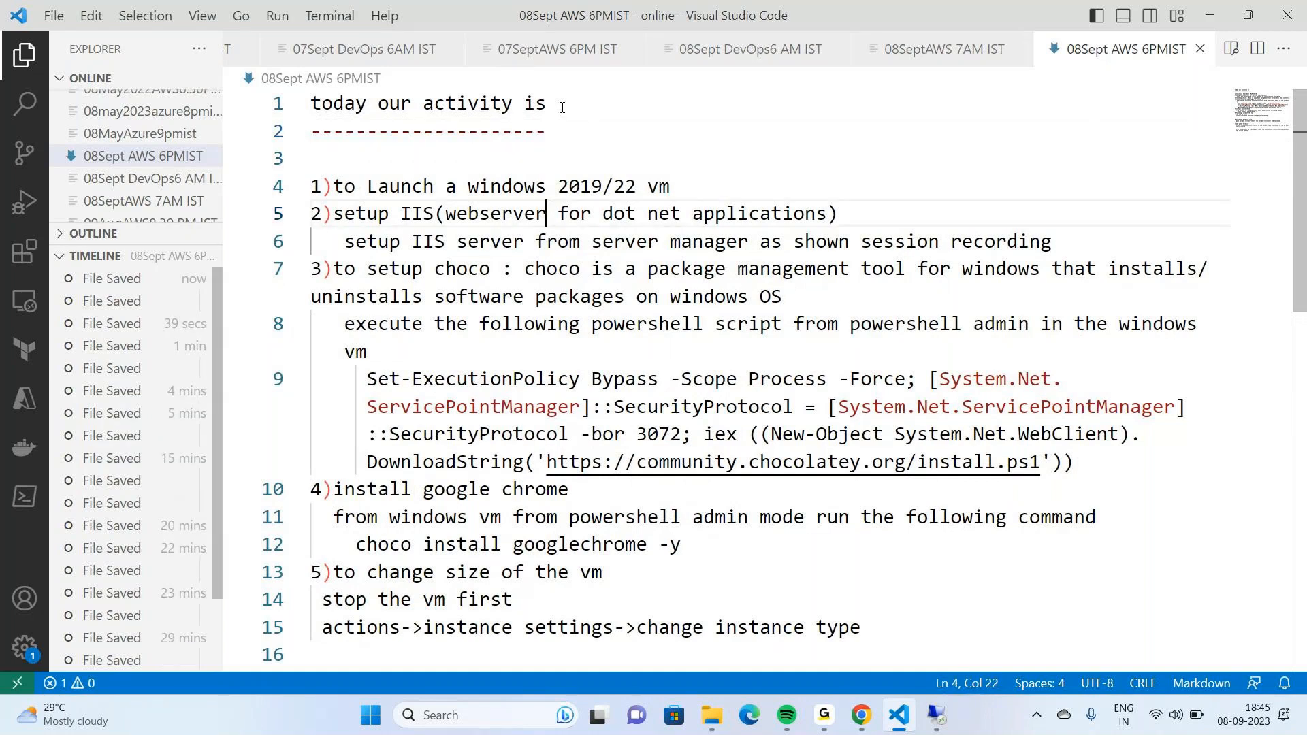
{"action": "key", "text": "ctrl+End"}
{"action": "type", "text": "Ac"}
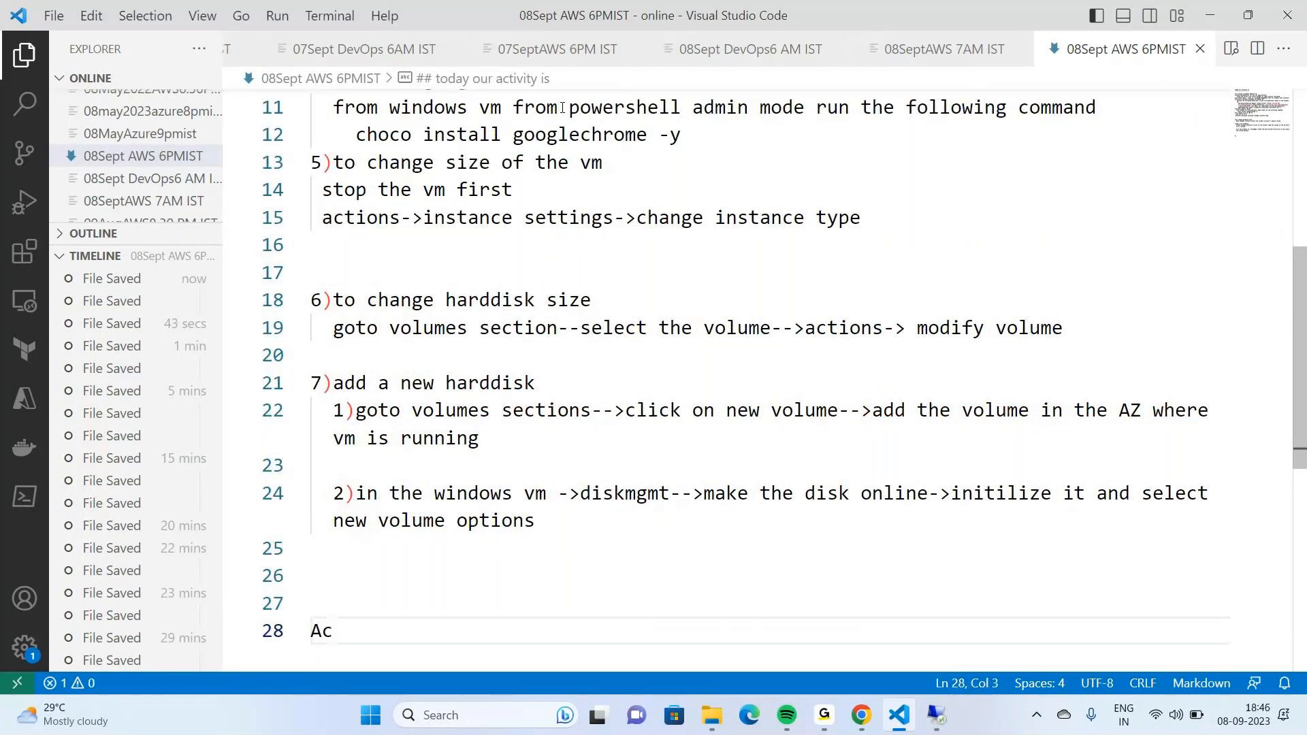
{"action": "type", "text": "tivity-1"}
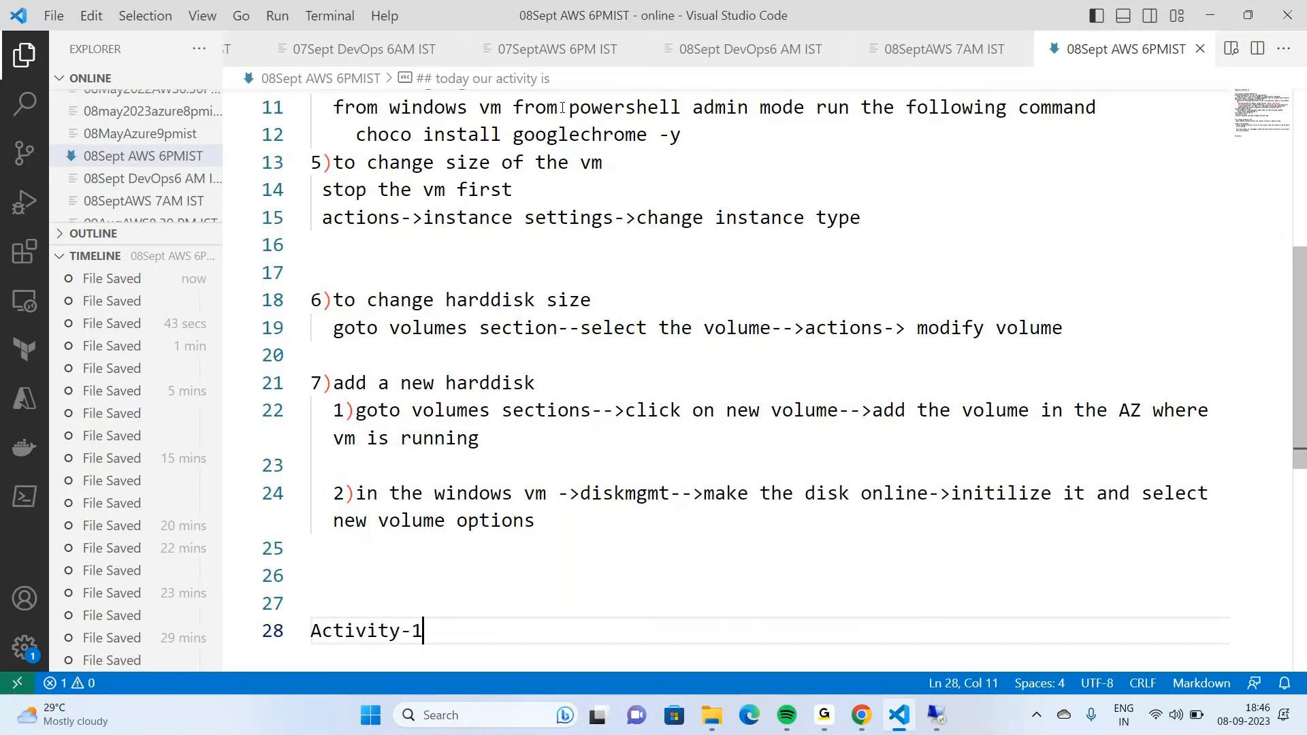
Renumber the heading to 2 and rename 'Activity' to 'Exercise', making it 'Exercise-2'
{"action": "key", "text": "BackSpace"}
{"action": "type", "text": "2"}
{"action": "key", "text": "Return"}
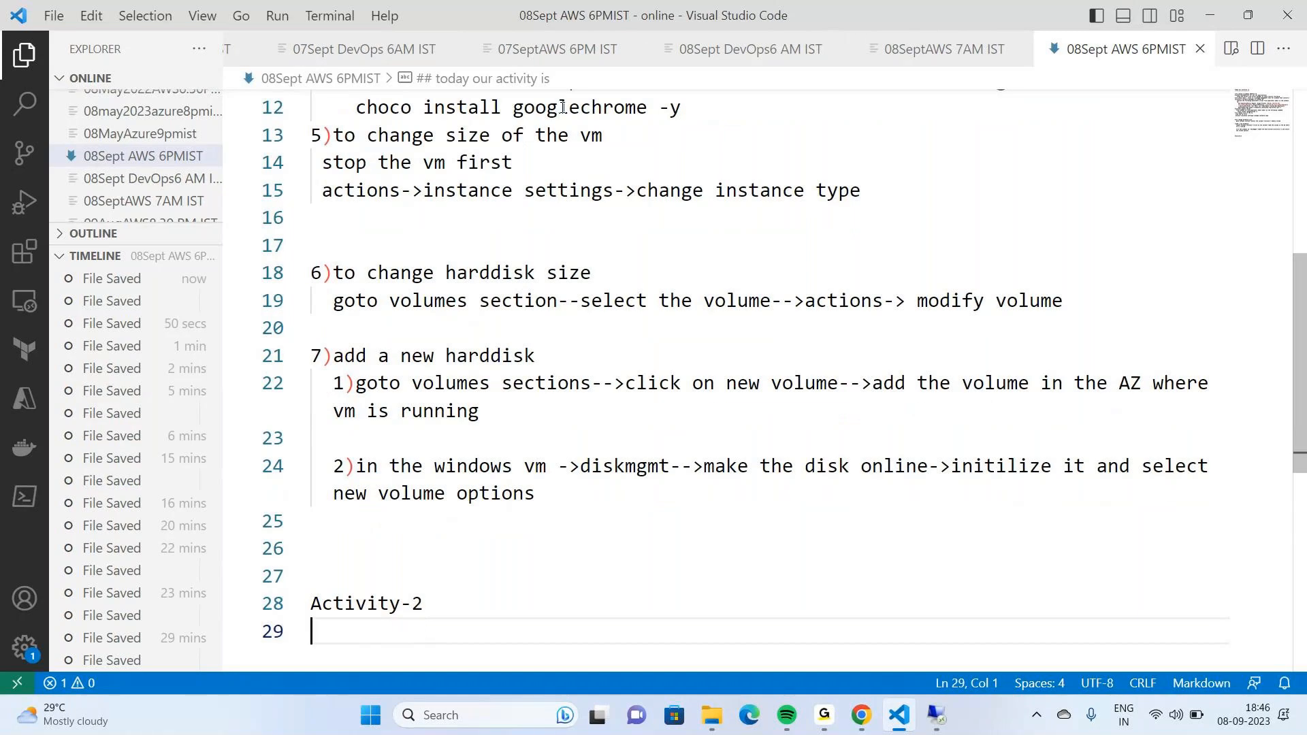
{"action": "key", "text": "Return"}
{"action": "key", "text": "Up"}
{"action": "key", "text": "Up"}
{"action": "key", "text": "ctrl+shift+Right"}
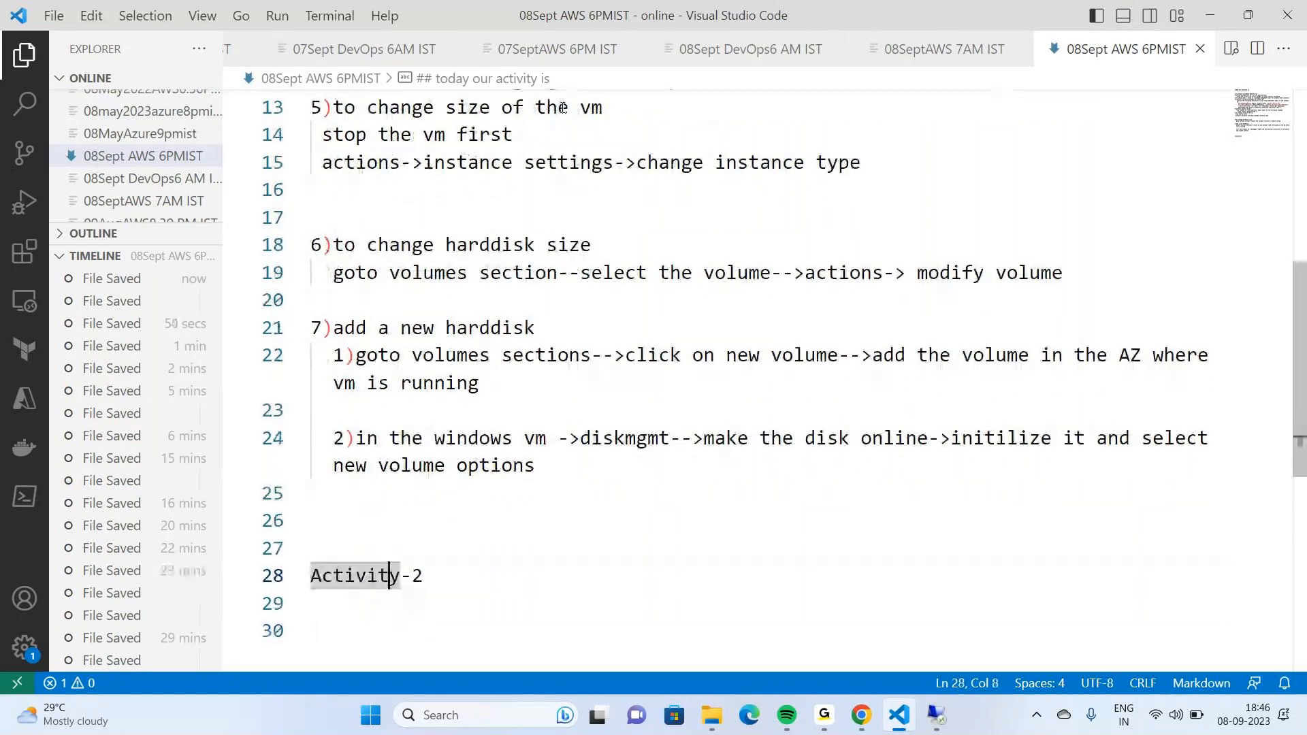
{"action": "key", "text": "Right"}
{"action": "key", "text": "BackSpace"}
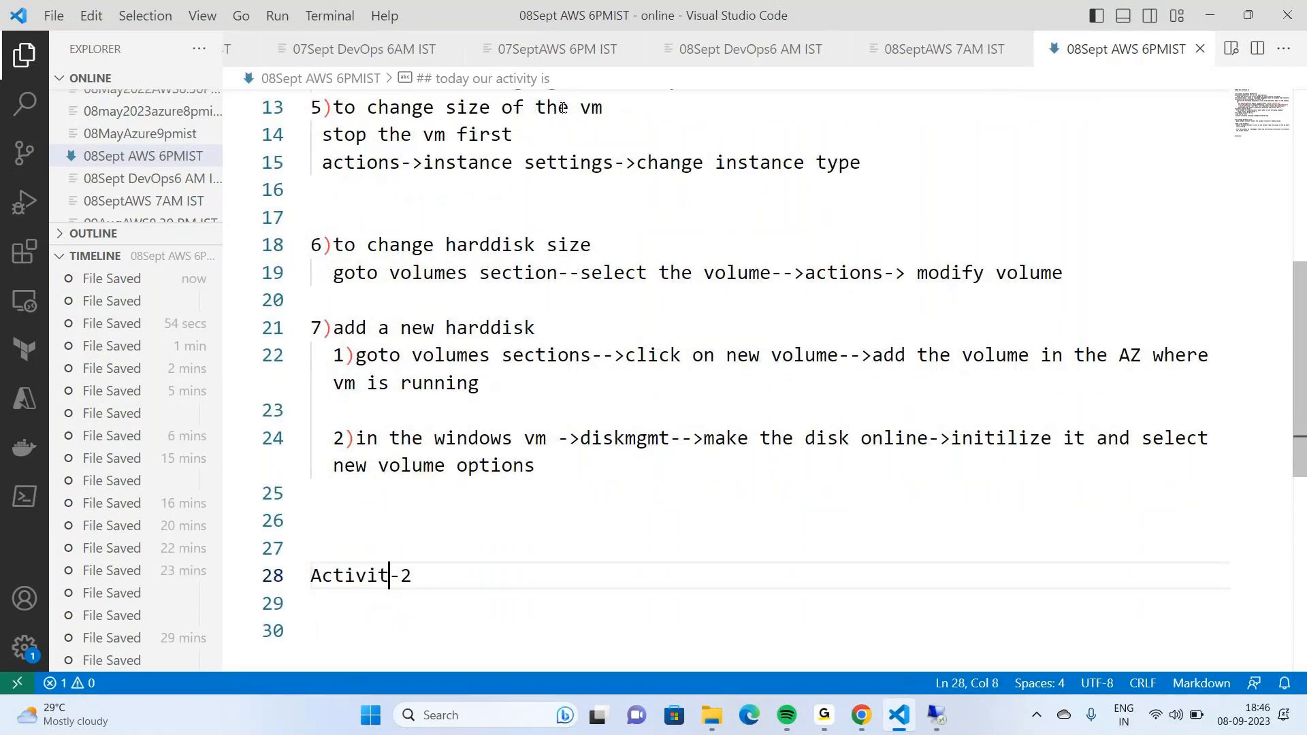
{"action": "key", "text": "ctrl+BackSpace"}
{"action": "type", "text": "E"}
{"action": "type", "text": "xercise"}
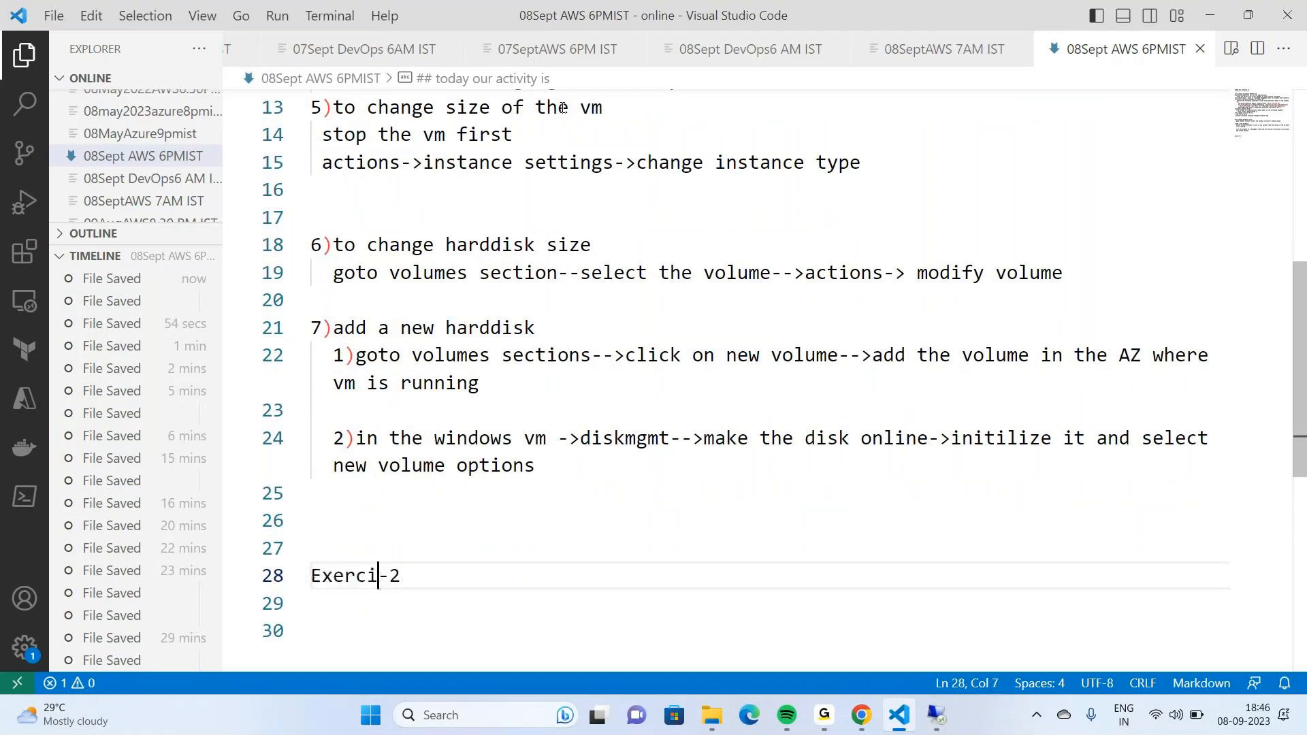
Underline the Exercise-2 heading with a line of ten dashes
{"action": "key", "text": "End"}
{"action": "key", "text": "Return"}
{"action": "type", "text": "----------"}
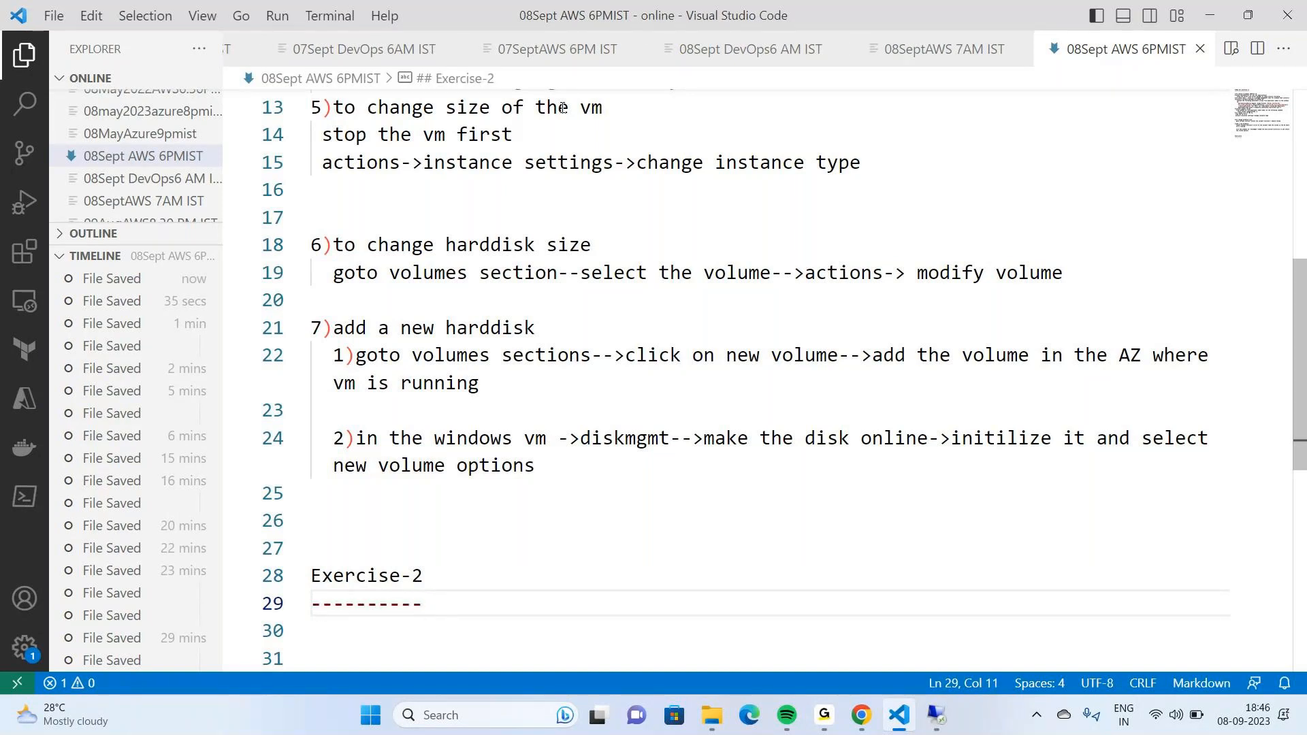
{"action": "key", "text": "Return"}
{"action": "key", "text": "Return"}
Add the lines 'create a redhat vm' and 'install httpd(equalent of apache2 on ubuntu) software'
{"action": "type", "text": "create"}
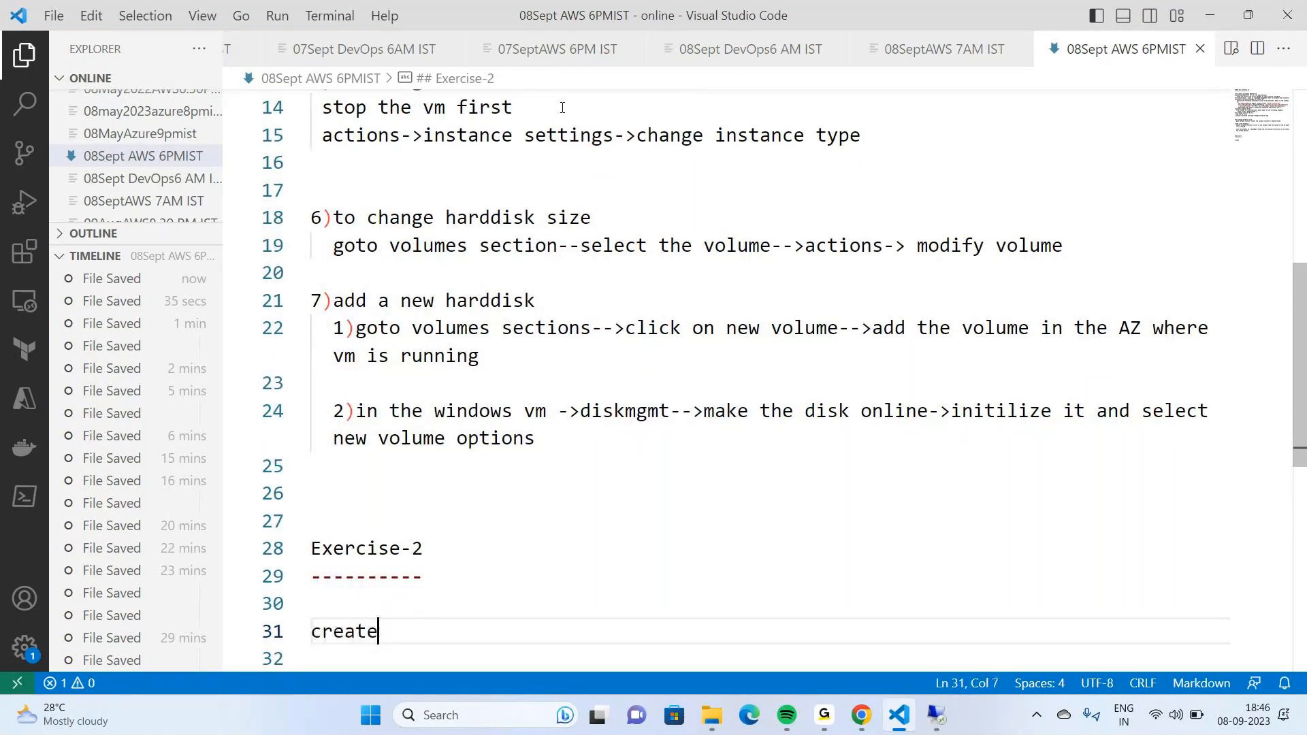
{"action": "type", "text": " a red"}
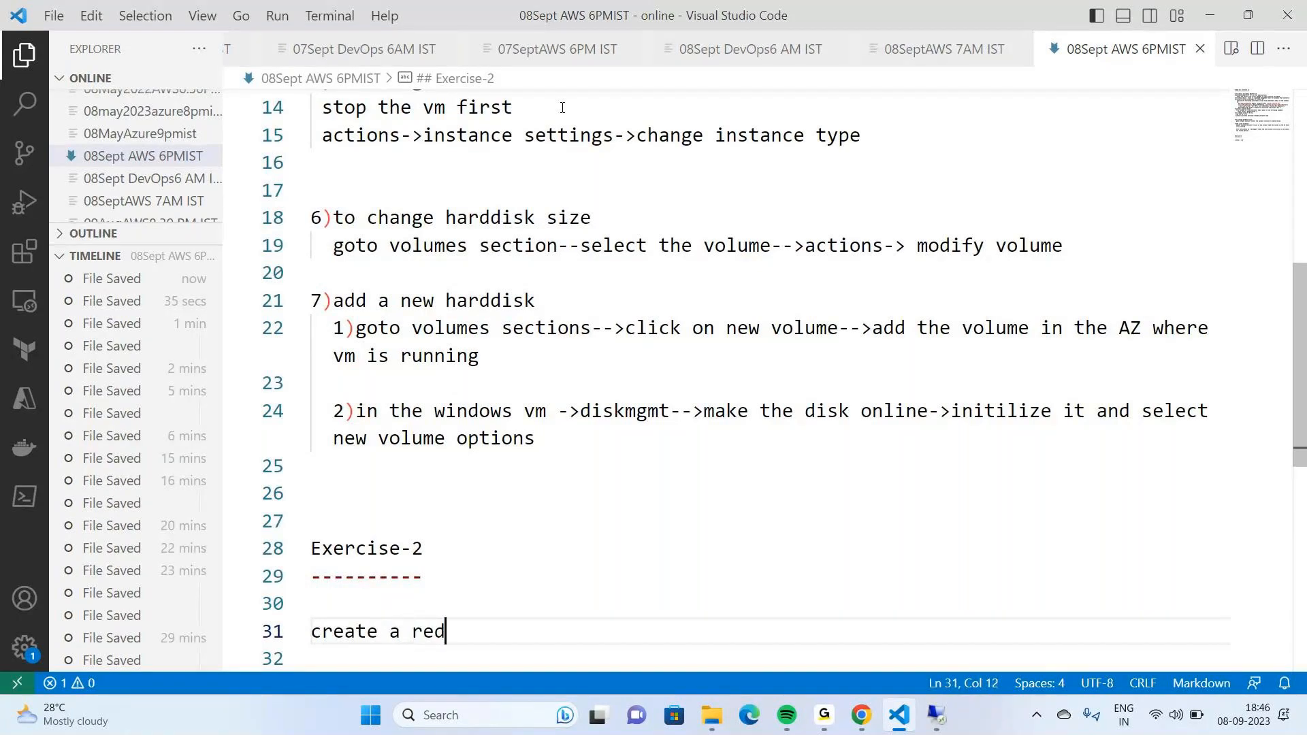
{"action": "type", "text": "hat vm"}
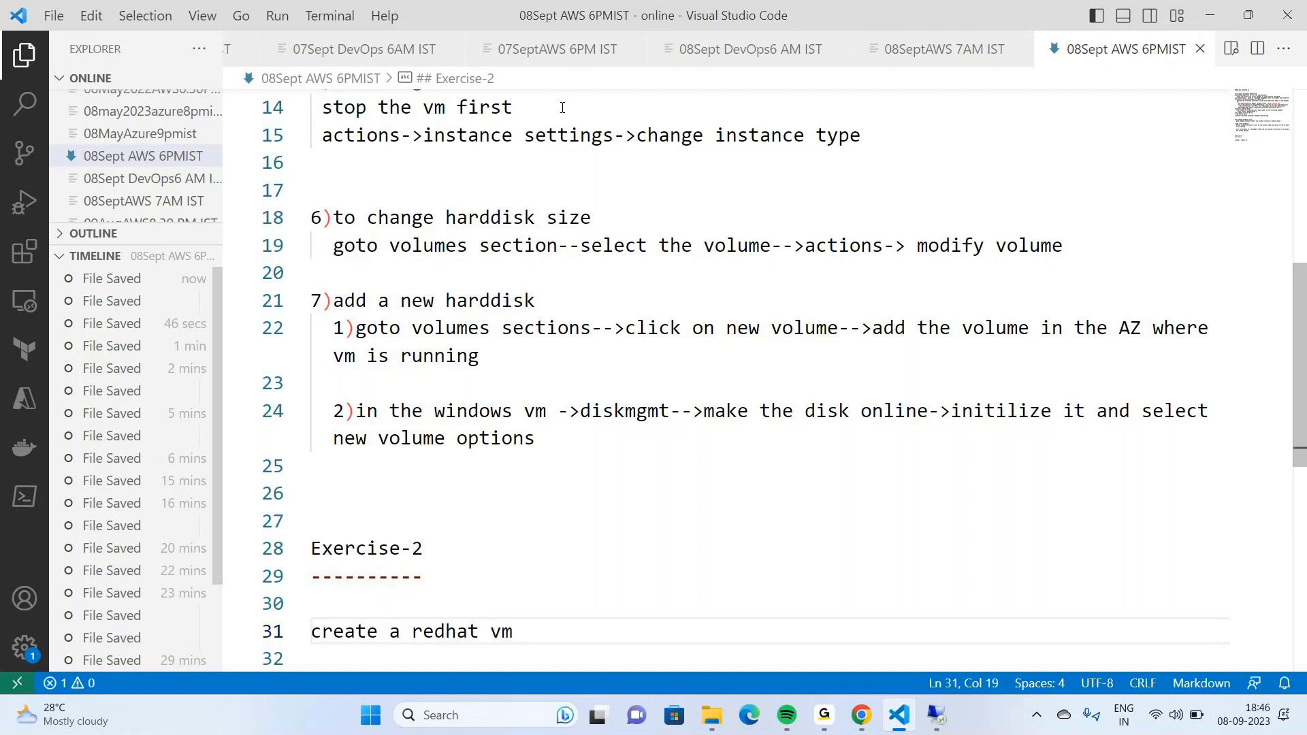
{"action": "key", "text": "Return"}
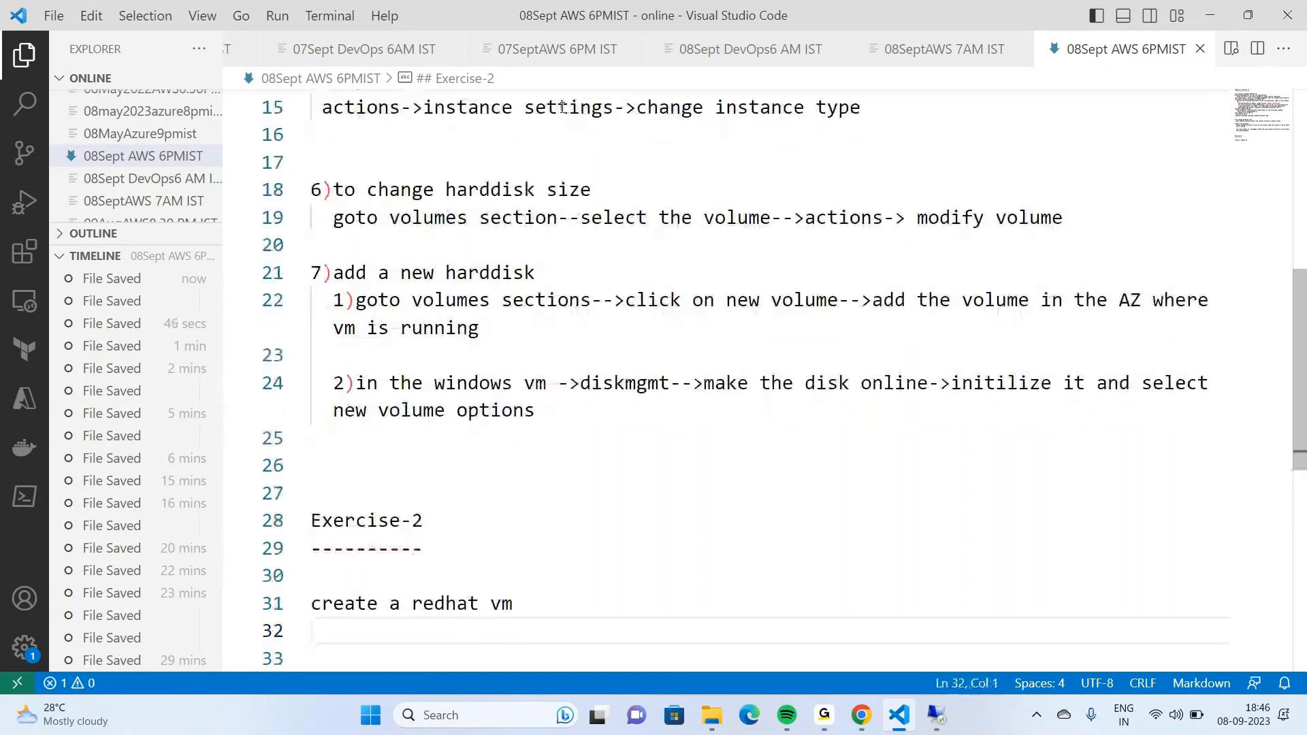
{"action": "type", "text": "install ap"}
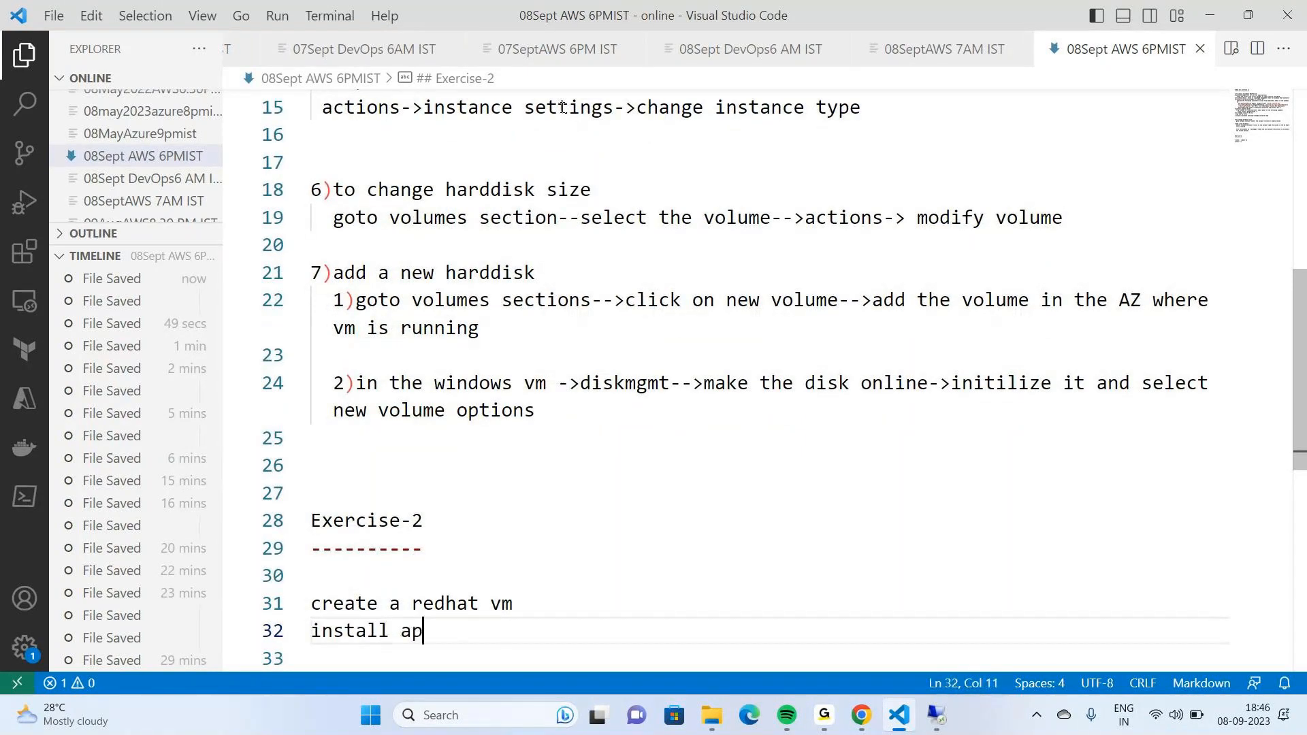
{"action": "type", "text": "ache2 software"}
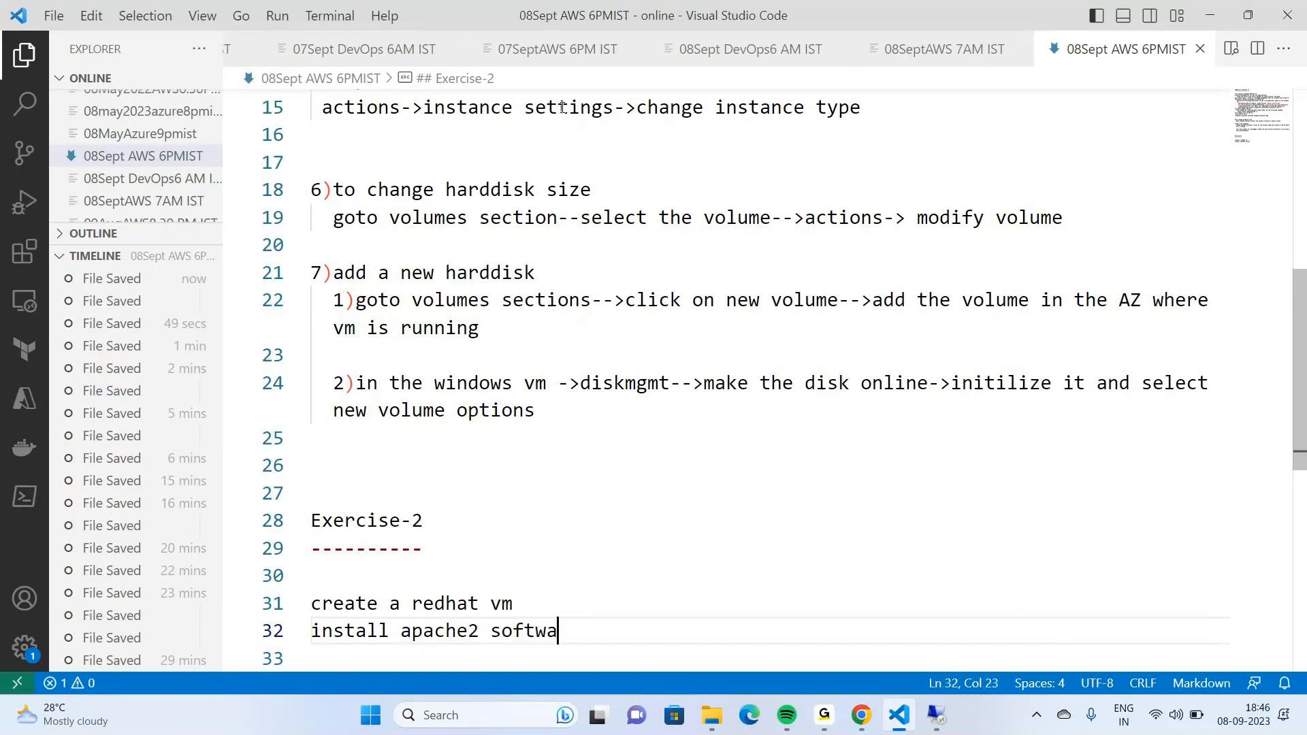
{"action": "key", "text": "Left"}
{"action": "key", "text": "Left"}
{"action": "key", "text": "Left"}
{"action": "key", "text": "Left"}
{"action": "key", "text": "Left"}
{"action": "key", "text": "Left"}
{"action": "key", "text": "Left"}
{"action": "key", "text": "Left"}
{"action": "key", "text": "Left"}
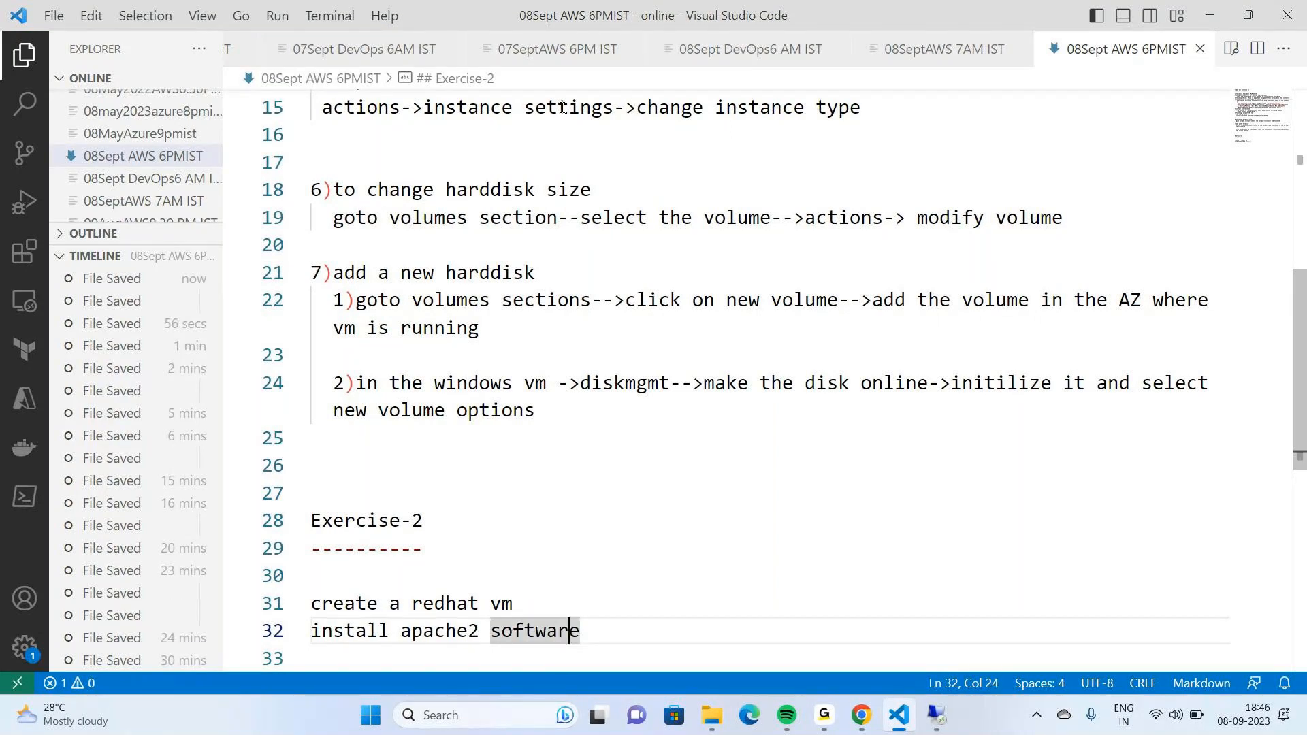
{"action": "key", "text": "BackSpace"}
{"action": "key", "text": "BackSpace"}
{"action": "key", "text": "BackSpace"}
{"action": "key", "text": "BackSpace"}
{"action": "key", "text": "BackSpace"}
{"action": "key", "text": "BackSpace"}
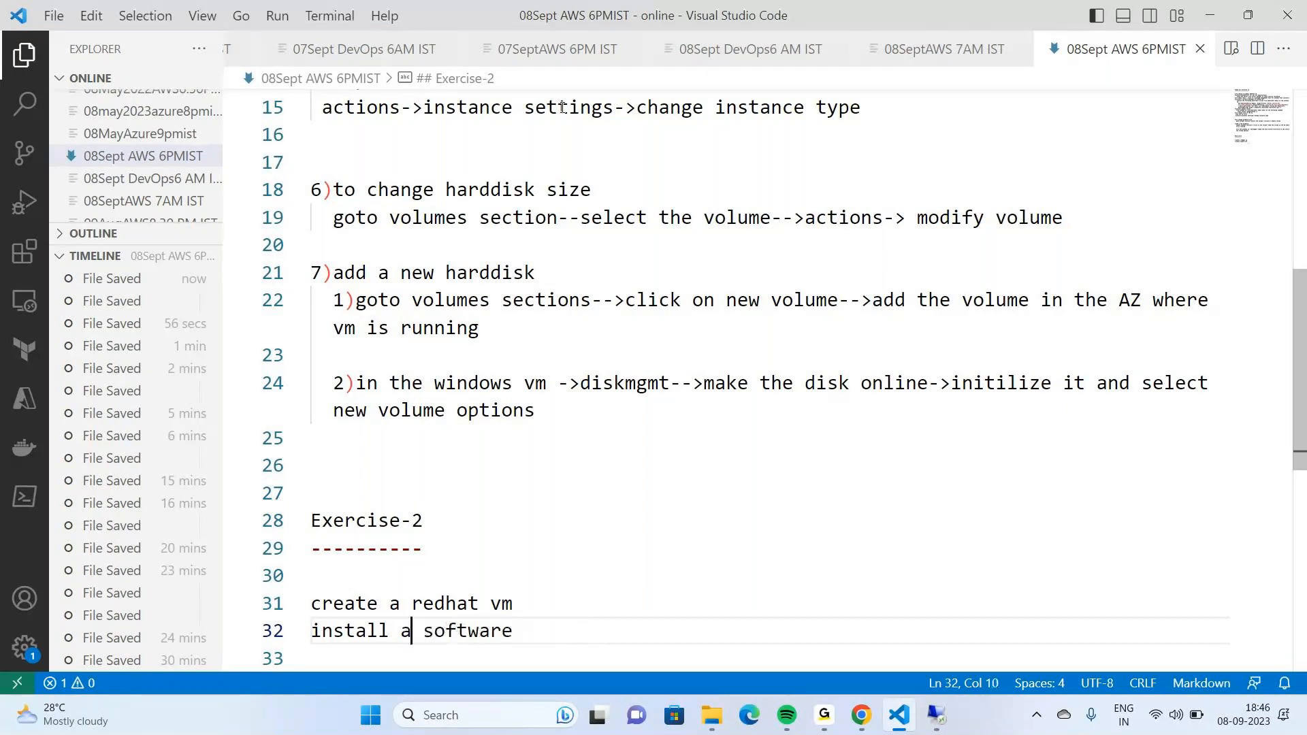
{"action": "key", "text": "BackSpace"}
{"action": "type", "text": "httpd(e"}
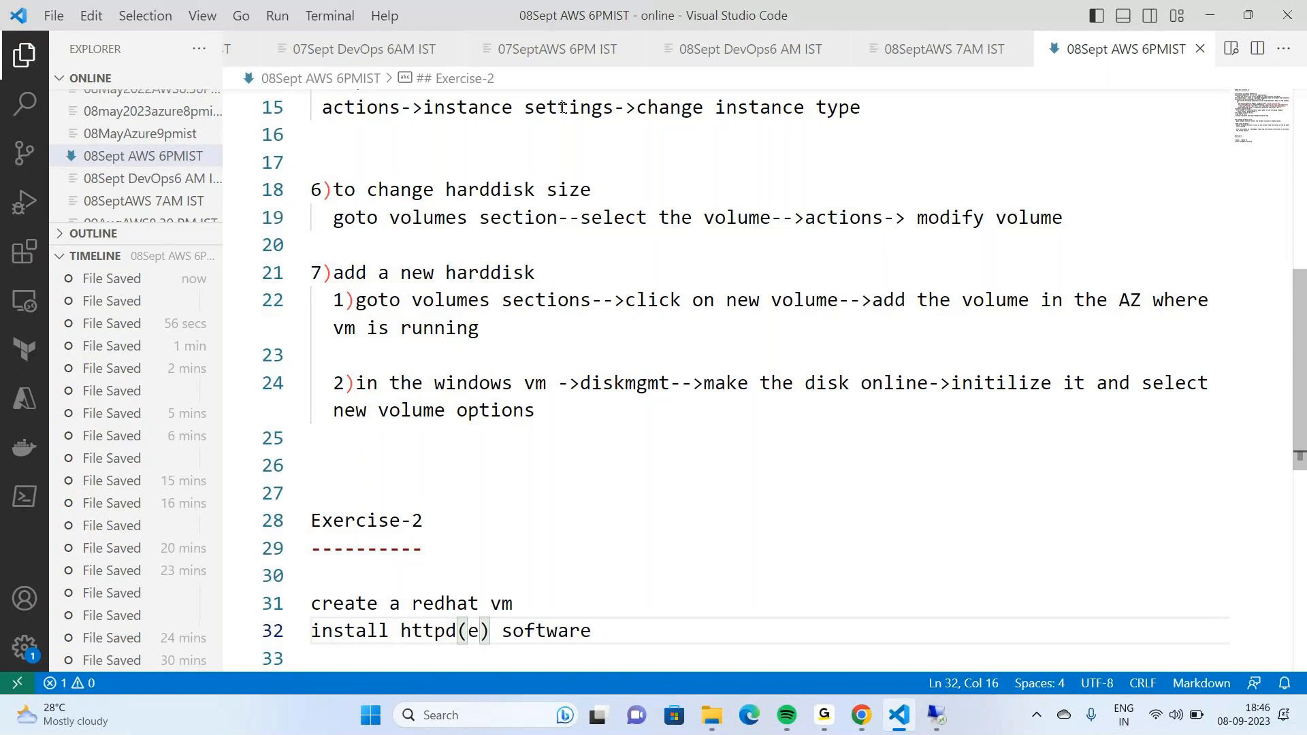
{"action": "type", "text": "qualent of "}
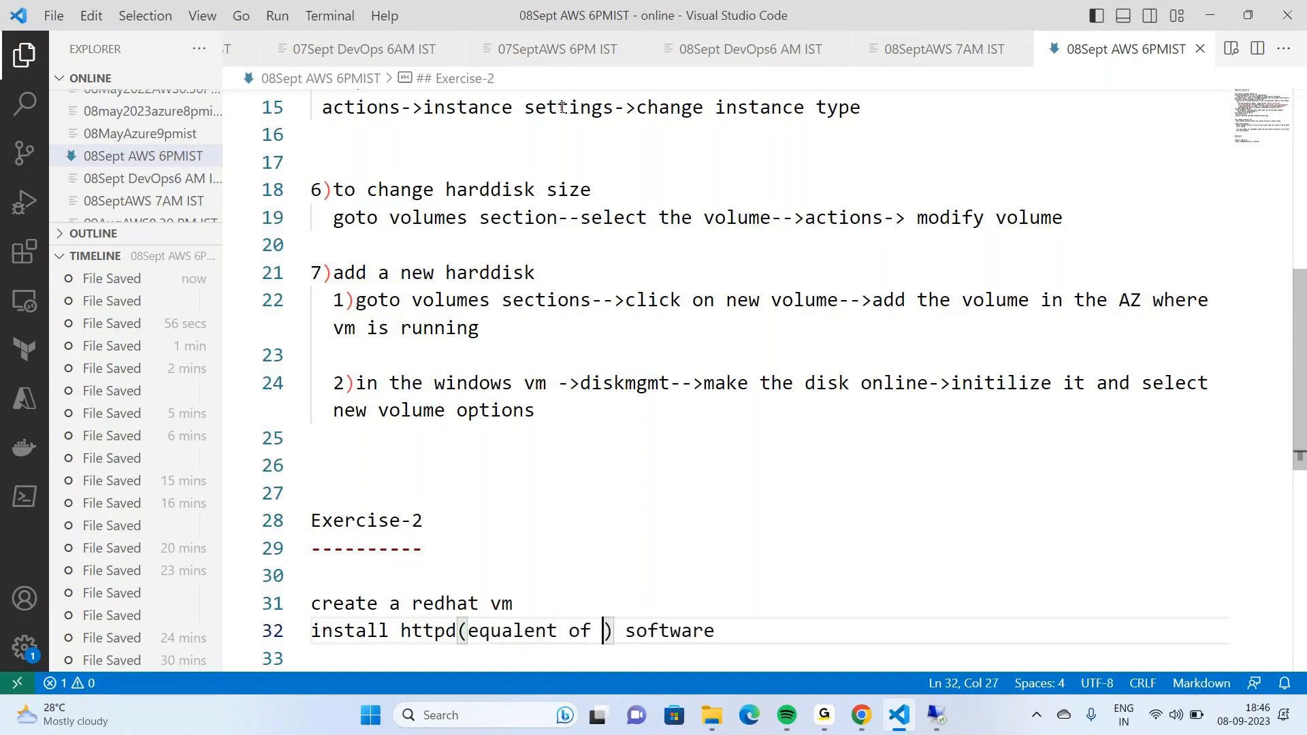
{"action": "type", "text": "a"}
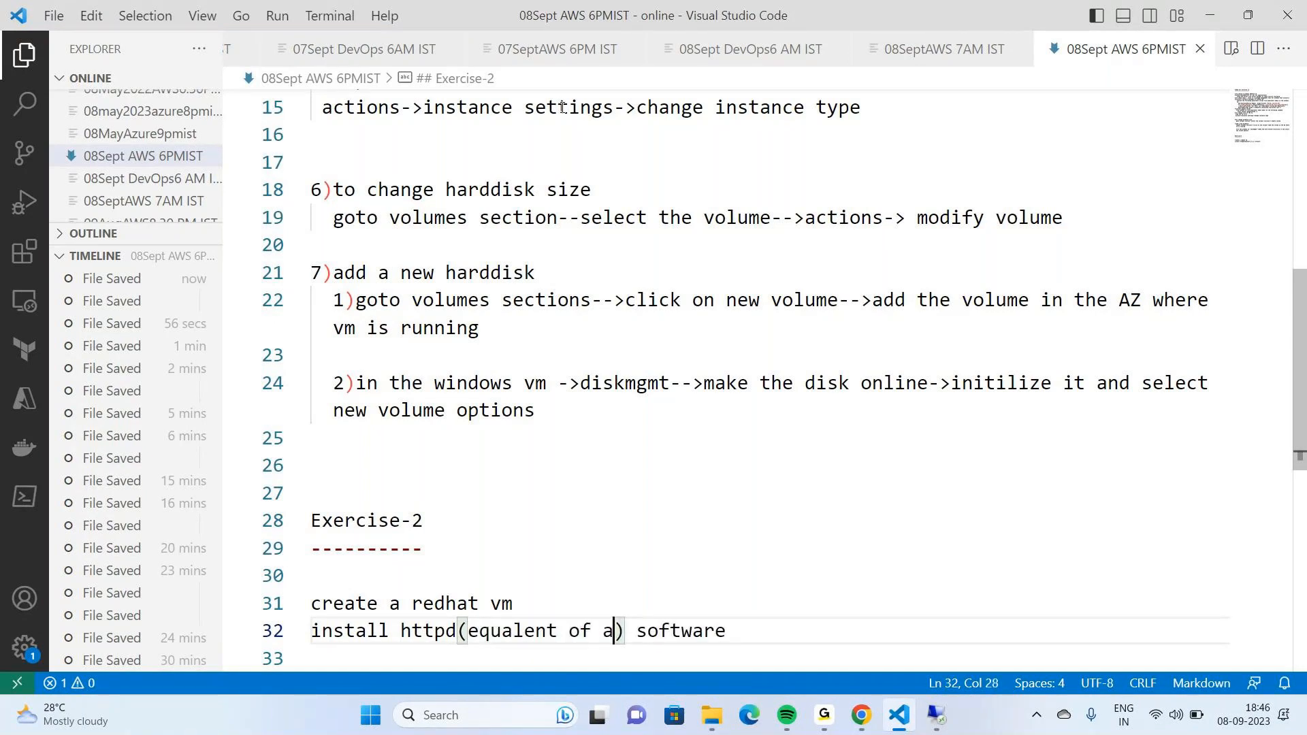
{"action": "type", "text": "pache2 "}
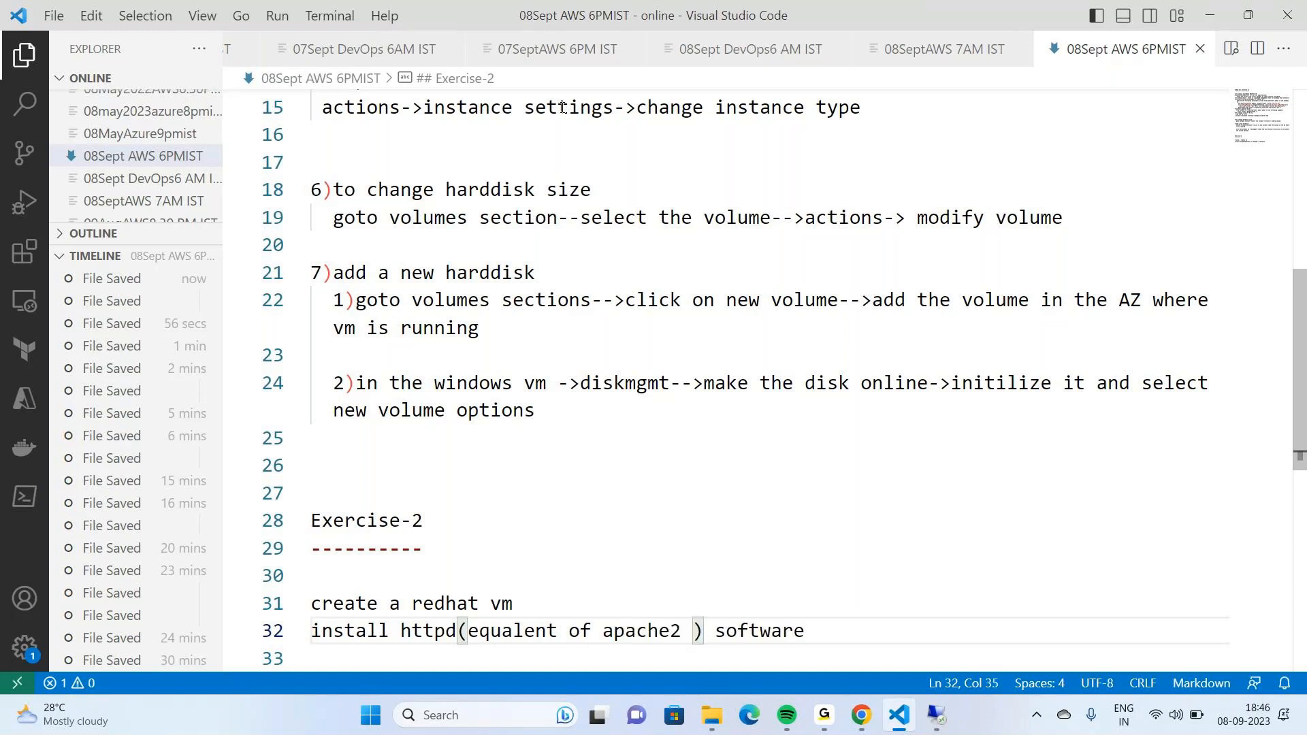
{"action": "type", "text": "on ubn"}
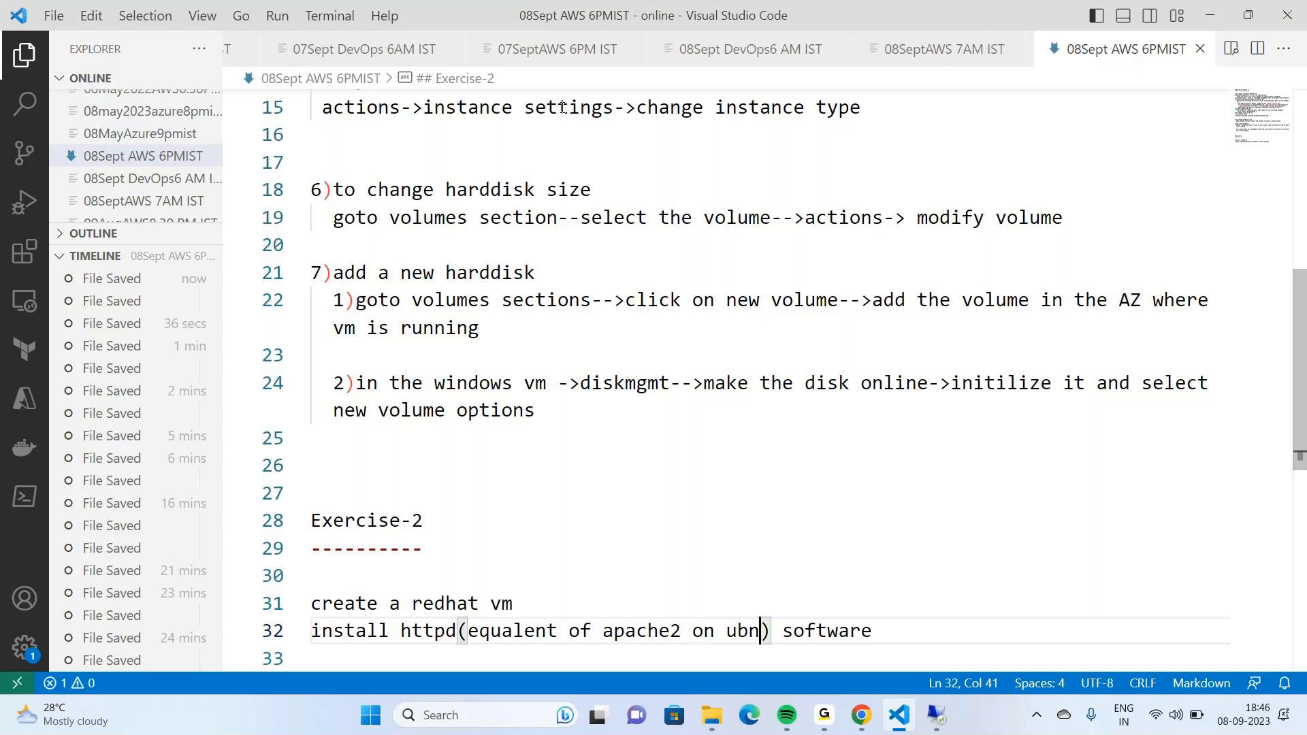
{"action": "key", "text": "BackSpace"}
{"action": "type", "text": "untu"}
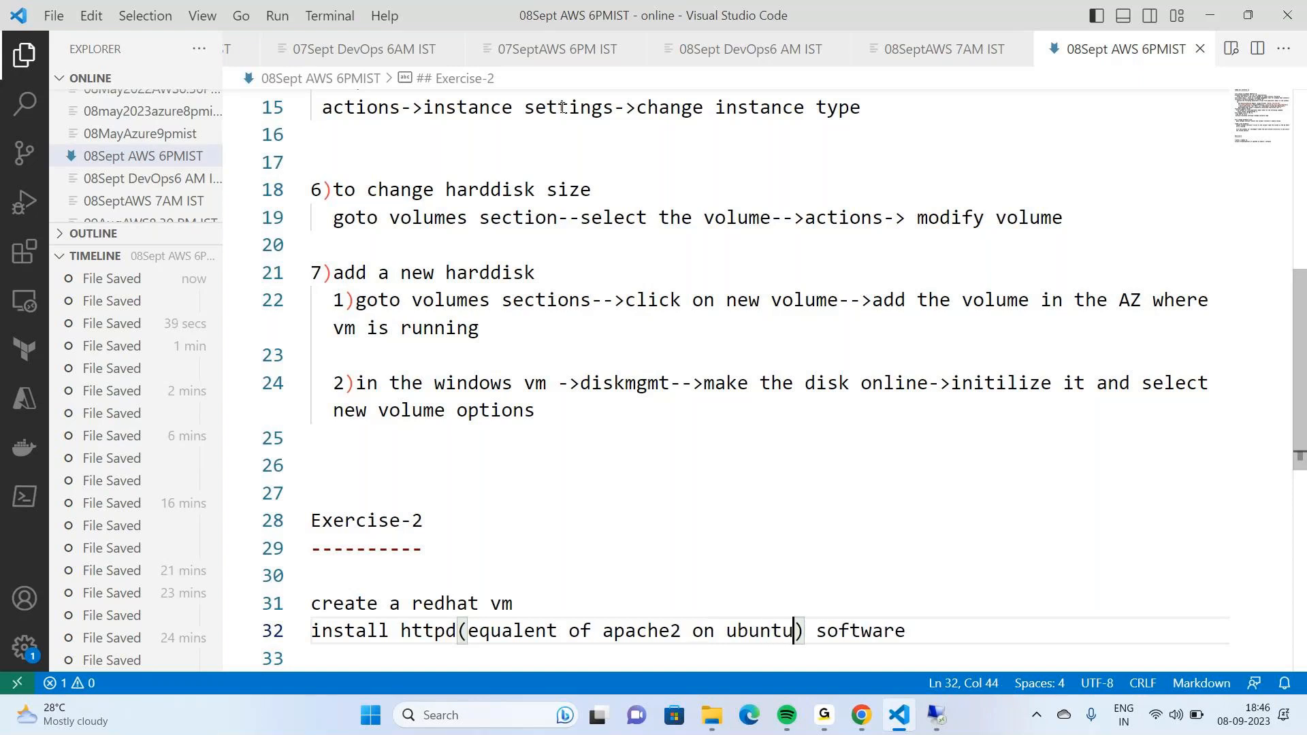
{"action": "key", "text": "End"}
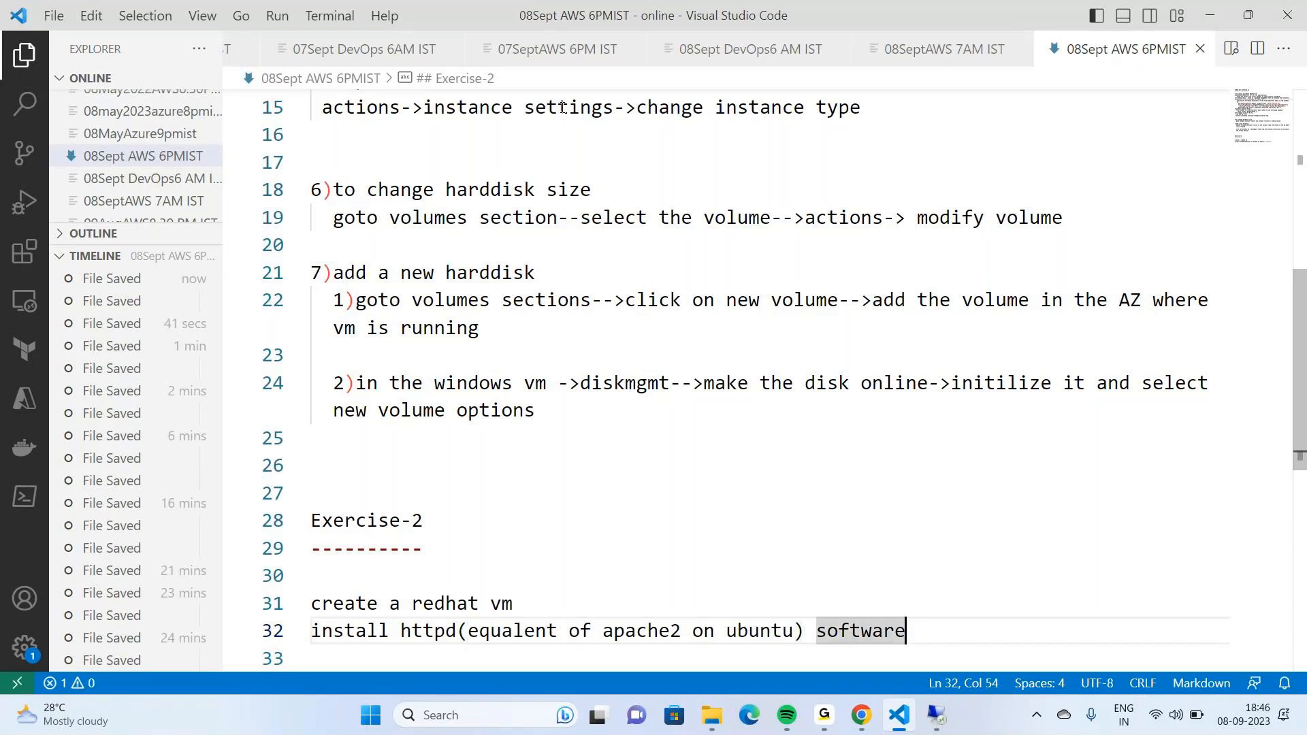
{"action": "key", "text": "Return"}
{"action": "key", "text": "Return"}
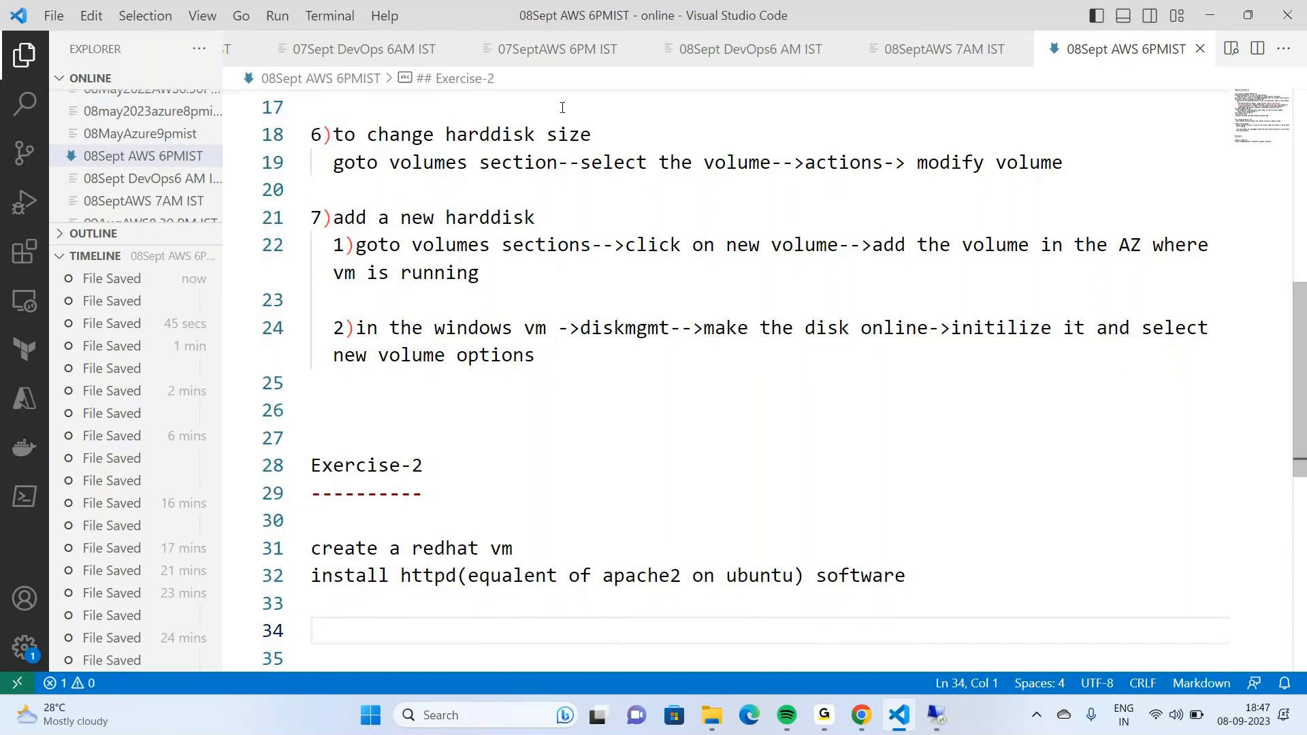
Write commands '1)sudo yum update' and '2)sudo yum install -y httpd' in the notes
{"action": "type", "text": "1)sudo yum"}
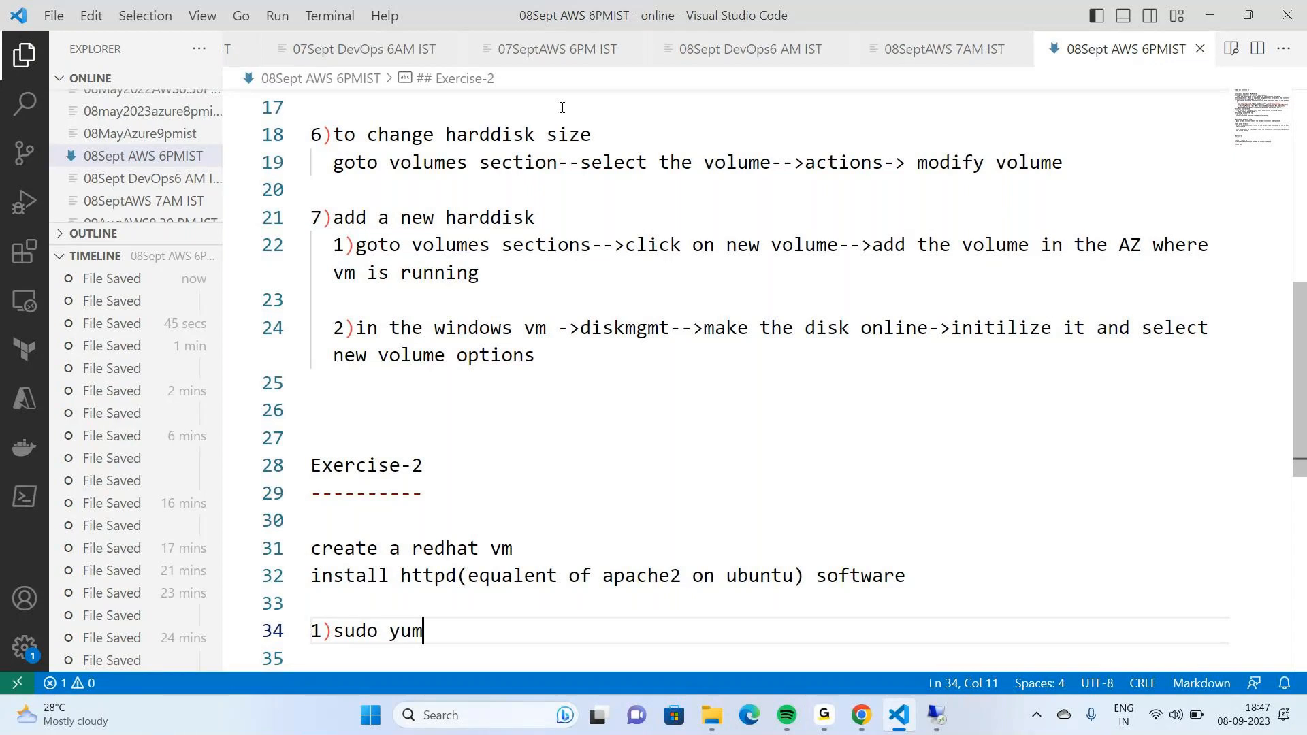
{"action": "type", "text": " update"}
{"action": "key", "text": "Return"}
{"action": "type", "text": "2)"}
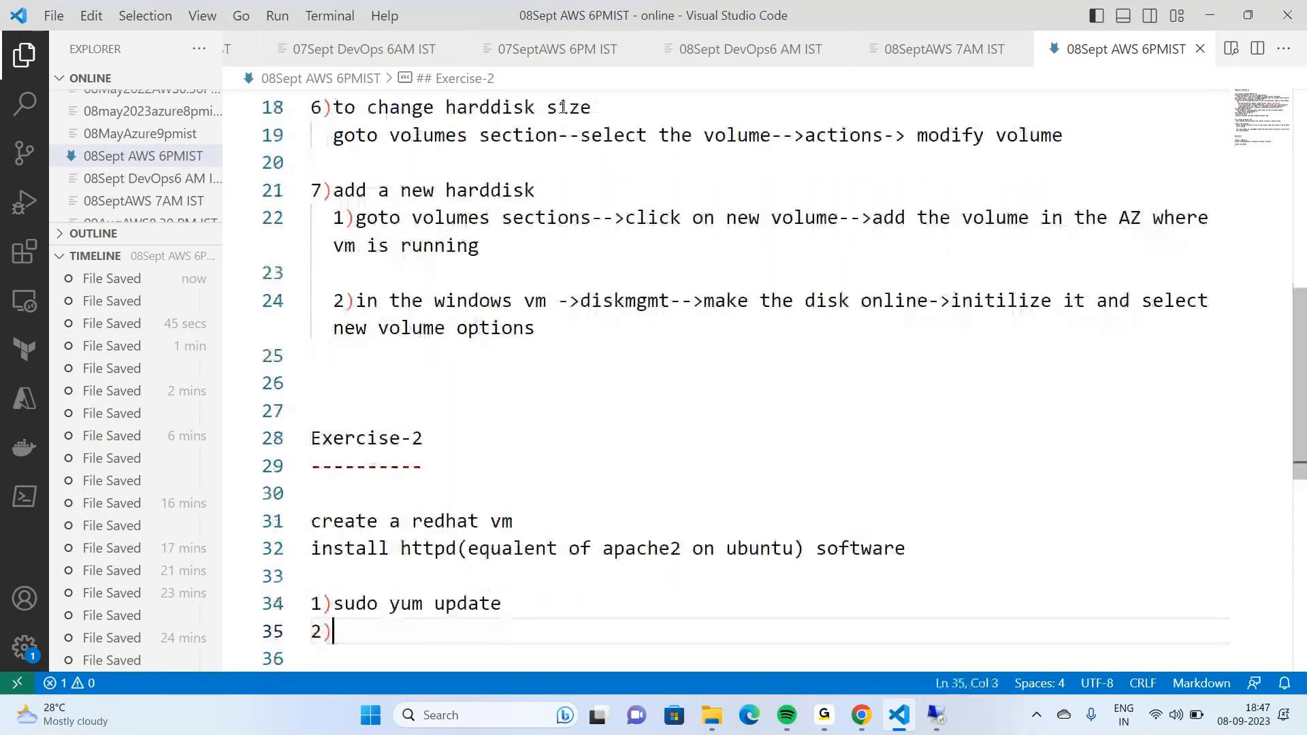
{"action": "type", "text": "sudo yu"}
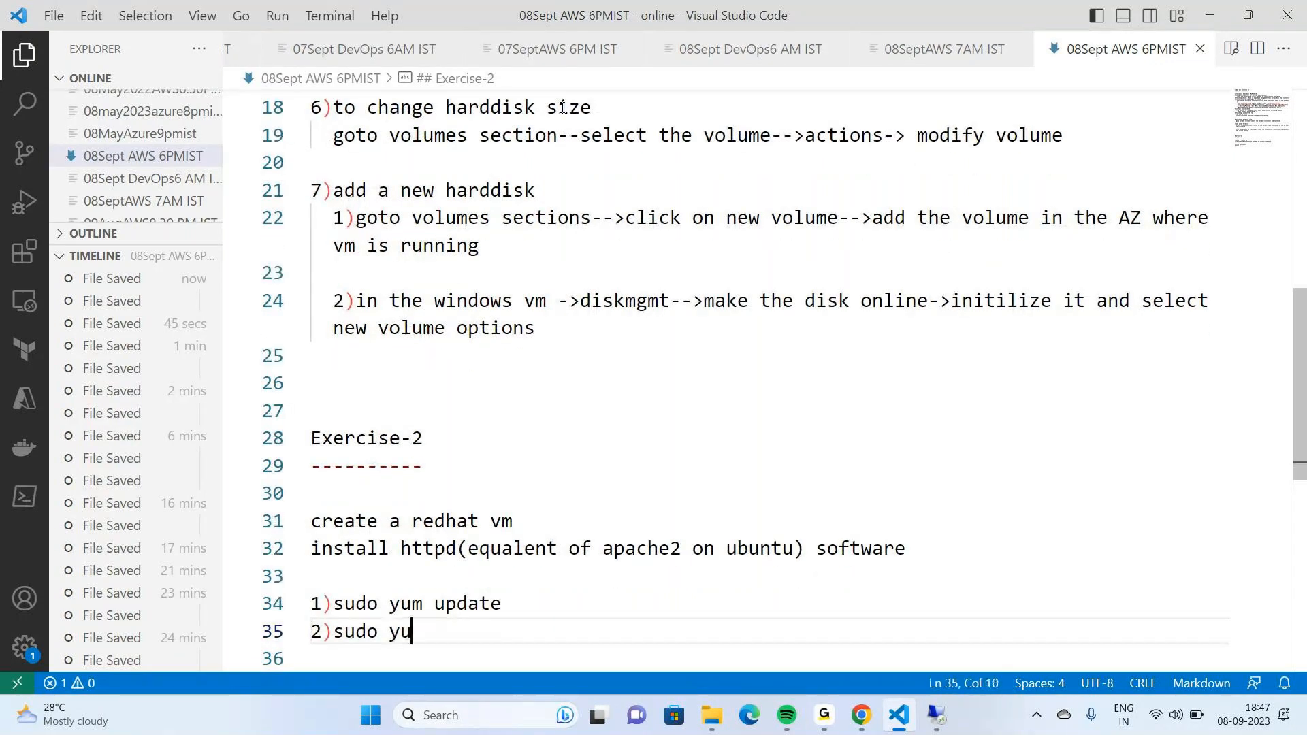
{"action": "type", "text": "m install "}
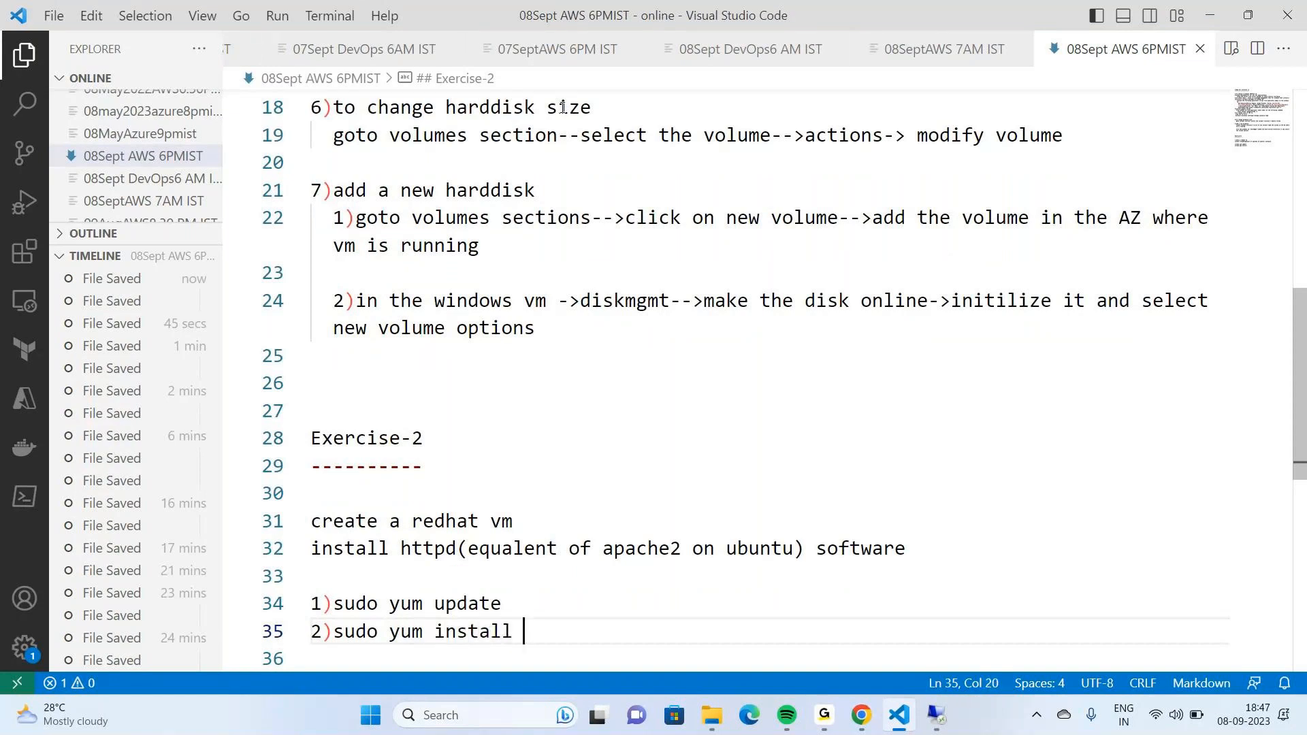
{"action": "type", "text": "-7"}
{"action": "key", "text": "BackSpace"}
{"action": "type", "text": "y httpd"}
Add '3)sudo systemctl start httpd', '4)sudo systemctl status httpd' and '5)in webbrowser <publi-ip>'
{"action": "key", "text": "Return"}
{"action": "type", "text": "3)sudo "}
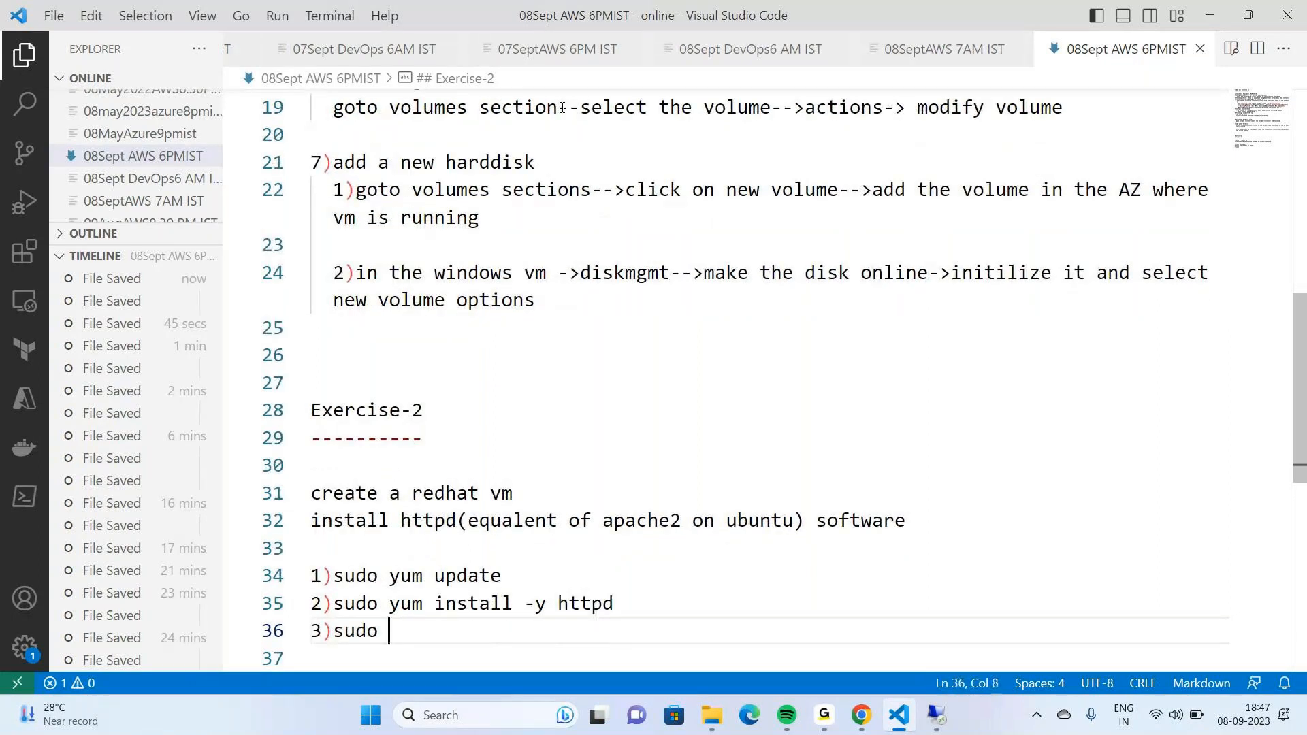
{"action": "type", "text": "syste"}
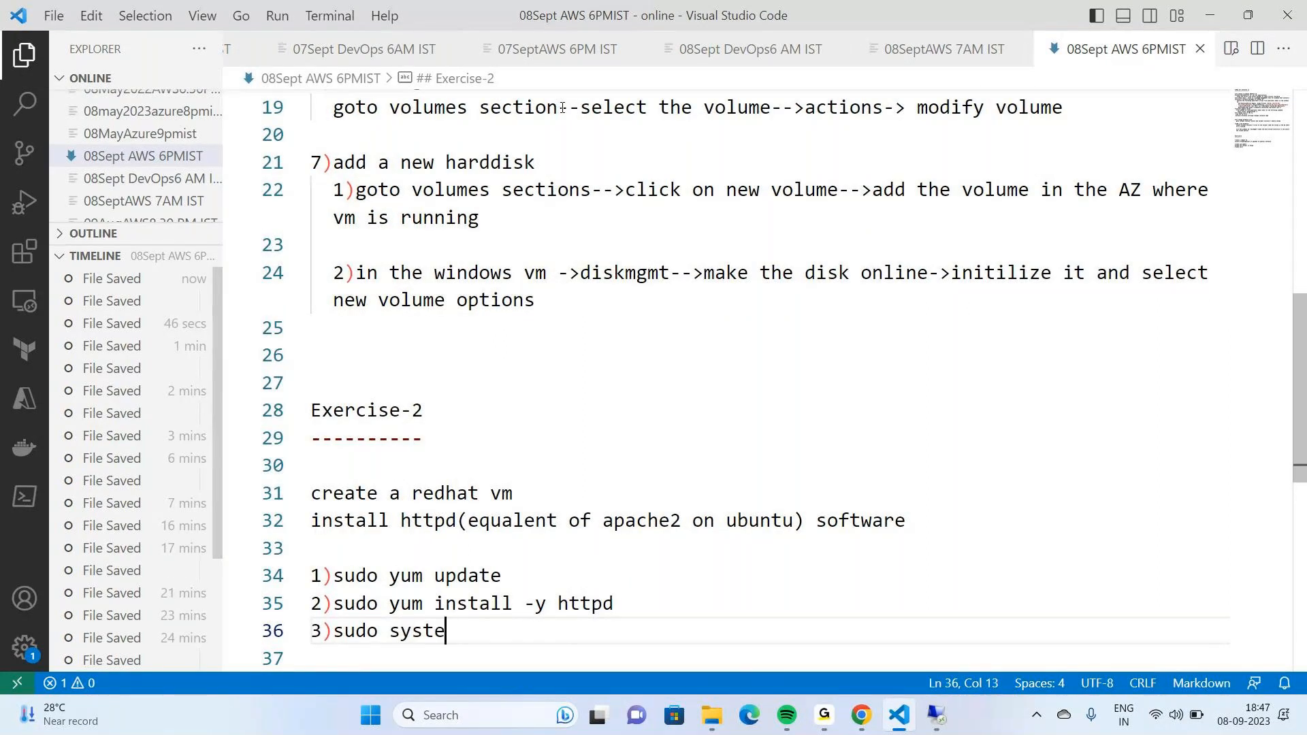
{"action": "type", "text": "mctl"}
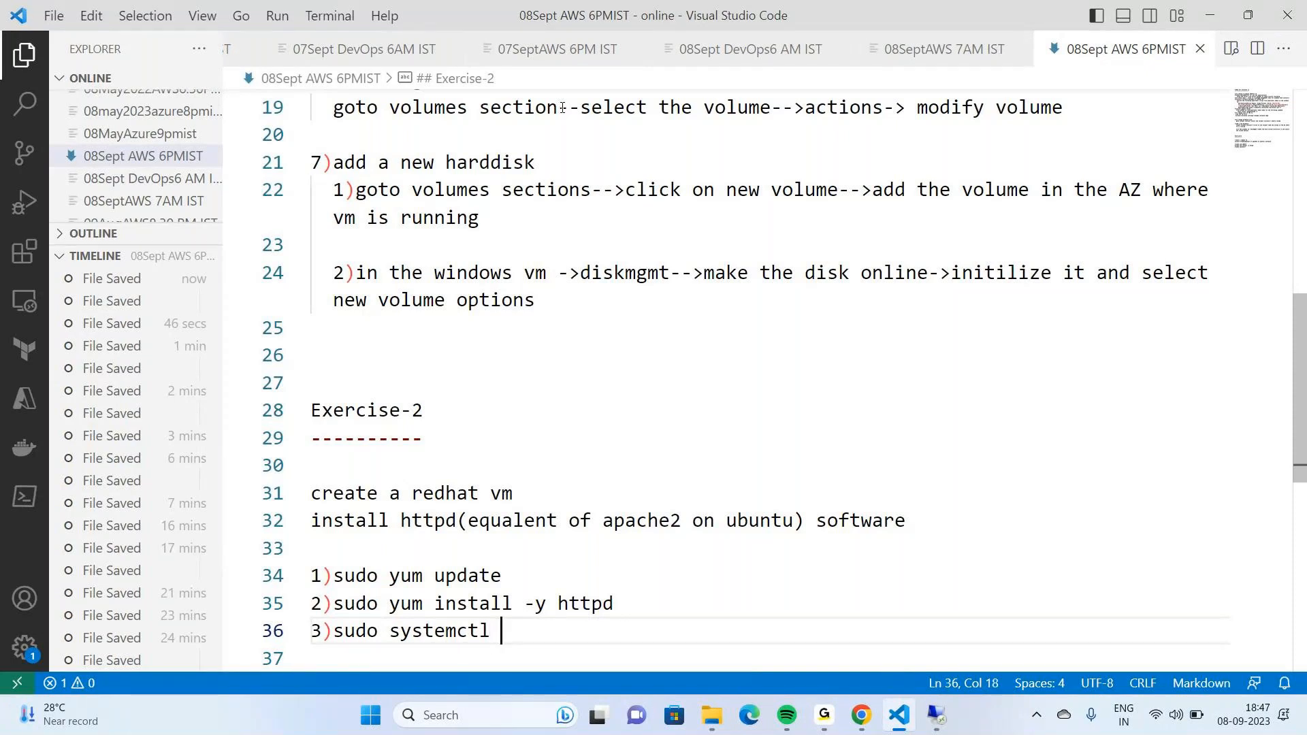
{"action": "type", "text": " start httpd"}
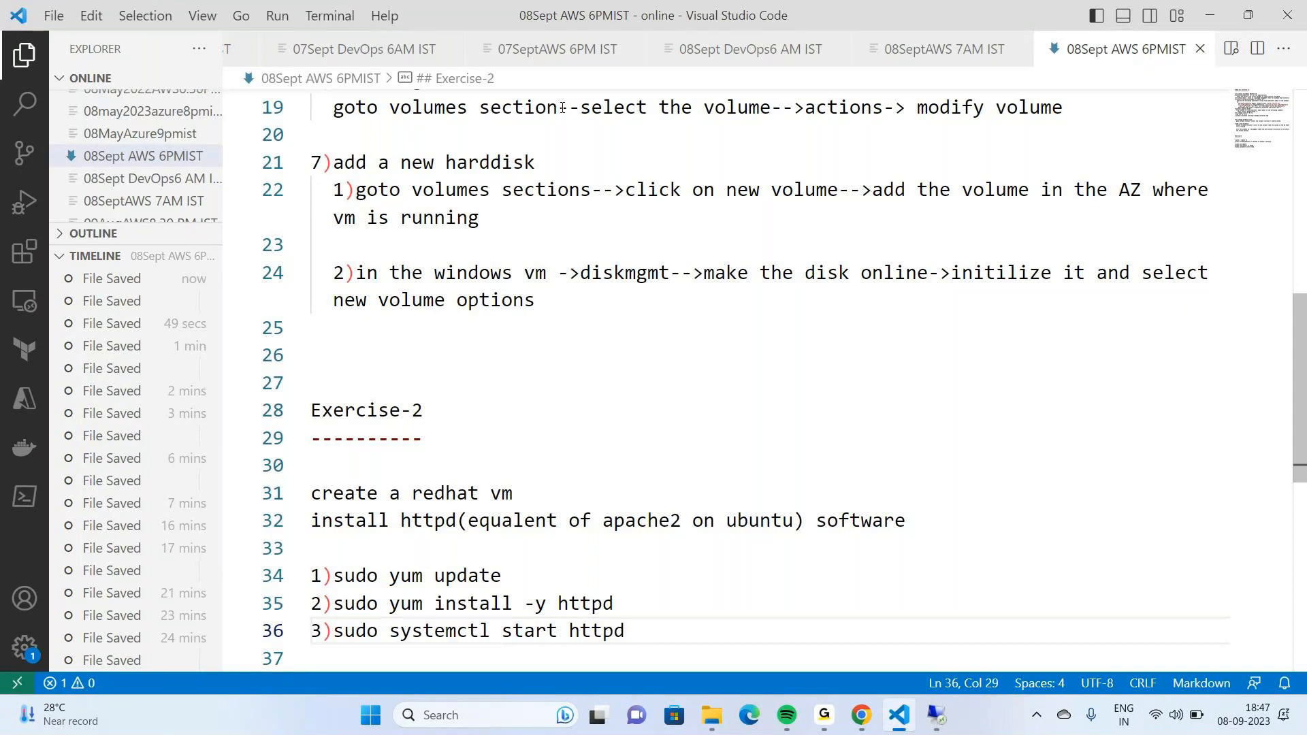
{"action": "key", "text": "Return"}
{"action": "type", "text": "4)su"}
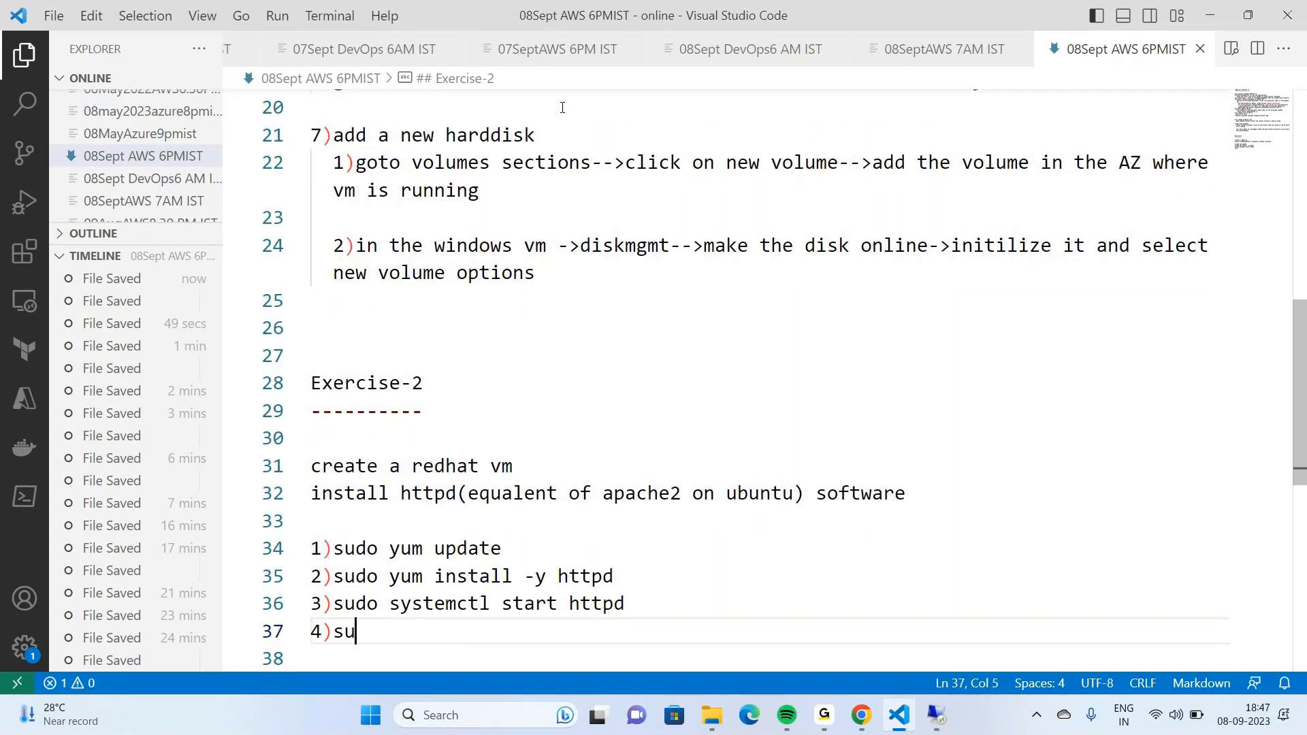
{"action": "type", "text": "do systemctl s"}
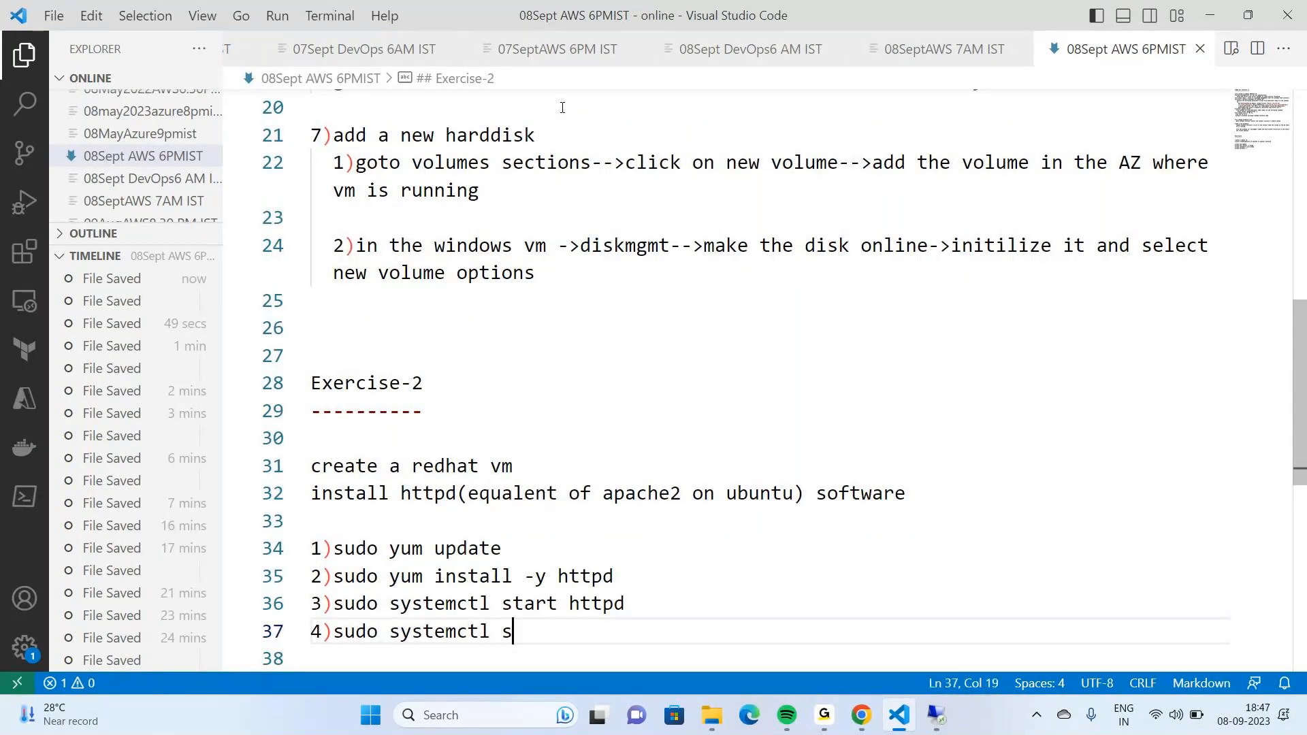
{"action": "type", "text": "tatus httpd"}
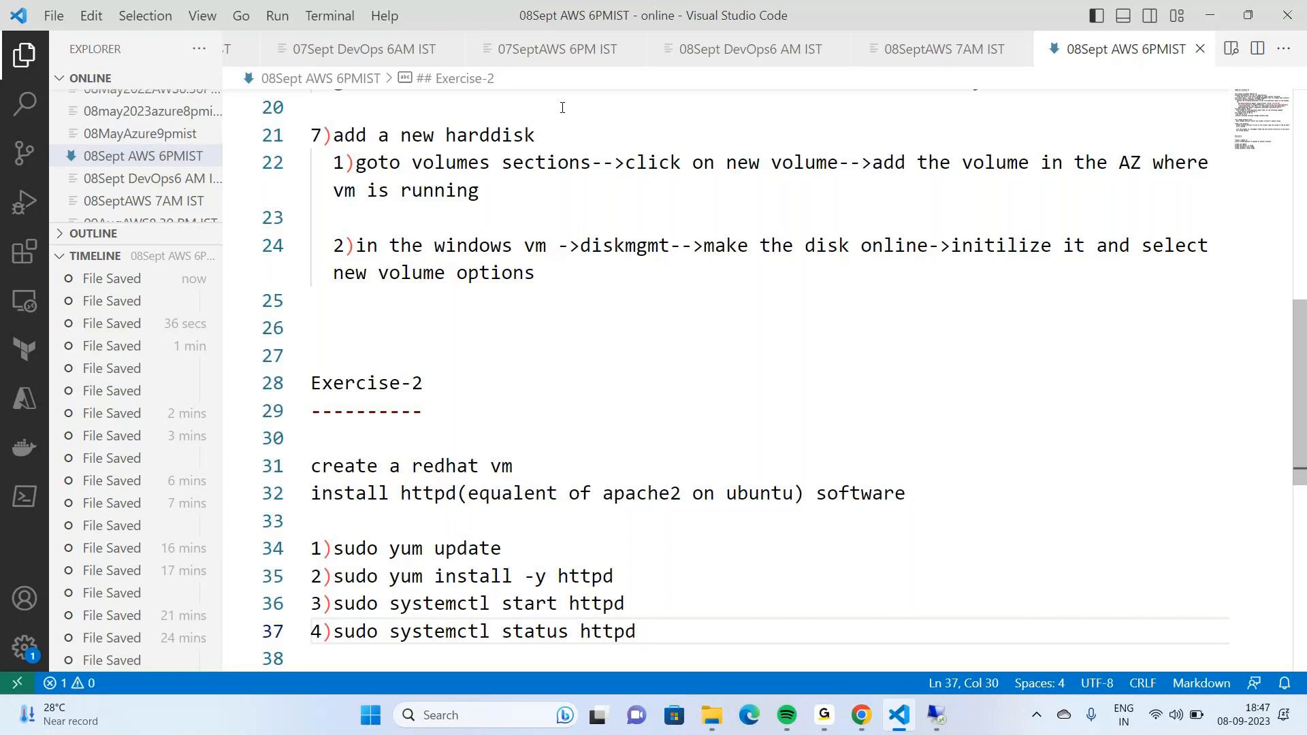
{"action": "key", "text": "Return"}
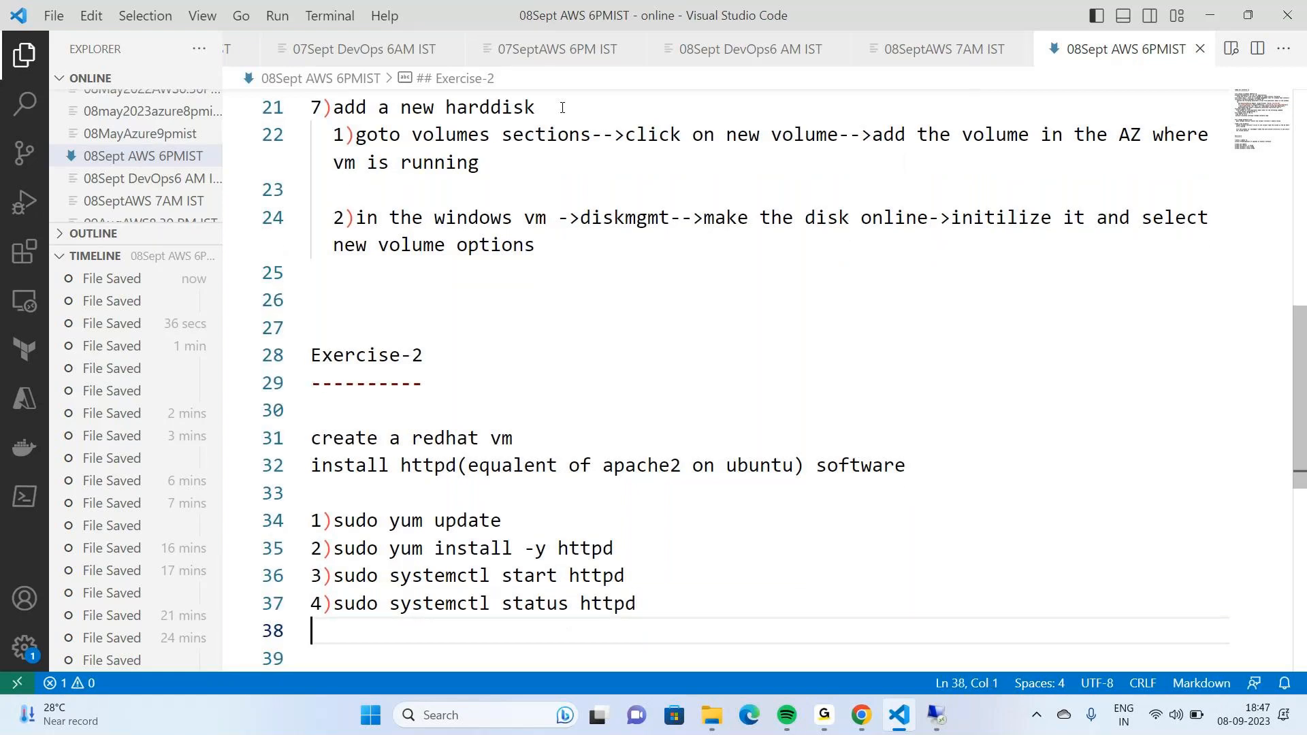
{"action": "type", "text": "5)i"}
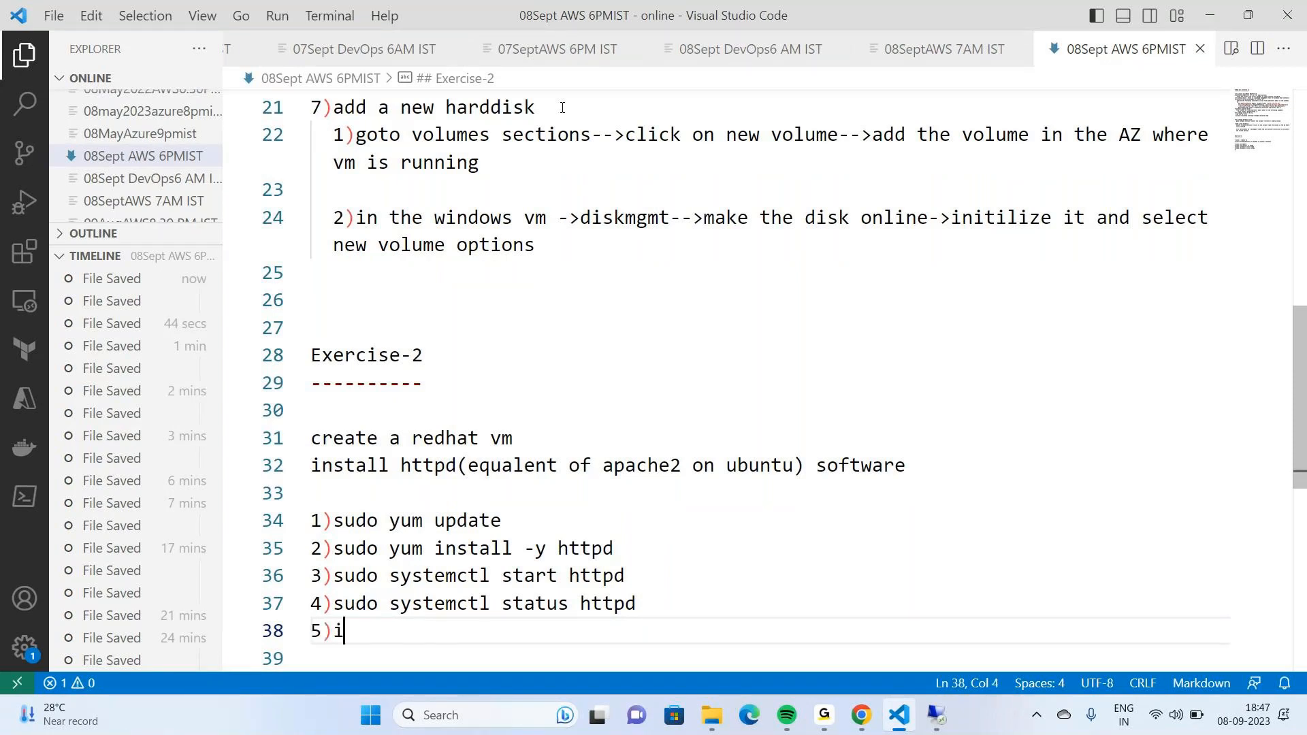
{"action": "type", "text": "n webbrowser "}
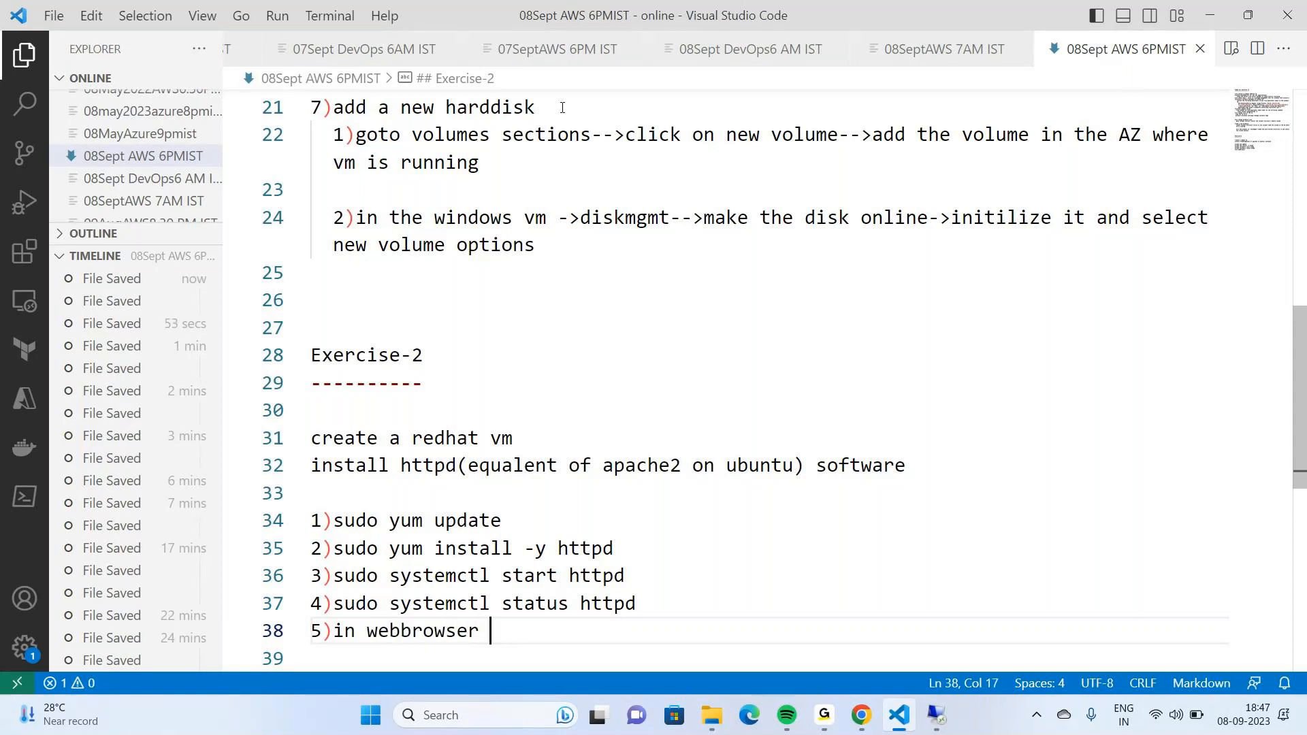
{"action": "type", "text": "<publi-ip>"}
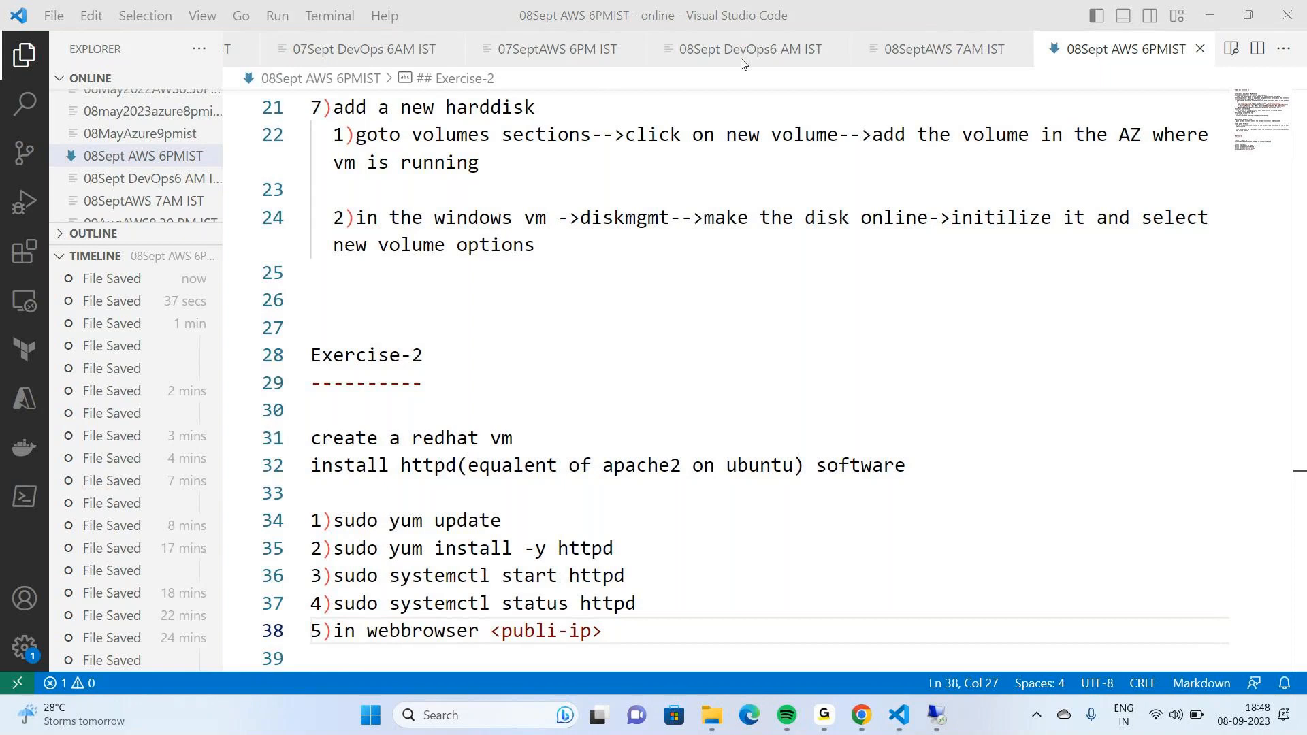
Terminate the running windowsvm instance from the EC2 Instances list
{"action": "left_click", "coordinate": [860, 714]}
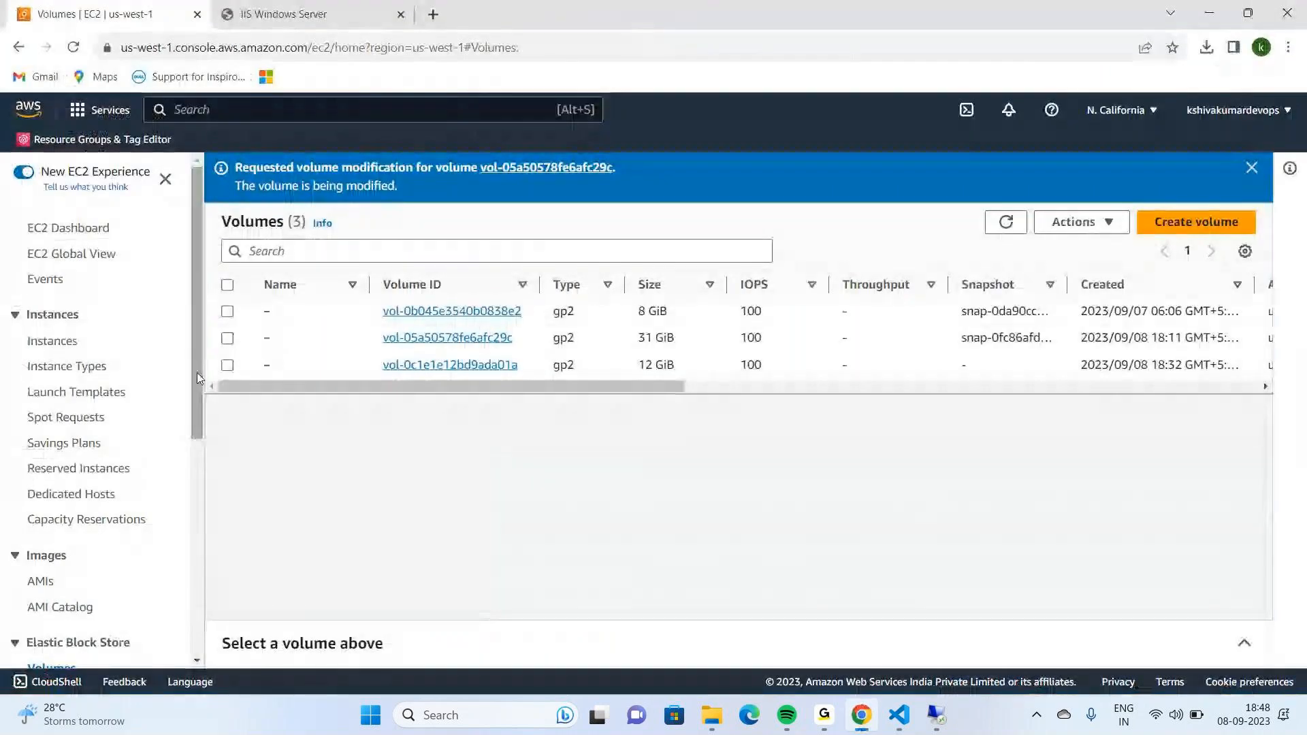
{"action": "left_click", "coordinate": [75, 230]}
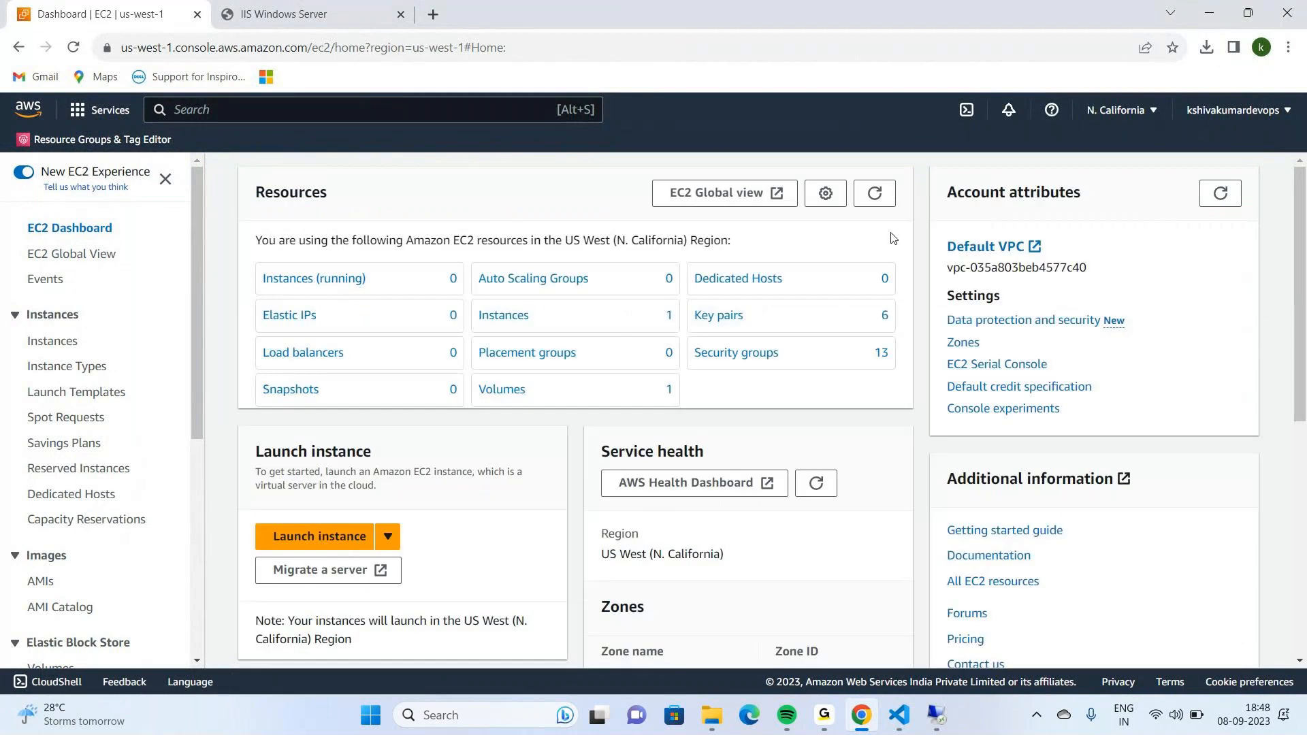
{"action": "left_click", "coordinate": [336, 282]}
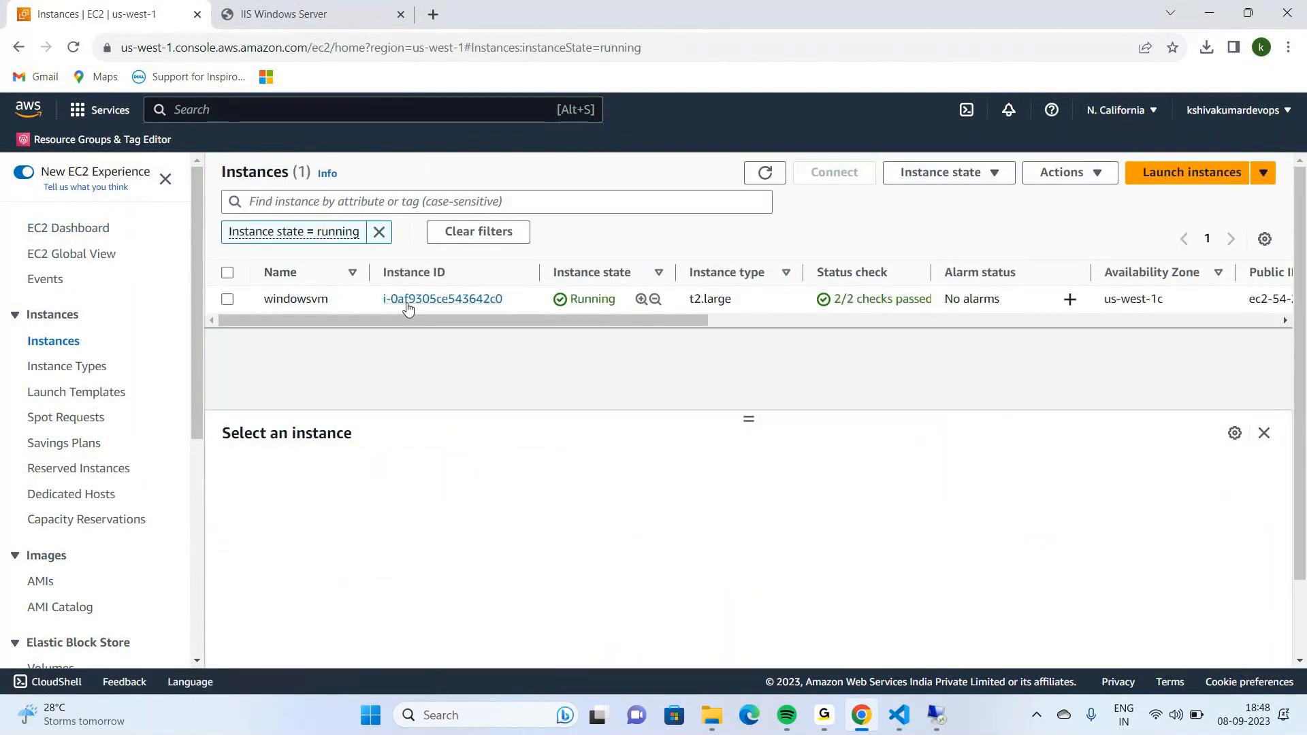
{"action": "left_click", "coordinate": [228, 301]}
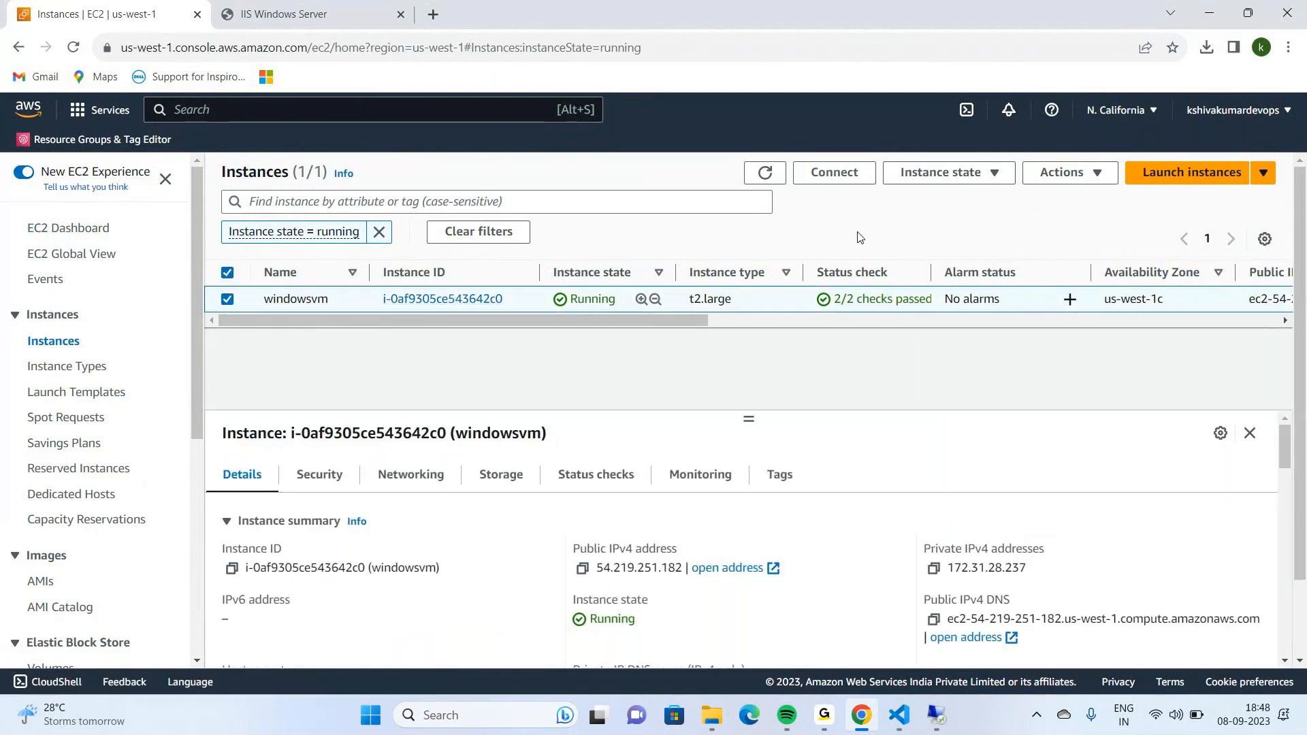
{"action": "left_click", "coordinate": [953, 172]}
{"action": "left_click", "coordinate": [952, 302]}
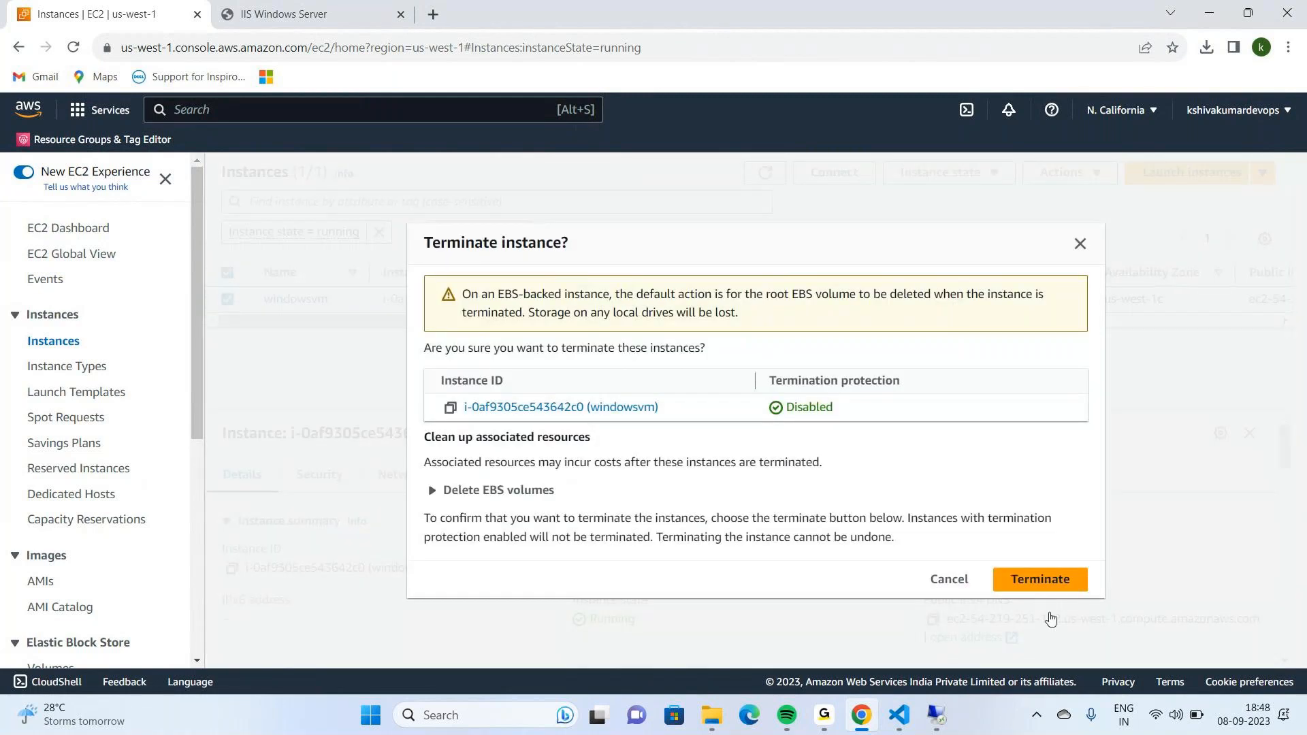
{"action": "left_click", "coordinate": [1041, 579]}
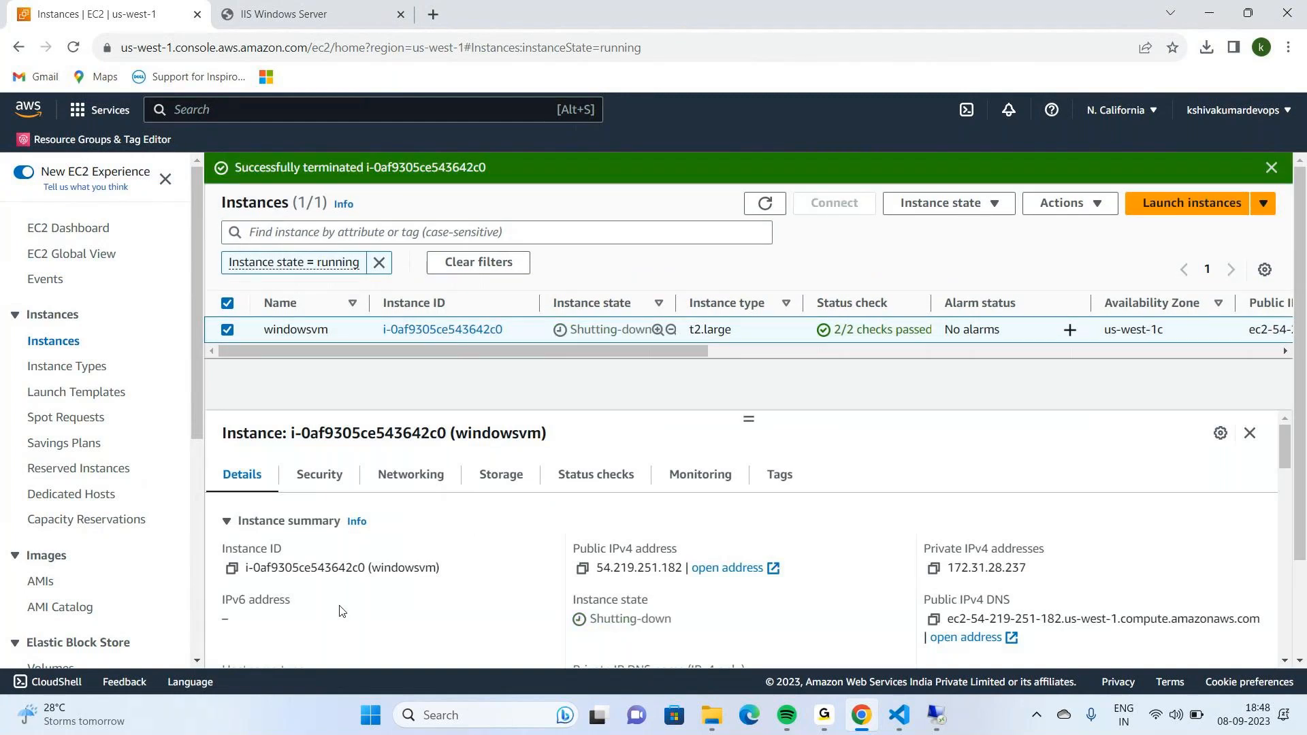
Close the leftover remote desktop window and go to the EBS Volumes page
{"action": "left_click", "coordinate": [256, 114]}
{"action": "scroll", "coordinate": [29, 408], "scroll_direction": "down", "scroll_amount": 4}
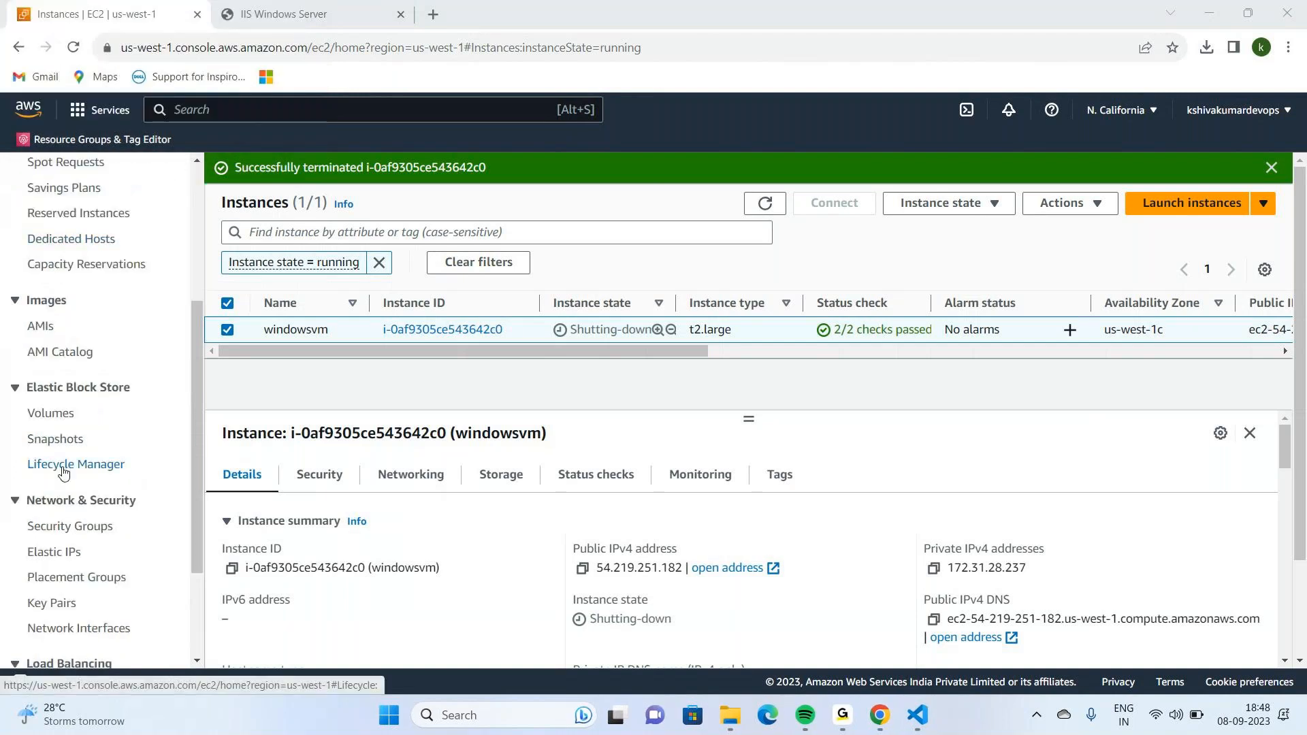
{"action": "left_click", "coordinate": [68, 414]}
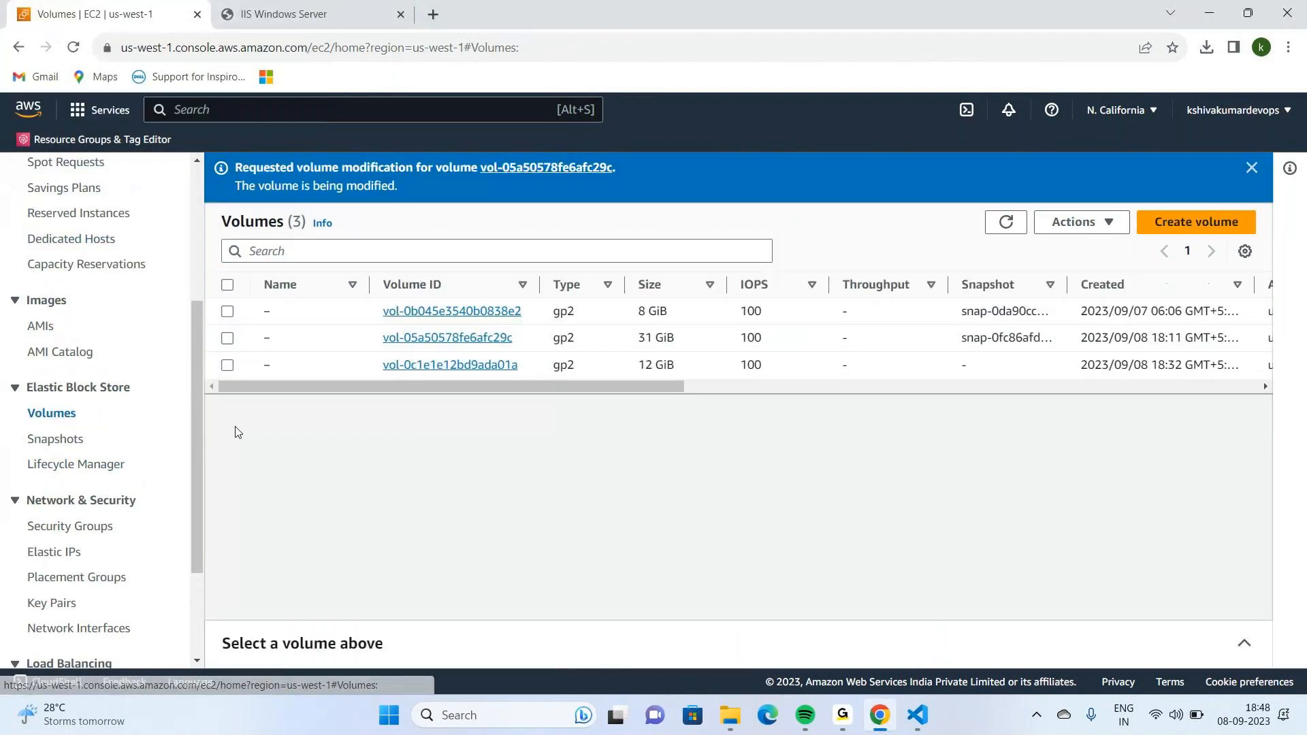
Detach the 12 GiB and 31 GiB volumes, confirming with 'detach', and refresh the list
{"action": "left_click", "coordinate": [228, 367]}
{"action": "left_click", "coordinate": [227, 338]}
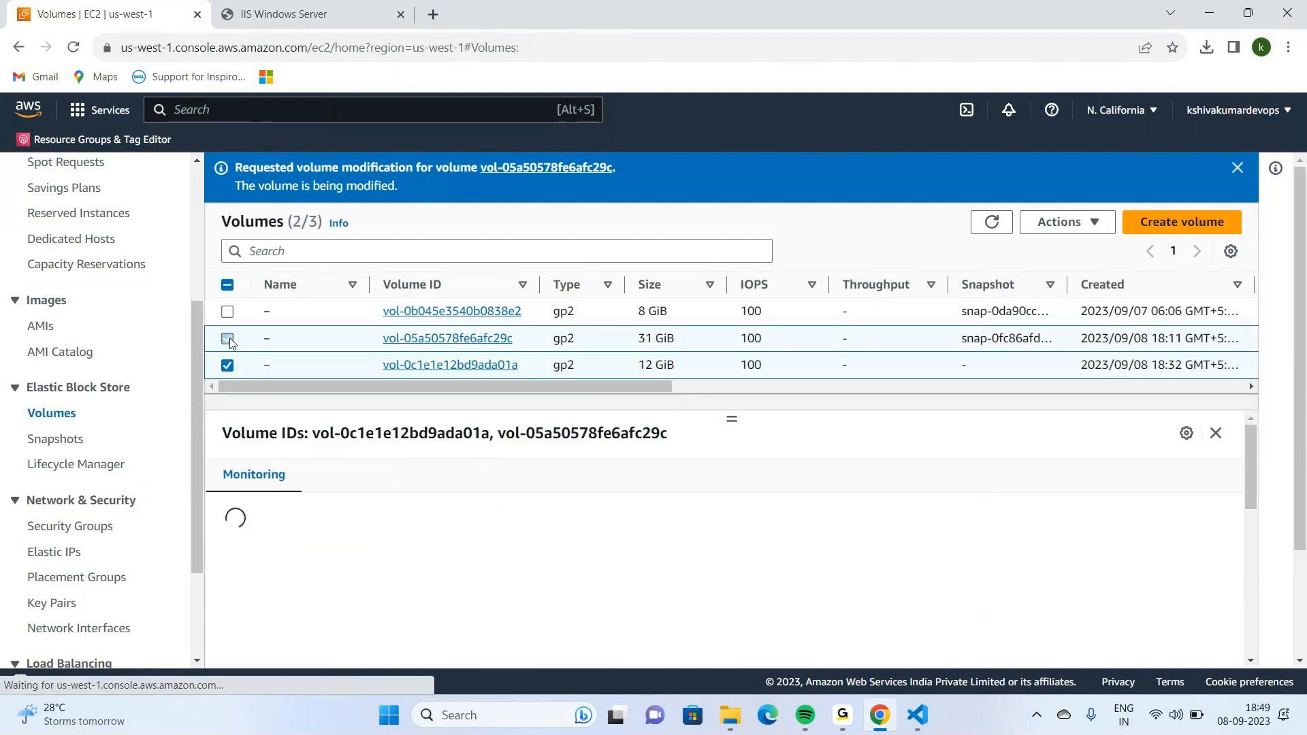
{"action": "left_click", "coordinate": [1092, 223]}
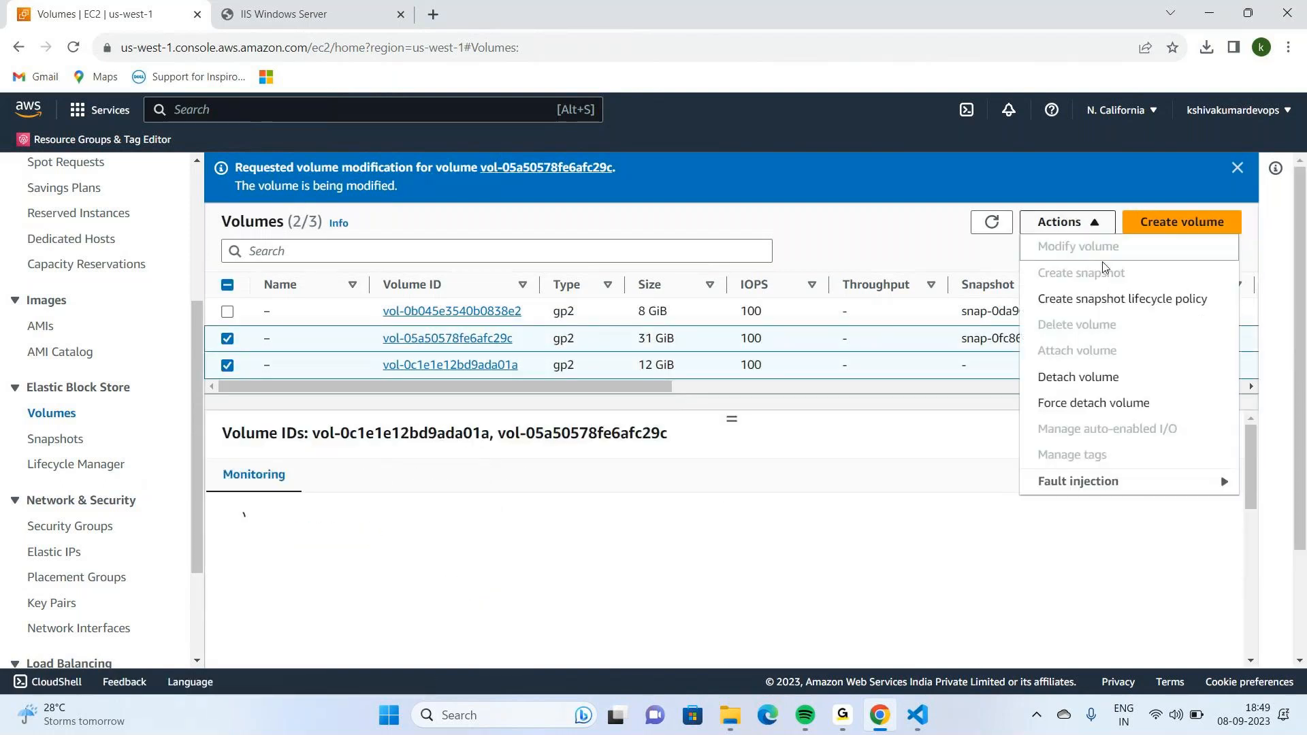
{"action": "left_click", "coordinate": [1112, 387]}
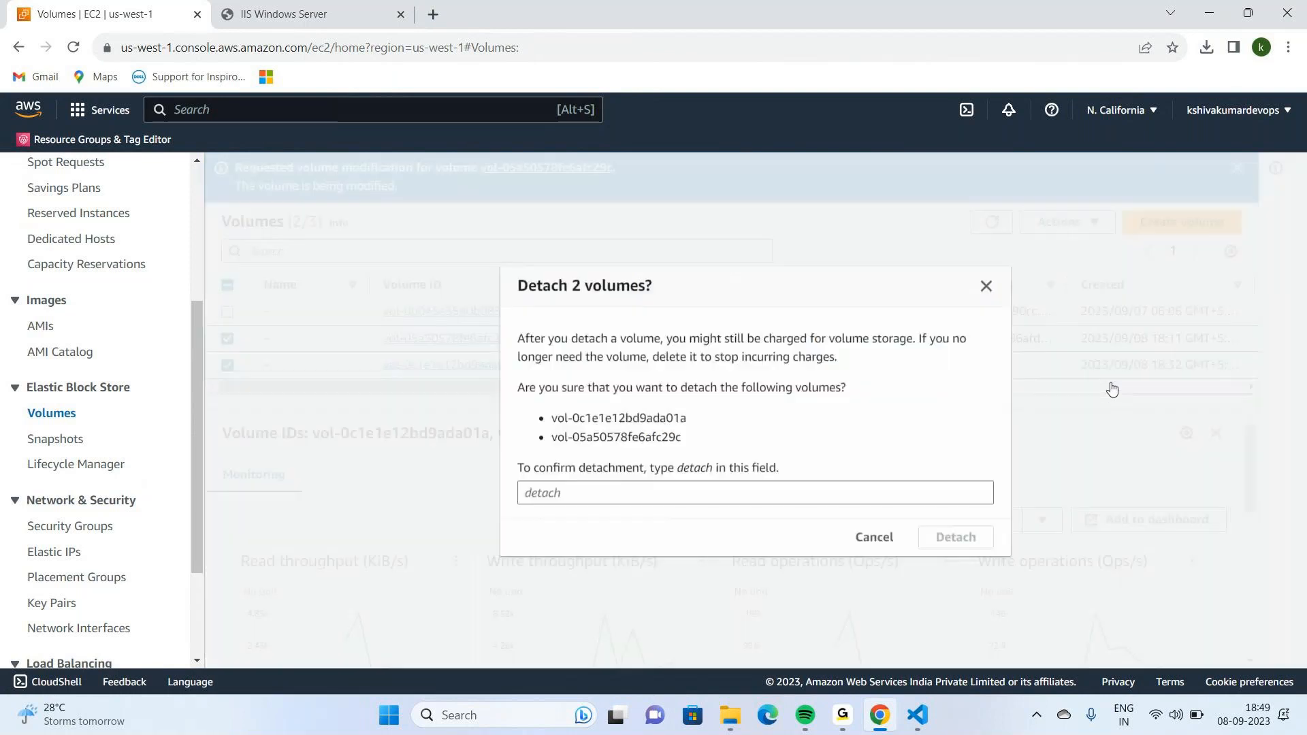
{"action": "left_click", "coordinate": [768, 490]}
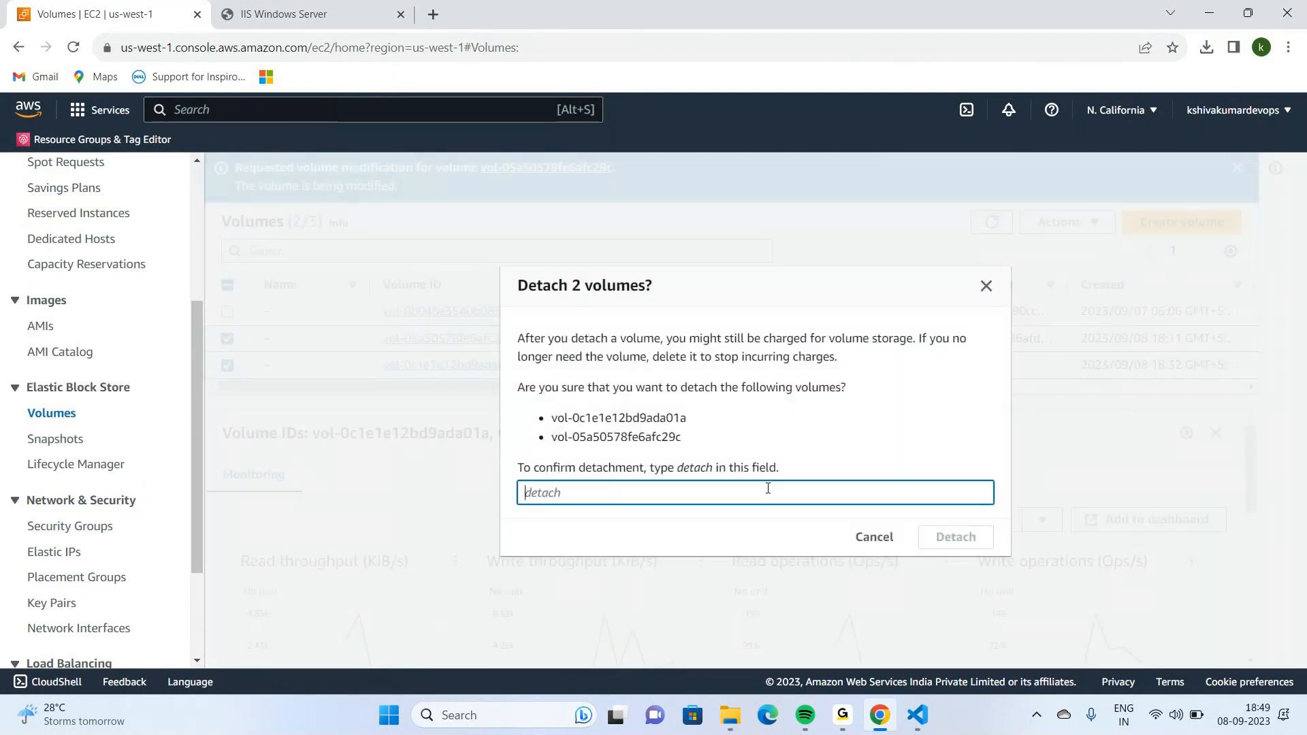
{"action": "type", "text": "detach"}
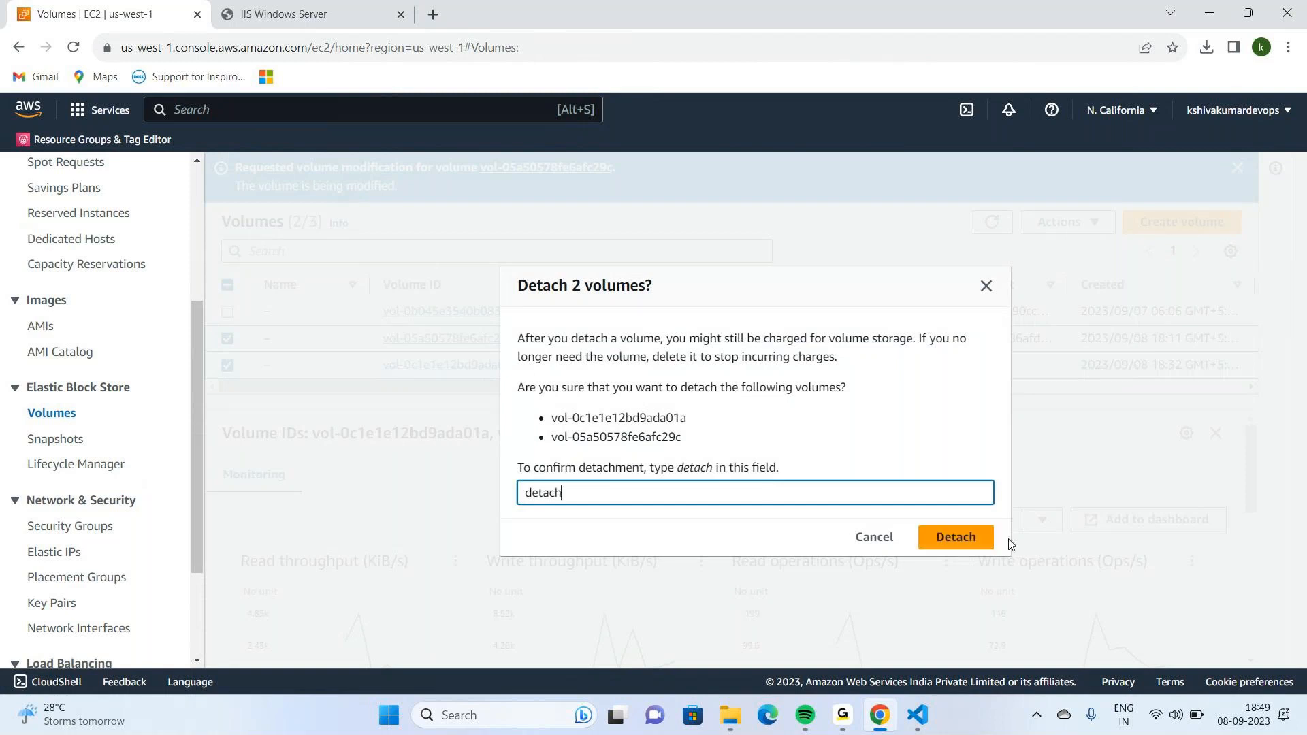
{"action": "left_click", "coordinate": [981, 538]}
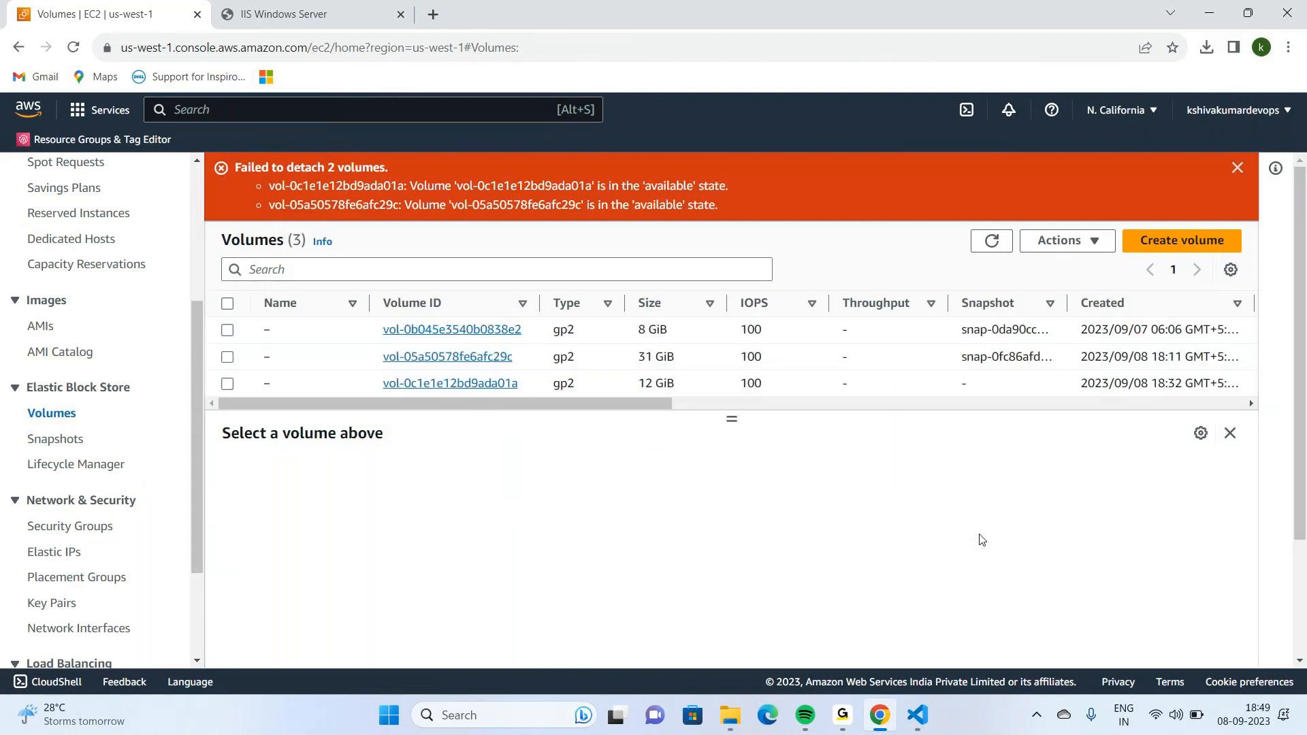
{"action": "left_click", "coordinate": [986, 250]}
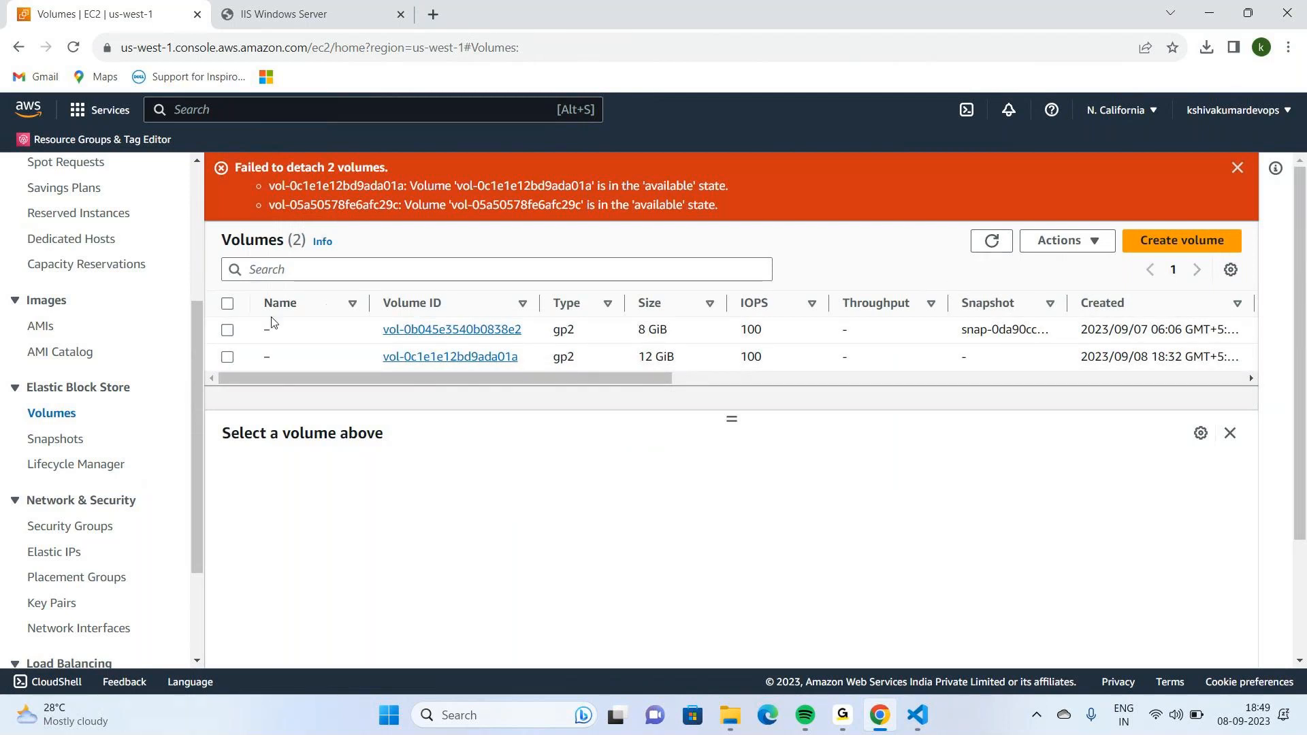
Delete the 12 GiB volume, leaving only the 8 GiB volume
{"action": "left_click", "coordinate": [227, 357]}
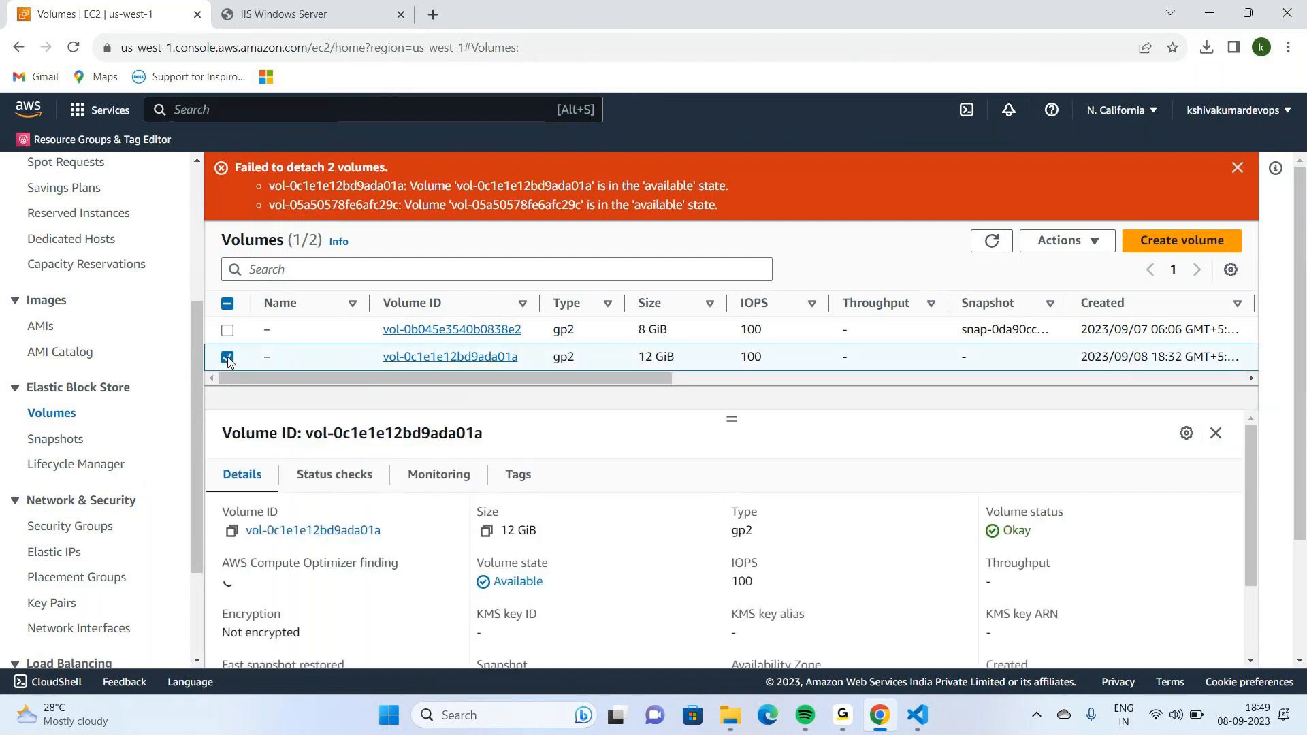
{"action": "left_click", "coordinate": [1086, 242]}
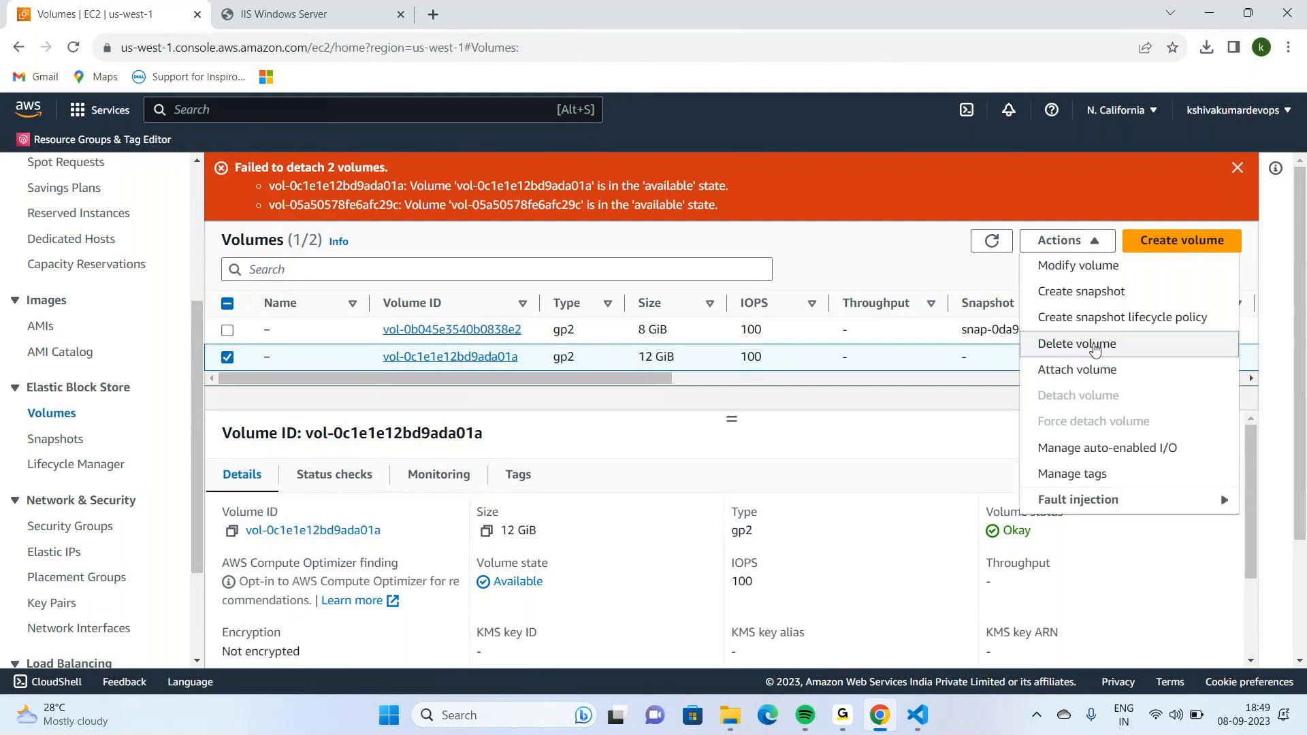
{"action": "left_click", "coordinate": [1094, 346]}
{"action": "left_click", "coordinate": [973, 502]}
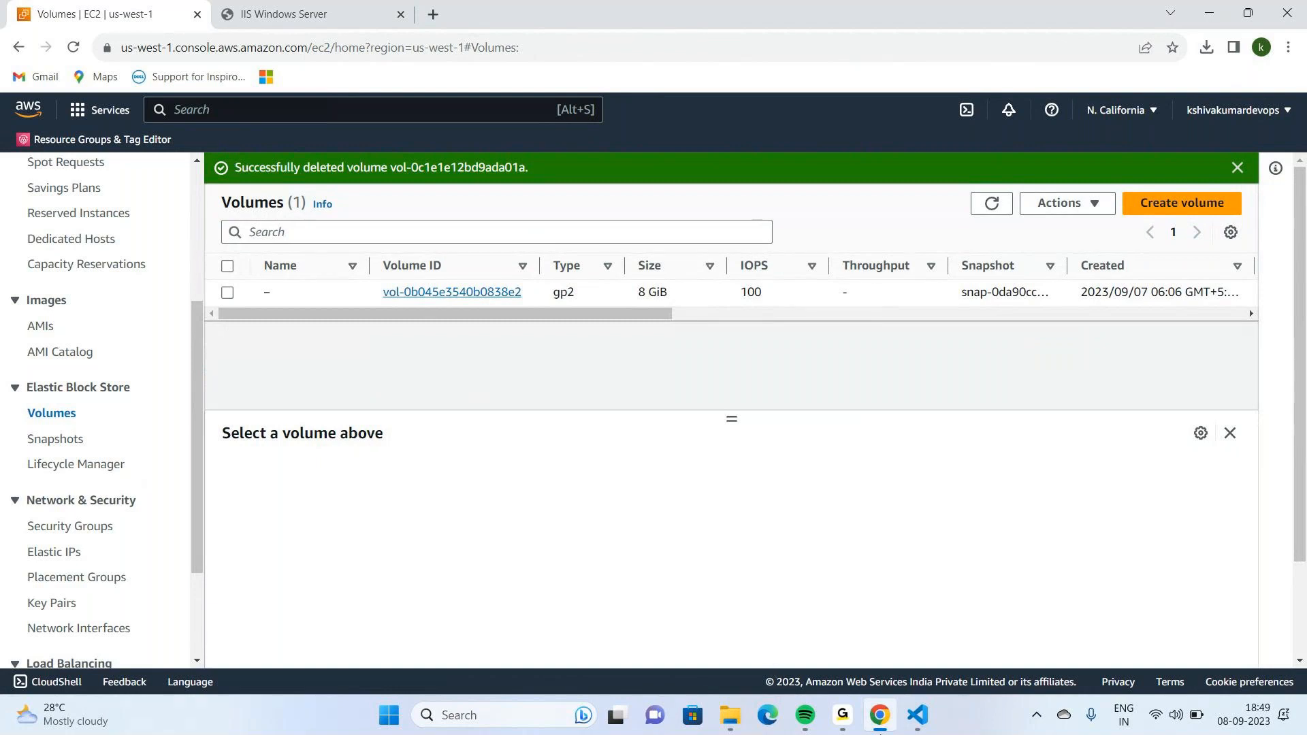
{"action": "mouse_move", "coordinate": [898, 697]}
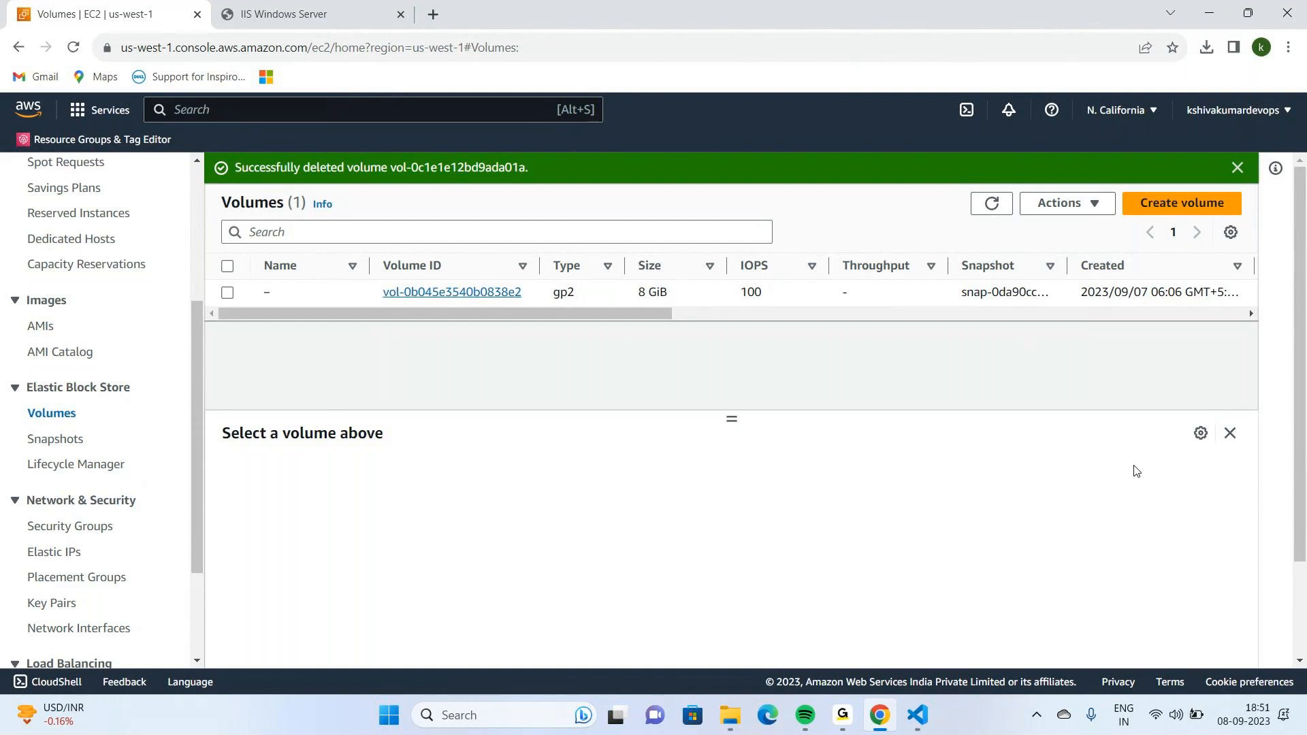
{"action": "left_click", "coordinate": [978, 37]}
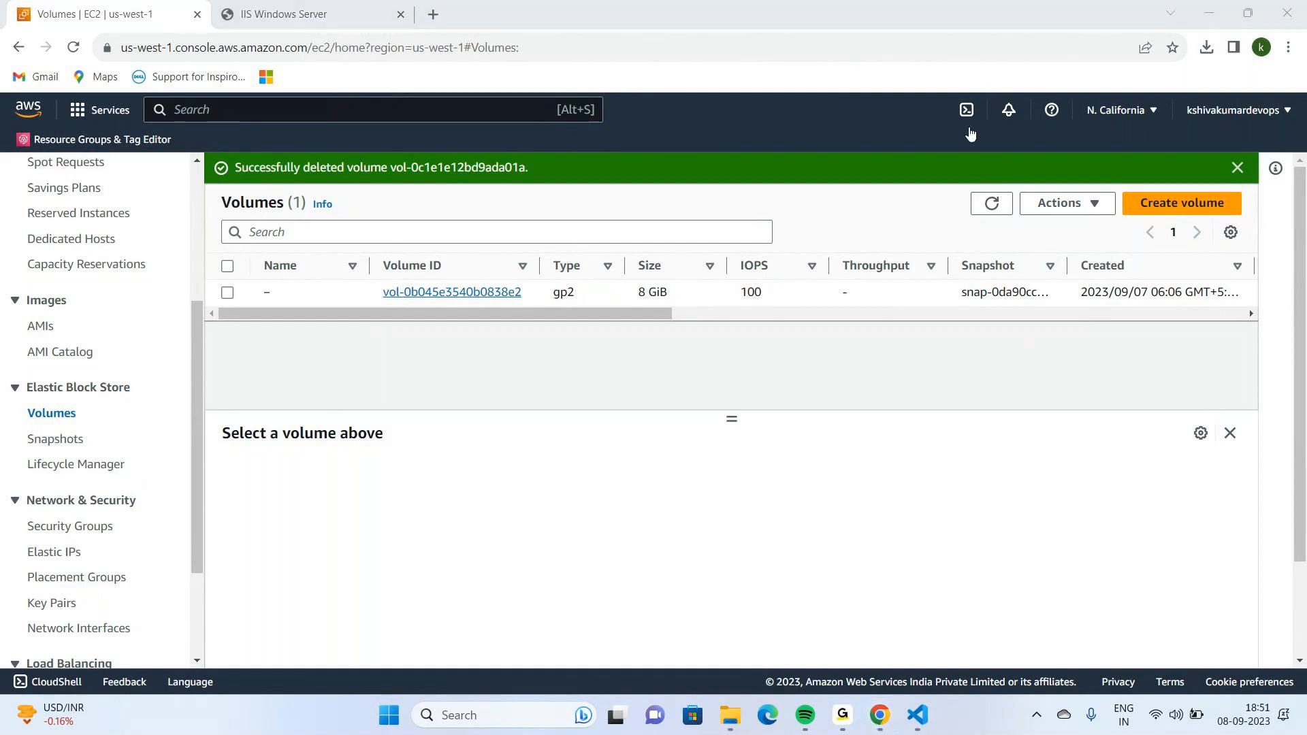